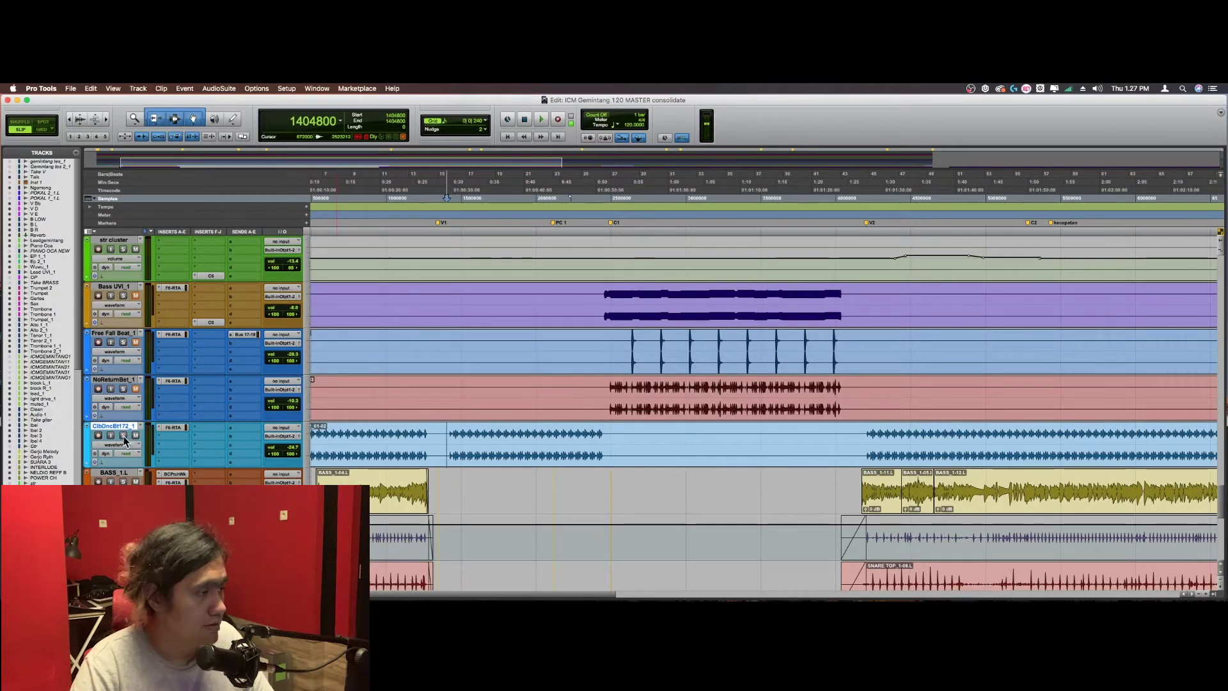
Step: Solo the ClbDncBt172_1 track and play its beat from just after the V1 marker
{"action": "key", "text": "space"}
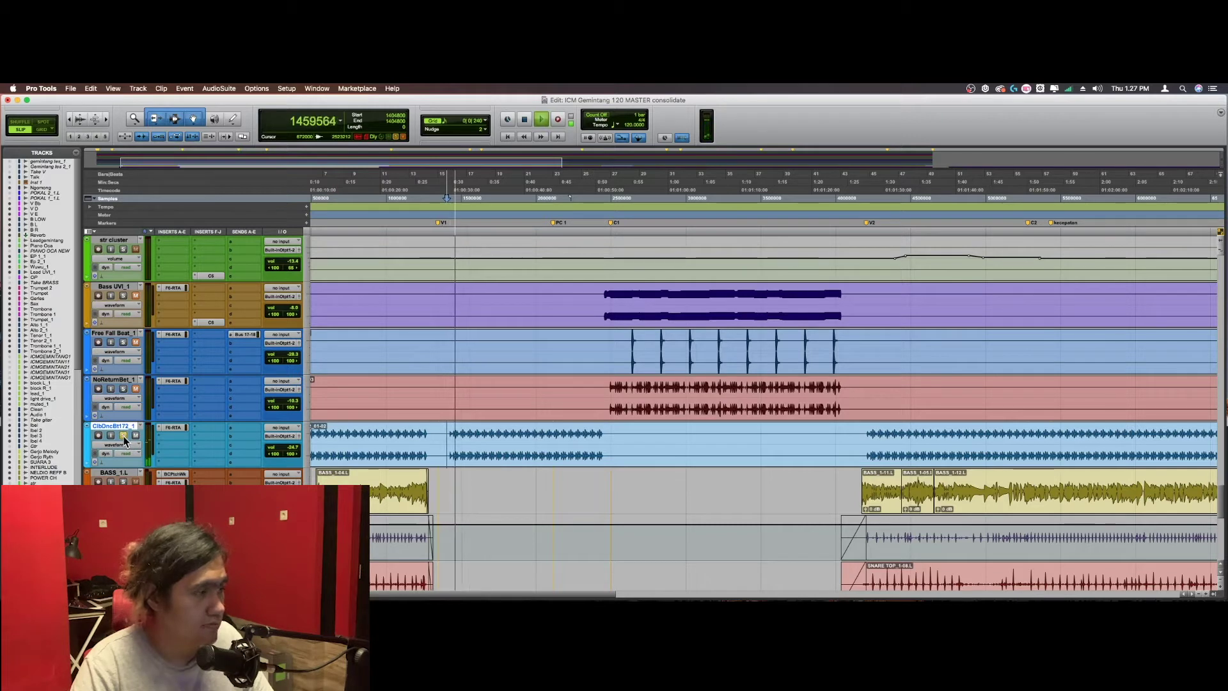
{"action": "key", "text": "space"}
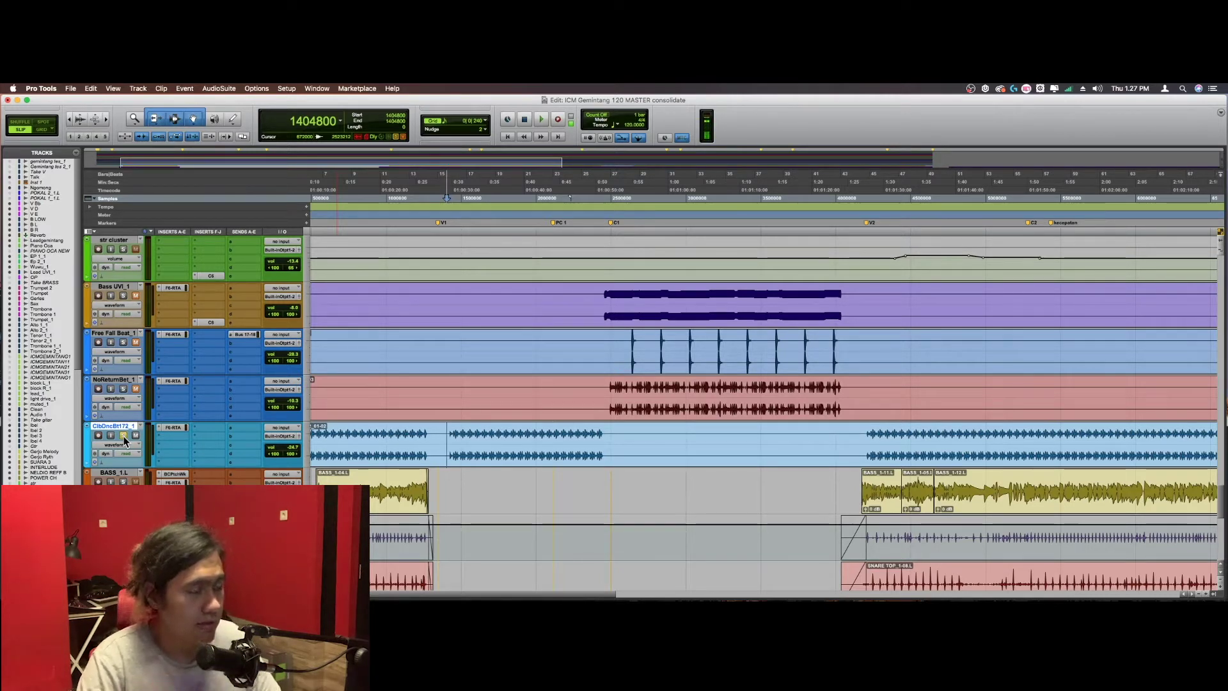
{"action": "left_click", "coordinate": [485, 441]}
{"action": "key", "text": "super+bracketright"}
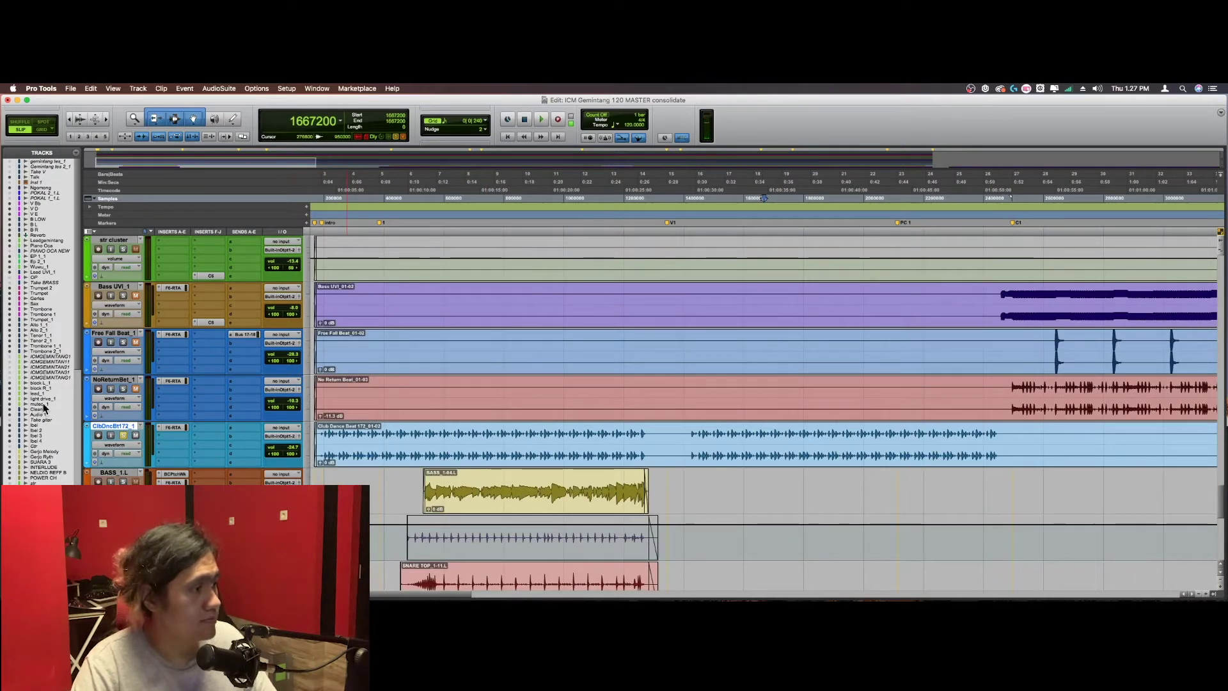
Step: Play the club dance beat from its re-entry after V1 and try to raise the track's volume during playback
{"action": "scroll", "coordinate": [45, 409], "scroll_direction": "down", "scroll_amount": 8}
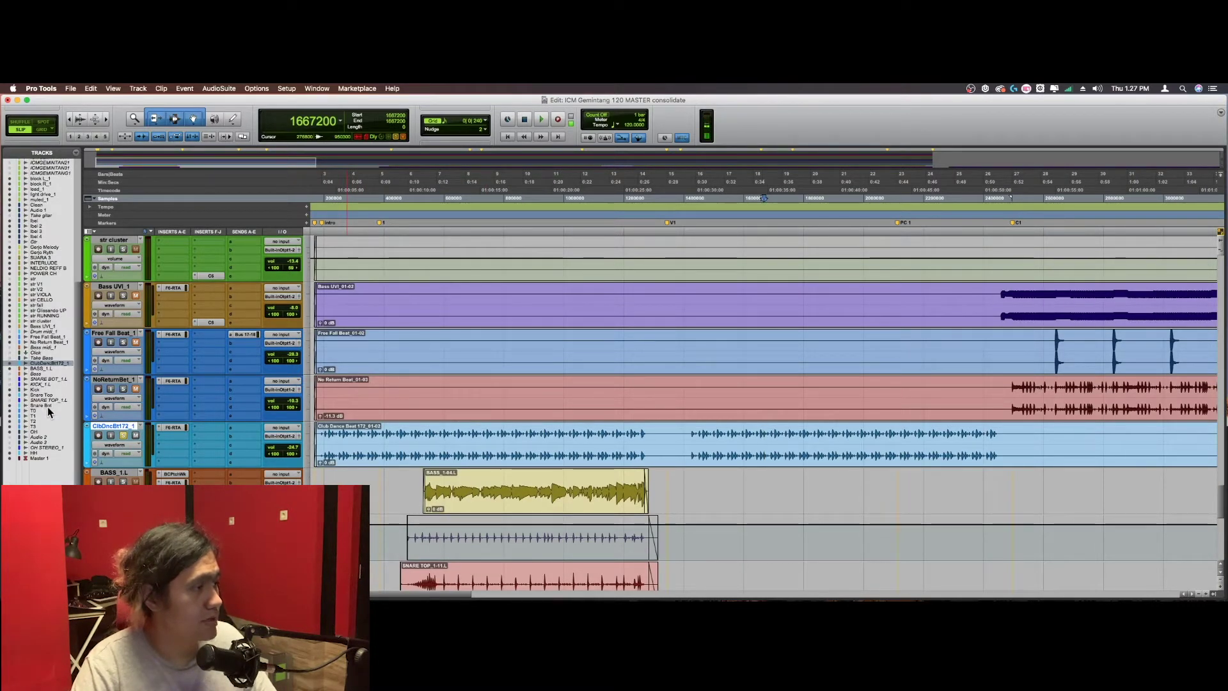
{"action": "key", "text": "super+bracketright"}
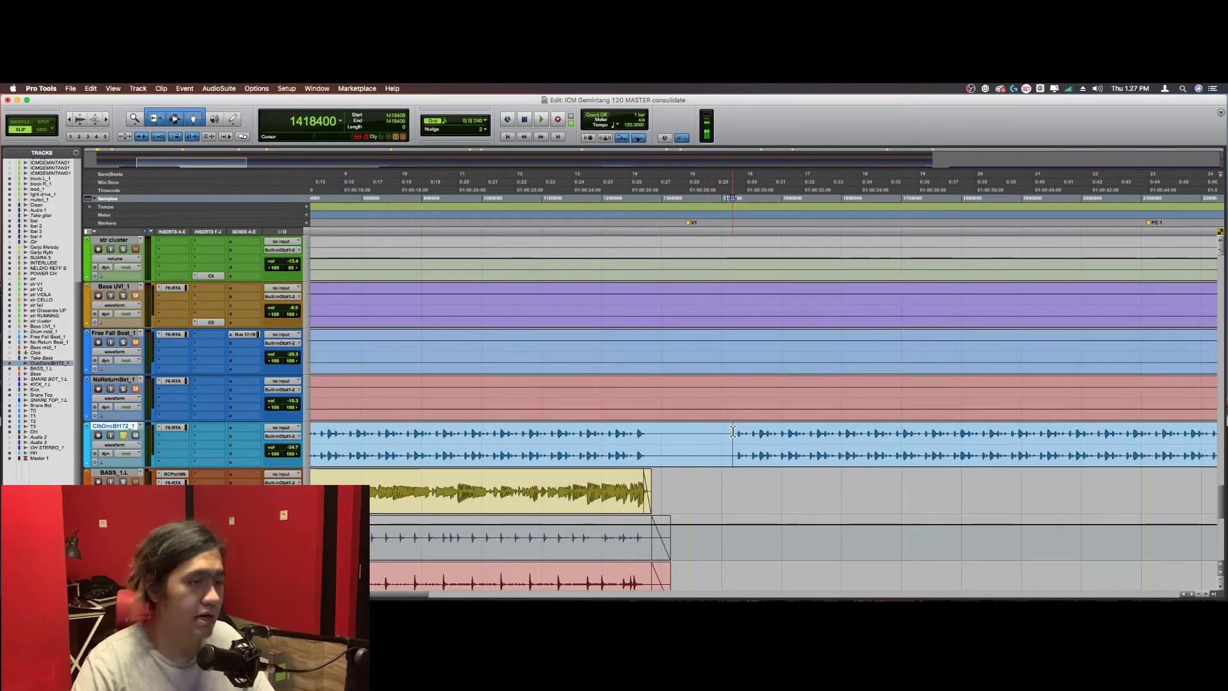
{"action": "key", "text": "space"}
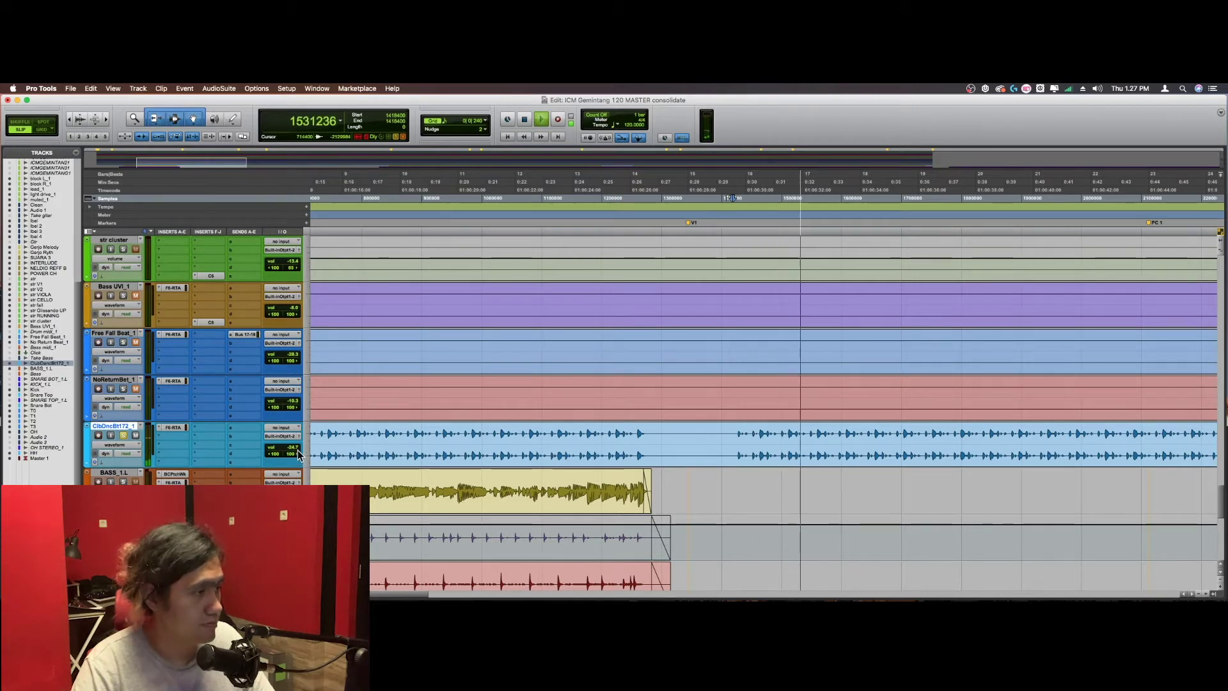
{"action": "scroll", "coordinate": [374, 456], "scroll_direction": "right", "scroll_amount": 5}
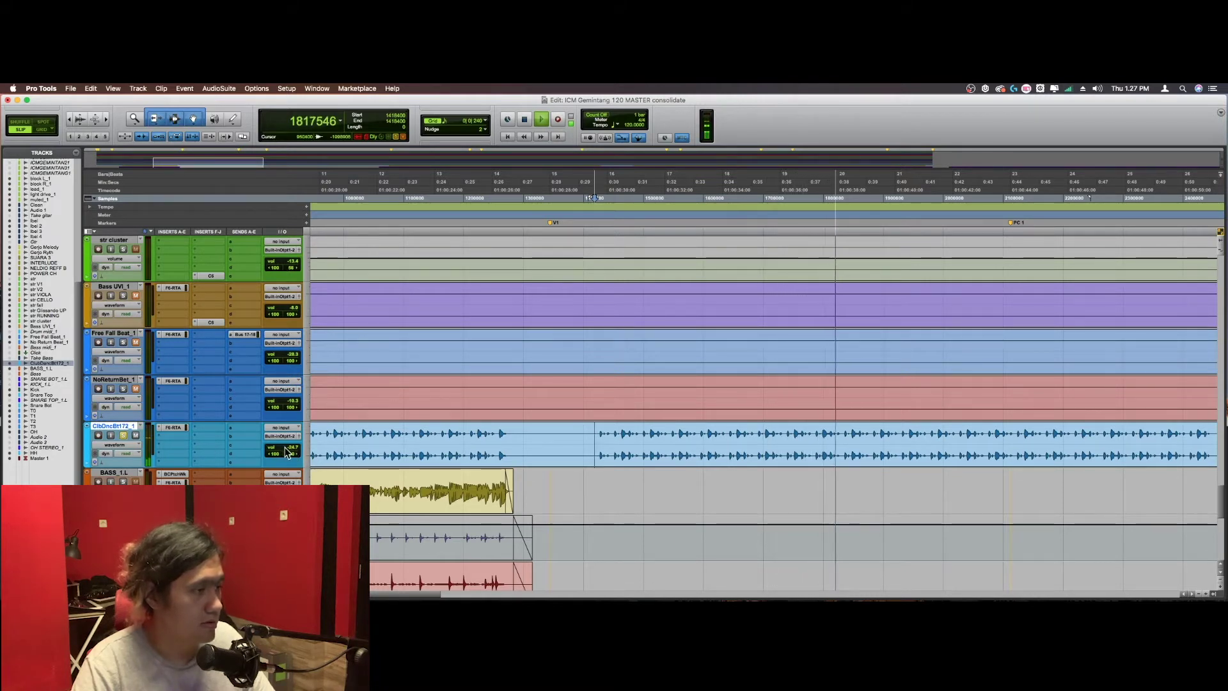
{"action": "left_click_drag", "start_coordinate": [286, 454], "coordinate": [290, 443]}
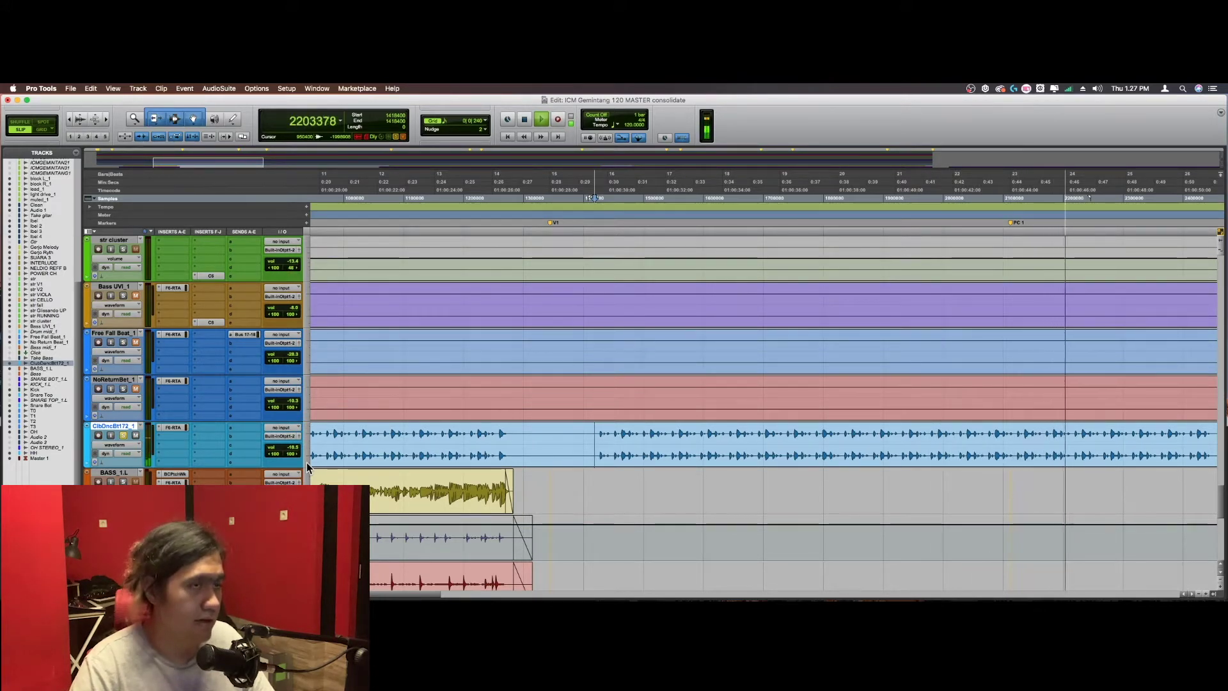
{"action": "key", "text": "space"}
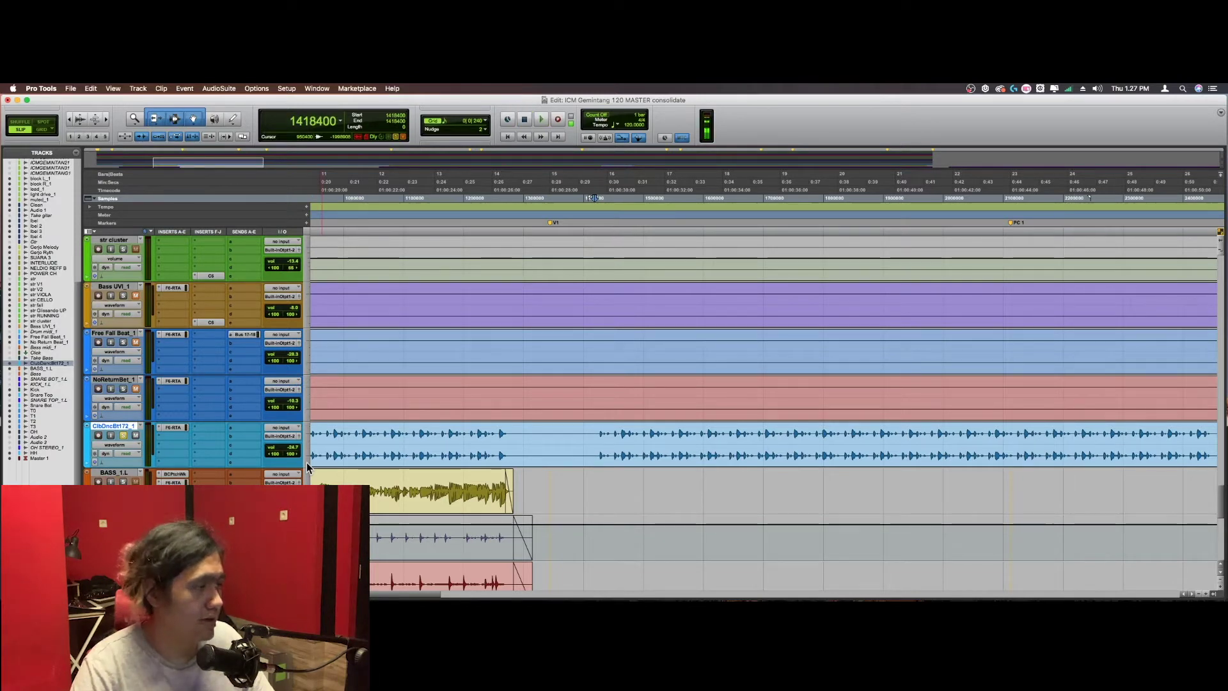
Step: Switch the solo from ClbDncBt172_1 to NoReturnBet_1 and play it from the C1 marker
{"action": "scroll", "coordinate": [35, 419], "scroll_direction": "up", "scroll_amount": 10}
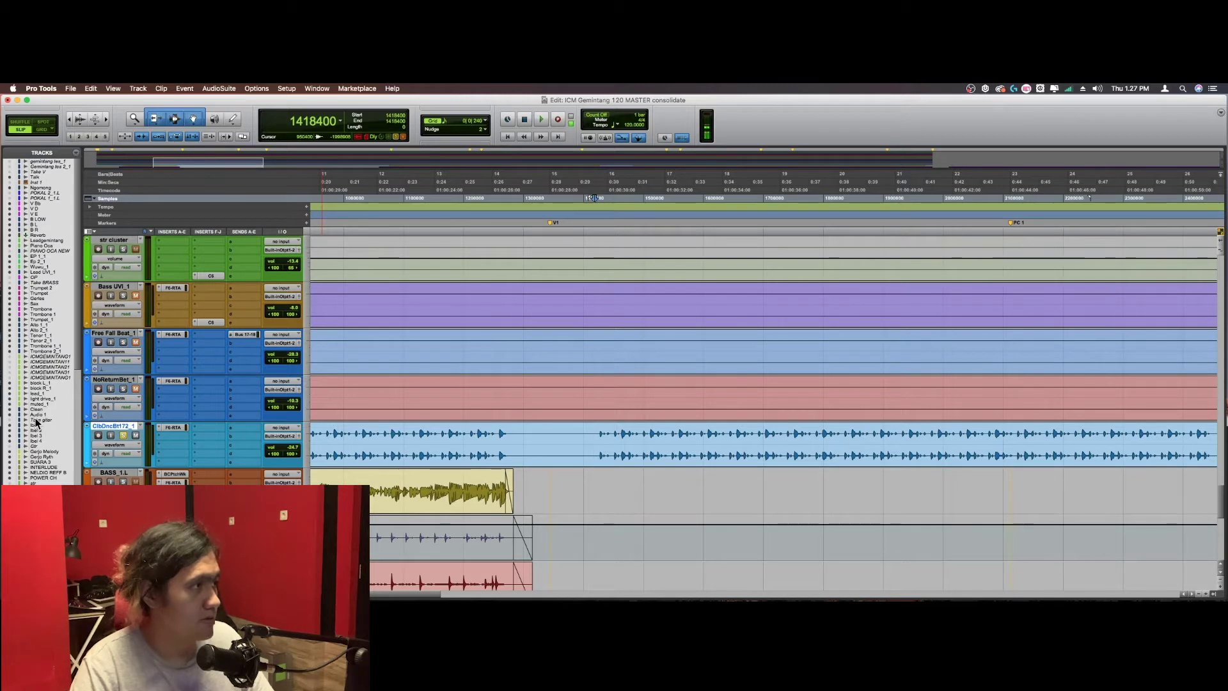
{"action": "scroll", "coordinate": [600, 425], "scroll_direction": "down", "scroll_amount": 3}
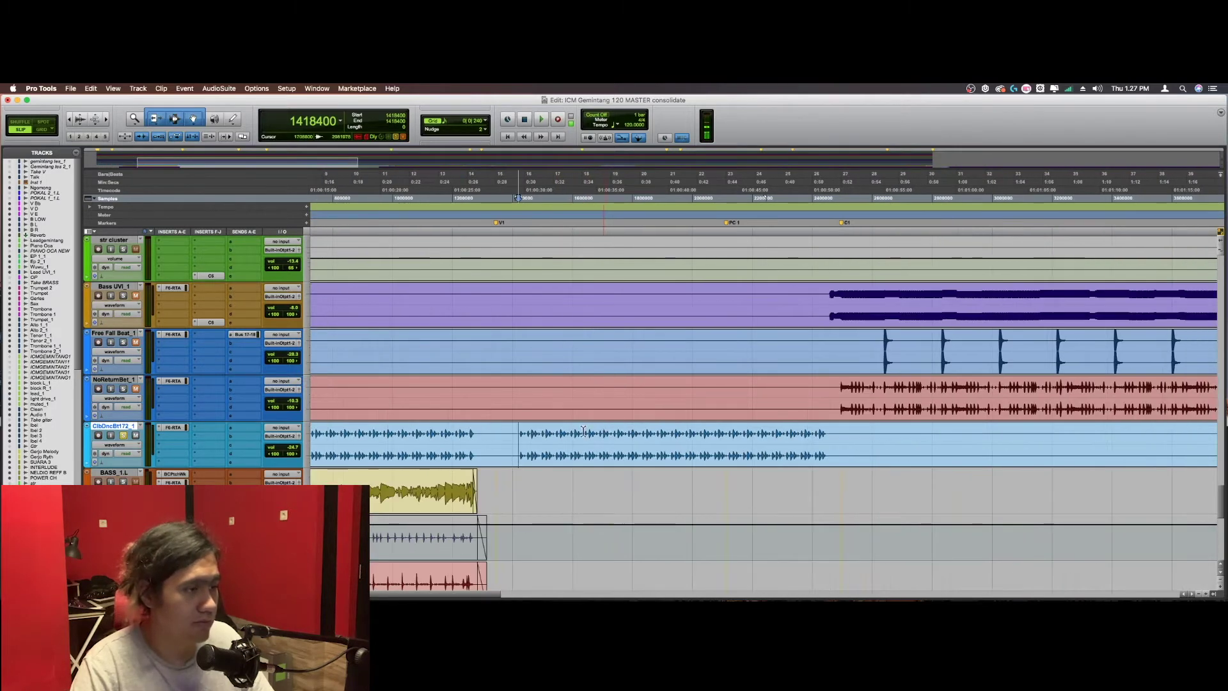
{"action": "scroll", "coordinate": [494, 436], "scroll_direction": "right", "scroll_amount": 5}
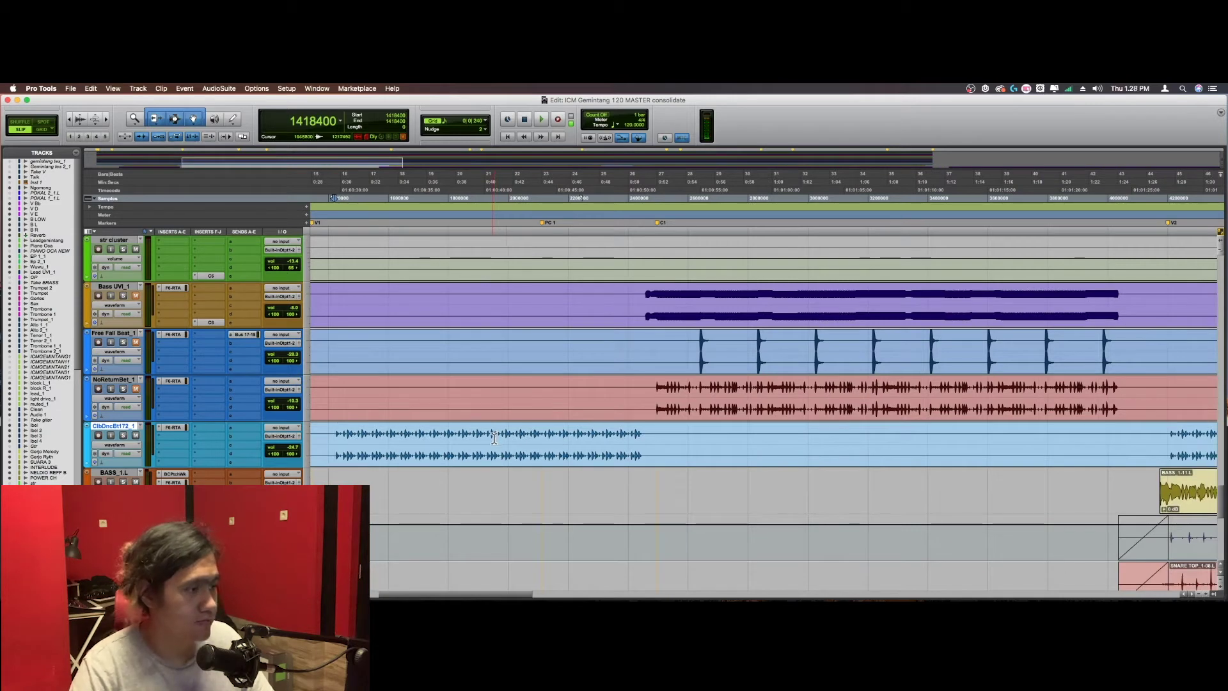
{"action": "key", "text": "space"}
{"action": "scroll", "coordinate": [560, 438], "scroll_direction": "right", "scroll_amount": 3}
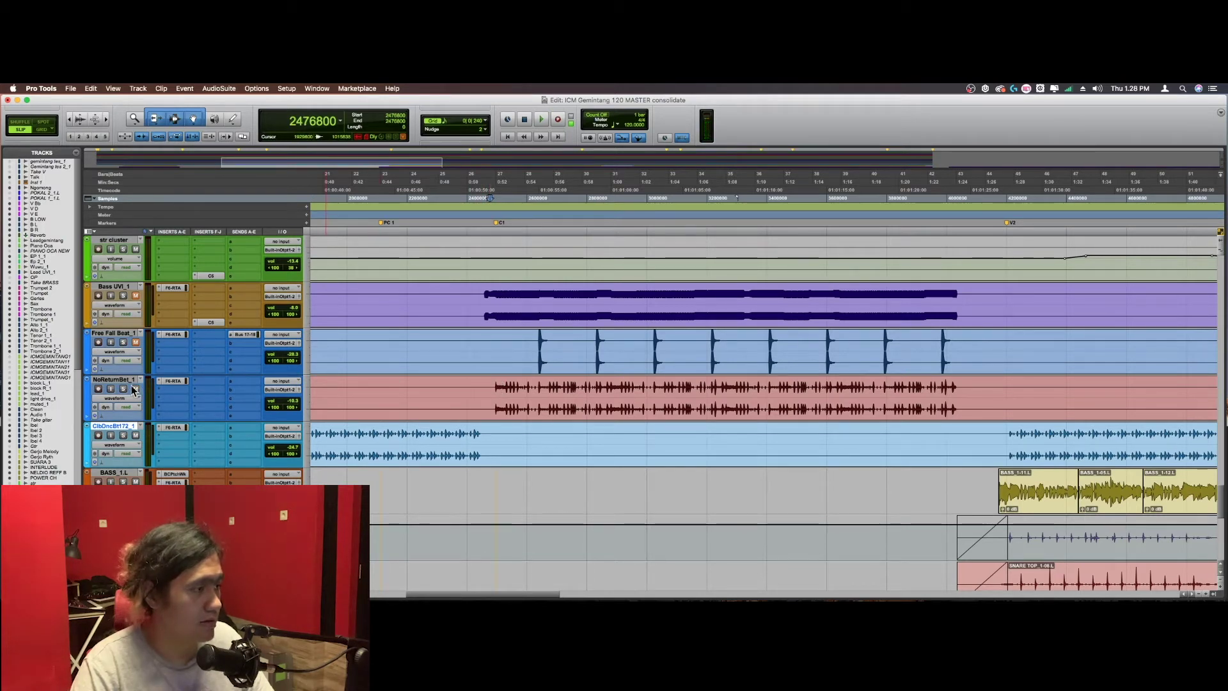
{"action": "key", "text": "t"}
{"action": "scroll", "coordinate": [740, 391], "scroll_direction": "right", "scroll_amount": 1}
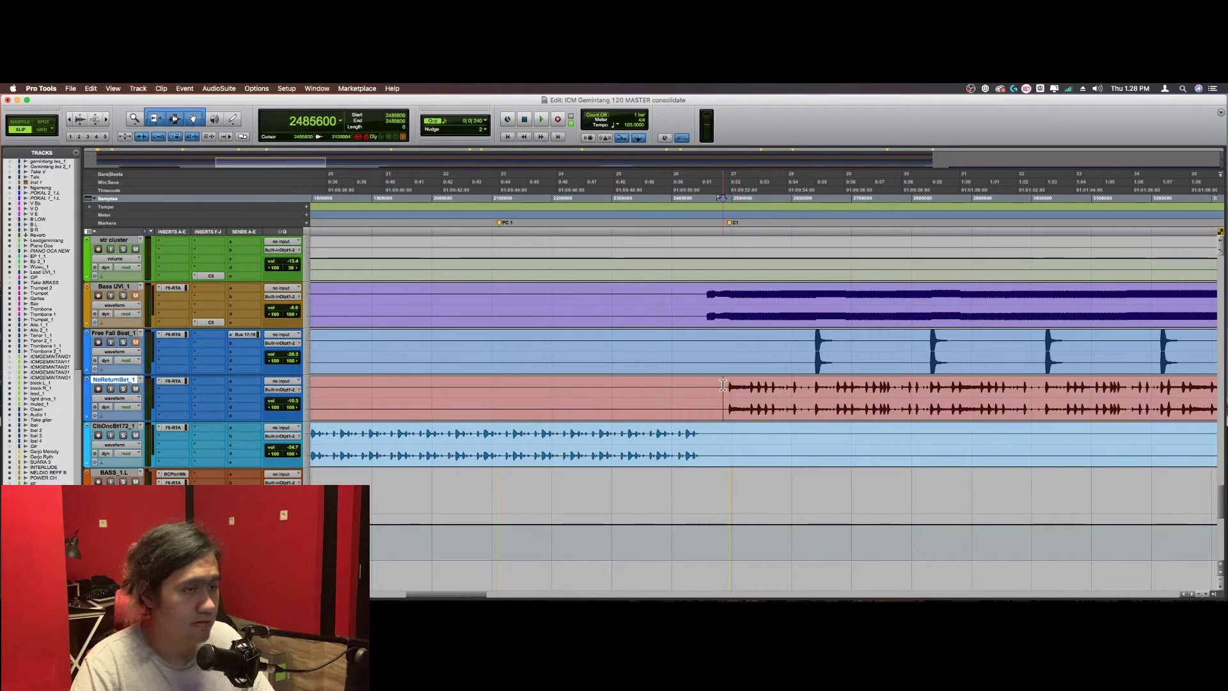
{"action": "left_click", "coordinate": [124, 389]}
{"action": "key", "text": "r"}
{"action": "key", "text": "space"}
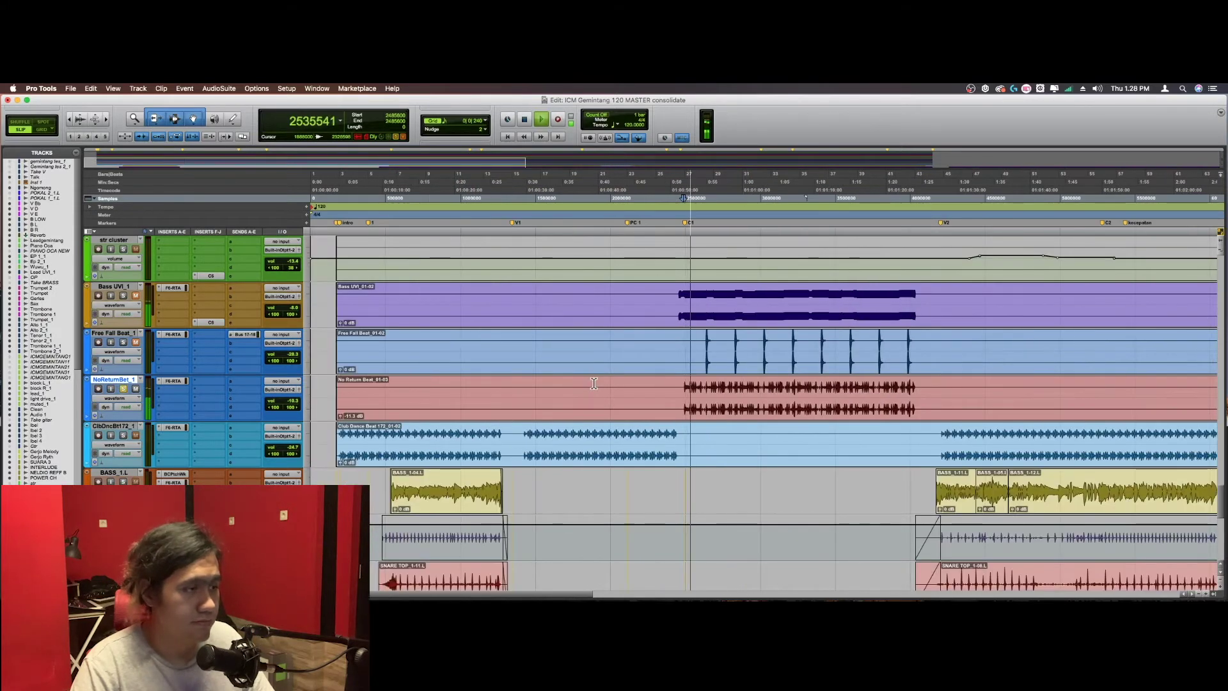
{"action": "key", "text": "space"}
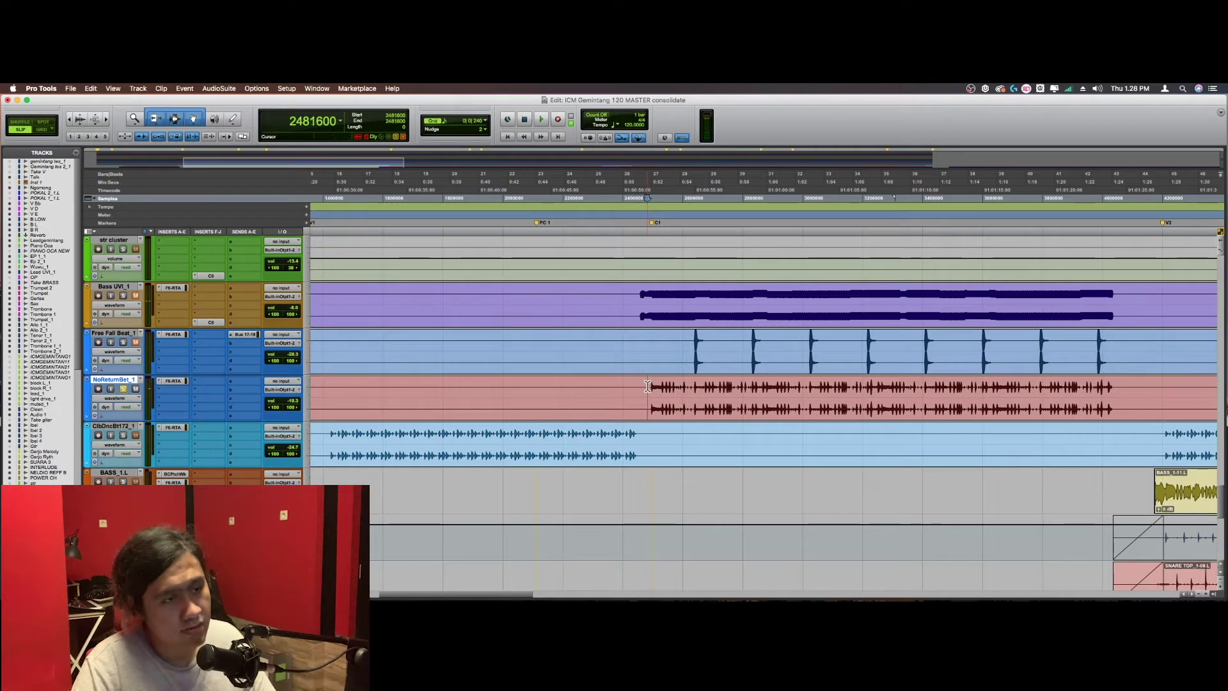
Step: Listen to the soloed NoReturnBet_1 beat again from C1 and from about bar 31
{"action": "key", "text": "Home"}
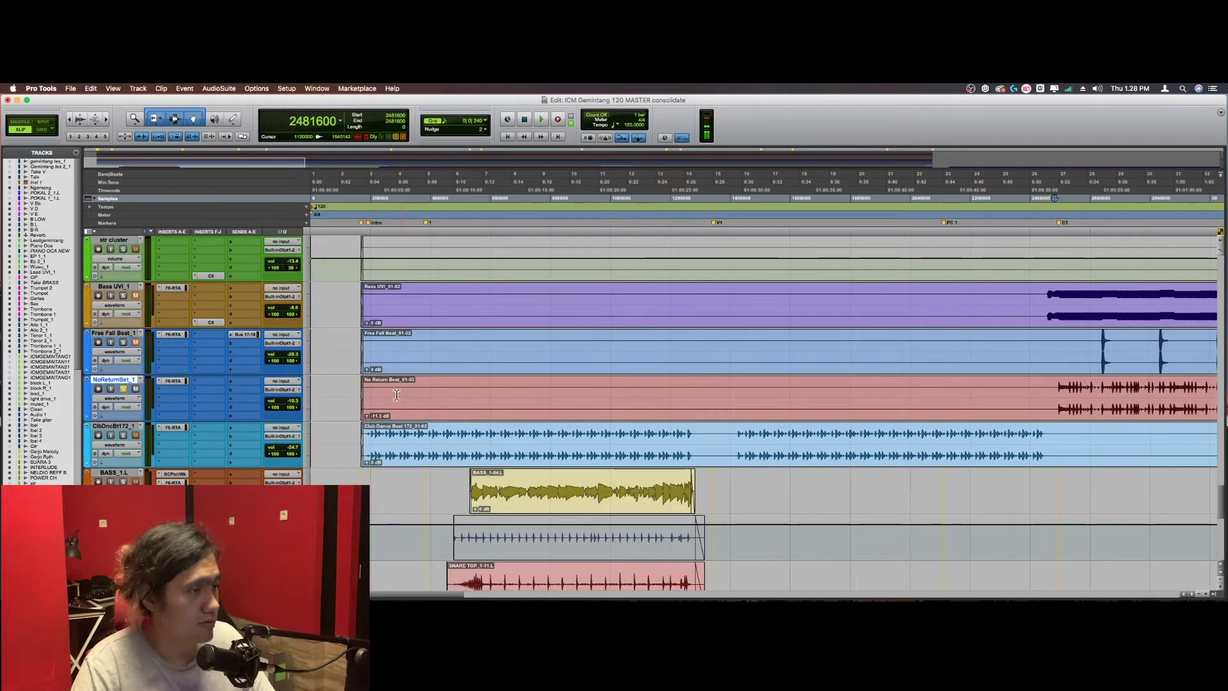
{"action": "key", "text": "space"}
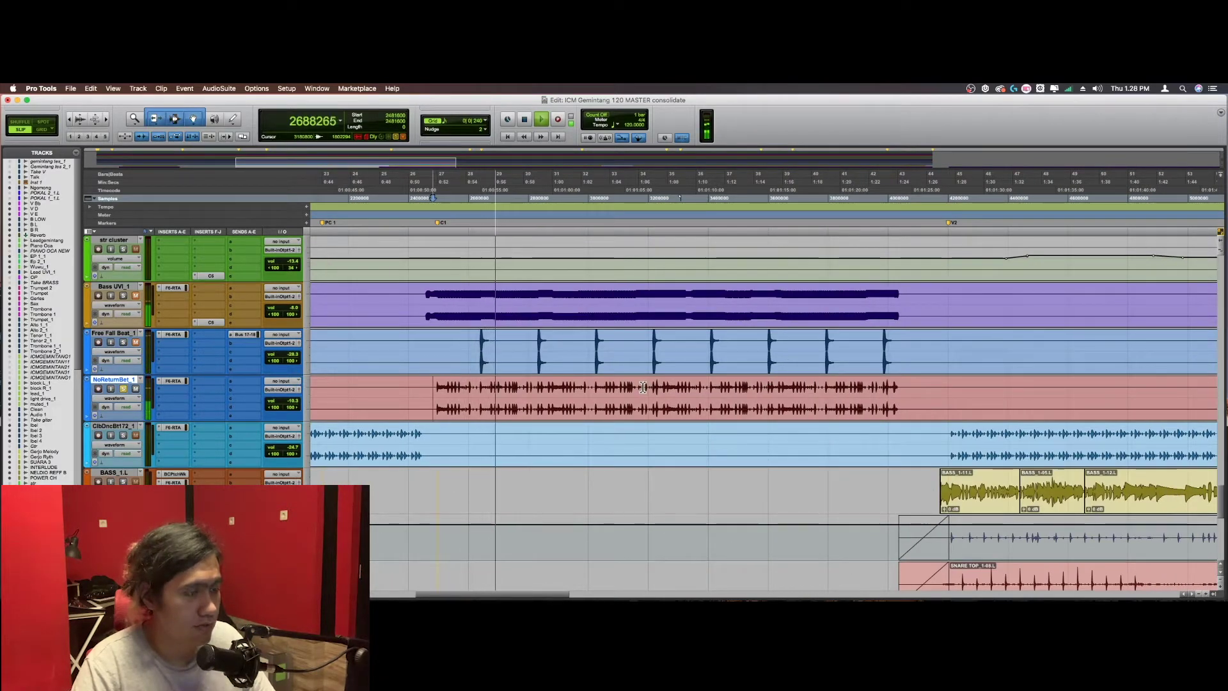
{"action": "key", "text": "super+bracketright"}
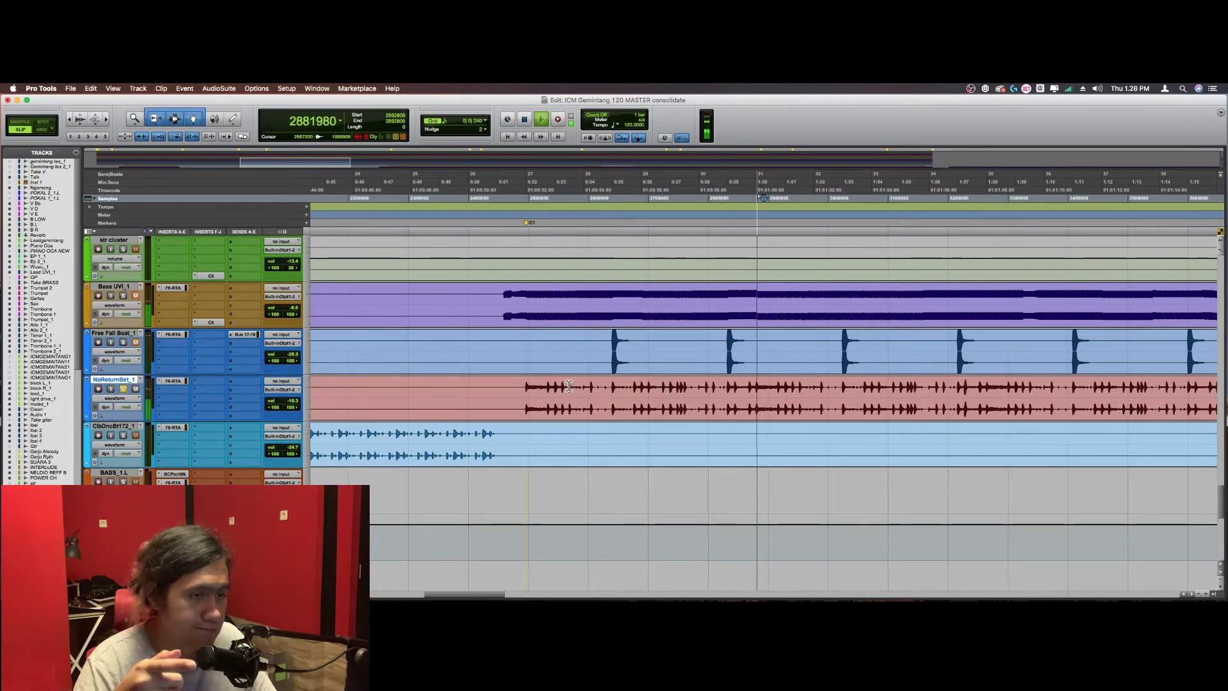
{"action": "key", "text": "space"}
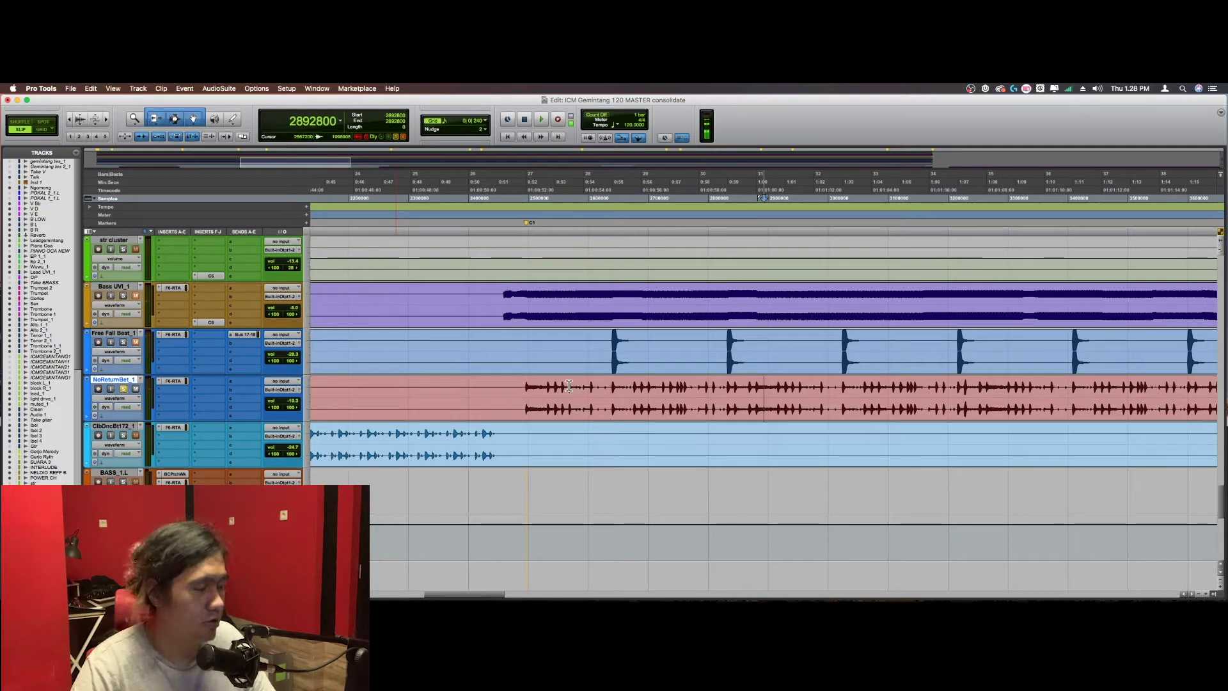
Step: Solo Free Fall Beat_1 instead of NoReturnBet_1 and play it from just before its first hit after C1
{"action": "key", "text": "super+bracketleft"}
{"action": "key", "text": "super+bracketleft"}
{"action": "key", "text": "super+bracketleft"}
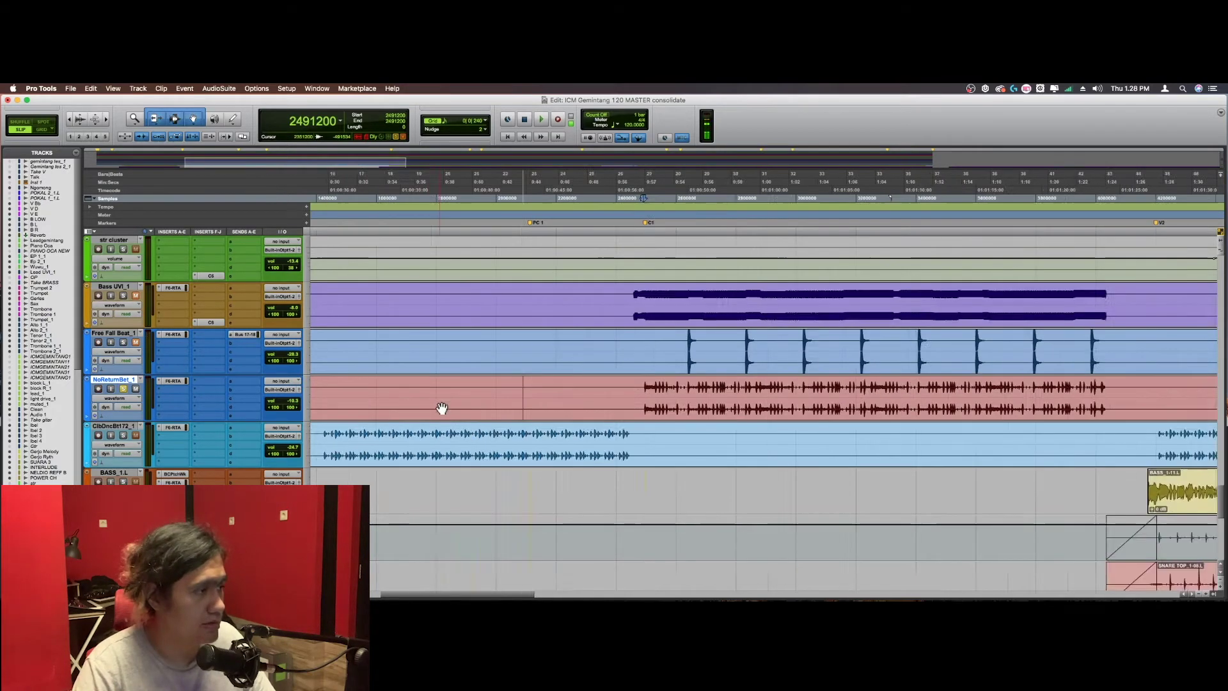
{"action": "key", "text": "super+bracketright"}
{"action": "key", "text": "super+bracketright"}
{"action": "key", "text": "super+bracketright"}
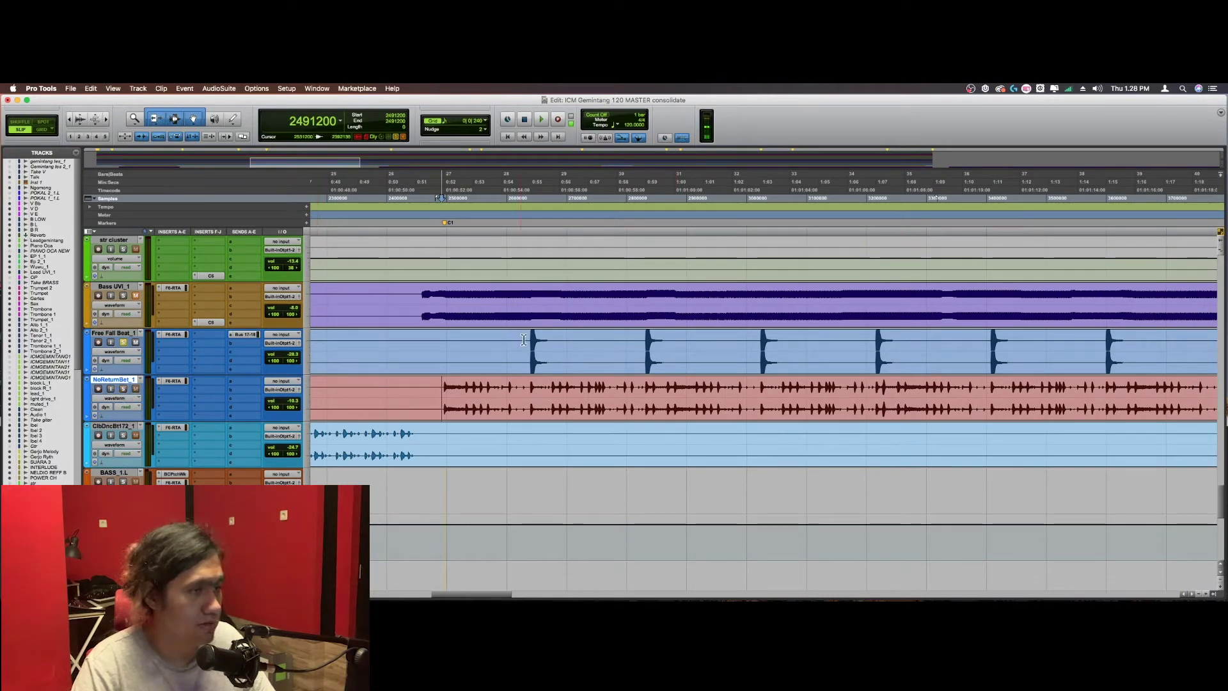
{"action": "key", "text": "space"}
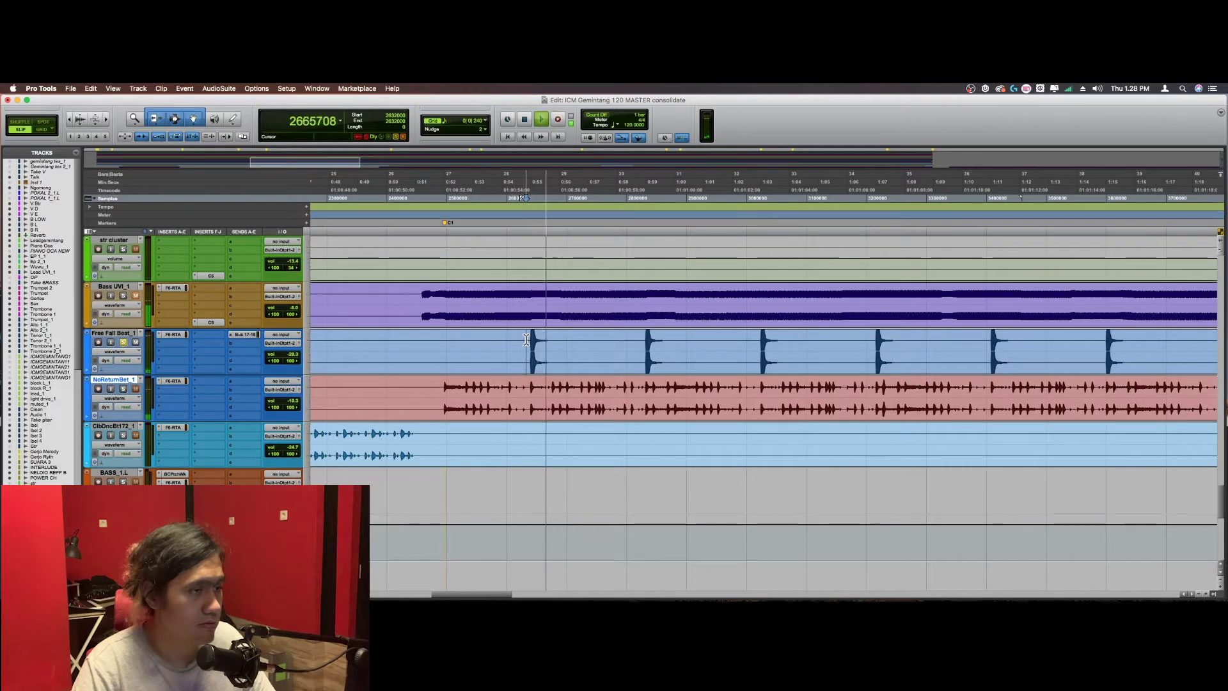
Step: Solo NoReturnBet_1 alongside Free Fall Beat_1 and play both tracks repeatedly from just before C1
{"action": "left_click", "coordinate": [432, 344]}
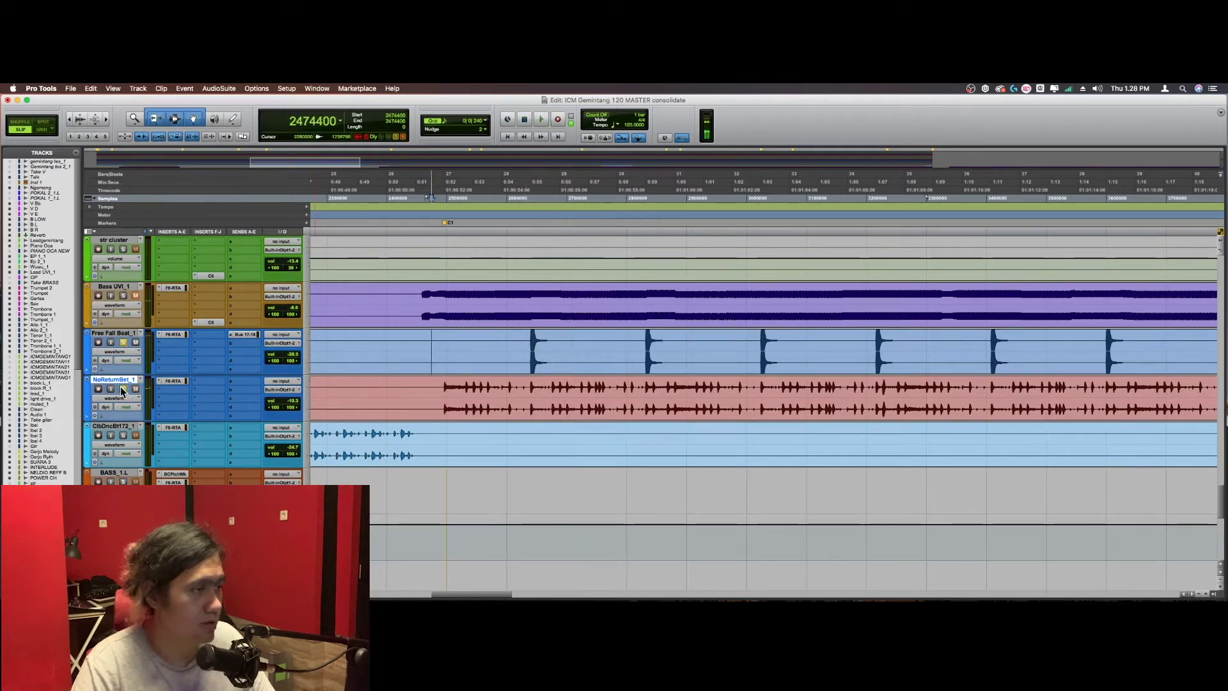
{"action": "key", "text": "space"}
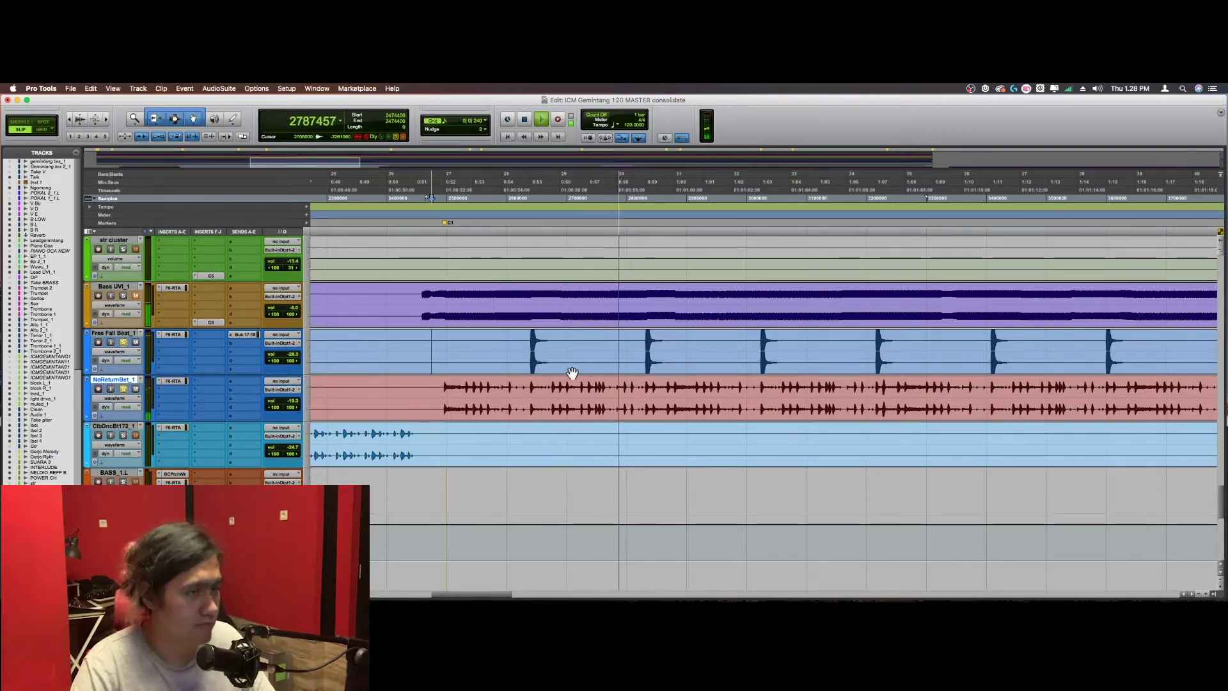
{"action": "key", "text": "space"}
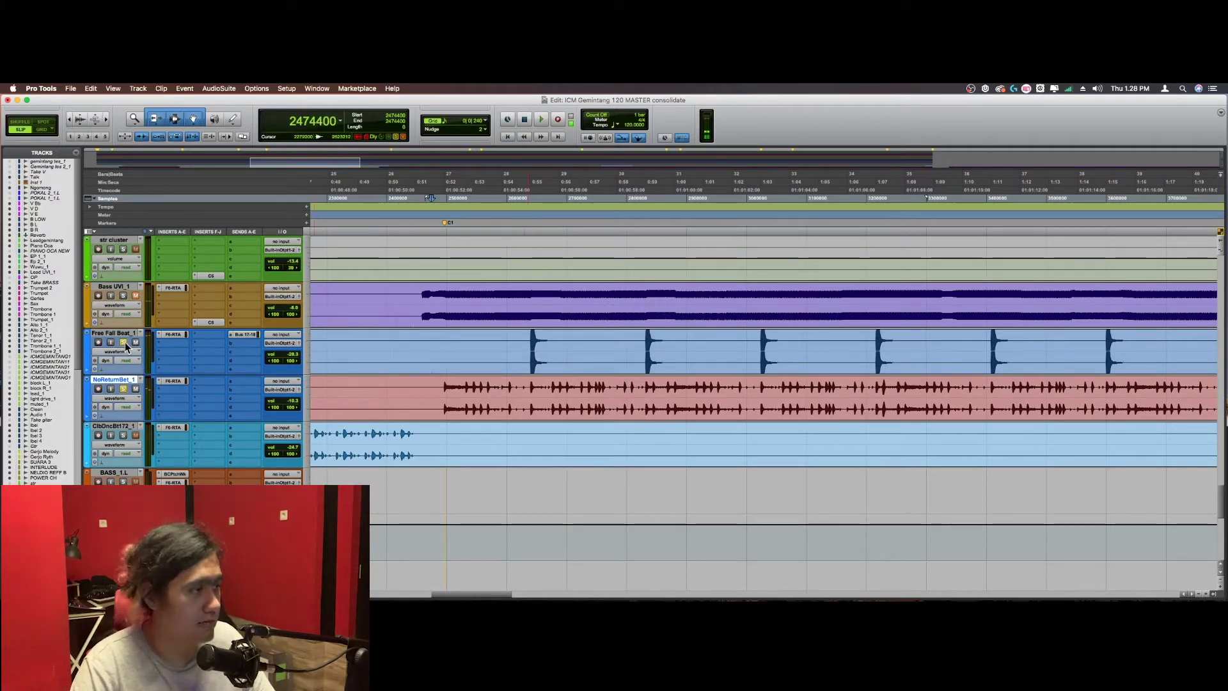
{"action": "key", "text": "space"}
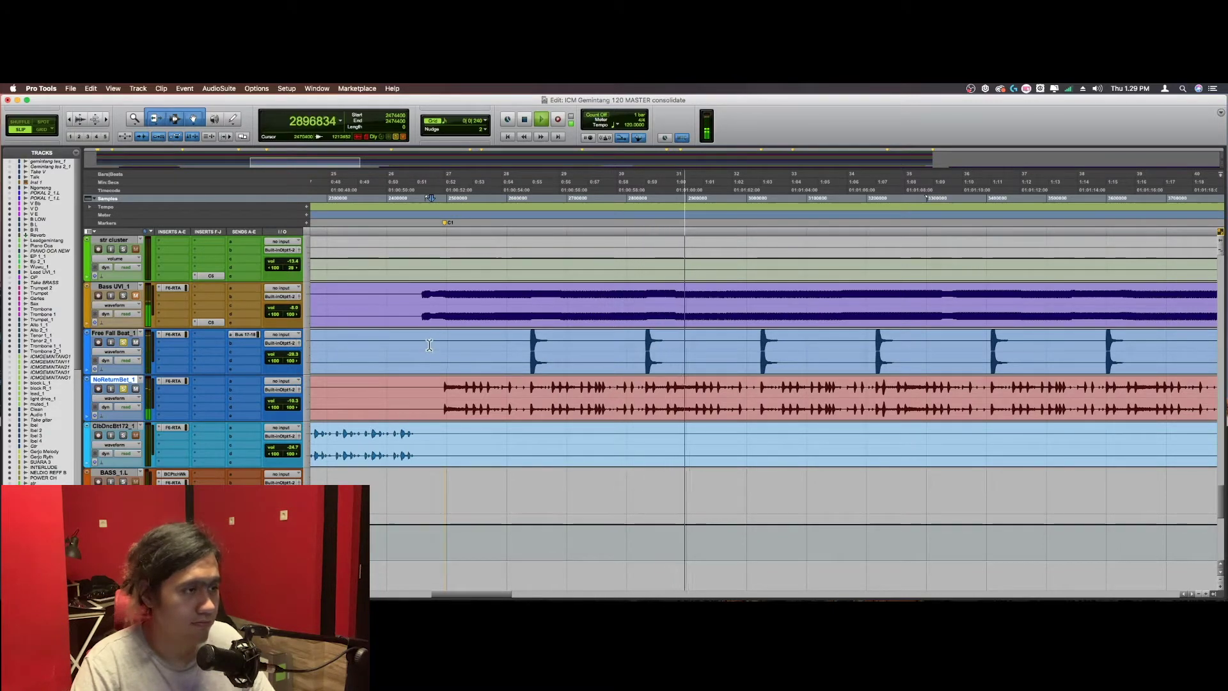
{"action": "key", "text": "space"}
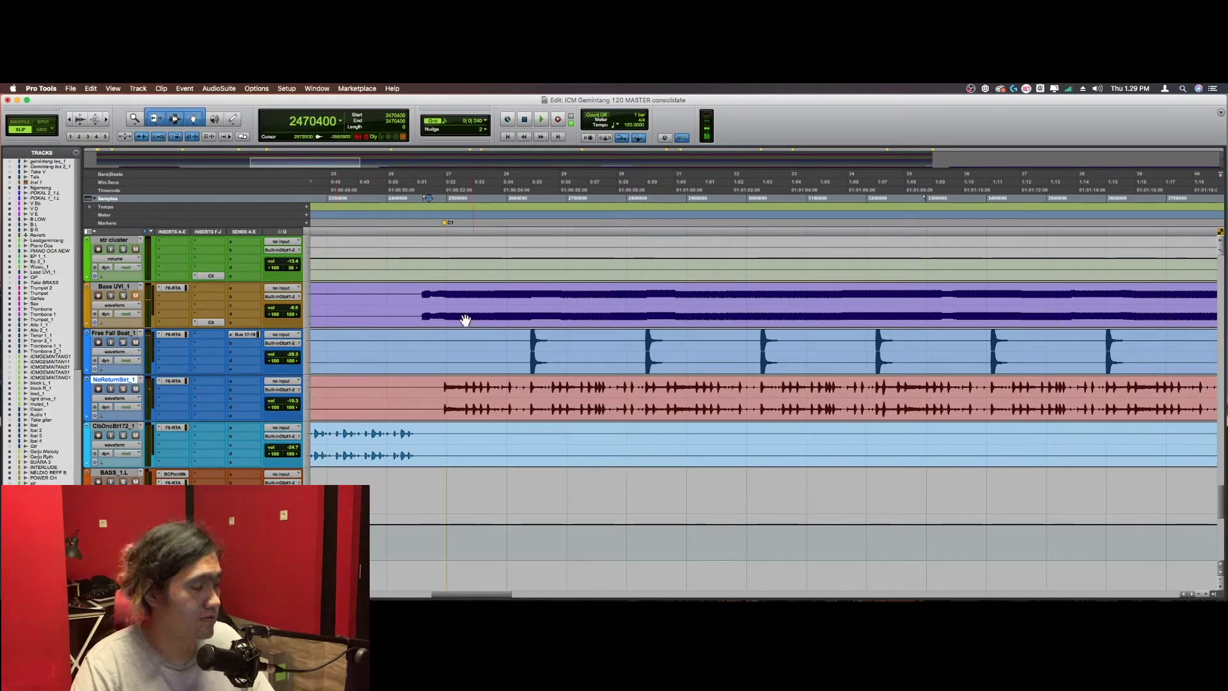
{"action": "left_click", "coordinate": [433, 347]}
{"action": "key", "text": "space"}
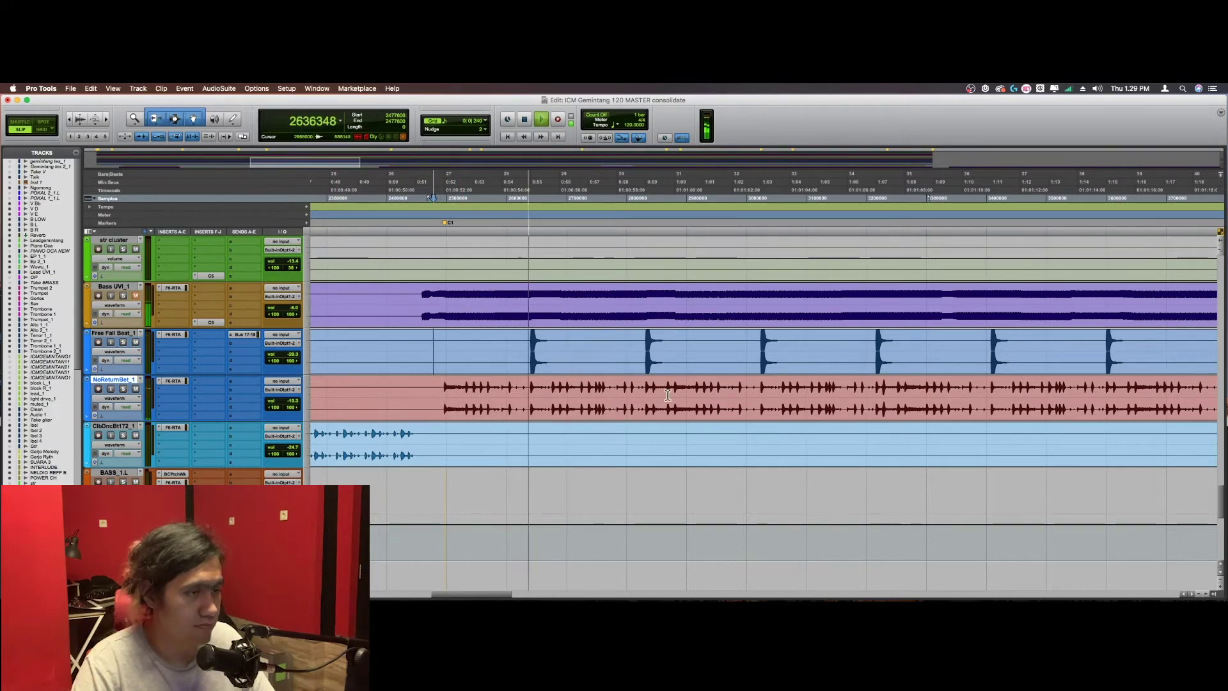
Step: Place the edit cursor near the end of the chorus beats before V2 and save the session
{"action": "key", "text": "r"}
{"action": "key", "text": "r"}
{"action": "scroll", "coordinate": [671, 394], "scroll_direction": "right", "scroll_amount": 5}
{"action": "left_click", "coordinate": [723, 393]}
{"action": "key", "text": "t"}
{"action": "key", "text": "space"}
{"action": "key", "text": "super+s"}
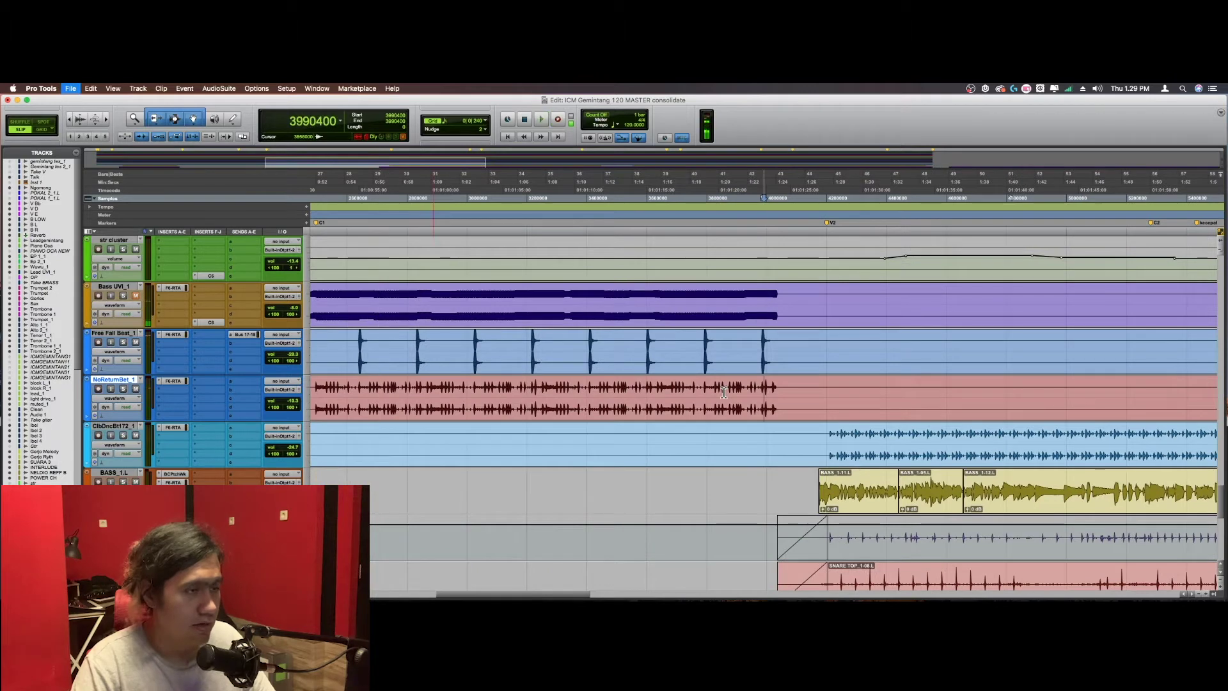
Step: Solo NoReturnBet_1 alone and play the closing bars of its beat leading towards V2
{"action": "scroll", "coordinate": [723, 393], "scroll_direction": "right", "scroll_amount": 4}
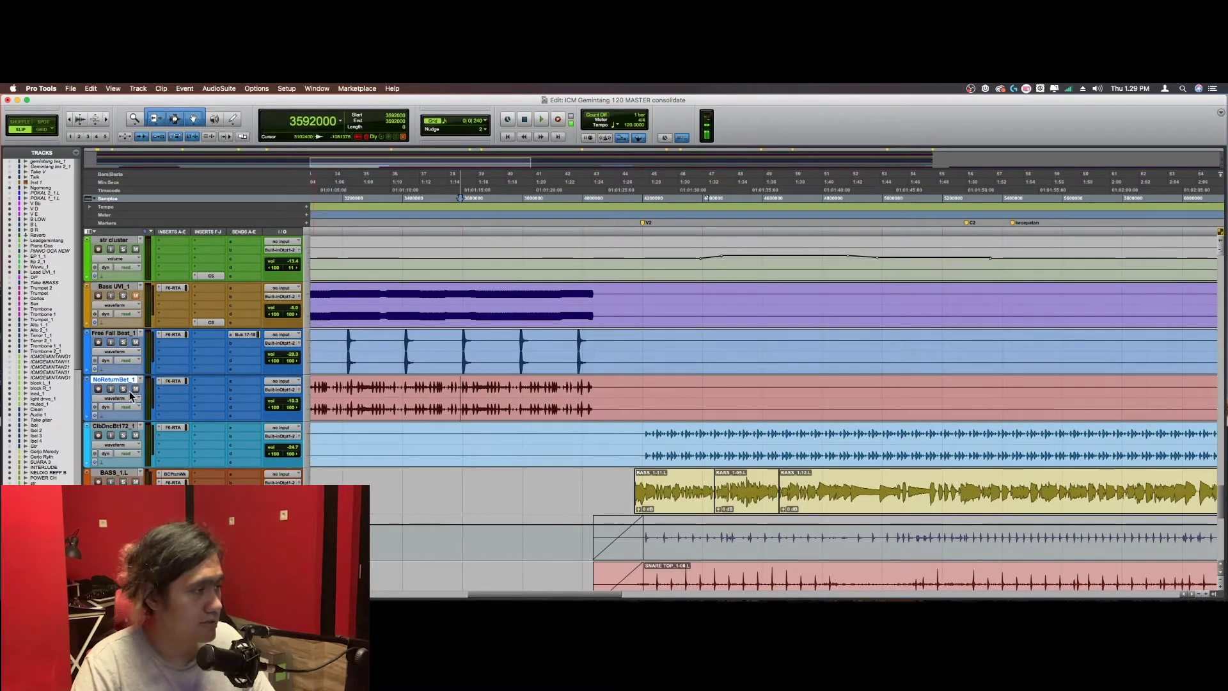
{"action": "key", "text": "space"}
{"action": "left_click", "coordinate": [459, 386]}
{"action": "key", "text": "space"}
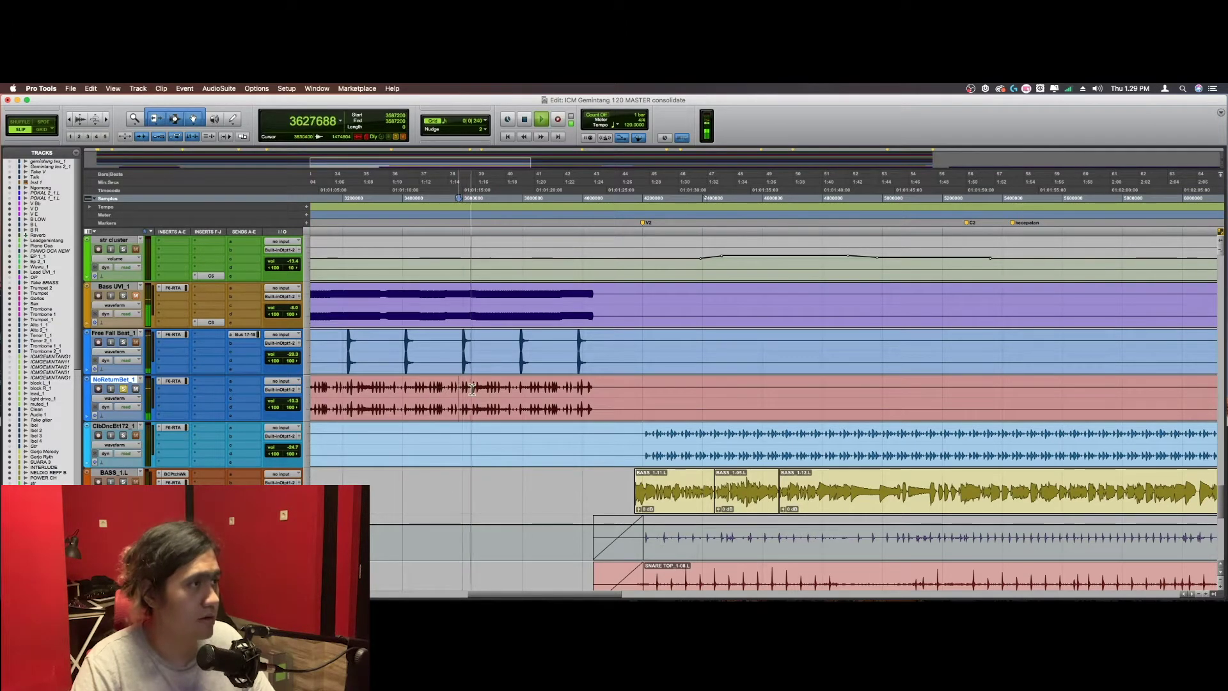
{"action": "scroll", "coordinate": [593, 384], "scroll_direction": "down", "scroll_amount": 1}
{"action": "scroll", "coordinate": [593, 383], "scroll_direction": "down", "scroll_amount": 1}
{"action": "scroll", "coordinate": [576, 365], "scroll_direction": "right", "scroll_amount": 3}
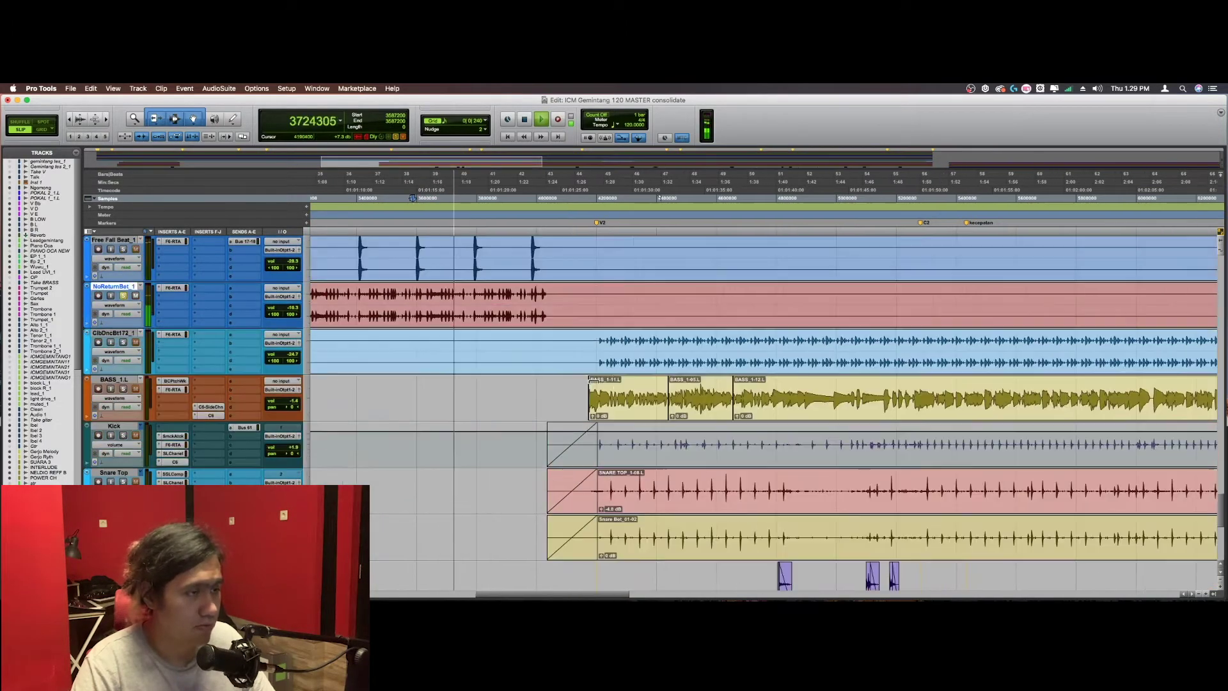
{"action": "key", "text": "space"}
Step: Place the edit cursor at V2, solo the beat, bass and drum tracks together and play them from there
{"action": "left_click", "coordinate": [552, 345]}
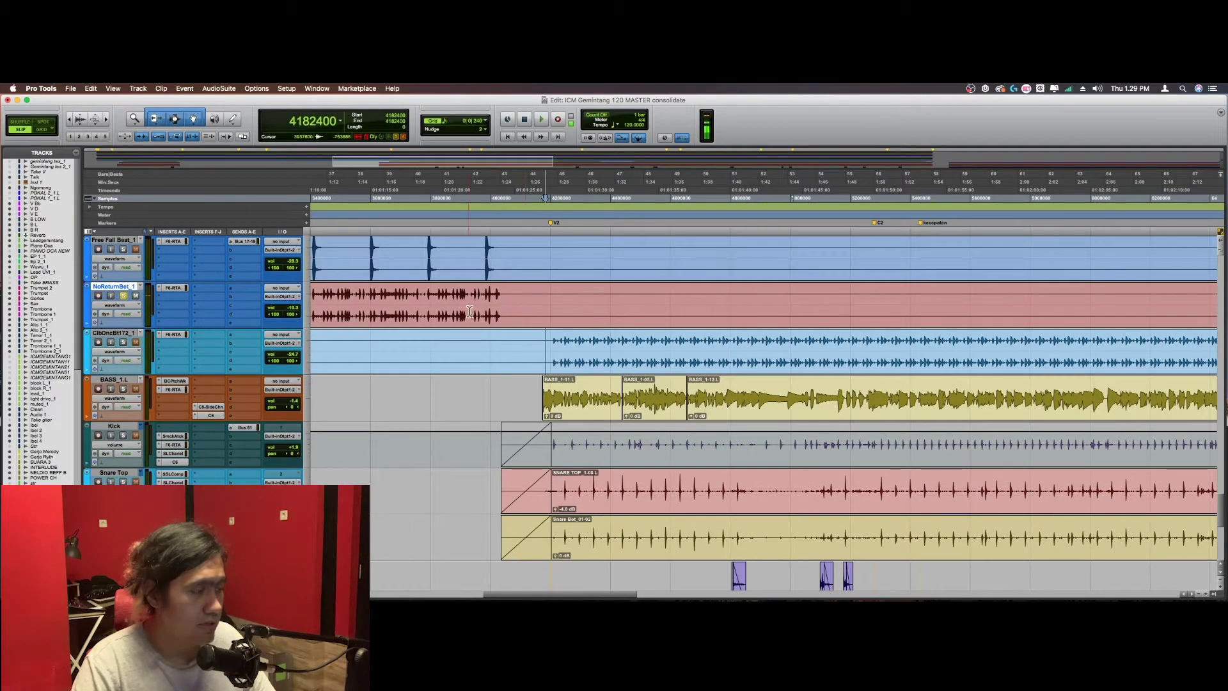
{"action": "scroll", "coordinate": [271, 466], "scroll_direction": "down", "scroll_amount": 6}
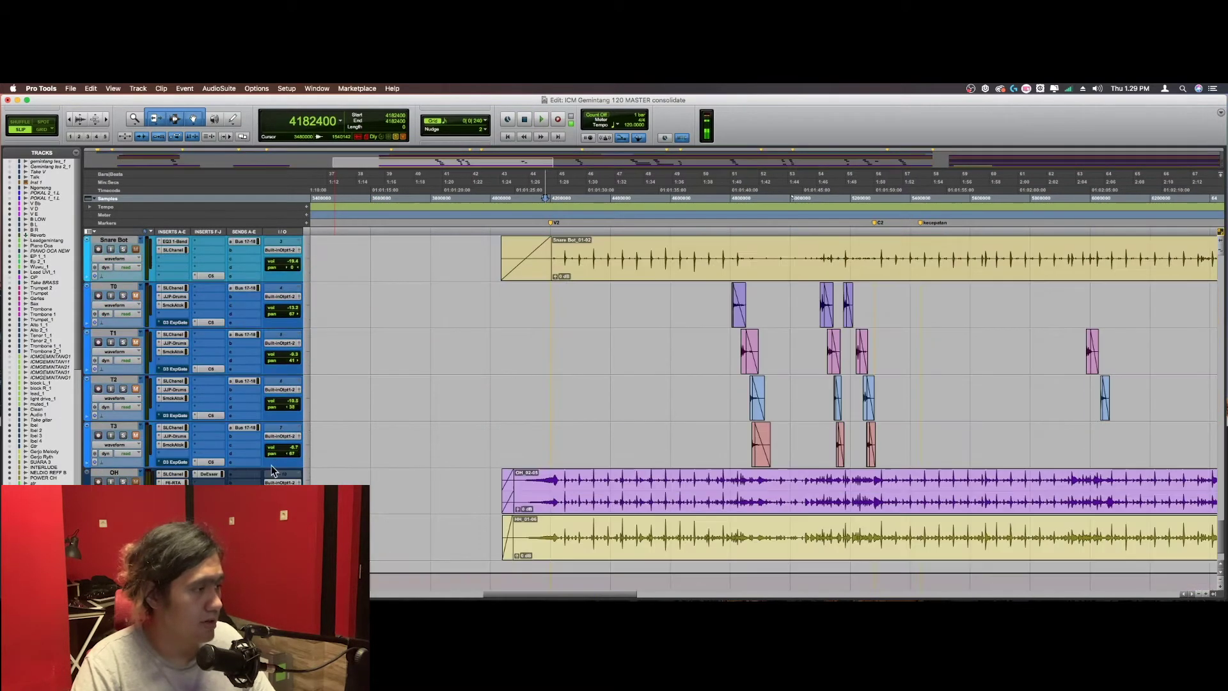
{"action": "left_click", "coordinate": [128, 473], "text": "alt"}
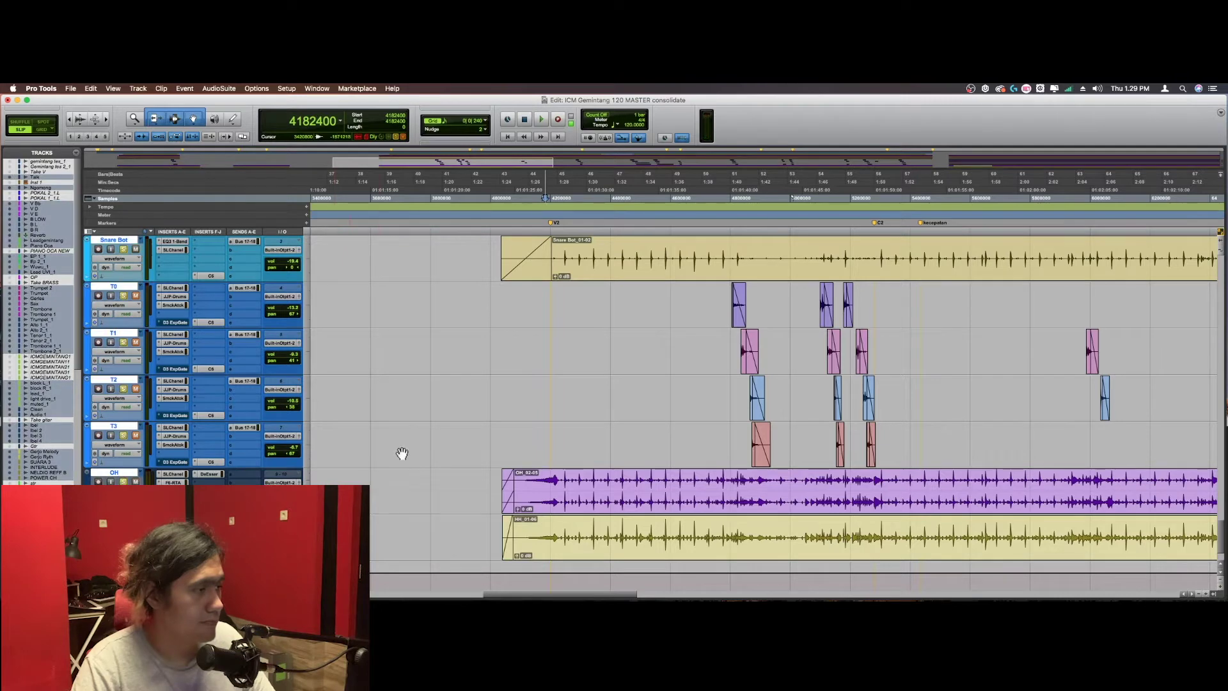
{"action": "key", "text": "space"}
{"action": "scroll", "coordinate": [447, 427], "scroll_direction": "up", "scroll_amount": 6}
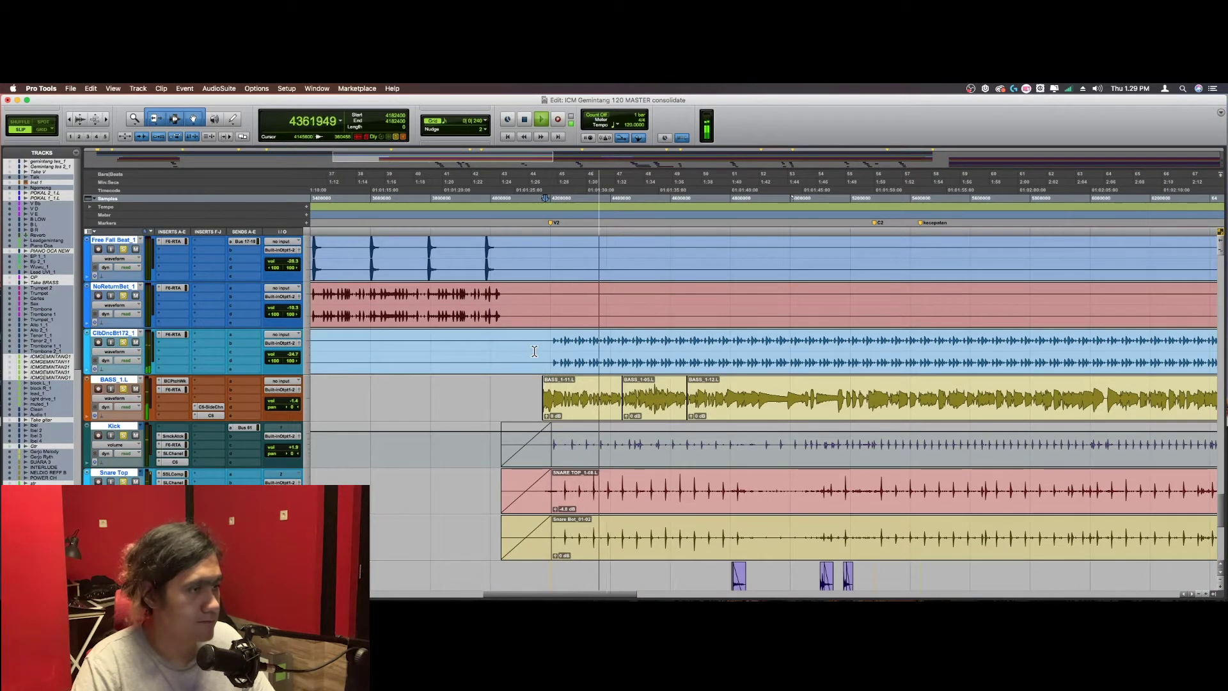
{"action": "key", "text": "space"}
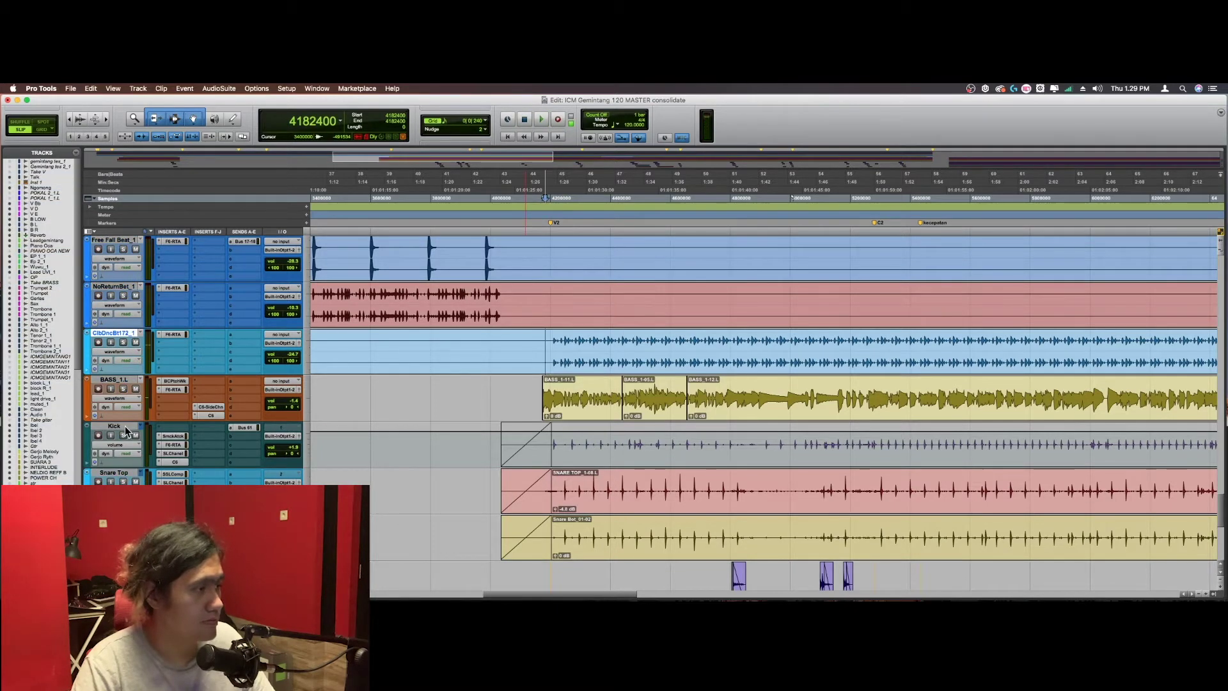
Step: Solo only the live drum tracks, from Kick down through the overheads, and play them from V2
{"action": "scroll", "coordinate": [125, 424], "scroll_direction": "down", "scroll_amount": 5}
{"action": "scroll", "coordinate": [125, 424], "scroll_direction": "down", "scroll_amount": 2}
{"action": "scroll", "coordinate": [125, 432], "scroll_direction": "up", "scroll_amount": 7}
{"action": "key", "text": "space"}
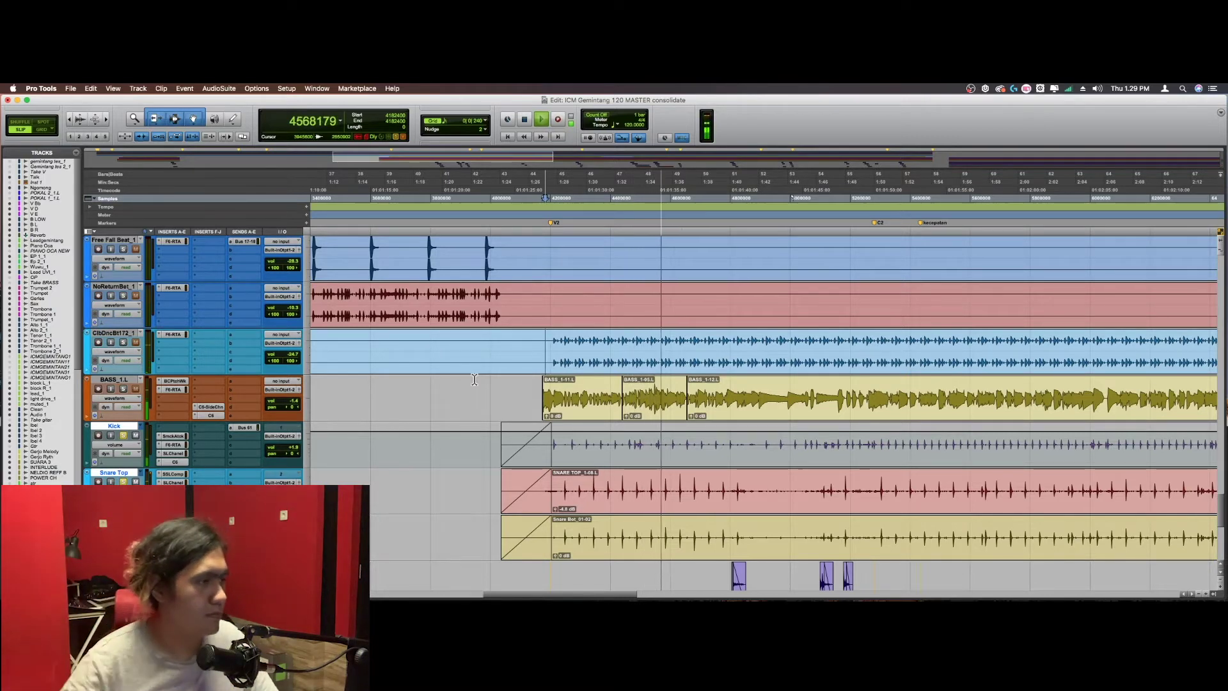
{"action": "key", "text": "space"}
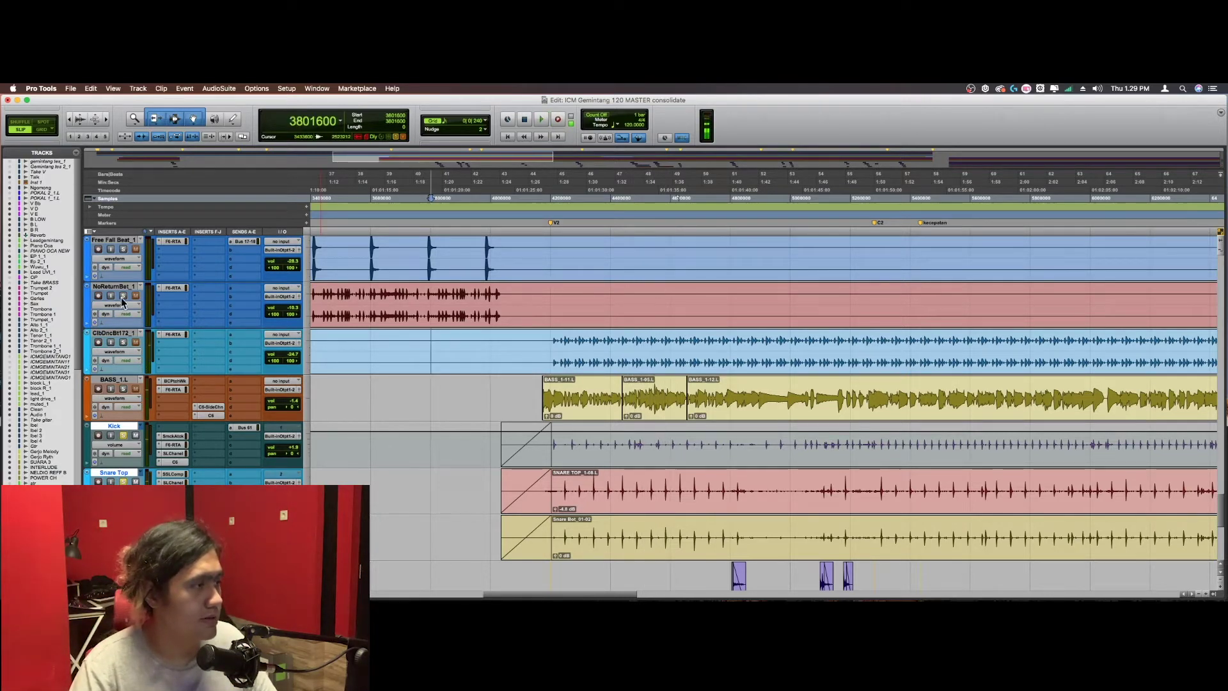
Step: Add NoReturnBet_1 to the soloed drum tracks and compare the chorus's closing bars with the start of V2 by playing both
{"action": "key", "text": "space"}
{"action": "left_click", "coordinate": [422, 339]}
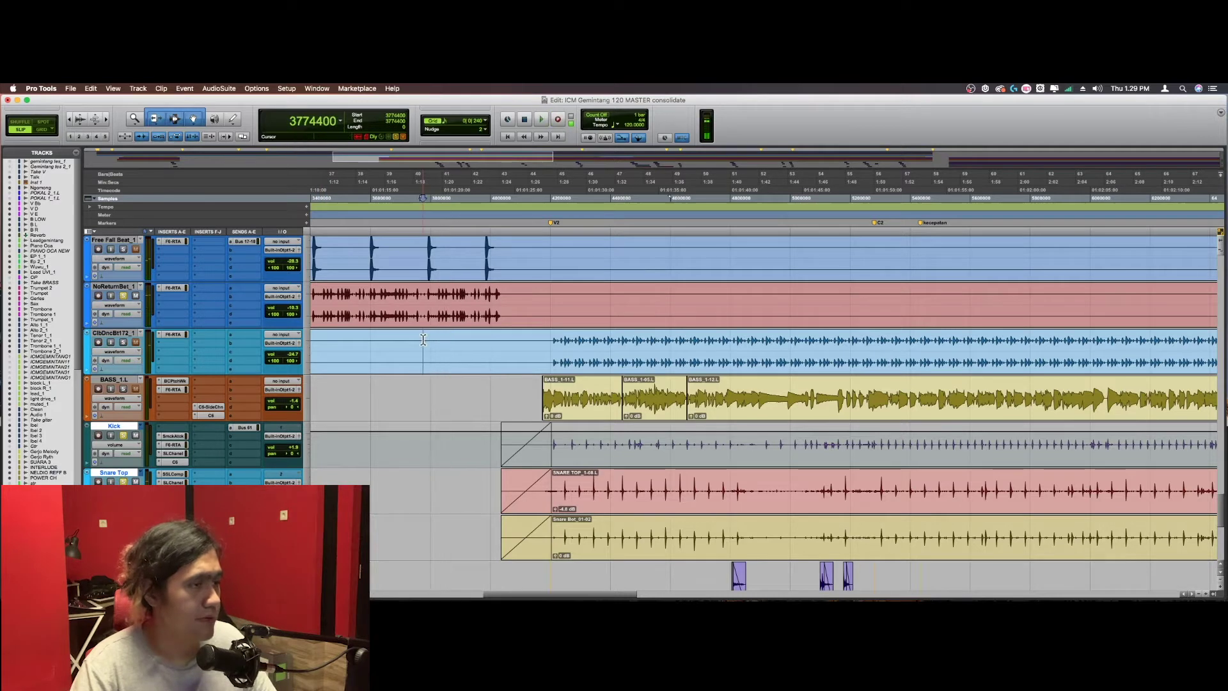
{"action": "key", "text": "space"}
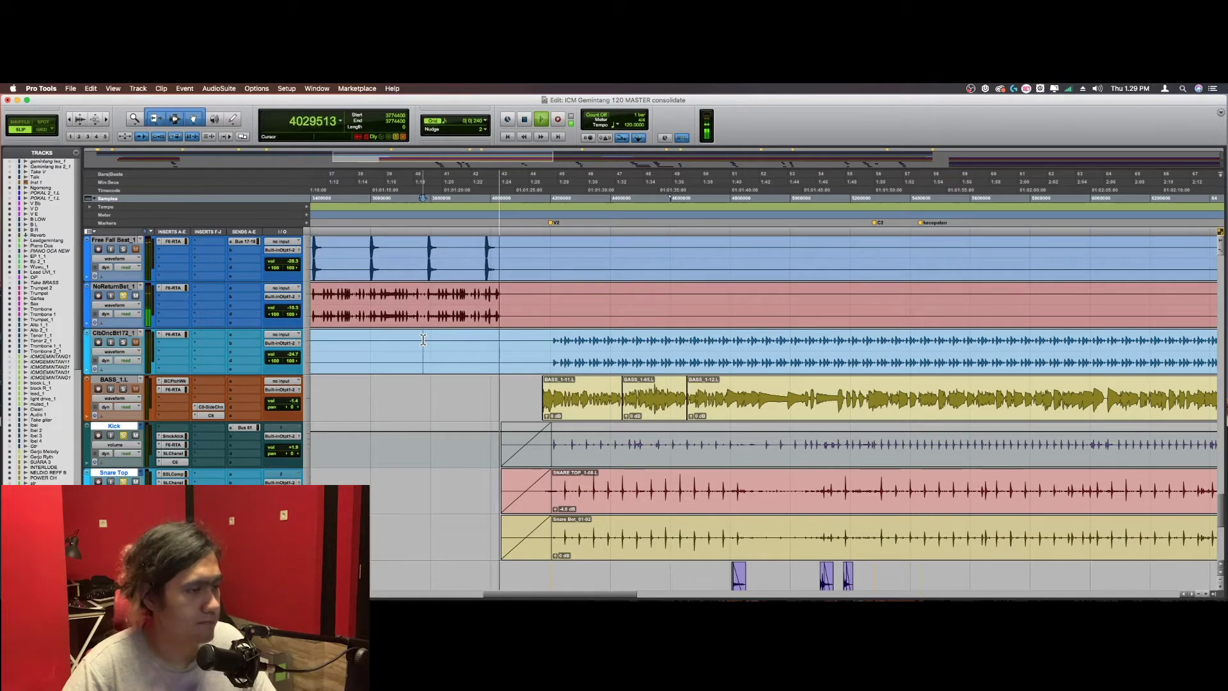
{"action": "key", "text": "space"}
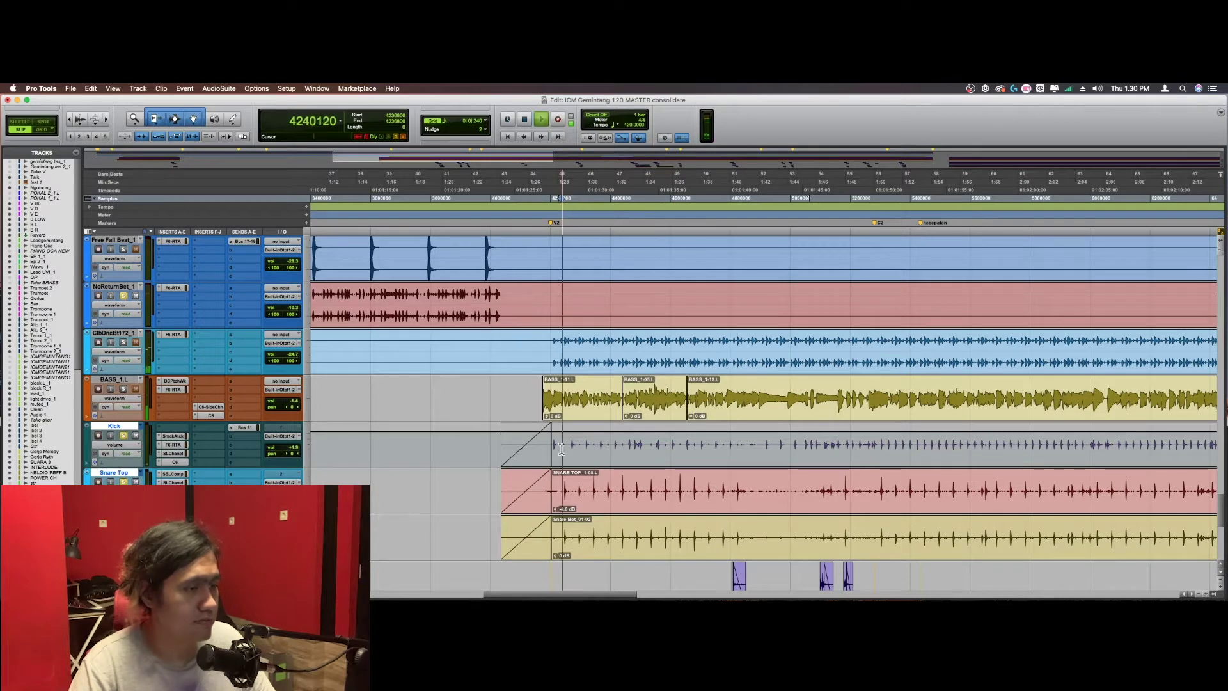
{"action": "key", "text": "space"}
{"action": "left_click", "coordinate": [337, 393]}
{"action": "key", "text": "space"}
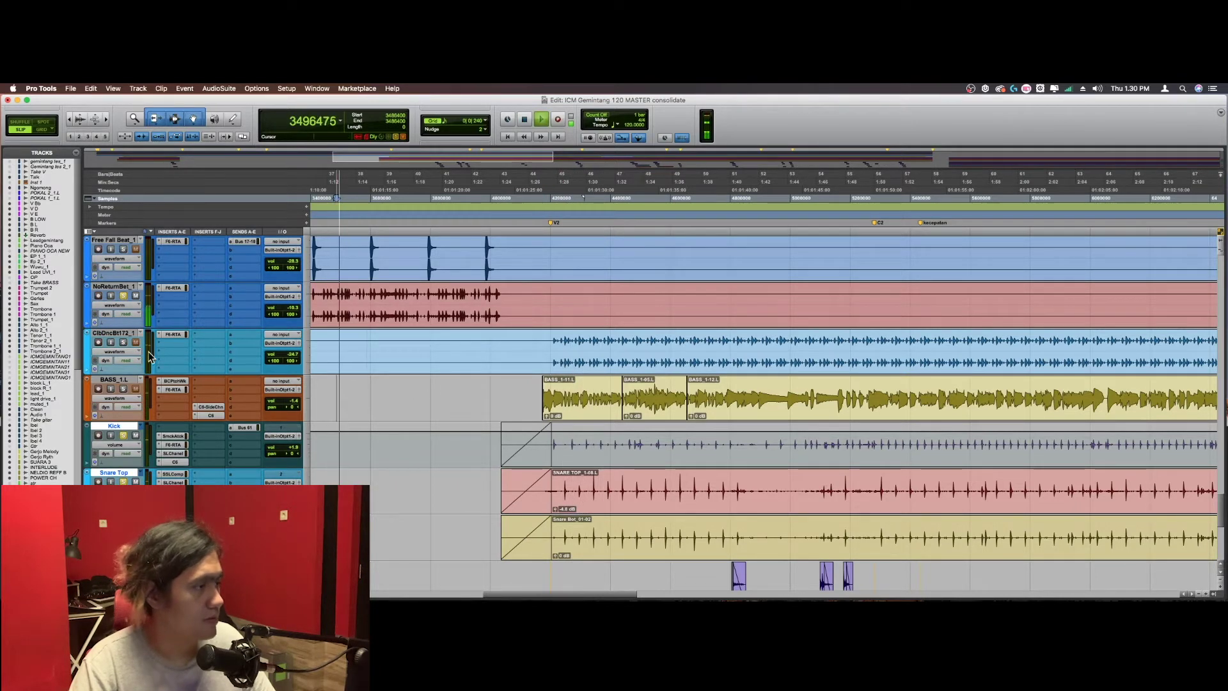
{"action": "key", "text": "space"}
Step: Clear the solos and compare the full mix with NoReturnBet_1 raised to -4.8 dB and at its original level
{"action": "scroll", "coordinate": [128, 437], "scroll_direction": "down", "scroll_amount": 6}
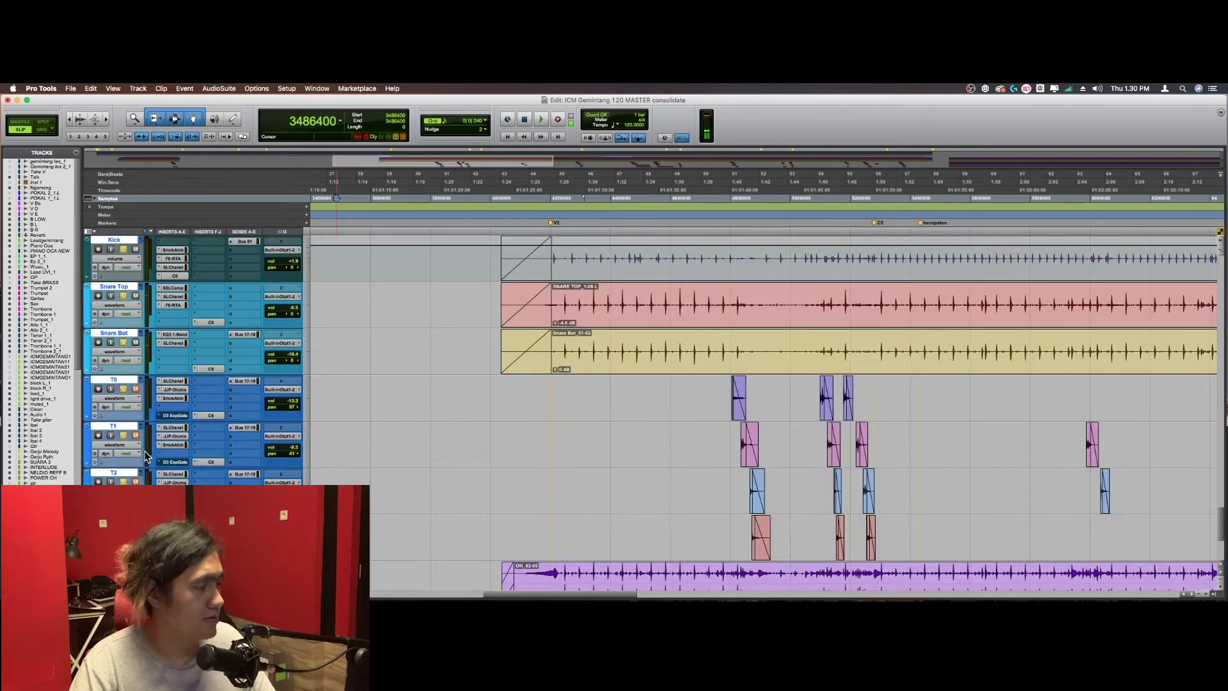
{"action": "scroll", "coordinate": [648, 362], "scroll_direction": "up", "scroll_amount": 6}
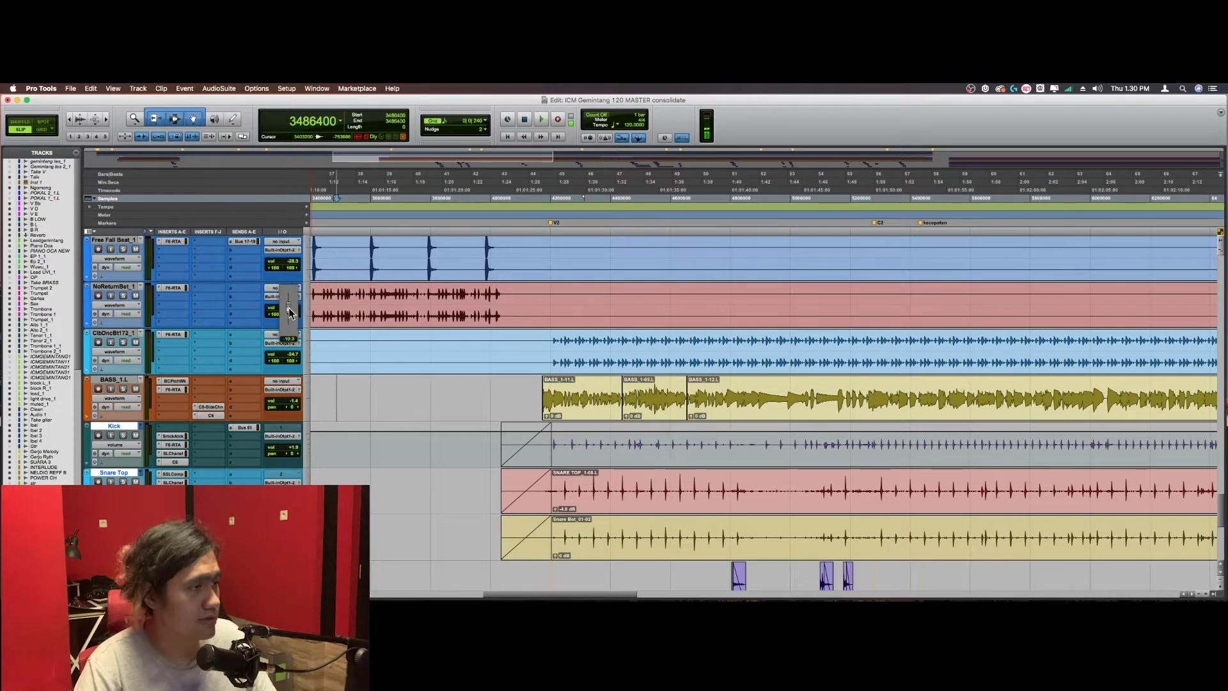
{"action": "key", "text": "space"}
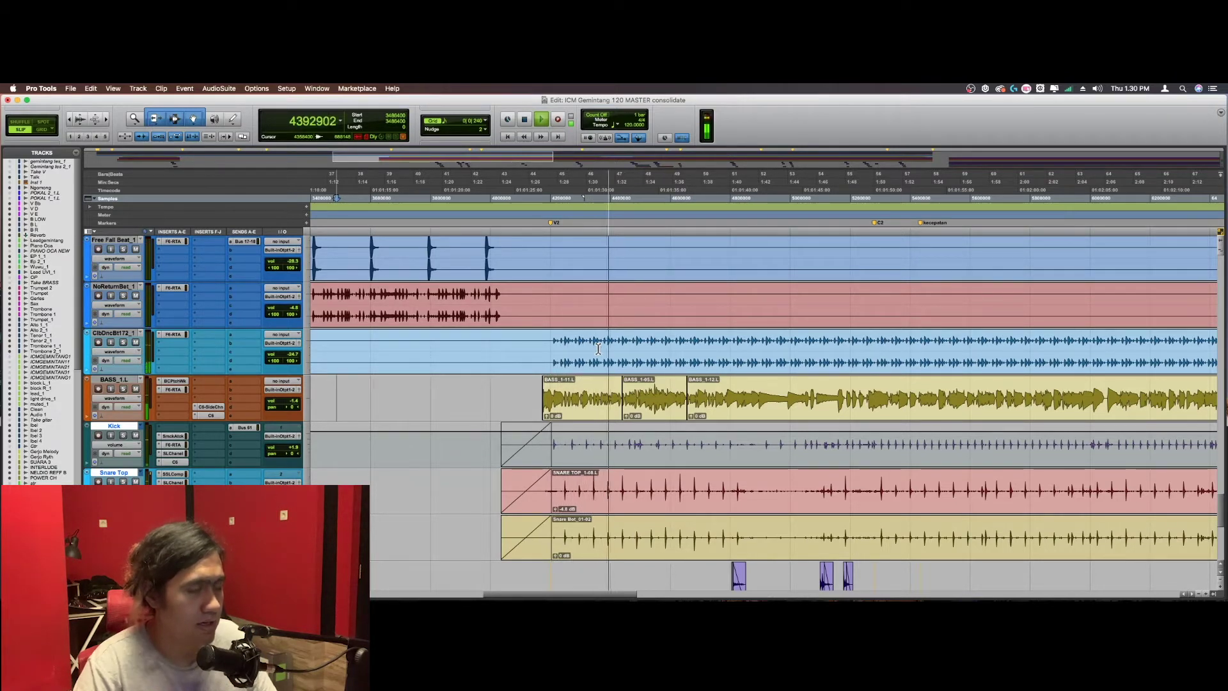
{"action": "key", "text": "space"}
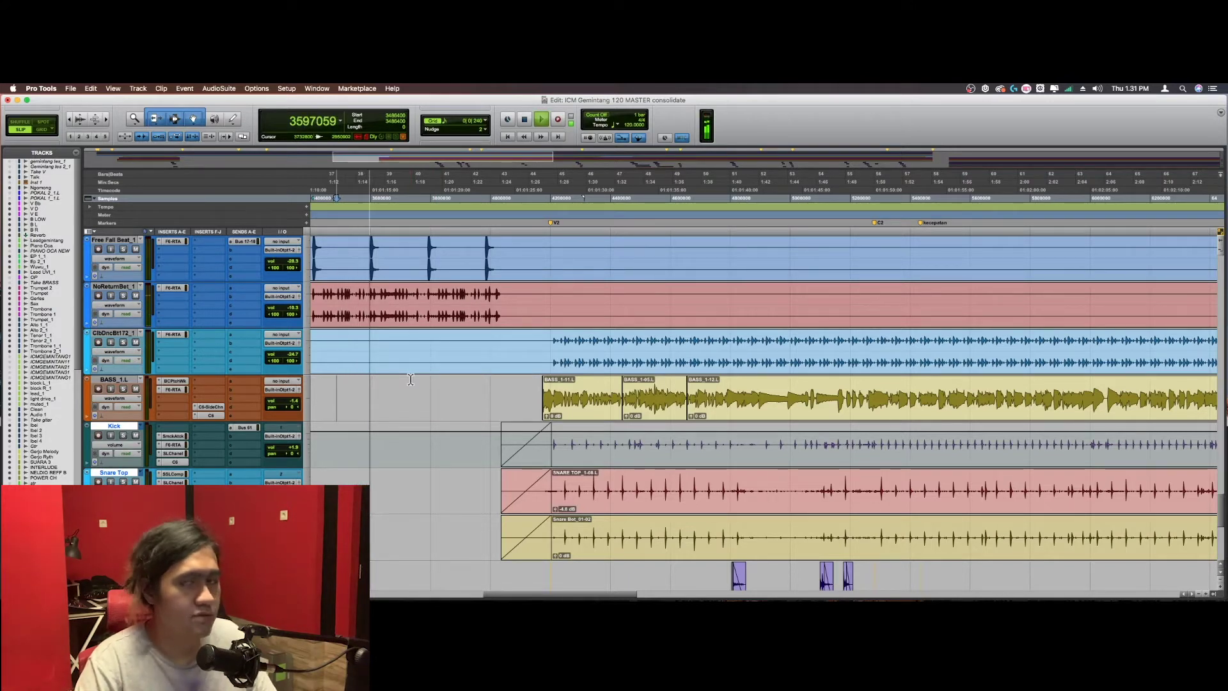
{"action": "key", "text": "space"}
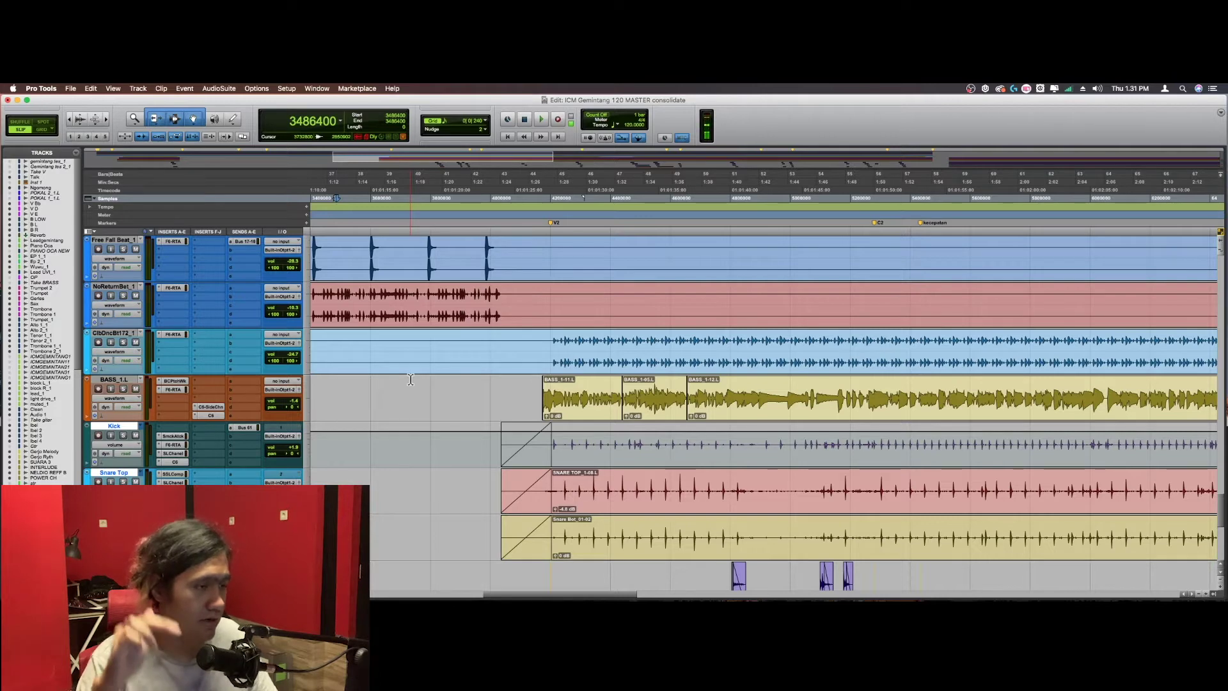
Step: Place the edit cursor at the start of the Bass UVI_1 part just before C1 and play from there
{"action": "scroll", "coordinate": [410, 380], "scroll_direction": "left", "scroll_amount": 2}
{"action": "scroll", "coordinate": [448, 403], "scroll_direction": "up", "scroll_amount": 3}
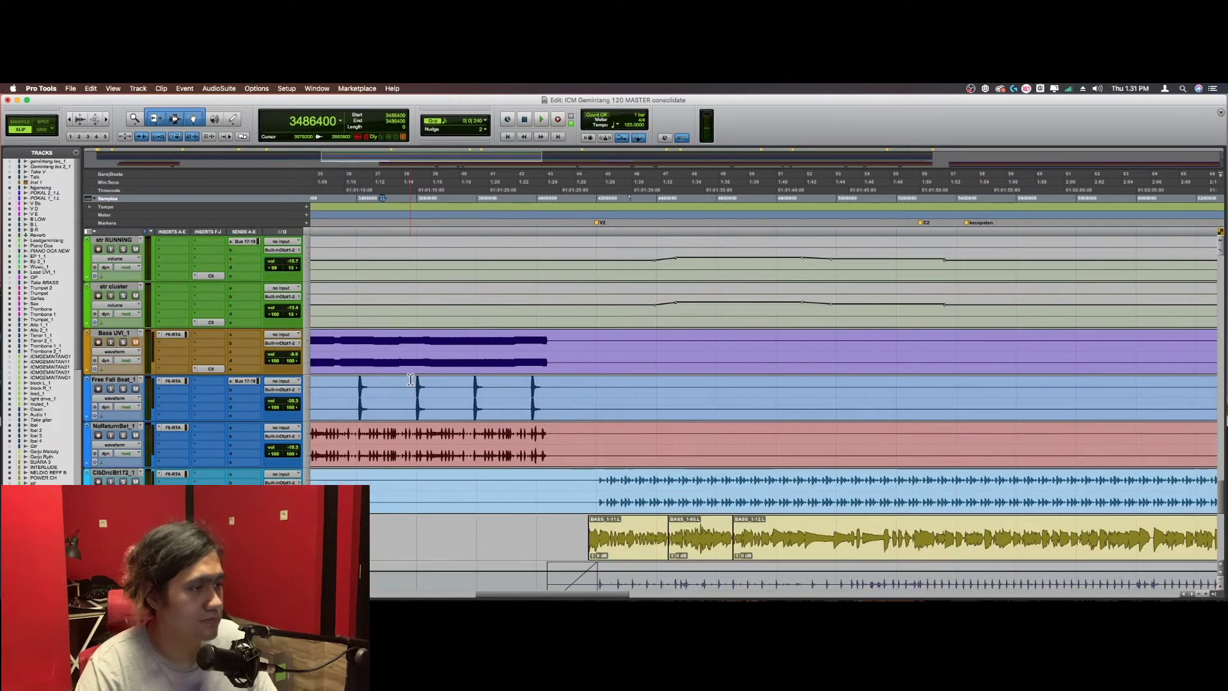
{"action": "scroll", "coordinate": [499, 428], "scroll_direction": "left", "scroll_amount": 5}
{"action": "key", "text": "r"}
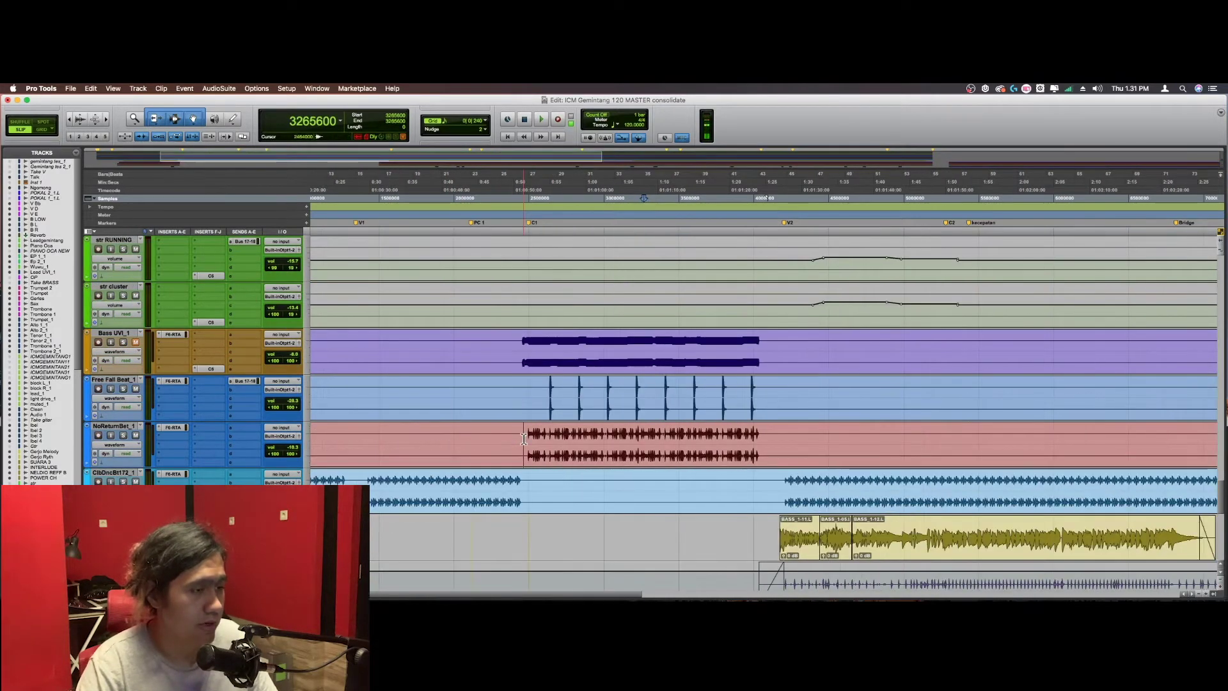
{"action": "key", "text": "t"}
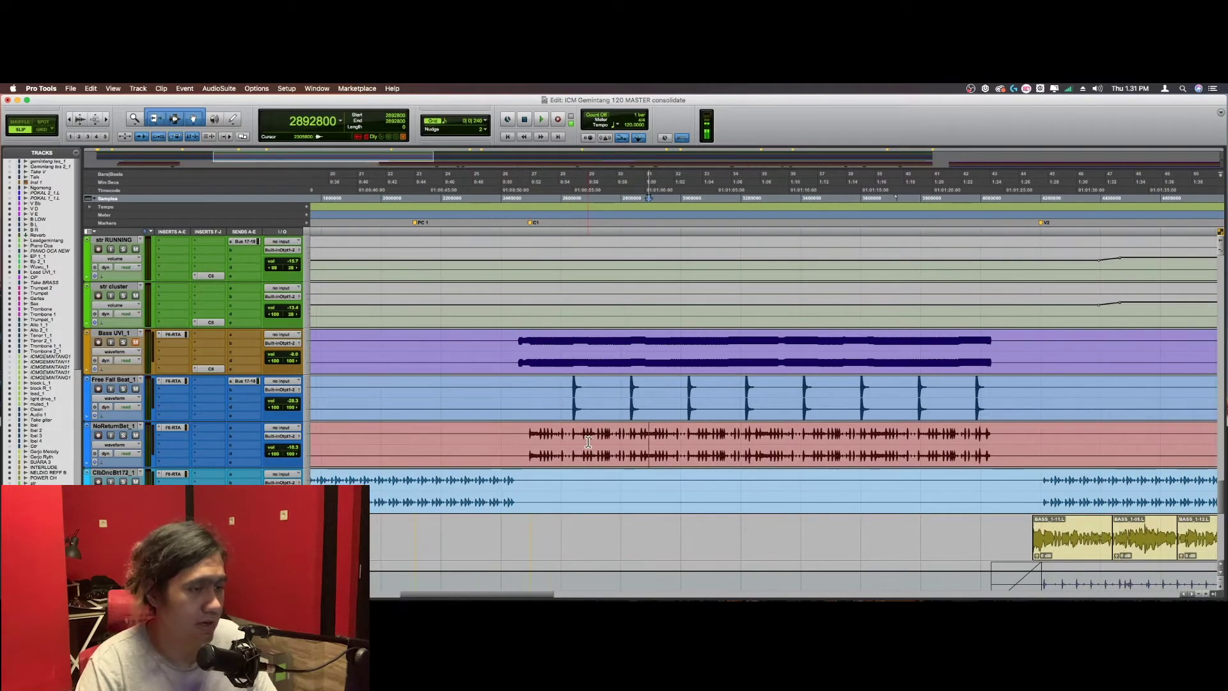
{"action": "scroll", "coordinate": [588, 441], "scroll_direction": "right", "scroll_amount": 3}
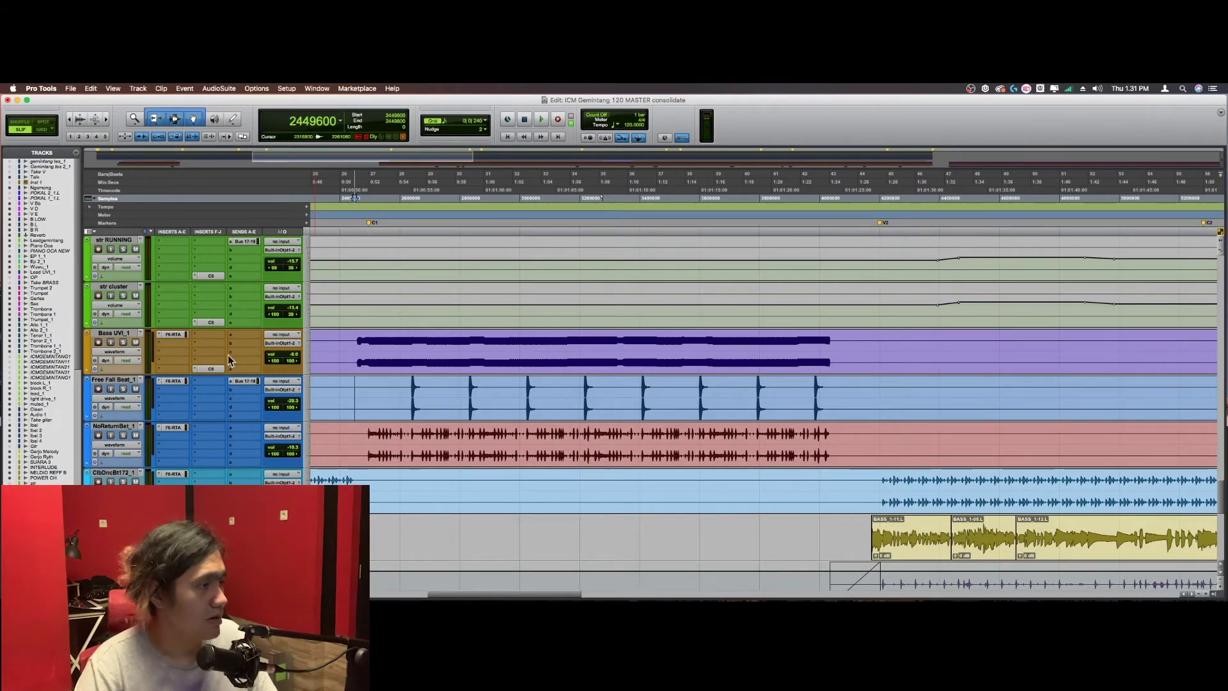
{"action": "scroll", "coordinate": [414, 346], "scroll_direction": "left", "scroll_amount": 1}
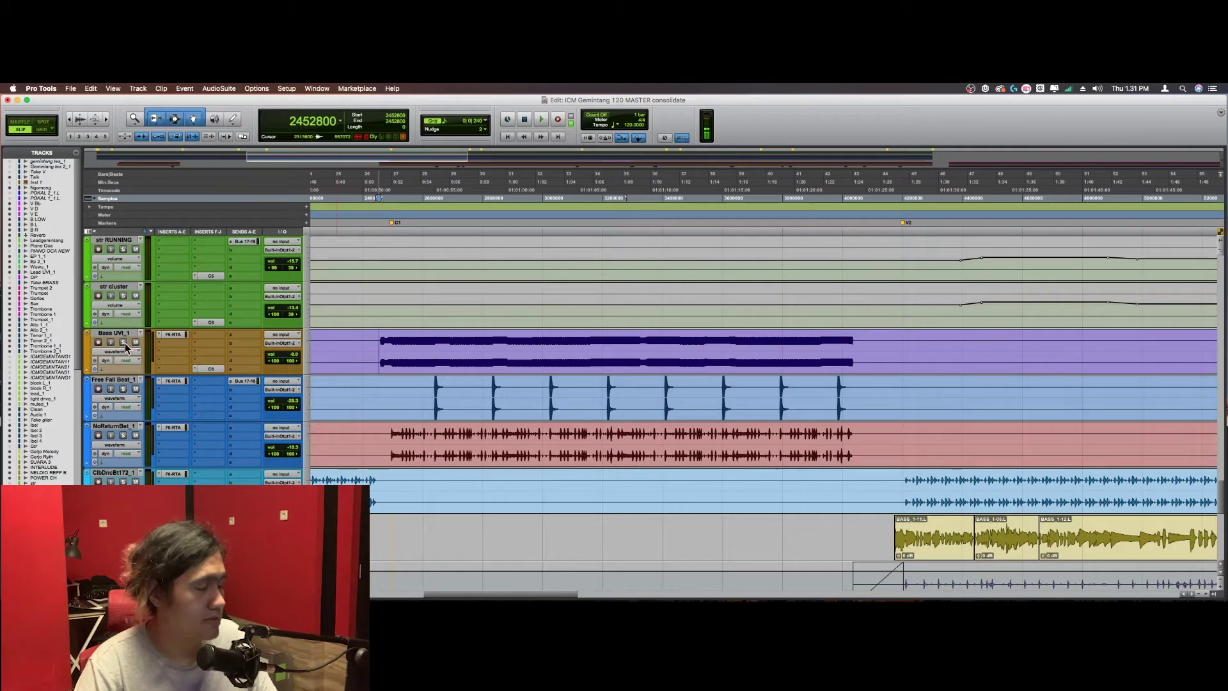
{"action": "key", "text": "space"}
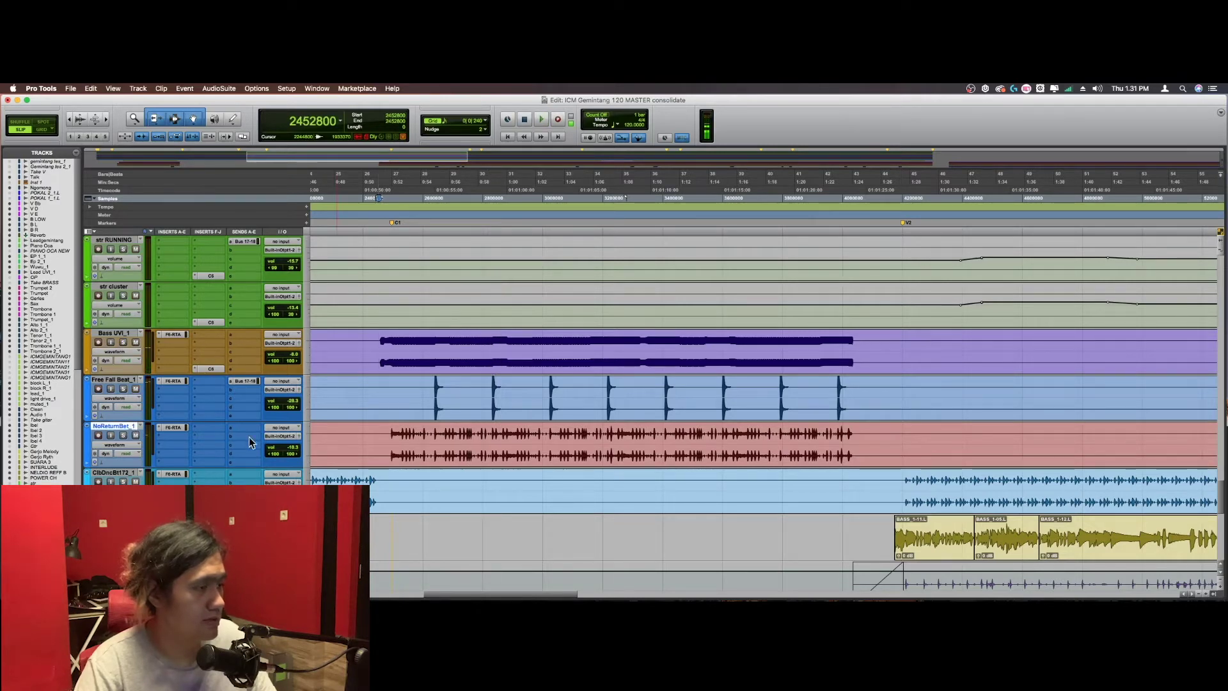
Step: Solo ClbDncBt172_1, show its F6-RTA equalizer while playing from before PC 1, and close the plug-in
{"action": "scroll", "coordinate": [415, 456], "scroll_direction": "left", "scroll_amount": 5}
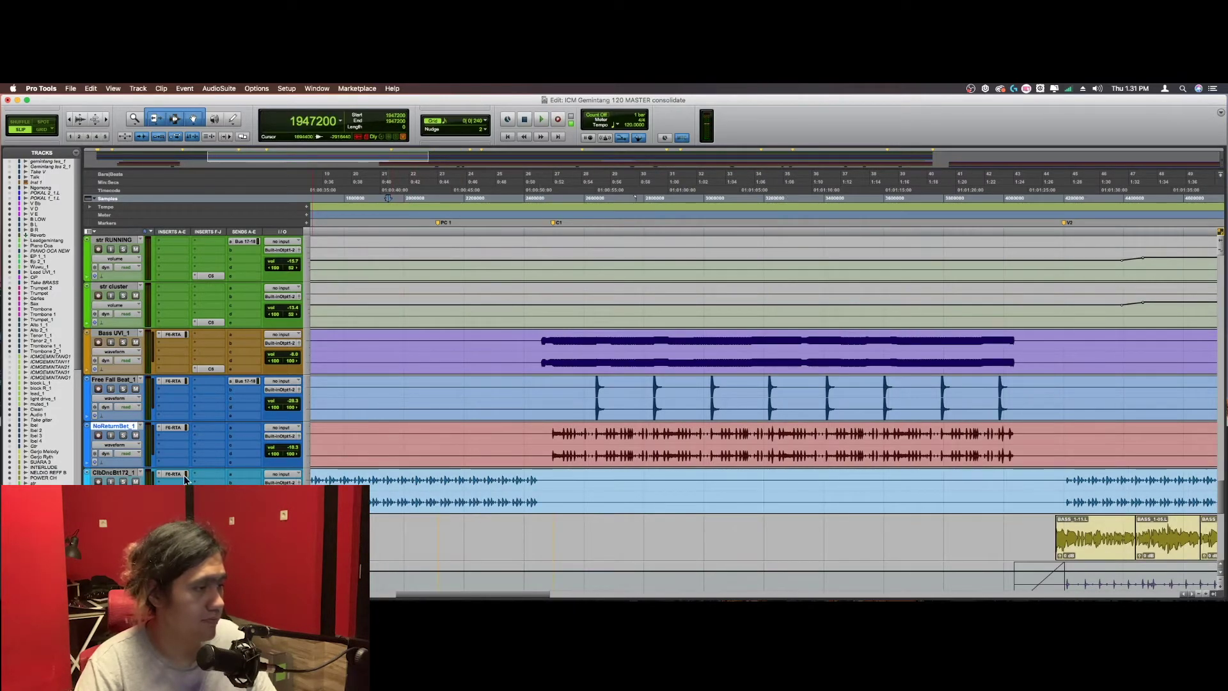
{"action": "left_click", "coordinate": [170, 475]}
{"action": "left_click", "coordinate": [154, 481]}
{"action": "key", "text": "space"}
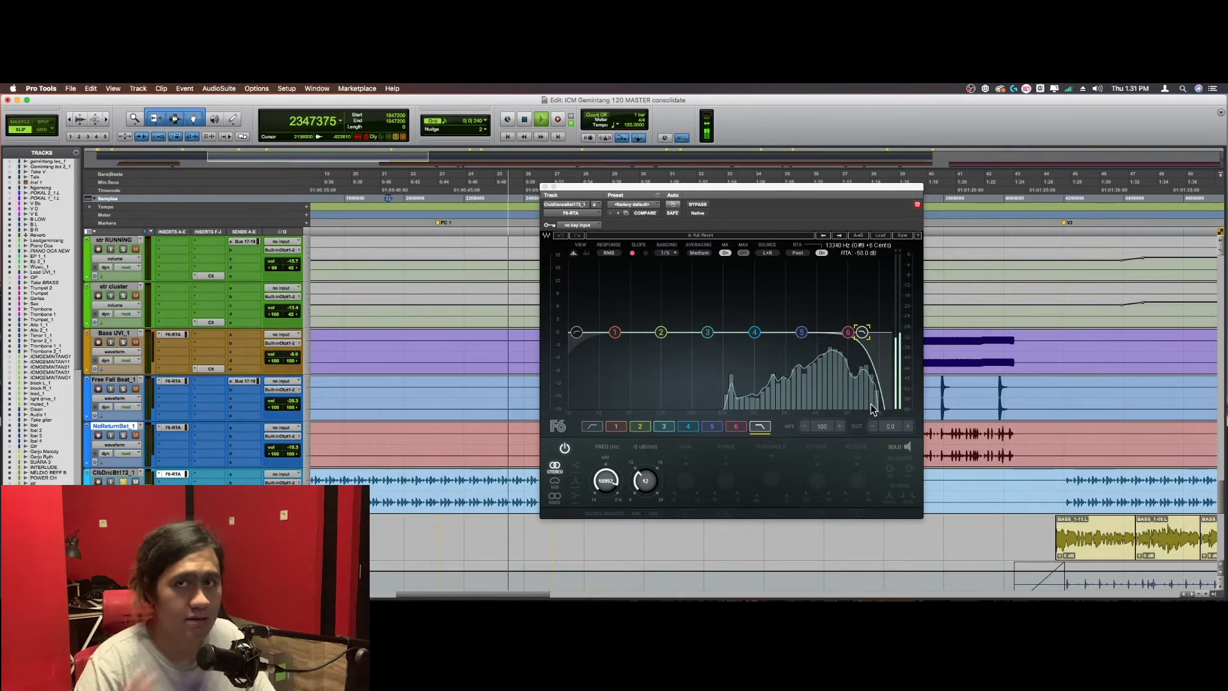
{"action": "key", "text": "space"}
{"action": "left_click", "coordinate": [172, 473]}
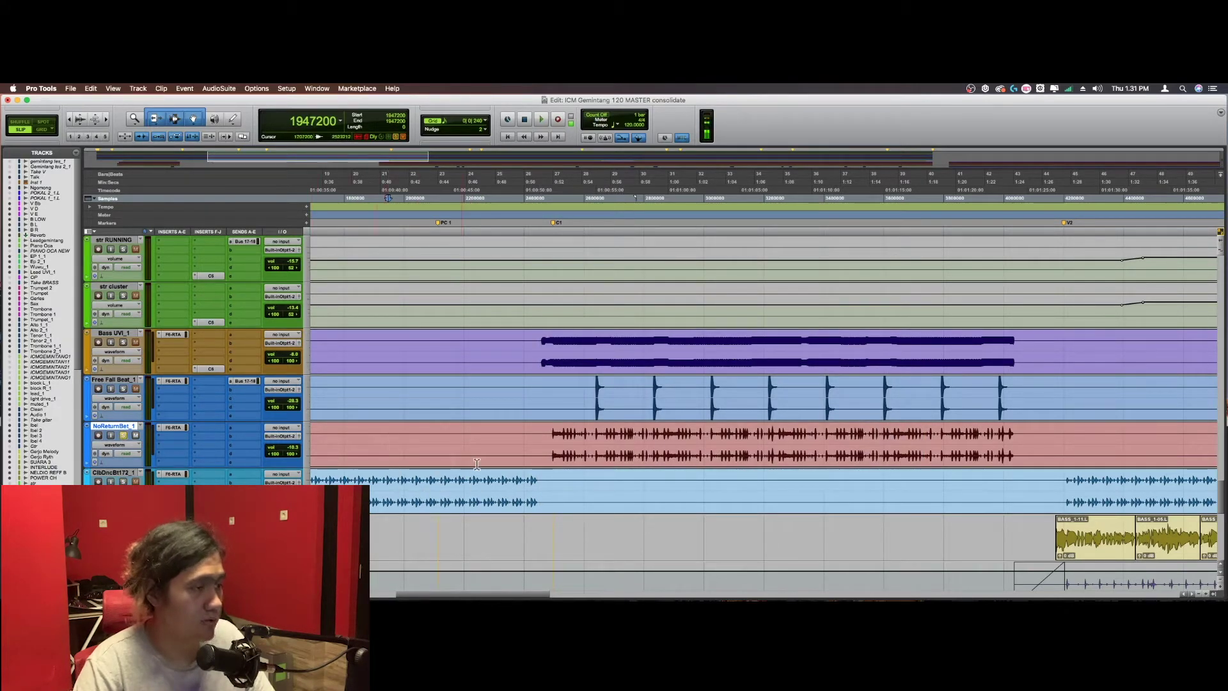
Step: Solo NoReturnBet_1, play it from C1 with its F6-RTA equalizer open, and move the plug-in window off the waveform
{"action": "key", "text": "space"}
{"action": "left_click", "coordinate": [173, 427]}
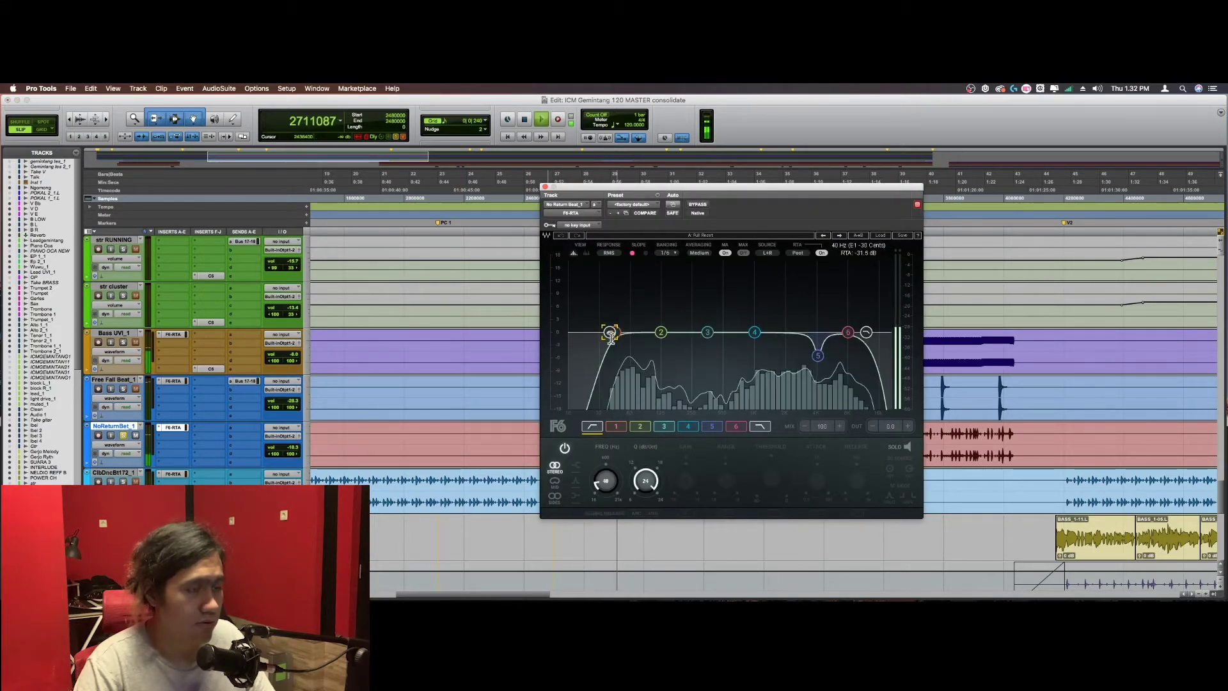
{"action": "key", "text": "space"}
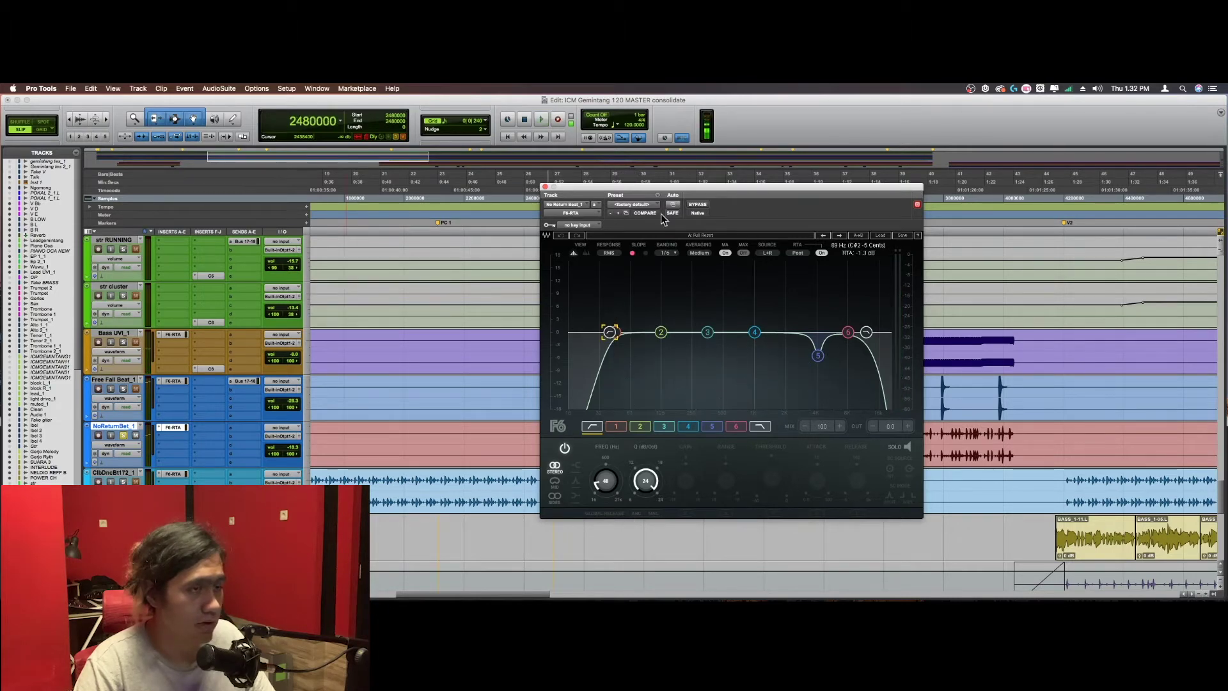
{"action": "left_click_drag", "start_coordinate": [702, 192], "coordinate": [897, 144]}
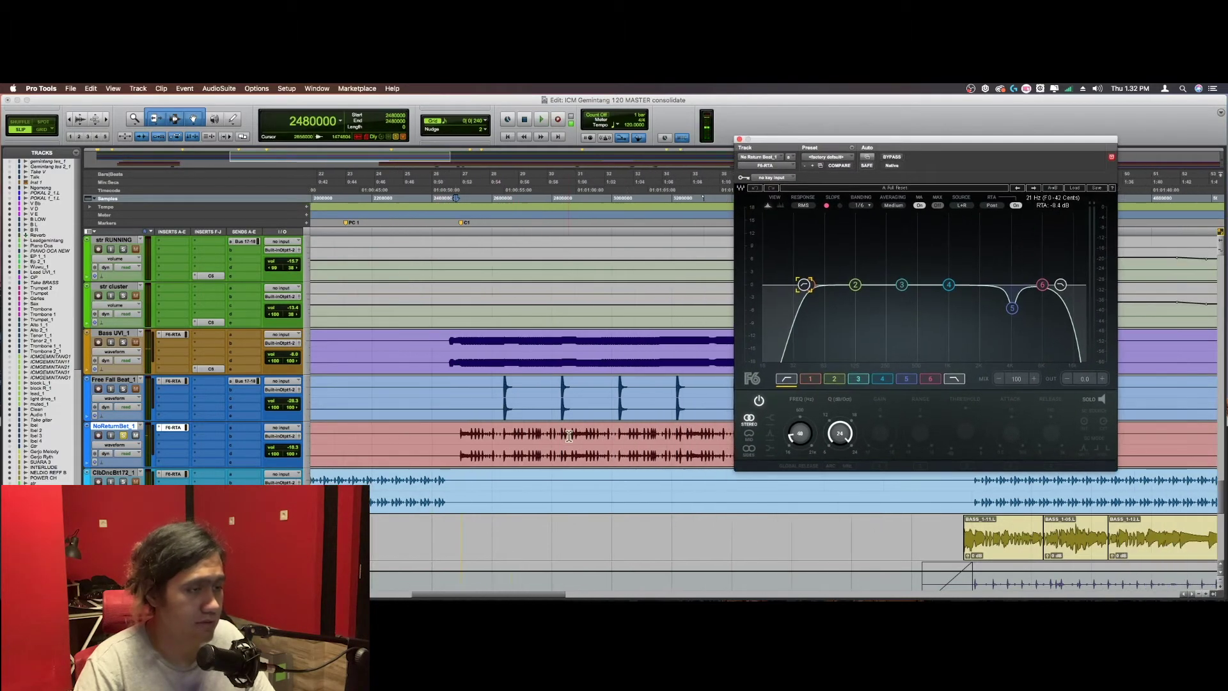
Step: Play NoReturnBet_1 from just before C1 with its F6-RTA bypassed, and re-enable the plug-in during playback to compare
{"action": "left_click", "coordinate": [457, 435]}
{"action": "left_click", "coordinate": [894, 157]}
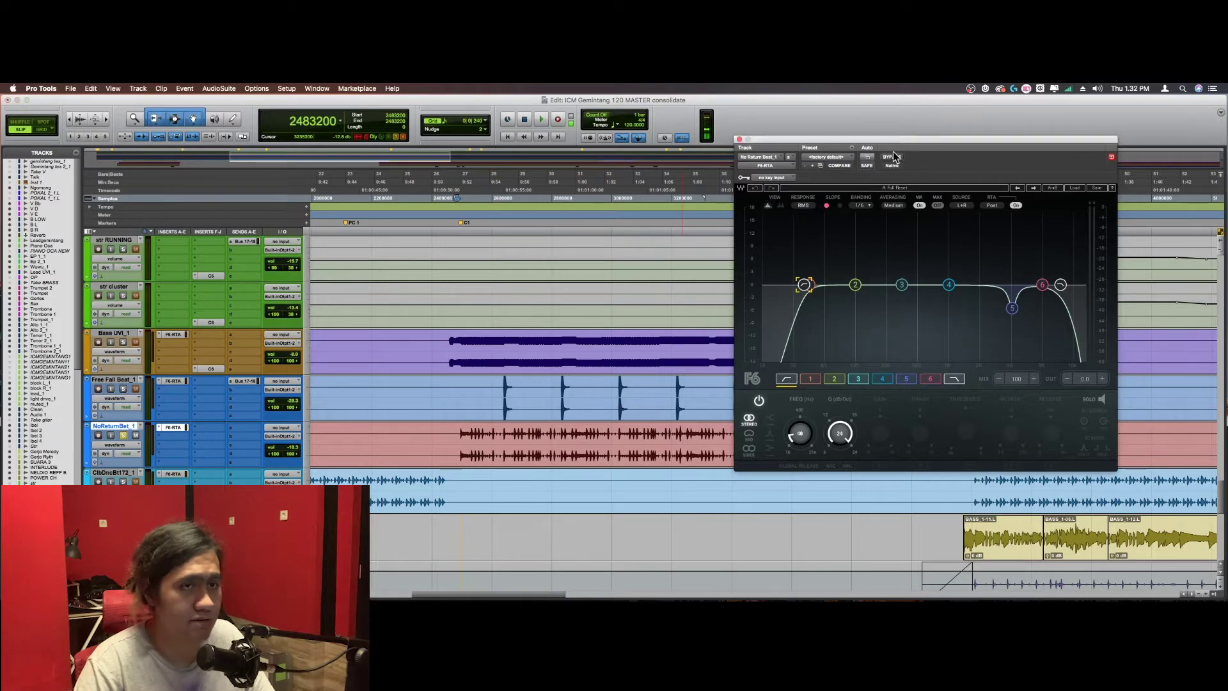
{"action": "key", "text": "space"}
{"action": "left_click_drag", "start_coordinate": [911, 138], "coordinate": [892, 167]}
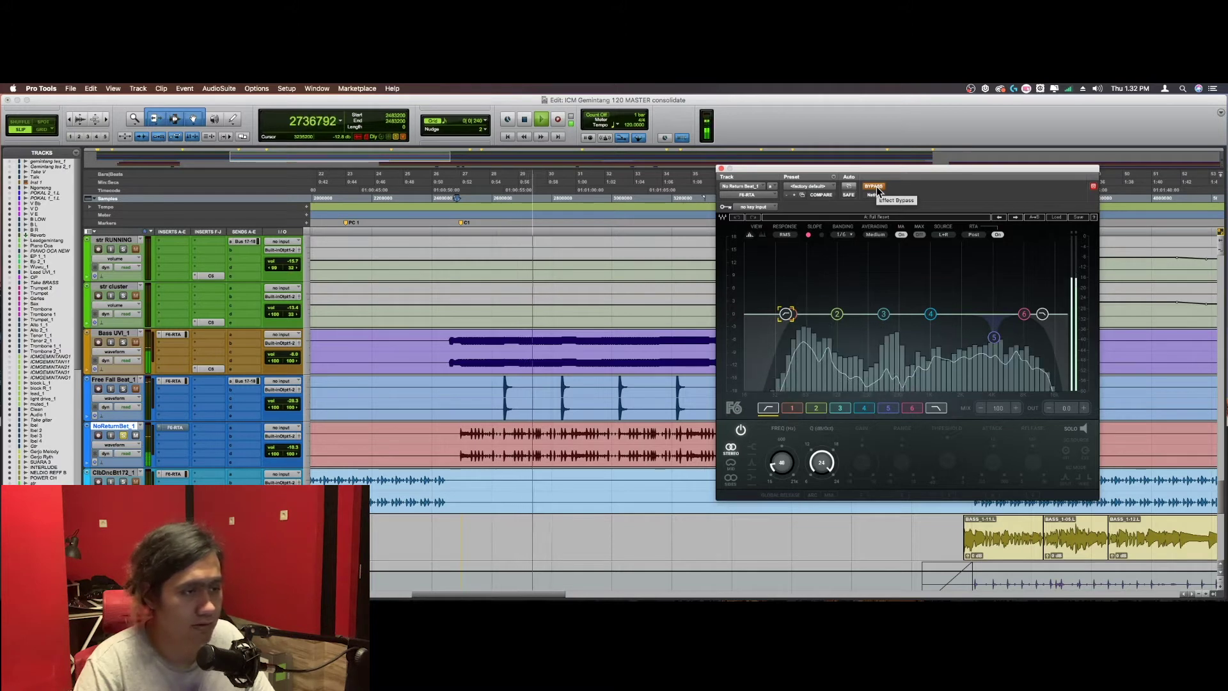
{"action": "left_click", "coordinate": [874, 187]}
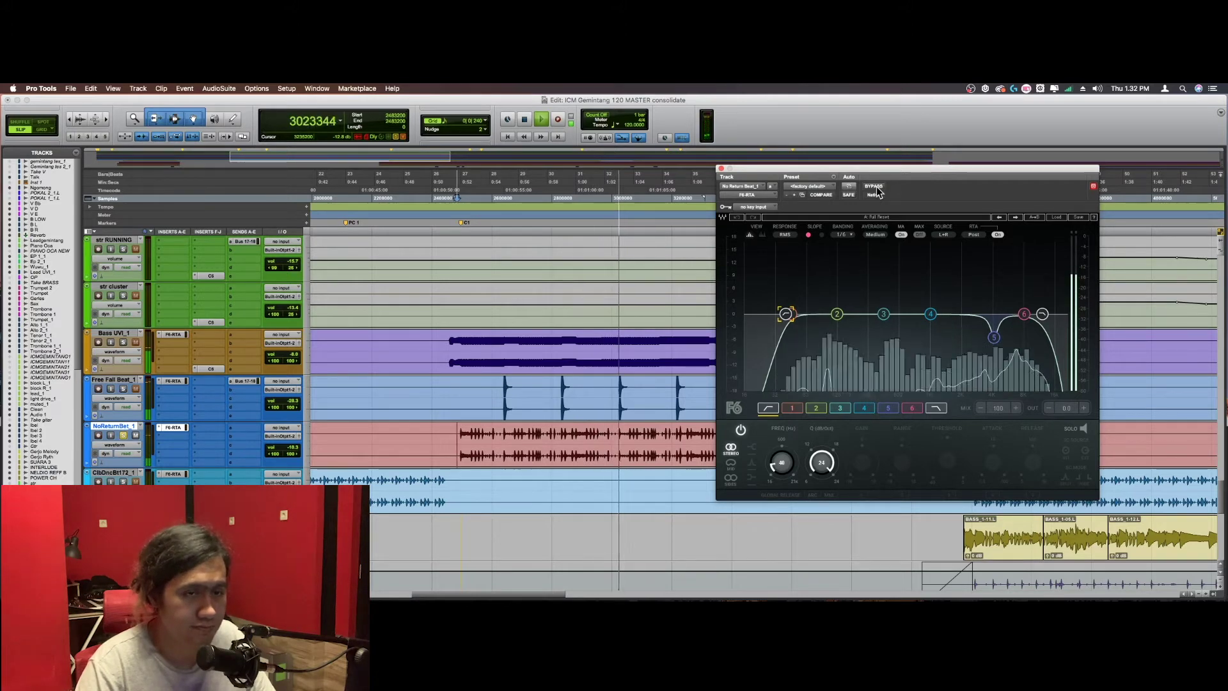
{"action": "key", "text": "space"}
Step: Select band 5 of the NoReturnBet_1 equalizer and switch it off and back on during playback to compare its cut
{"action": "left_click", "coordinate": [994, 337]}
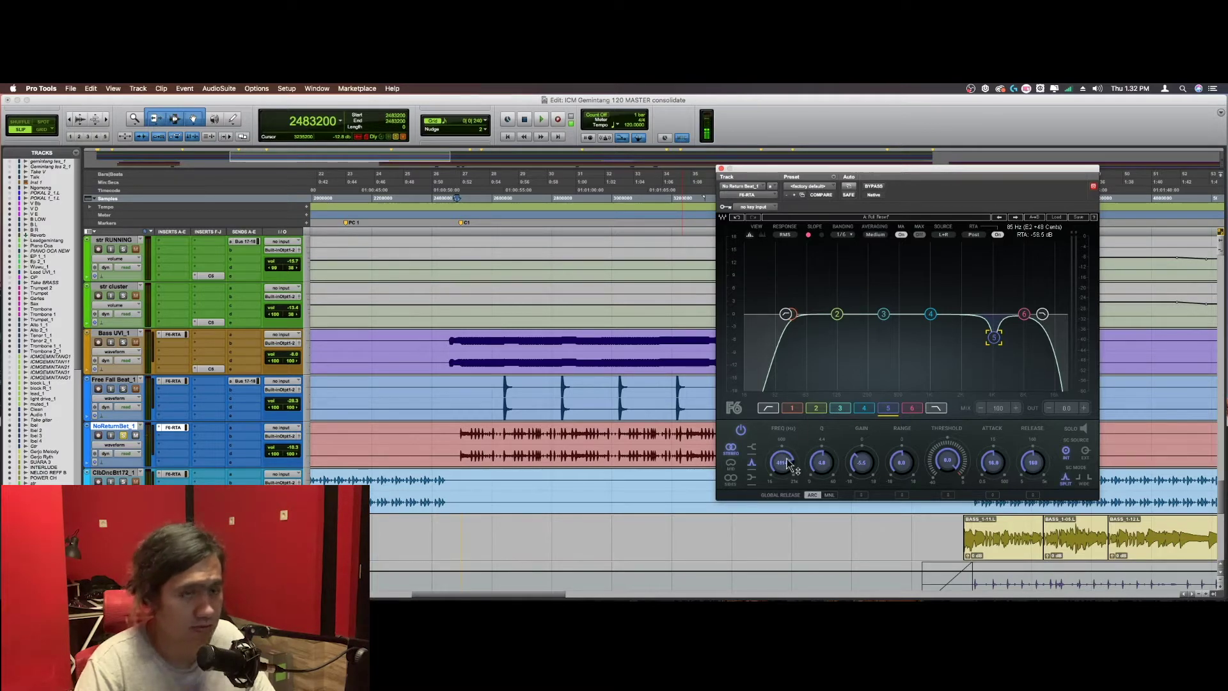
{"action": "key", "text": "space"}
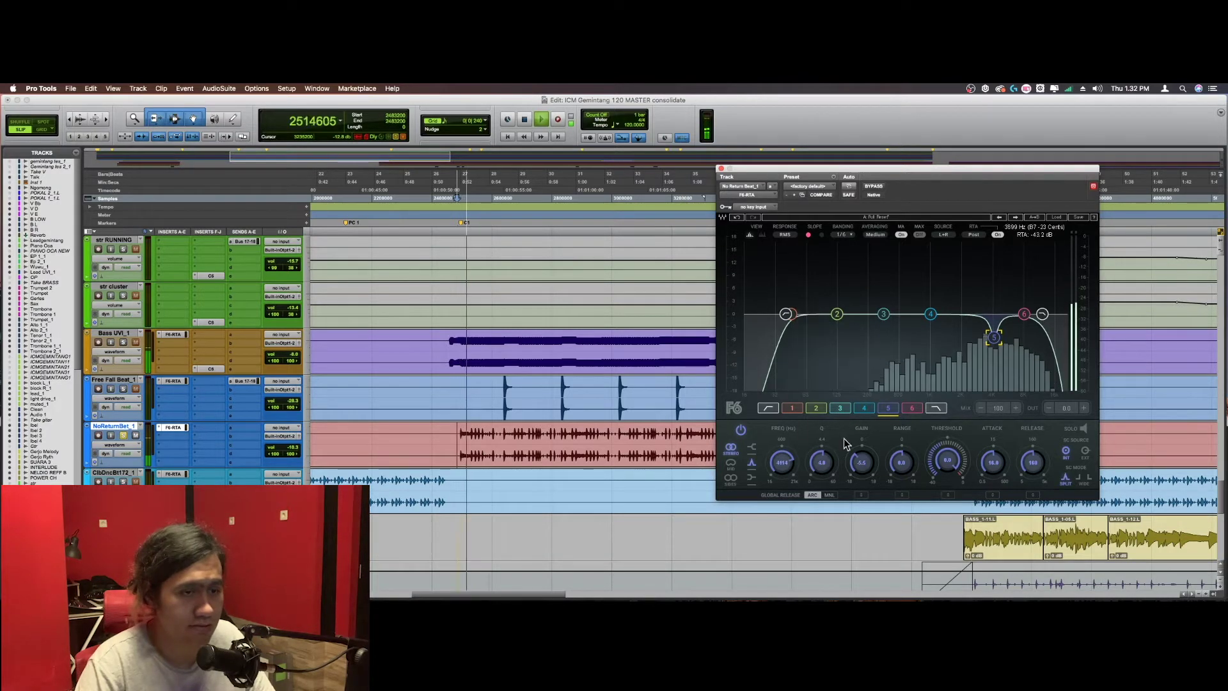
{"action": "left_click", "coordinate": [741, 431]}
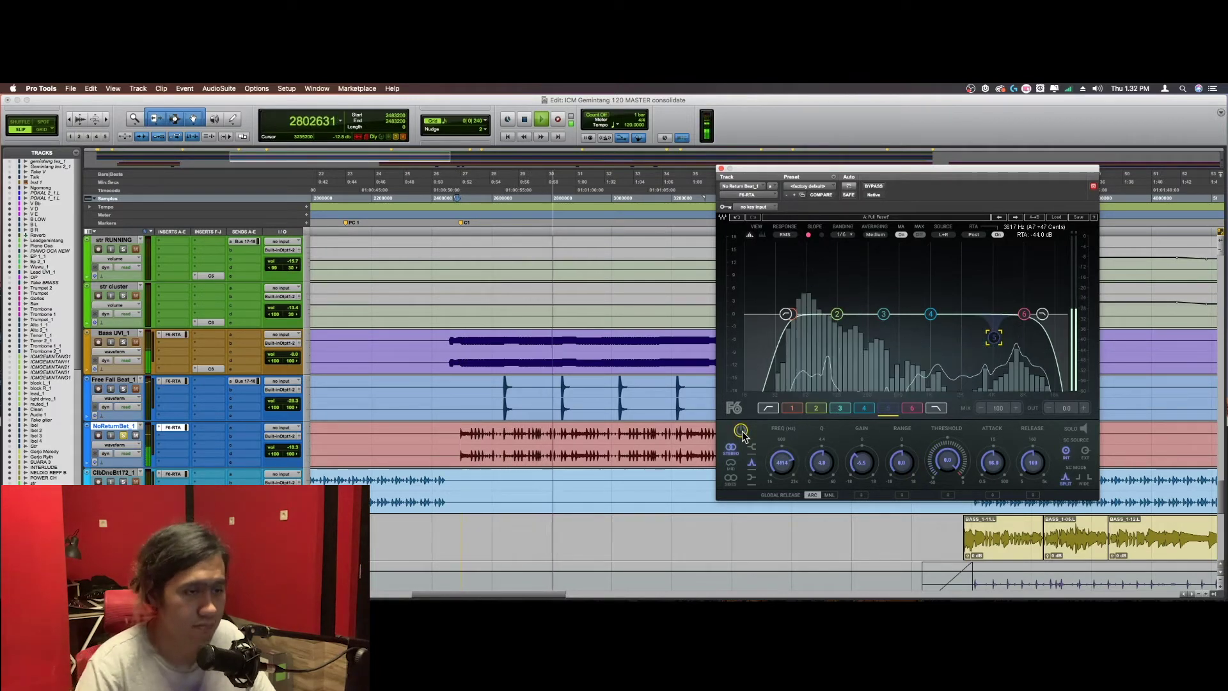
{"action": "left_click", "coordinate": [740, 430]}
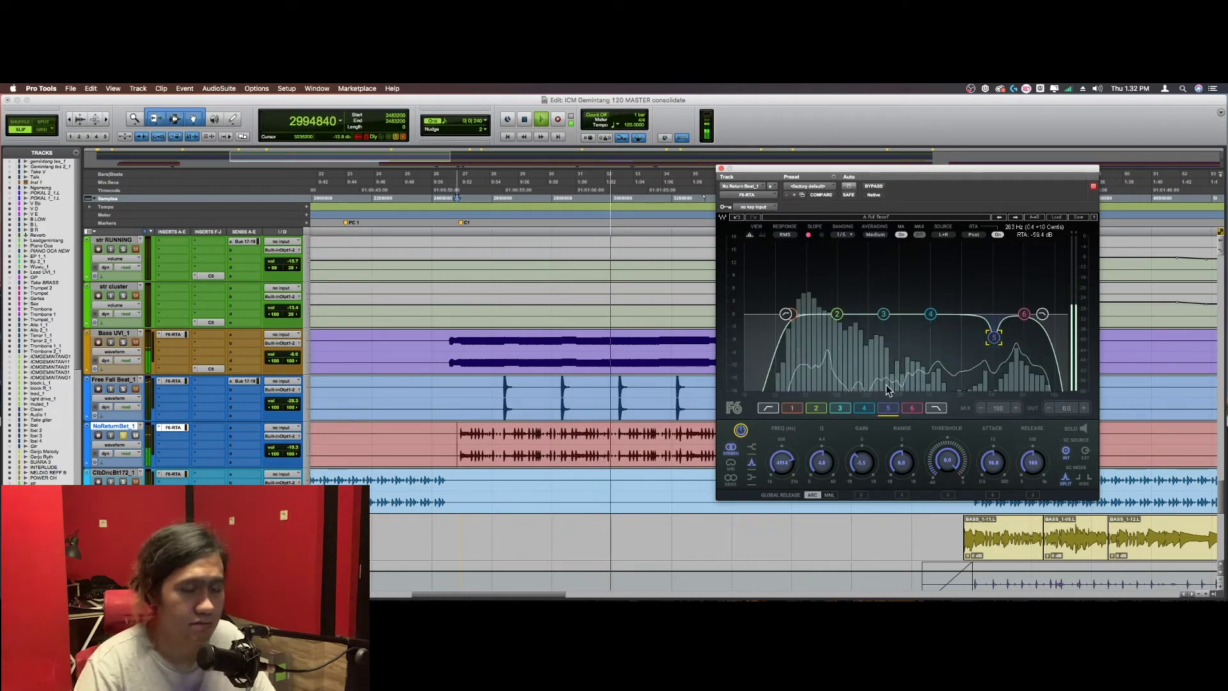
Step: Show the low-pass filter settings in the NoReturnBet_1 equalizer during playback, close the plug-in, and stop playback
{"action": "left_click", "coordinate": [1042, 314]}
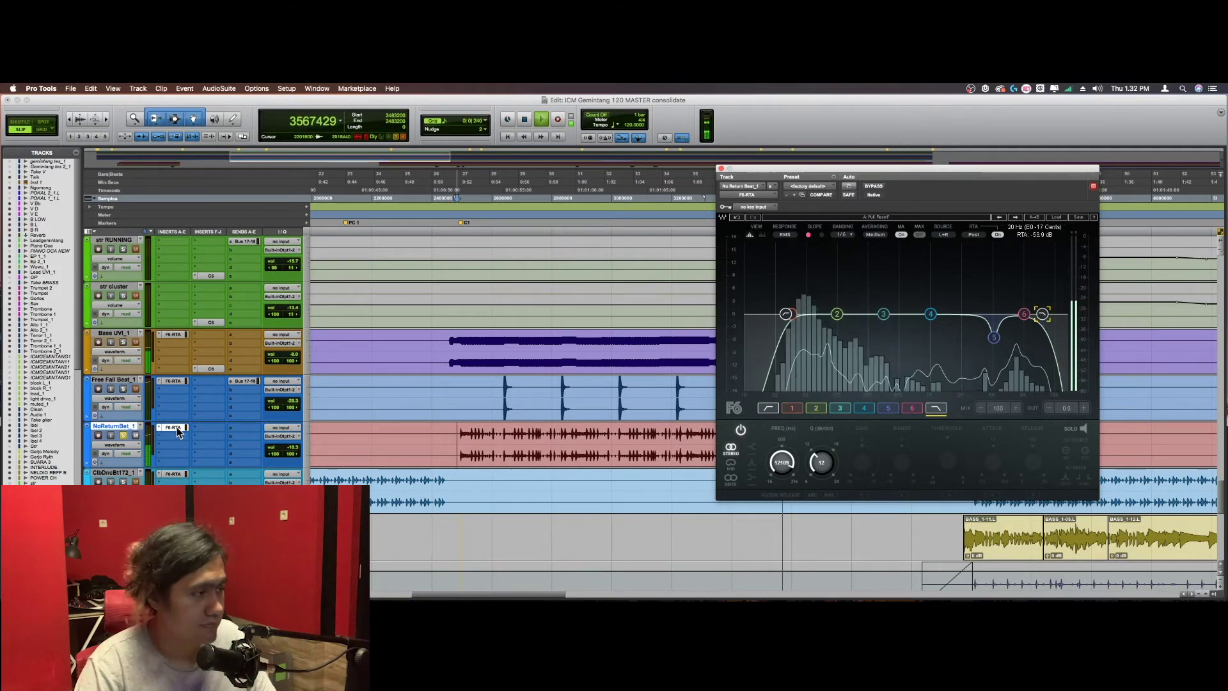
{"action": "key", "text": "super+w"}
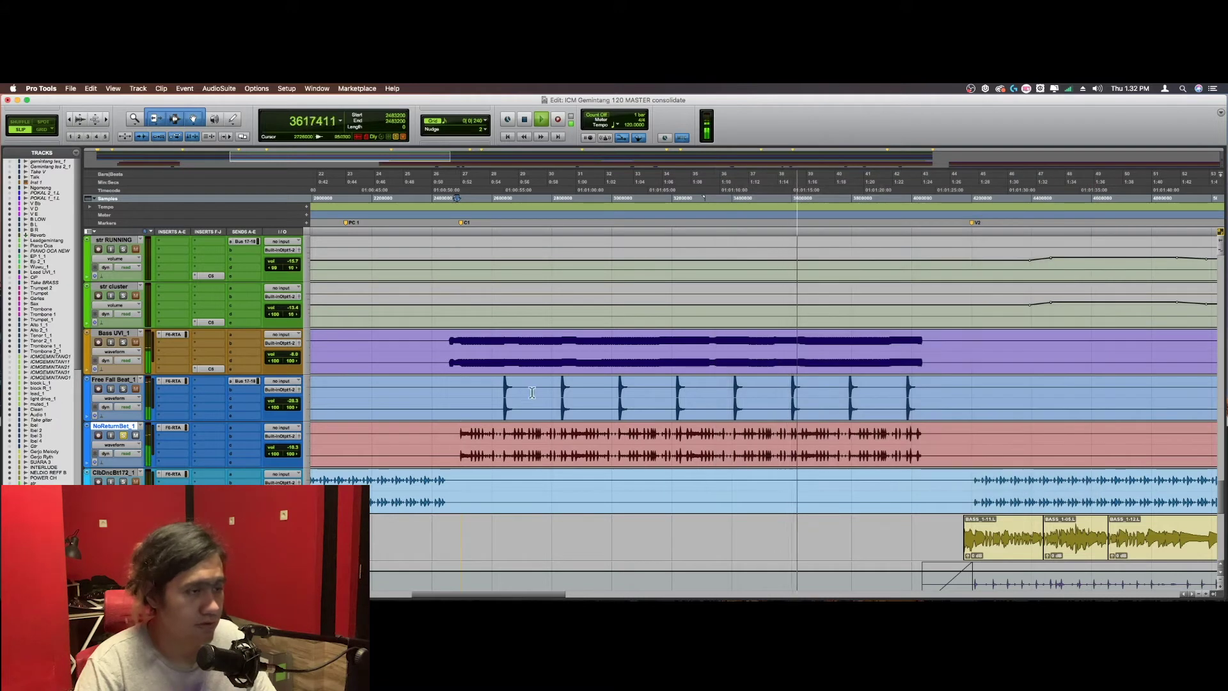
{"action": "key", "text": "space"}
Step: Solo Free Fall Beat_1, play it from just before its first hit with its F6-RTA equalizer open, and close the plug-in
{"action": "left_click", "coordinate": [456, 392]}
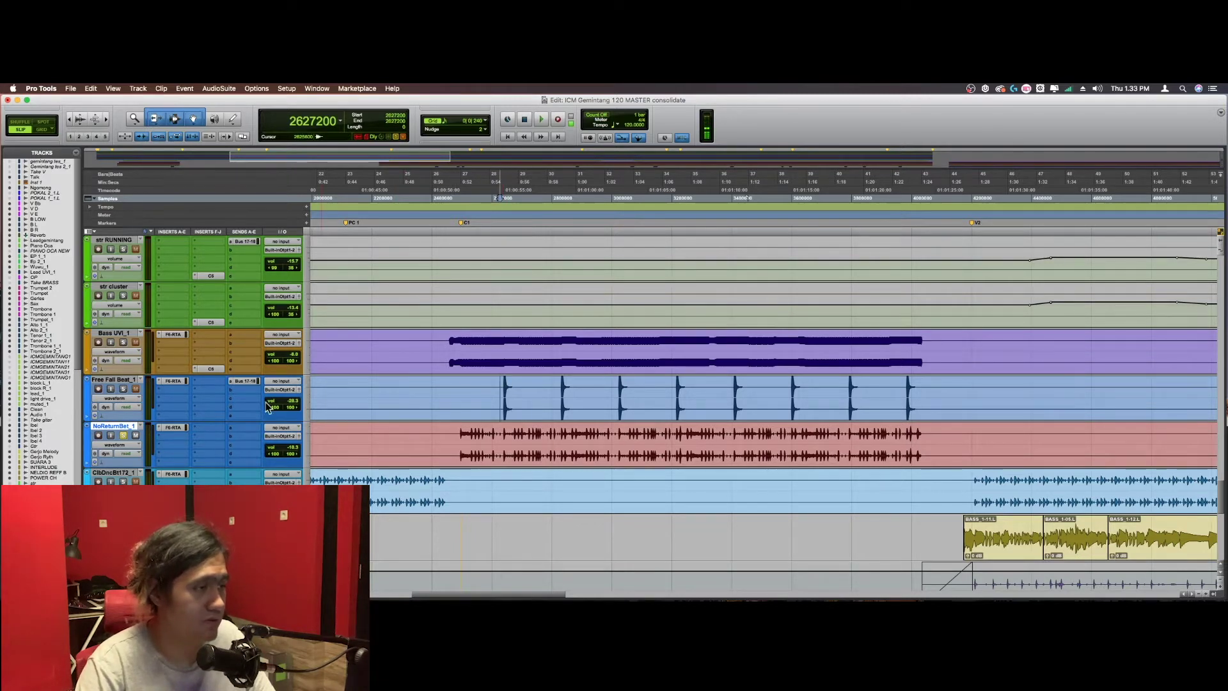
{"action": "left_click", "coordinate": [185, 383]}
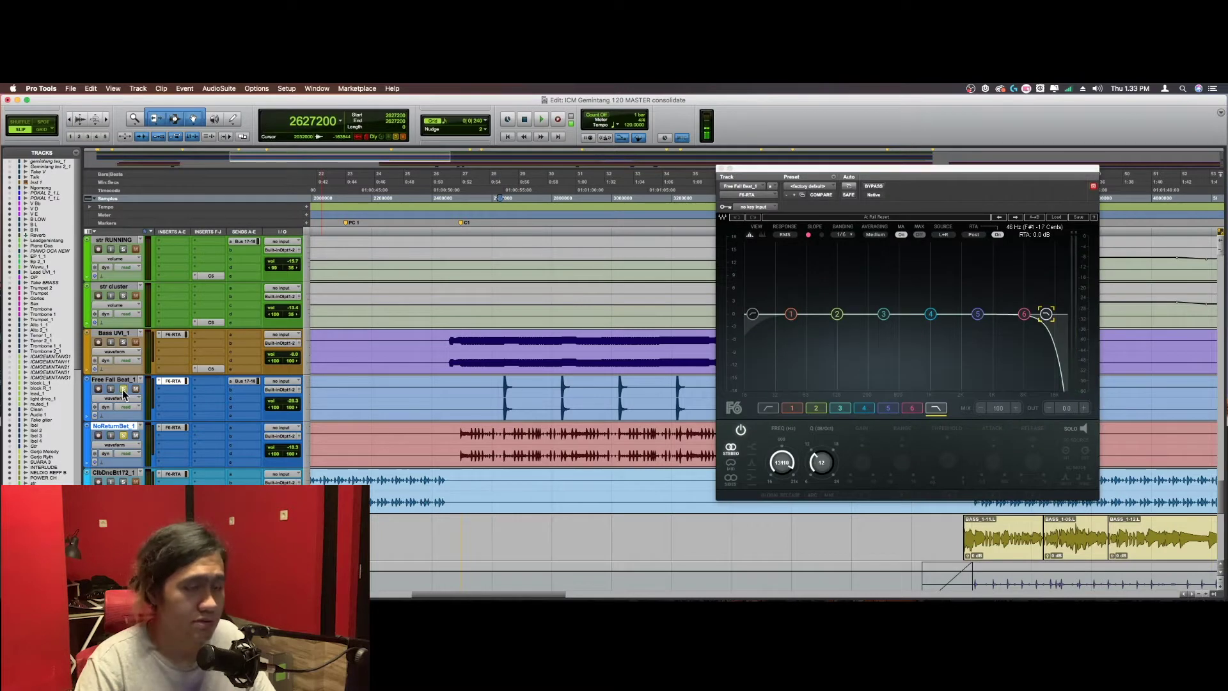
{"action": "left_click", "coordinate": [122, 389]}
{"action": "key", "text": "space"}
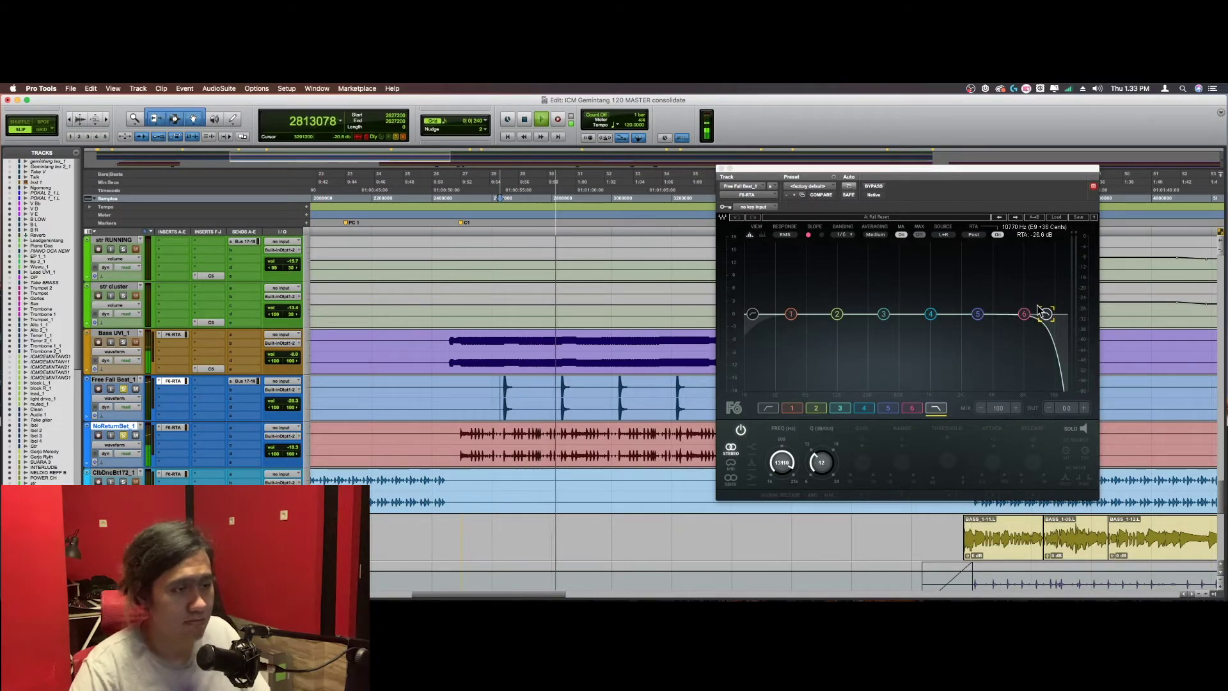
{"action": "key", "text": "space"}
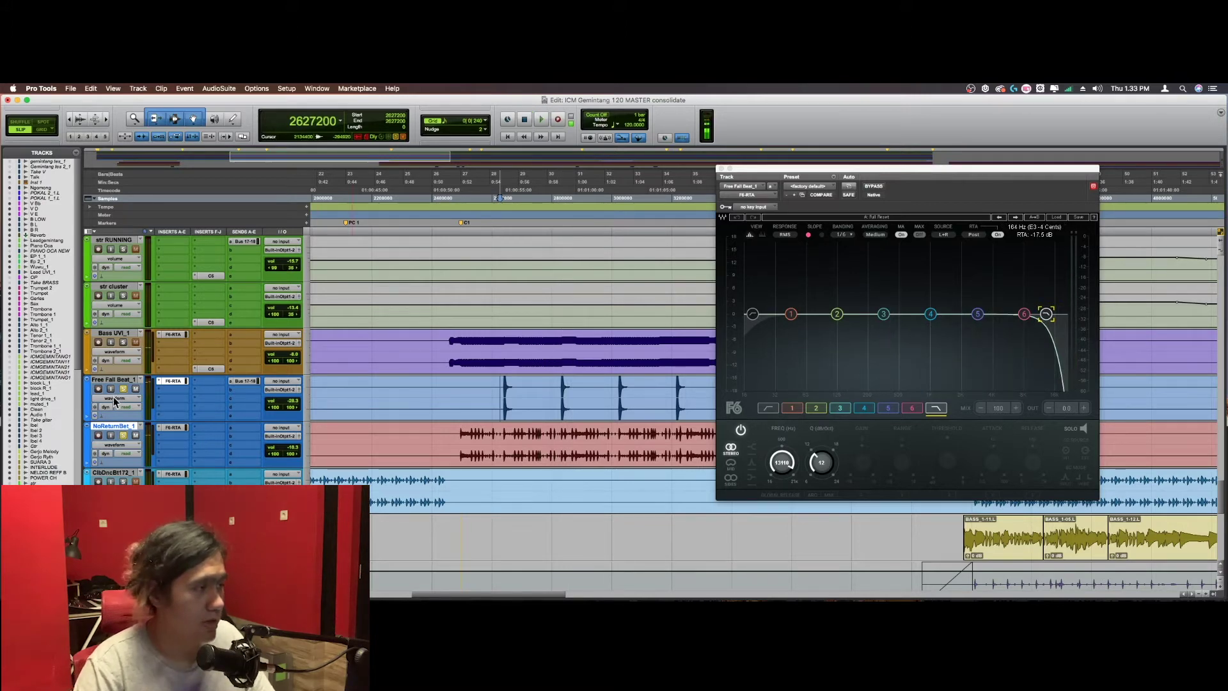
{"action": "left_click", "coordinate": [172, 381]}
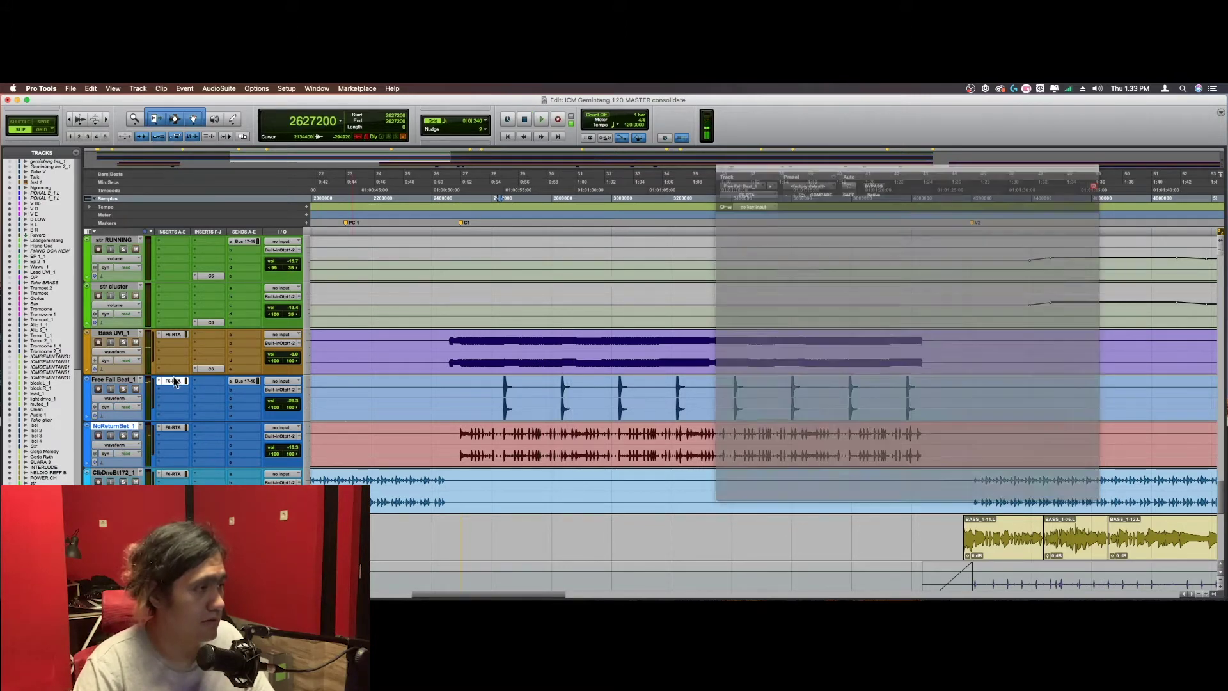
Step: Play Bass UVI_1 from its clip start with F6-RTA open, bypass and re-enable the equalizer to compare, and close it
{"action": "left_click", "coordinate": [448, 338]}
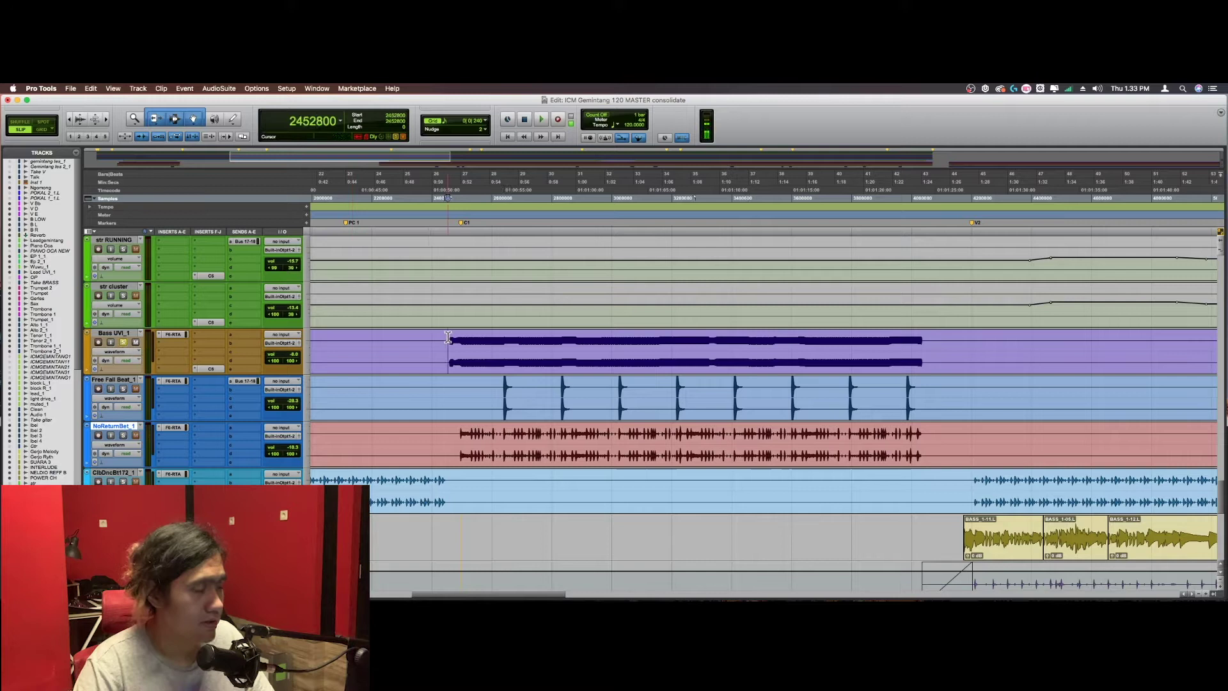
{"action": "left_click", "coordinate": [174, 334]}
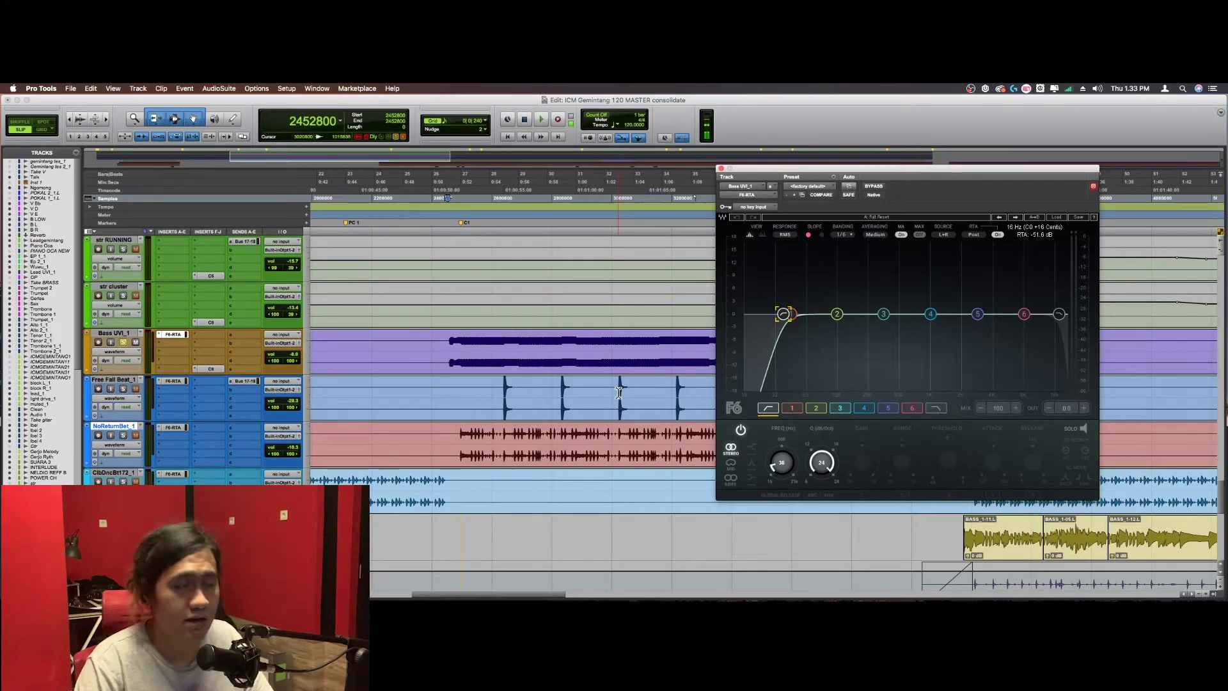
{"action": "key", "text": "space"}
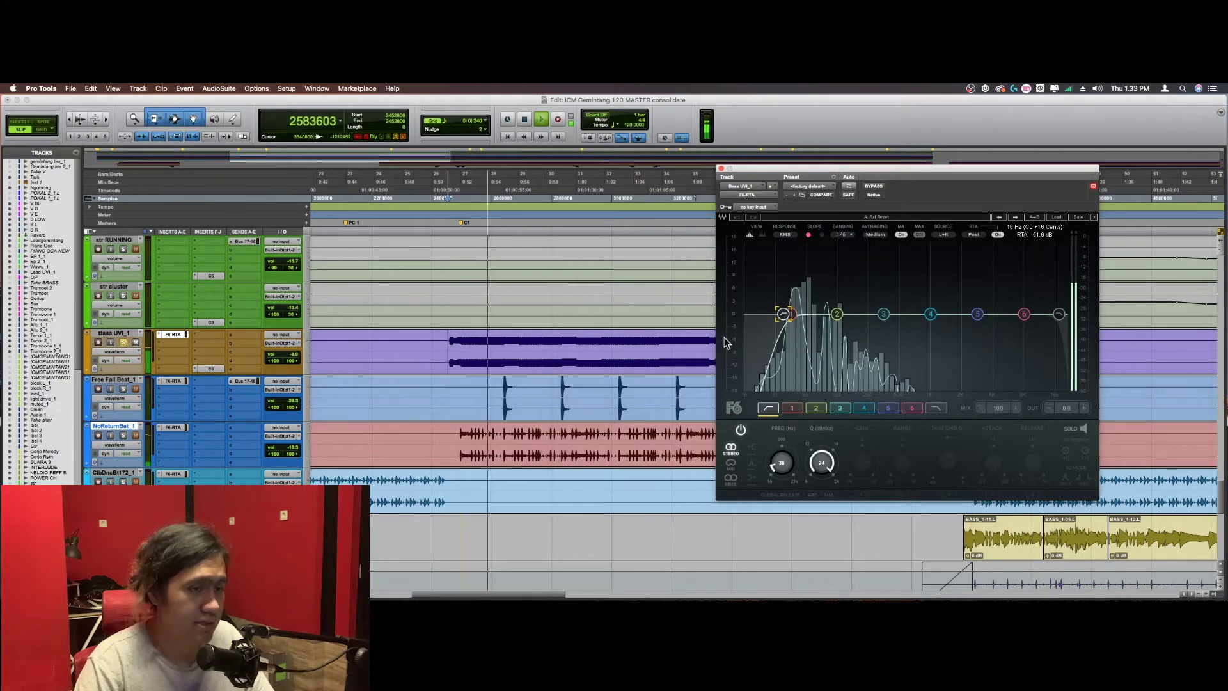
{"action": "left_click", "coordinate": [873, 187]}
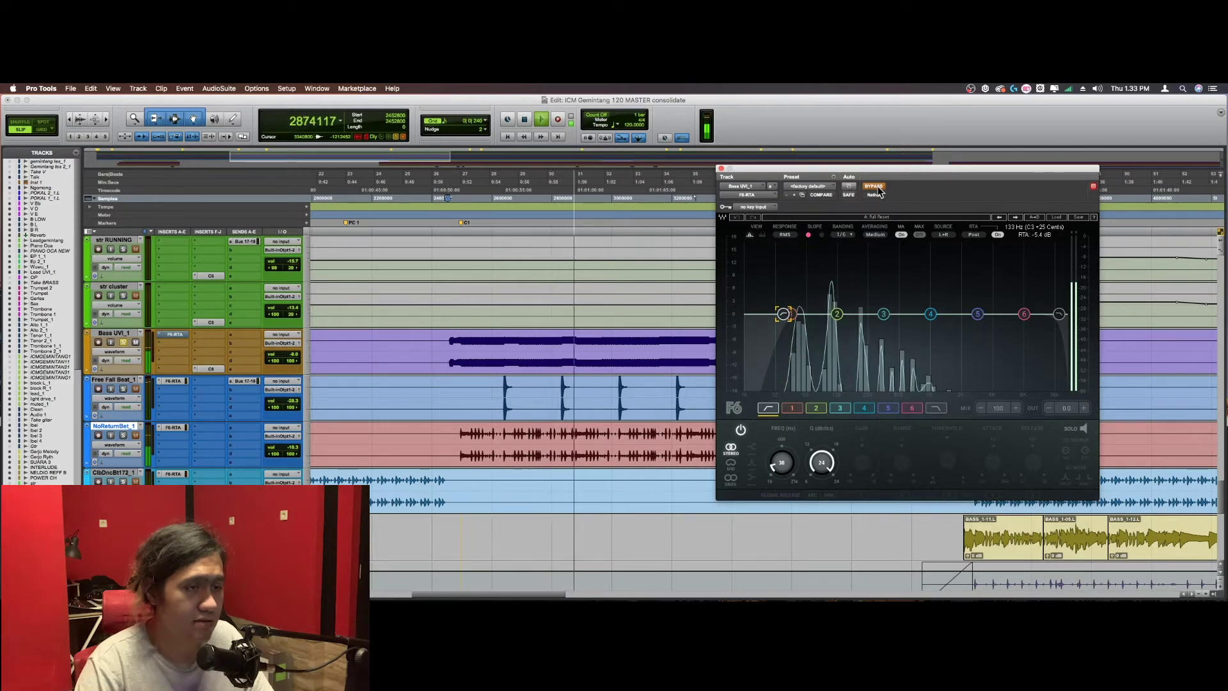
{"action": "left_click", "coordinate": [873, 186]}
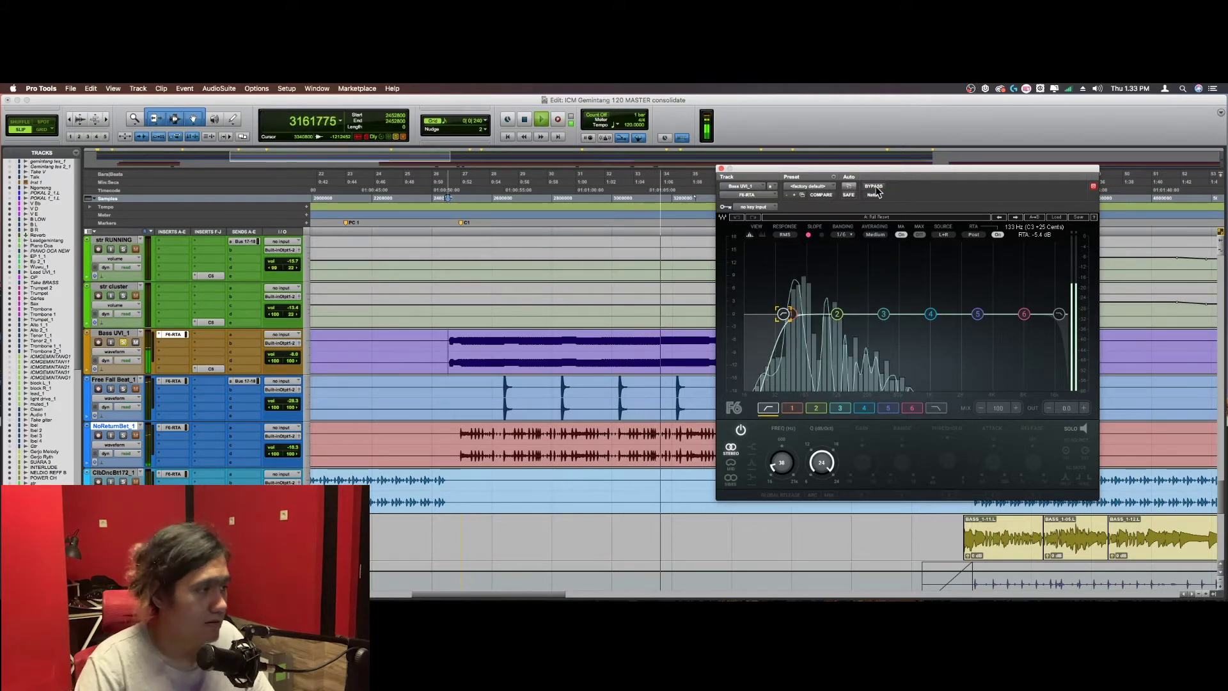
{"action": "key", "text": "space"}
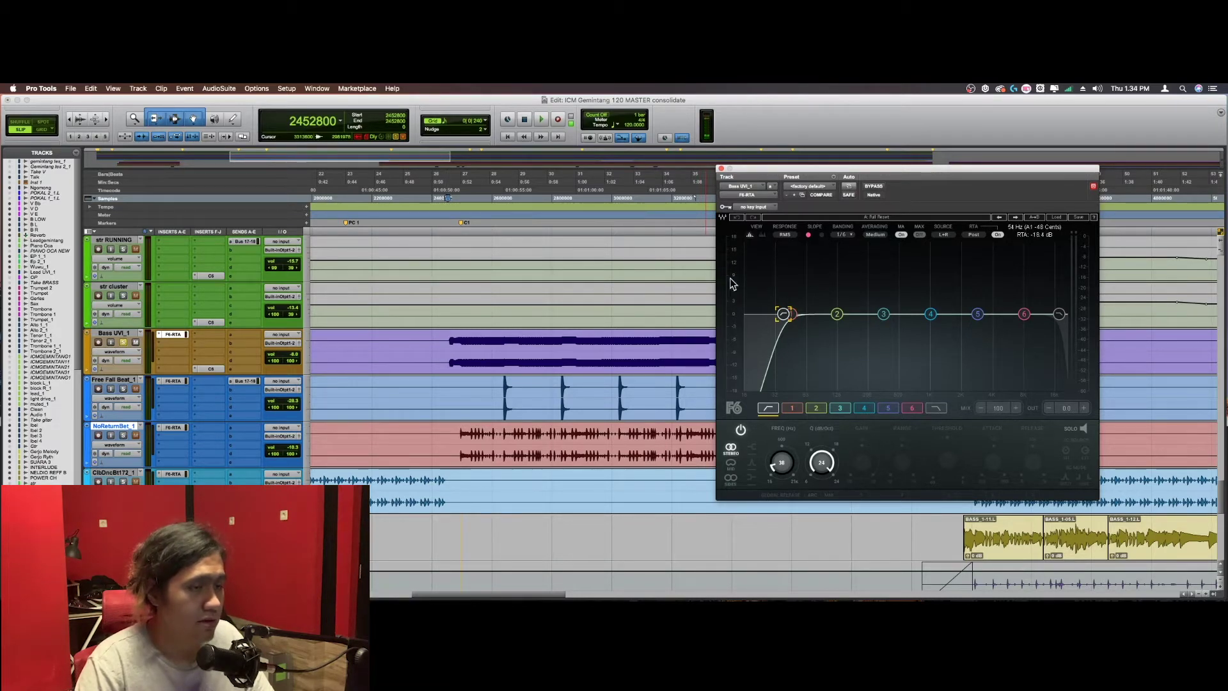
{"action": "left_click", "coordinate": [175, 337]}
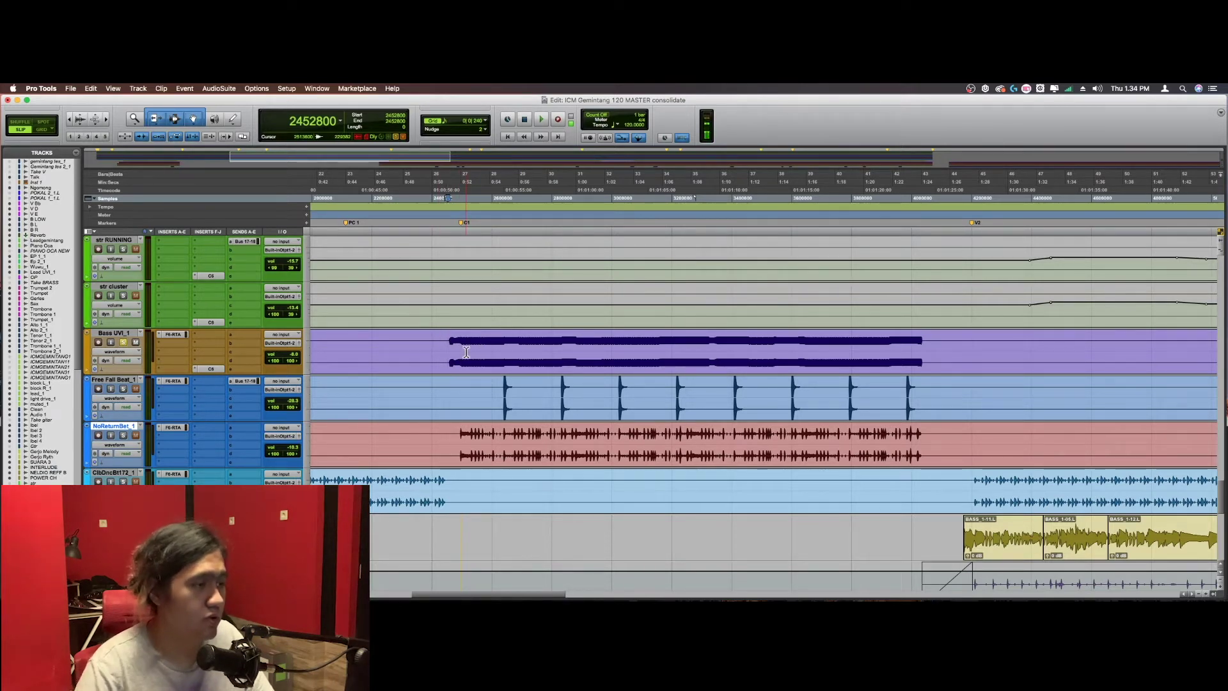
Step: Open the C6 multiband compressor on Bass UVI_1 and play the bass from its clip start to watch the compression
{"action": "left_click", "coordinate": [442, 346]}
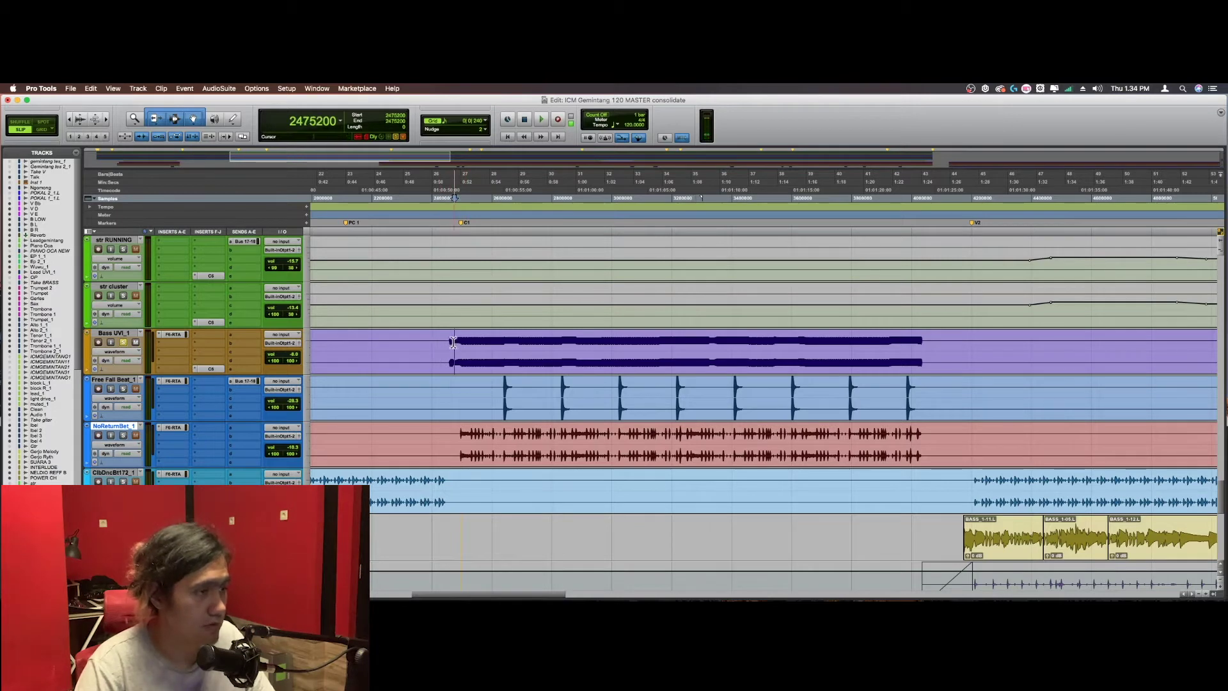
{"action": "left_click", "coordinate": [215, 370]}
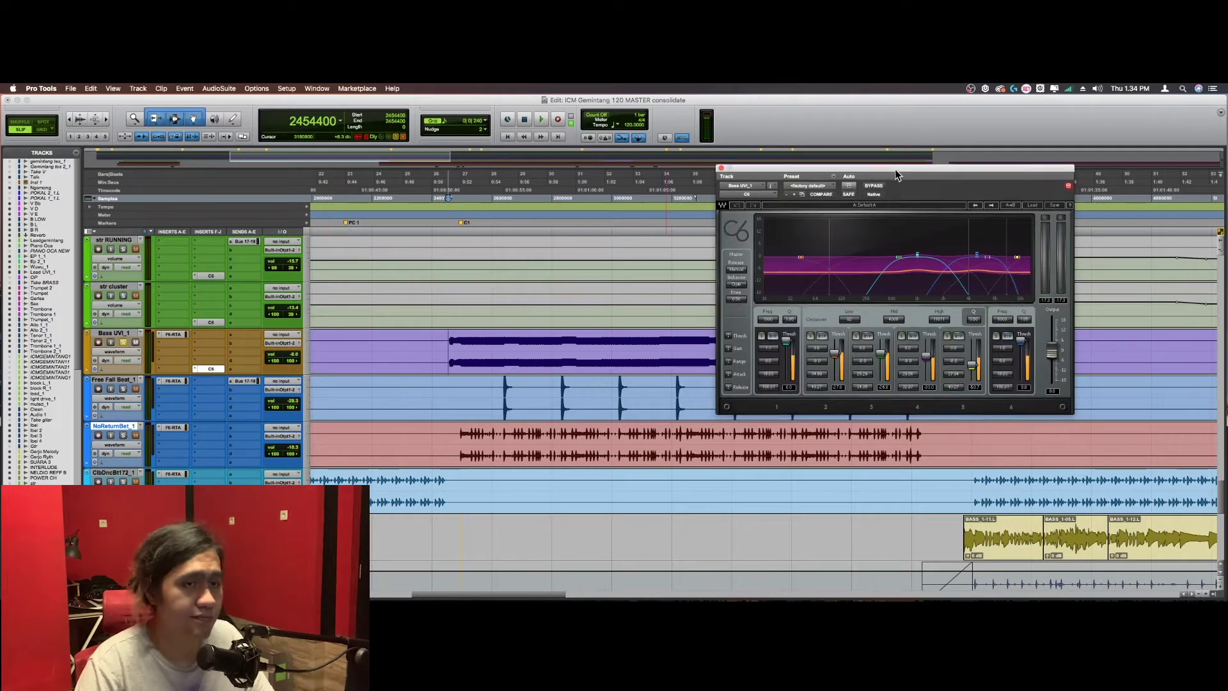
{"action": "left_click_drag", "start_coordinate": [895, 169], "coordinate": [626, 228]}
{"action": "key", "text": "space"}
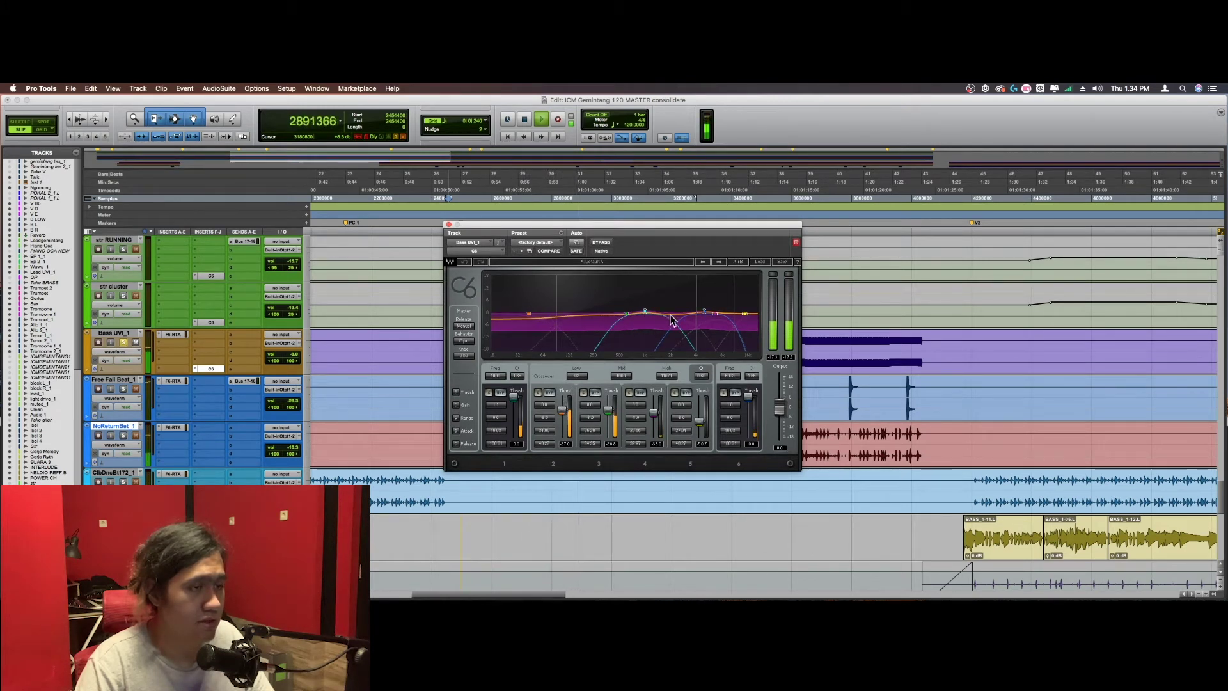
Step: Move the C6 window off the bass waveform, replay Bass UVI_1 from just before its second section, and close the plug-in
{"action": "left_click_drag", "start_coordinate": [605, 225], "coordinate": [829, 221]}
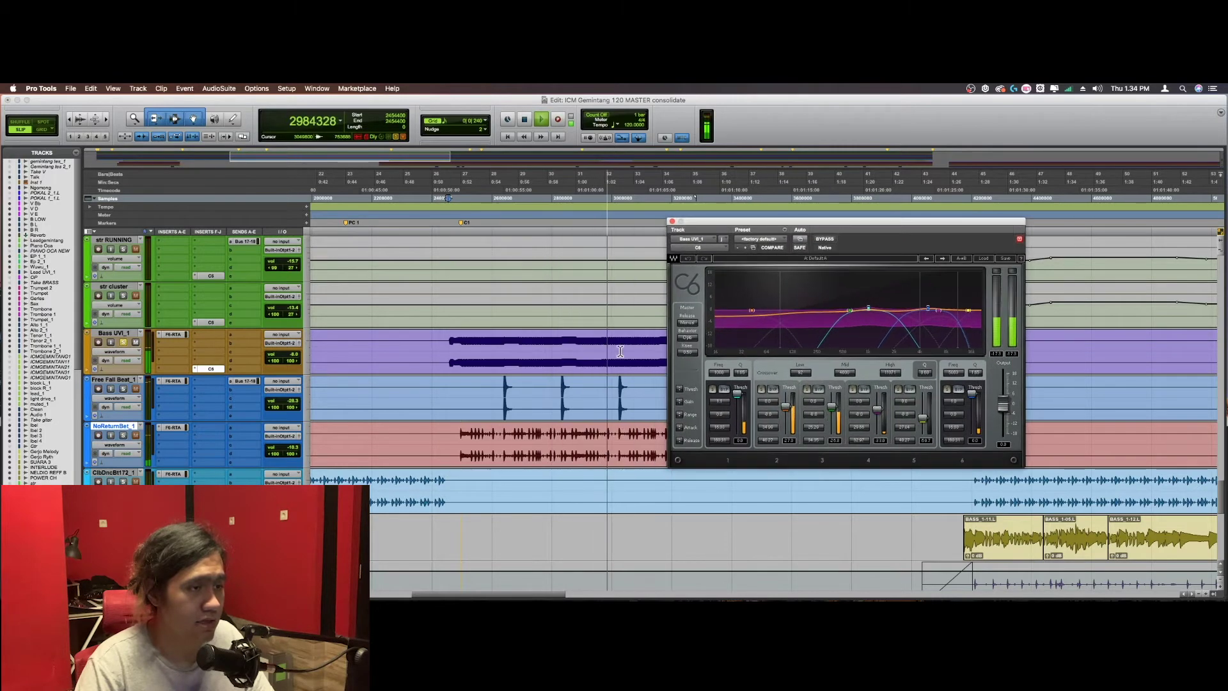
{"action": "left_click", "coordinate": [555, 346]}
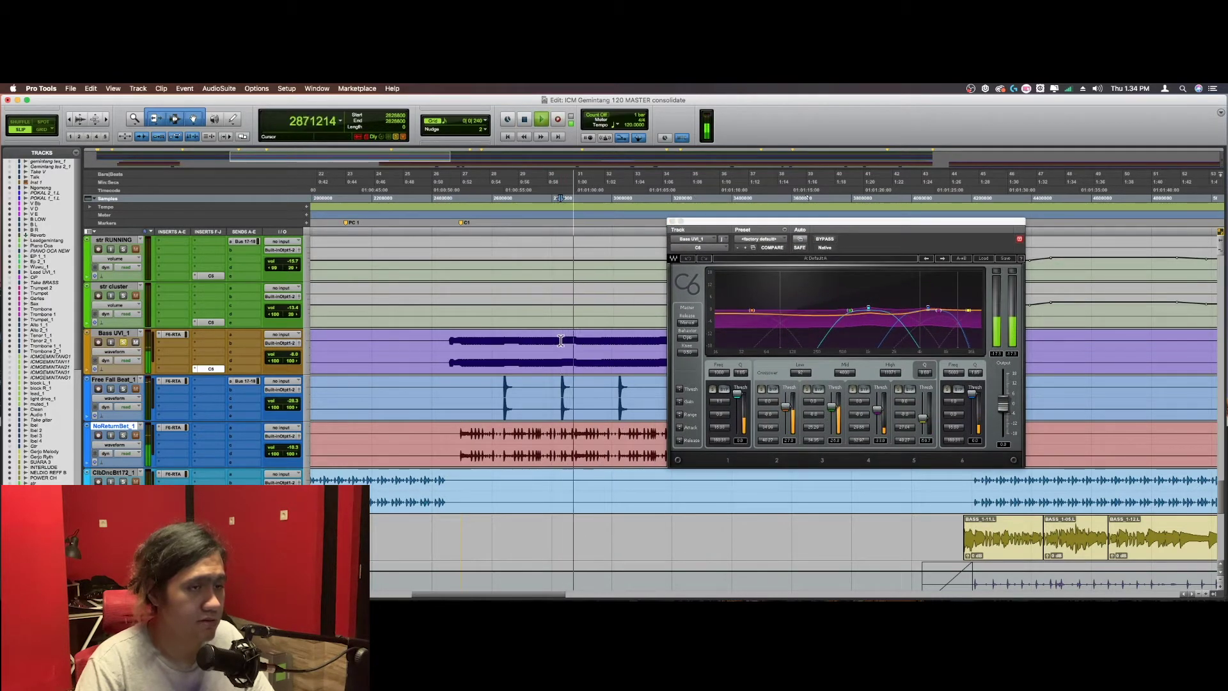
{"action": "left_click", "coordinate": [553, 340]}
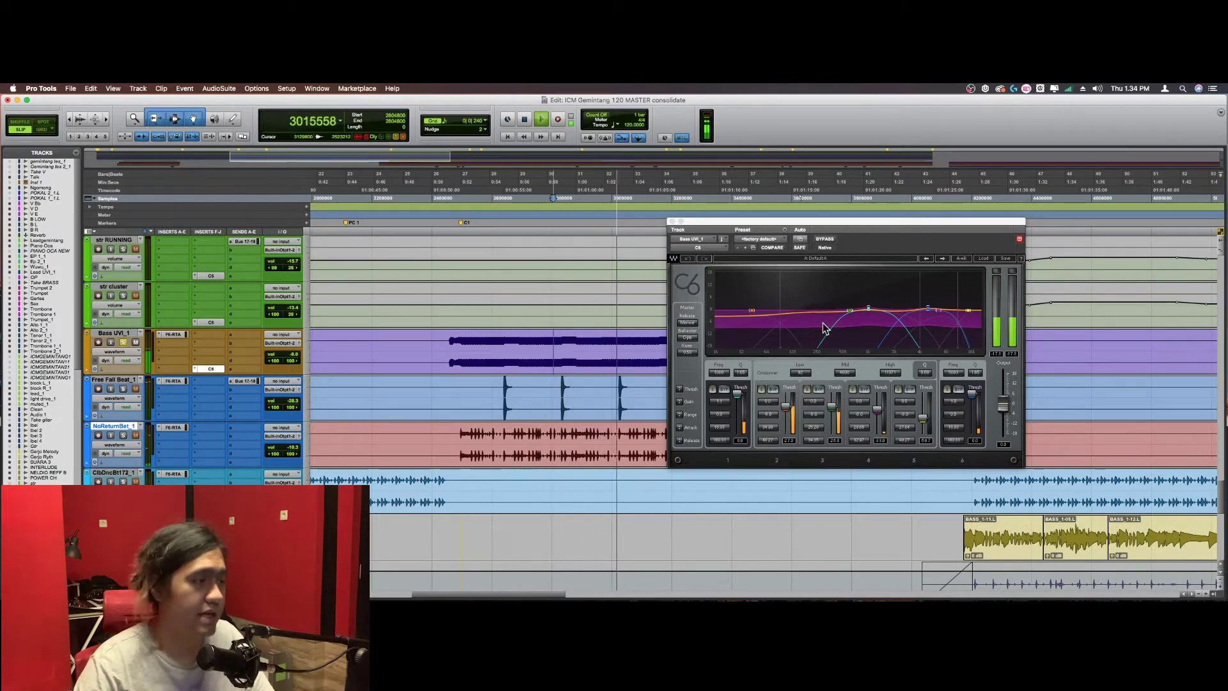
{"action": "left_click", "coordinate": [204, 369]}
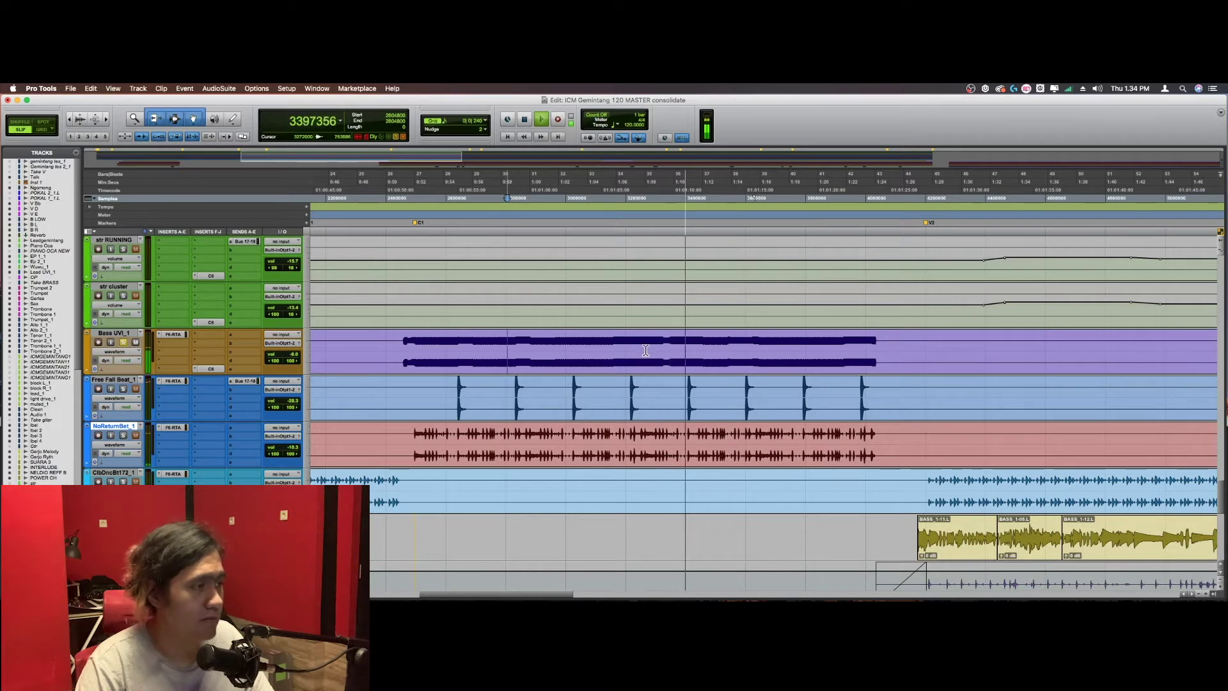
Step: Replay Bass UVI_1 from the start of its clip around C1 with the plug-in windows closed, and stop playback
{"action": "key", "text": "r"}
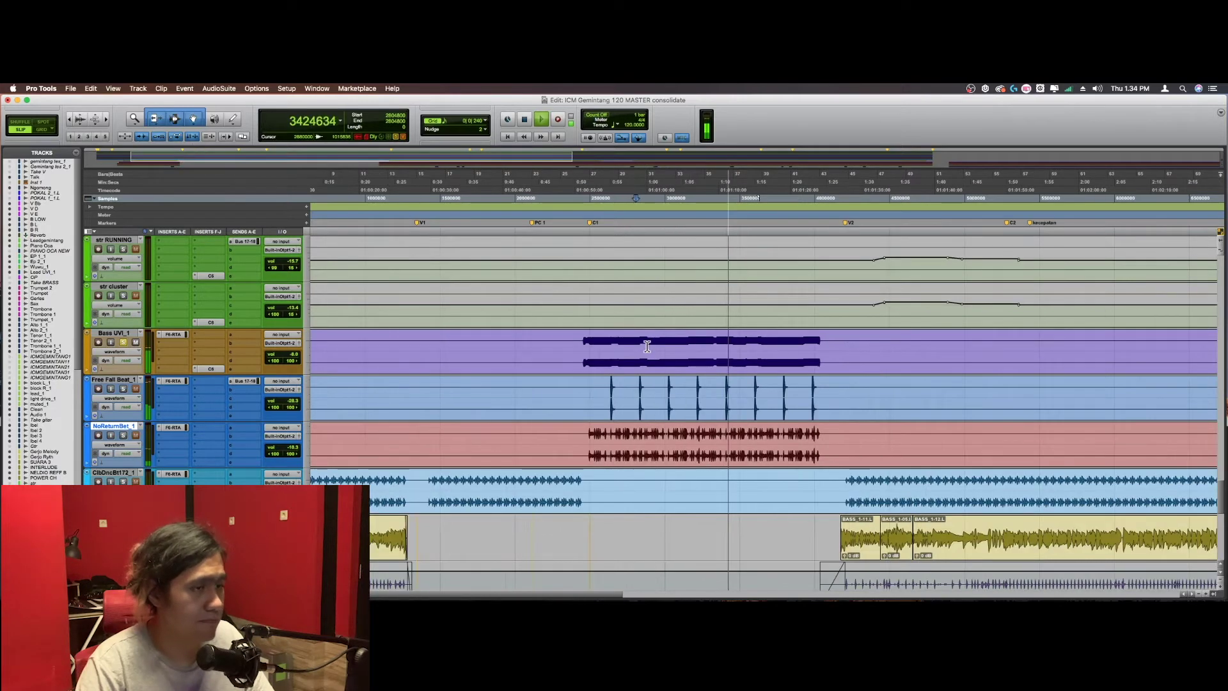
{"action": "left_click", "coordinate": [581, 344]}
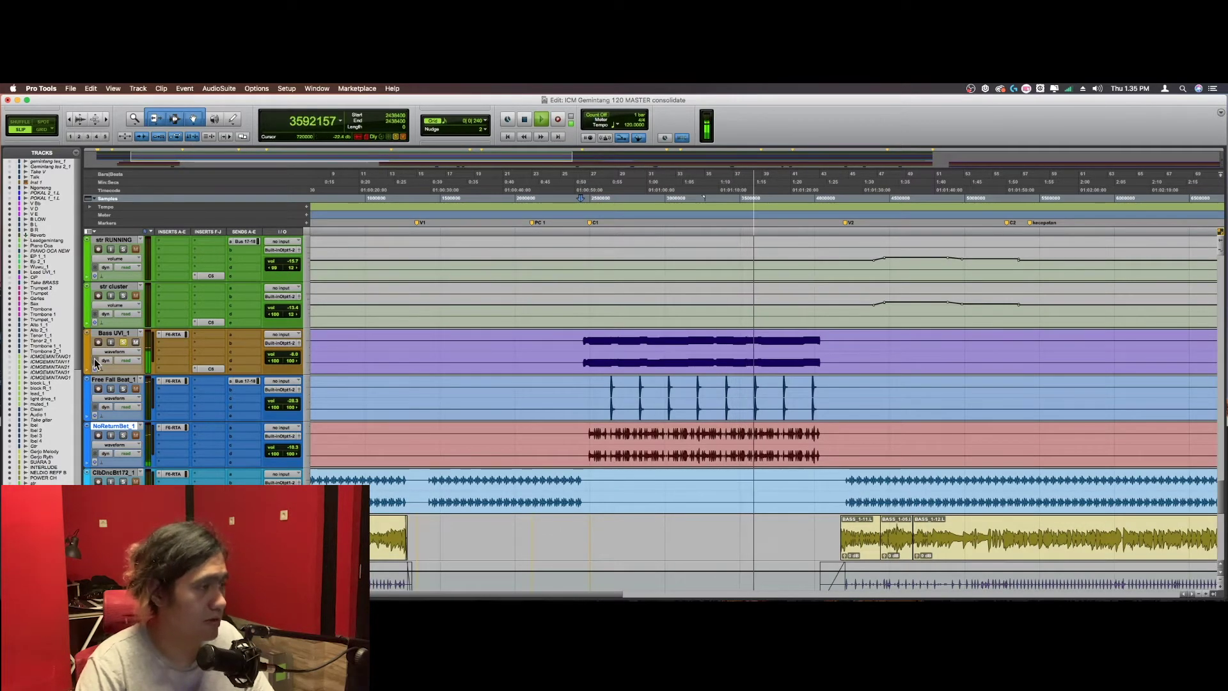
{"action": "key", "text": "space"}
{"action": "key", "text": "space"}
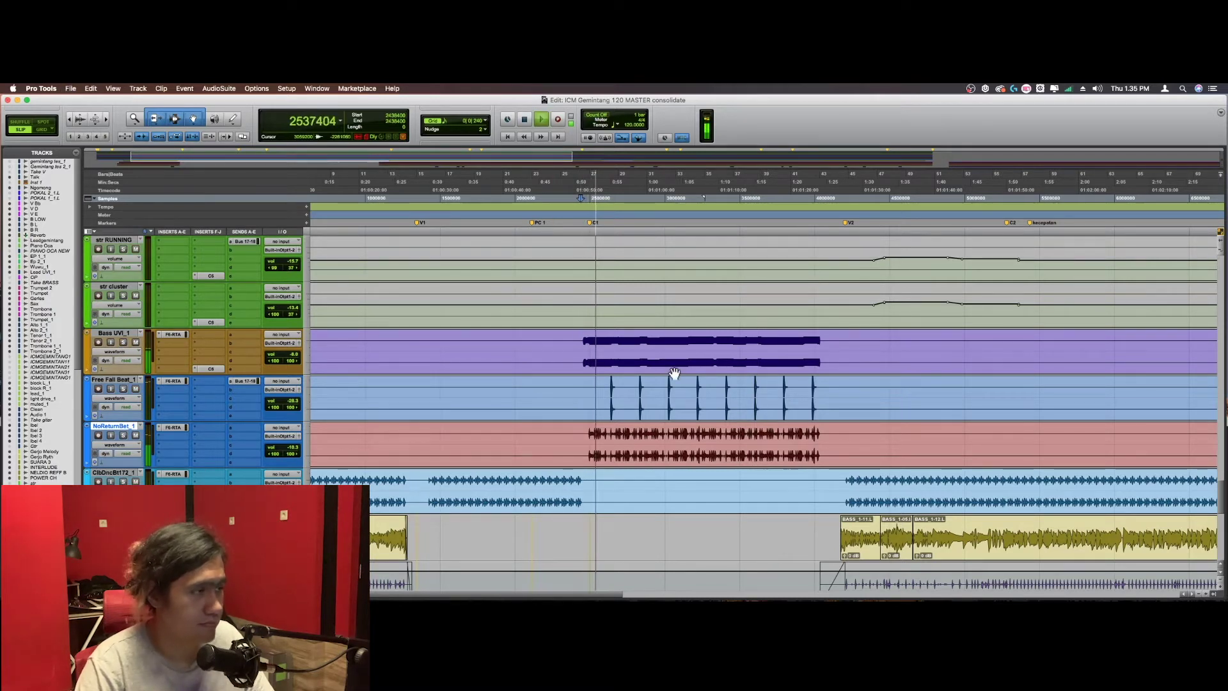
{"action": "scroll", "coordinate": [675, 372], "scroll_direction": "right", "scroll_amount": 3}
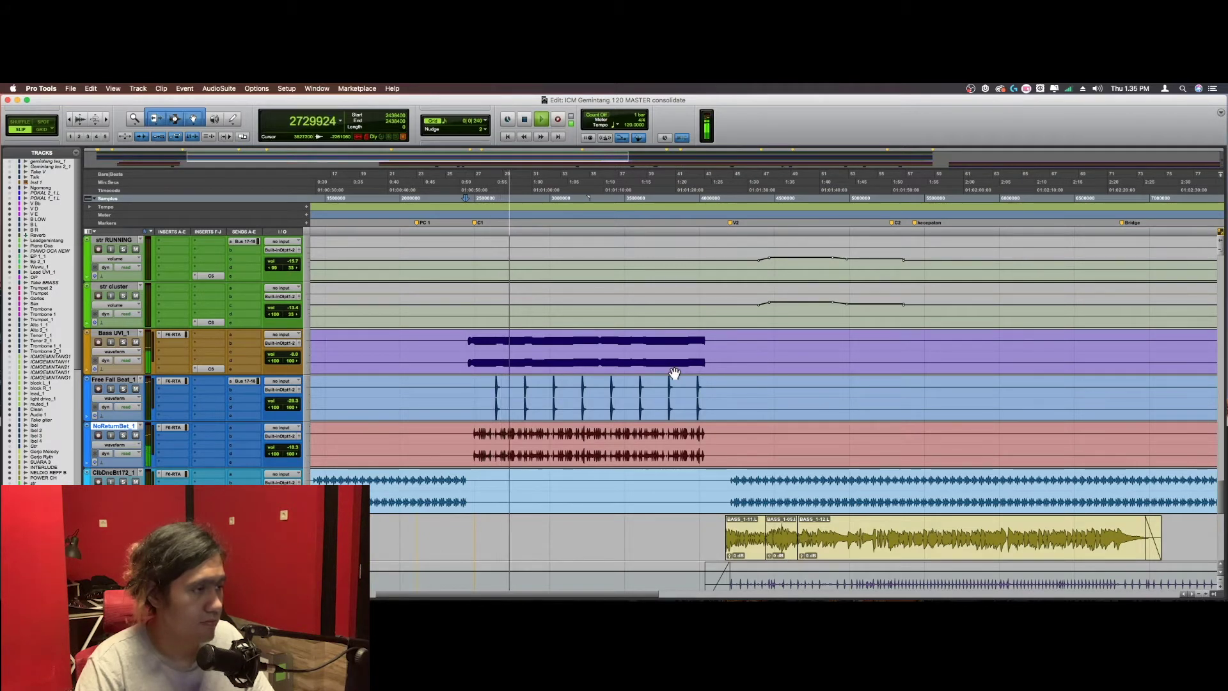
{"action": "left_click", "coordinate": [480, 346]}
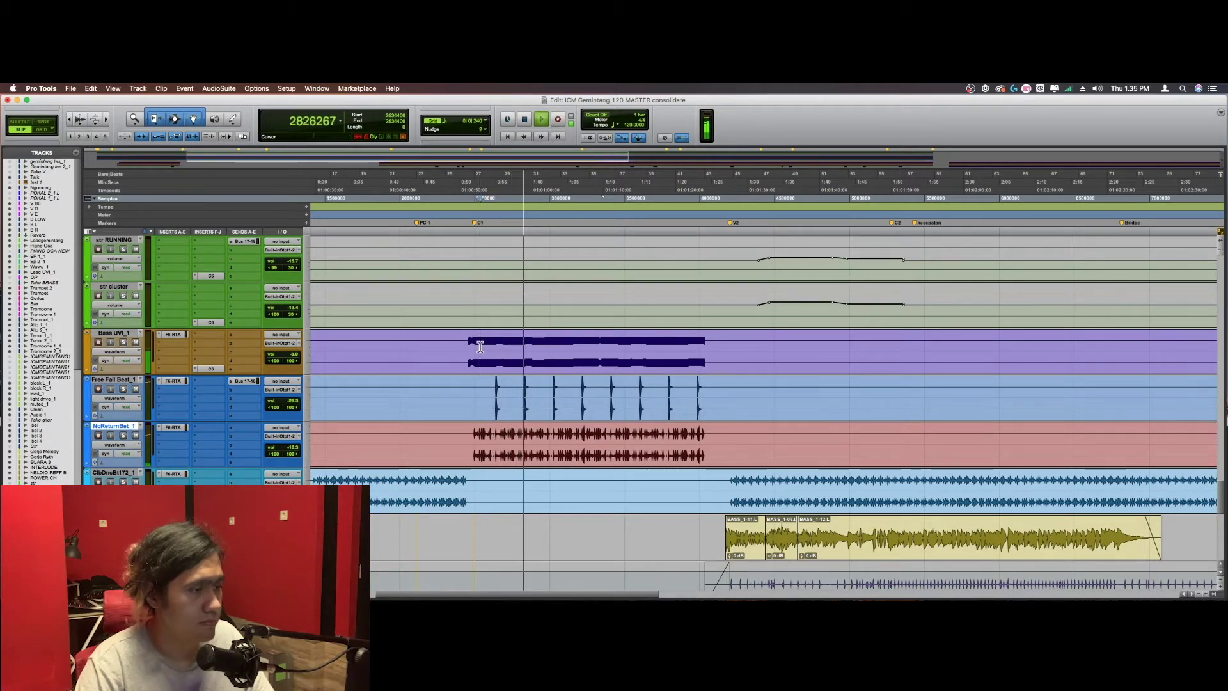
{"action": "key", "text": "space"}
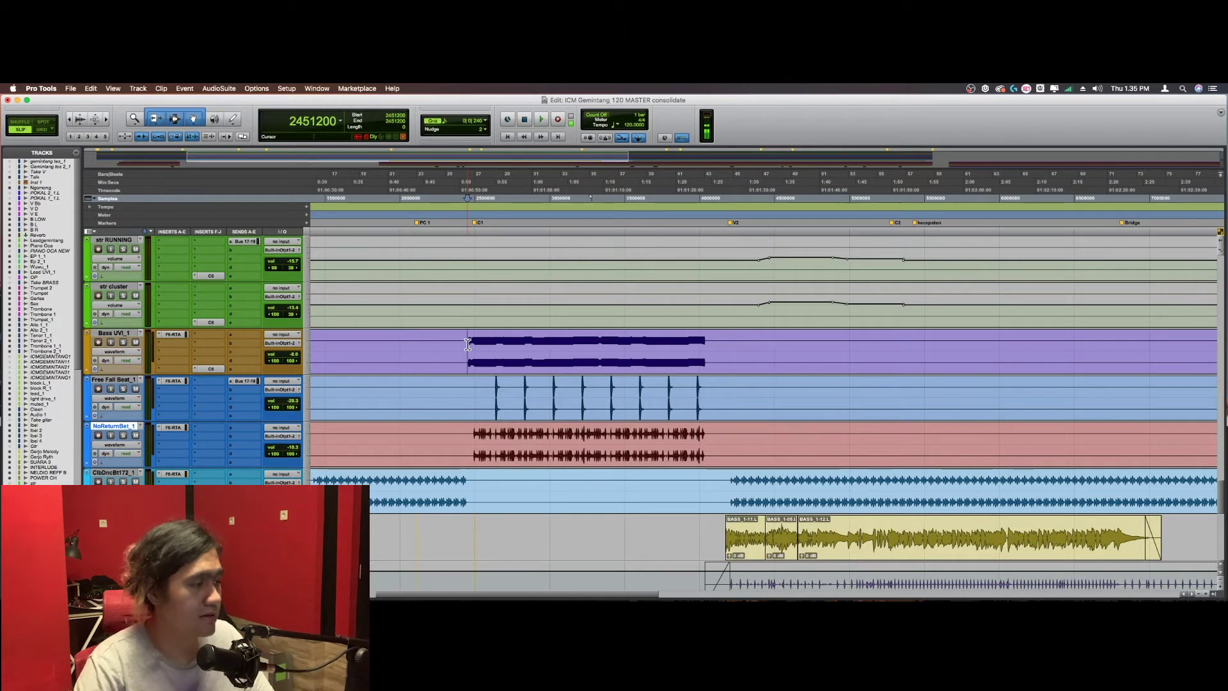
Step: Play Free Fall Beat_1 together with Bass UVI_1 from its first hit, and again from just before C1
{"action": "scroll", "coordinate": [468, 344], "scroll_direction": "down", "scroll_amount": 3}
{"action": "scroll", "coordinate": [469, 344], "scroll_direction": "up", "scroll_amount": 1}
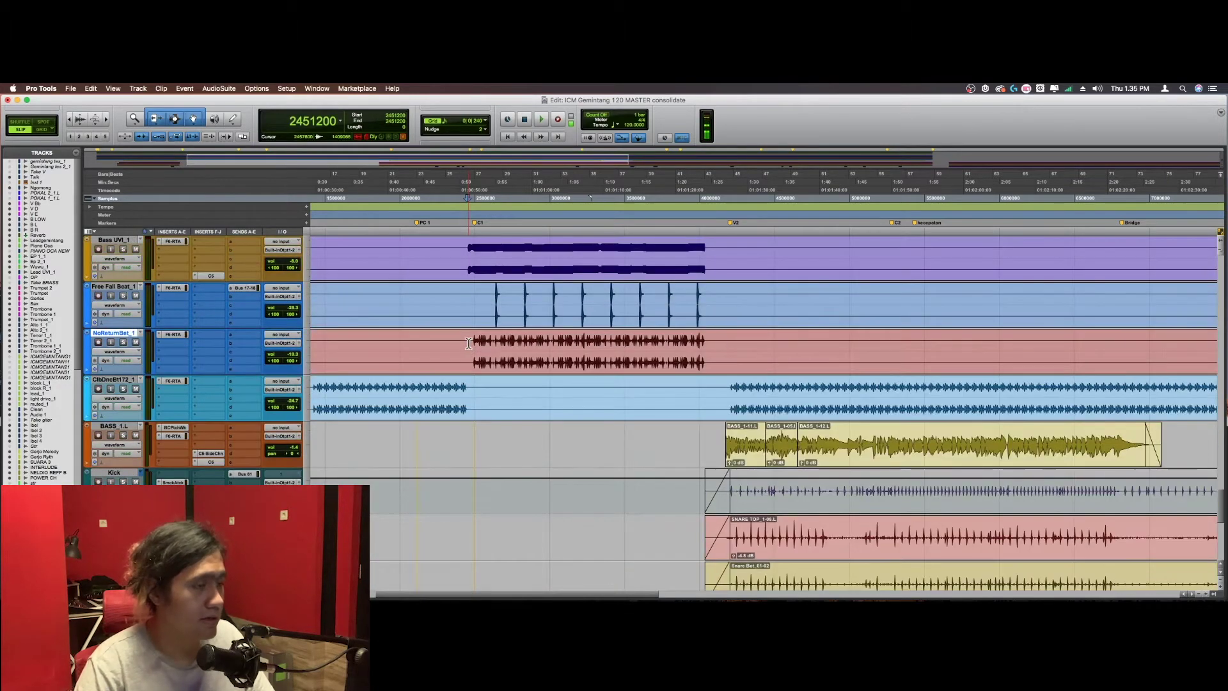
{"action": "left_click", "coordinate": [478, 300]}
{"action": "scroll", "coordinate": [478, 299], "scroll_direction": "up", "scroll_amount": 2}
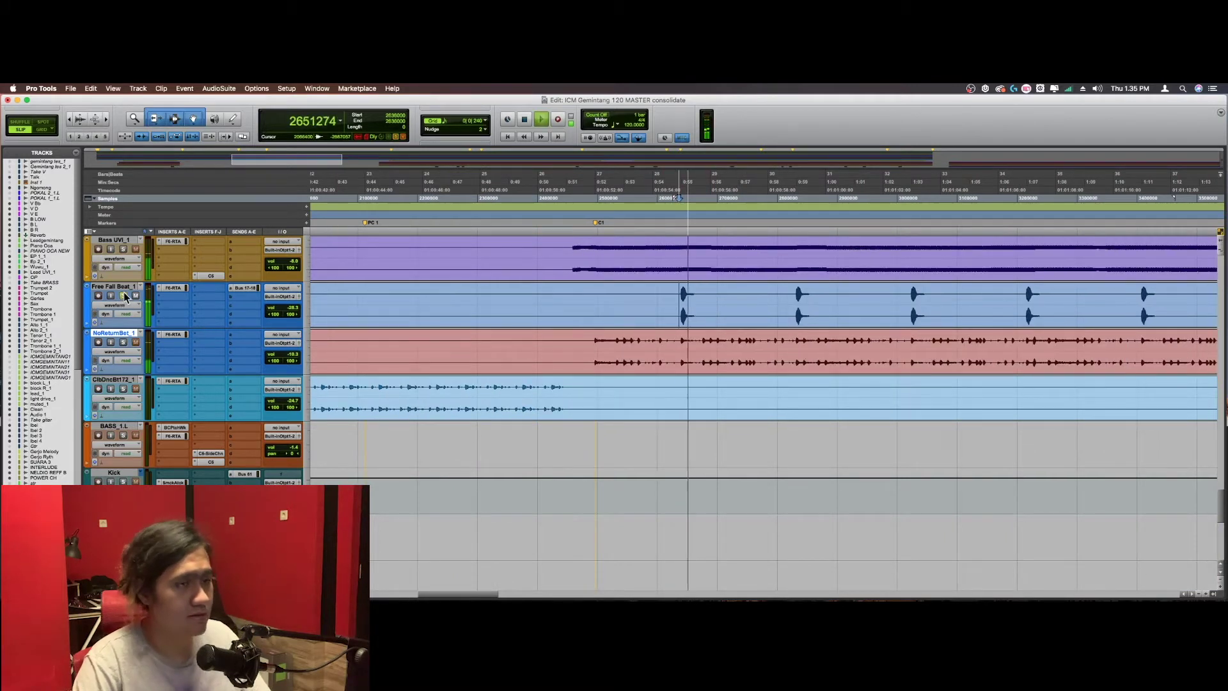
{"action": "key", "text": "space"}
{"action": "key", "text": "space"}
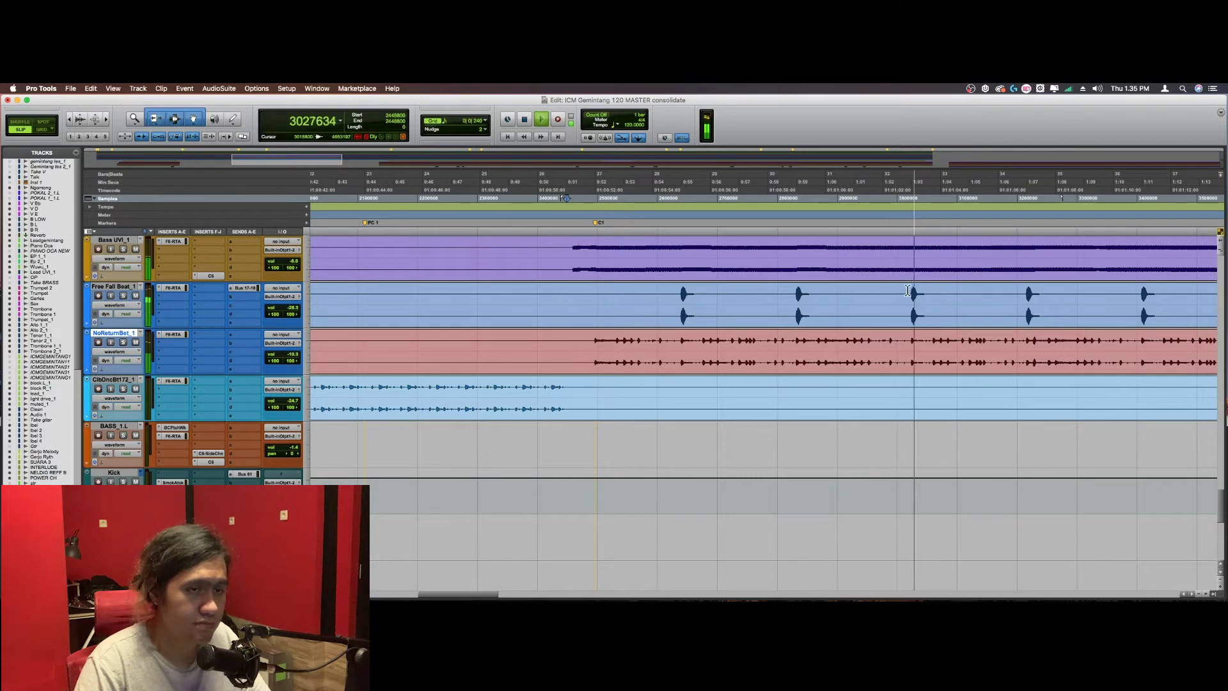
{"action": "key", "text": "space"}
Step: Examine how the beat, bass and drum clips are arranged from C1 through V2 to the outro, placing the cursor on ClbDncBt172_1 after V2
{"action": "key", "text": "r"}
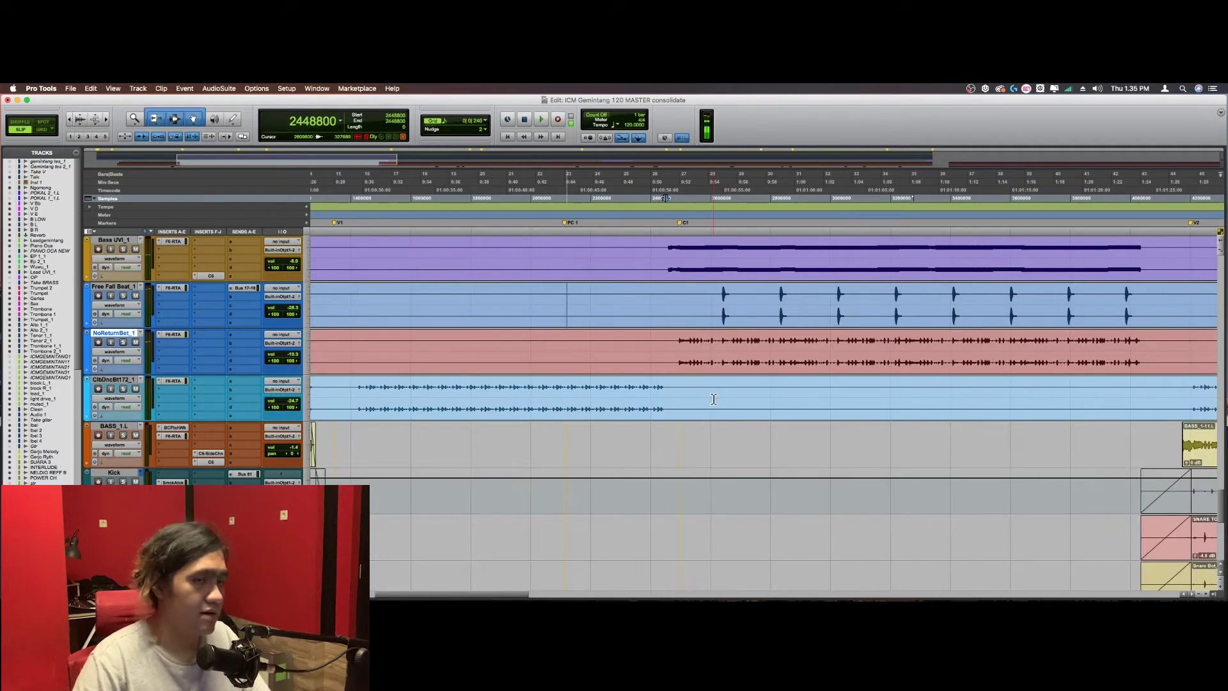
{"action": "scroll", "coordinate": [713, 398], "scroll_direction": "right", "scroll_amount": 10}
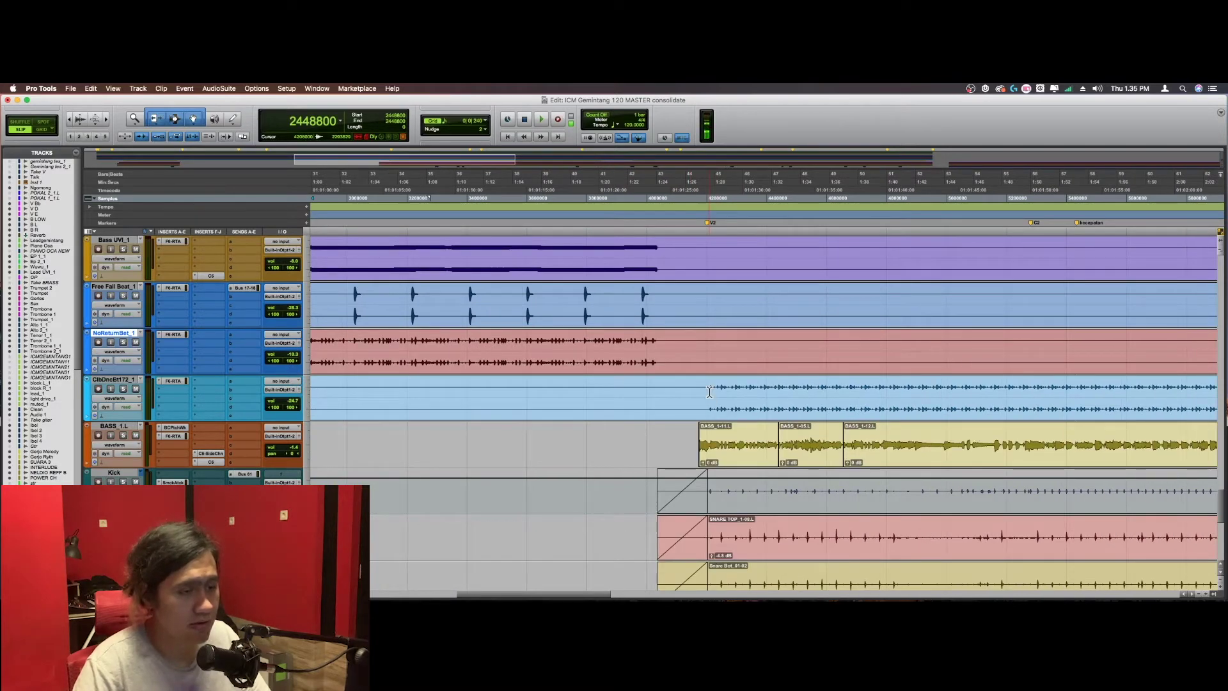
{"action": "key", "text": "r"}
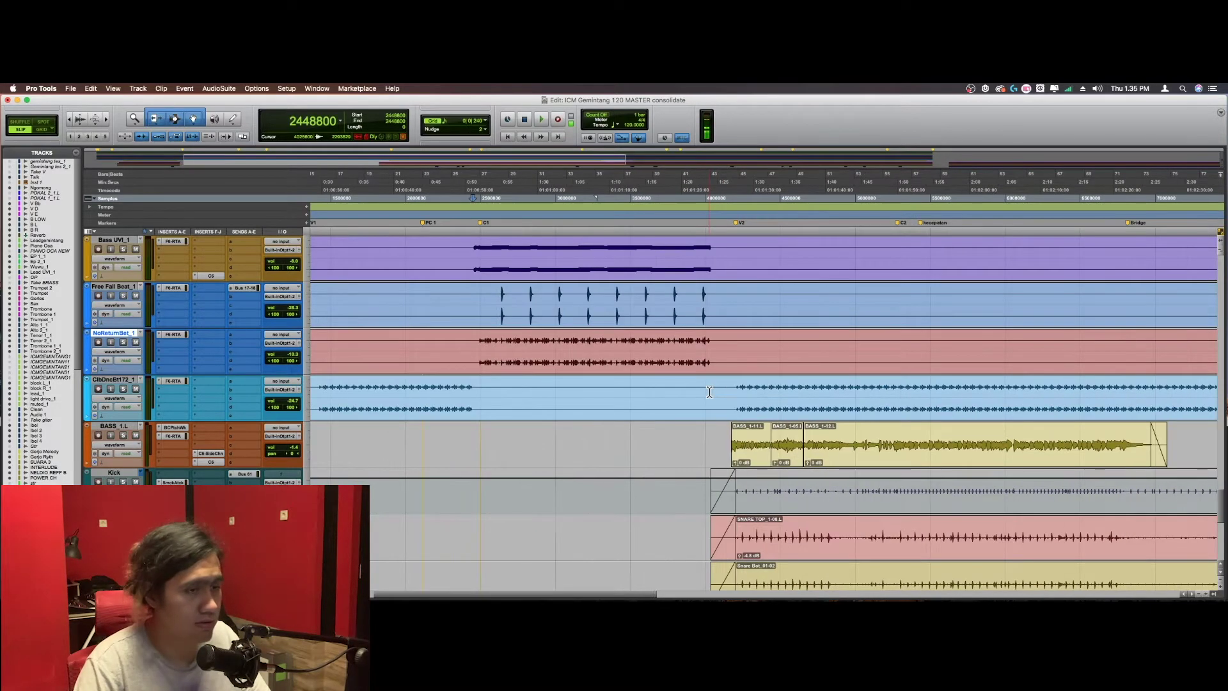
{"action": "left_click", "coordinate": [742, 388]}
{"action": "scroll", "coordinate": [740, 386], "scroll_direction": "up", "scroll_amount": 2}
{"action": "scroll", "coordinate": [739, 385], "scroll_direction": "right", "scroll_amount": 6}
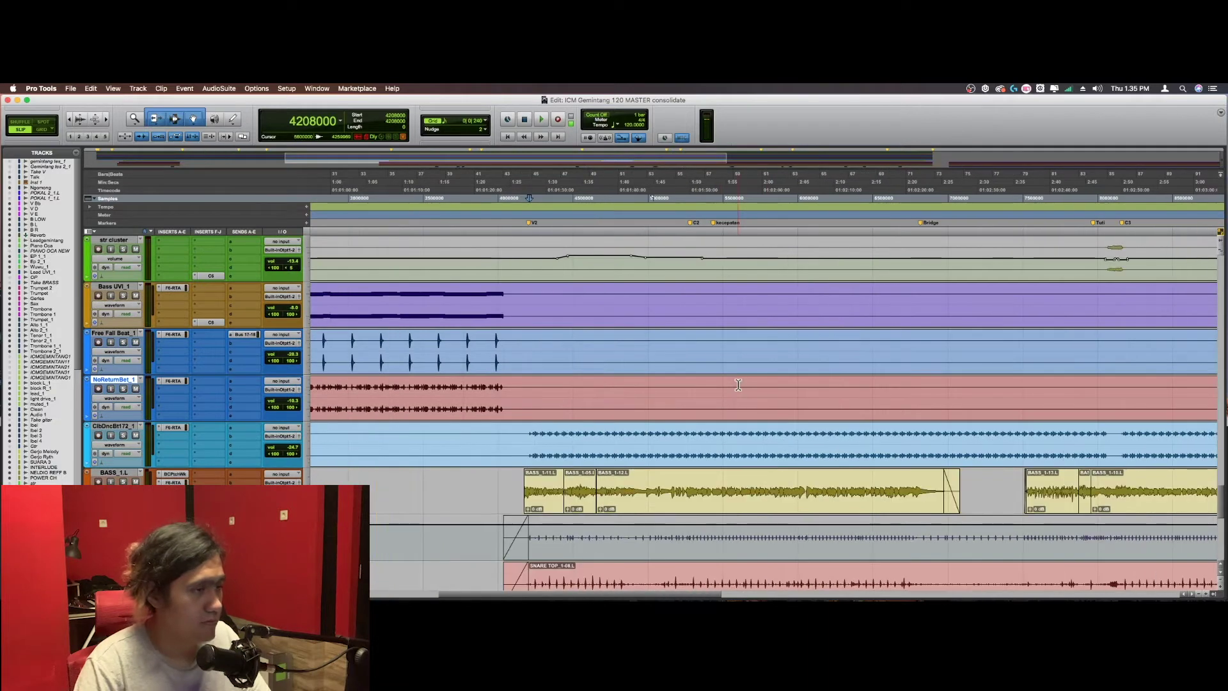
{"action": "key", "text": "r"}
{"action": "scroll", "coordinate": [640, 441], "scroll_direction": "right", "scroll_amount": 2}
{"action": "left_click", "coordinate": [639, 437]}
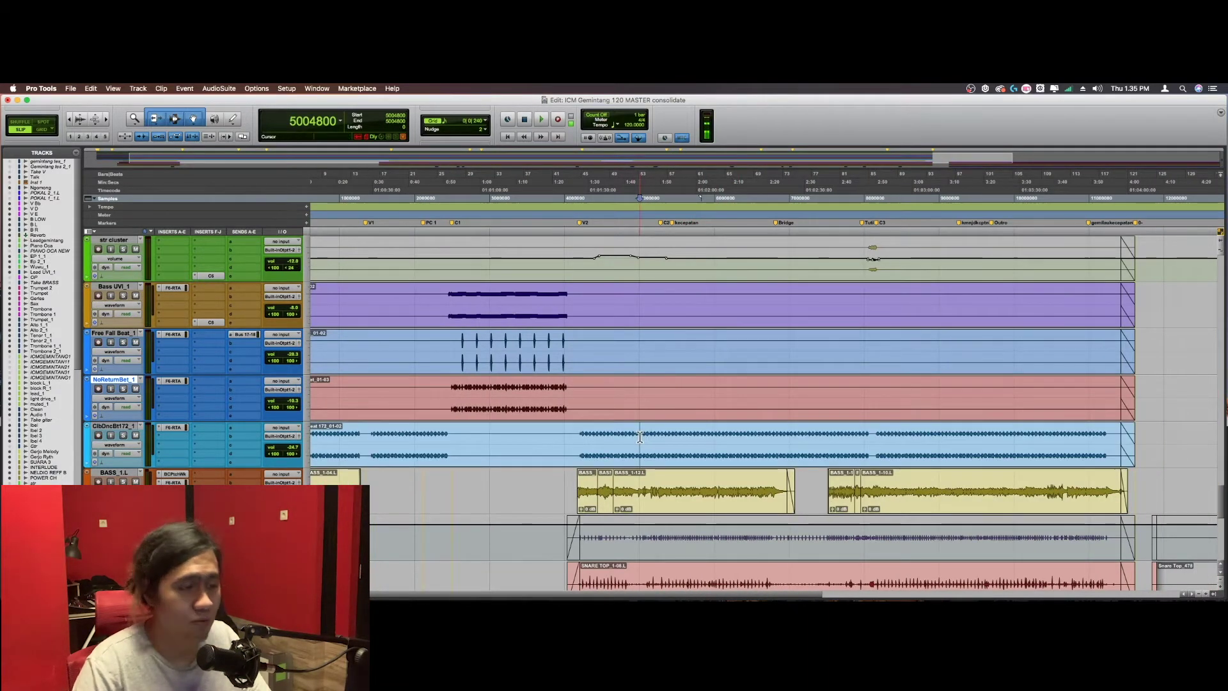
Step: Look through the drum, string, brass, guitar and vocal tracks to find the clean and driven guitar layers above Ibel
{"action": "scroll", "coordinate": [639, 437], "scroll_direction": "down", "scroll_amount": 4}
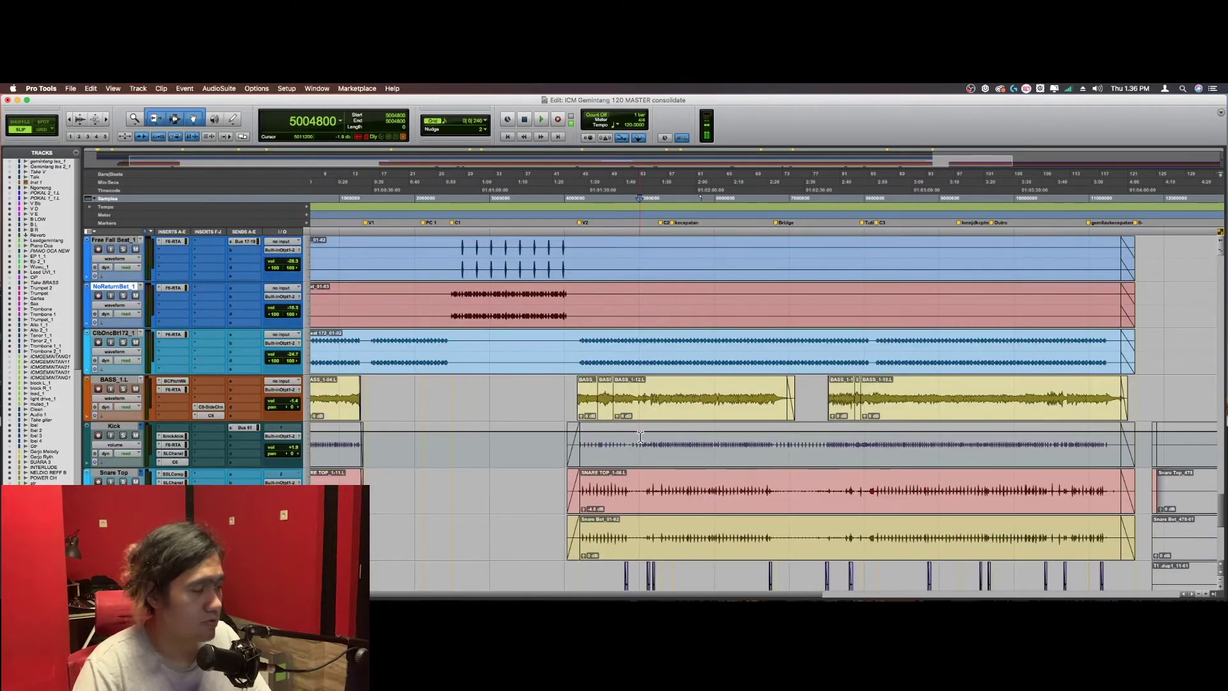
{"action": "scroll", "coordinate": [644, 437], "scroll_direction": "up", "scroll_amount": 3}
{"action": "scroll", "coordinate": [644, 437], "scroll_direction": "up", "scroll_amount": 2}
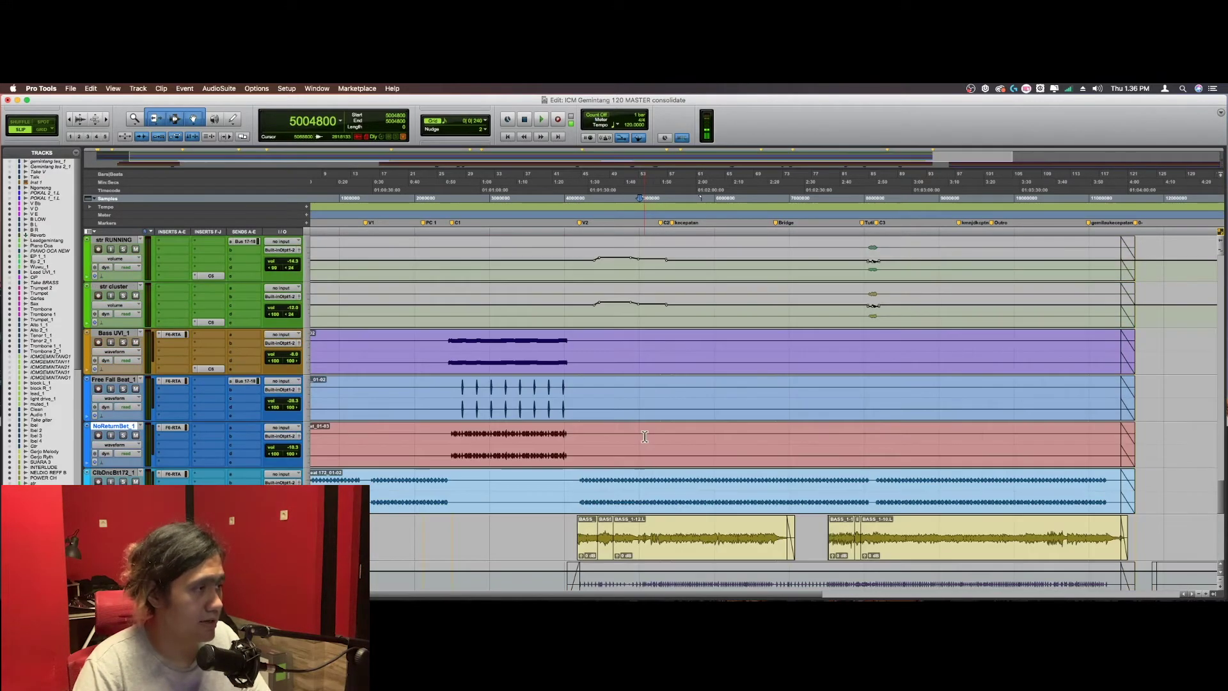
{"action": "scroll", "coordinate": [597, 454], "scroll_direction": "up", "scroll_amount": 2}
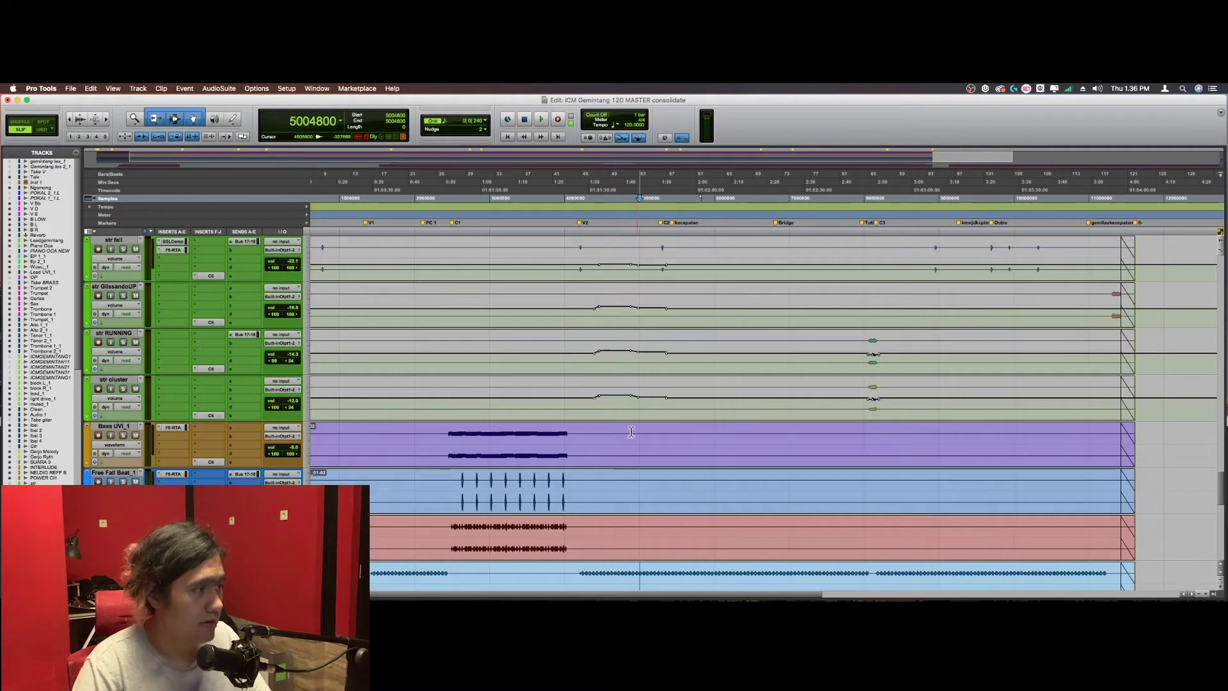
{"action": "left_click", "coordinate": [457, 476]}
{"action": "scroll", "coordinate": [486, 484], "scroll_direction": "down", "scroll_amount": 10}
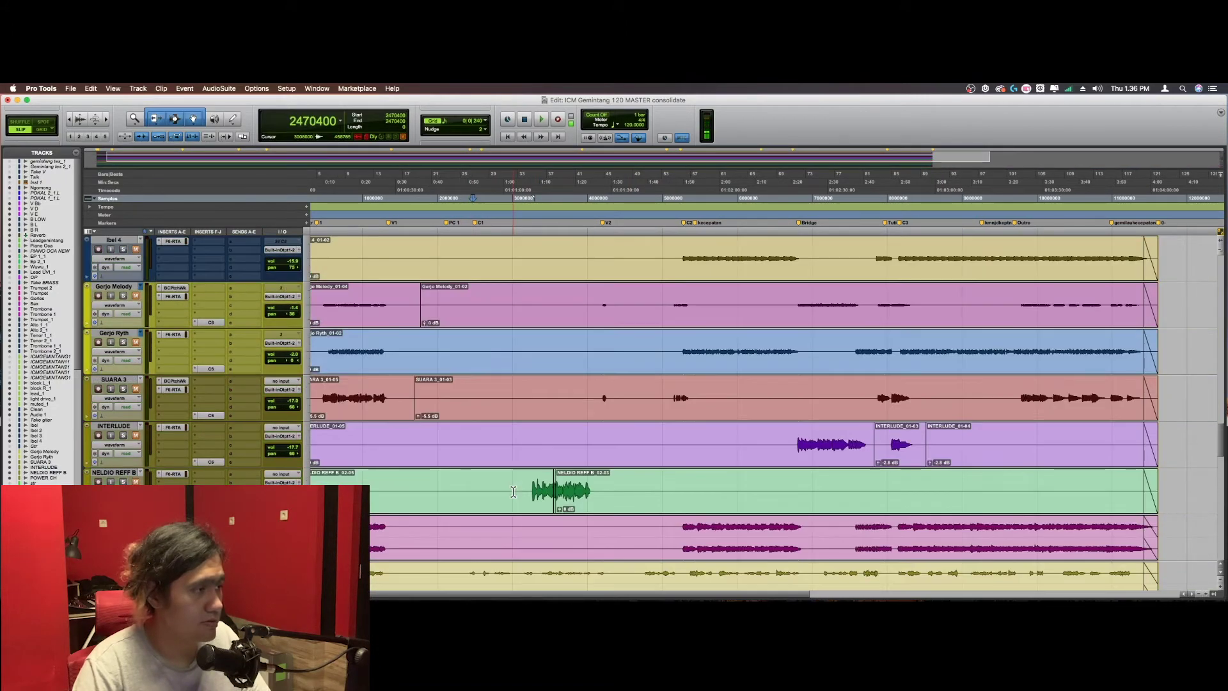
{"action": "scroll", "coordinate": [513, 491], "scroll_direction": "up", "scroll_amount": 2}
{"action": "scroll", "coordinate": [513, 492], "scroll_direction": "down", "scroll_amount": 9}
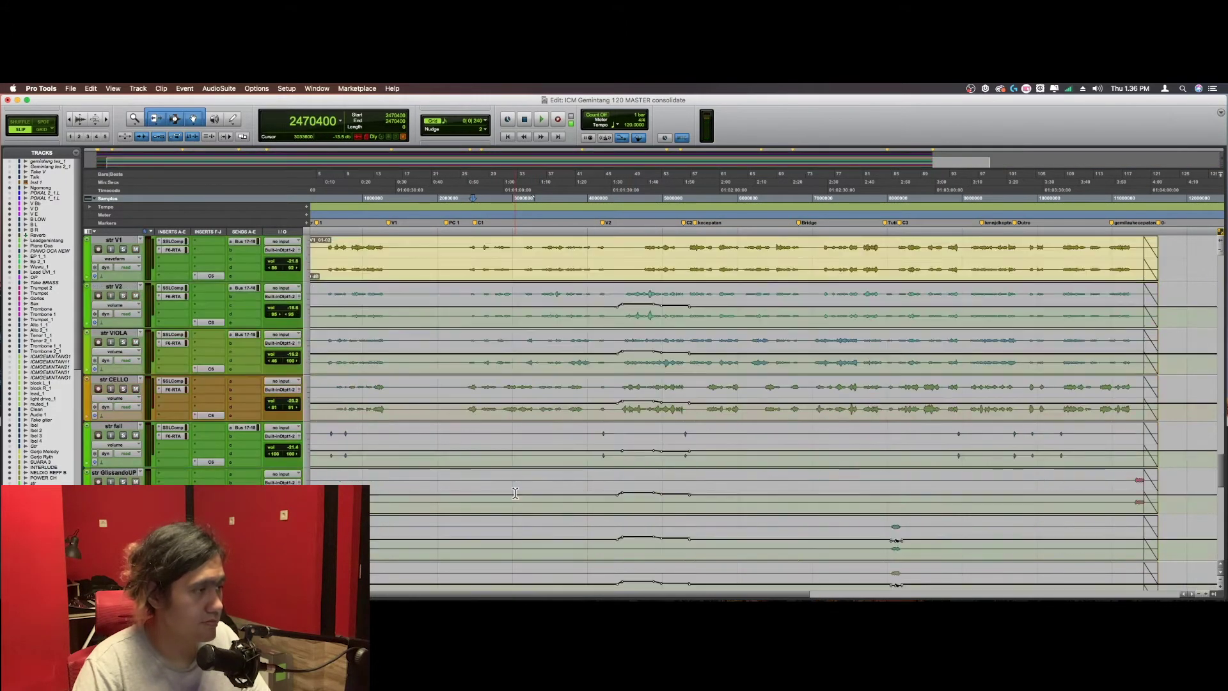
{"action": "scroll", "coordinate": [515, 493], "scroll_direction": "up", "scroll_amount": 5}
{"action": "scroll", "coordinate": [515, 494], "scroll_direction": "up", "scroll_amount": 20}
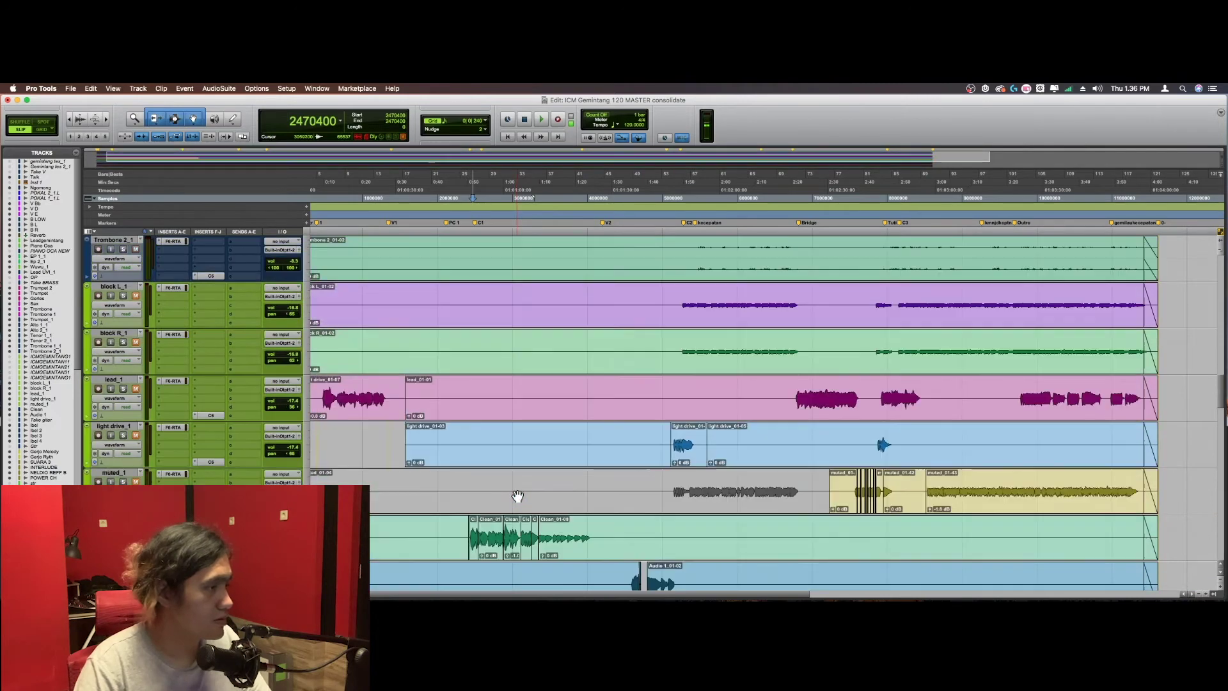
{"action": "scroll", "coordinate": [517, 496], "scroll_direction": "down", "scroll_amount": 6}
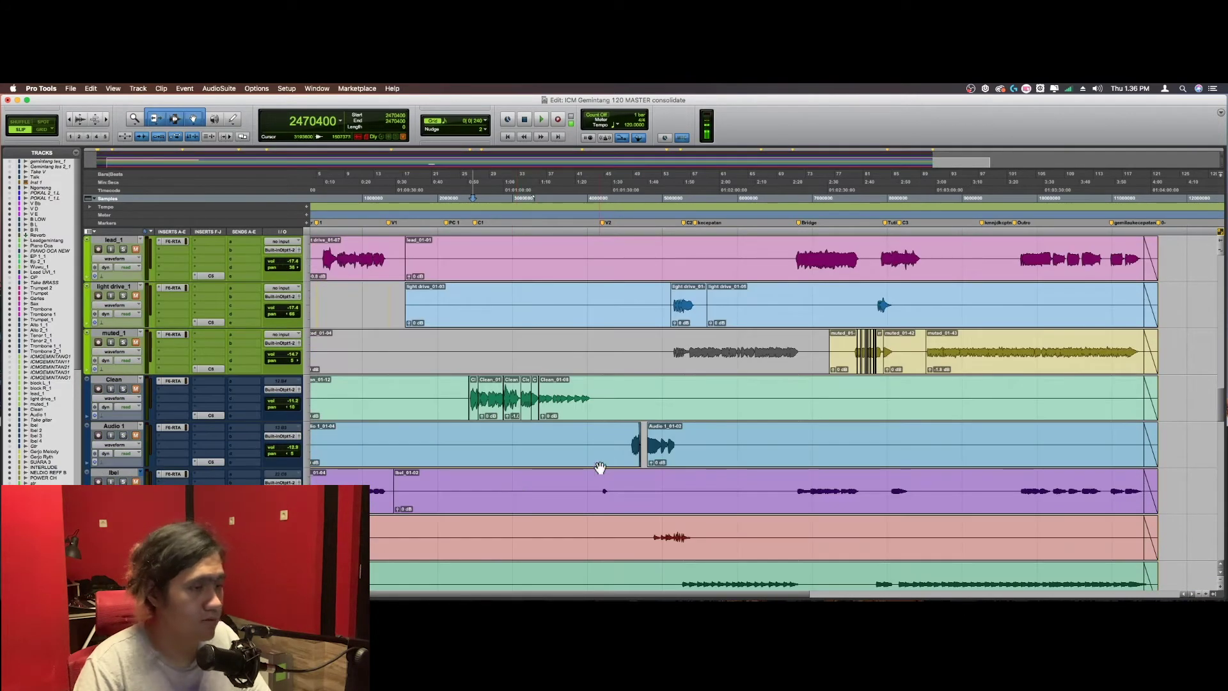
Step: Examine how the light drive_1, muted_1, Clean and Audio 1 clips are arranged between C1 and the Bridge
{"action": "left_click", "coordinate": [584, 432]}
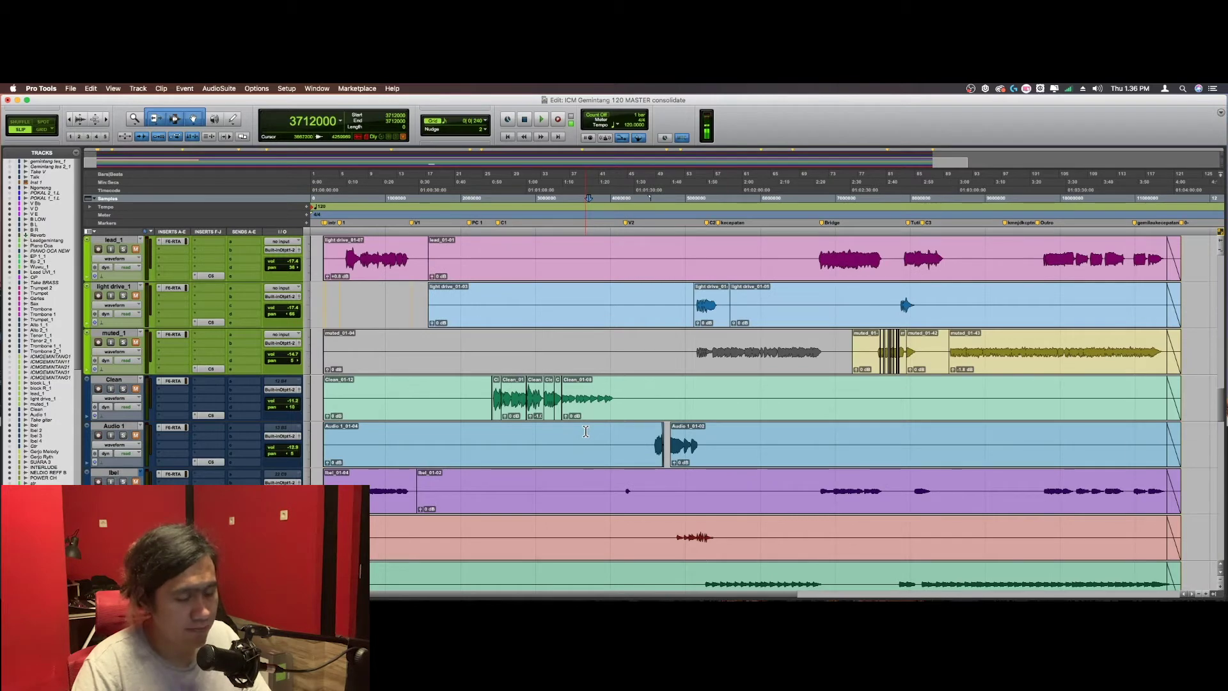
{"action": "scroll", "coordinate": [585, 431], "scroll_direction": "down", "scroll_amount": 1}
{"action": "left_click", "coordinate": [660, 438]}
{"action": "scroll", "coordinate": [660, 438], "scroll_direction": "up", "scroll_amount": 2}
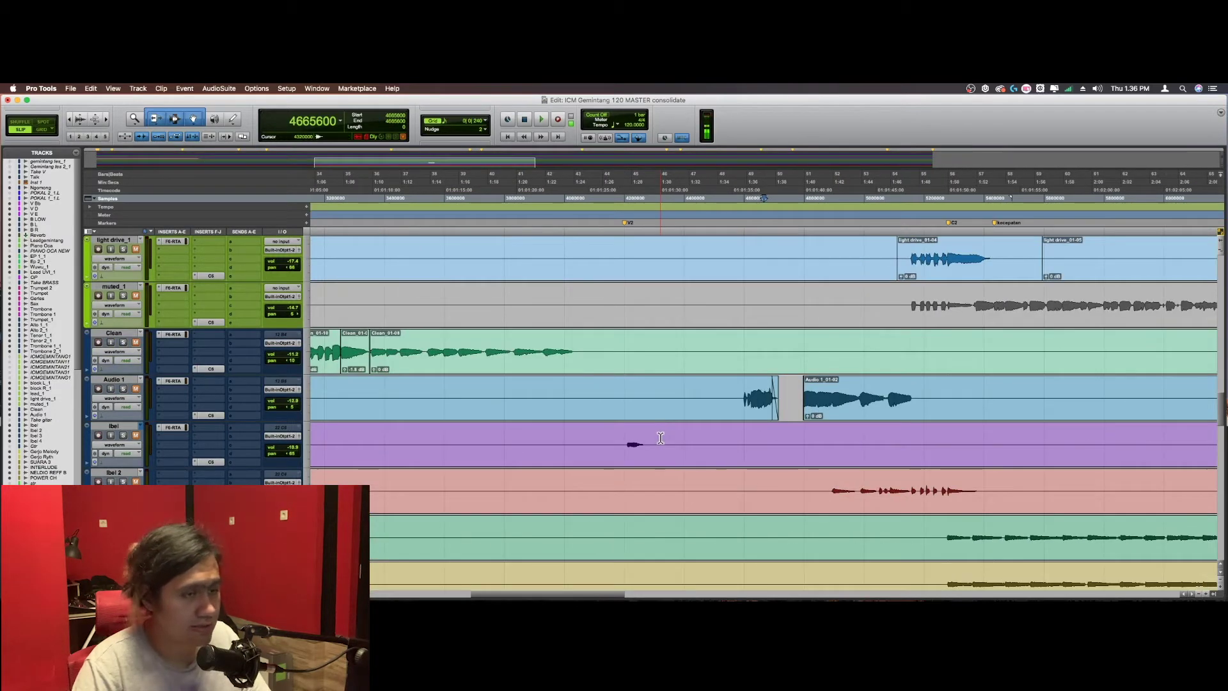
{"action": "key", "text": "super+alt+bracketright"}
{"action": "scroll", "coordinate": [626, 433], "scroll_direction": "down", "scroll_amount": 1}
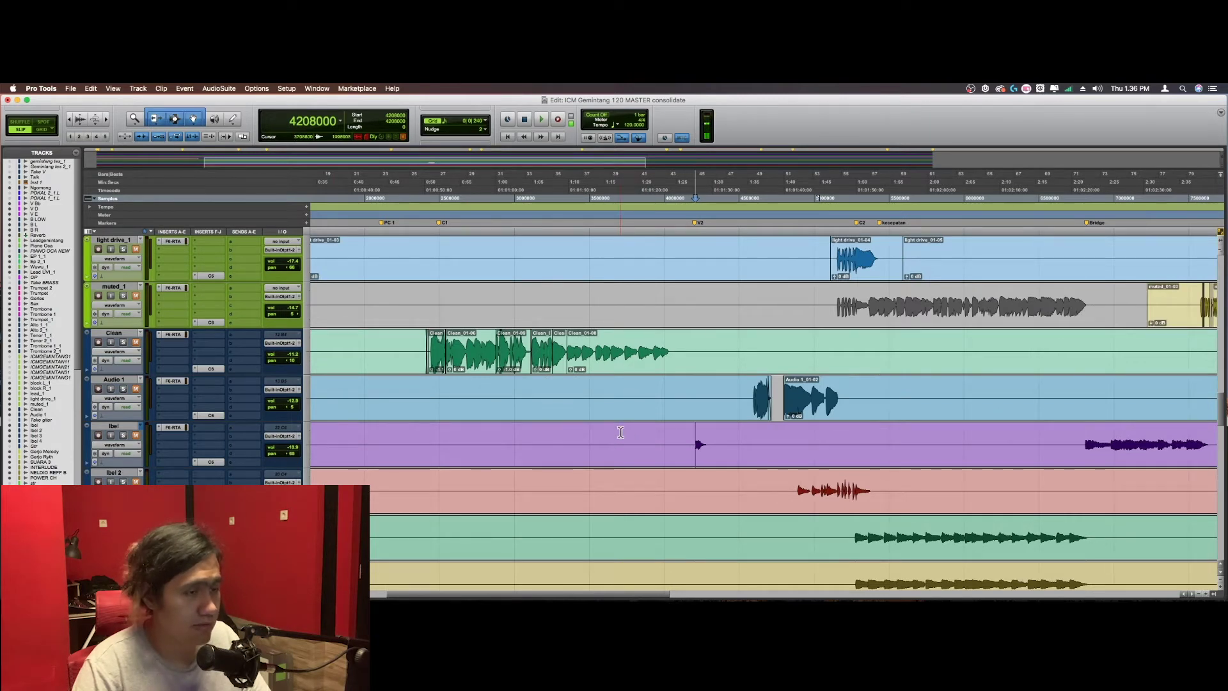
{"action": "scroll", "coordinate": [627, 433], "scroll_direction": "right", "scroll_amount": 3}
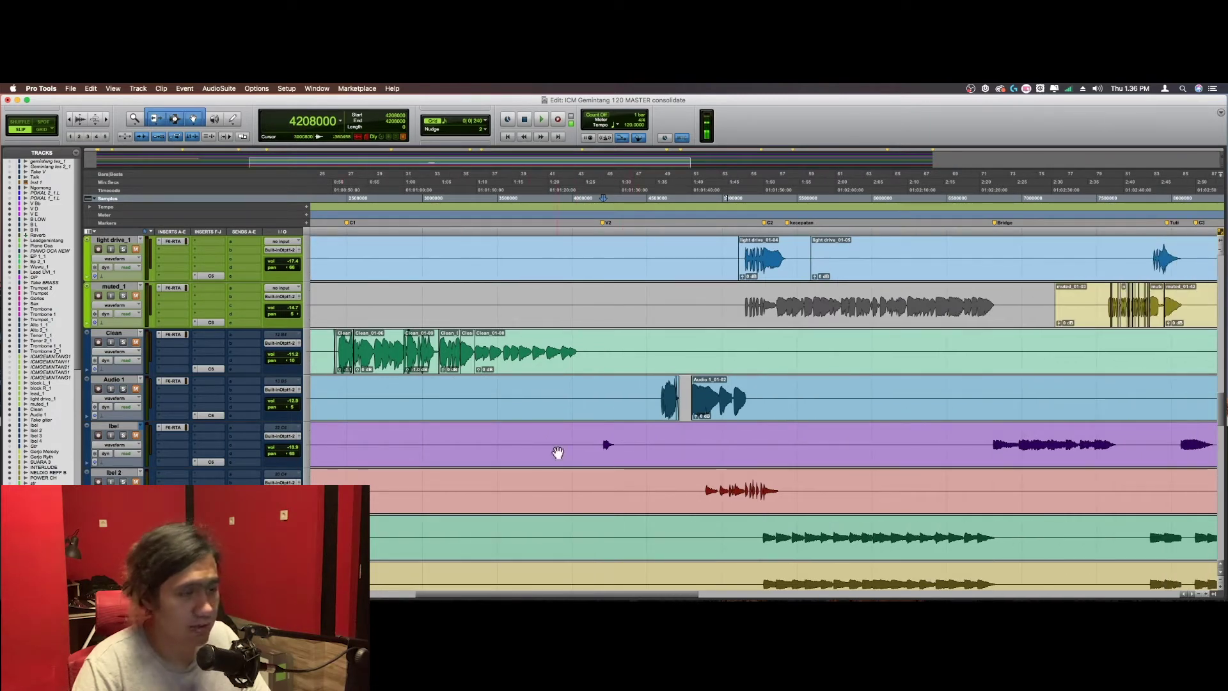
{"action": "scroll", "coordinate": [699, 460], "scroll_direction": "right", "scroll_amount": 2}
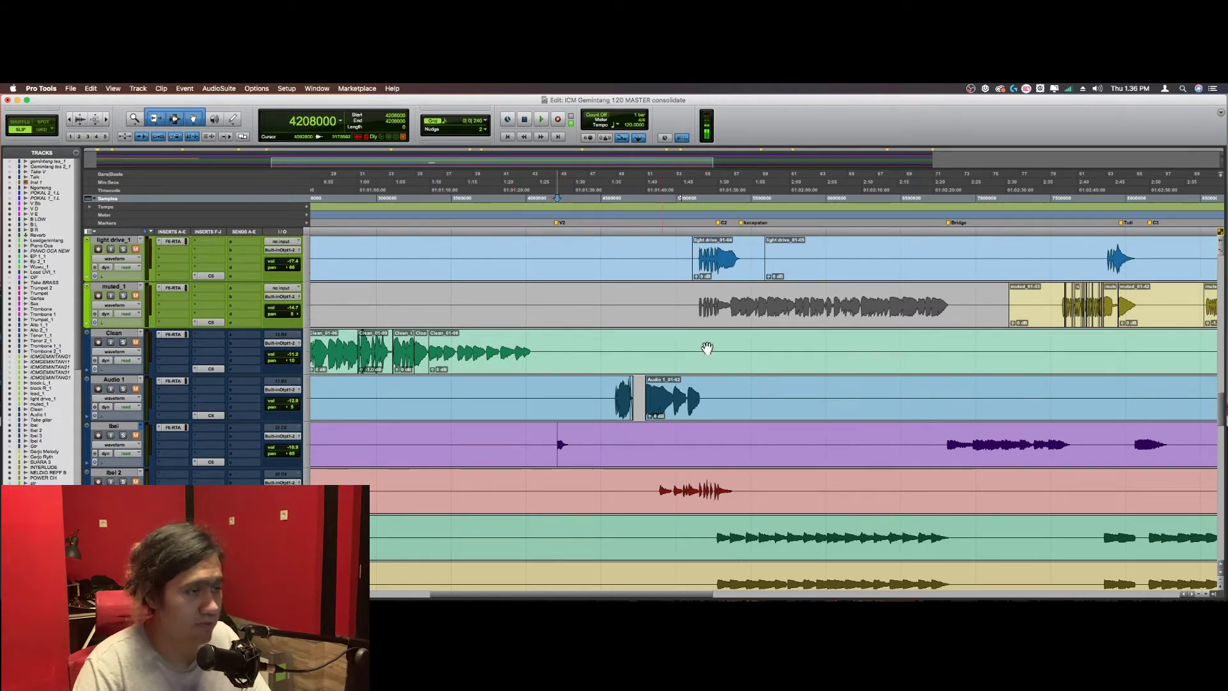
{"action": "scroll", "coordinate": [588, 375], "scroll_direction": "left", "scroll_amount": 4}
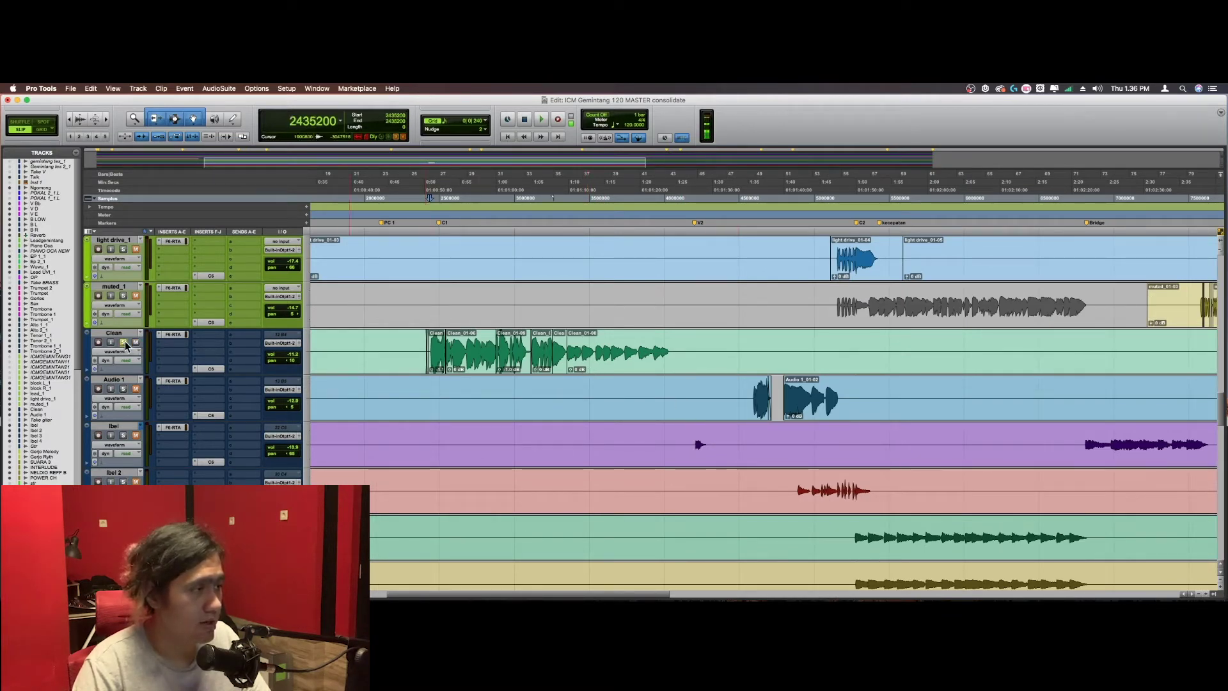
Step: Play the soloed Clean track from its first clip near C1, stopping with the cursor at the Audio 1 phrase after V2
{"action": "key", "text": "space"}
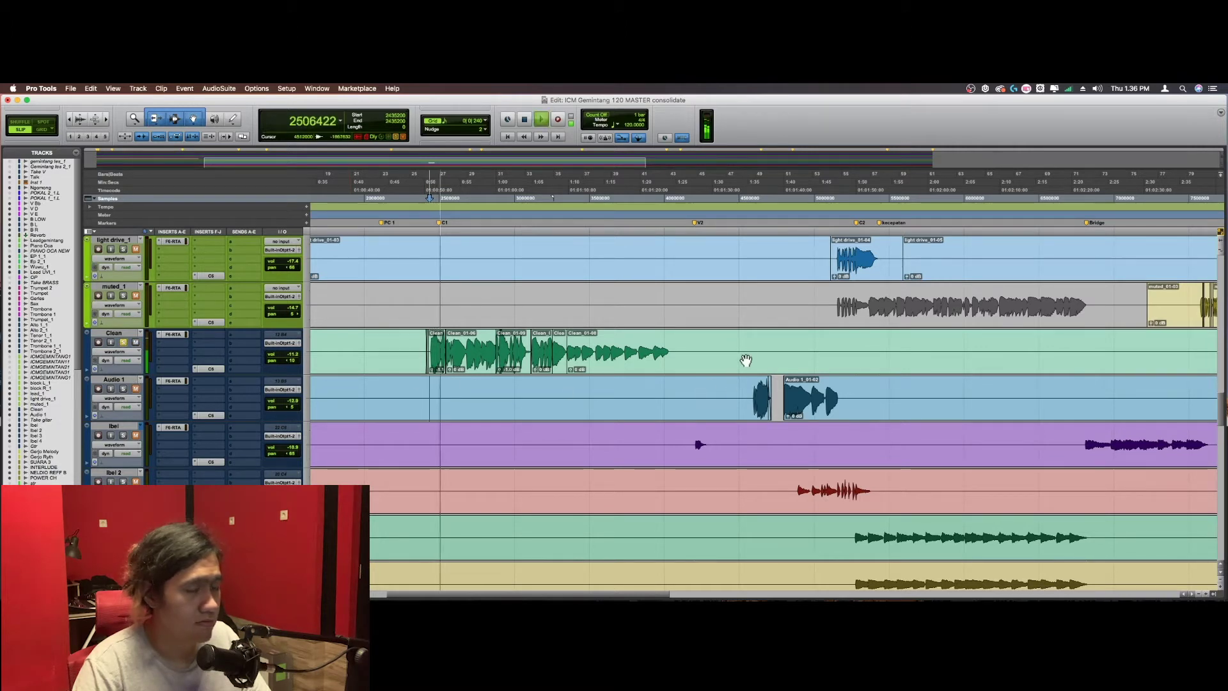
{"action": "left_click", "coordinate": [753, 359]}
{"action": "key", "text": "space"}
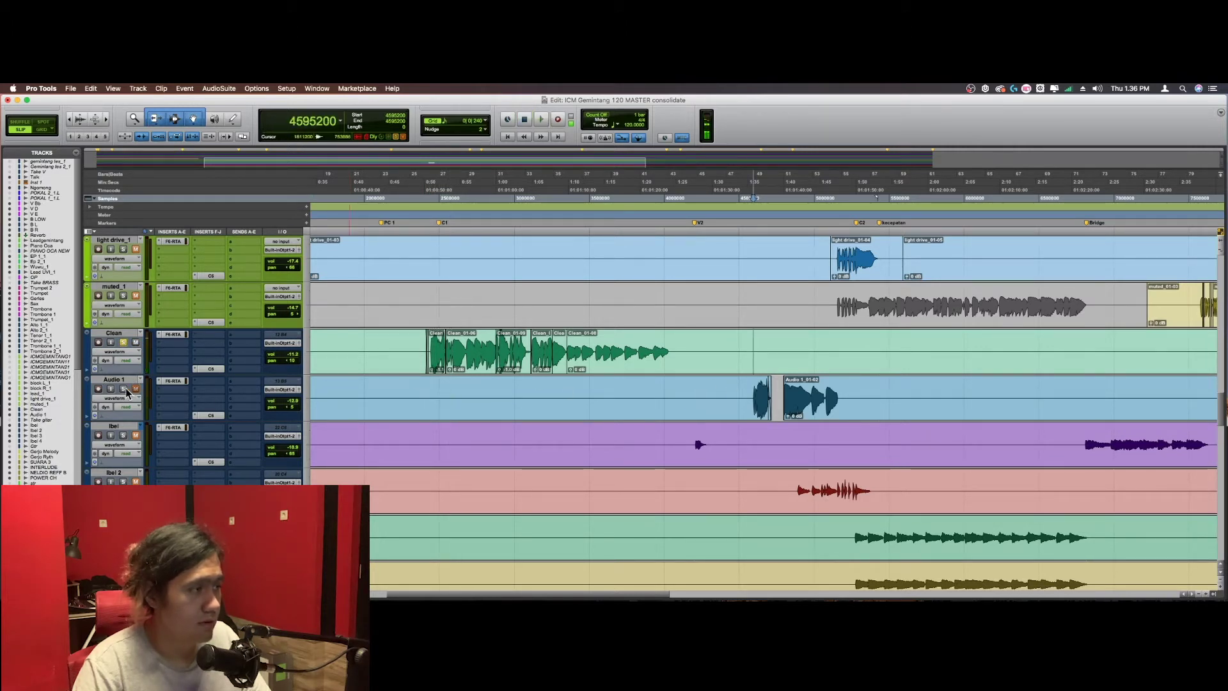
Step: Solo Audio 1, play its phrase between V2 and C2, and turn its solo off again
{"action": "left_click", "coordinate": [124, 388]}
{"action": "key", "text": "space"}
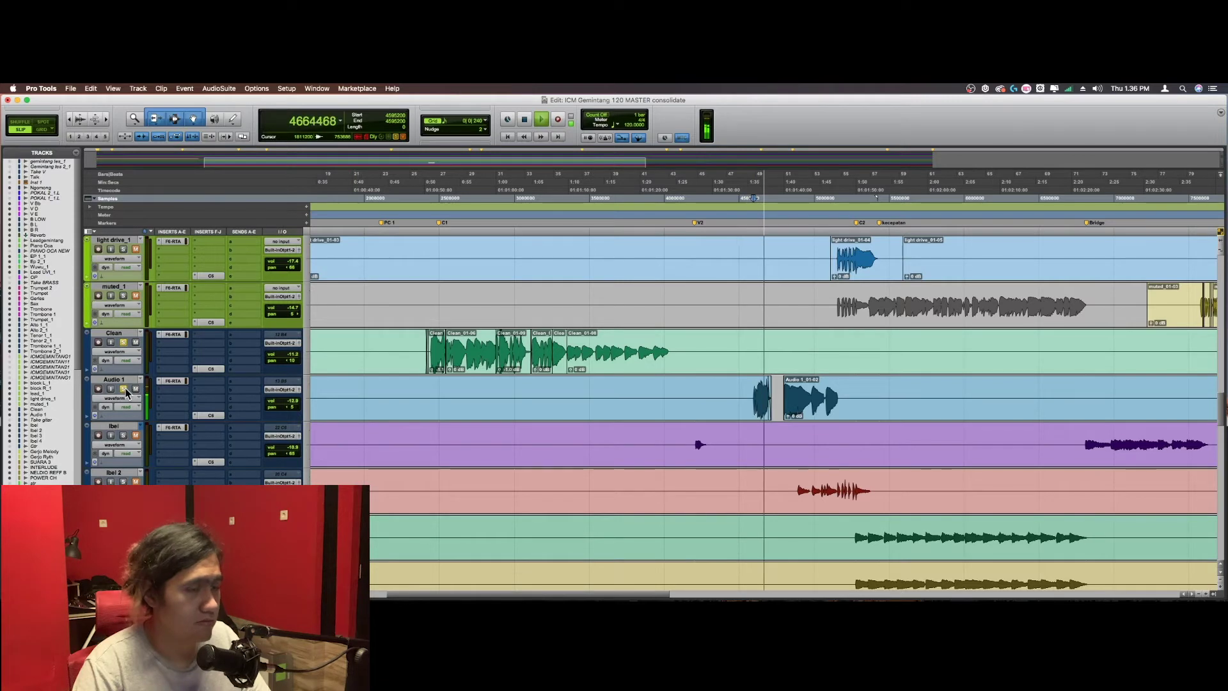
{"action": "key", "text": "space"}
{"action": "left_click", "coordinate": [124, 389]}
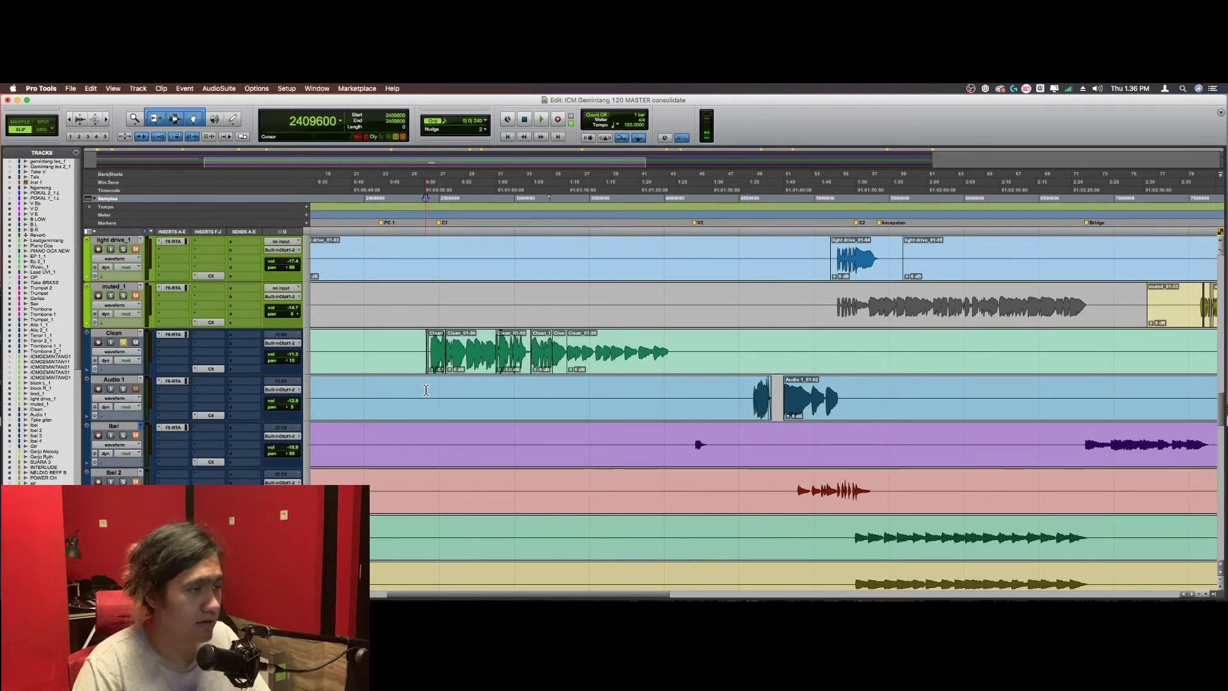
Step: Place the cursor at the start of the first Clean clip before C1 and play the soloed track from there
{"action": "scroll", "coordinate": [426, 389], "scroll_direction": "left", "scroll_amount": 2}
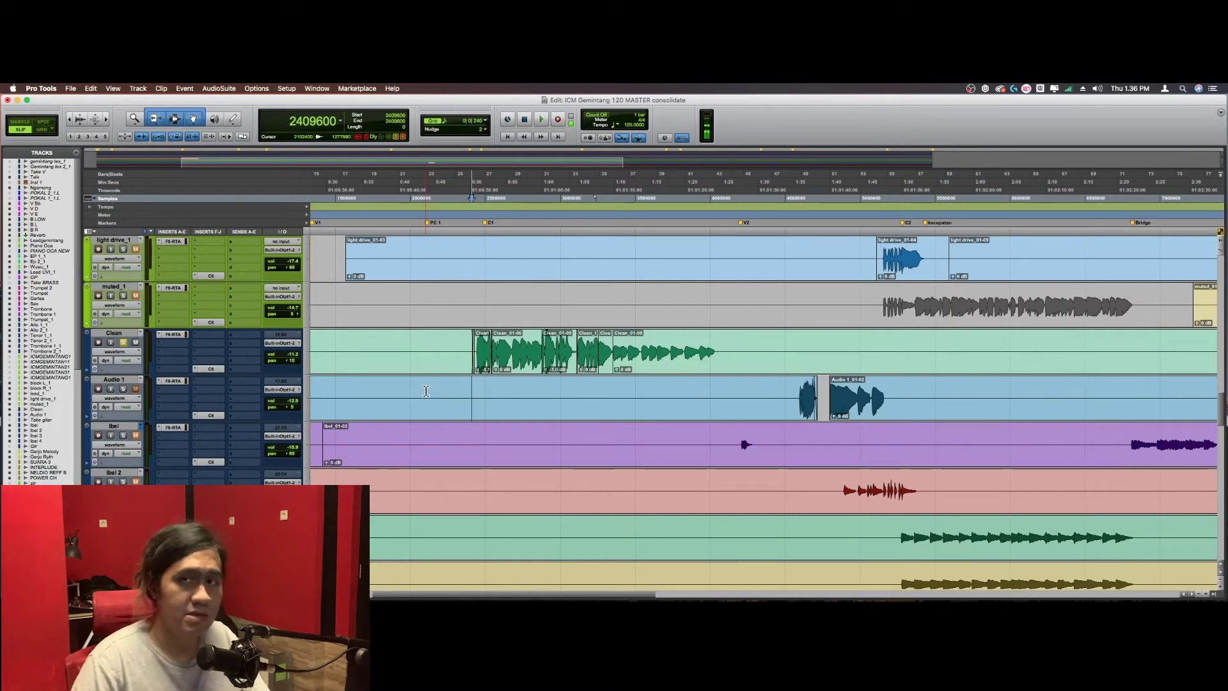
{"action": "scroll", "coordinate": [426, 391], "scroll_direction": "right", "scroll_amount": 1}
{"action": "left_click", "coordinate": [449, 393]}
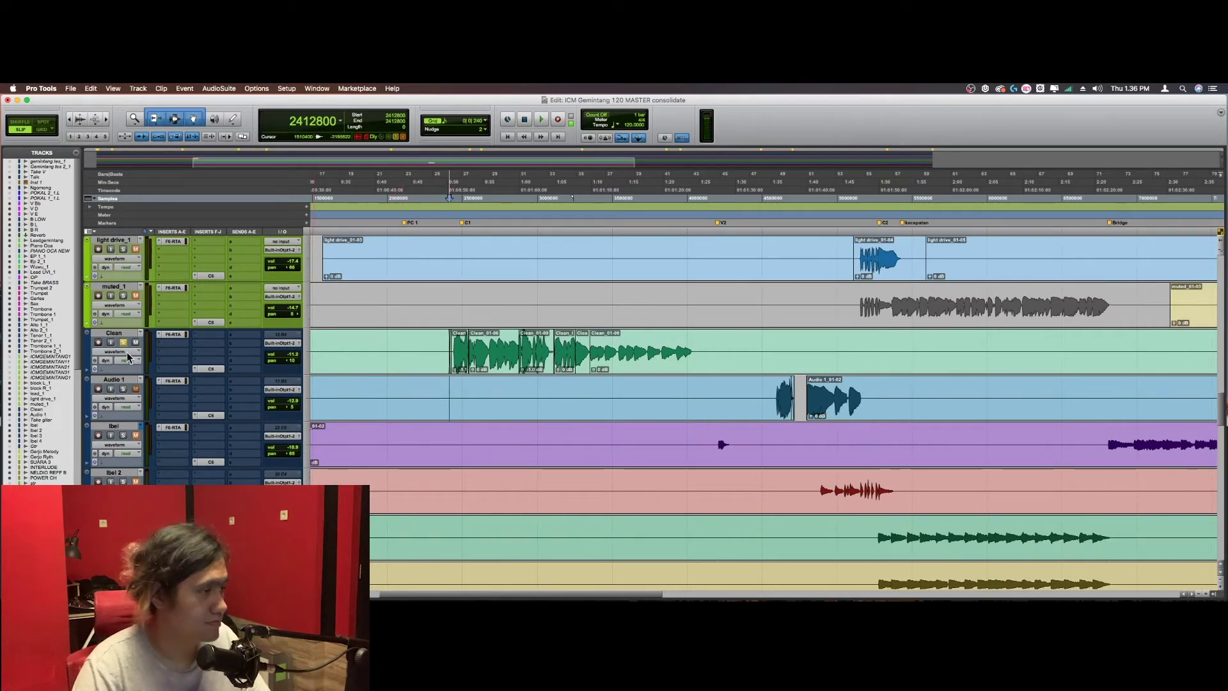
{"action": "scroll", "coordinate": [191, 358], "scroll_direction": "up", "scroll_amount": 1}
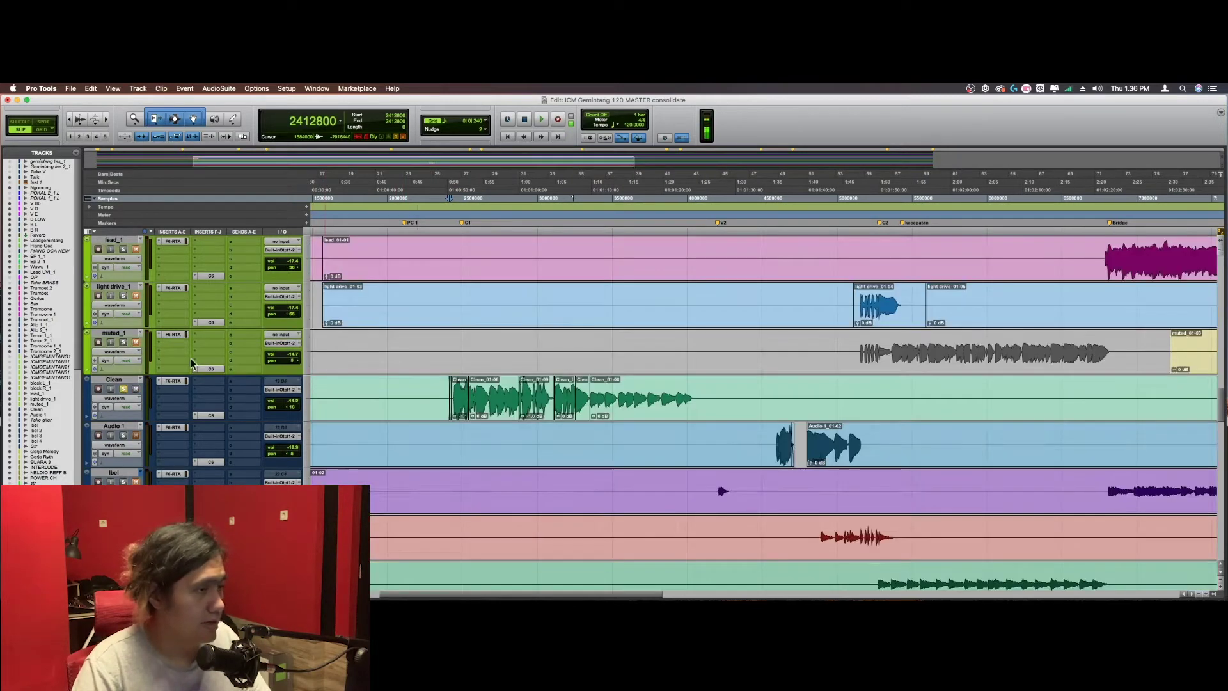
{"action": "scroll", "coordinate": [425, 380], "scroll_direction": "up", "scroll_amount": 3}
{"action": "scroll", "coordinate": [425, 379], "scroll_direction": "down", "scroll_amount": 2}
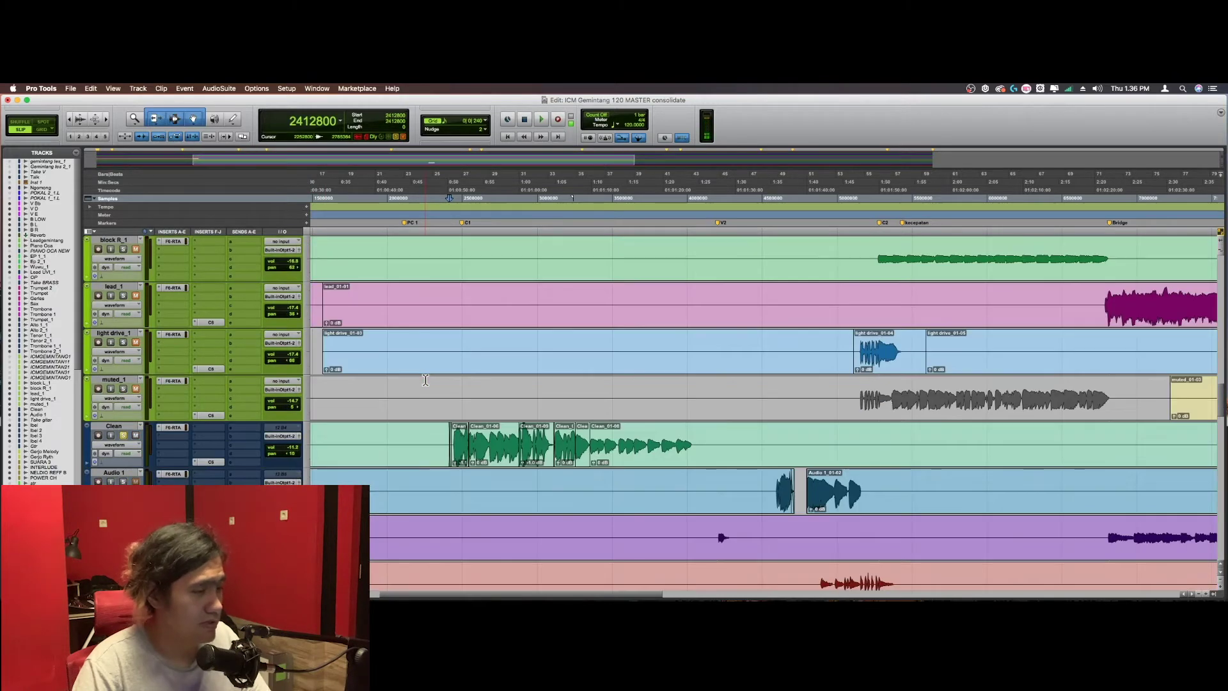
{"action": "key", "text": "space"}
Step: Follow the Clean clips in a closer timeline view during playback, place the cursor at about bar 31, and stop
{"action": "scroll", "coordinate": [448, 396], "scroll_direction": "left", "scroll_amount": 10}
{"action": "scroll", "coordinate": [489, 415], "scroll_direction": "down", "scroll_amount": 1}
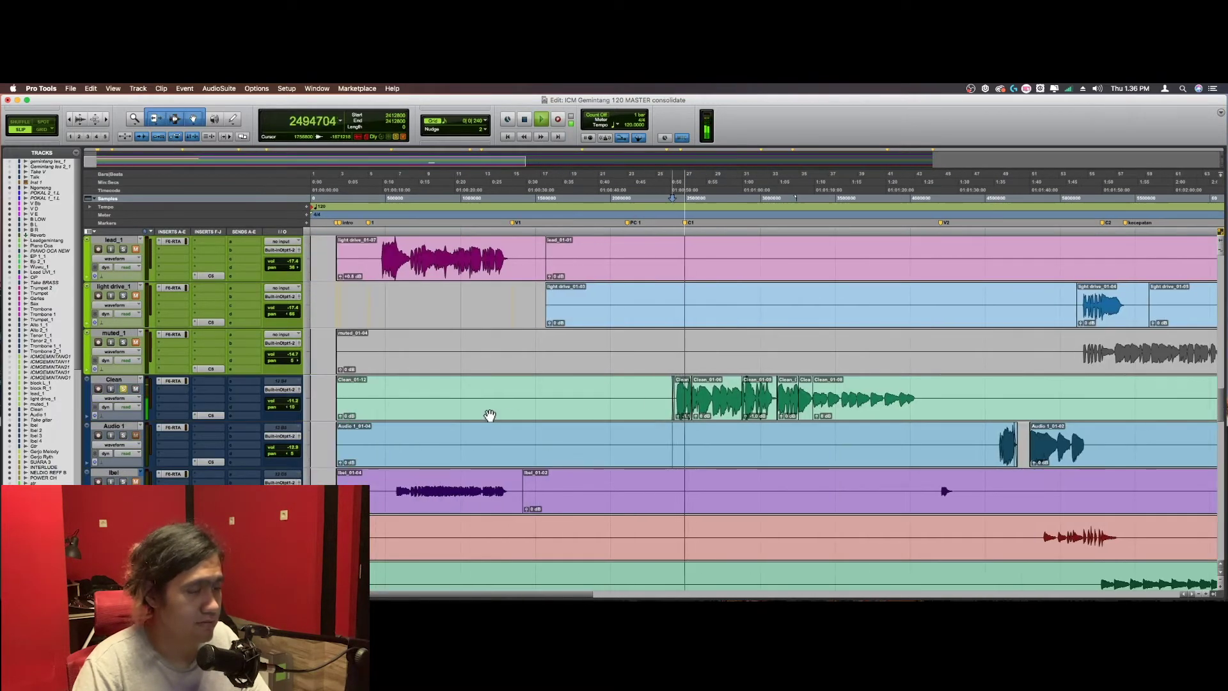
{"action": "scroll", "coordinate": [489, 416], "scroll_direction": "right", "scroll_amount": 5}
{"action": "left_click", "coordinate": [606, 437]}
{"action": "key", "text": "super+bracketright"}
{"action": "scroll", "coordinate": [606, 437], "scroll_direction": "right", "scroll_amount": 5}
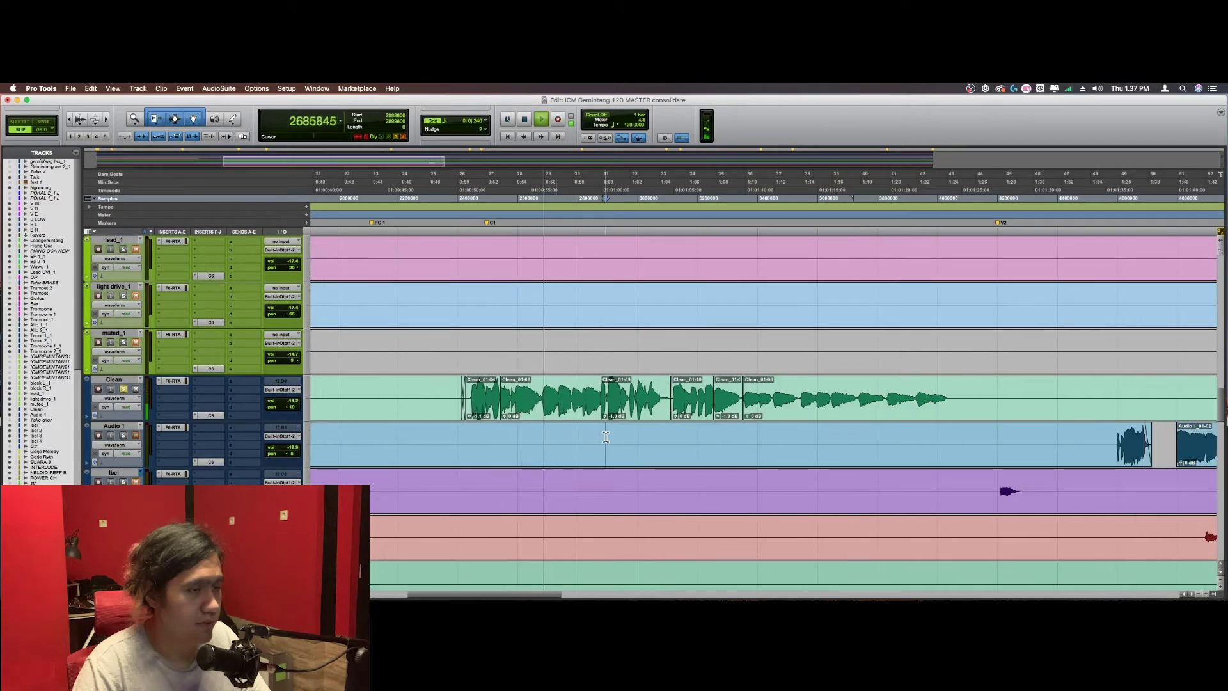
{"action": "key", "text": "space"}
Step: Examine the clip splits and waveform levels on the Clean track around C1 at close and wider range
{"action": "key", "text": "super+bracketright"}
{"action": "left_click", "coordinate": [506, 431]}
{"action": "key", "text": "super+bracketright"}
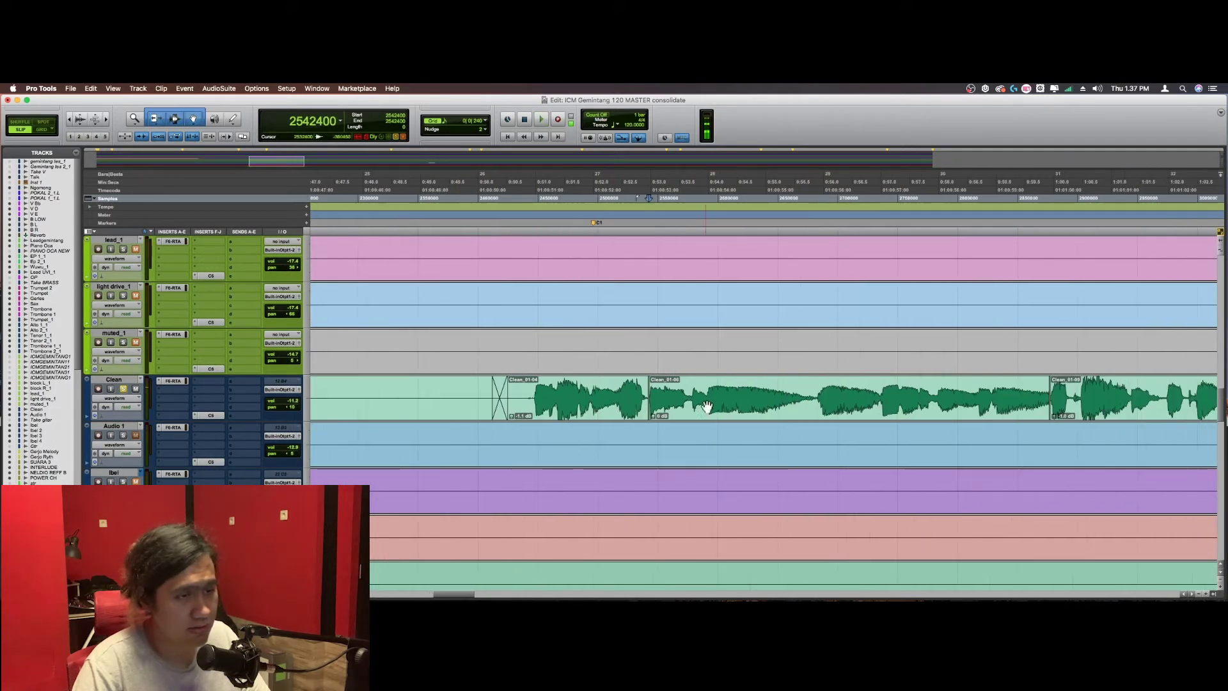
{"action": "key", "text": "super+bracketleft"}
{"action": "scroll", "coordinate": [598, 425], "scroll_direction": "right", "scroll_amount": 5}
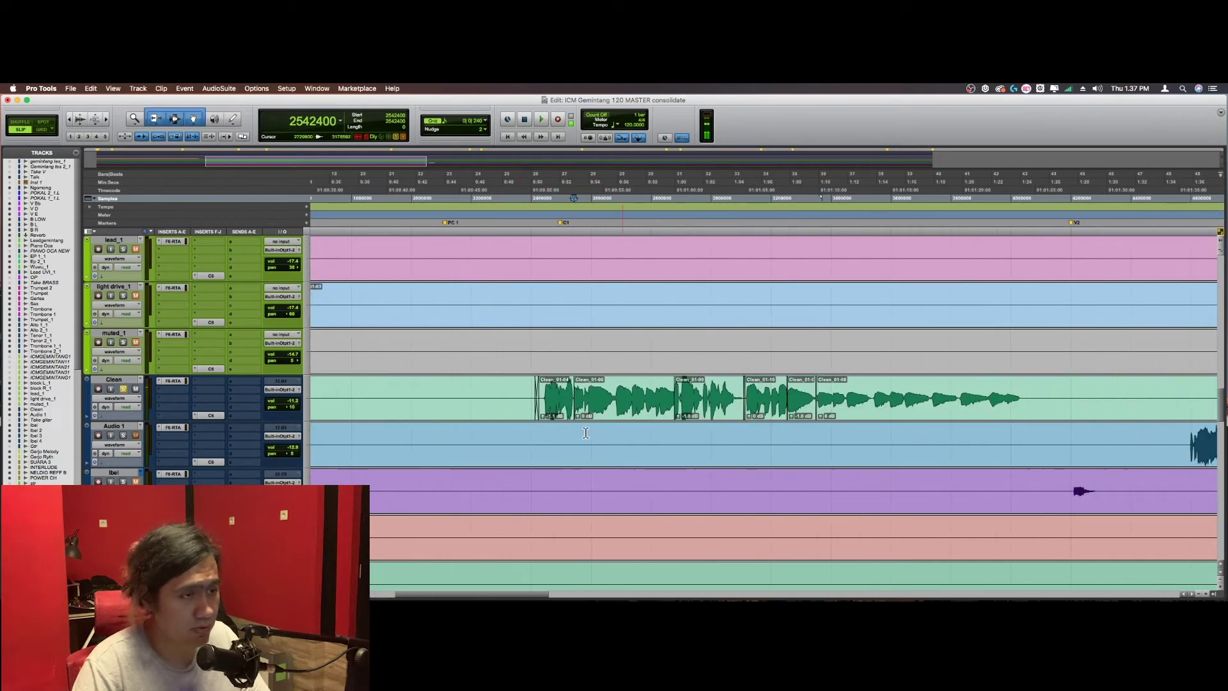
{"action": "key", "text": "super+bracketright"}
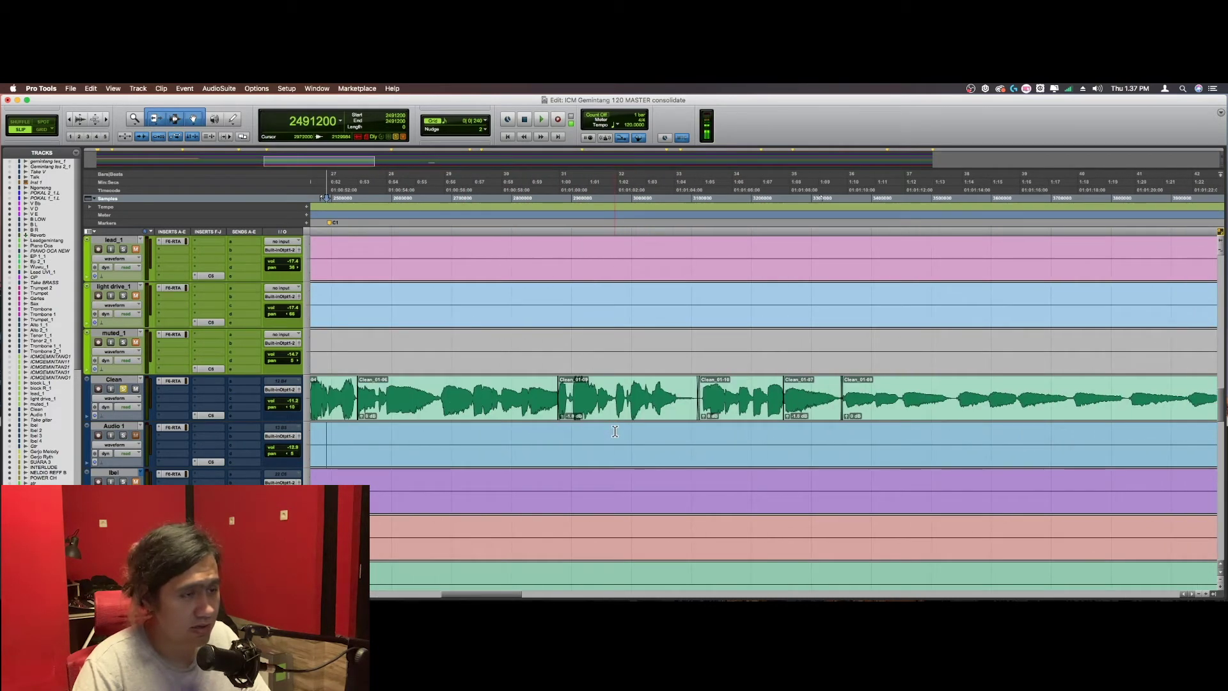
{"action": "key", "text": "super+bracketleft"}
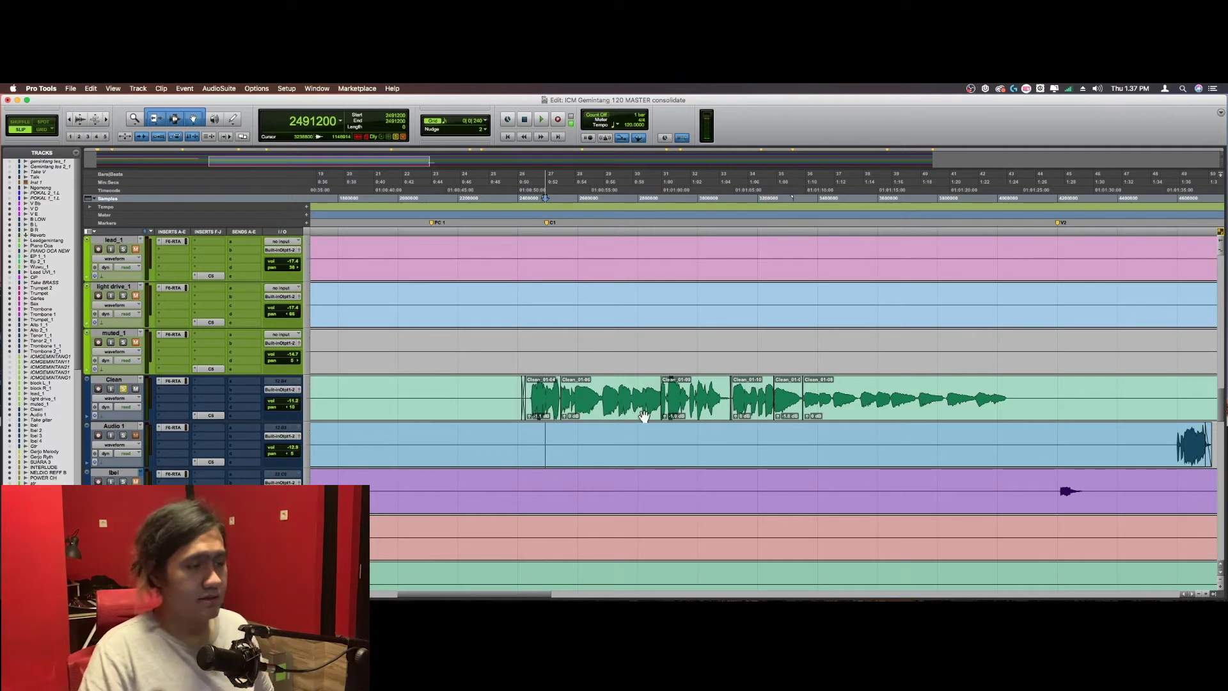
Step: Play the Clean track from the first notes just before C1, and stop playback
{"action": "left_click", "coordinate": [530, 432]}
{"action": "key", "text": "space"}
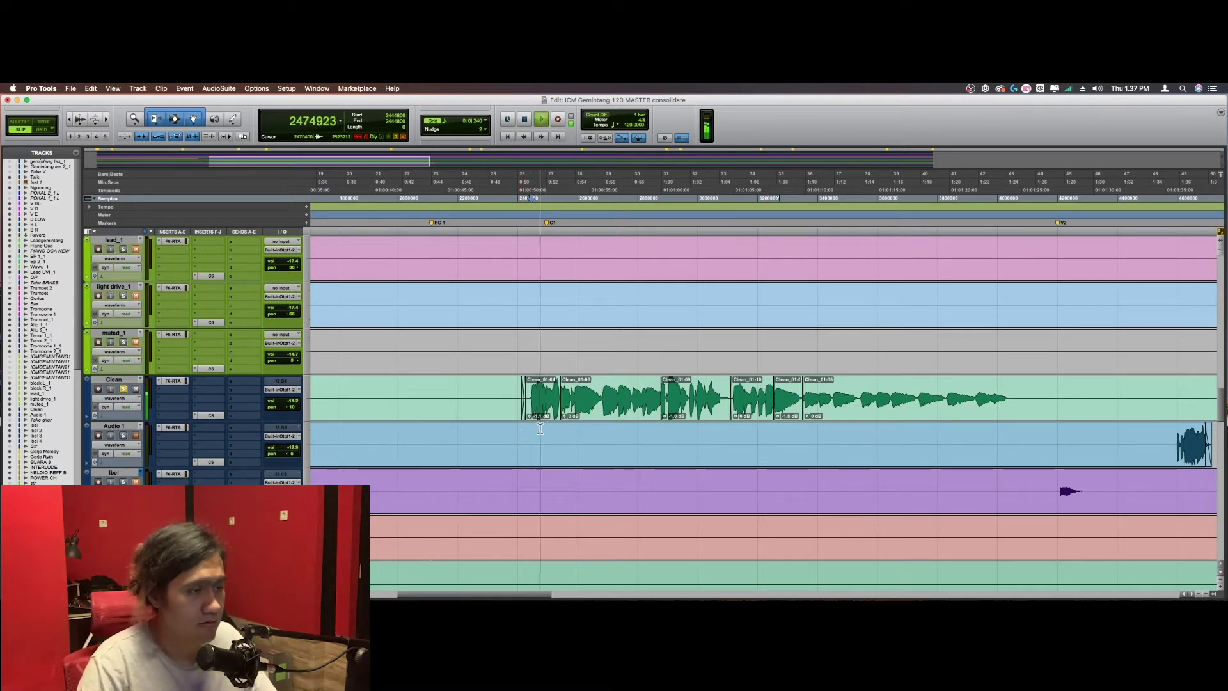
{"action": "key", "text": "space"}
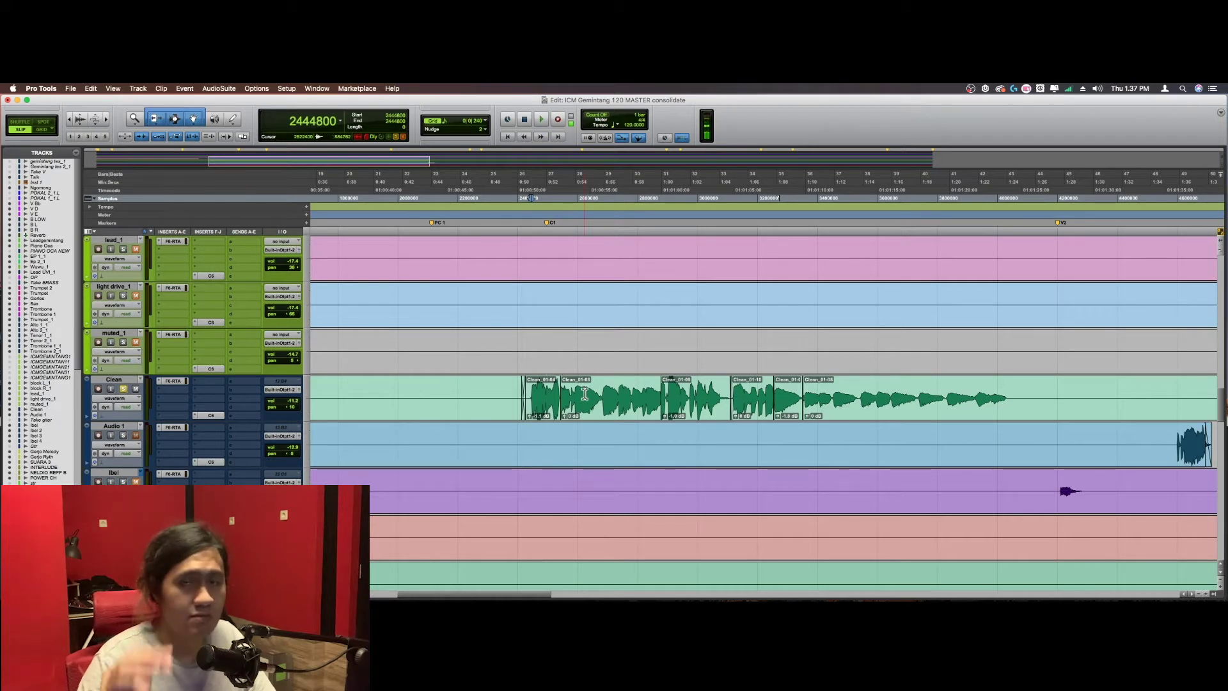
Step: Return the cursor to the start of Clean's first phrase and open the track's F6-RTA equalizer over the middle of the timeline
{"action": "left_click", "coordinate": [526, 442]}
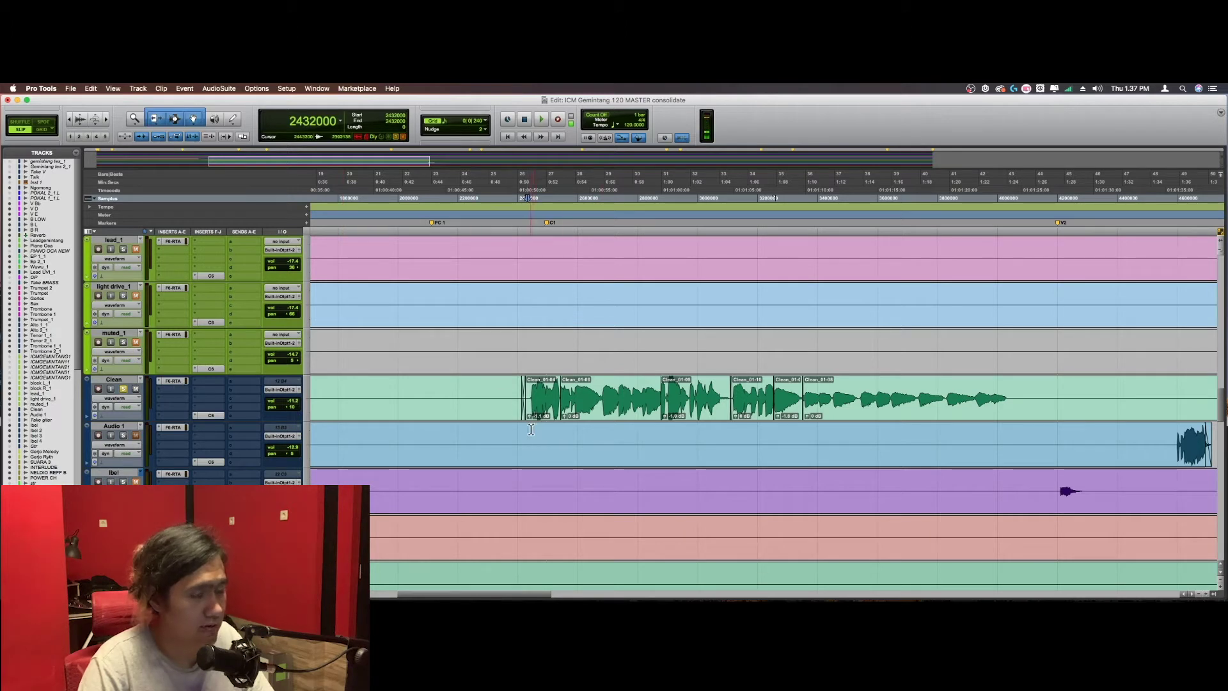
{"action": "left_click", "coordinate": [530, 430]}
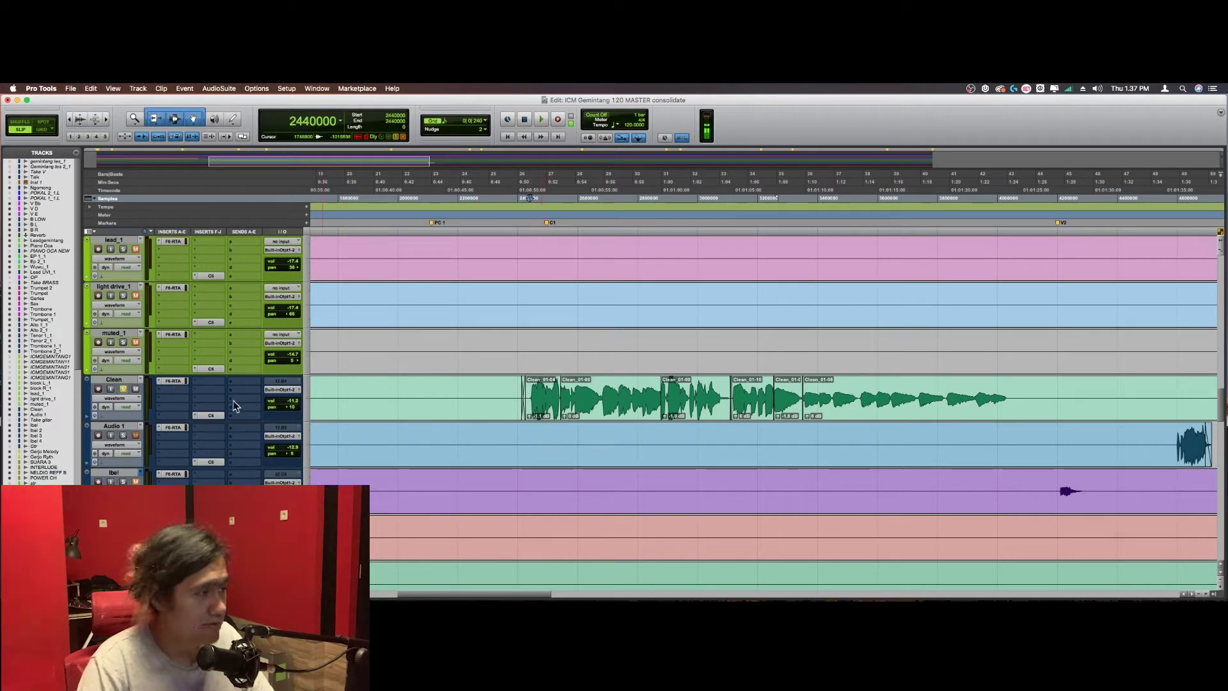
{"action": "left_click", "coordinate": [174, 380]}
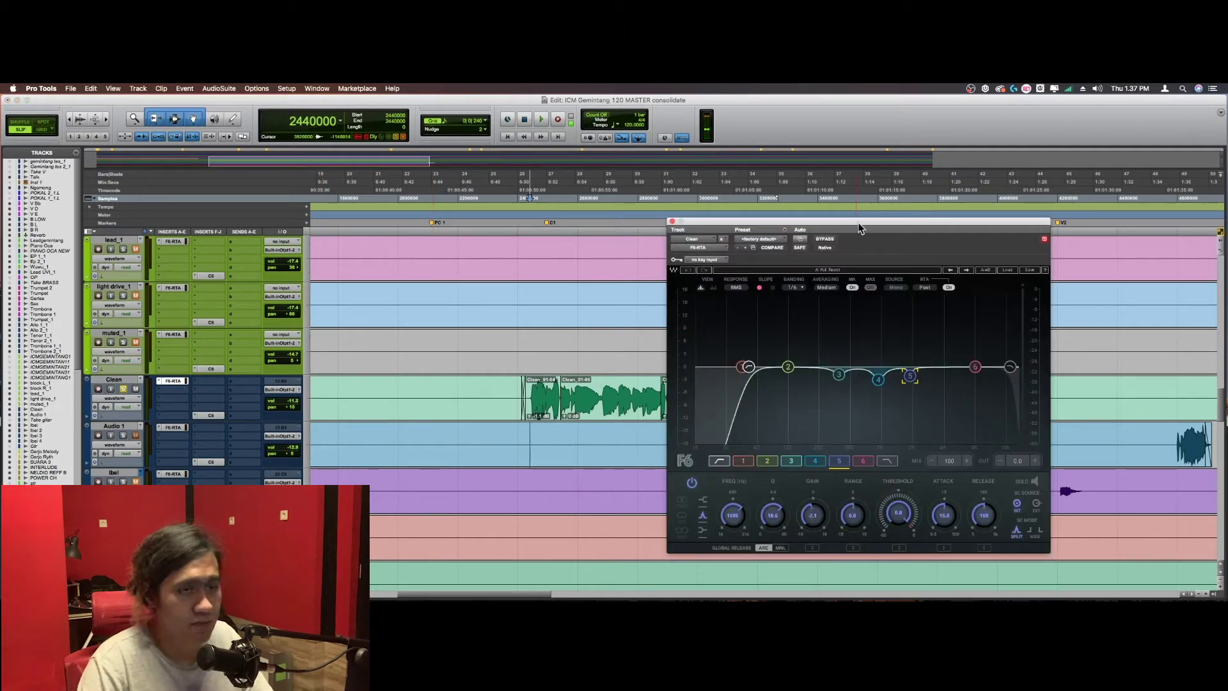
{"action": "left_click_drag", "start_coordinate": [859, 228], "coordinate": [623, 170]}
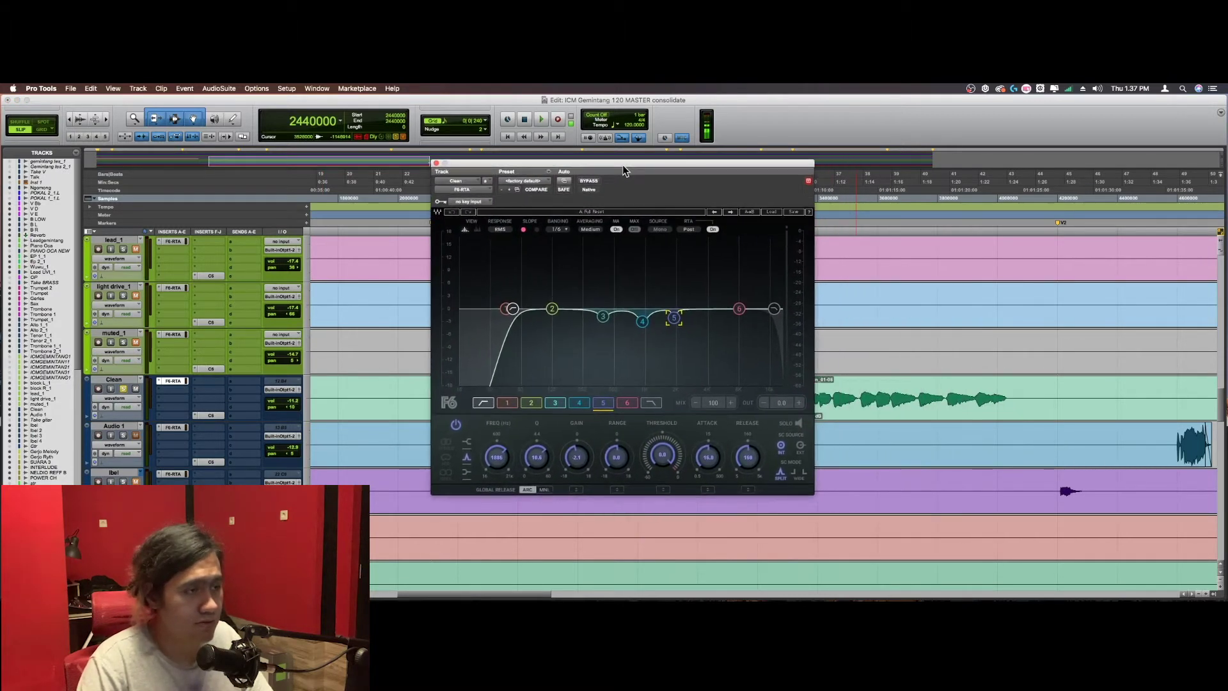
Step: Select the low-cut band in Clean's F6-RTA and play the track to watch its spectrum, stopping after a few bars
{"action": "left_click", "coordinate": [512, 311]}
{"action": "key", "text": "space"}
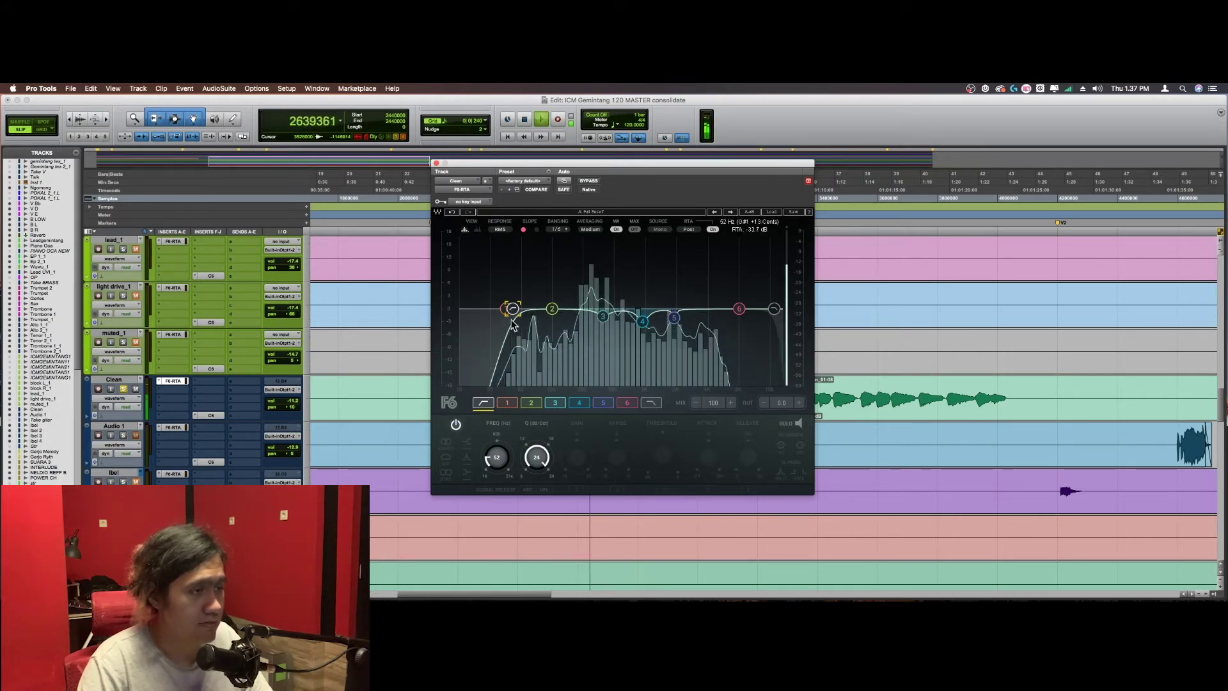
{"action": "key", "text": "space"}
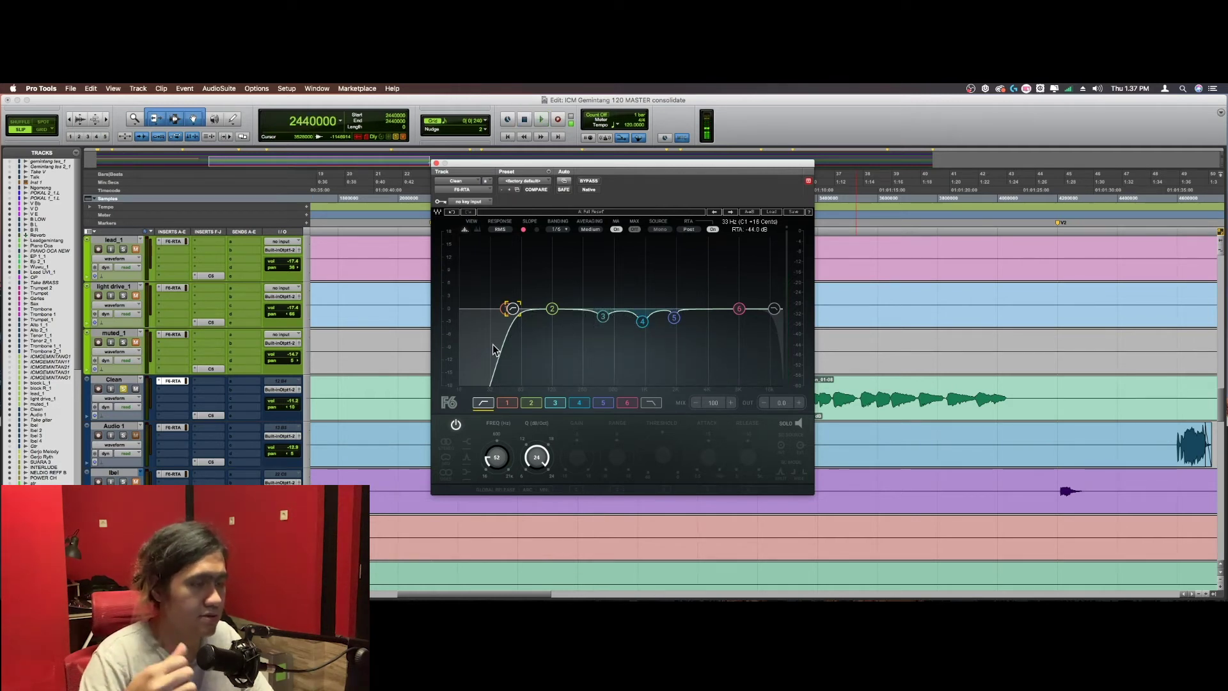
Step: Boost band 3 of Clean's F6-RTA during playback to hear its frequency, then restore its slight cut and play the phrase again
{"action": "left_click", "coordinate": [602, 317]}
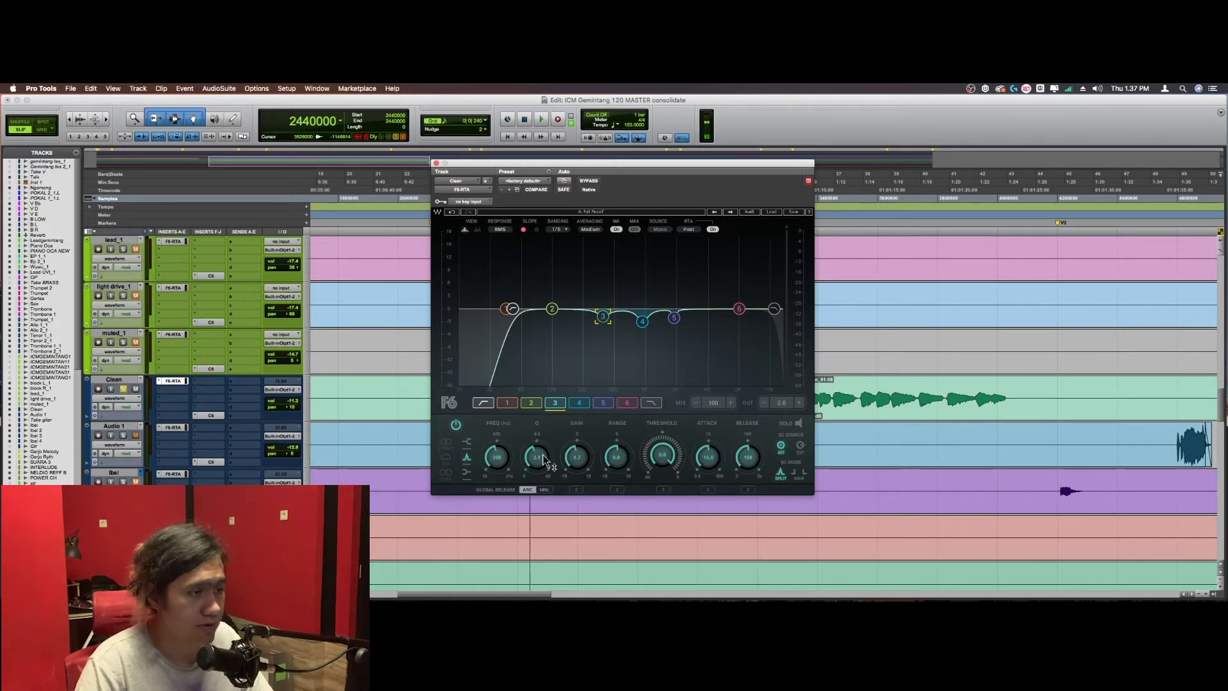
{"action": "key", "text": "space"}
{"action": "scroll", "coordinate": [579, 457], "scroll_direction": "up", "scroll_amount": 10}
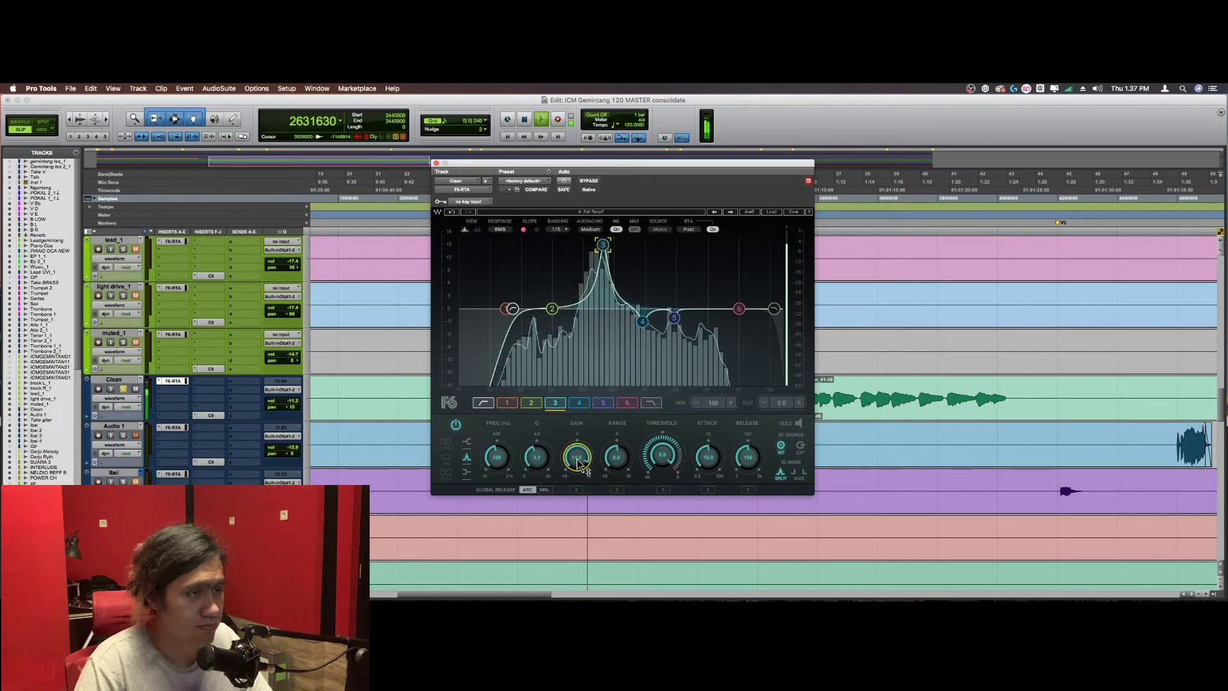
{"action": "scroll", "coordinate": [579, 458], "scroll_direction": "down", "scroll_amount": 3}
{"action": "key", "text": "space"}
{"action": "scroll", "coordinate": [584, 458], "scroll_direction": "down", "scroll_amount": 10}
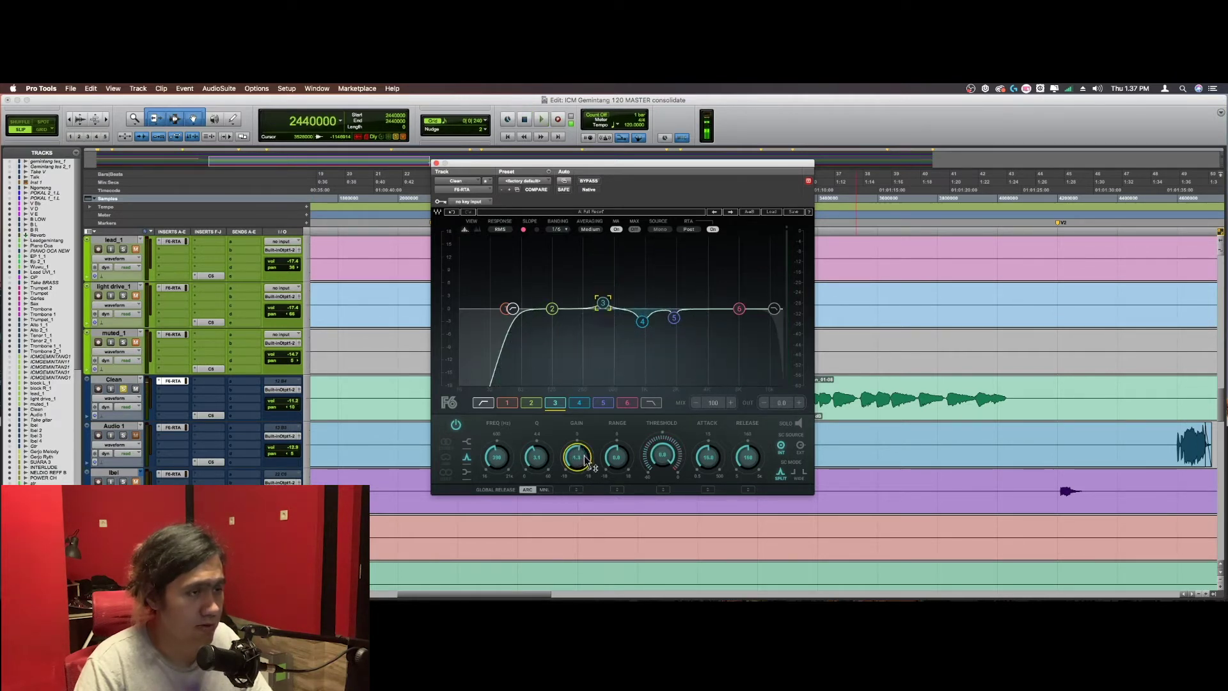
{"action": "key", "text": "space"}
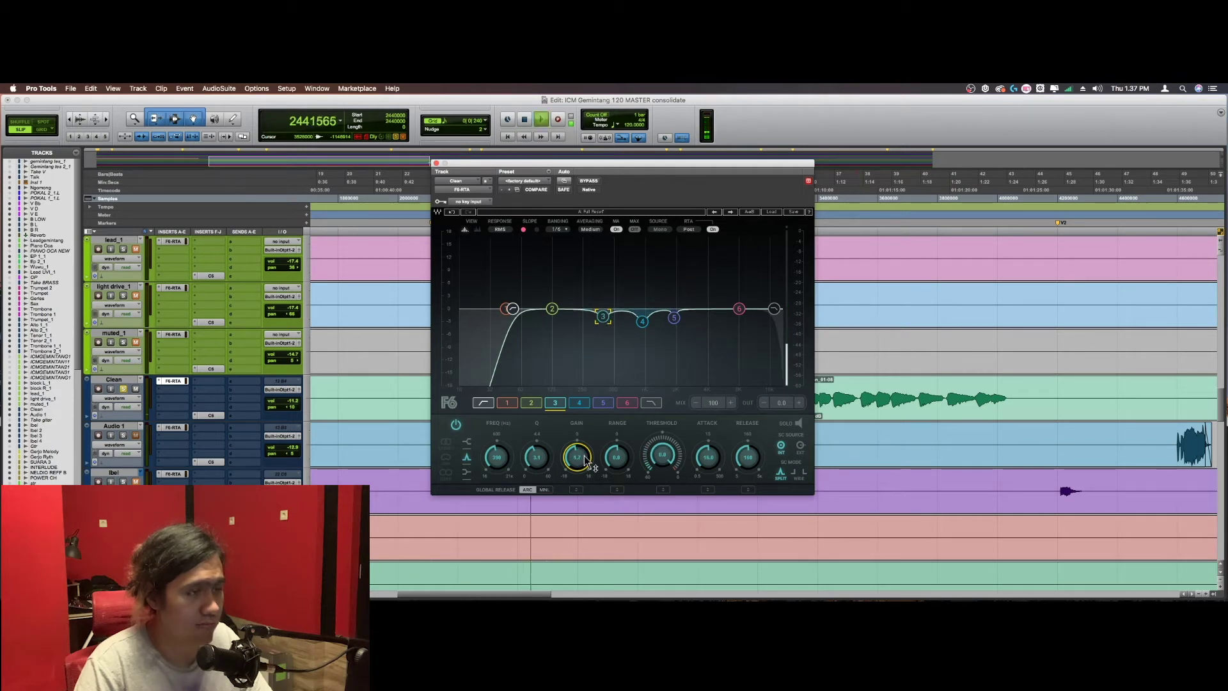
{"action": "key", "text": "space"}
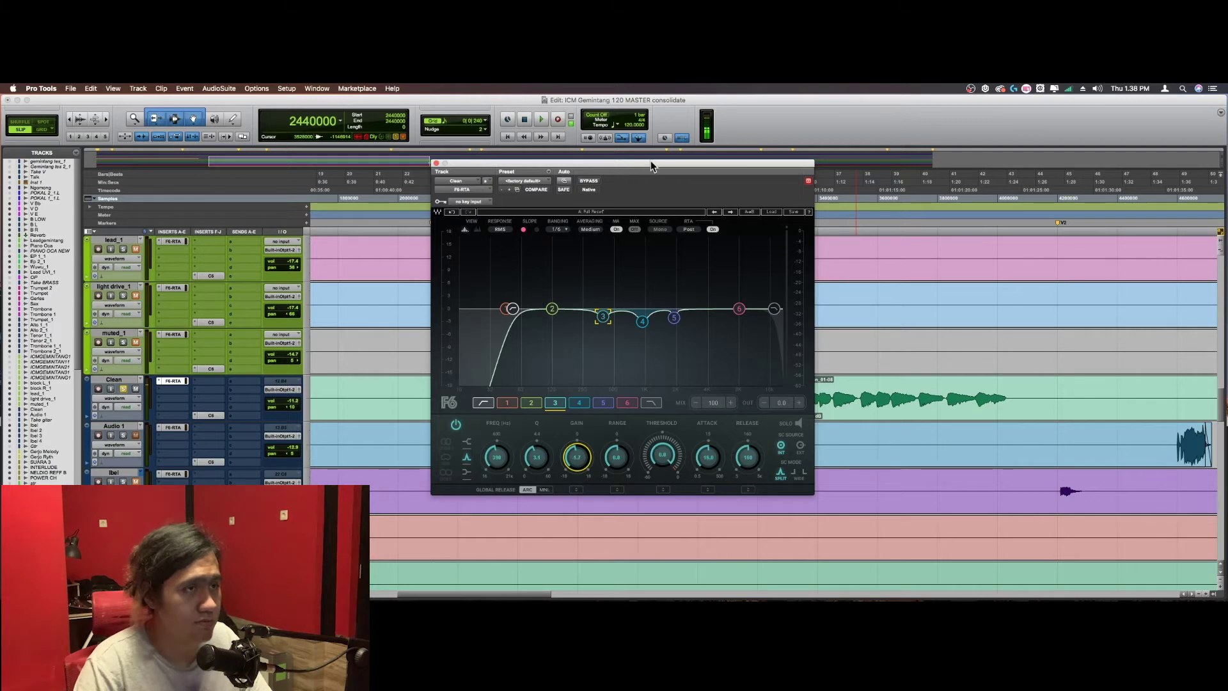
Step: Boost band 4 of Clean's F6-RTA during playback to hear its frequency, then stop and bring its gain back to a slight cut
{"action": "left_click_drag", "start_coordinate": [649, 164], "coordinate": [605, 199]}
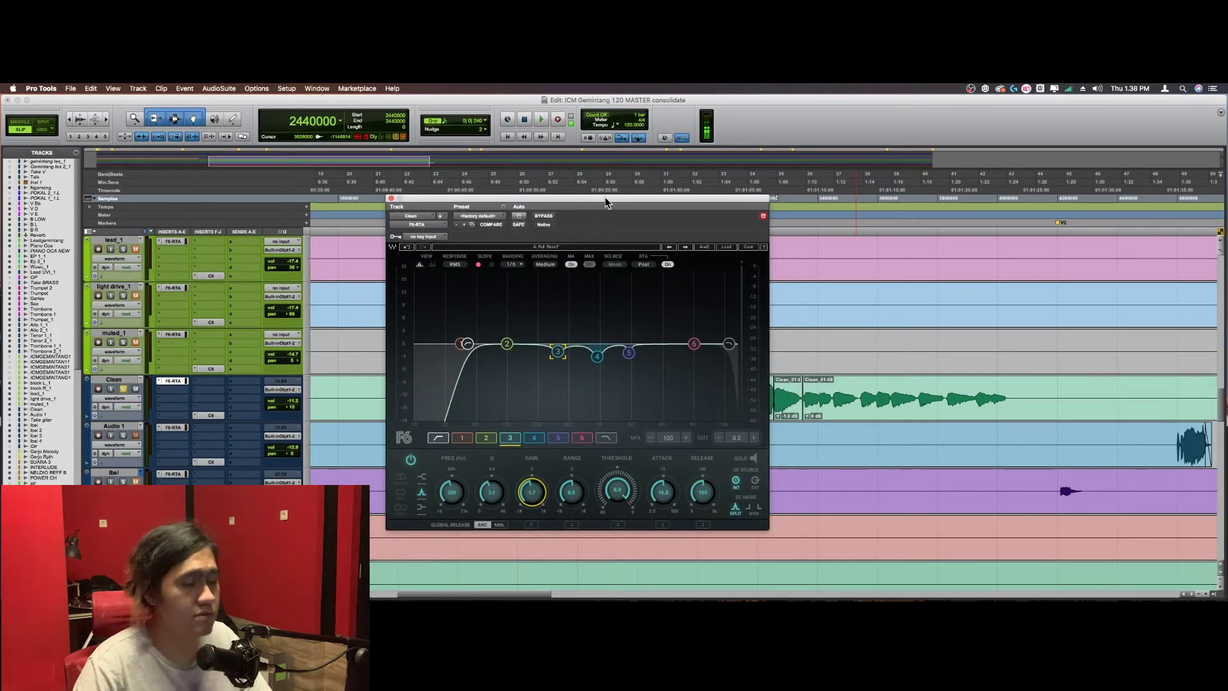
{"action": "left_click", "coordinate": [597, 357]}
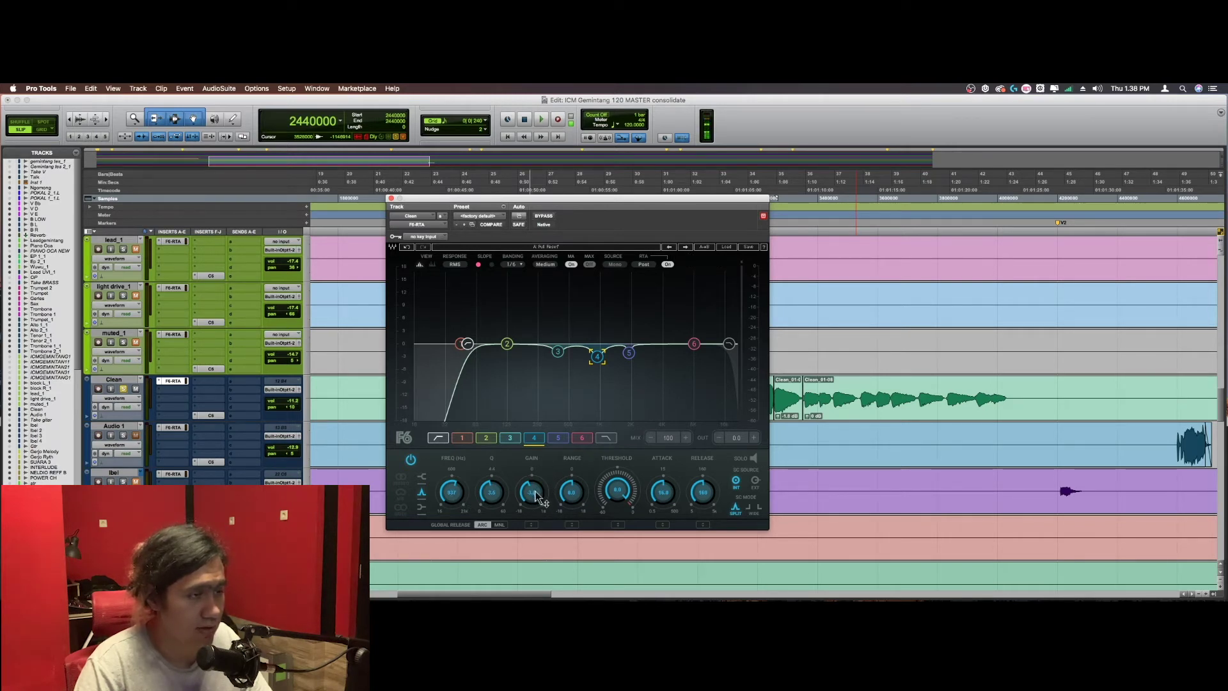
{"action": "key", "text": "space"}
{"action": "scroll", "coordinate": [534, 494], "scroll_direction": "up", "scroll_amount": 15}
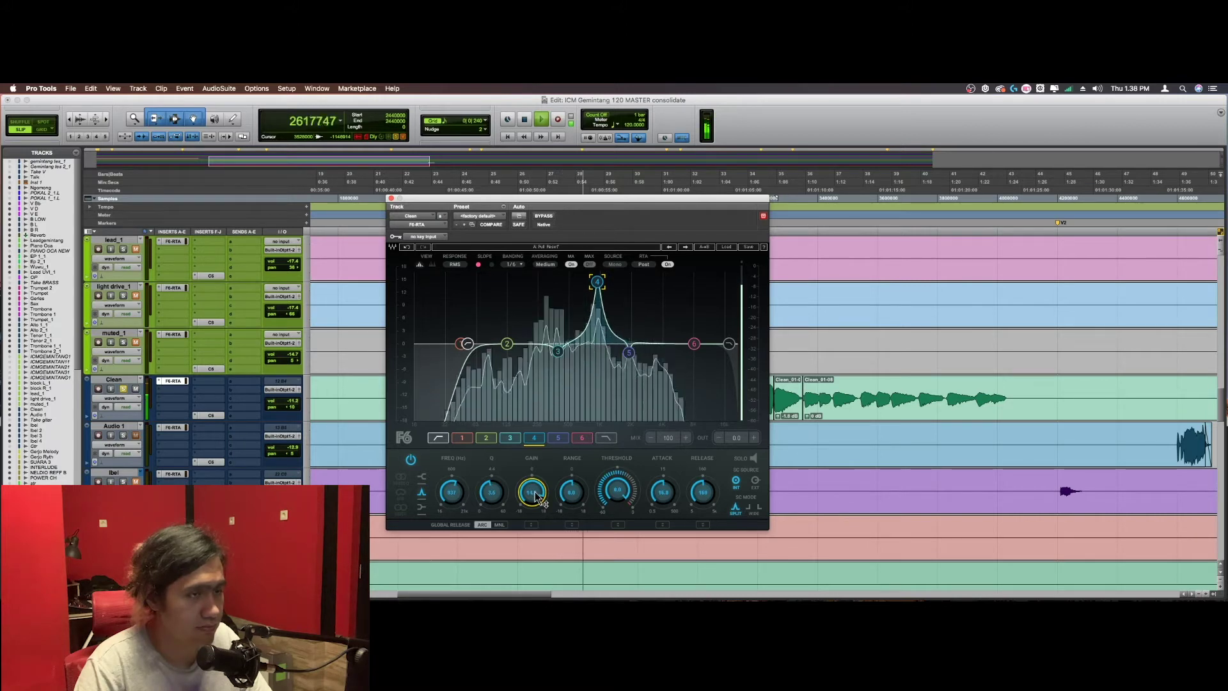
{"action": "key", "text": "space"}
{"action": "scroll", "coordinate": [534, 494], "scroll_direction": "down", "scroll_amount": 12}
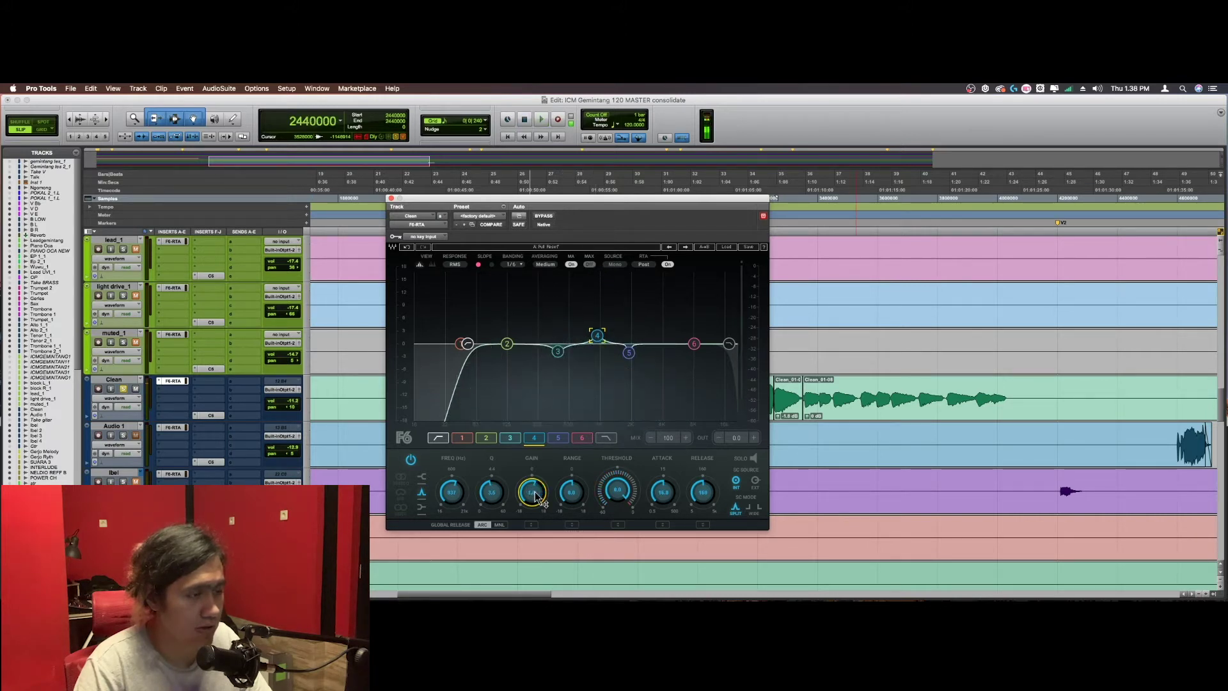
{"action": "scroll", "coordinate": [534, 494], "scroll_direction": "down", "scroll_amount": 4}
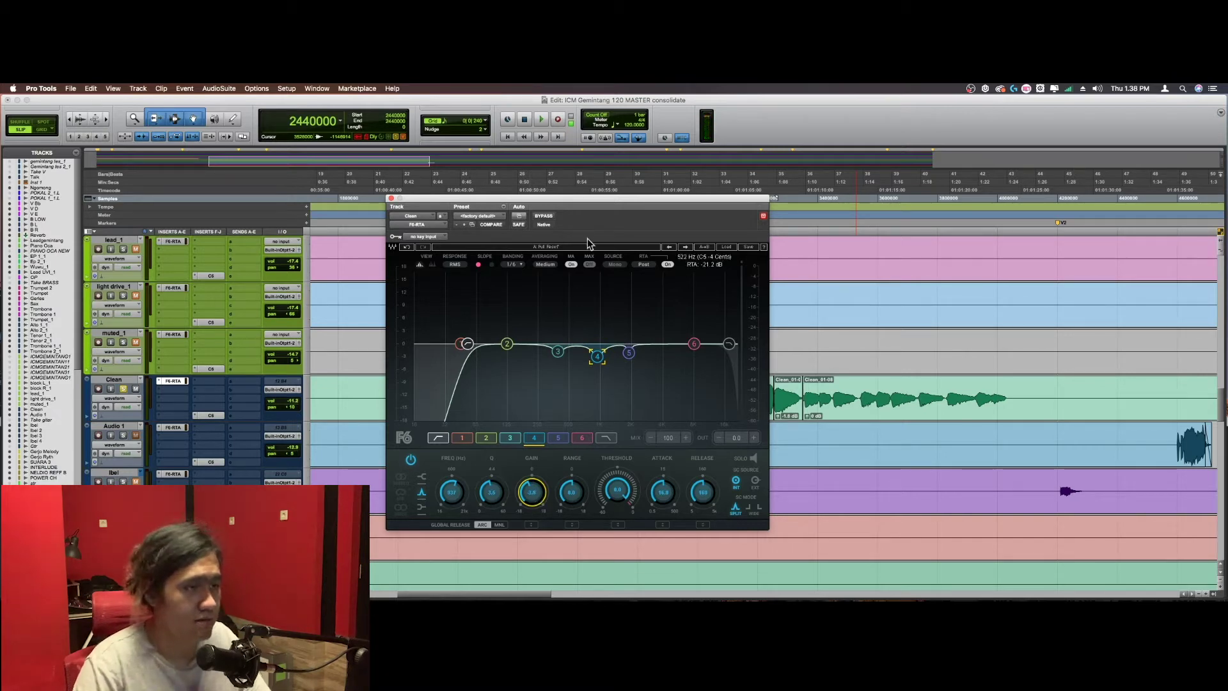
Step: Move the equalizer window clear of the C1 area and play the Clean phrase briefly with band 4 cut
{"action": "left_click_drag", "start_coordinate": [598, 201], "coordinate": [715, 159]}
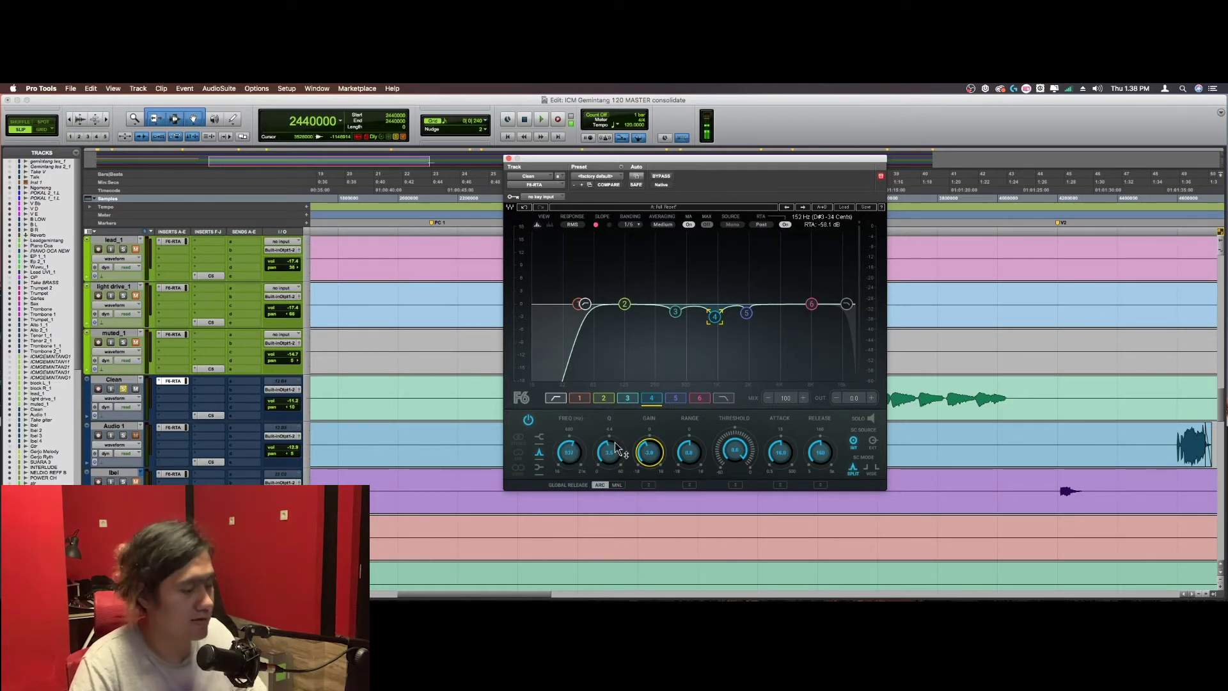
{"action": "key", "text": "space"}
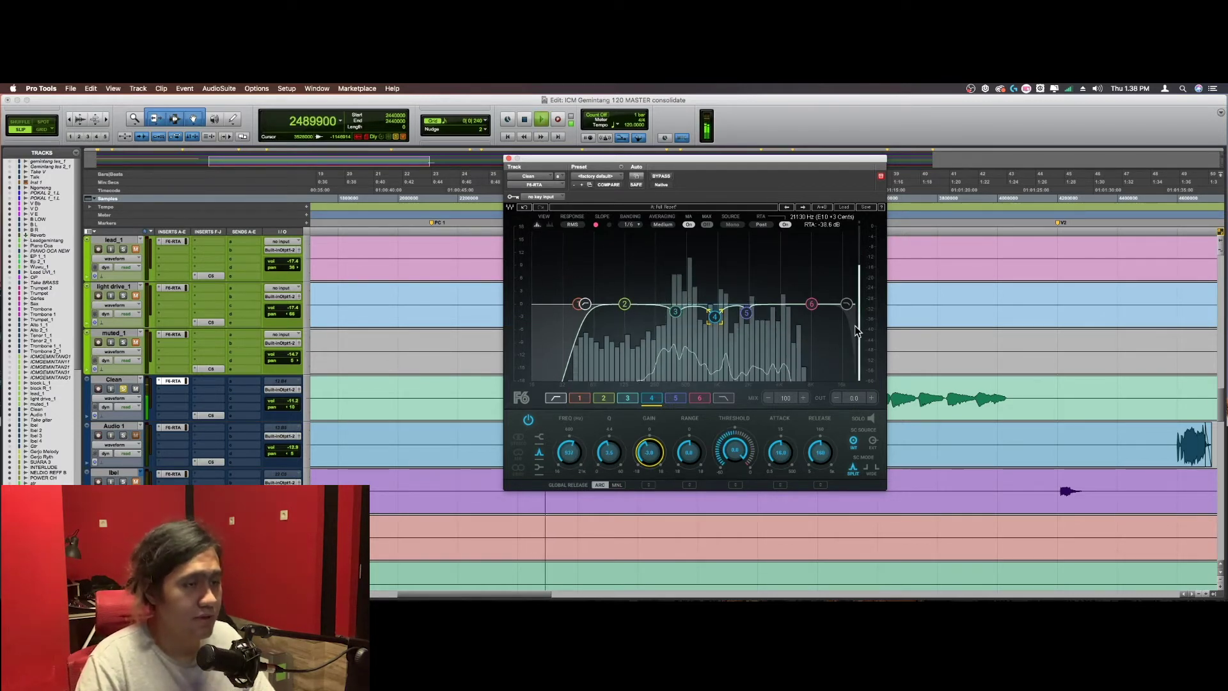
{"action": "key", "text": "space"}
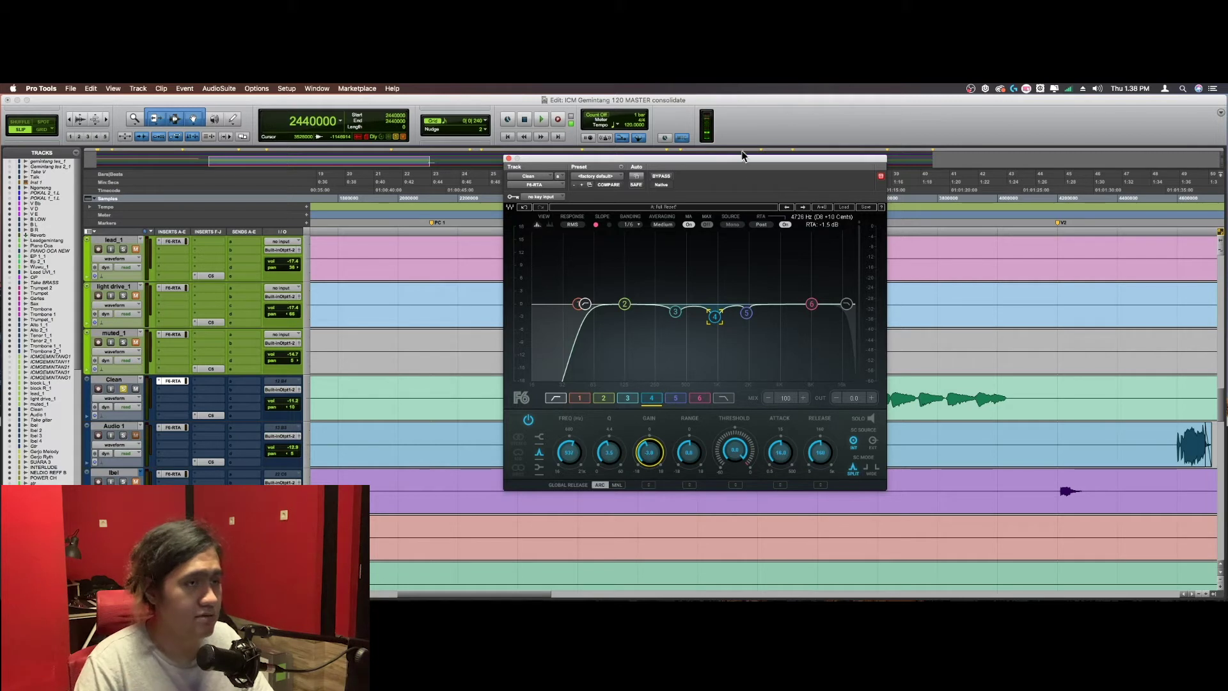
Step: Move the equalizer back over the middle of the timeline, play the Clean phrase and select band 5 before stopping
{"action": "left_click_drag", "start_coordinate": [742, 159], "coordinate": [616, 134]}
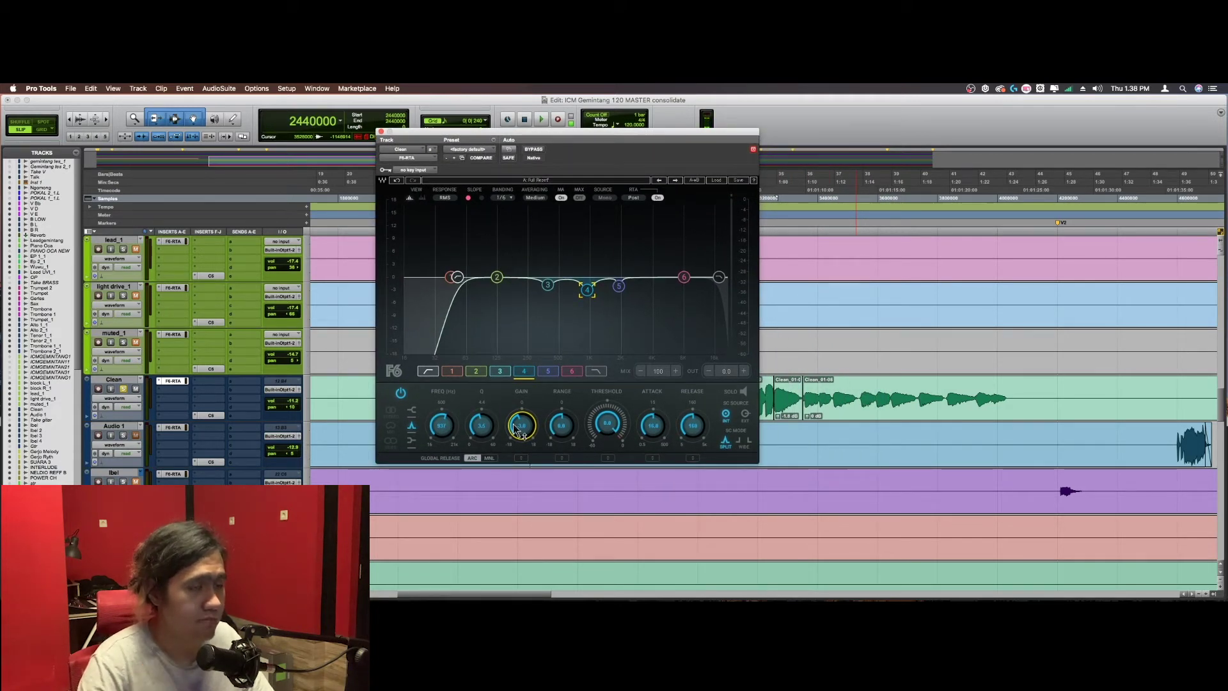
{"action": "key", "text": "space"}
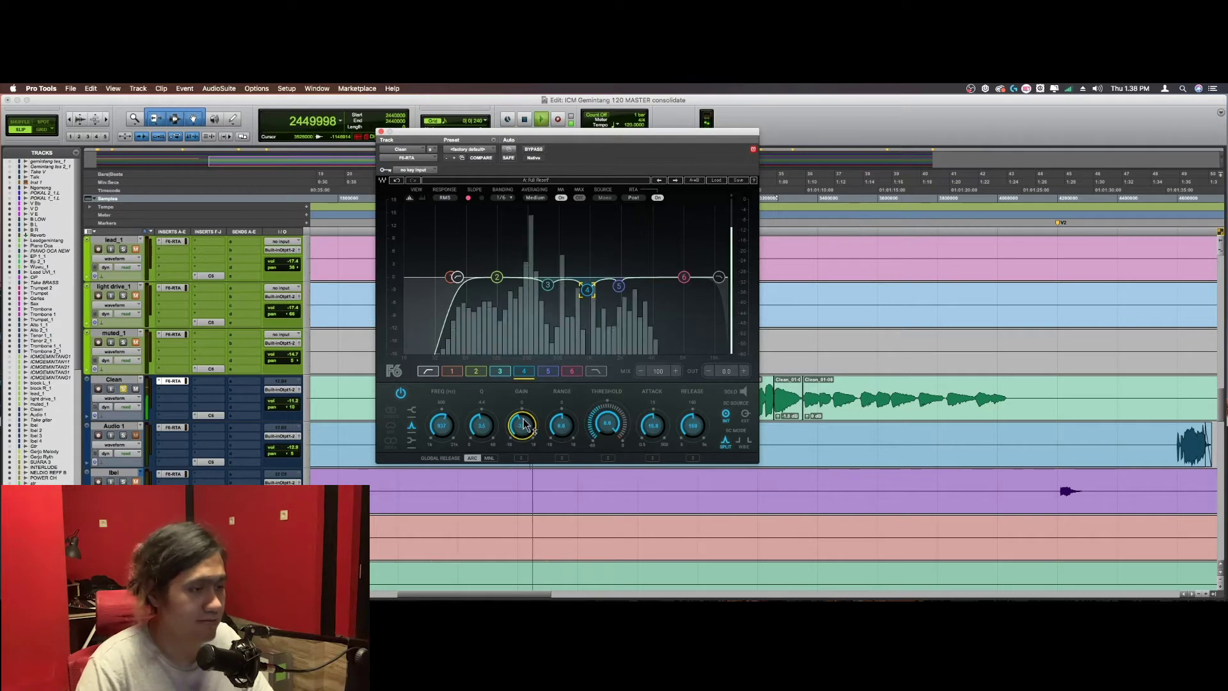
{"action": "left_click", "coordinate": [619, 286]}
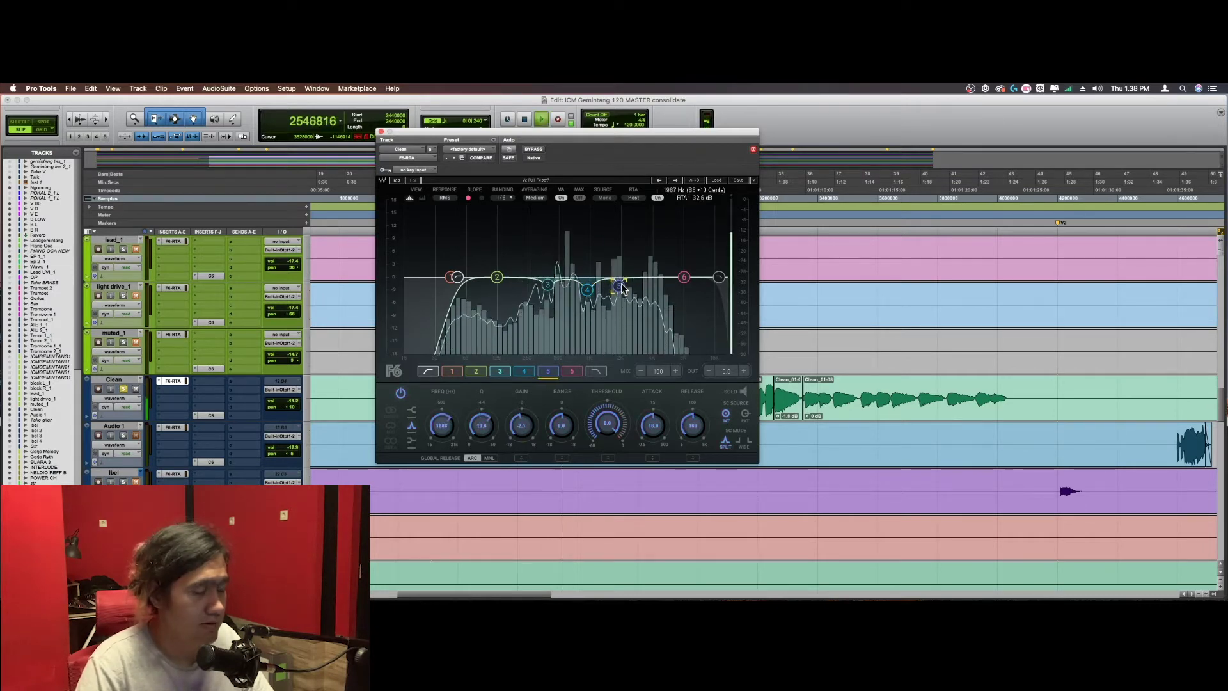
{"action": "key", "text": "space"}
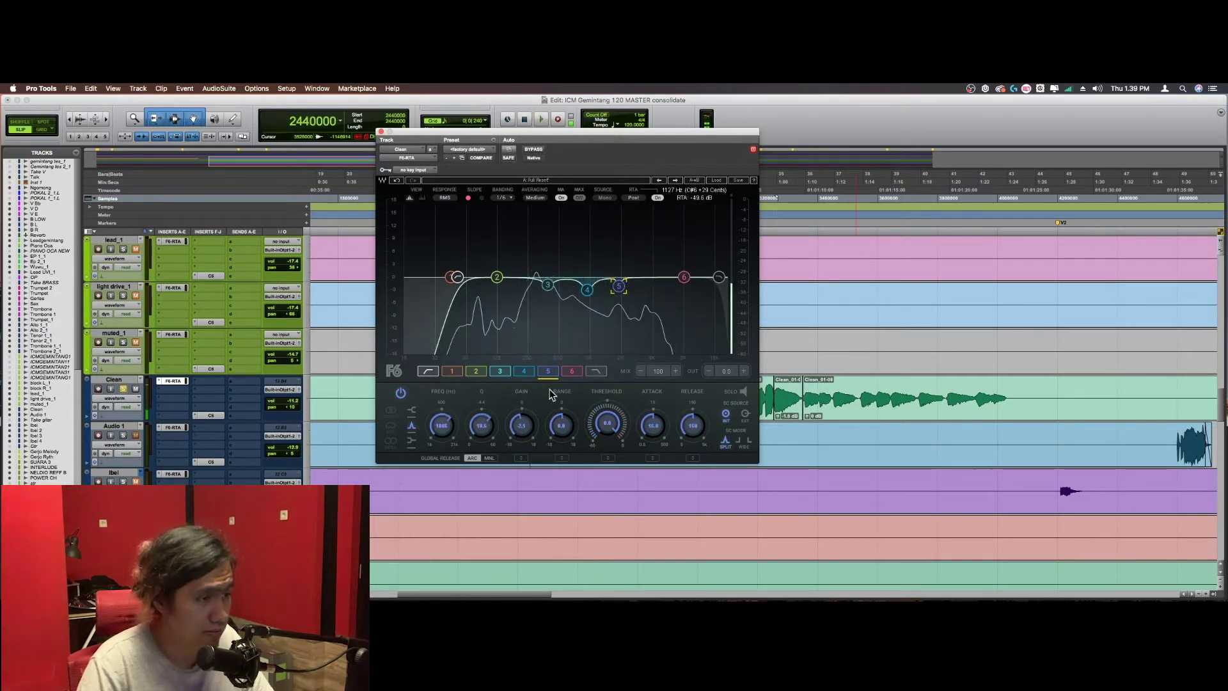
Step: Raise band 5's gain to a sharp, narrow peak during playback and audition the Clean phrase twice with the boost
{"action": "key", "text": "space"}
{"action": "scroll", "coordinate": [521, 426], "scroll_direction": "up", "scroll_amount": 5}
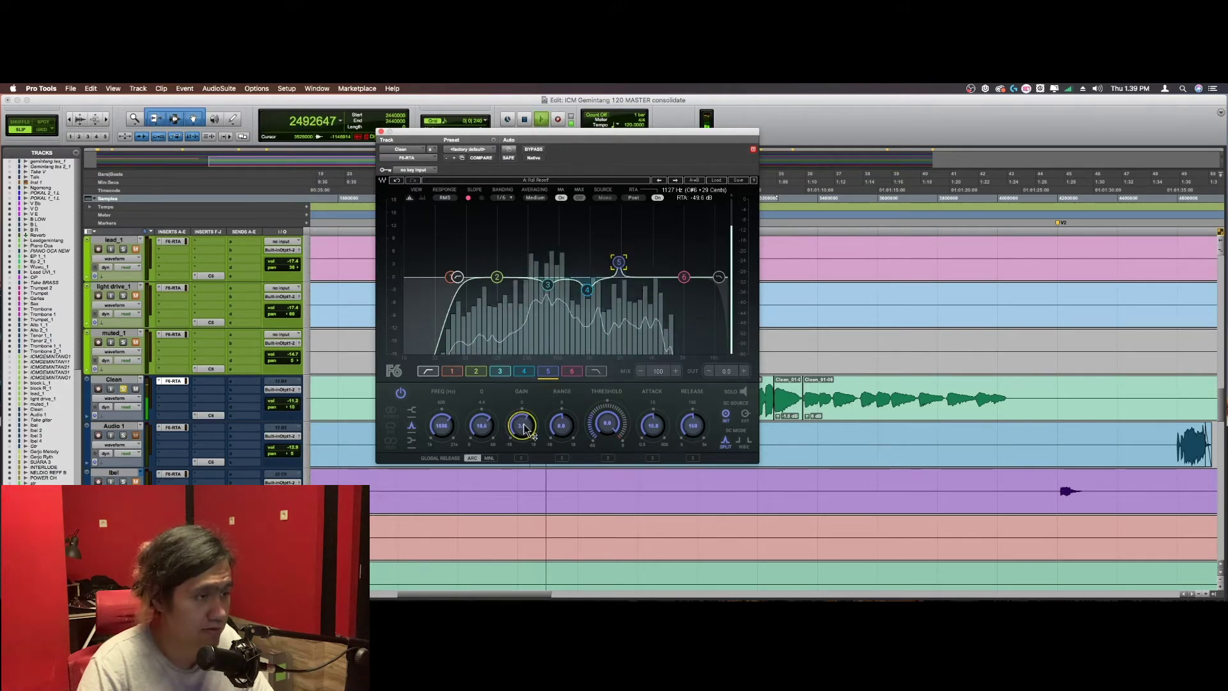
{"action": "scroll", "coordinate": [523, 427], "scroll_direction": "up", "scroll_amount": 10}
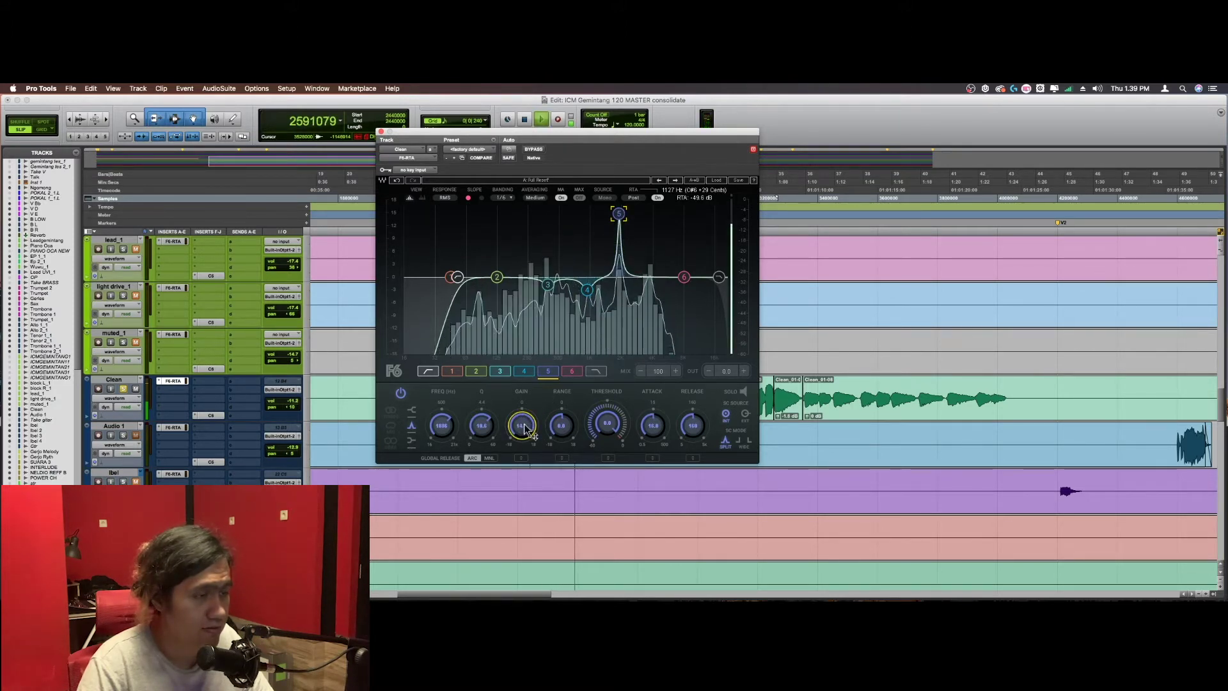
{"action": "key", "text": "space"}
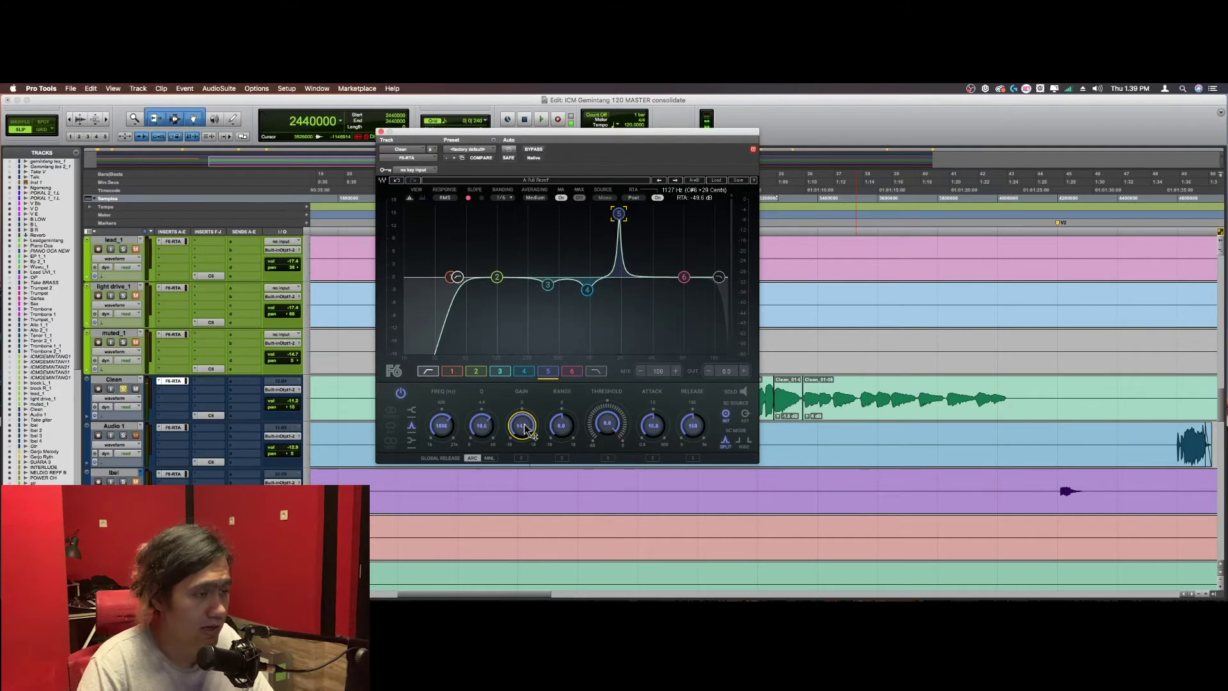
{"action": "key", "text": "space"}
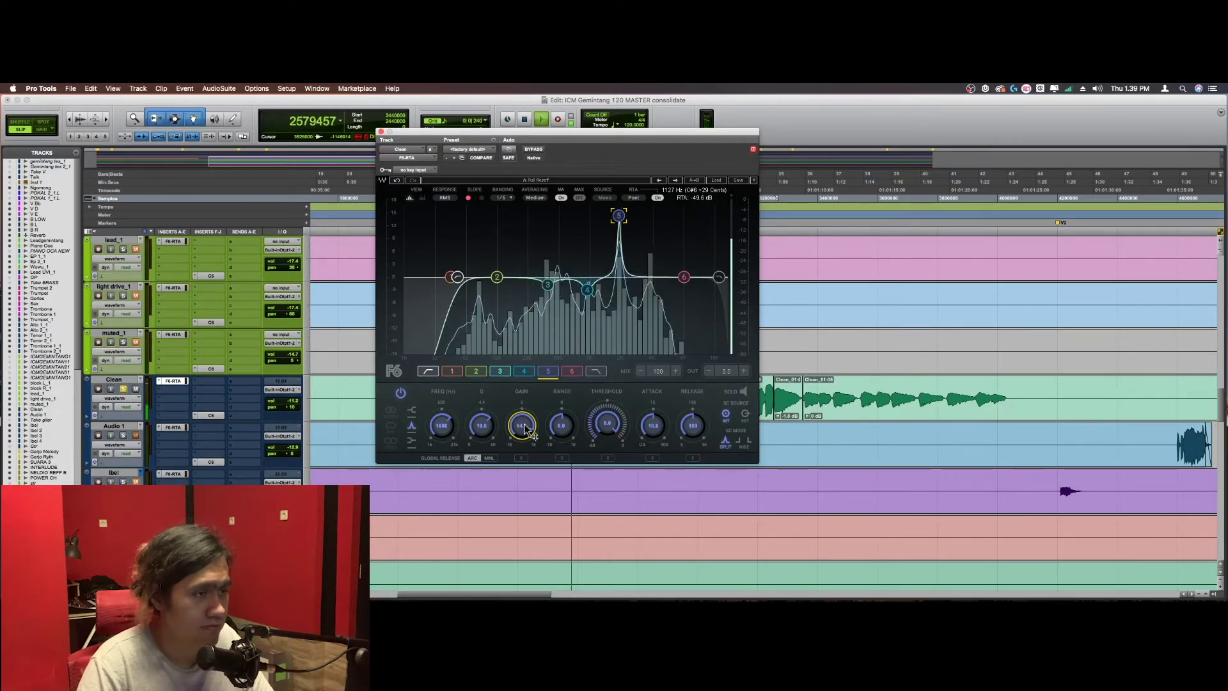
{"action": "key", "text": "space"}
Step: Return band 5's gain to its slight cut and play the Clean phrase to compare it with the boosted sound
{"action": "left_click", "coordinate": [523, 428], "text": "alt"}
{"action": "scroll", "coordinate": [523, 428], "scroll_direction": "down", "scroll_amount": 1}
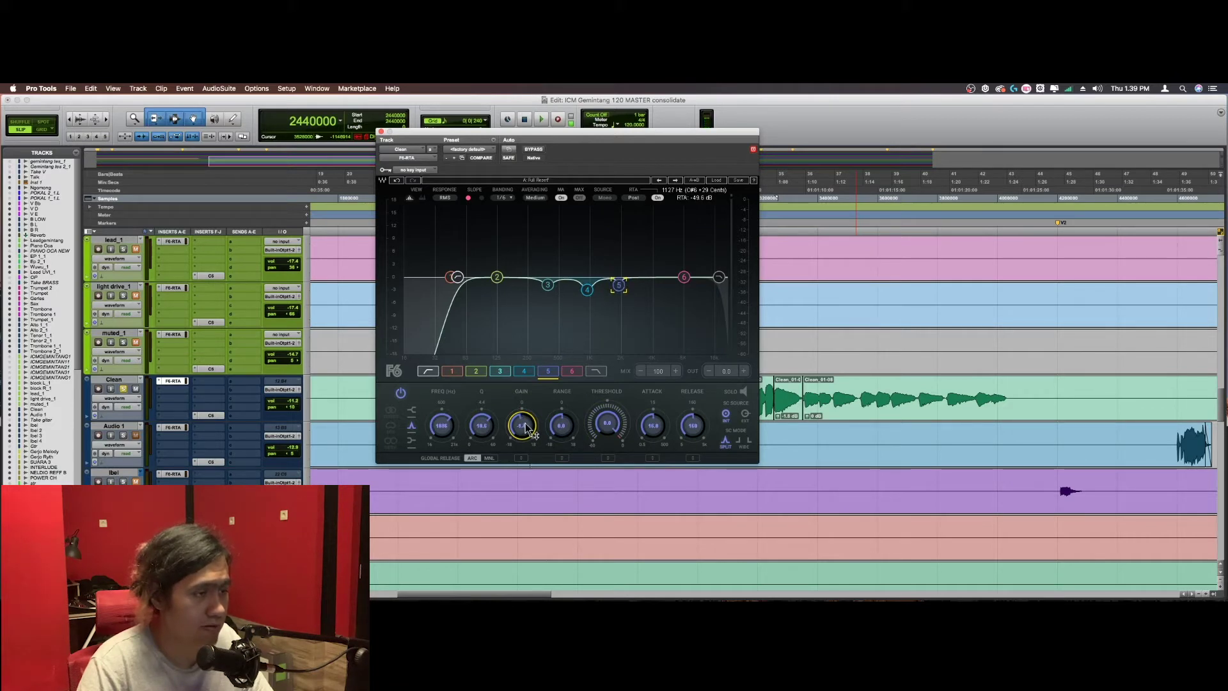
{"action": "key", "text": "space"}
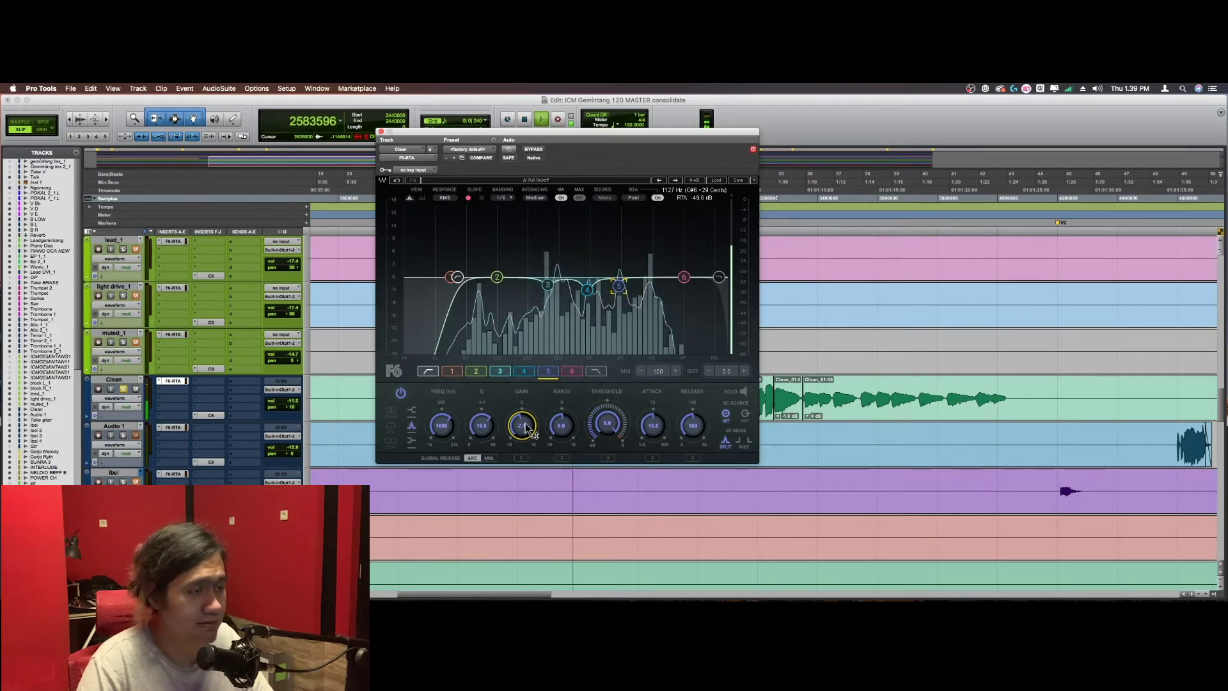
{"action": "key", "text": "space"}
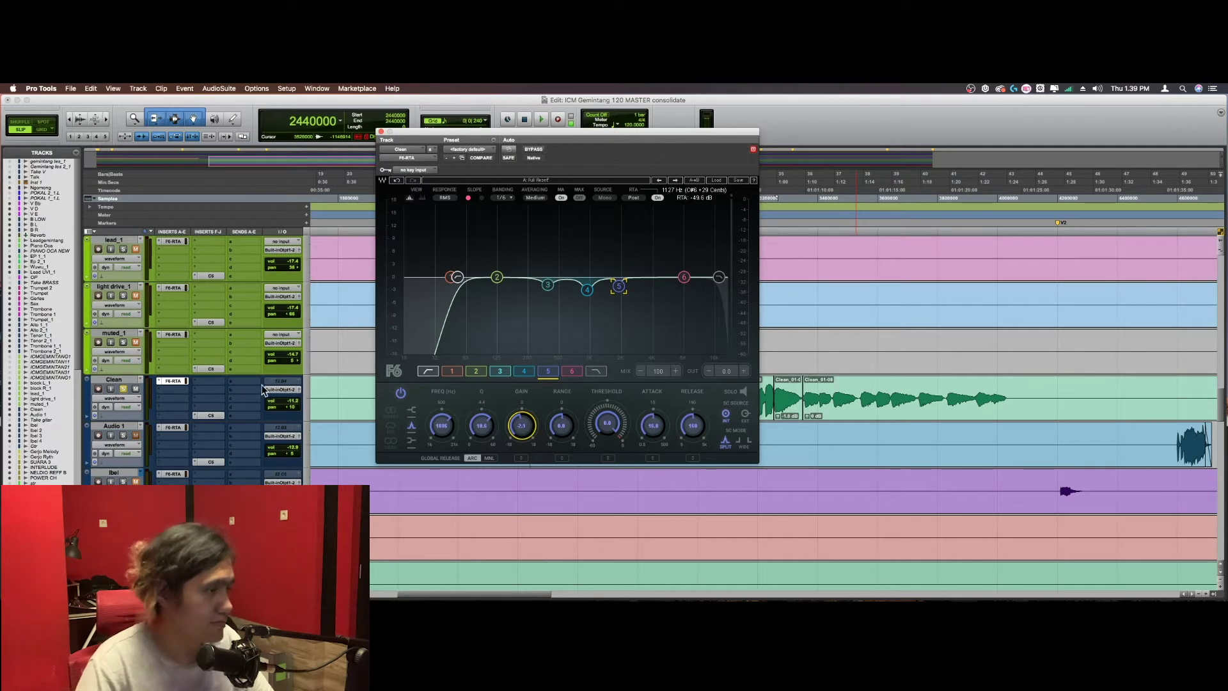
Step: Open Clean's C6 compressor, move its window off the clips and play the phrase to watch the bands' gain reduction
{"action": "left_click", "coordinate": [211, 415]}
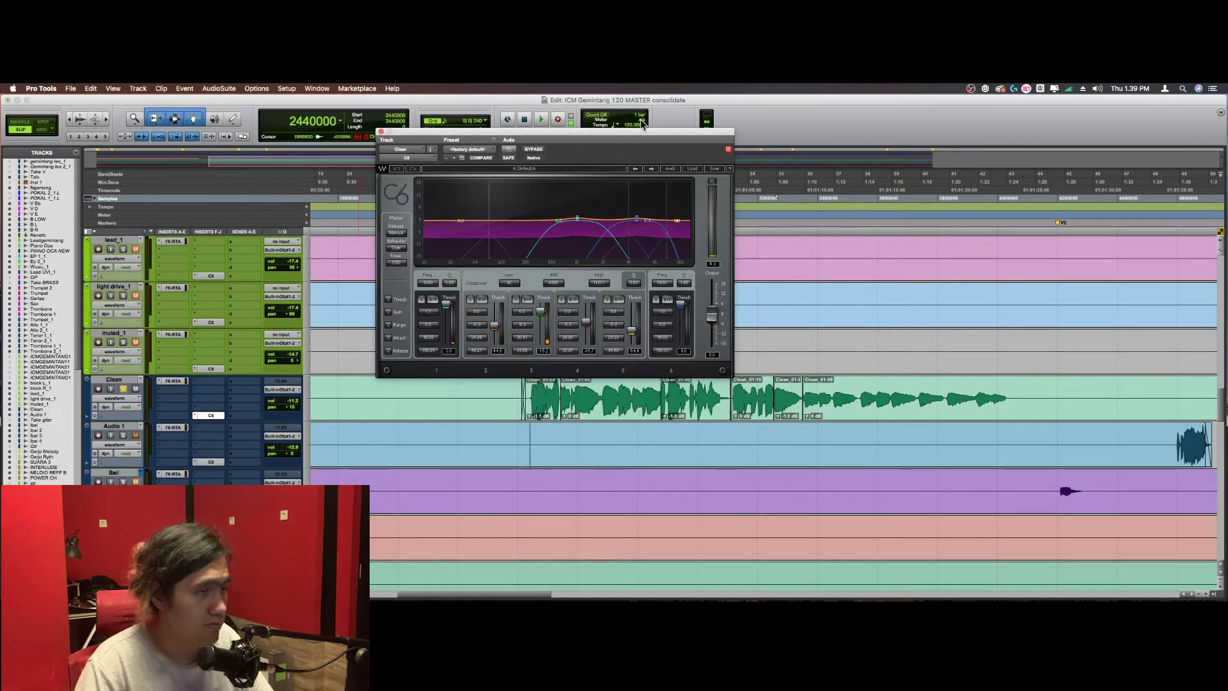
{"action": "left_click_drag", "start_coordinate": [632, 129], "coordinate": [759, 120]}
{"action": "key", "text": "space"}
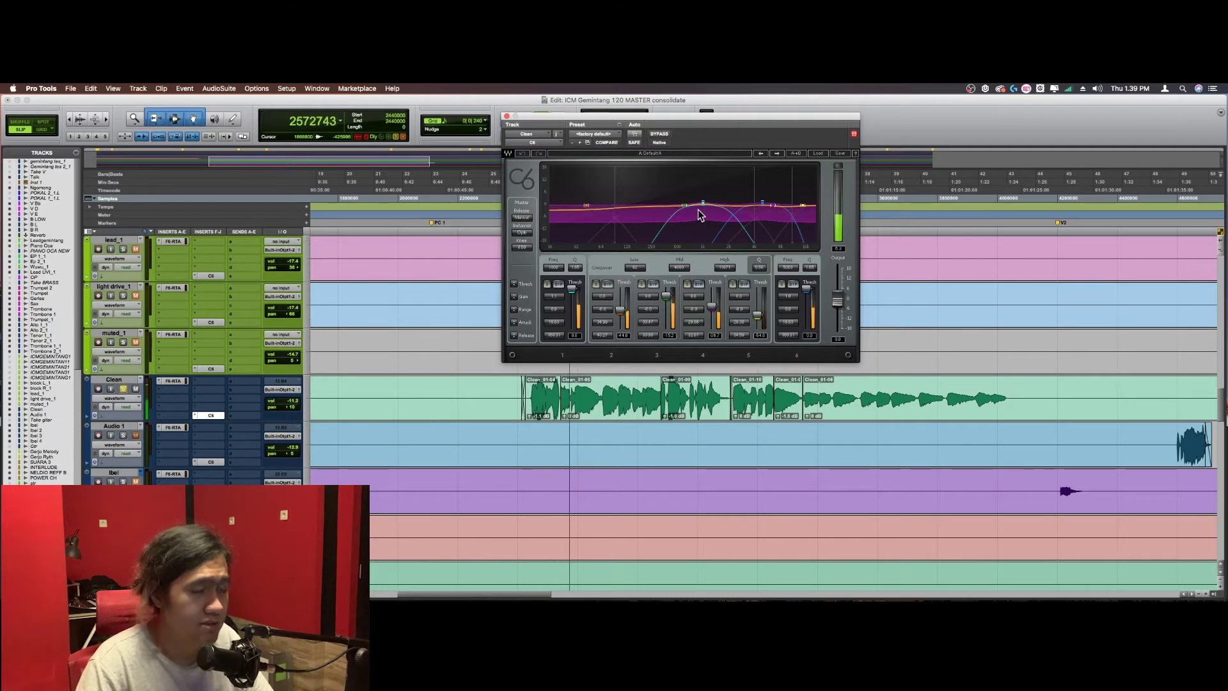
{"action": "key", "text": "space"}
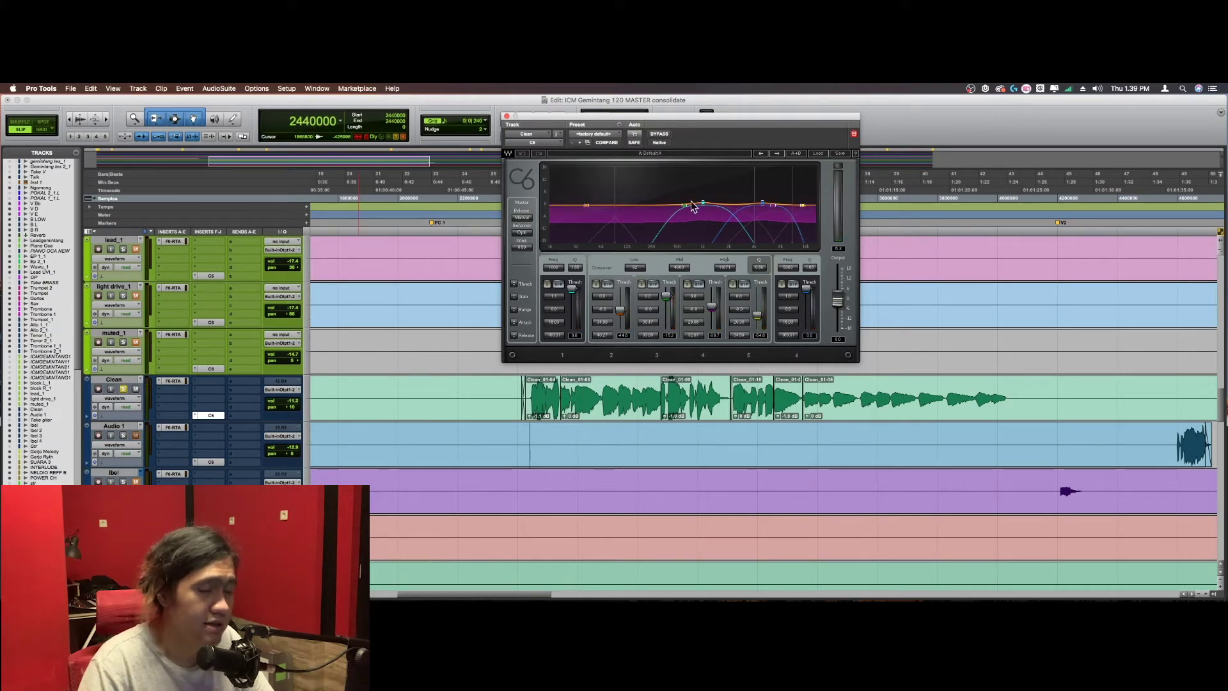
Step: Place the cursor just before Clean's third clip after C1 and play it briefly to watch the C6's response
{"action": "left_click", "coordinate": [673, 408]}
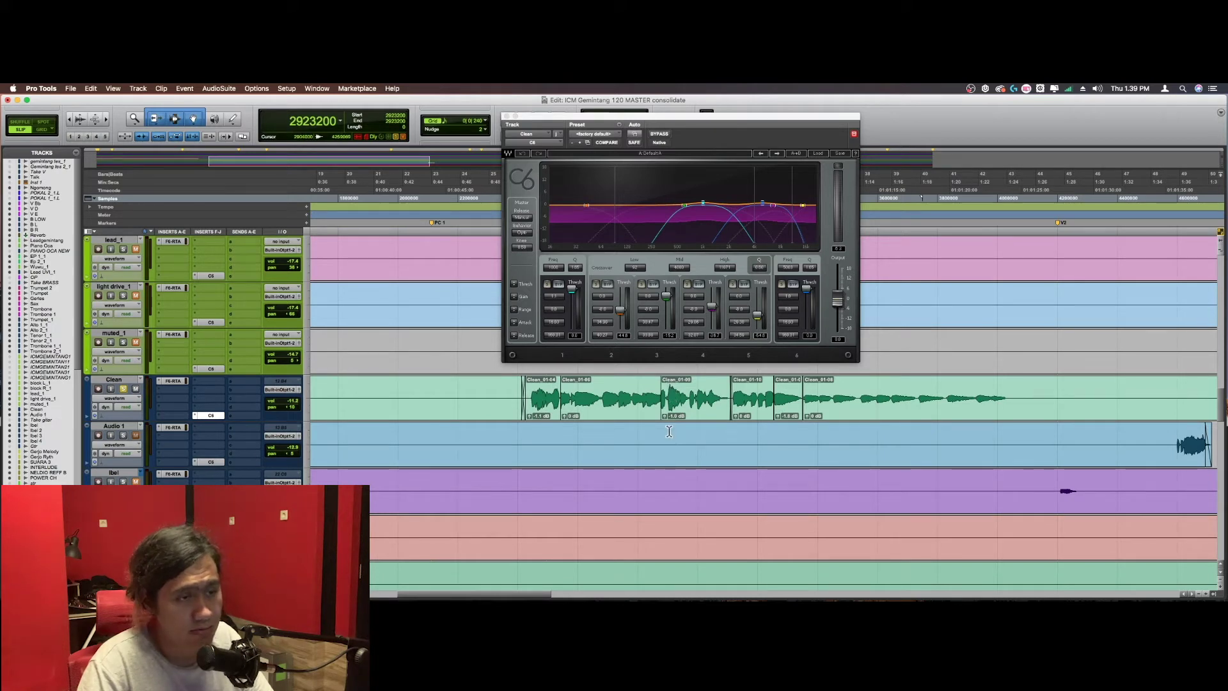
{"action": "left_click", "coordinate": [669, 432]}
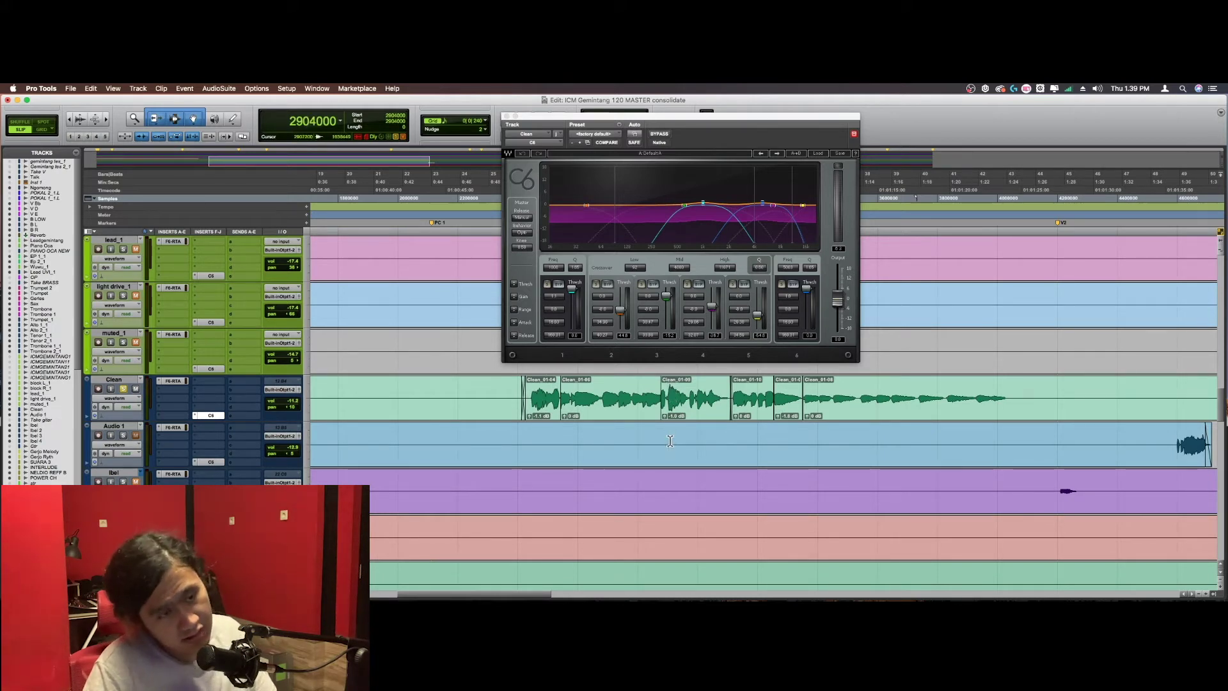
{"action": "left_click", "coordinate": [682, 389]}
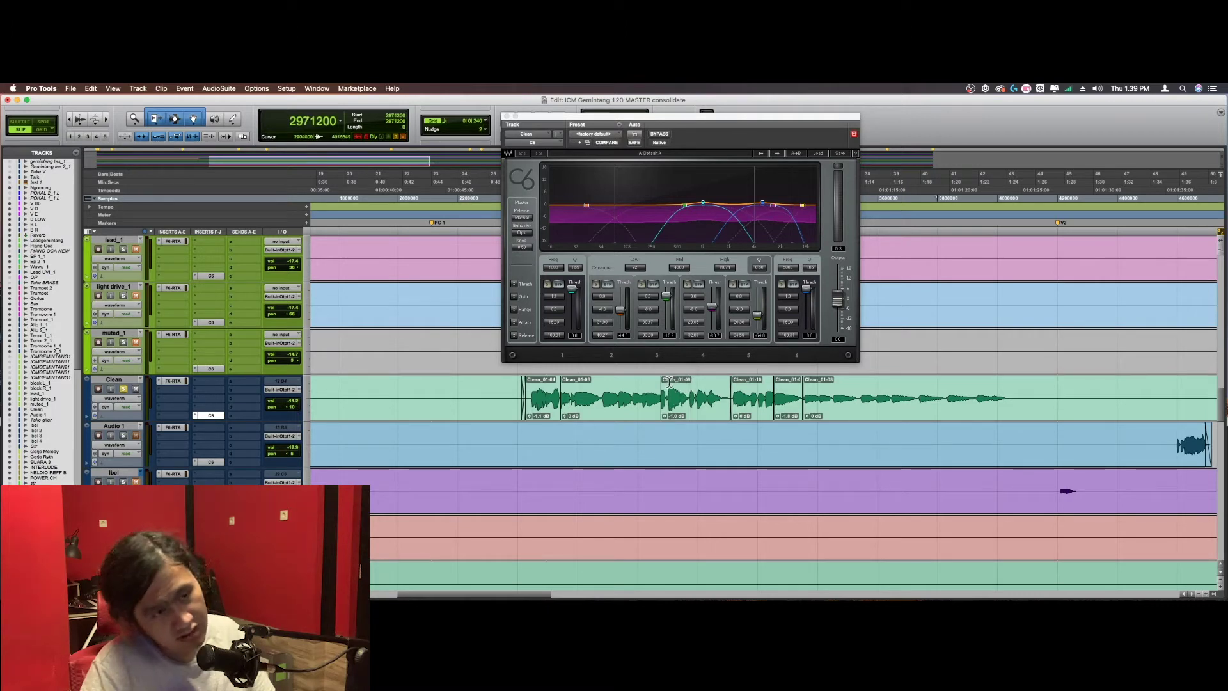
{"action": "left_click", "coordinate": [669, 384]}
{"action": "left_click_drag", "start_coordinate": [669, 384], "coordinate": [689, 395]}
{"action": "left_click", "coordinate": [693, 396]}
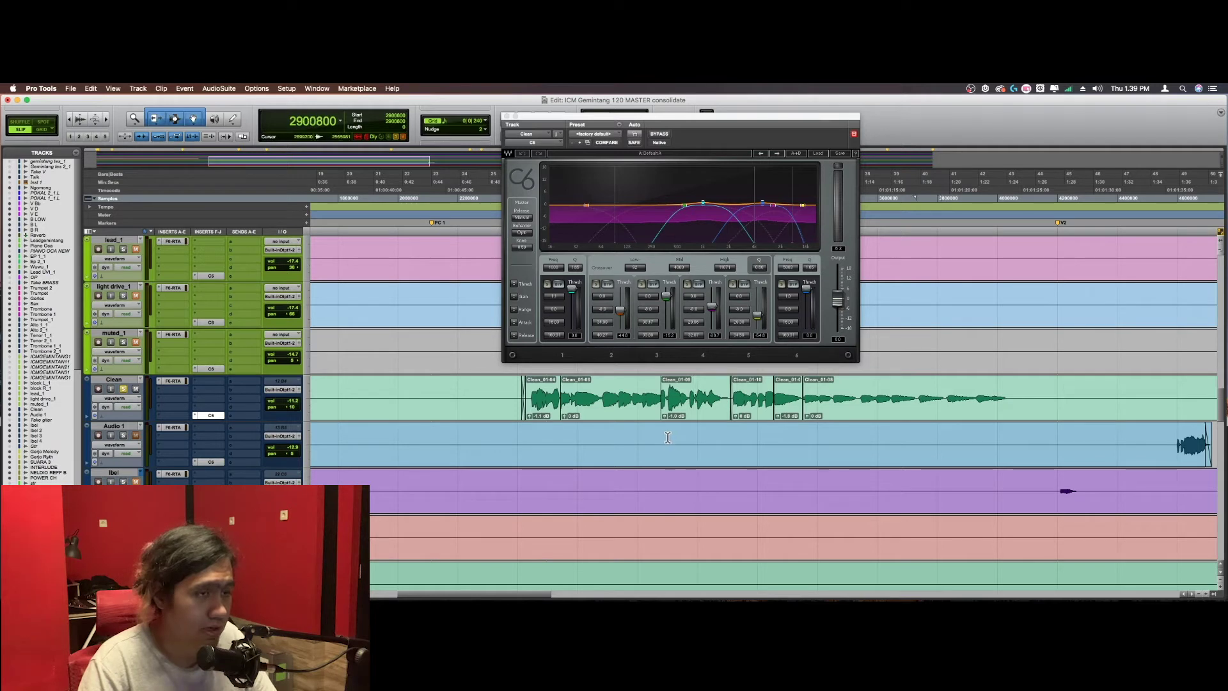
{"action": "key", "text": "space"}
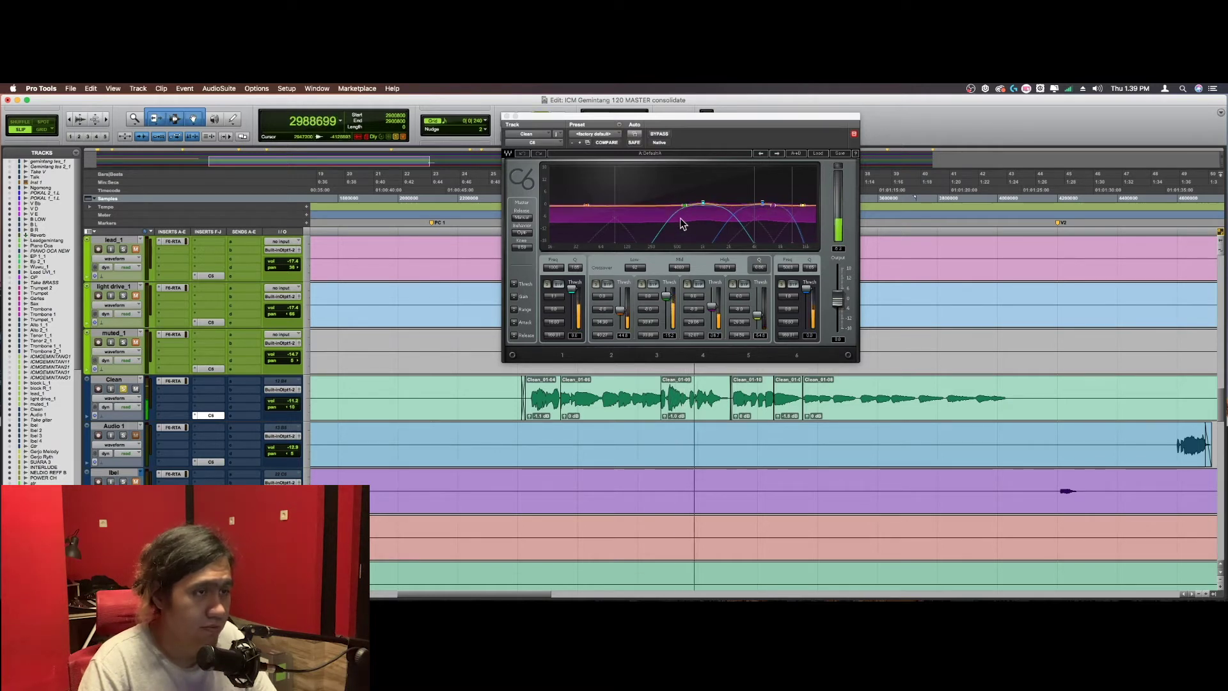
{"action": "key", "text": "space"}
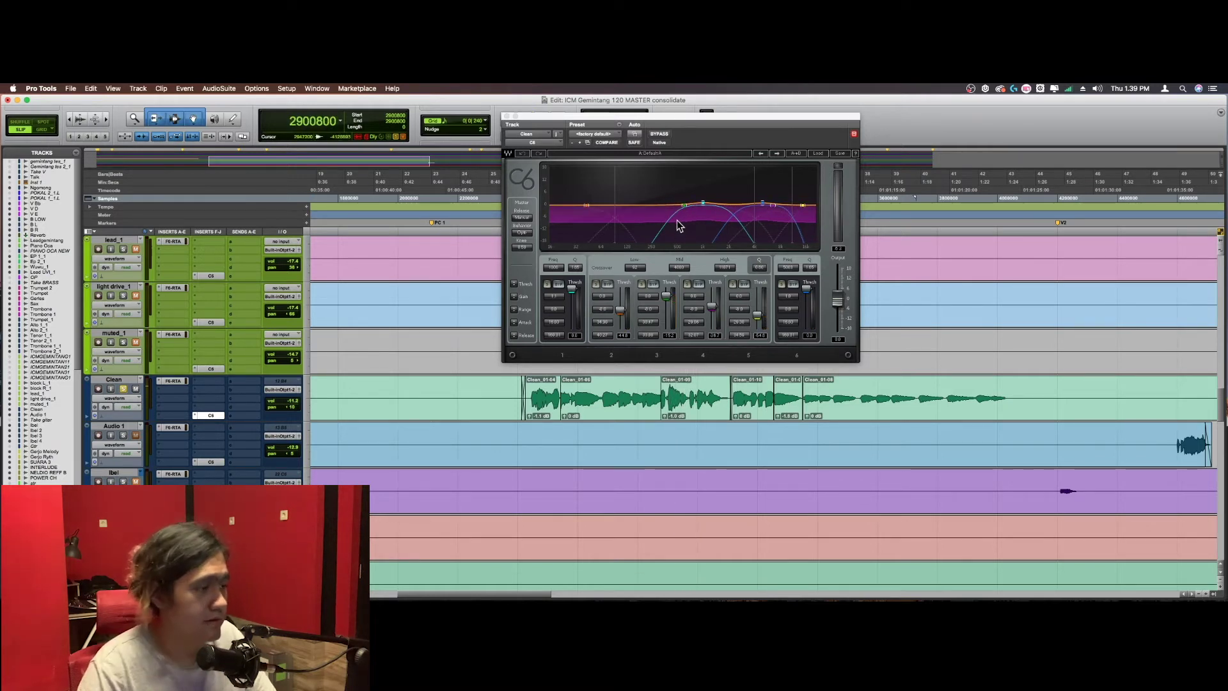
Step: Close the C6, show the whole session, and place the cursor at Audio 1's first phrase after V2 at closer zoom
{"action": "left_click", "coordinate": [211, 416]}
{"action": "key", "text": "alt+a"}
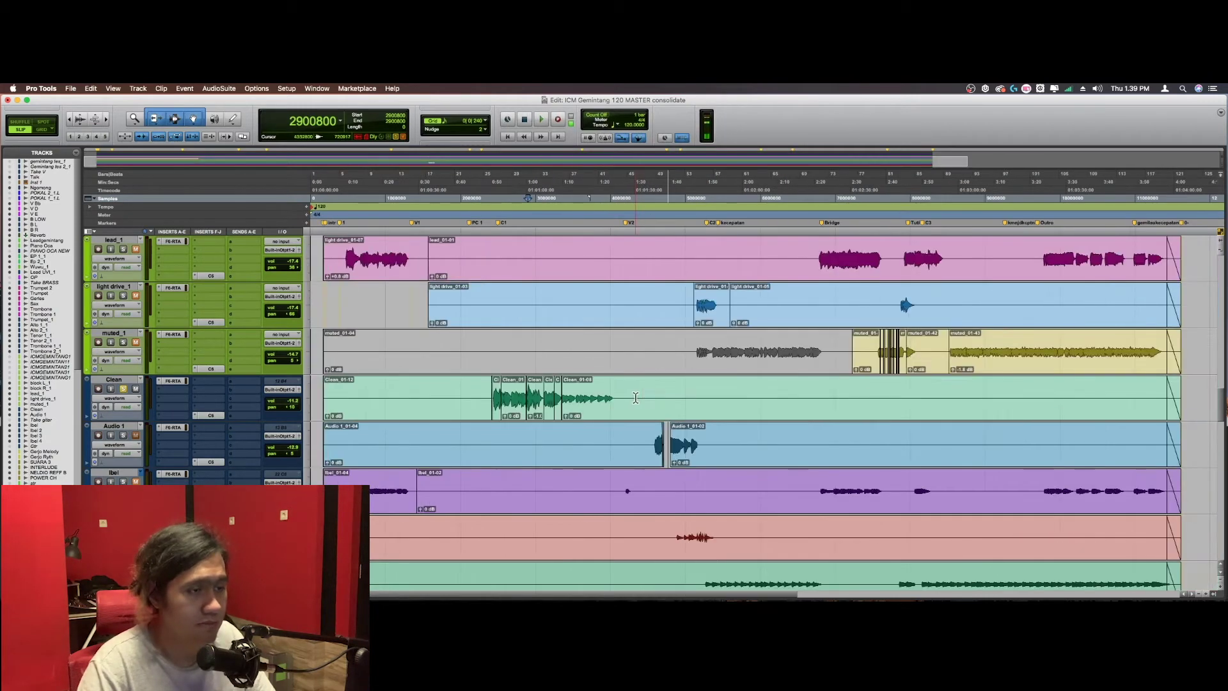
{"action": "left_click", "coordinate": [658, 393]}
{"action": "key", "text": "super+bracketright"}
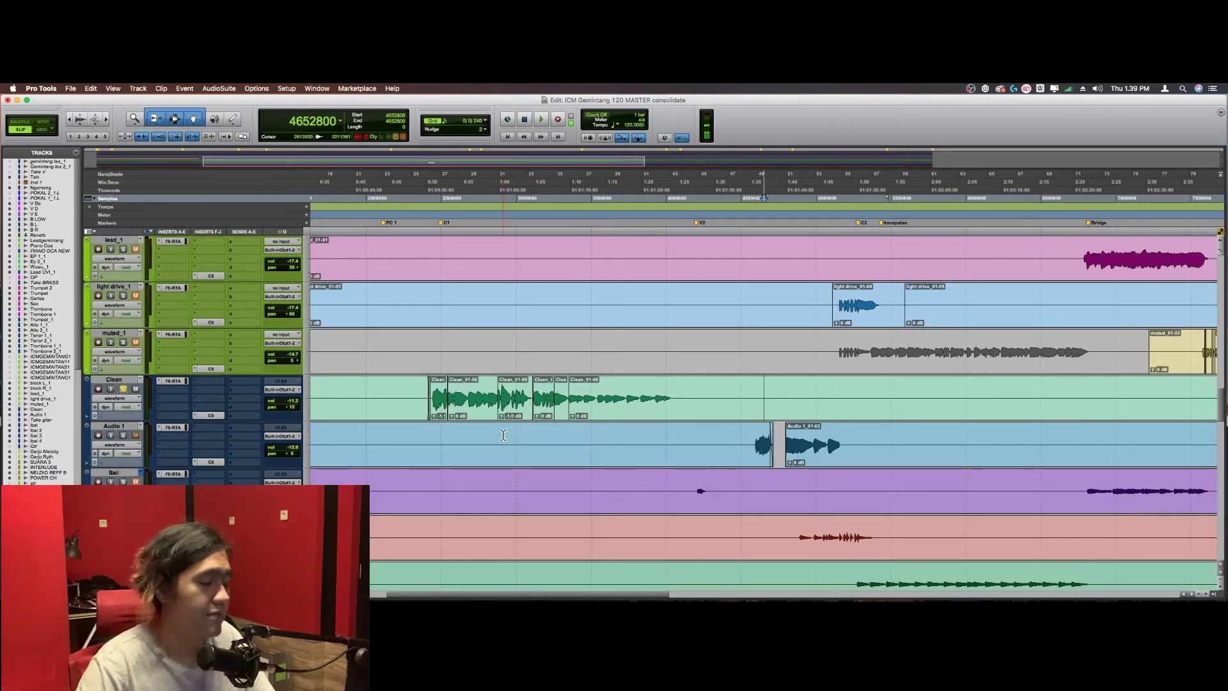
Step: Place the cursor just before Audio 1's first phrase after V2 and solo the Audio 1 track
{"action": "left_click", "coordinate": [497, 435]}
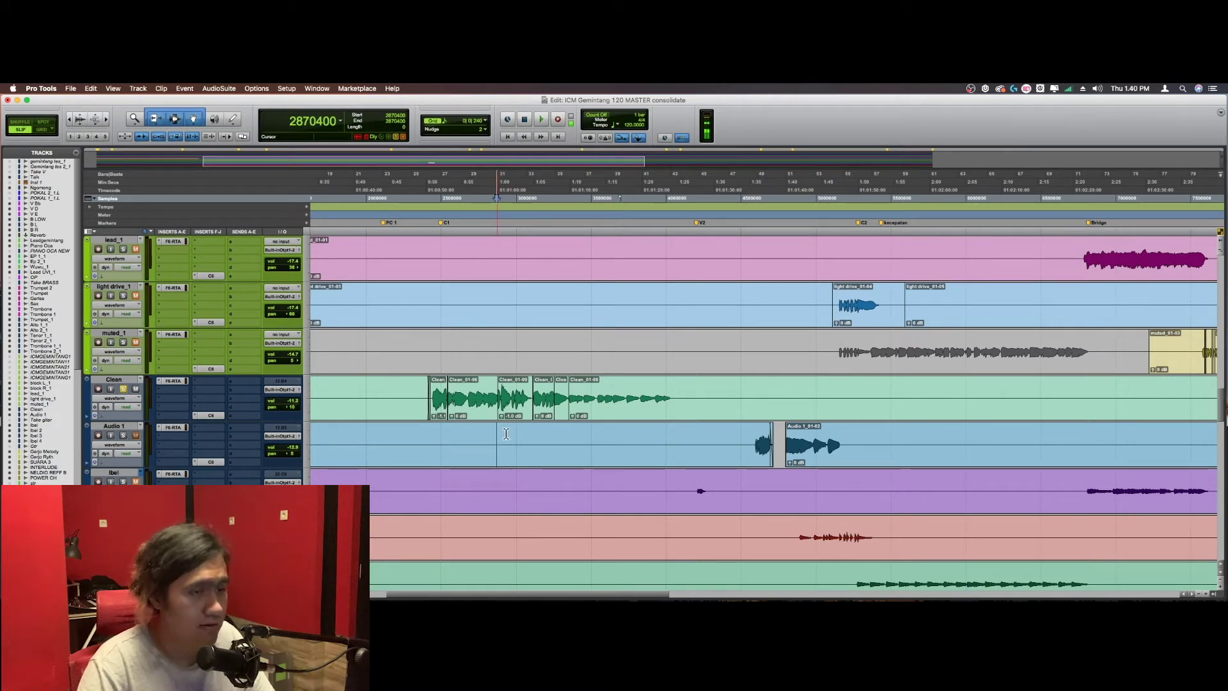
{"action": "left_click", "coordinate": [755, 394]}
{"action": "key", "text": "super+bracketright"}
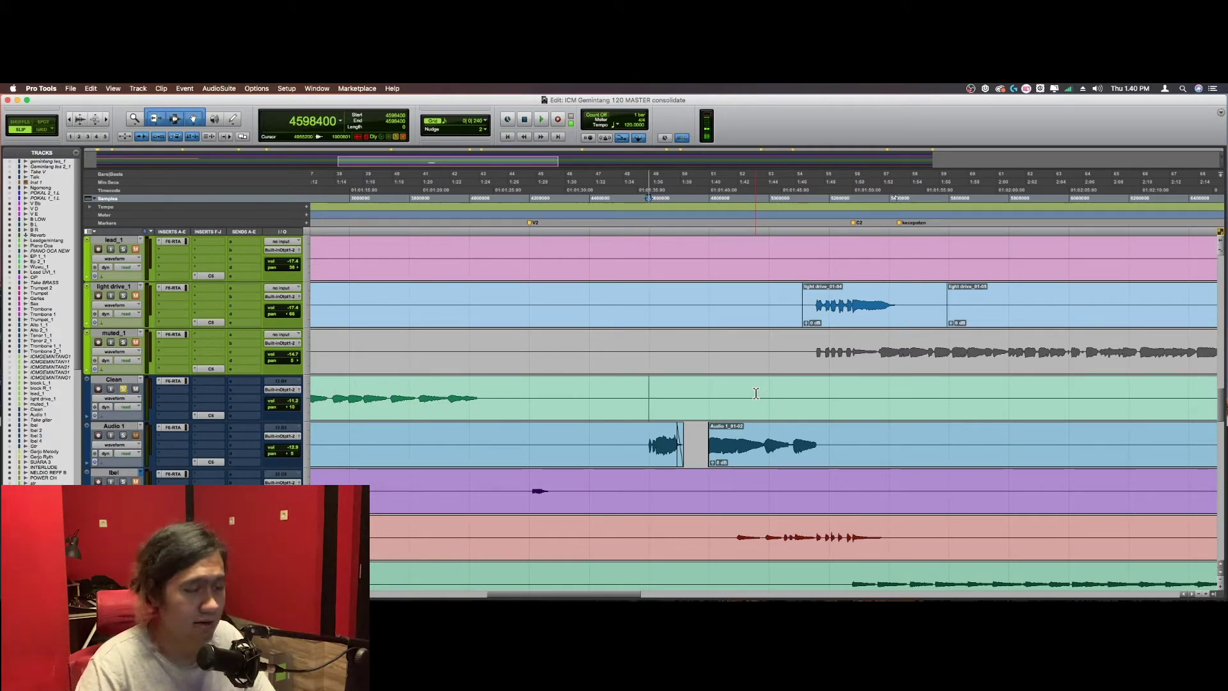
{"action": "left_click", "coordinate": [123, 434]}
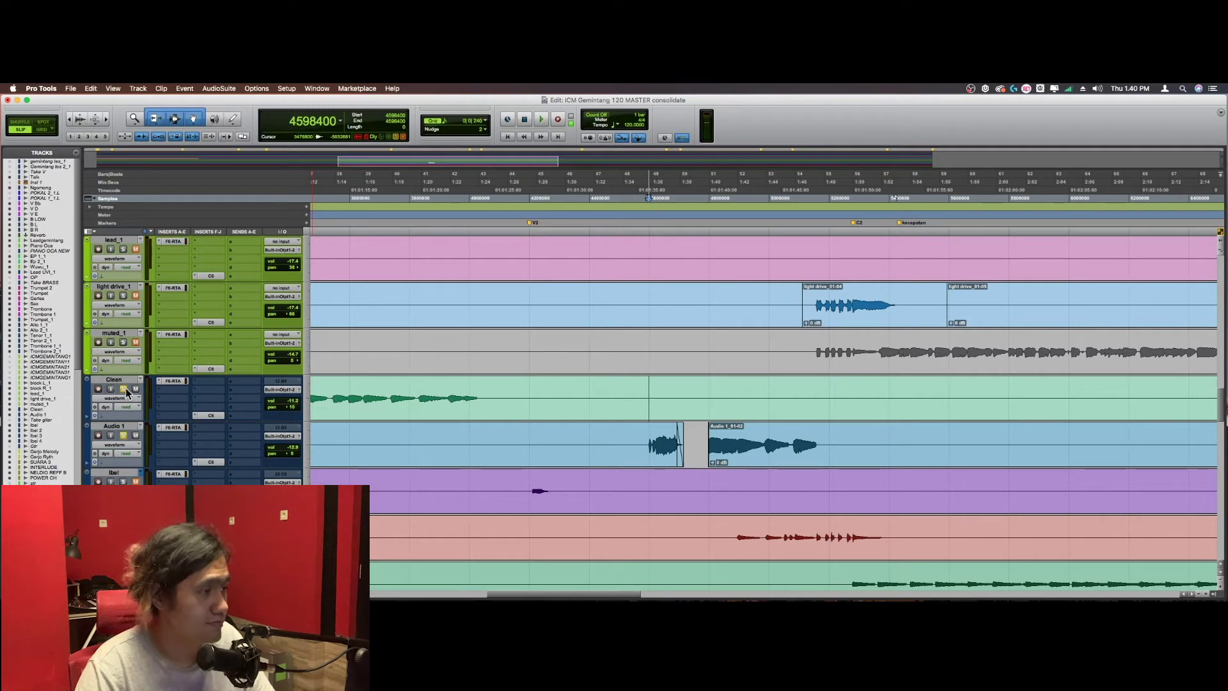
{"action": "key", "text": "super+bracketleft"}
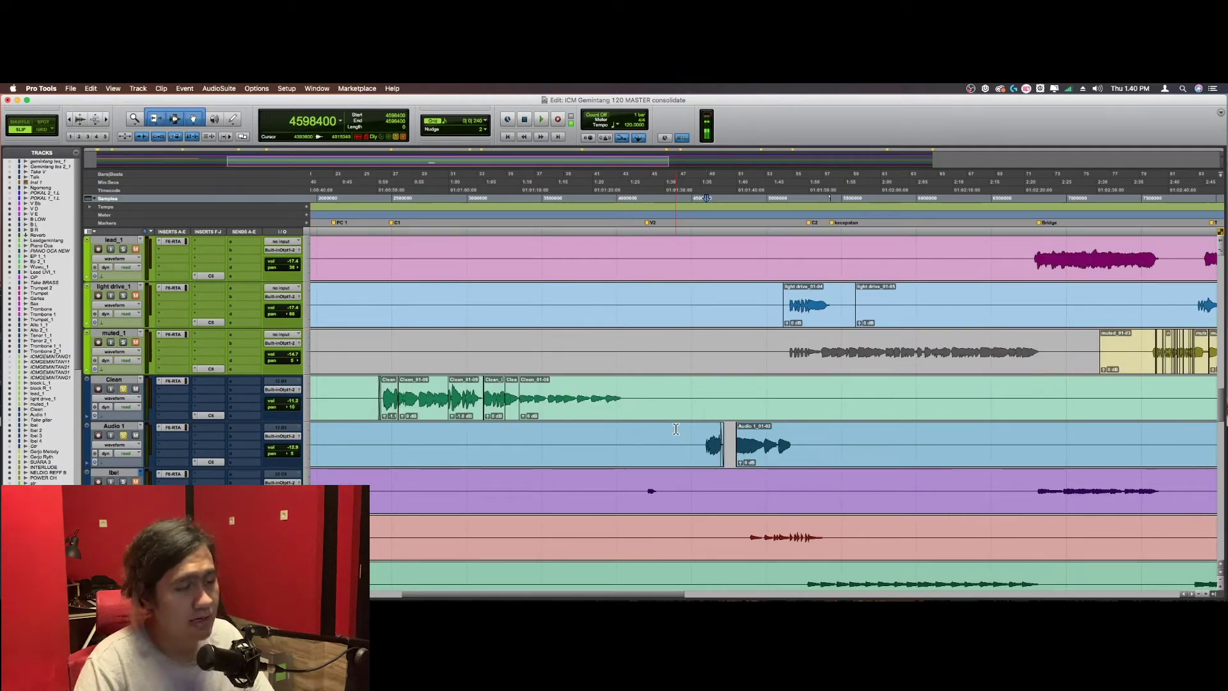
Step: Compare Audio 1's F6-RTA equalizer curve with Clean's, then close the plug-in window
{"action": "left_click", "coordinate": [173, 427]}
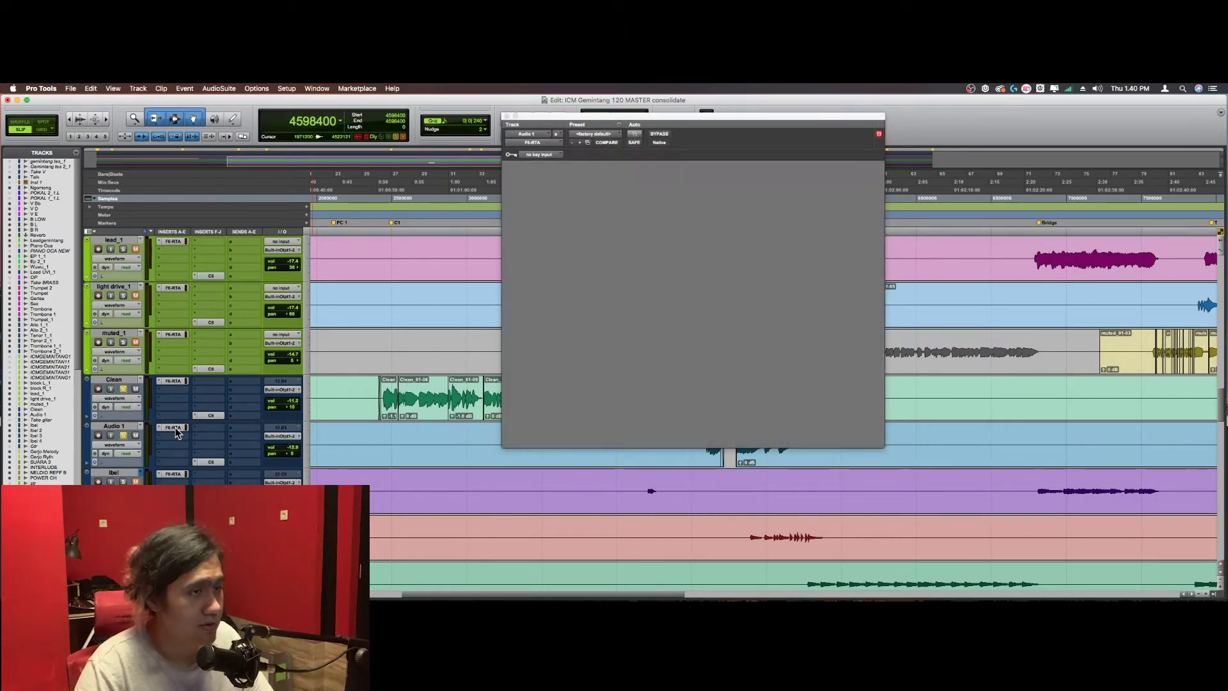
{"action": "left_click", "coordinate": [178, 379]}
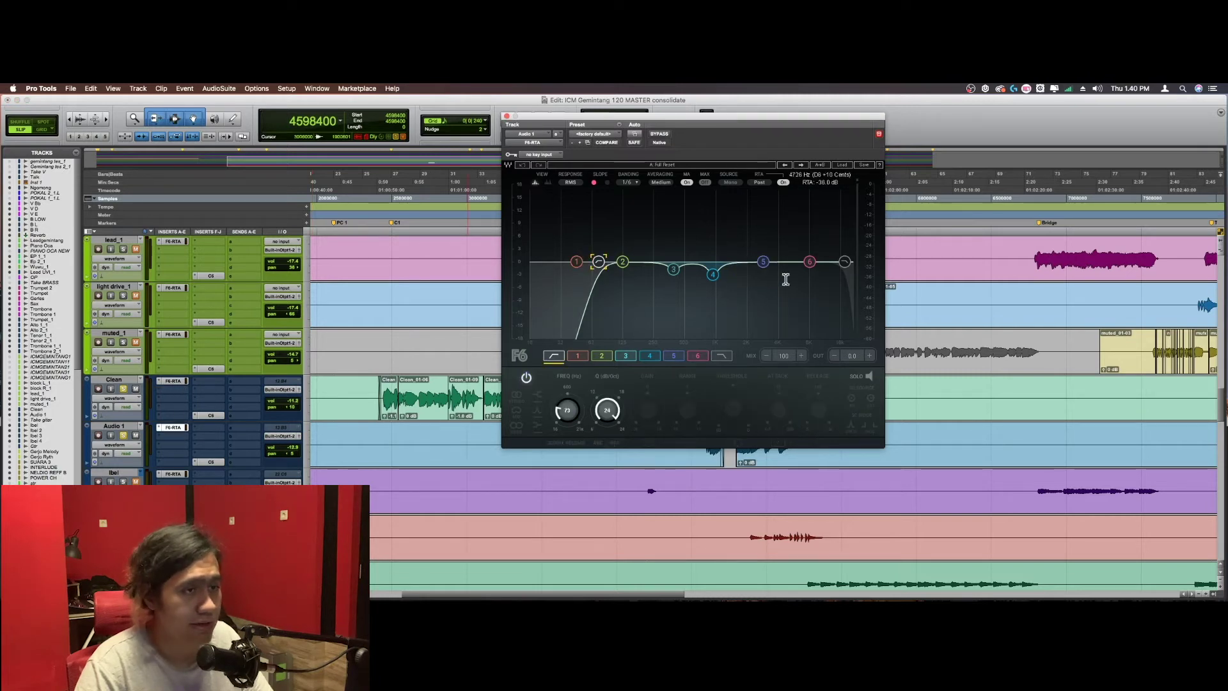
{"action": "left_click", "coordinate": [178, 382]}
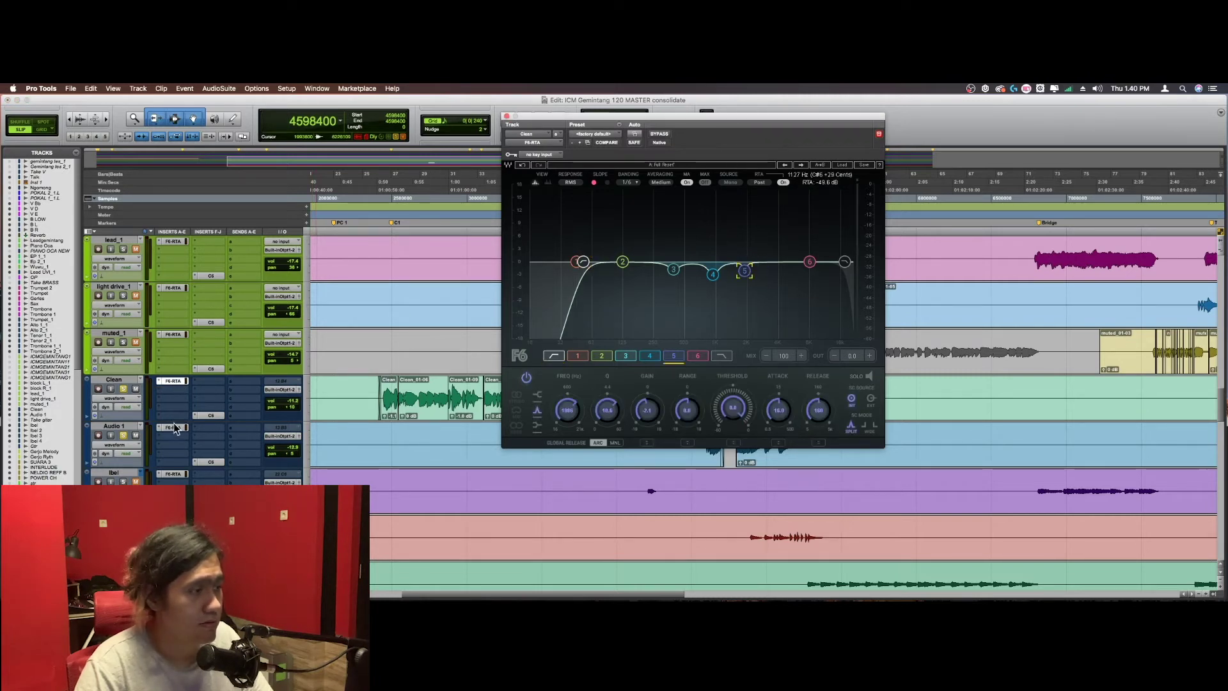
{"action": "left_click", "coordinate": [176, 428]}
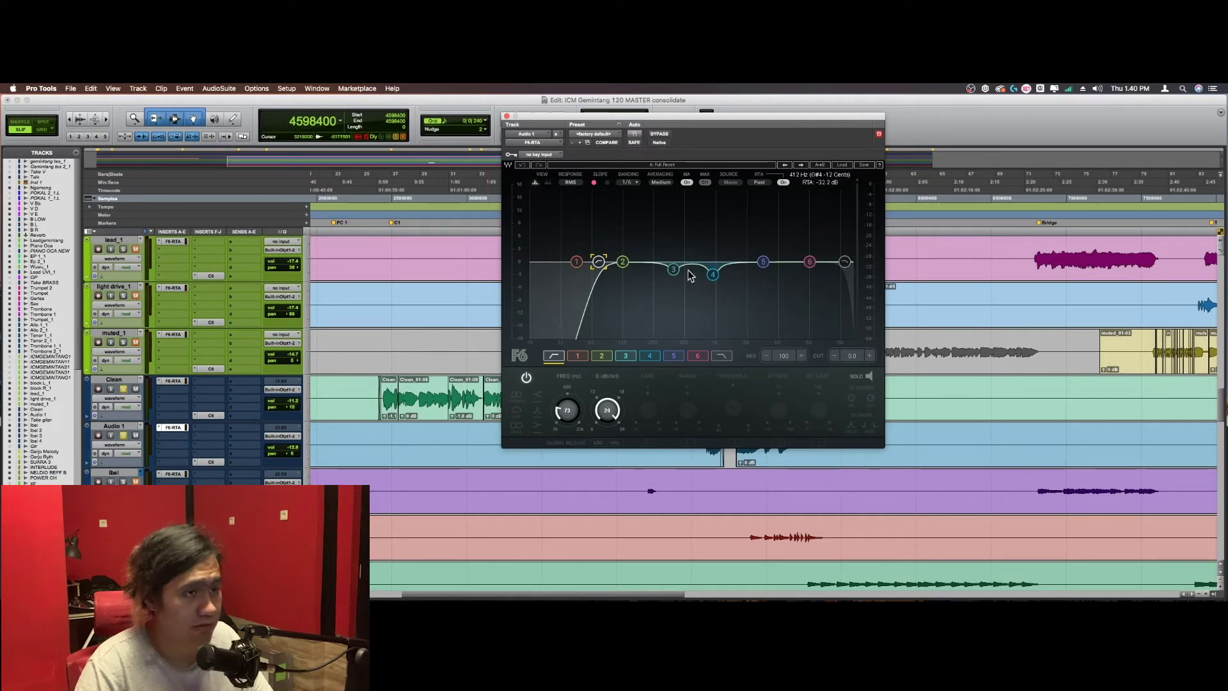
{"action": "left_click", "coordinate": [182, 428]}
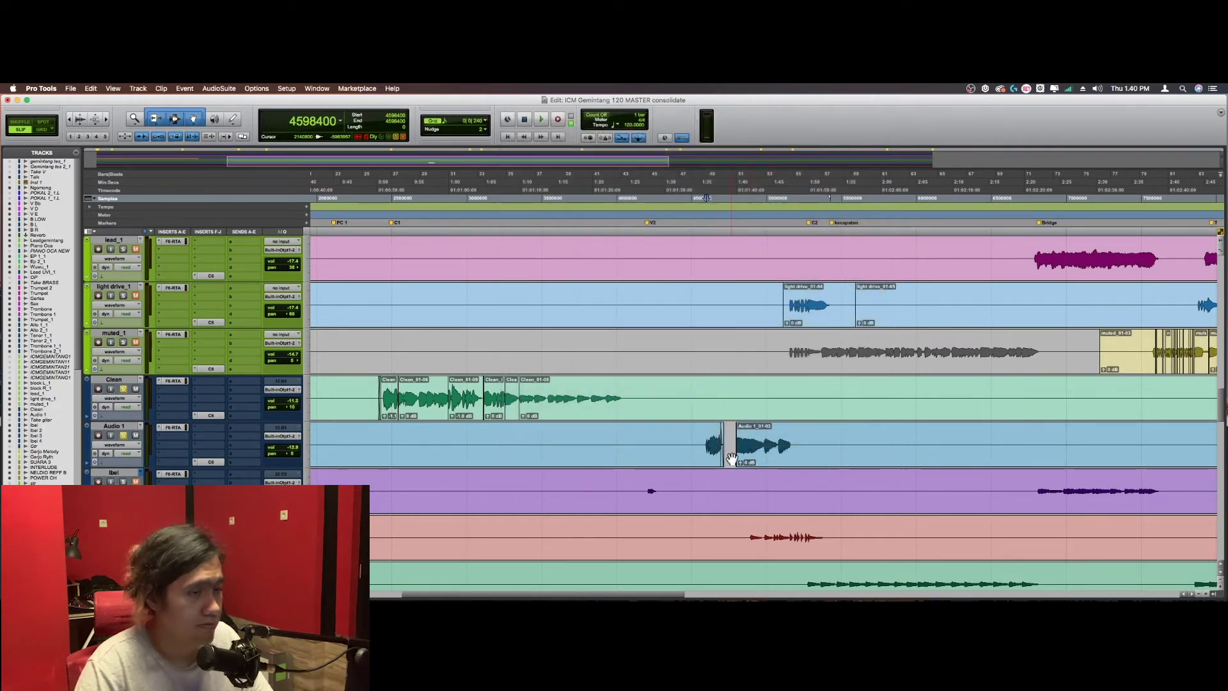
Step: Play Audio 1's first phrase after V2 and briefly inspect the track's F6-RTA settings
{"action": "key", "text": "space"}
{"action": "key", "text": "super+bracketright"}
{"action": "key", "text": "super+bracketright"}
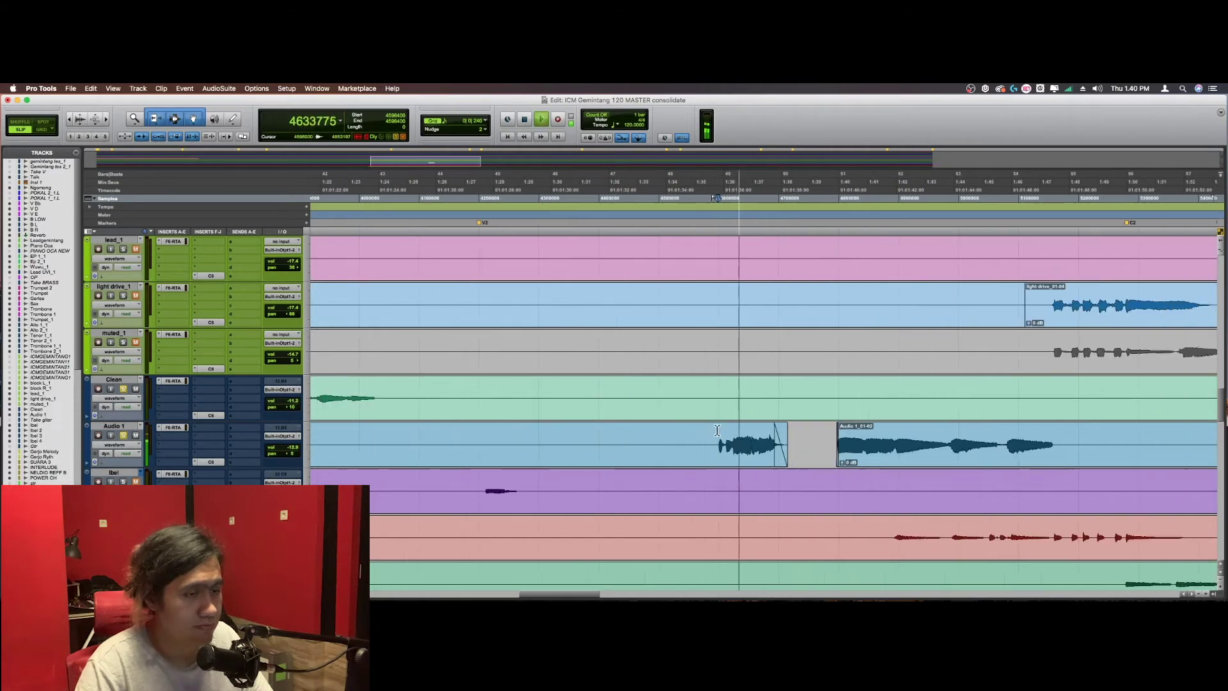
{"action": "key", "text": "super+bracketleft"}
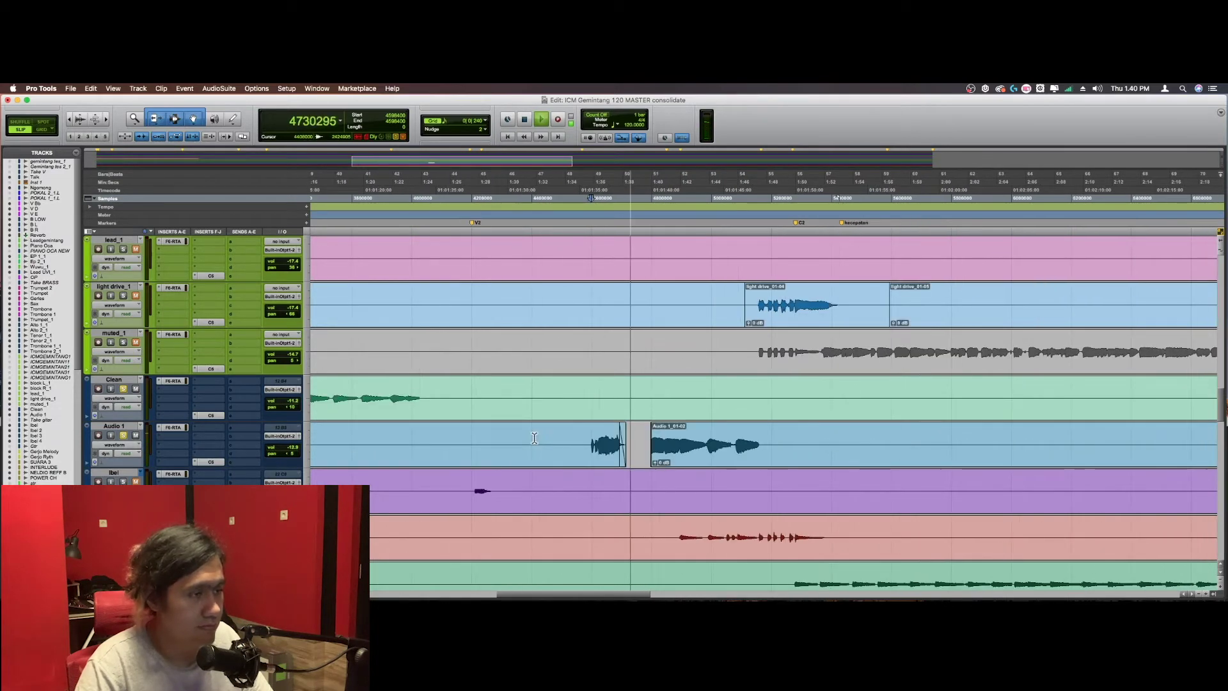
{"action": "key", "text": "space"}
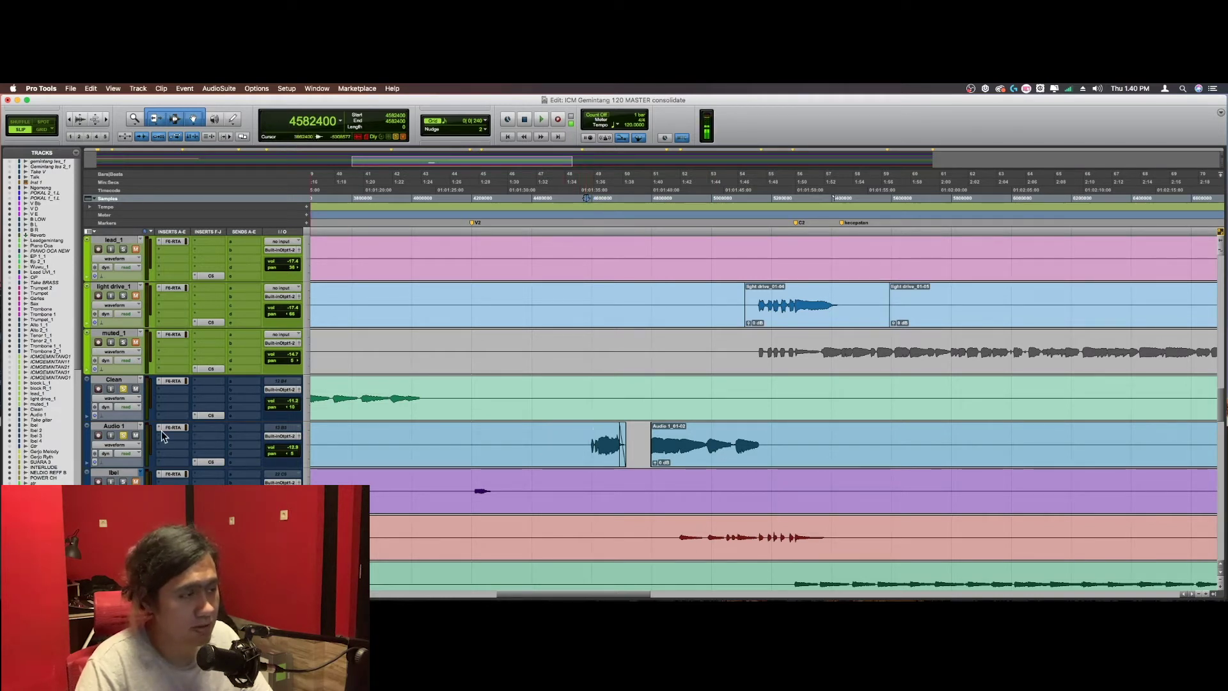
{"action": "left_click", "coordinate": [171, 428]}
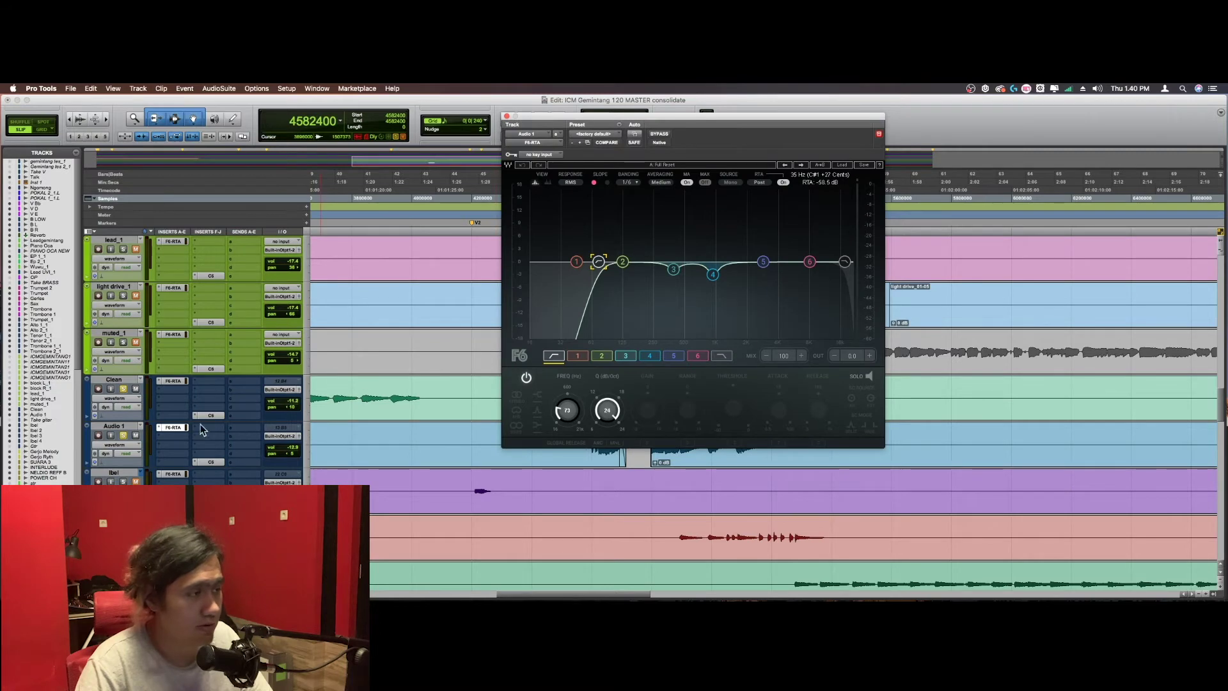
{"action": "key", "text": "super+w"}
Step: Try moving Audio 1's phrases between V2 and C2 up onto the Clean track, and undo the move
{"action": "key", "text": "super+["}
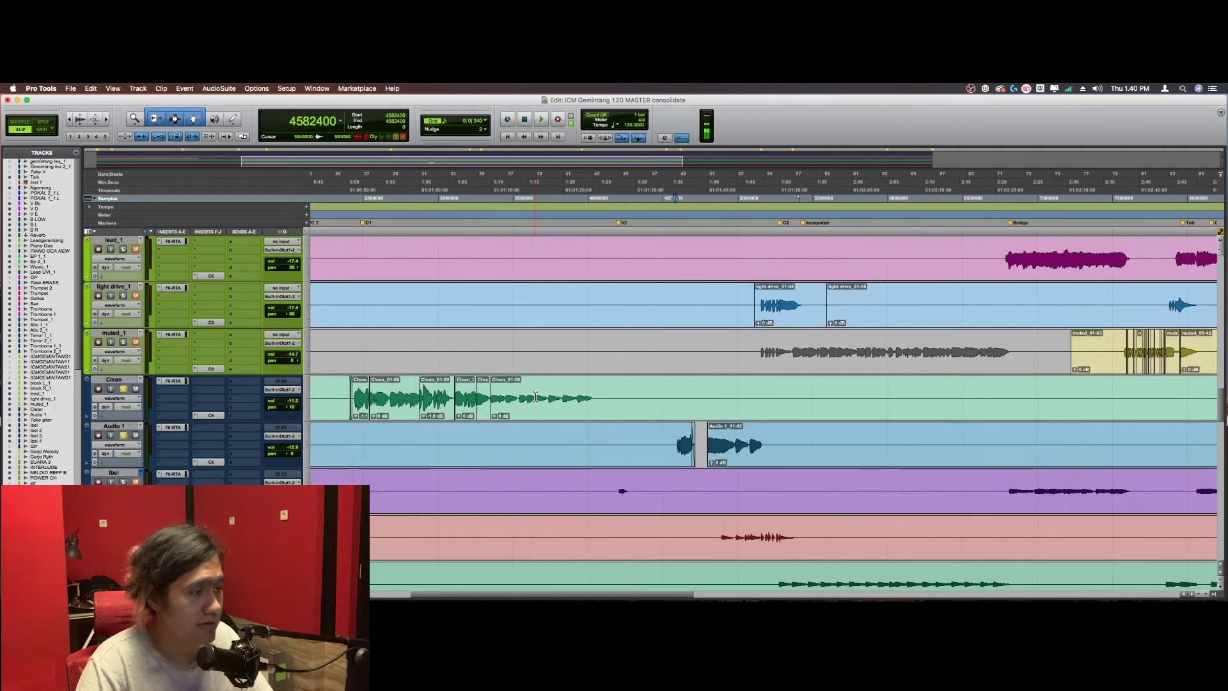
{"action": "left_click", "coordinate": [591, 395]}
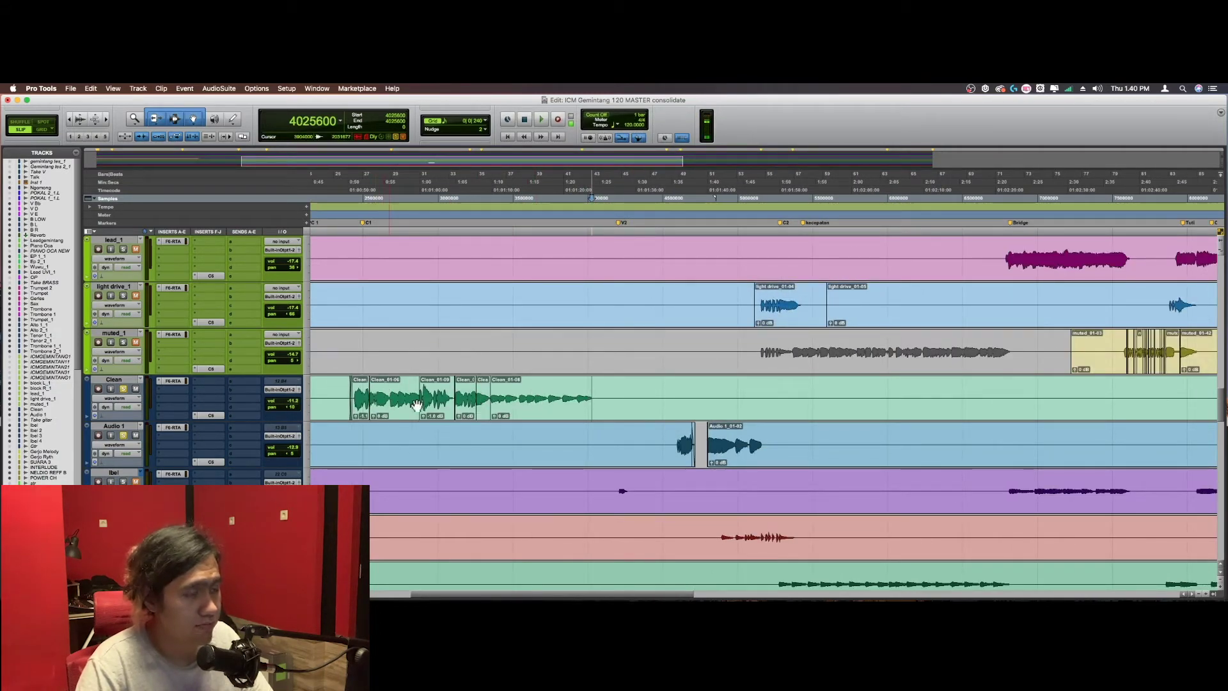
{"action": "left_click", "coordinate": [628, 428]}
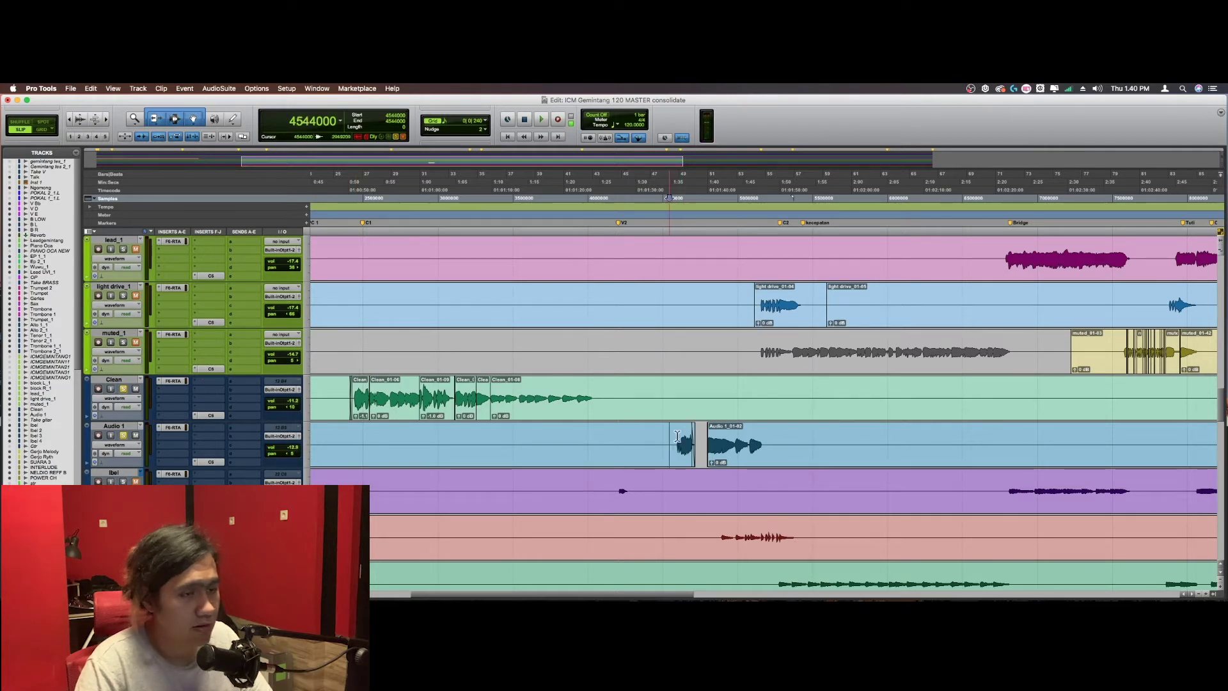
{"action": "left_click_drag", "start_coordinate": [669, 442], "coordinate": [741, 412]}
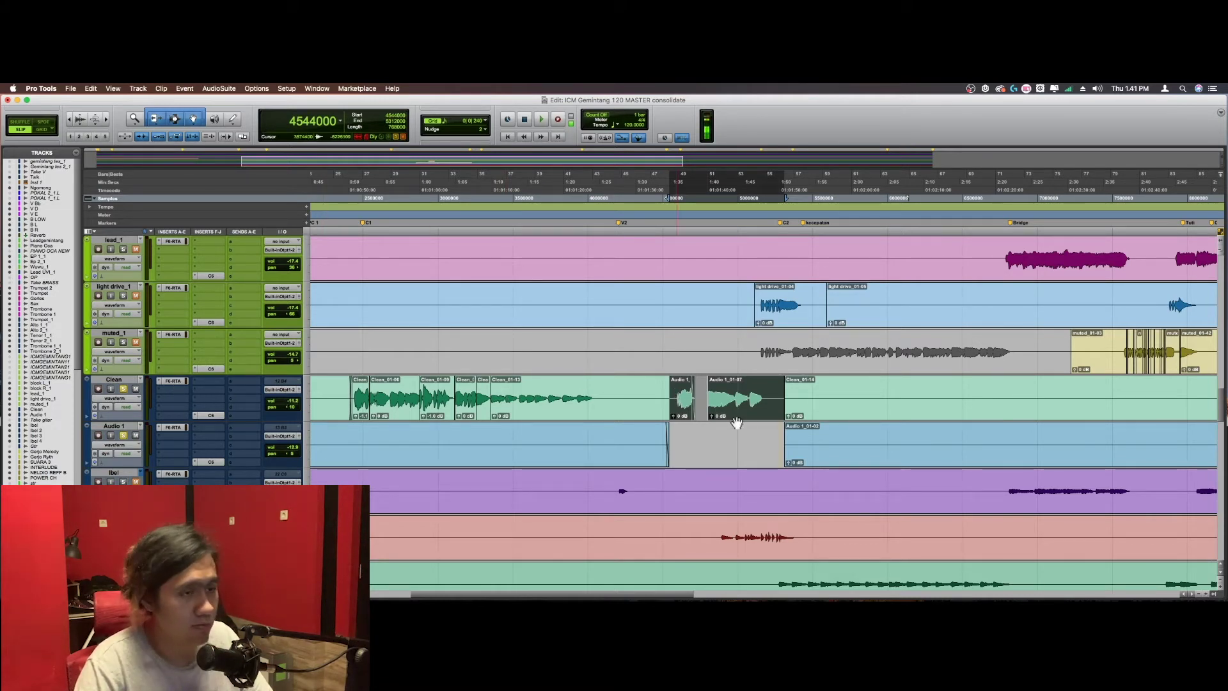
{"action": "key", "text": "super+z"}
{"action": "left_click", "coordinate": [716, 388]}
{"action": "left_click", "coordinate": [680, 389]}
Step: Place the cursor at the start of Audio 1's second phrase after V2 and play from there
{"action": "key", "text": "super+bracketright"}
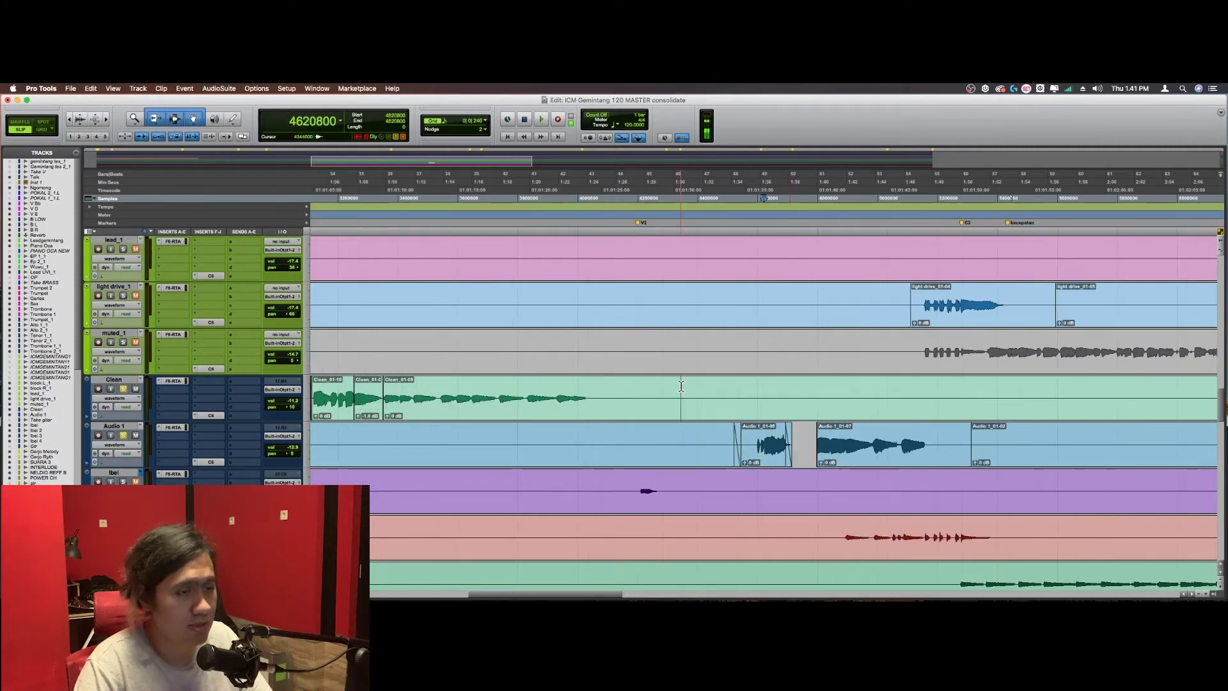
{"action": "scroll", "coordinate": [767, 387], "scroll_direction": "right", "scroll_amount": 2}
{"action": "left_click", "coordinate": [700, 383]}
{"action": "key", "text": "super+bracketleft"}
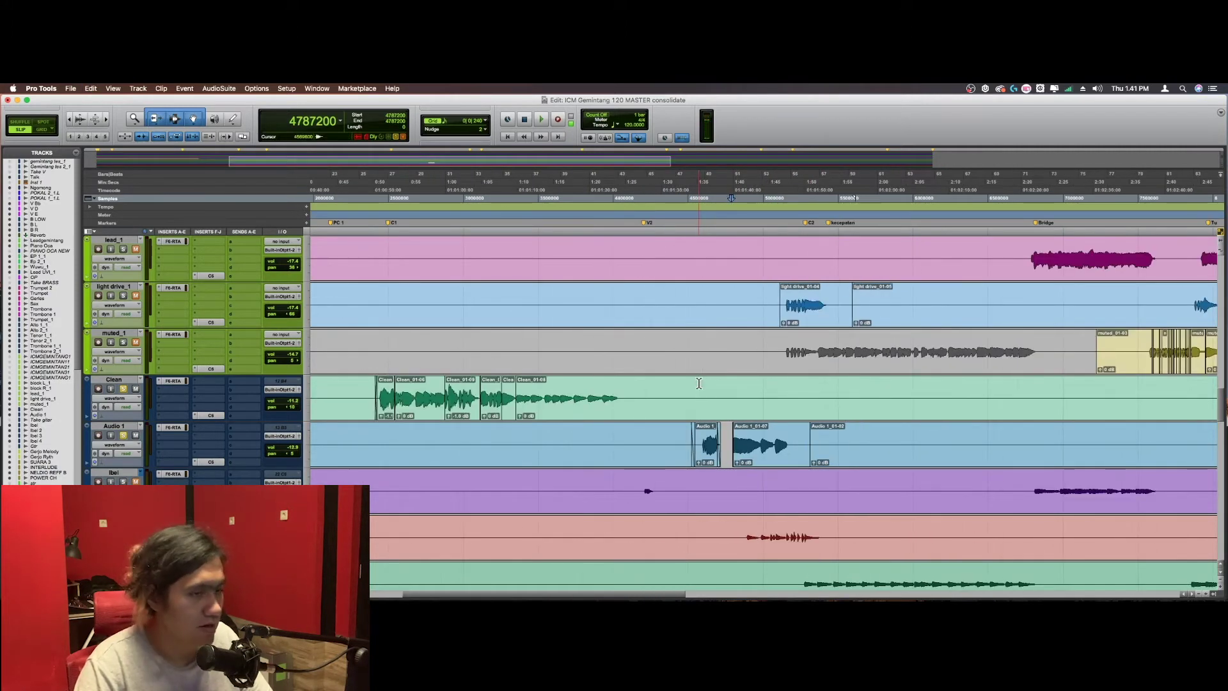
{"action": "key", "text": "super+bracketleft"}
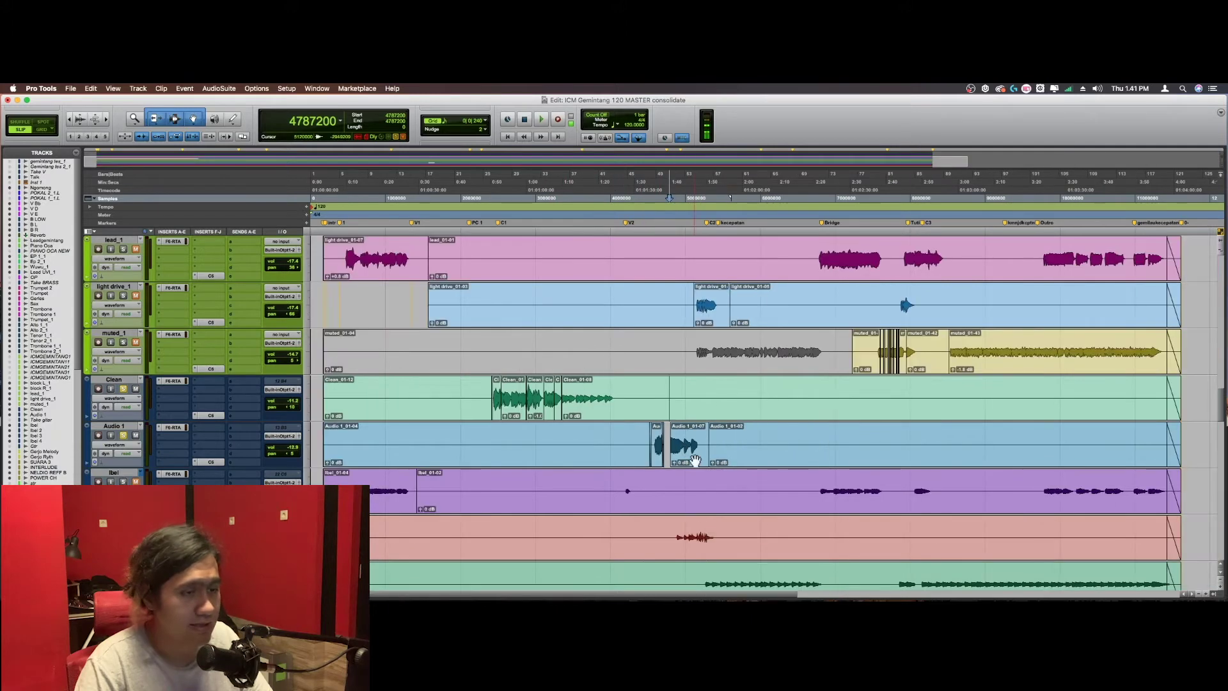
{"action": "left_click", "coordinate": [668, 477]}
{"action": "key", "text": "space"}
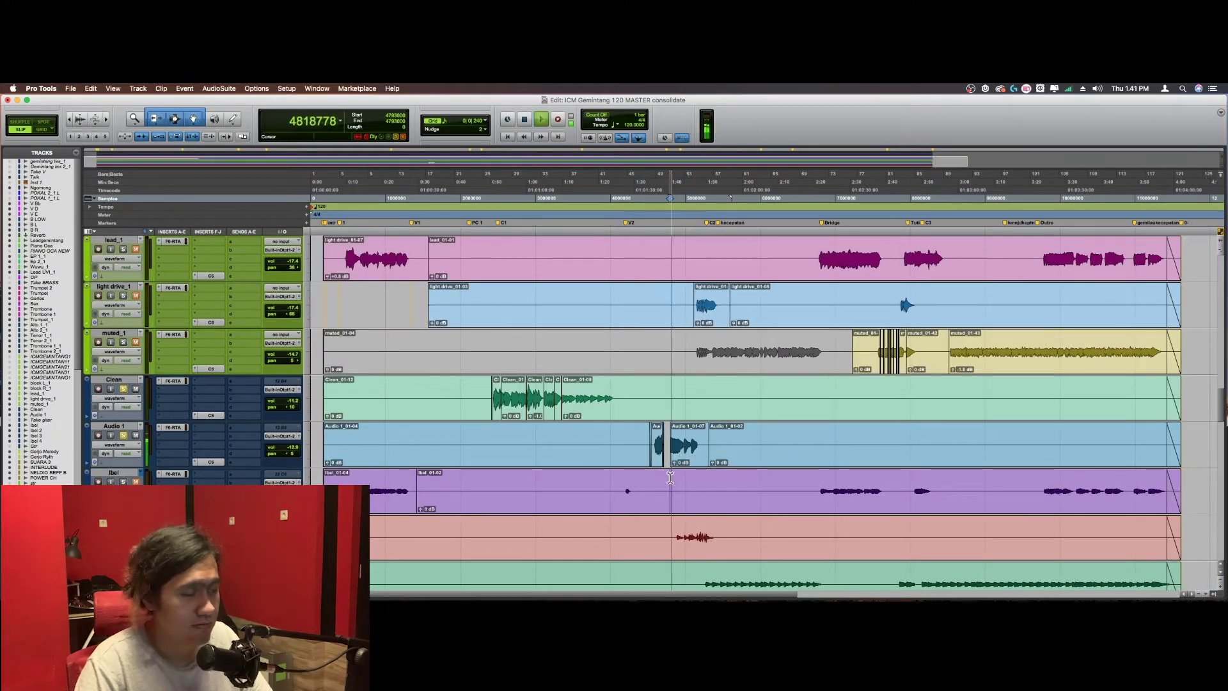
Step: Watch Audio 1's spectrum in its F6-RTA during playback, stop, and check Clean's F6-RTA curve for comparison
{"action": "key", "text": "super+bracketright"}
{"action": "left_click", "coordinate": [168, 427]}
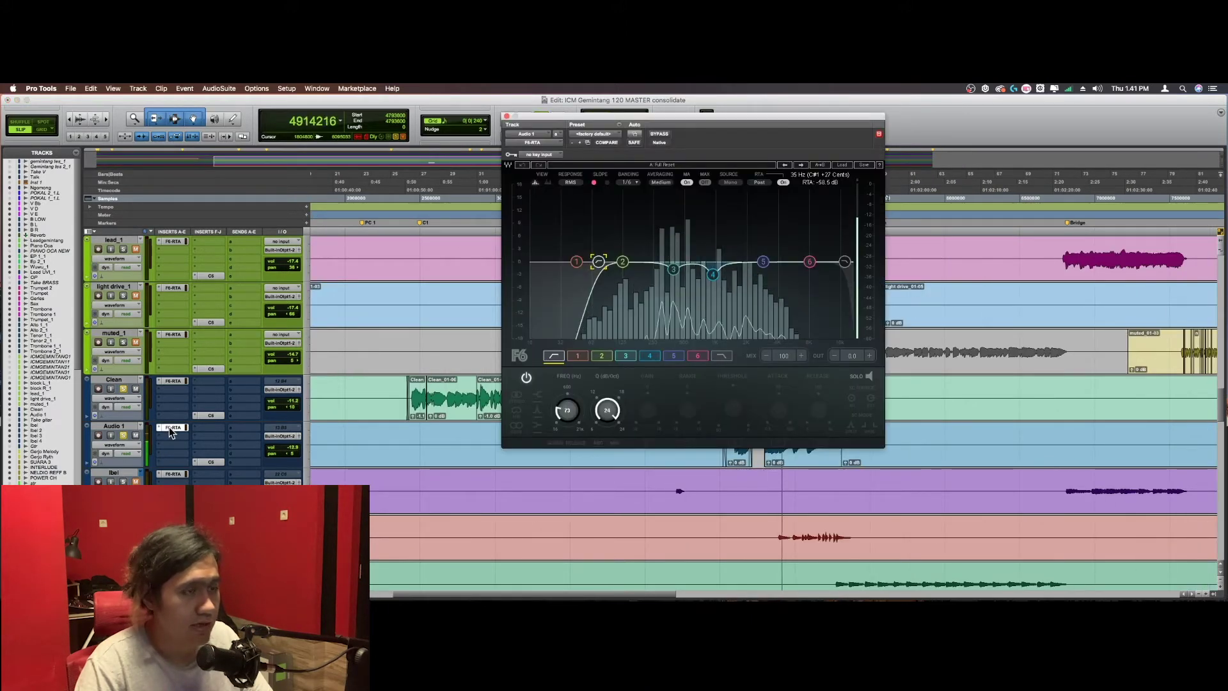
{"action": "left_click", "coordinate": [169, 427]}
{"action": "key", "text": "space"}
{"action": "left_click", "coordinate": [168, 427]}
{"action": "left_click", "coordinate": [169, 427]}
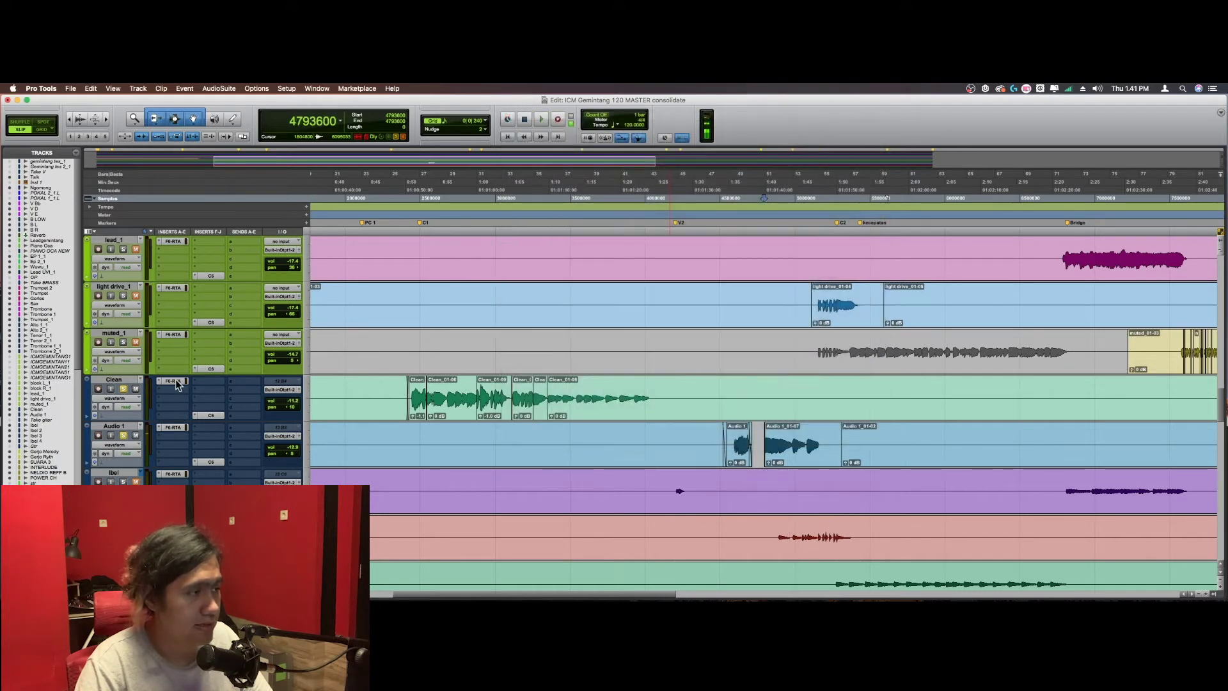
{"action": "left_click", "coordinate": [174, 381]}
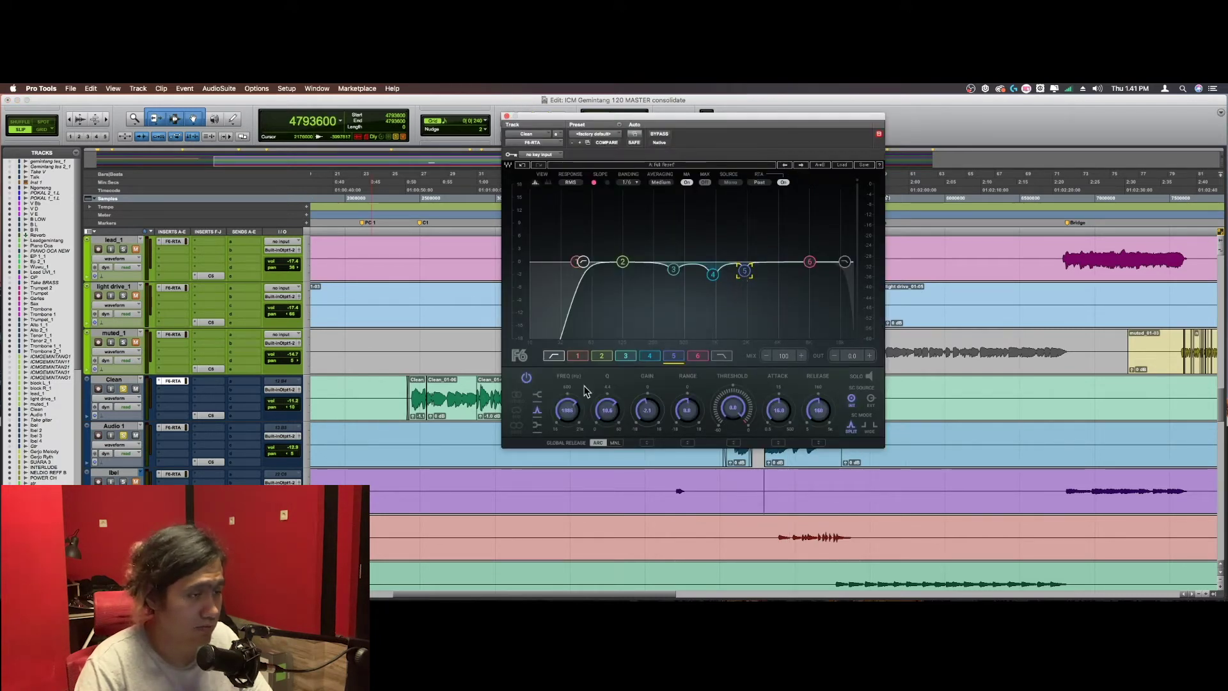
{"action": "left_click", "coordinate": [173, 381]}
Step: Solo the Ibel track and play it from the start of its phrase before V1
{"action": "scroll", "coordinate": [706, 460], "scroll_direction": "left", "scroll_amount": 5}
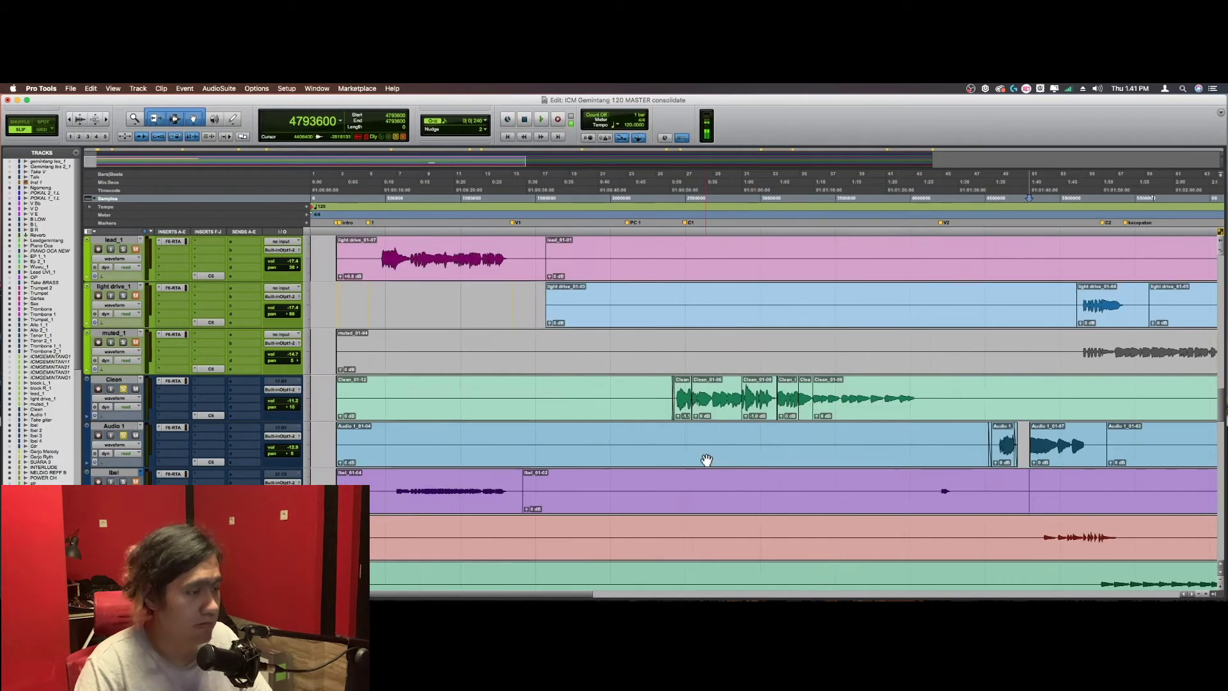
{"action": "left_click", "coordinate": [389, 477]}
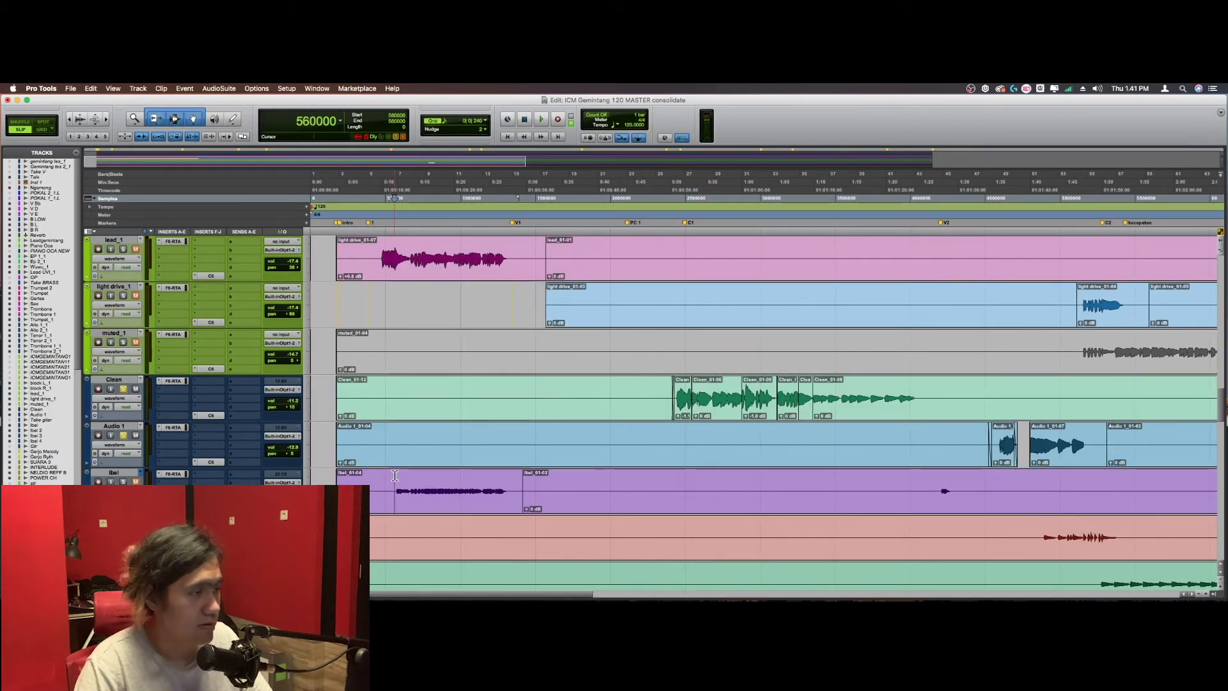
{"action": "scroll", "coordinate": [554, 445], "scroll_direction": "right", "scroll_amount": 3}
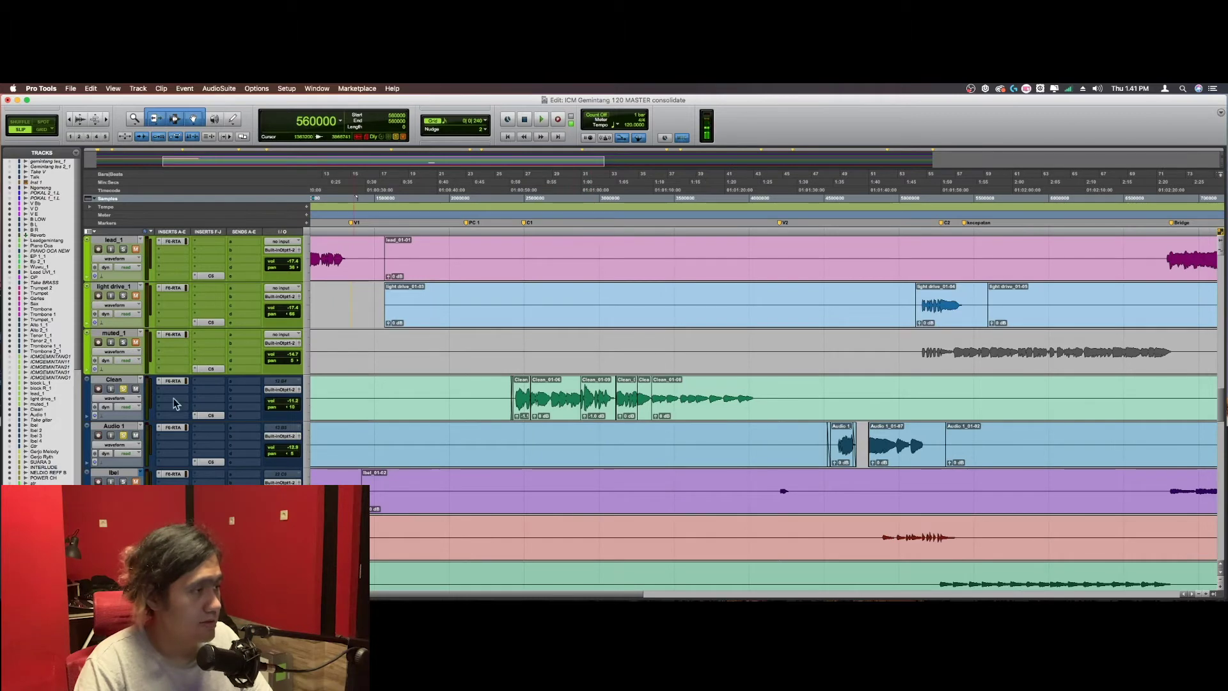
{"action": "scroll", "coordinate": [396, 479], "scroll_direction": "left", "scroll_amount": 3}
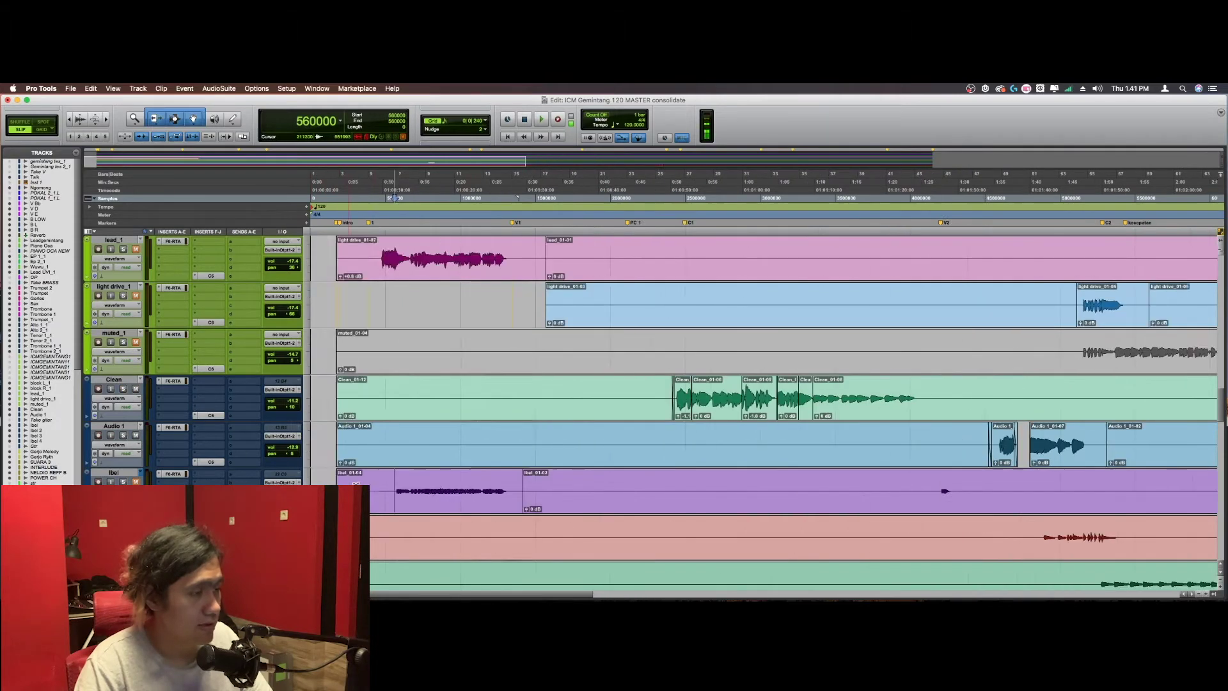
{"action": "key", "text": "r"}
{"action": "key", "text": "t"}
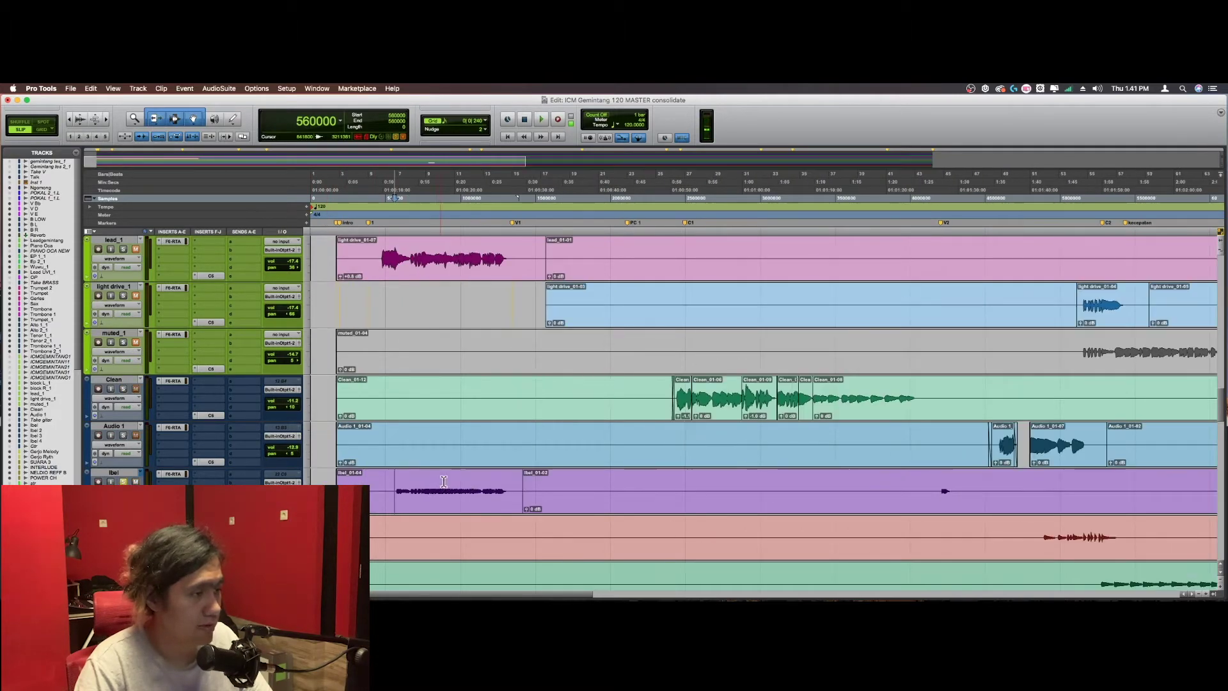
{"action": "key", "text": "space"}
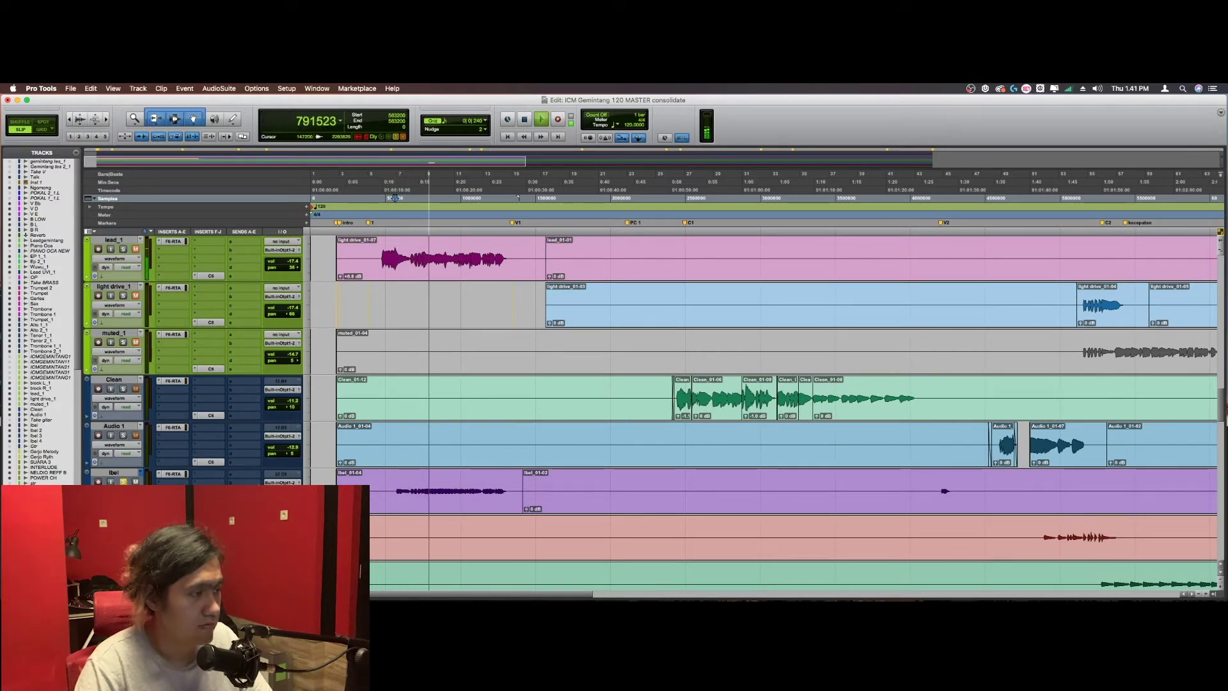
Step: Open Ibel's F6-RTA during playback, examine its low cut and band 3 settings, and replay the phrase
{"action": "left_click", "coordinate": [173, 473]}
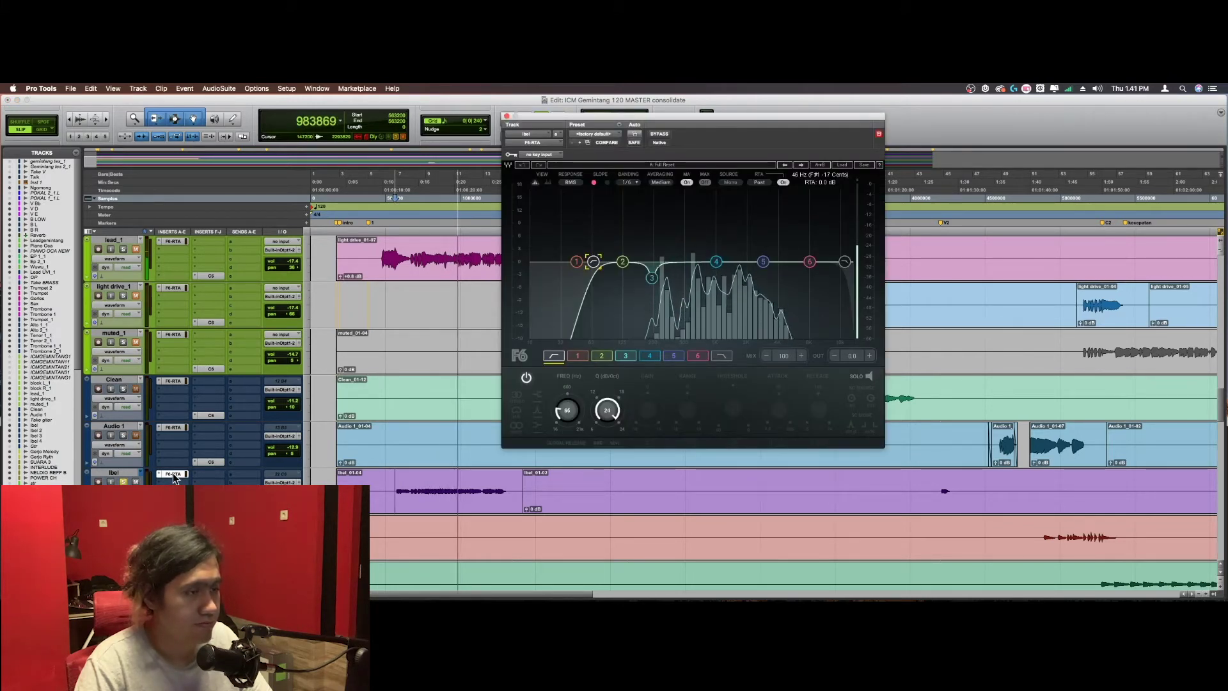
{"action": "key", "text": "space"}
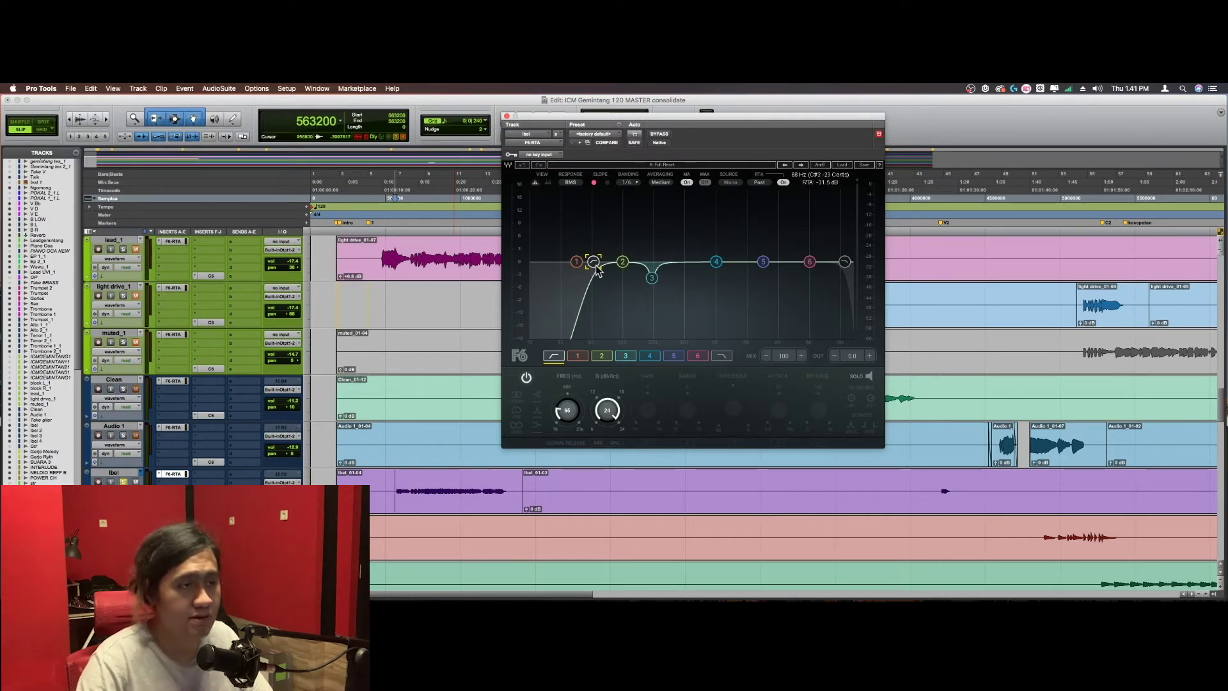
{"action": "left_click", "coordinate": [653, 279]}
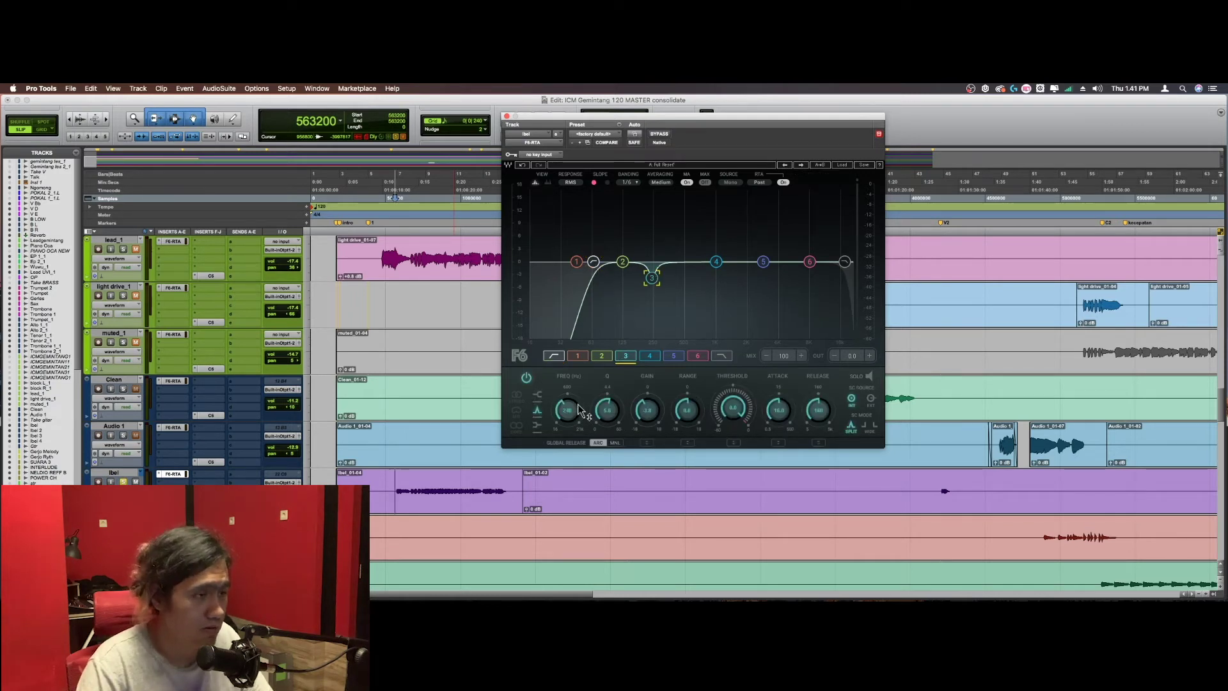
{"action": "key", "text": "space"}
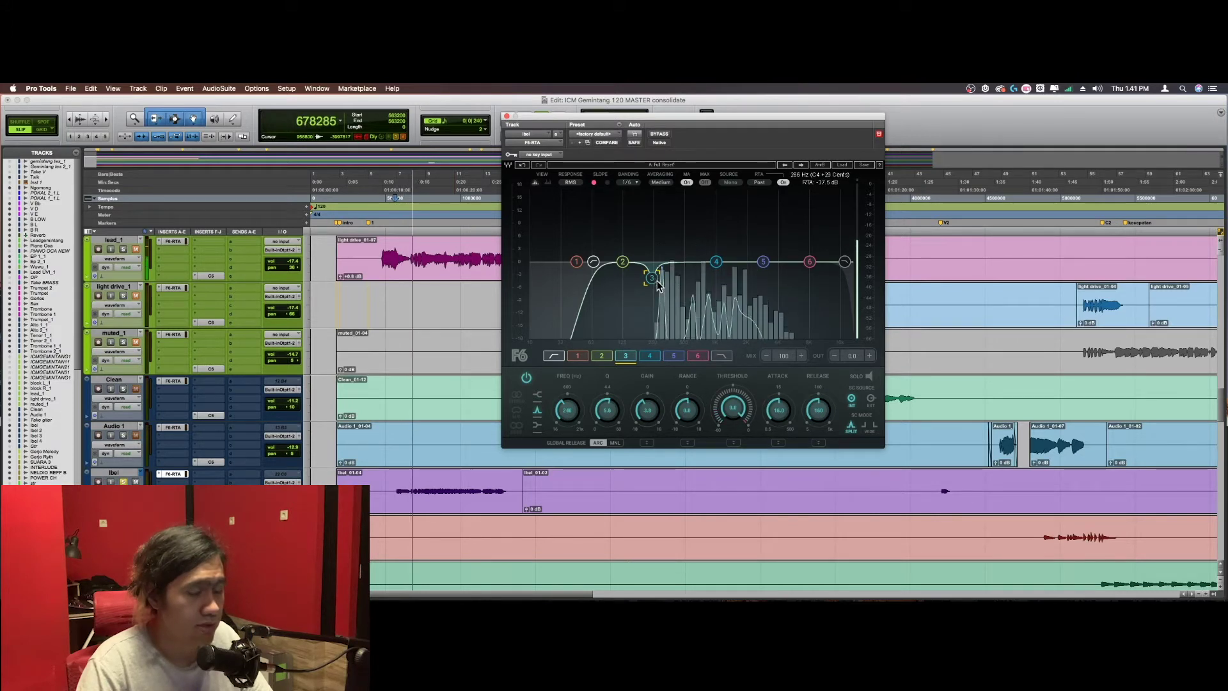
{"action": "key", "text": "space"}
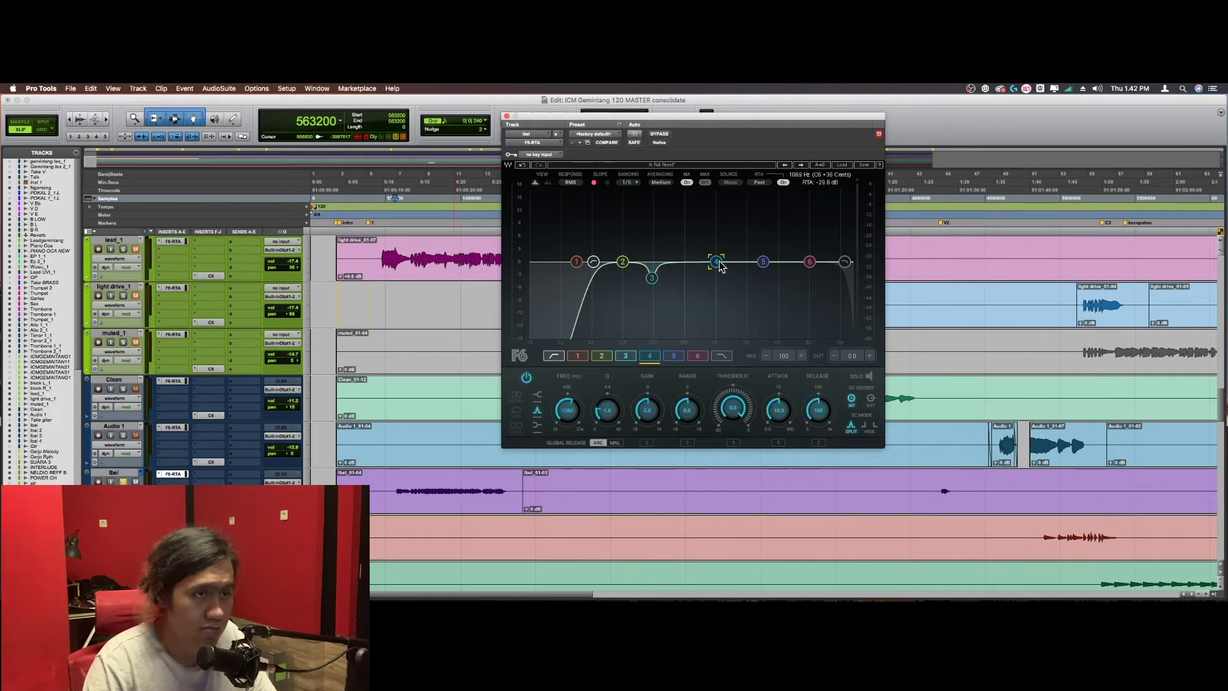
Step: Check bands 5 and 3 in Ibel's F6-RTA, play its phrase before V1 from partway through, stop, and close the equalizer
{"action": "left_click", "coordinate": [768, 263]}
{"action": "left_click", "coordinate": [652, 279]}
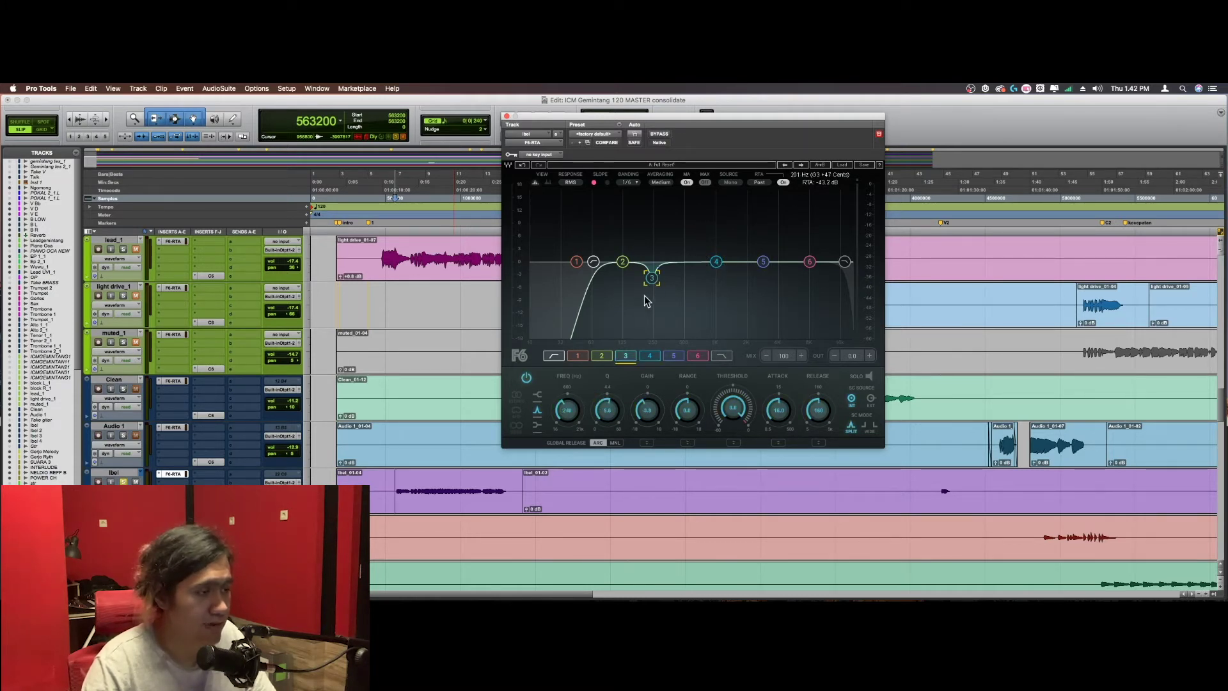
{"action": "key", "text": "space"}
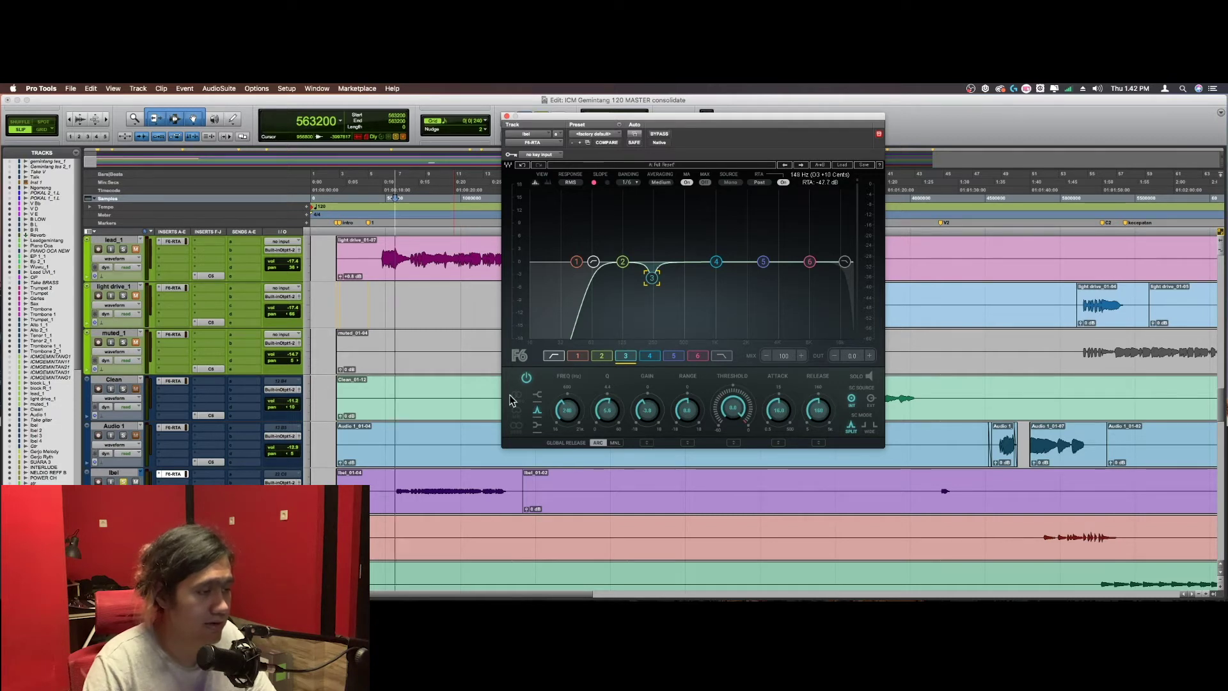
{"action": "left_click", "coordinate": [434, 489]}
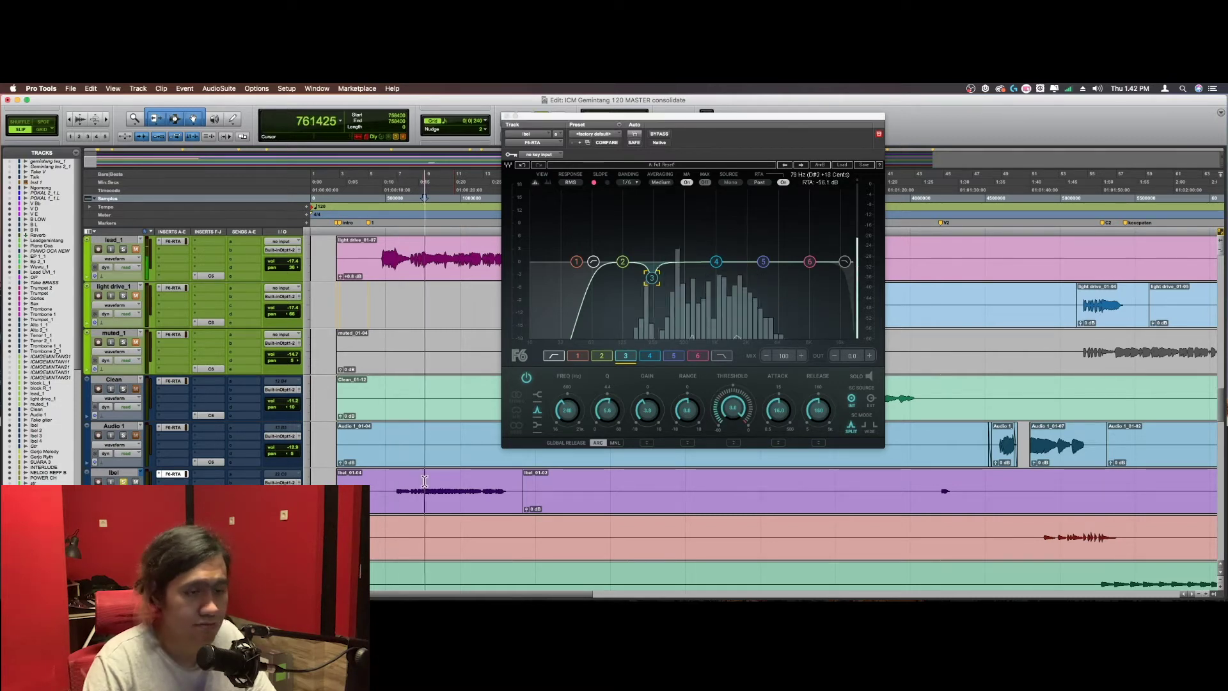
{"action": "key", "text": "space"}
{"action": "left_click", "coordinate": [174, 474]}
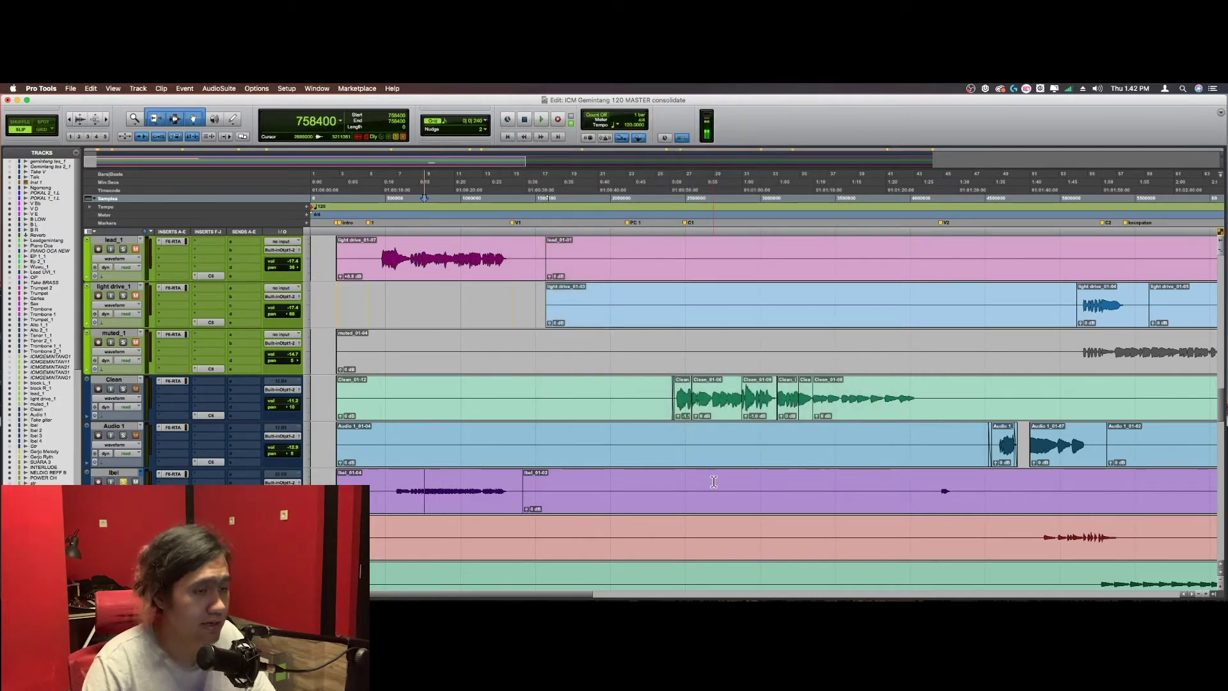
Step: Solo Ibel 2 in place of Ibel, play its phrase from the start before C2, and stop
{"action": "key", "text": "r"}
{"action": "scroll", "coordinate": [713, 481], "scroll_direction": "down", "scroll_amount": 2}
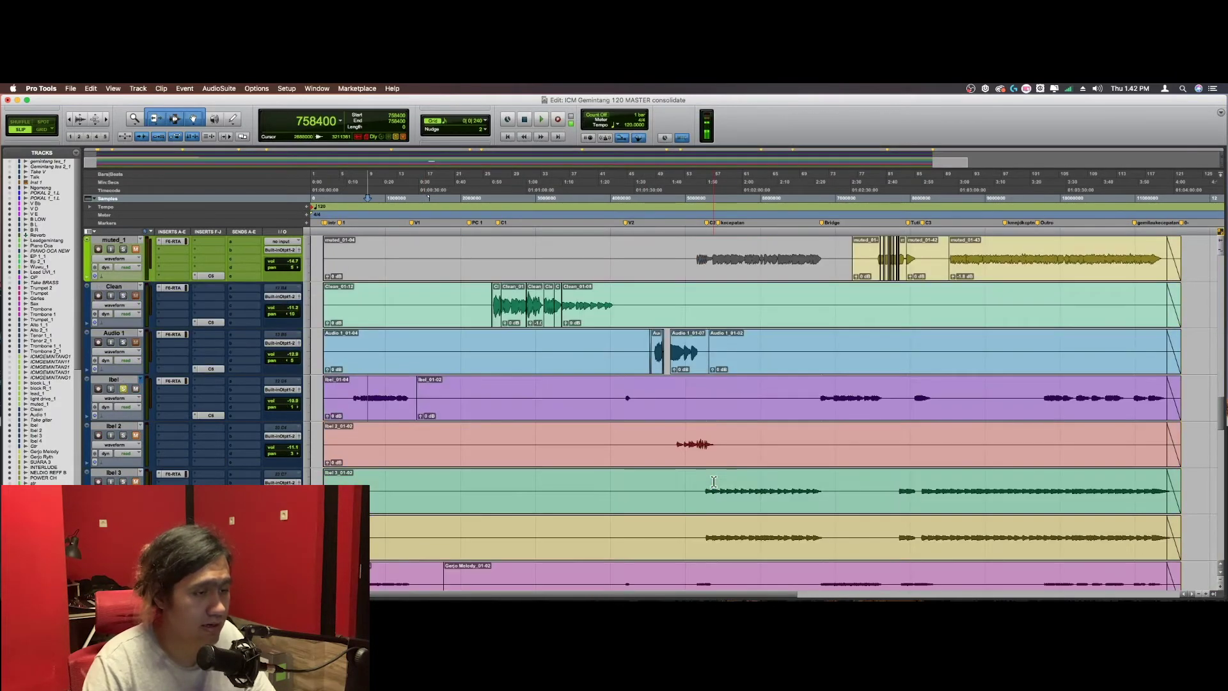
{"action": "left_click", "coordinate": [688, 434]}
{"action": "key", "text": "t"}
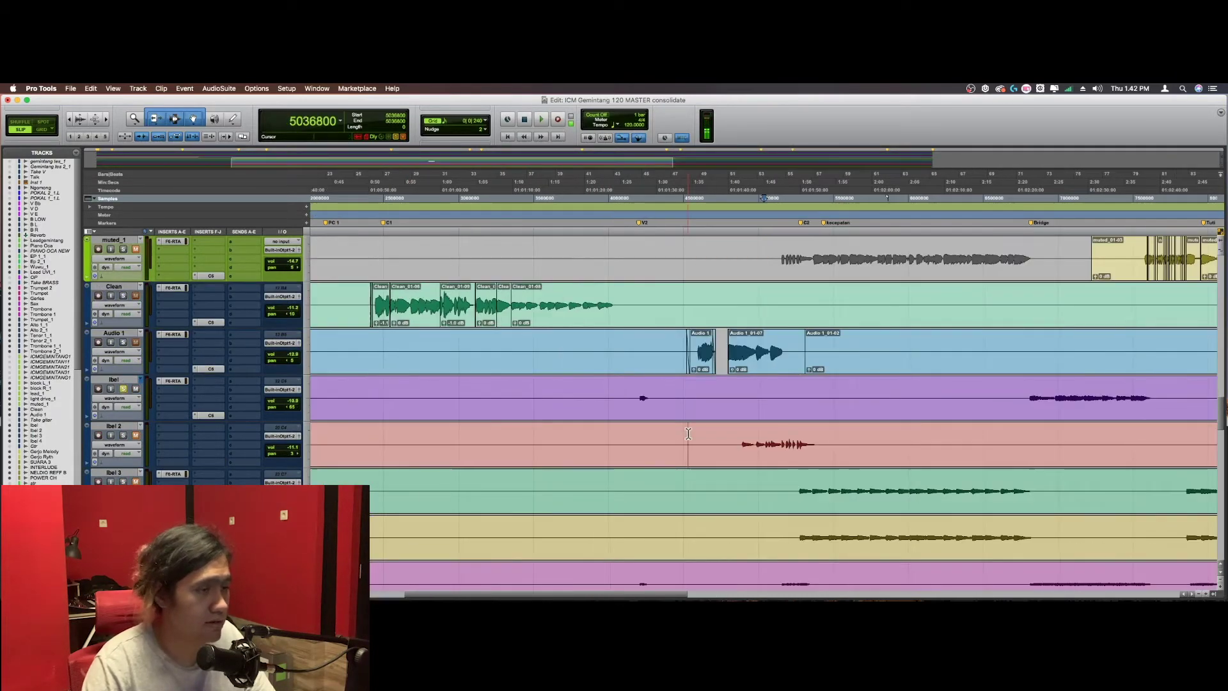
{"action": "left_click", "coordinate": [740, 431]}
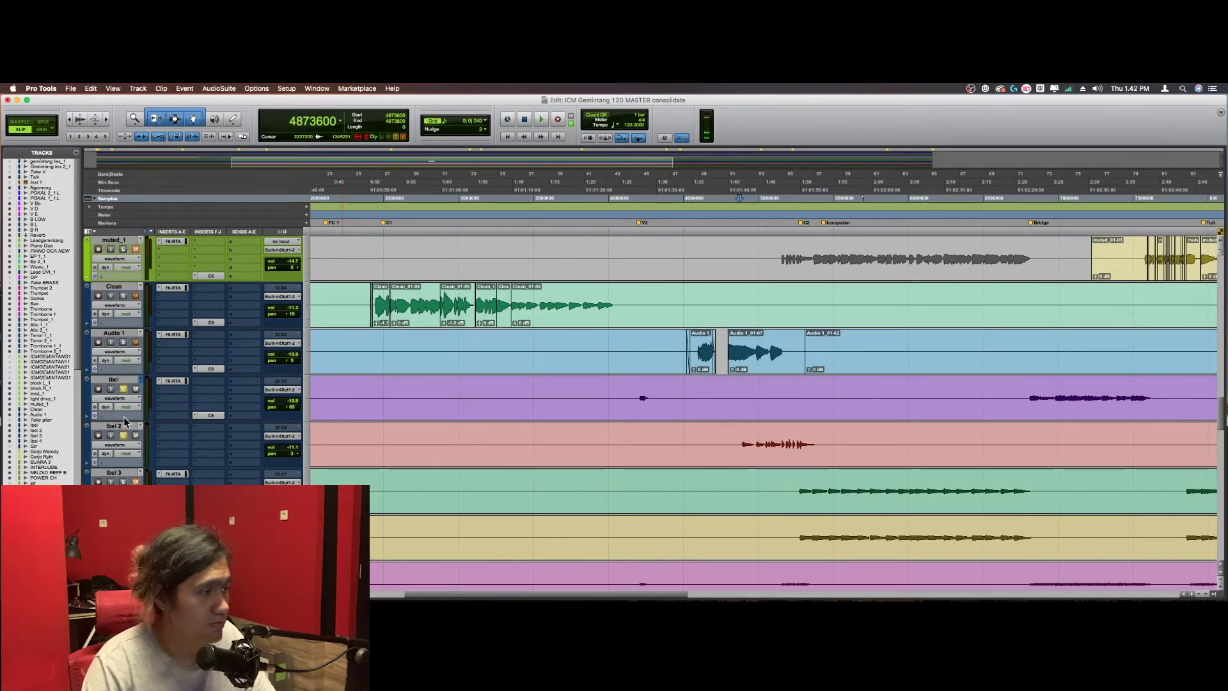
{"action": "key", "text": "space"}
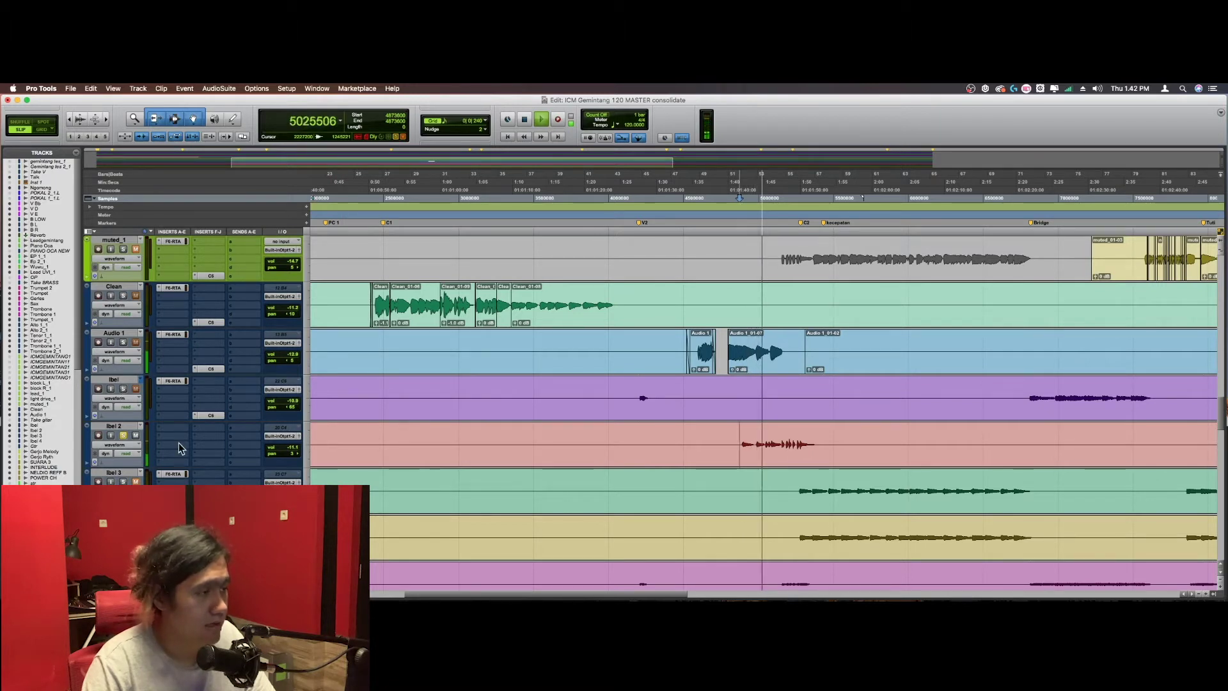
{"action": "key", "text": "space"}
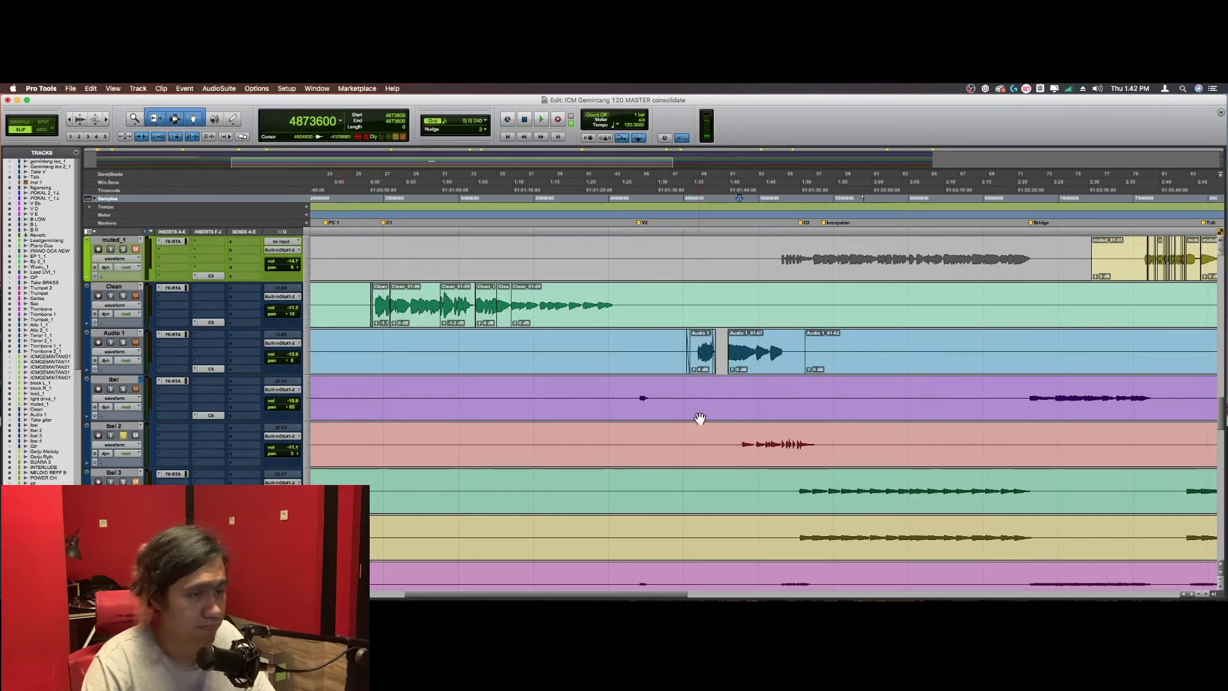
Step: Place the cursor before Ibel 3's first notes at C2, unsolo Ibel 2, and solo Ibel 3 and Ibel 4
{"action": "key", "text": "super+bracketleft"}
{"action": "left_click", "coordinate": [729, 436]}
{"action": "key", "text": "super+bracketright"}
{"action": "key", "text": "super+bracketright"}
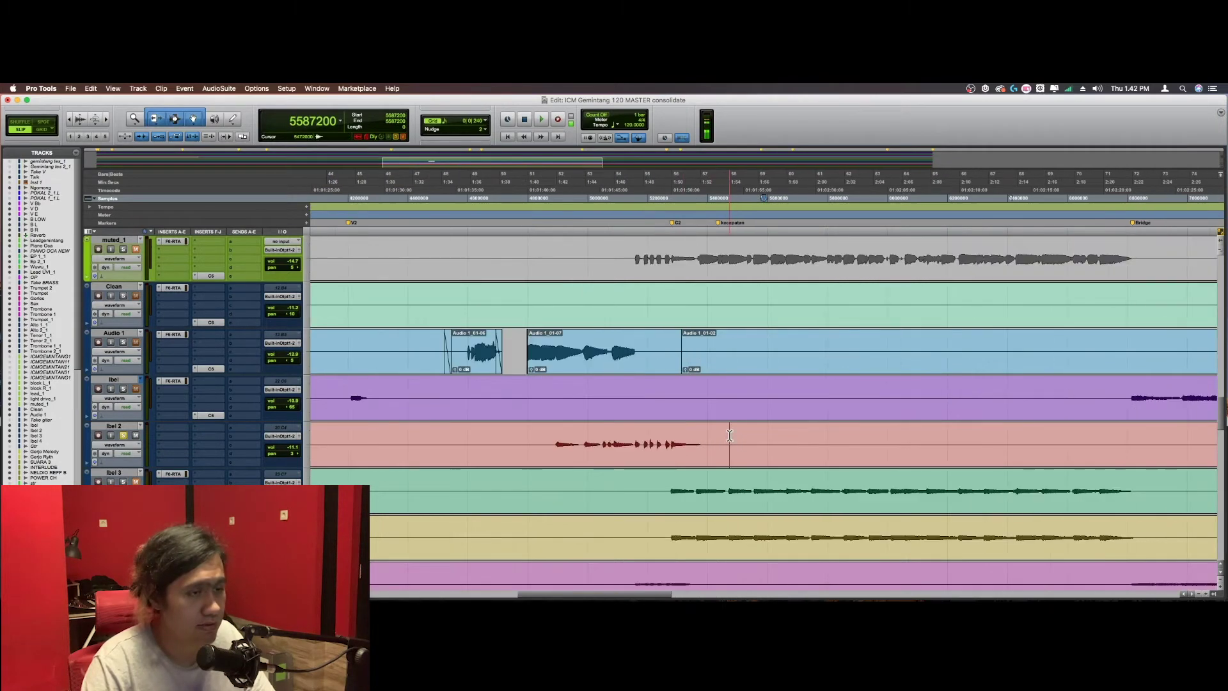
{"action": "key", "text": "super+bracketleft"}
{"action": "key", "text": "super+bracketleft"}
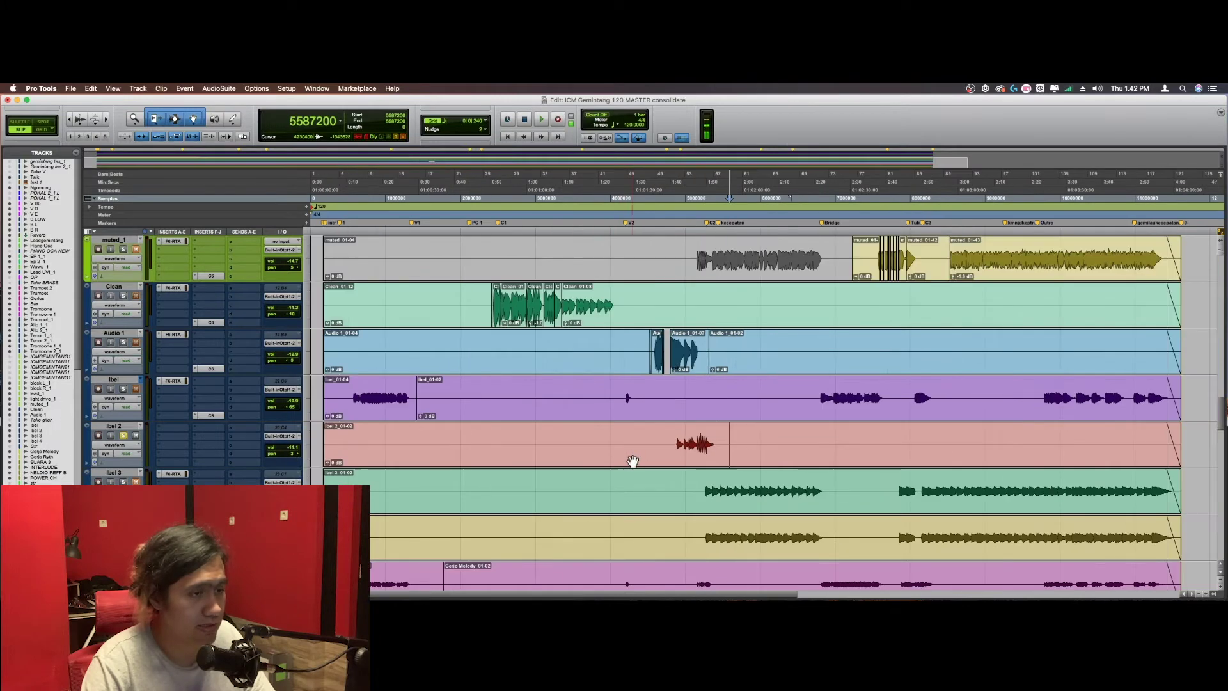
{"action": "left_click", "coordinate": [702, 491]}
{"action": "scroll", "coordinate": [703, 491], "scroll_direction": "down", "scroll_amount": 1}
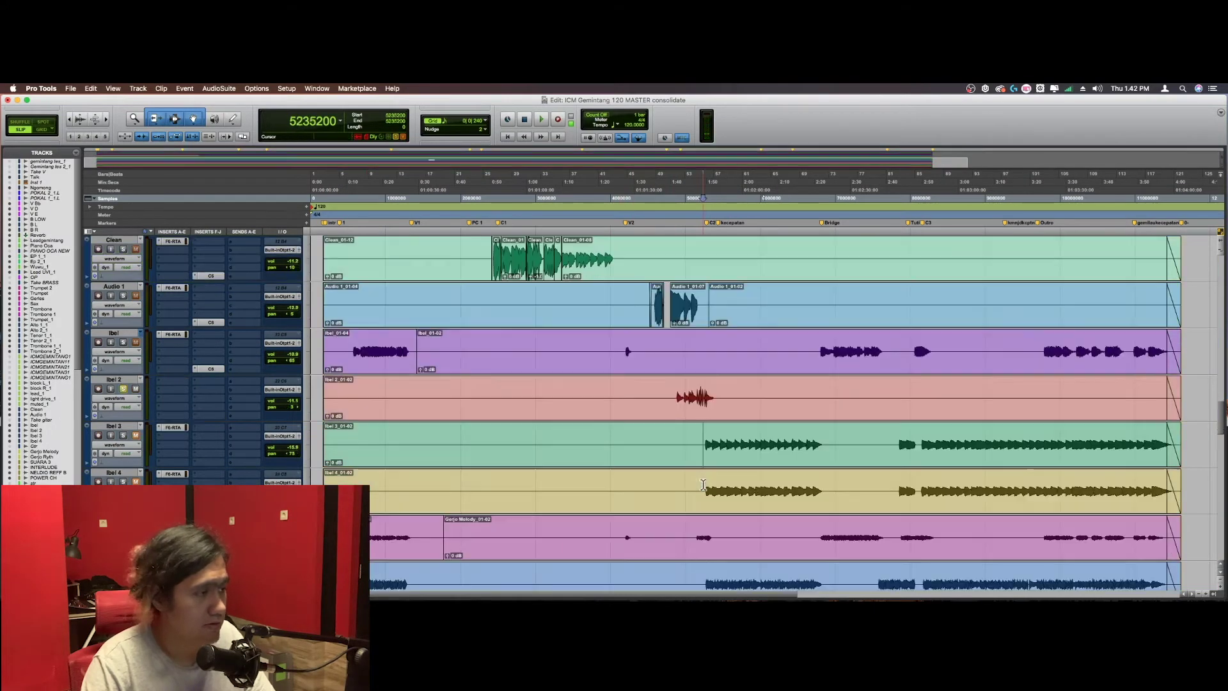
{"action": "left_click", "coordinate": [123, 388]}
{"action": "left_click", "coordinate": [123, 435]}
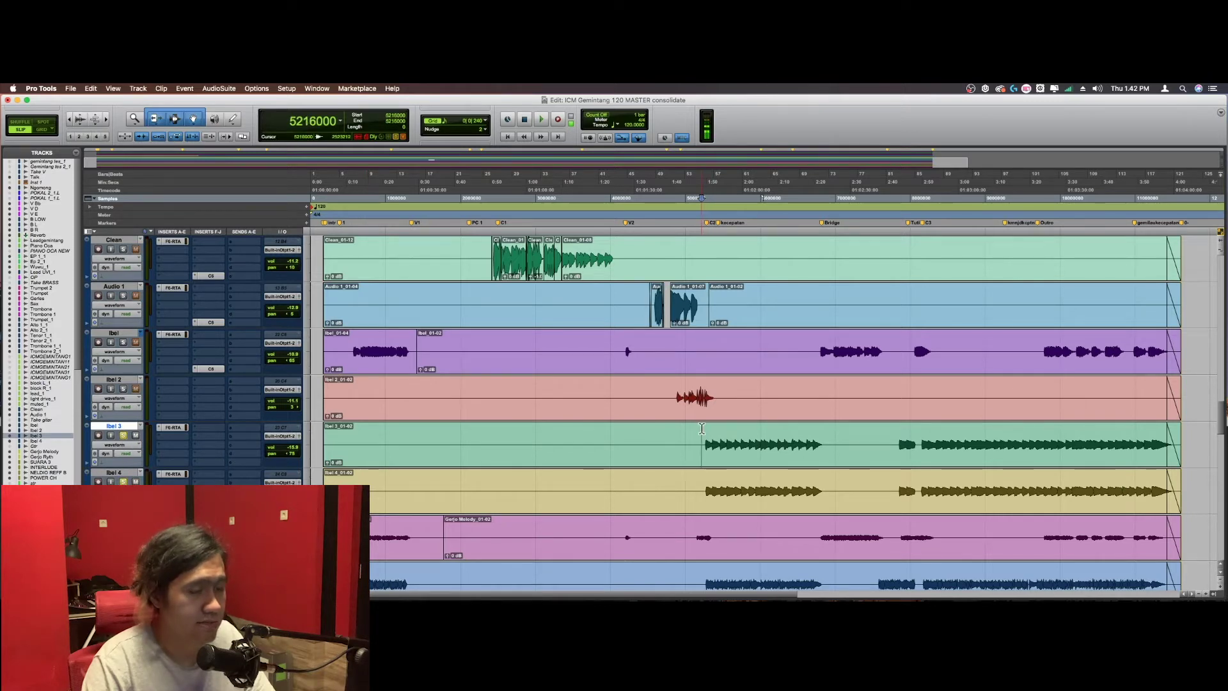
Step: Place the cursor just before Ibel 3's first note at C2 and play Ibel 3 and Ibel 4 from there
{"action": "key", "text": "t"}
{"action": "key", "text": "t"}
{"action": "key", "text": "t"}
{"action": "scroll", "coordinate": [750, 430], "scroll_direction": "right", "scroll_amount": 1}
{"action": "left_click", "coordinate": [749, 431]}
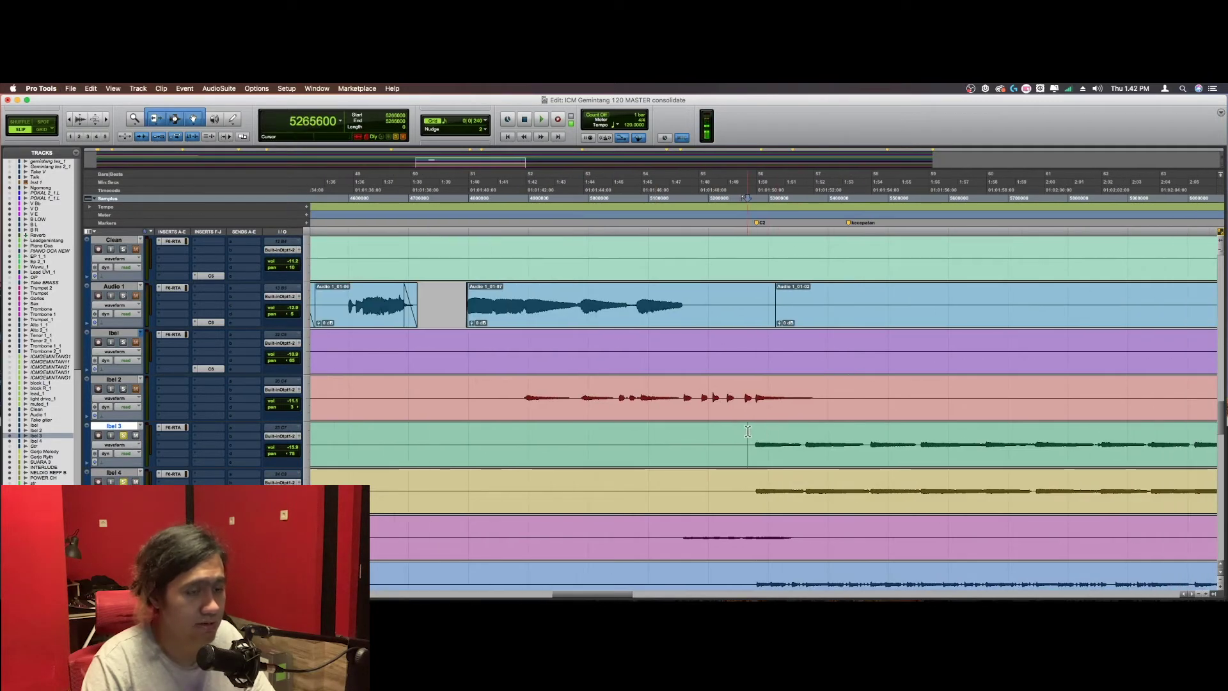
{"action": "left_click", "coordinate": [770, 433]}
{"action": "key", "text": "t"}
{"action": "left_click", "coordinate": [729, 435]}
{"action": "key", "text": "space"}
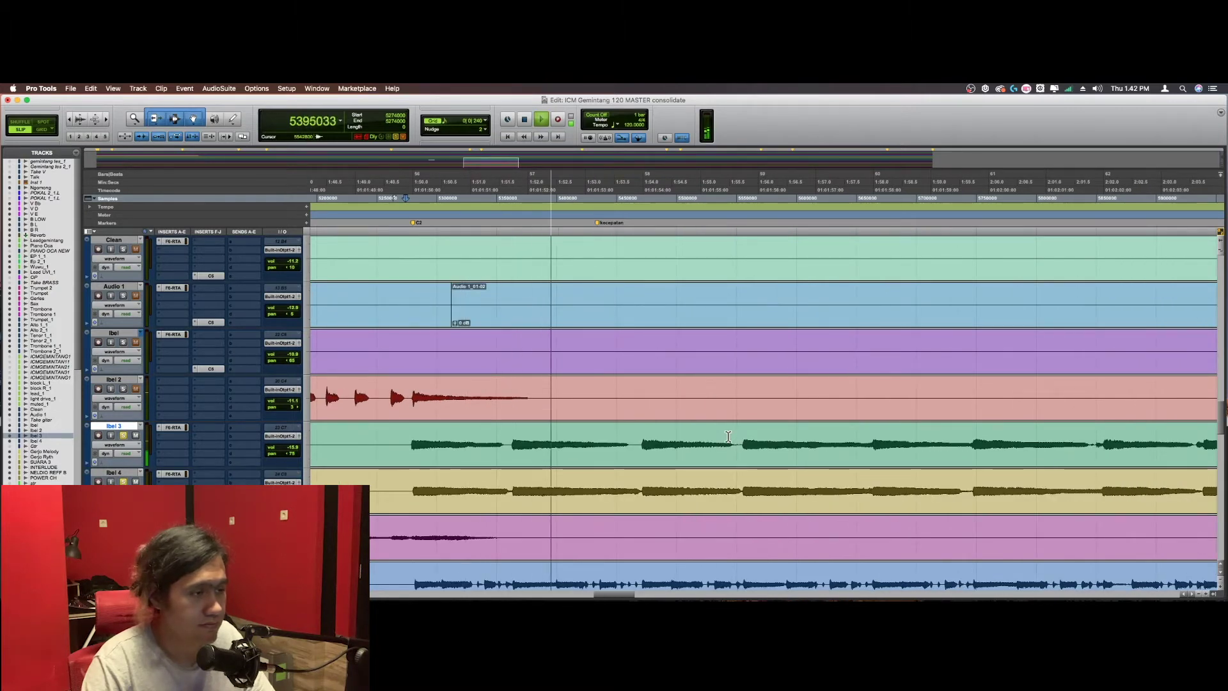
Step: Switch the solos of Ibel 3 and Ibel 4 during playback to compare them separately and together, and stop
{"action": "key", "text": "r"}
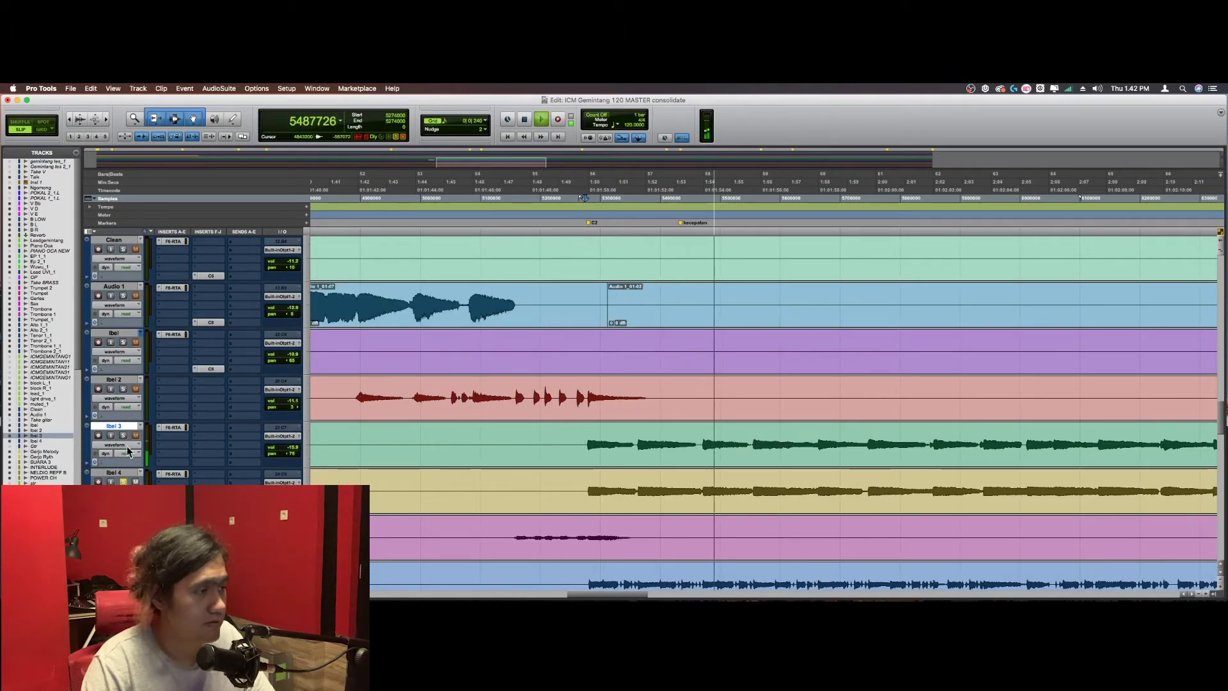
{"action": "left_click", "coordinate": [124, 482]}
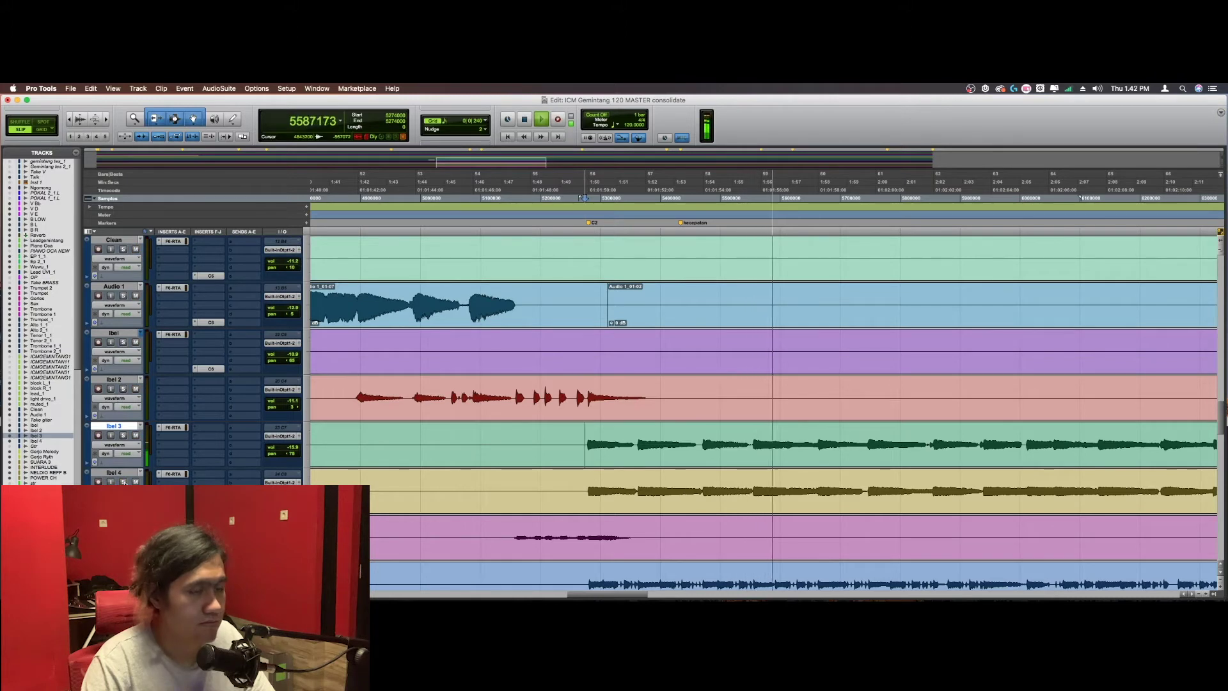
{"action": "left_click", "coordinate": [123, 435]}
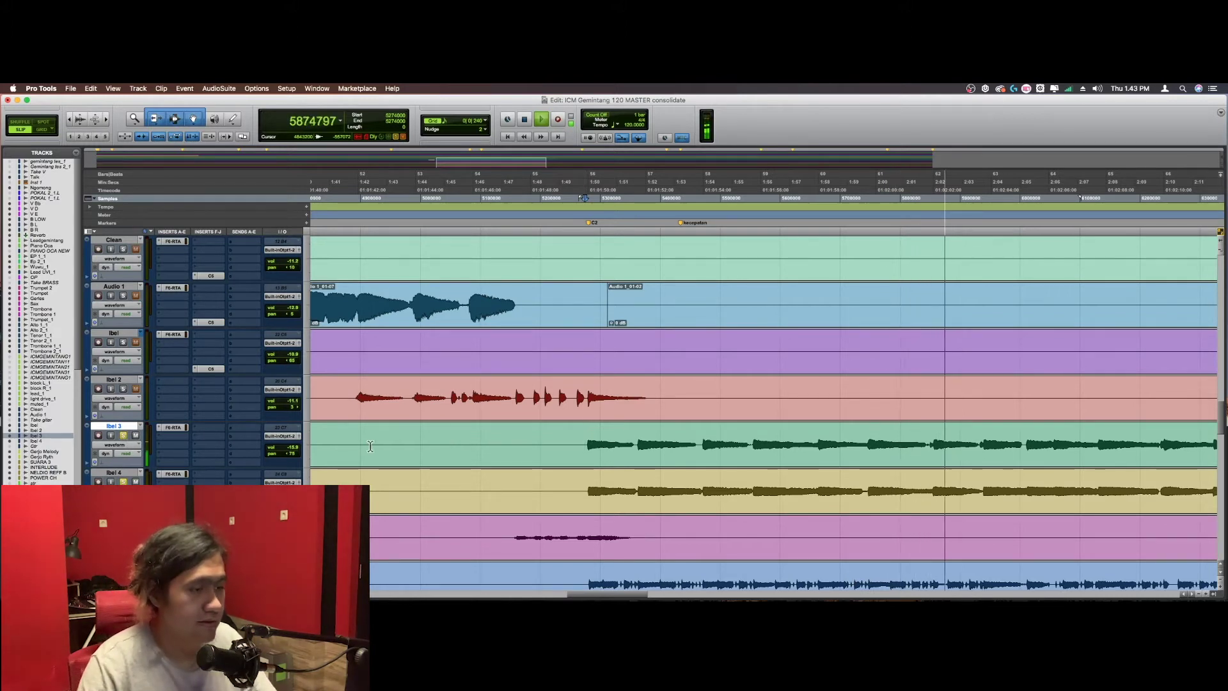
{"action": "scroll", "coordinate": [716, 439], "scroll_direction": "right", "scroll_amount": 3}
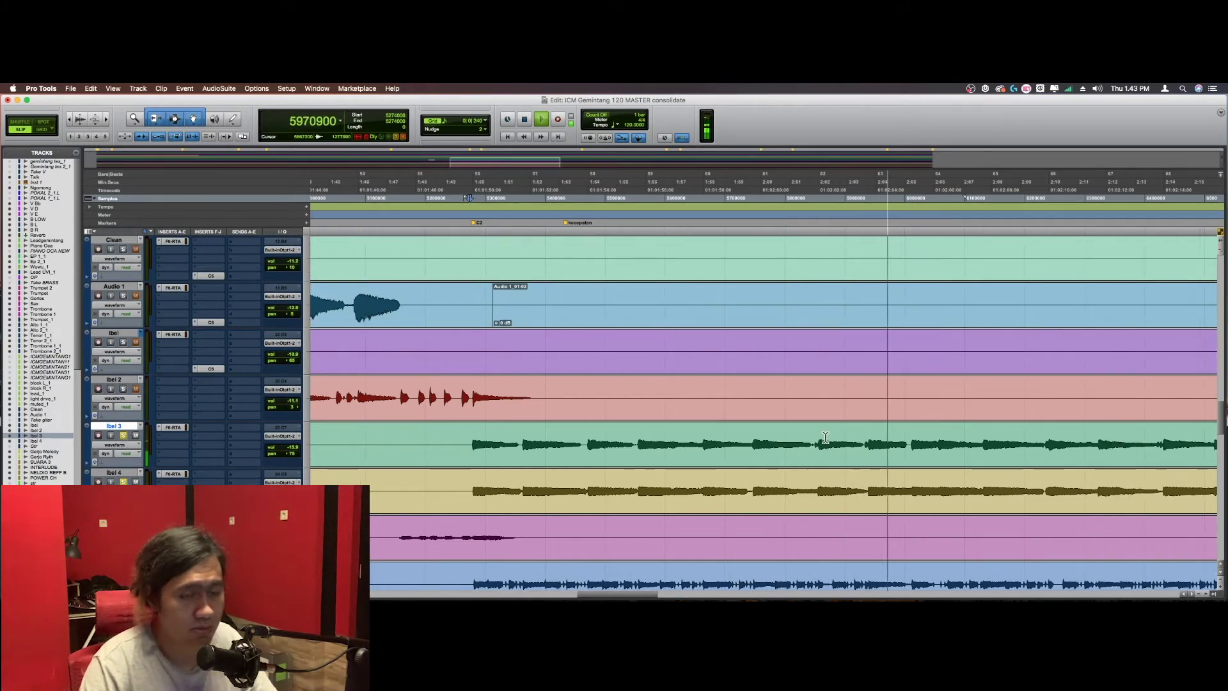
{"action": "key", "text": "space"}
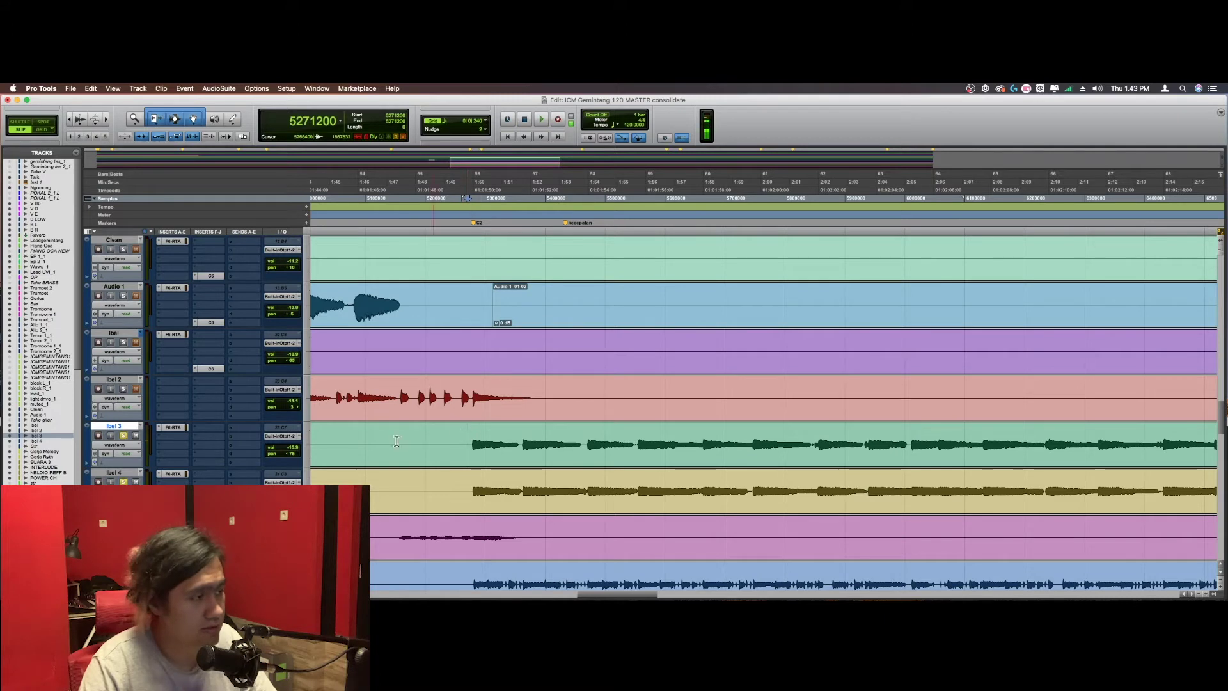
Step: Create a mono audio track below Ibel 3 and copy Ibel 3's section from just before C2 to just past Bridge onto it
{"action": "key", "text": "super+shift+n"}
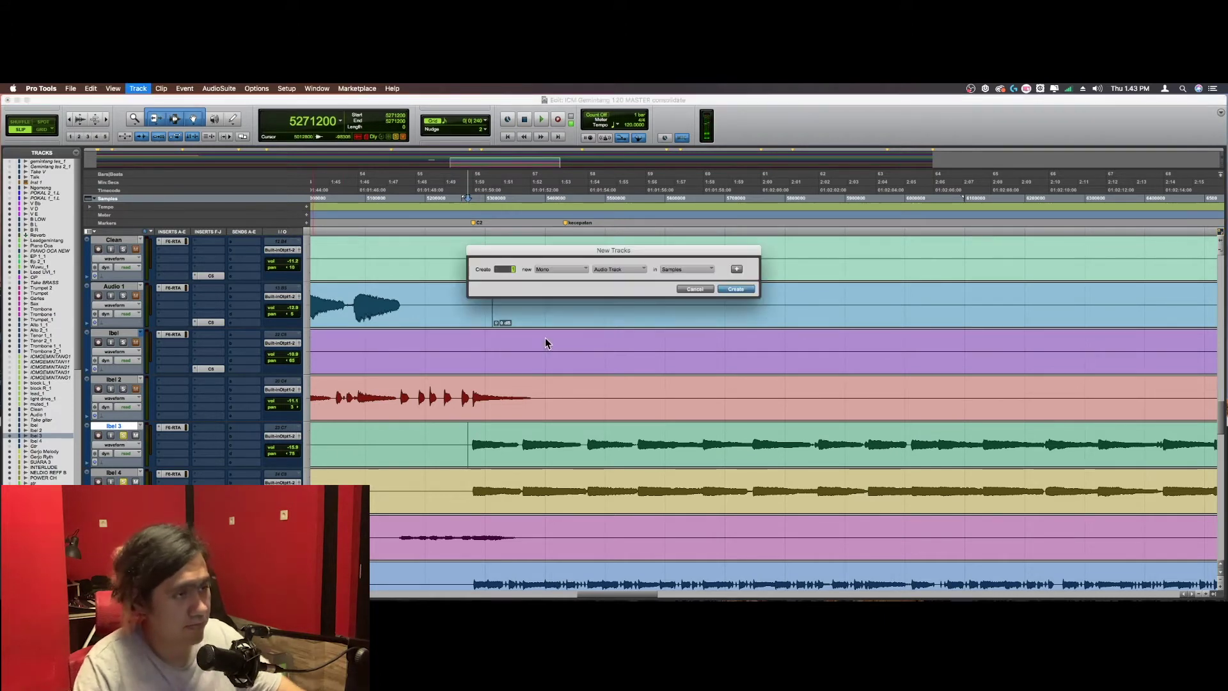
{"action": "left_click", "coordinate": [736, 289]}
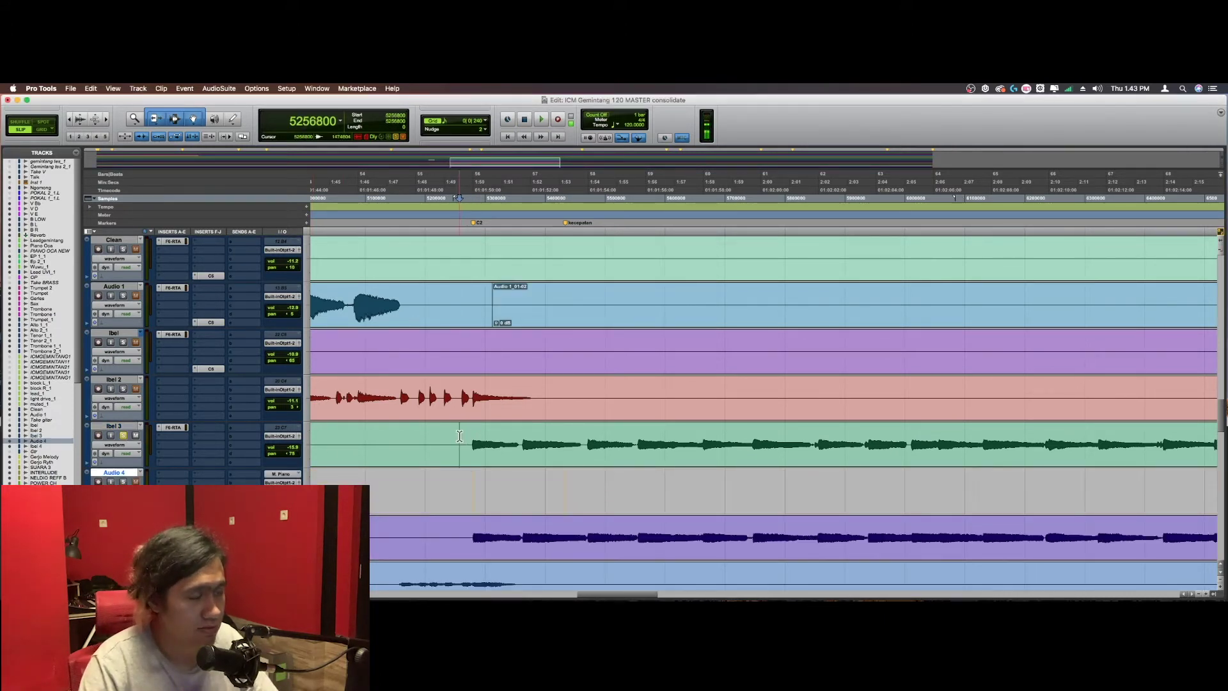
{"action": "key", "text": "super+bracketleft"}
{"action": "scroll", "coordinate": [895, 435], "scroll_direction": "right", "scroll_amount": 1}
{"action": "key", "text": "super+bracketright"}
{"action": "left_click_drag", "start_coordinate": [835, 465], "coordinate": [835, 480]}
{"action": "scroll", "coordinate": [835, 479], "scroll_direction": "right", "scroll_amount": 3}
{"action": "key", "text": "super+z"}
{"action": "left_click_drag", "start_coordinate": [671, 445], "coordinate": [665, 485]}
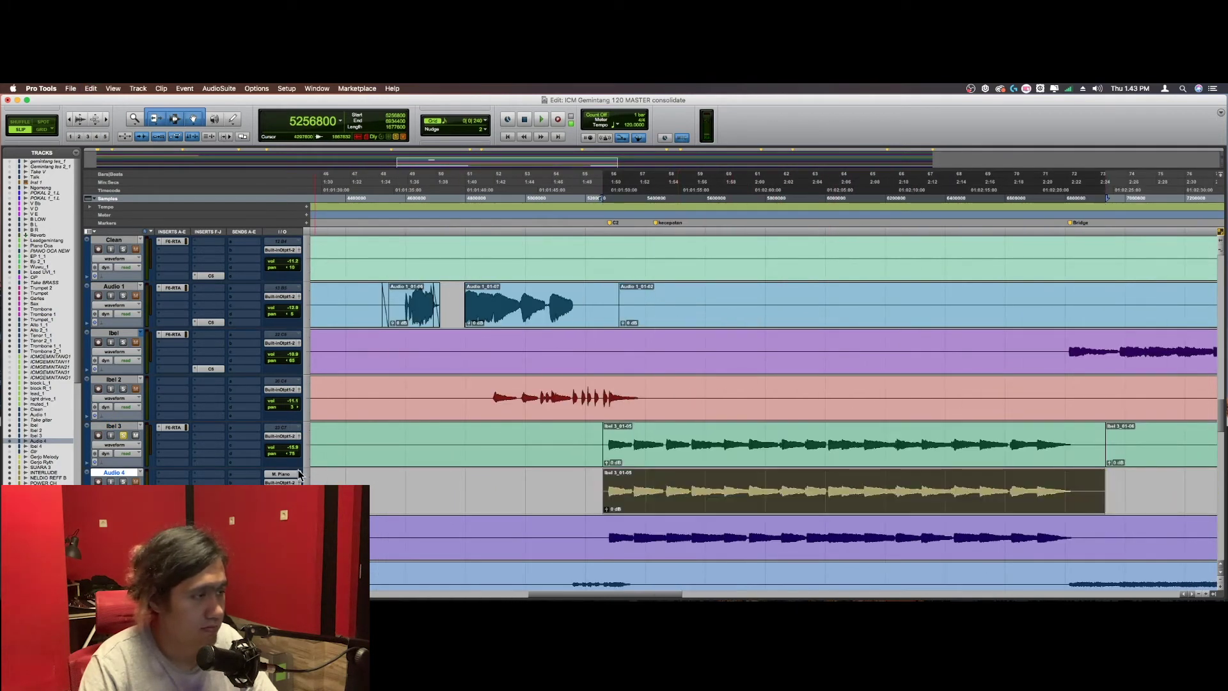
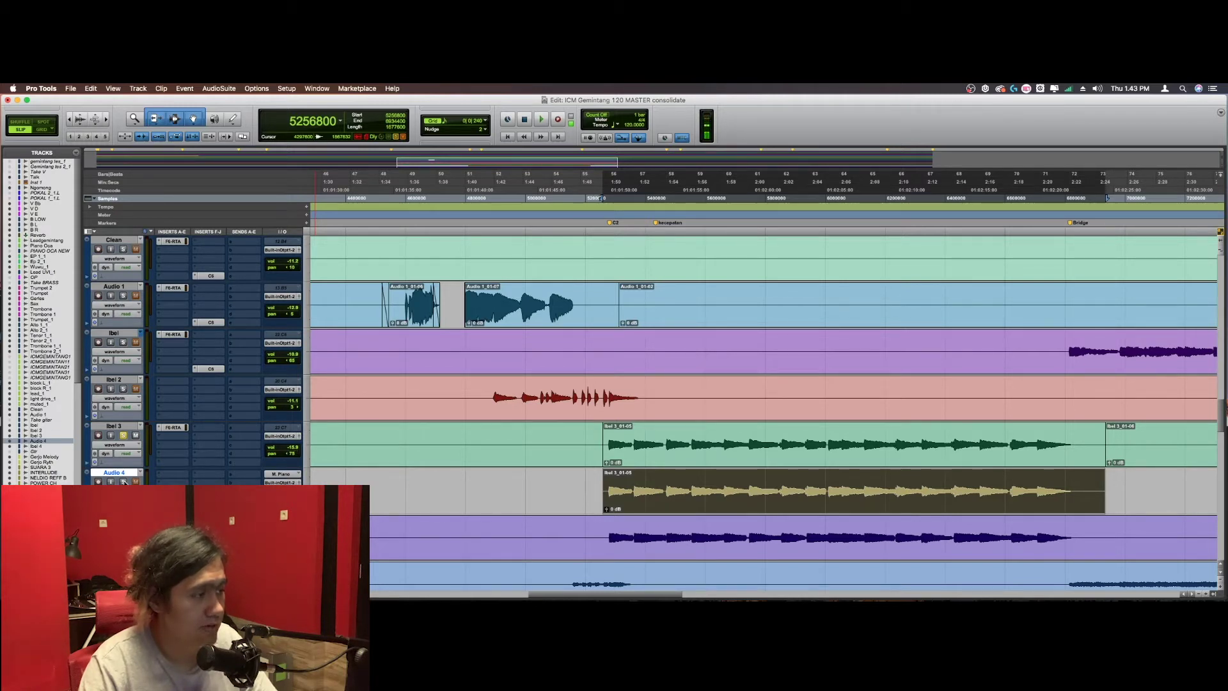
Step: Place the cursor near the start of Ibel 3's separated clip before C2 and play it together with the Audio 4 copy
{"action": "scroll", "coordinate": [722, 429], "scroll_direction": "up", "scroll_amount": 3}
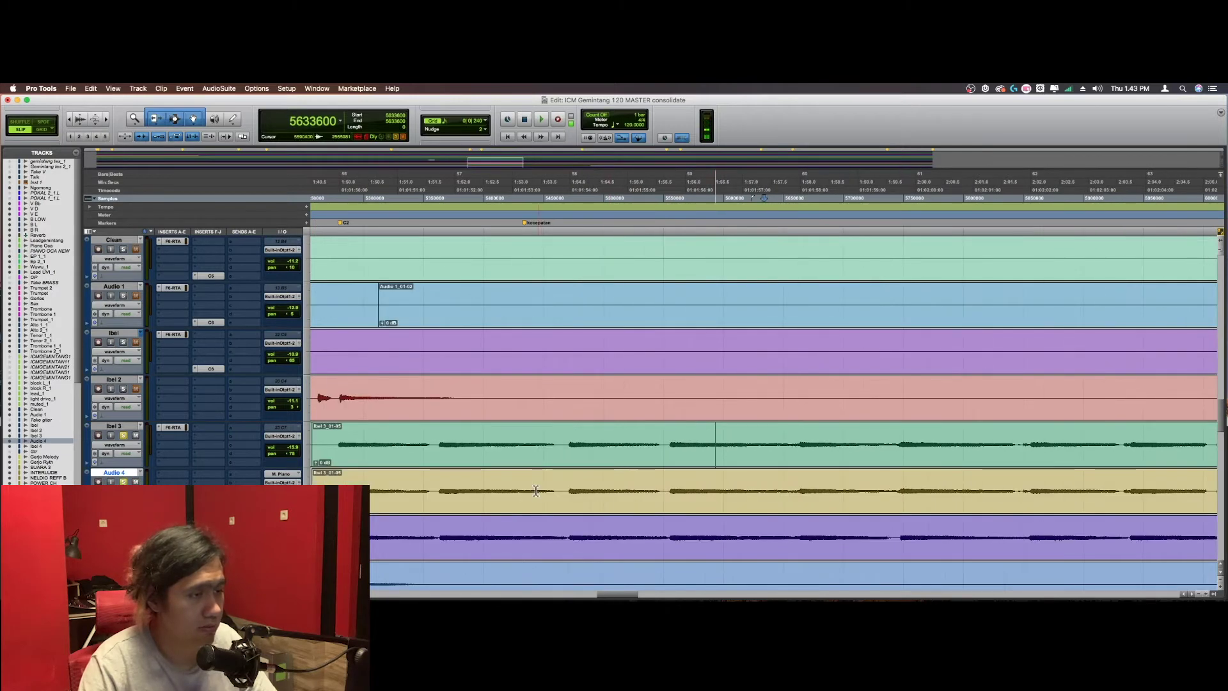
{"action": "left_click", "coordinate": [534, 459]}
{"action": "scroll", "coordinate": [531, 459], "scroll_direction": "down", "scroll_amount": 2}
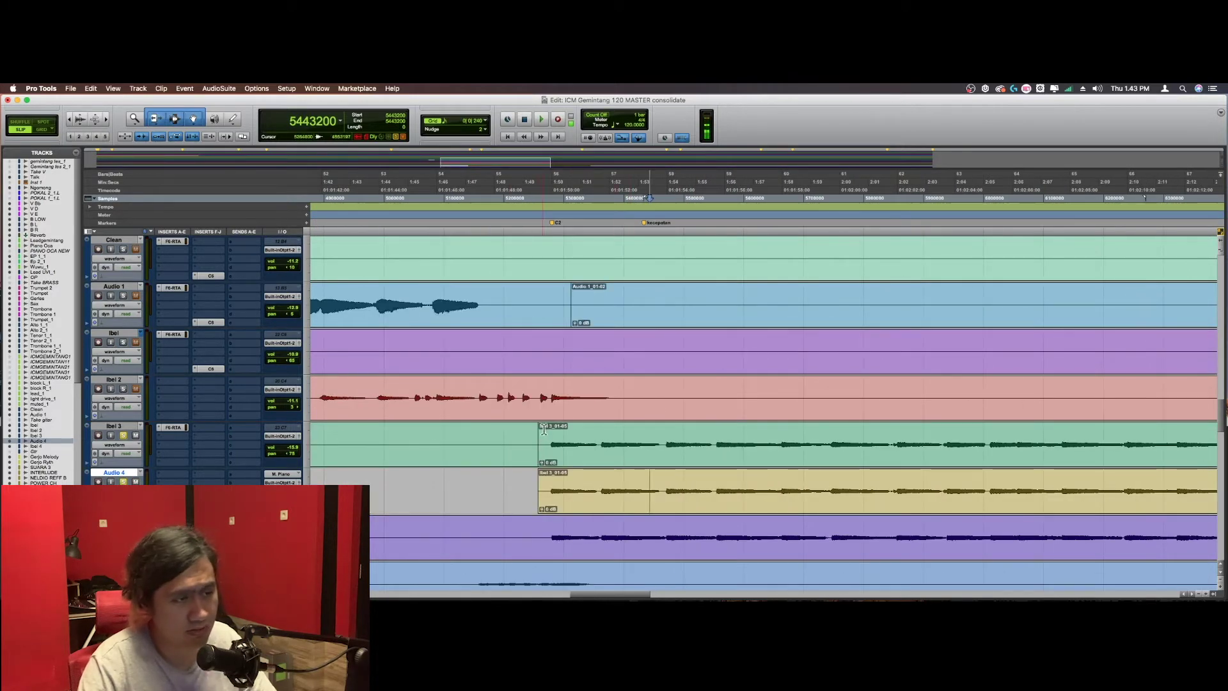
{"action": "left_click", "coordinate": [544, 435]}
{"action": "key", "text": "space"}
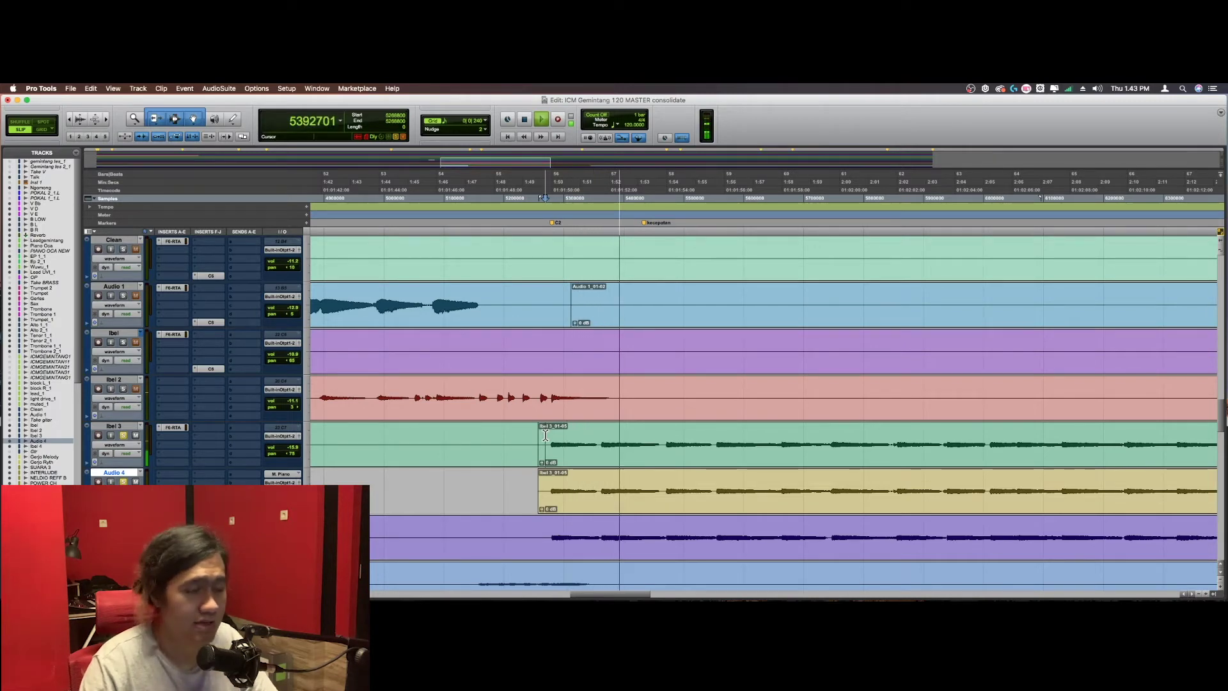
Step: Stop playback and shift the copied clip on Audio 4 slightly later so it starts at sample 5257250
{"action": "left_click", "coordinate": [608, 506]}
{"action": "scroll", "coordinate": [773, 501], "scroll_direction": "up", "scroll_amount": 5}
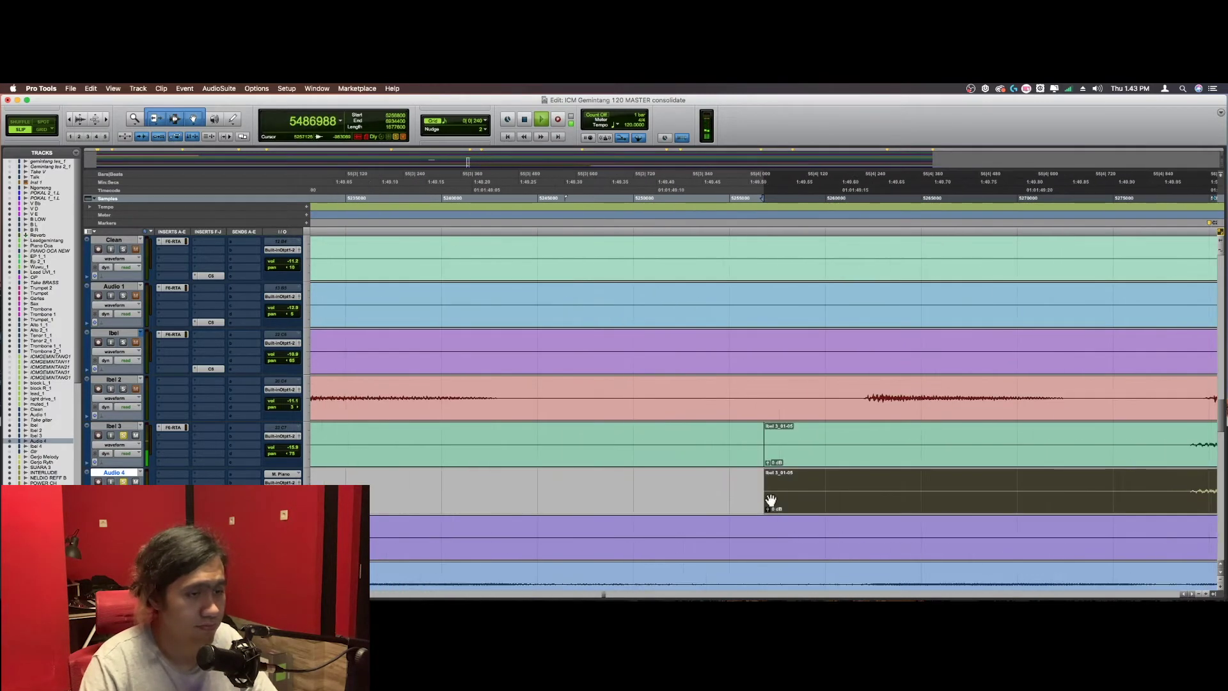
{"action": "key", "text": "space"}
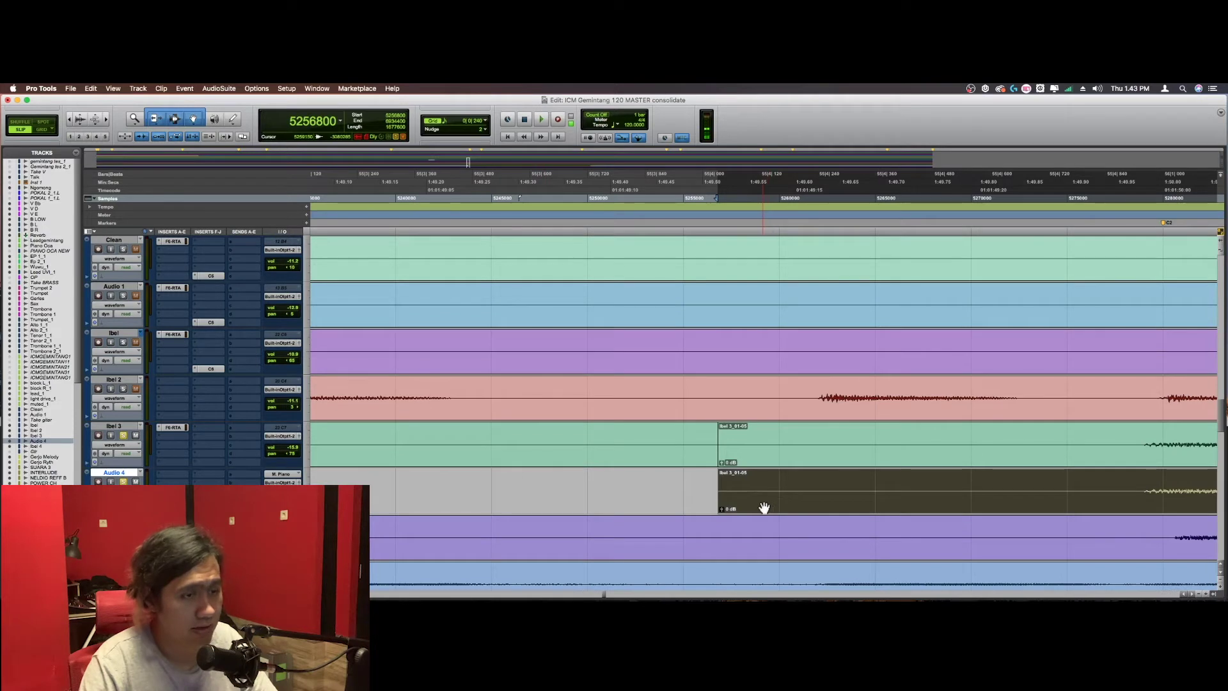
{"action": "left_click_drag", "start_coordinate": [762, 507], "coordinate": [771, 505]}
{"action": "scroll", "coordinate": [791, 498], "scroll_direction": "down", "scroll_amount": 2}
{"action": "scroll", "coordinate": [791, 499], "scroll_direction": "down", "scroll_amount": 1}
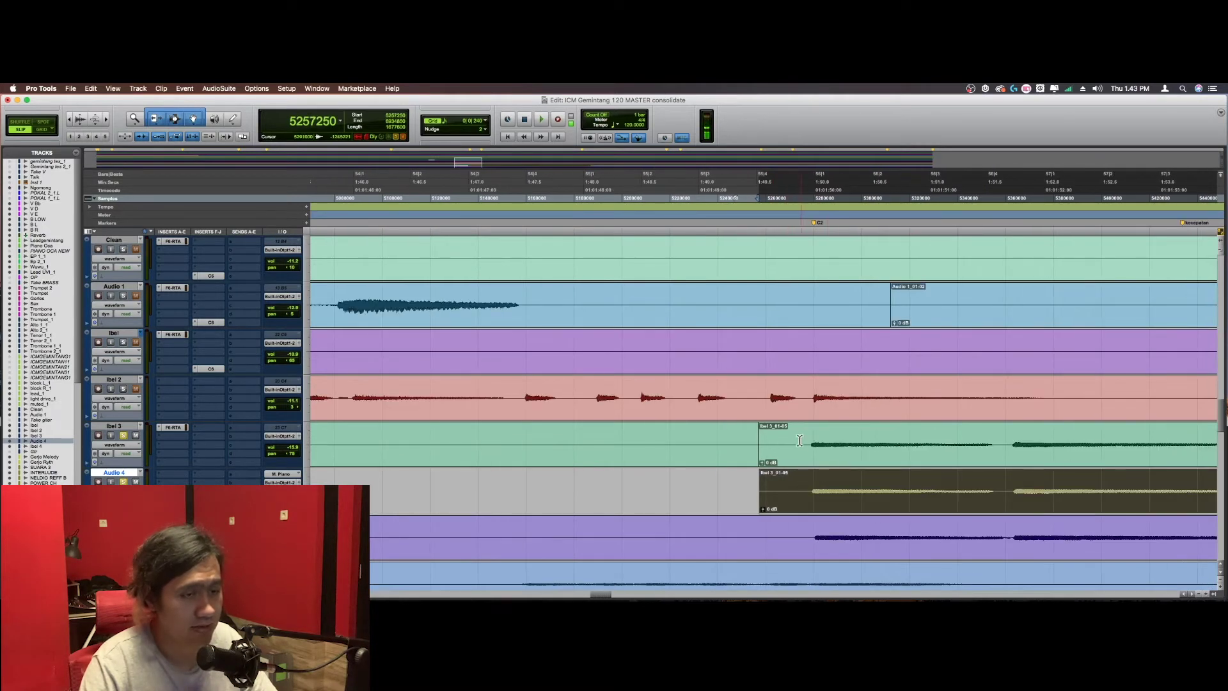
Step: Play from just before C2 to audition Ibel 3 against the delayed copy on Audio 4
{"action": "left_click", "coordinate": [791, 434]}
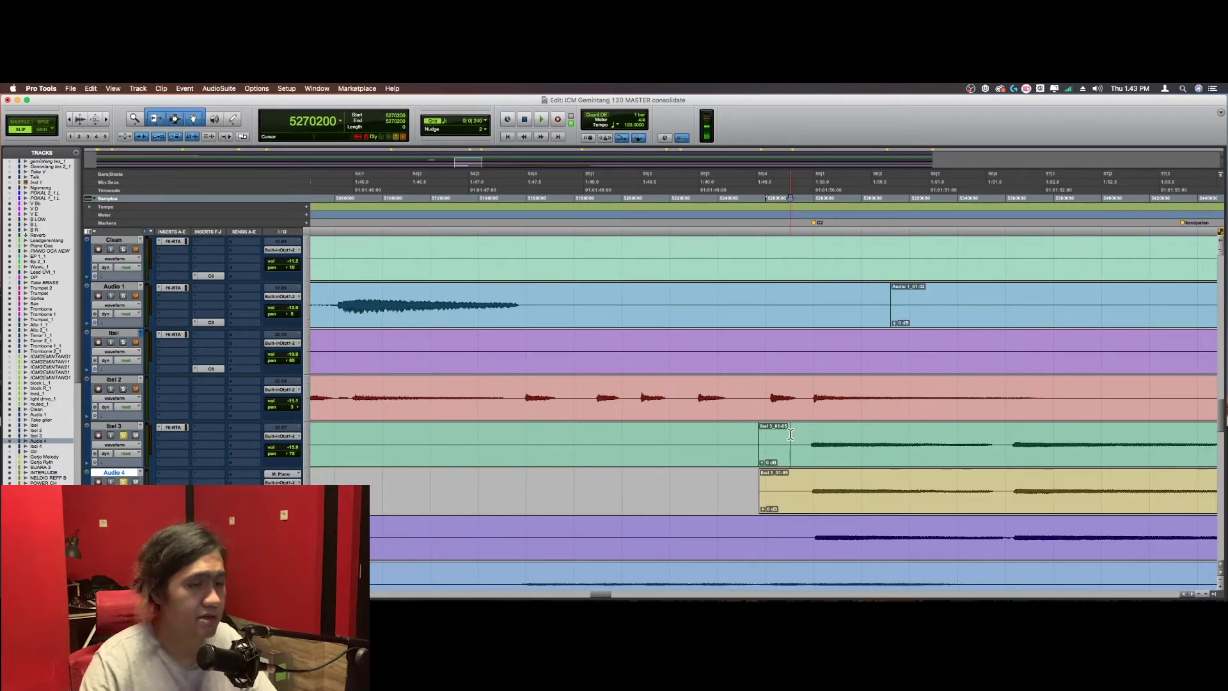
{"action": "key", "text": "space"}
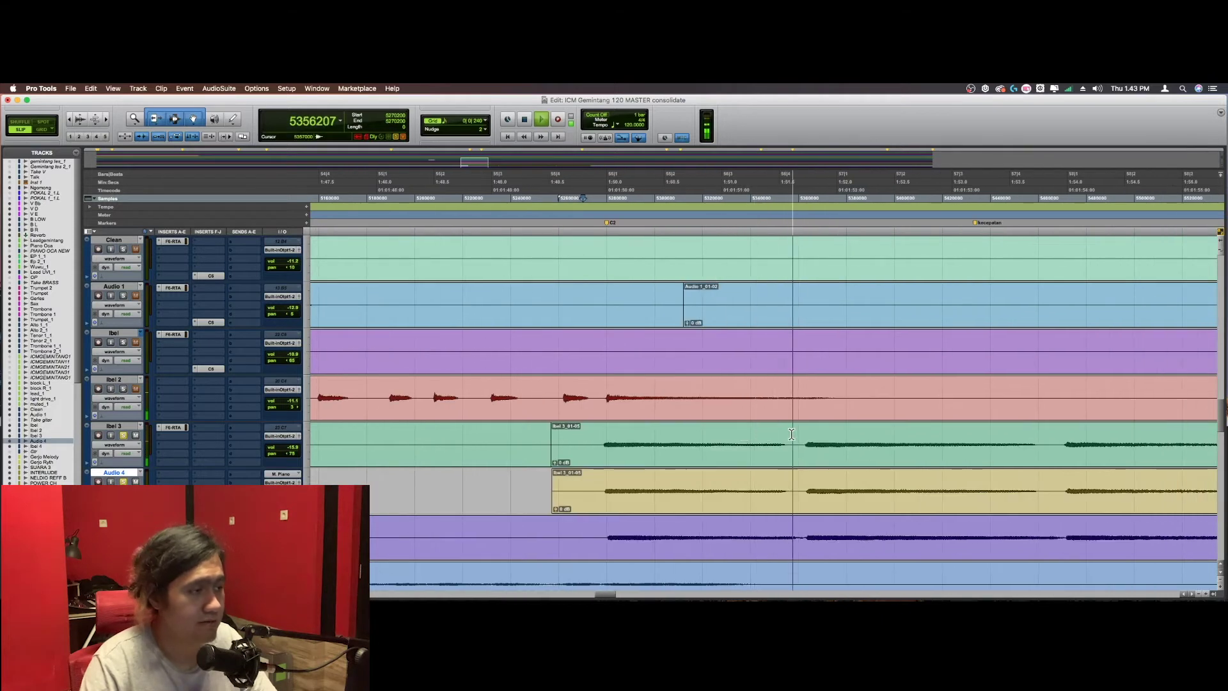
{"action": "scroll", "coordinate": [791, 434], "scroll_direction": "down", "scroll_amount": 1}
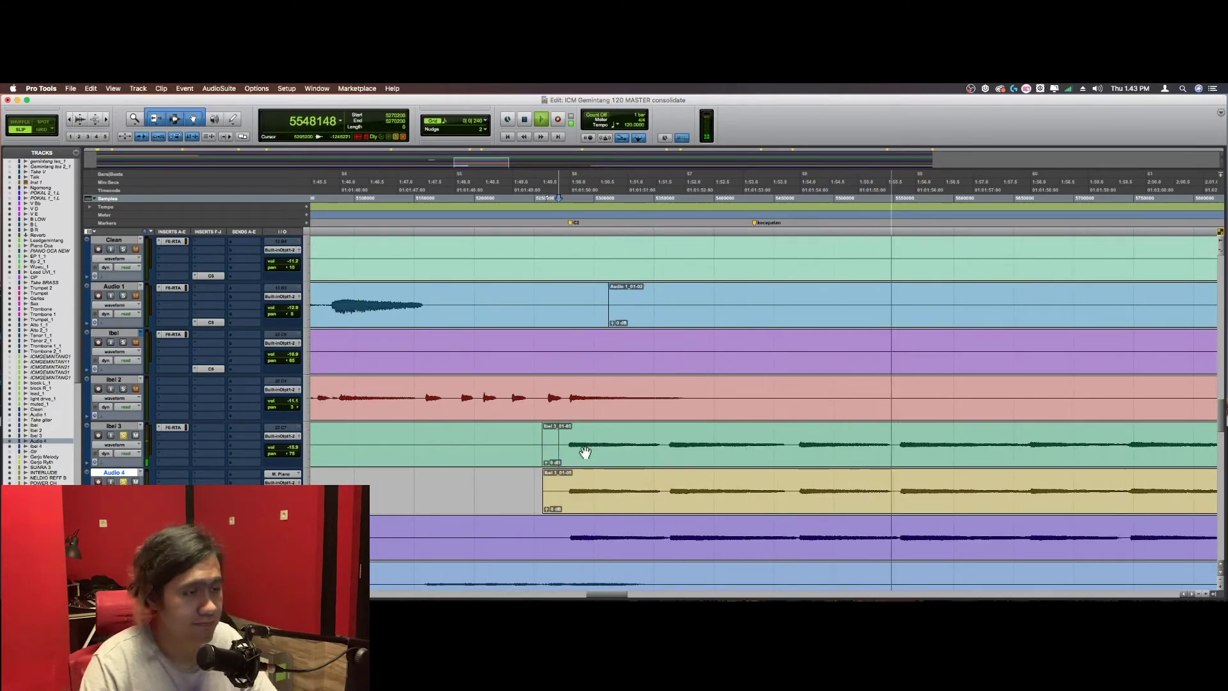
{"action": "left_click", "coordinate": [609, 508]}
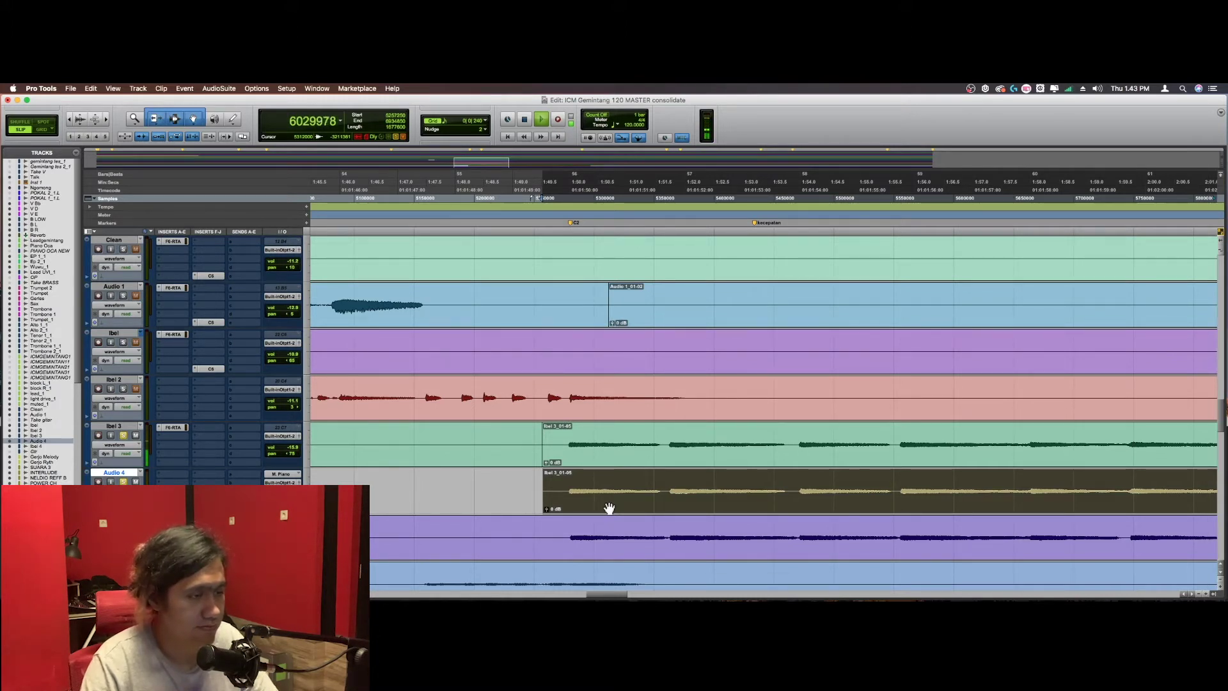
{"action": "left_click", "coordinate": [564, 482]}
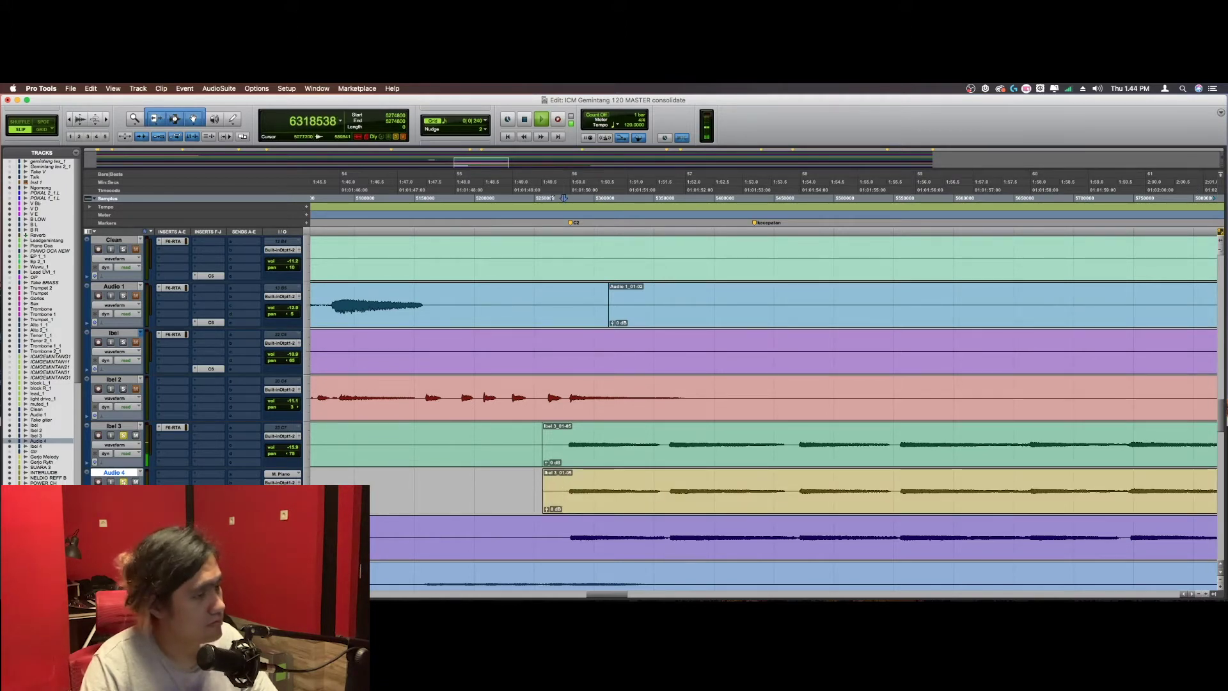
Step: Play Ibel 3 from C2 toward Bridge, switching solo between Ibel 4 and the Audio 4 copy to compare the doubling
{"action": "key", "text": "space"}
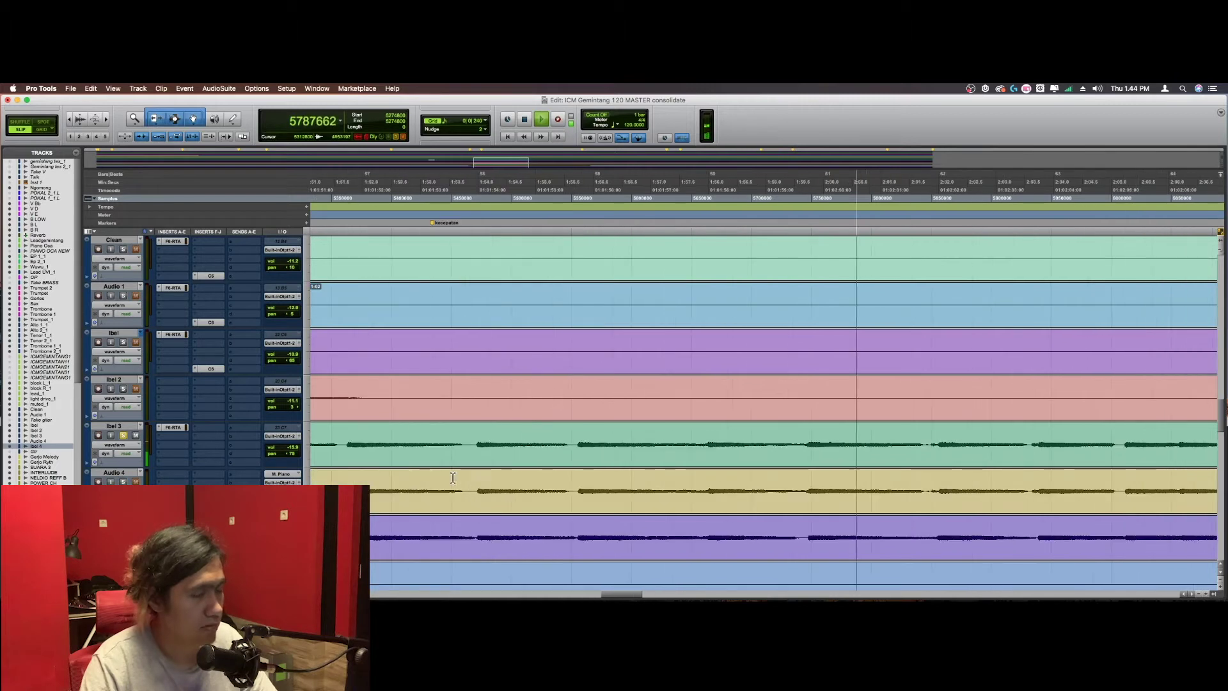
{"action": "key", "text": "super+bracketleft"}
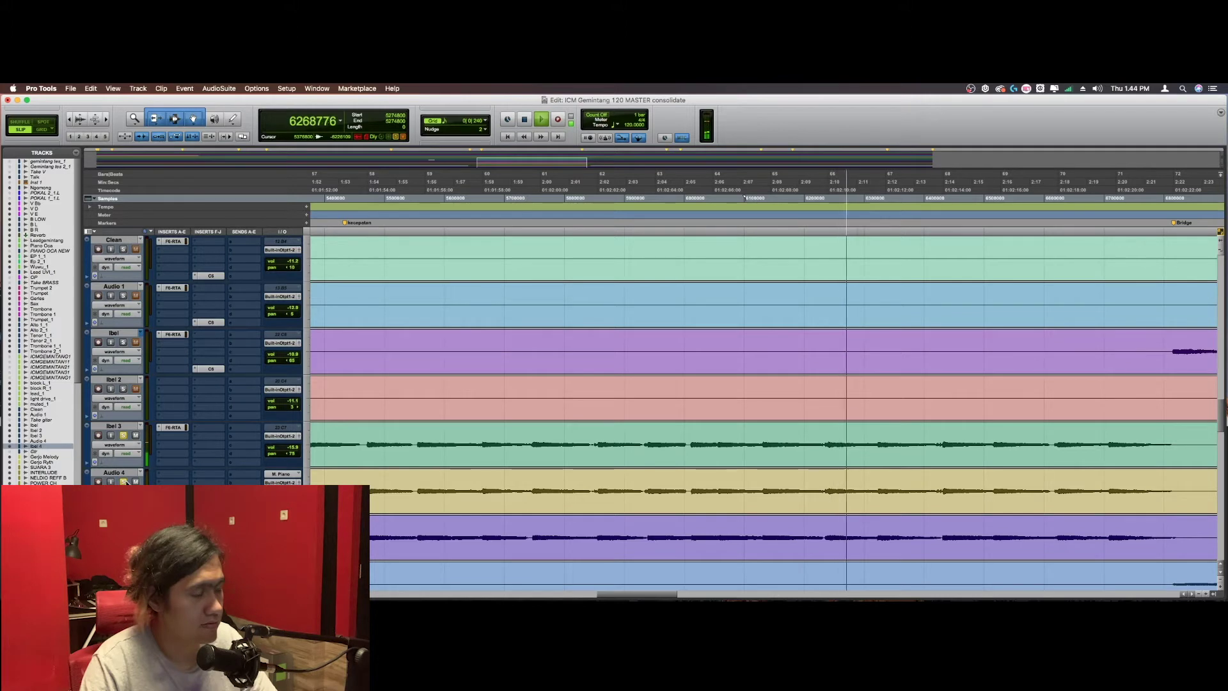
{"action": "key", "text": "p"}
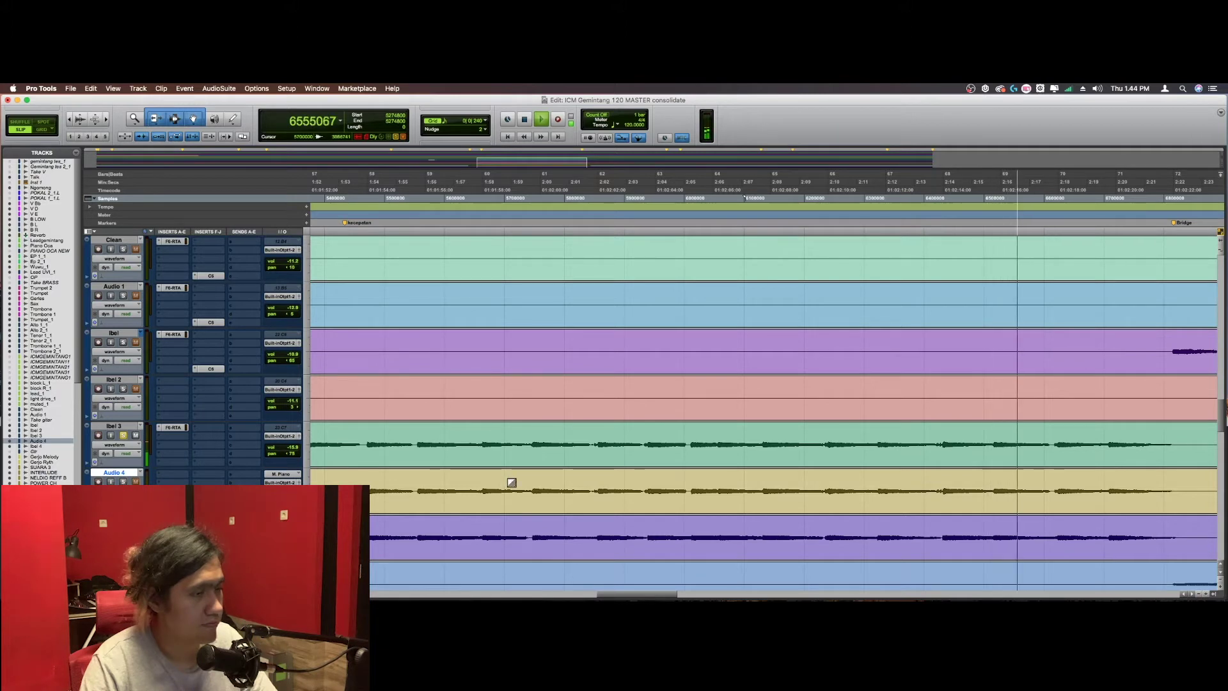
{"action": "key", "text": "space"}
Step: Delete the Audio 4 track with its copied clip and place the cursor just before C2 at sample 5268800
{"action": "left_click", "coordinate": [589, 501]}
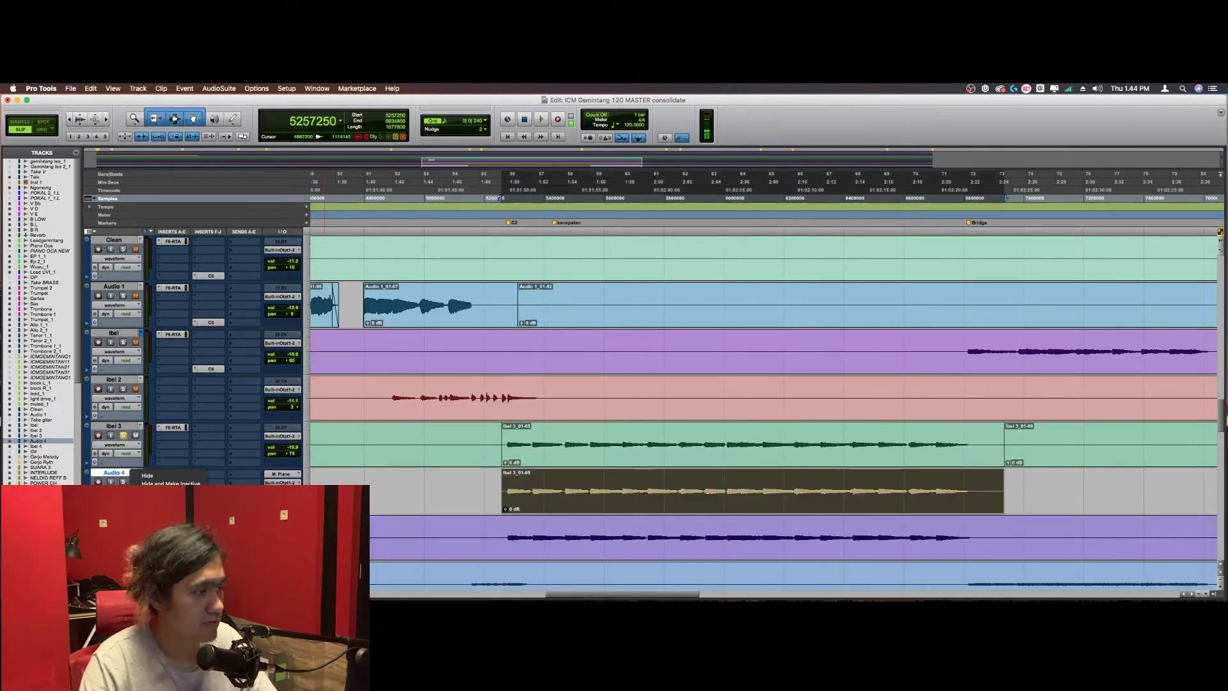
{"action": "key", "text": "alt+shift+BackSpace"}
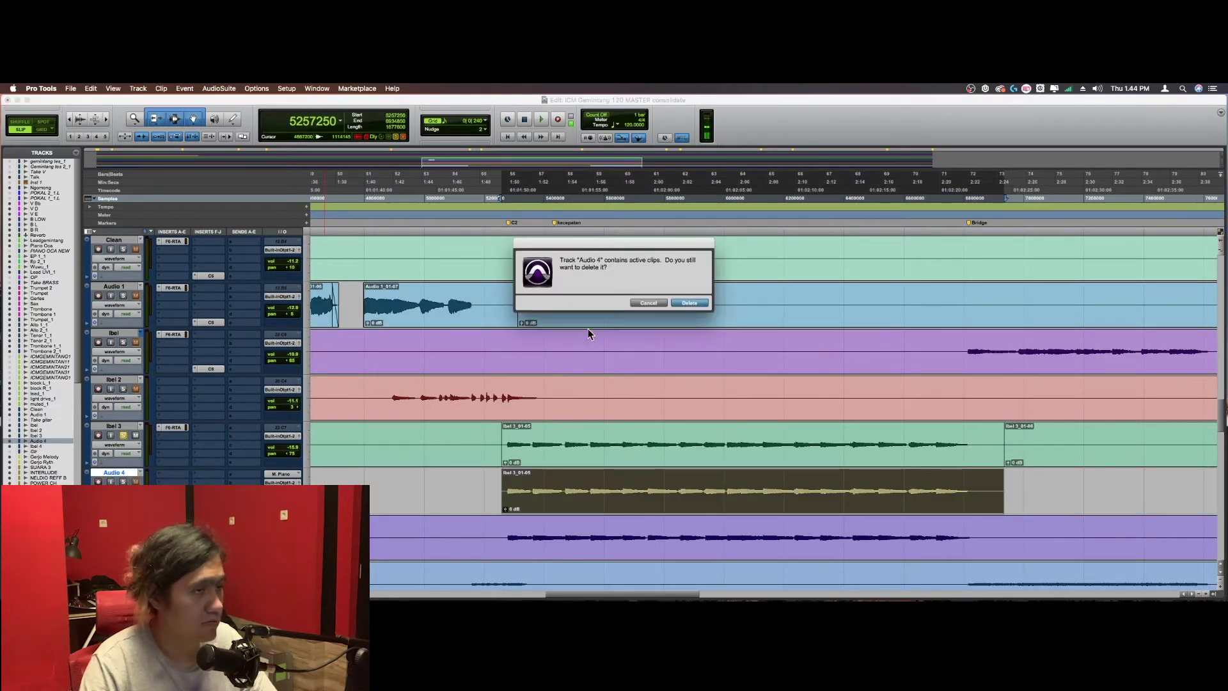
{"action": "left_click", "coordinate": [690, 303]}
{"action": "left_click", "coordinate": [505, 383]}
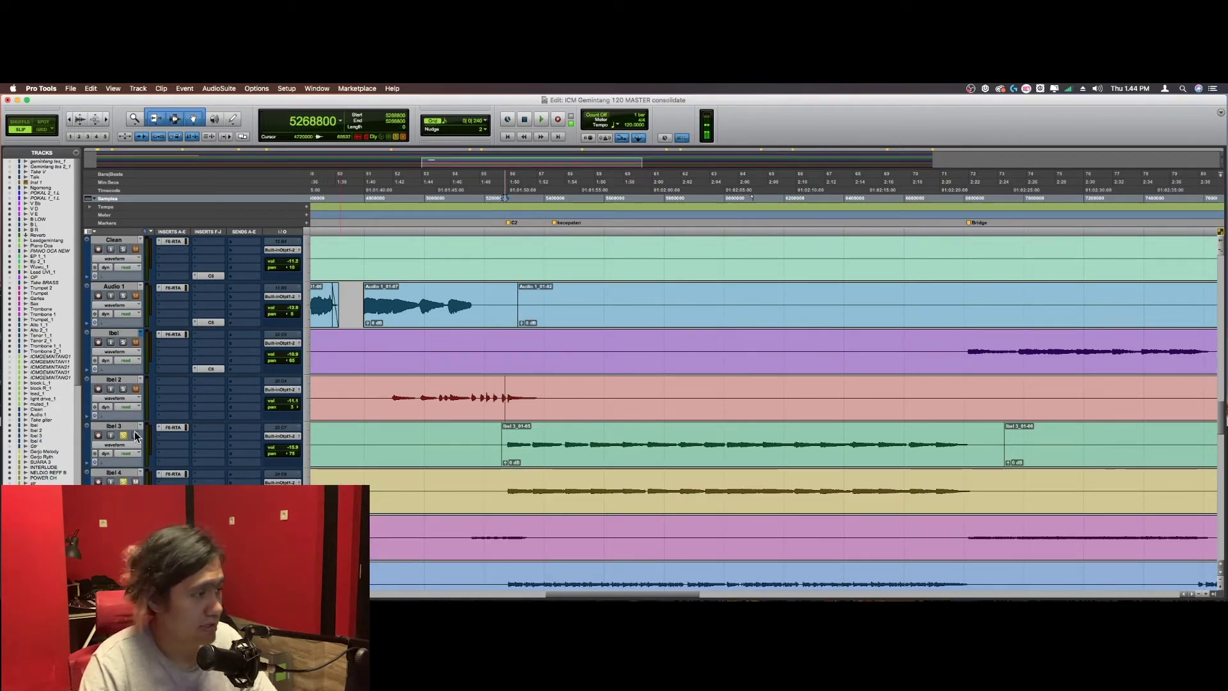
Step: Toggle Ibel 2's solo and play from just before C2 to audition the Ibel guitar layers
{"action": "scroll", "coordinate": [528, 416], "scroll_direction": "left", "scroll_amount": 10}
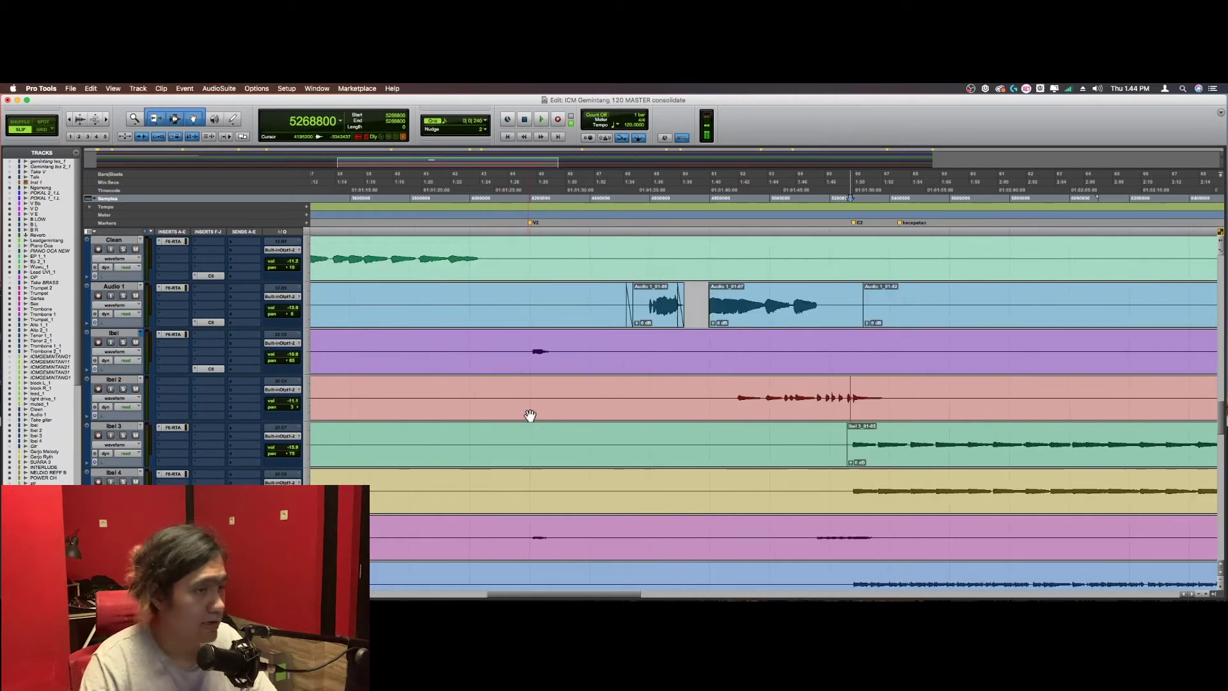
{"action": "left_click", "coordinate": [124, 388]}
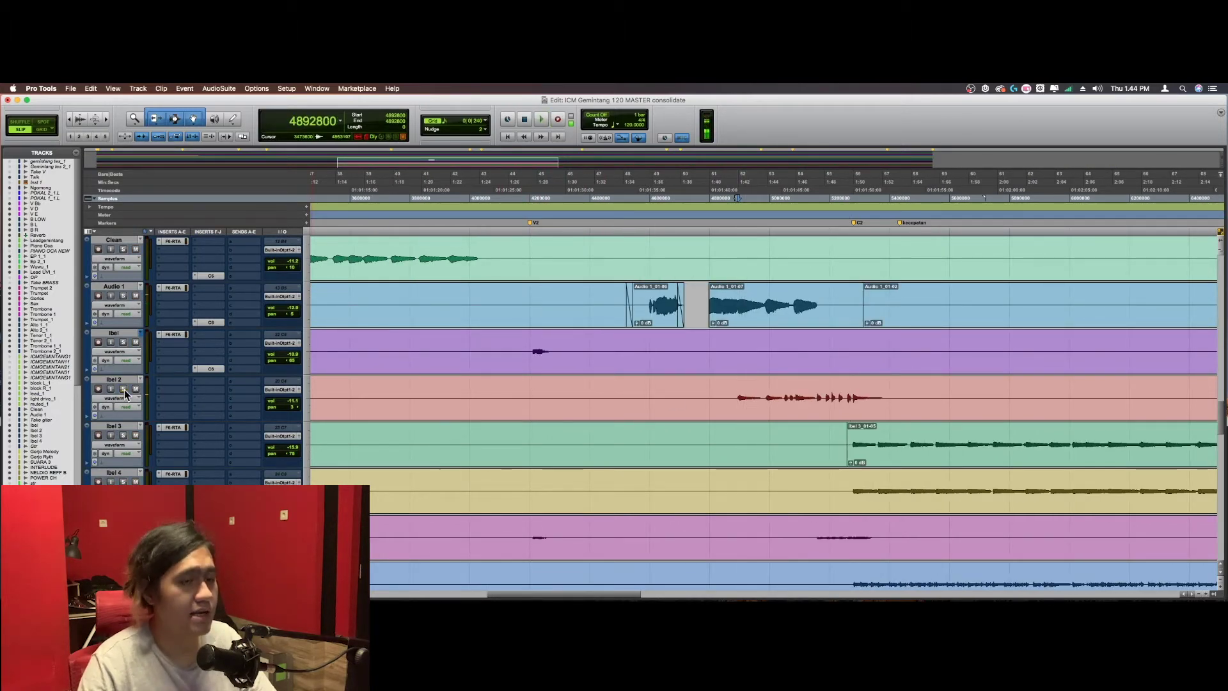
{"action": "scroll", "coordinate": [643, 379], "scroll_direction": "right", "scroll_amount": 9}
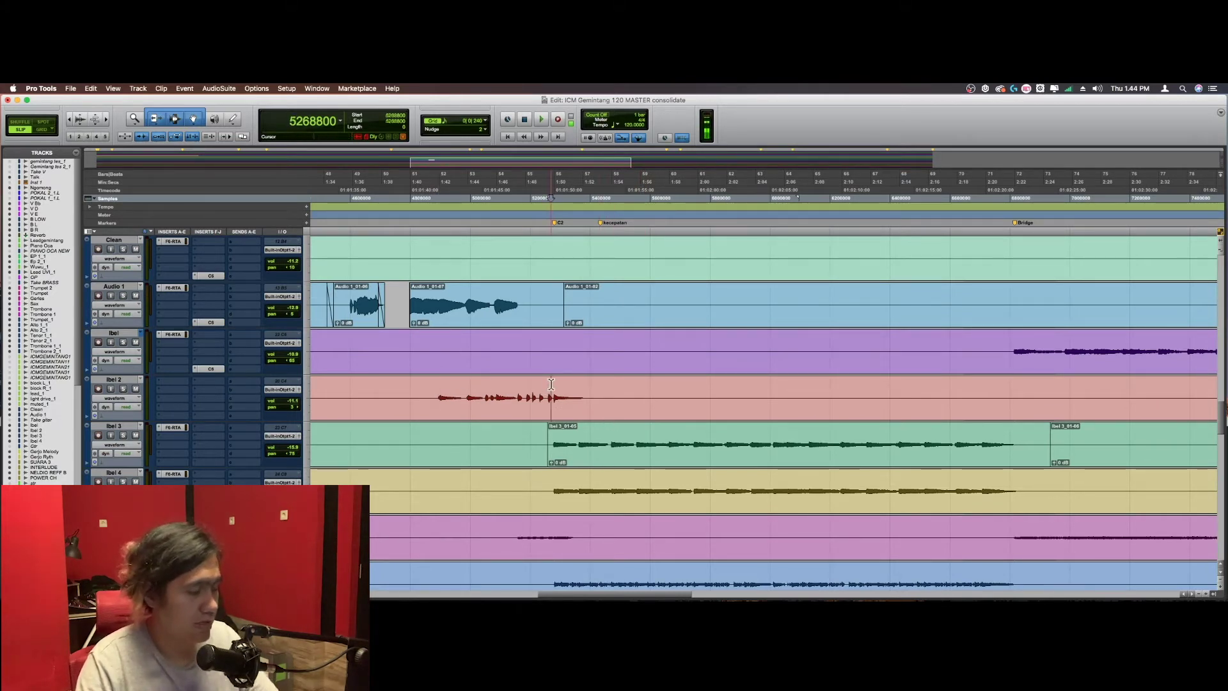
{"action": "key", "text": "space"}
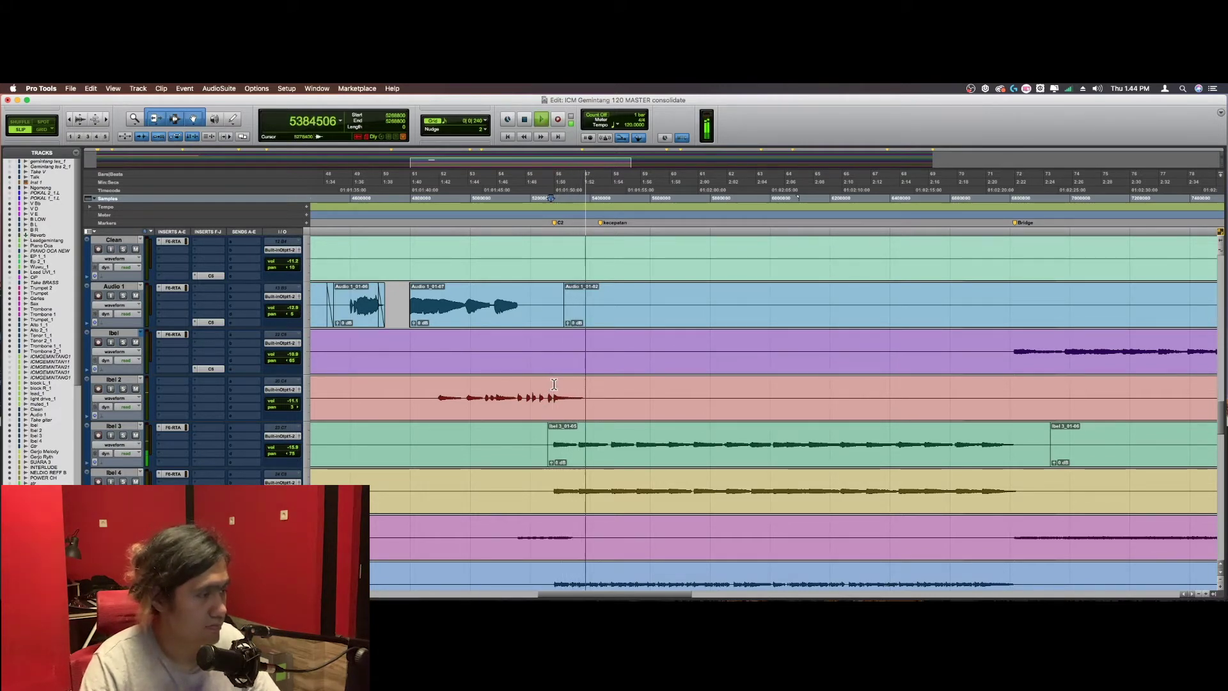
{"action": "key", "text": "space"}
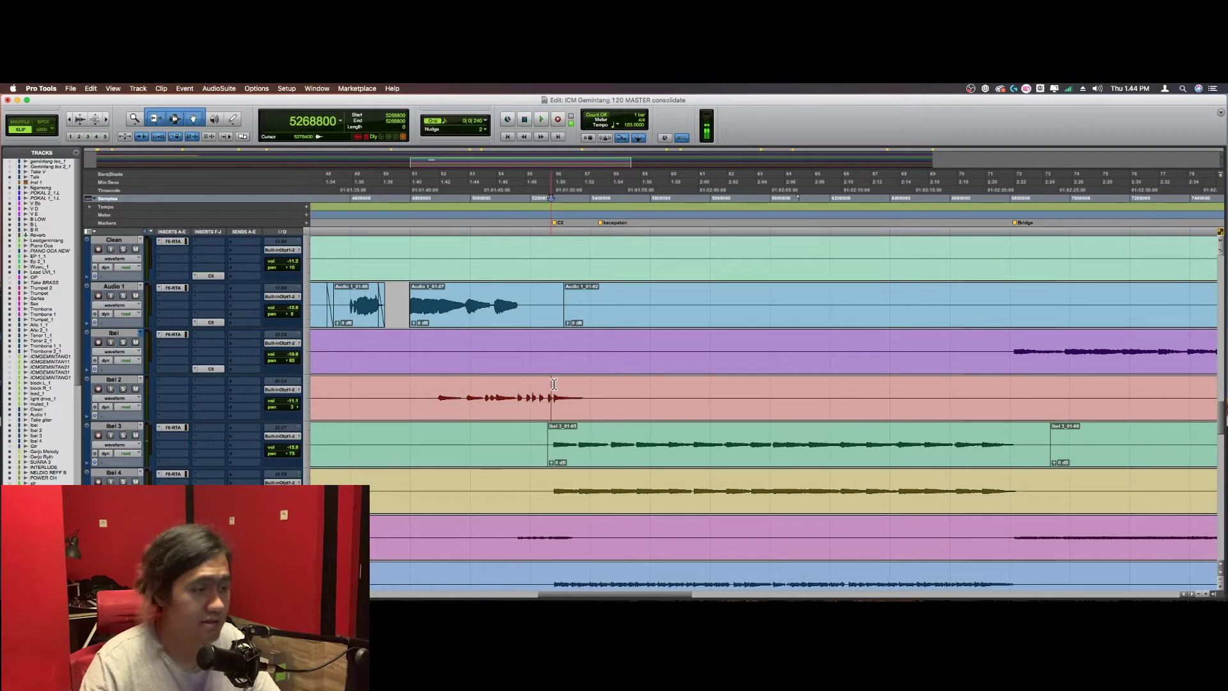
Step: Locate the Gerjo Melody phrase near C2 and examine the low-cut curve in Ibel 3's F6-RTA
{"action": "key", "text": "r"}
{"action": "scroll", "coordinate": [553, 384], "scroll_direction": "down", "scroll_amount": 3}
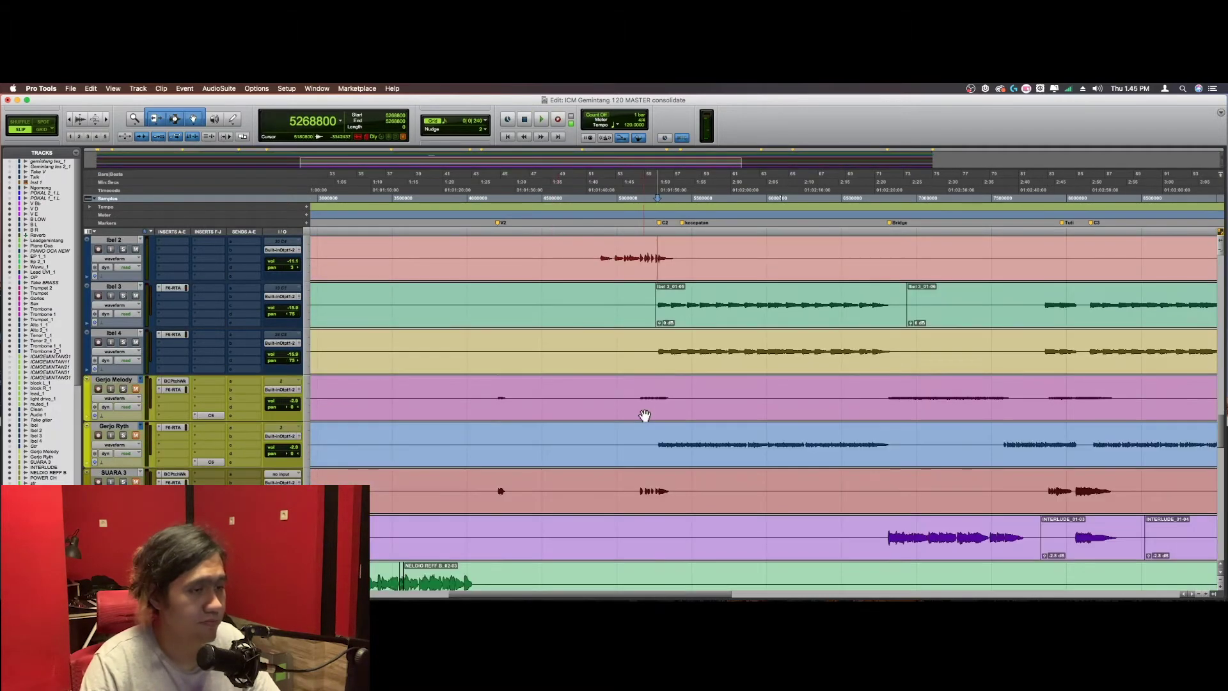
{"action": "left_click", "coordinate": [651, 389]}
{"action": "key", "text": "t"}
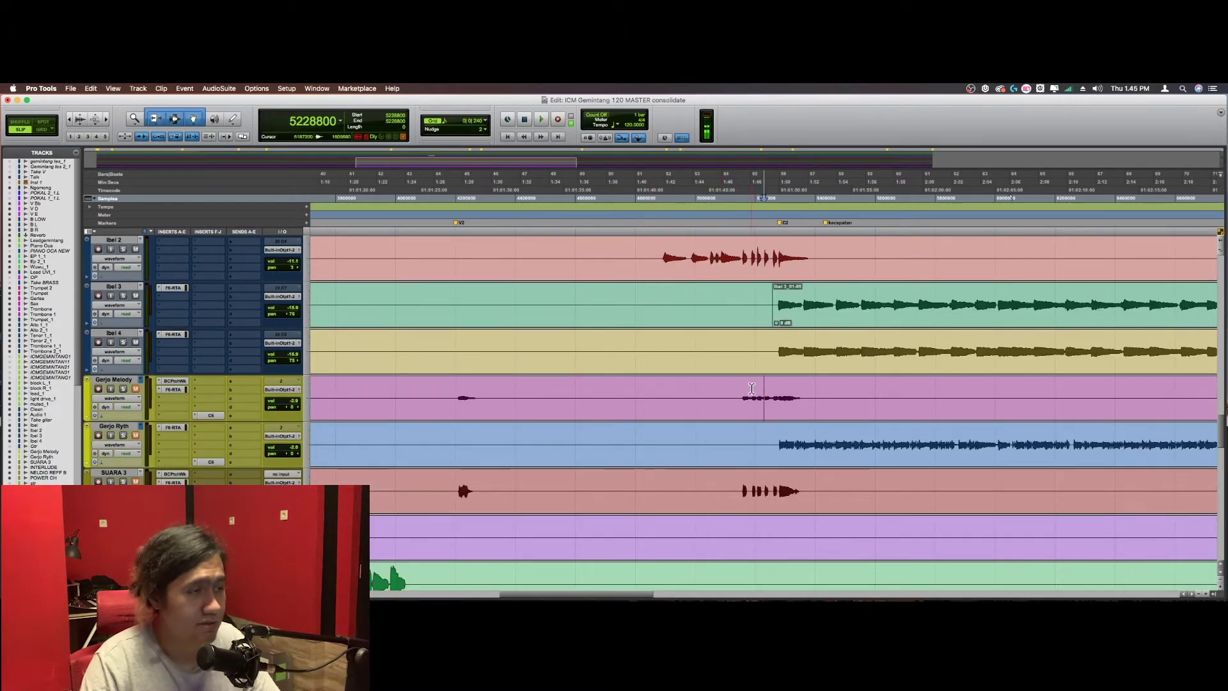
{"action": "key", "text": "r"}
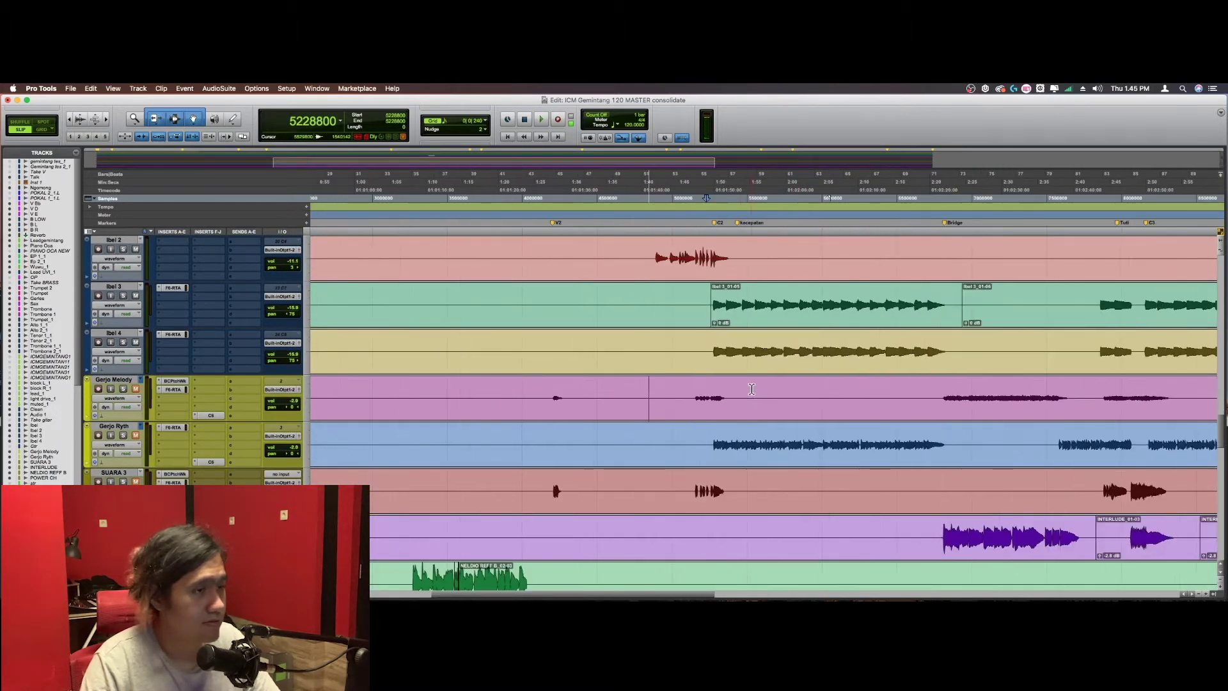
{"action": "left_click", "coordinate": [170, 288]}
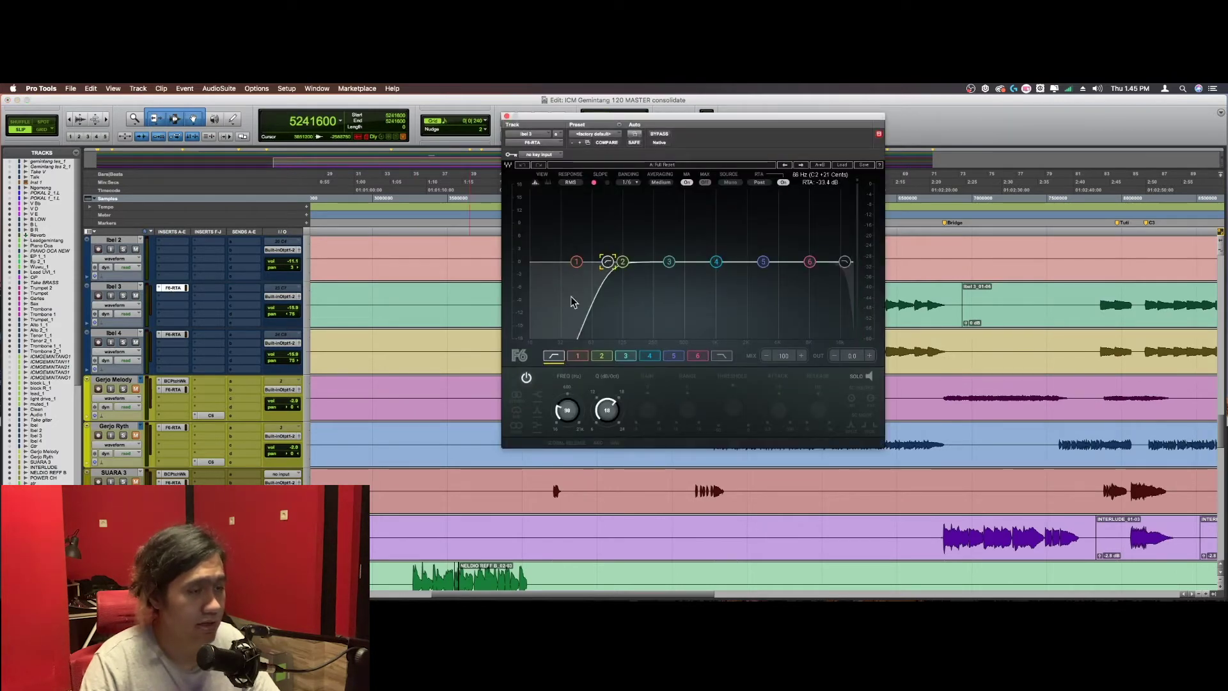
{"action": "left_click", "coordinate": [173, 292]}
Step: Solo Gerjo Melody and audition its first phrase after the intro, starting at sample 473600
{"action": "scroll", "coordinate": [705, 324], "scroll_direction": "right", "scroll_amount": 5}
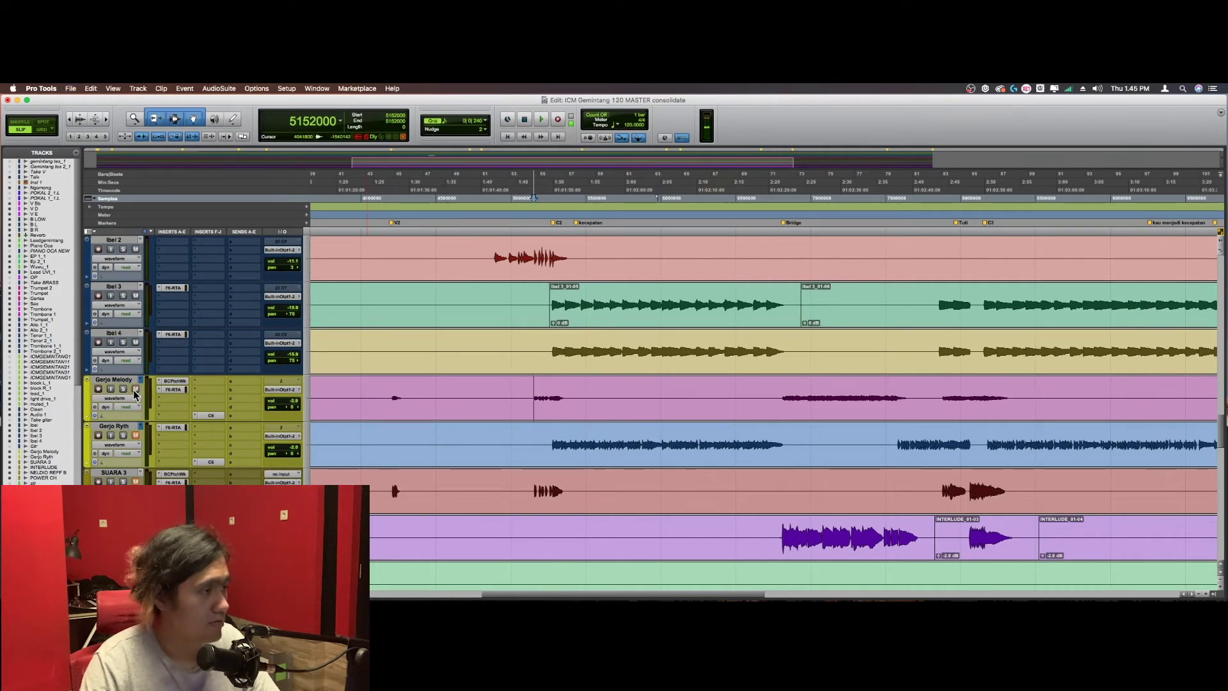
{"action": "scroll", "coordinate": [552, 392], "scroll_direction": "left", "scroll_amount": 15}
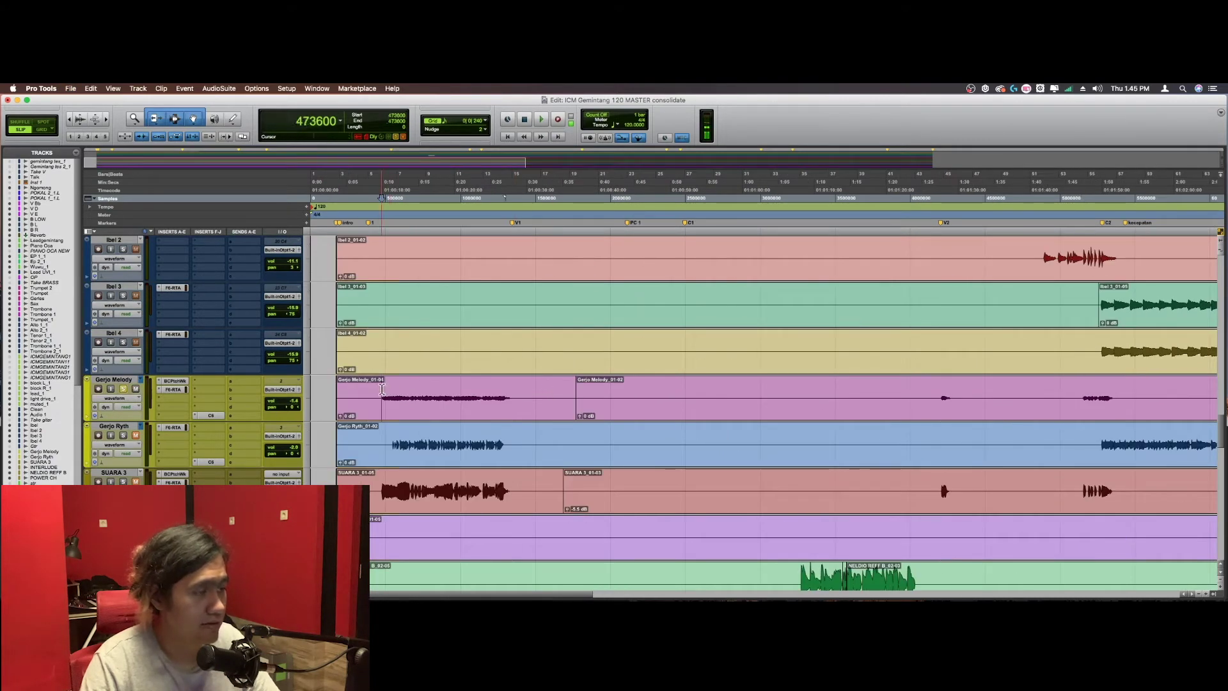
{"action": "key", "text": "space"}
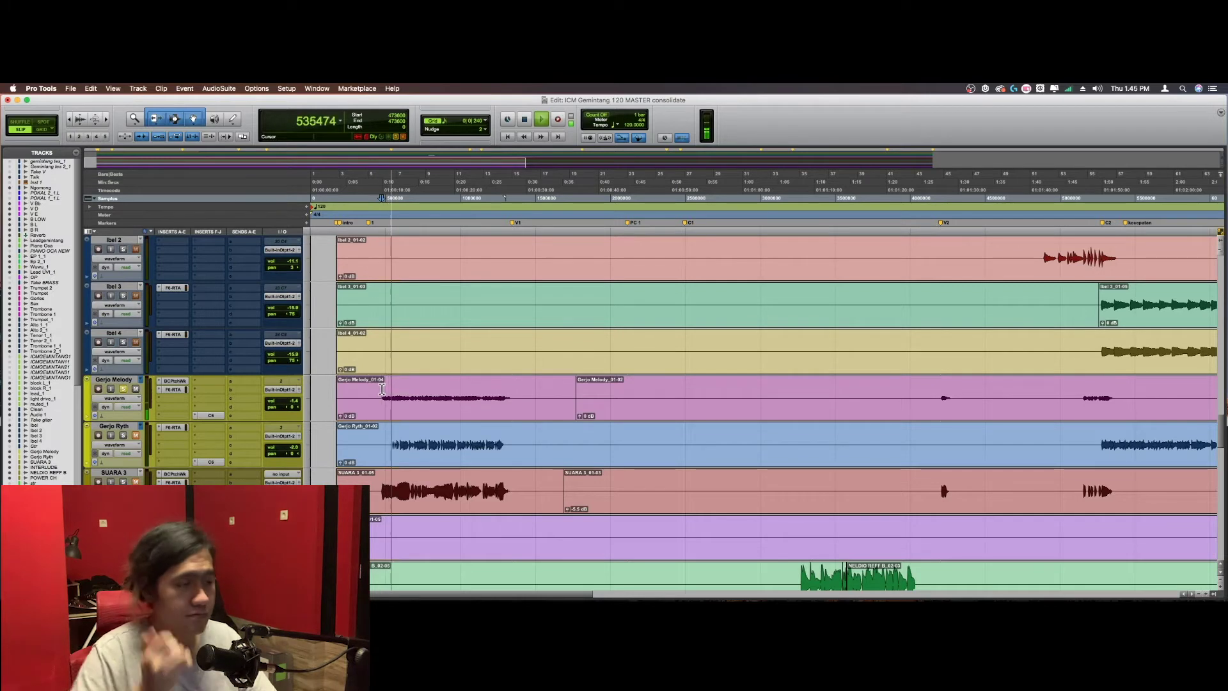
{"action": "key", "text": "space"}
Step: Open Gerjo Melody's F6-RTA and examine band 3's cut while playing the phrase
{"action": "left_click", "coordinate": [173, 390]}
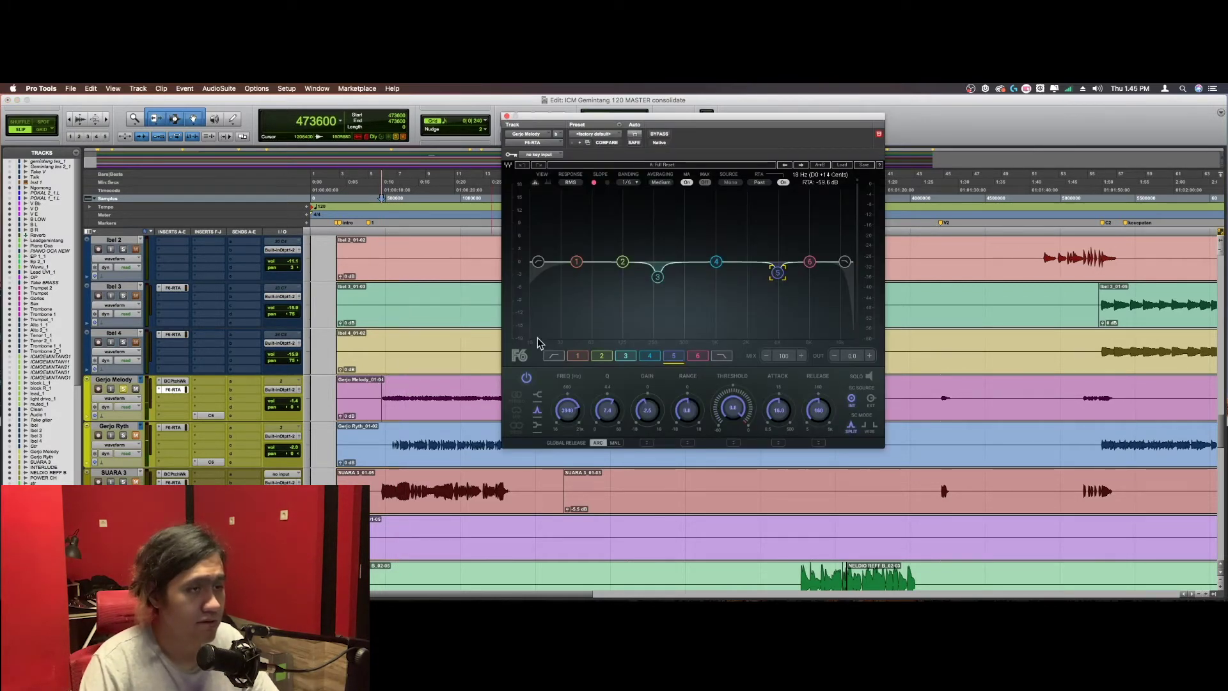
{"action": "left_click", "coordinate": [658, 278]}
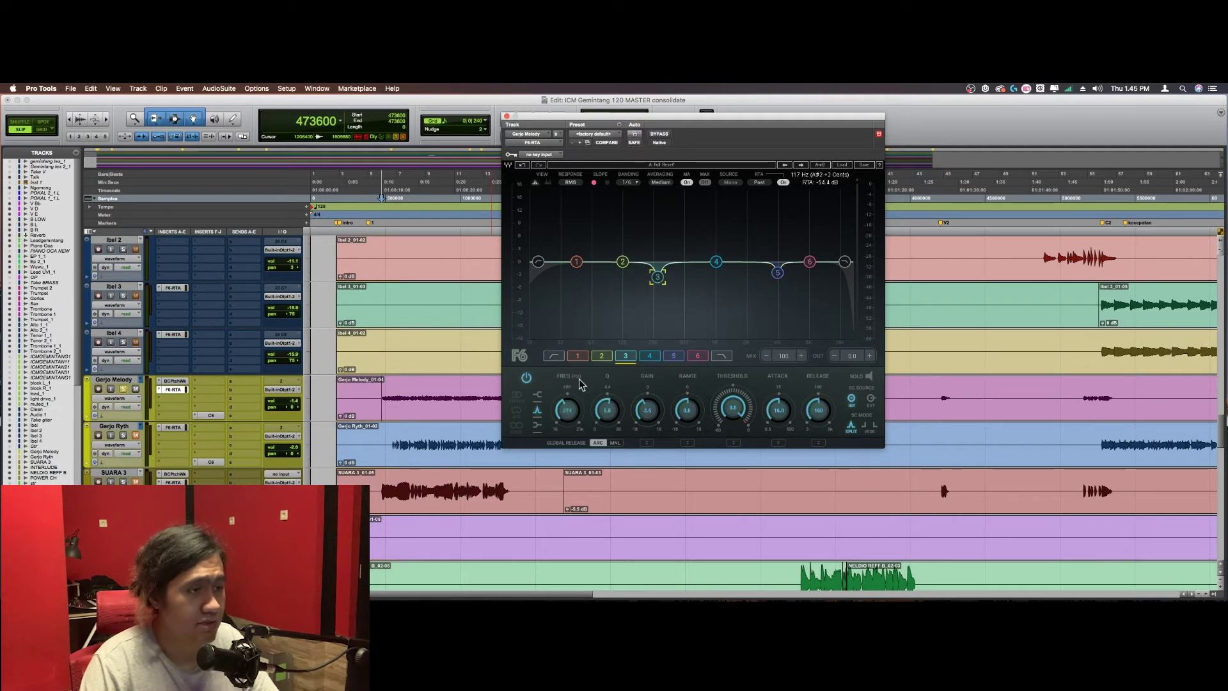
{"action": "key", "text": "space"}
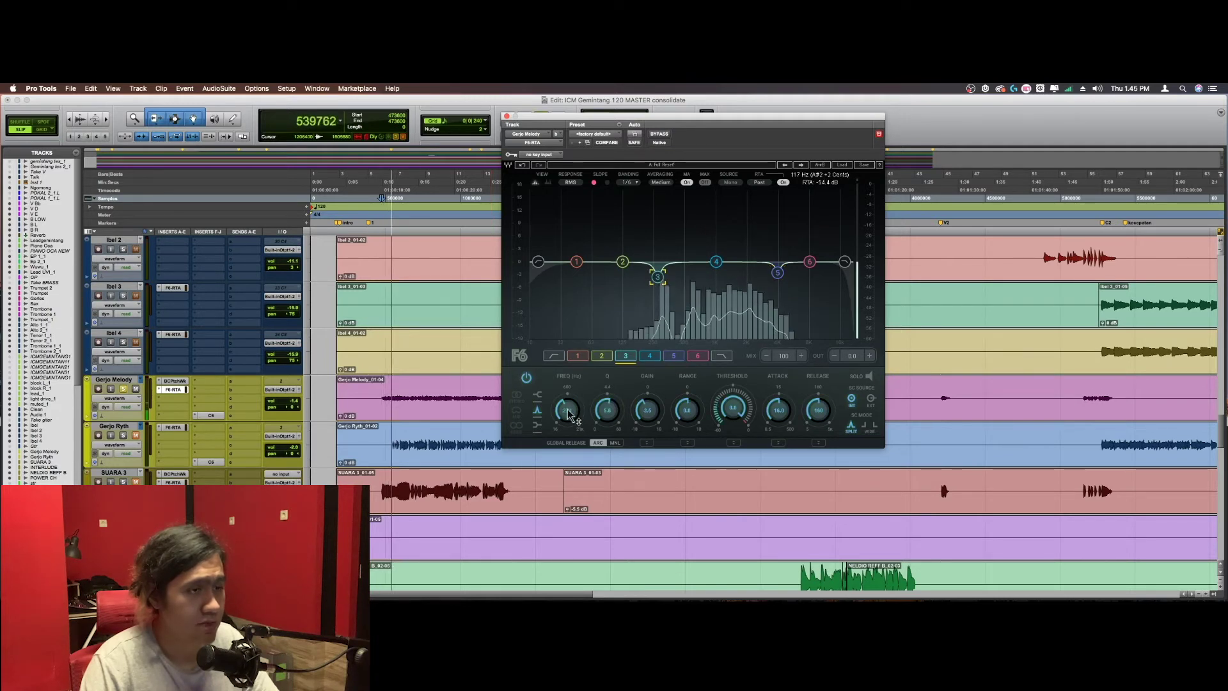
{"action": "key", "text": "space"}
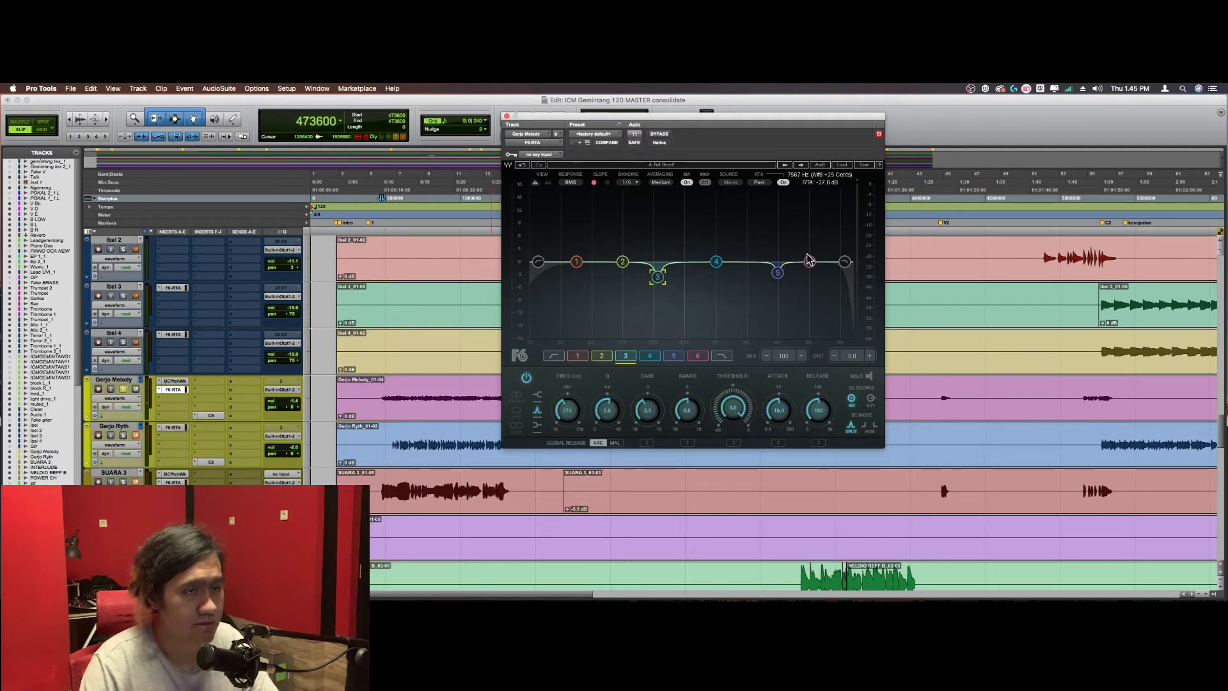
Step: Try a strong gain boost on band 5 of Gerjo Melody's F6-RTA during playback, then bring it back down
{"action": "left_click", "coordinate": [778, 273]}
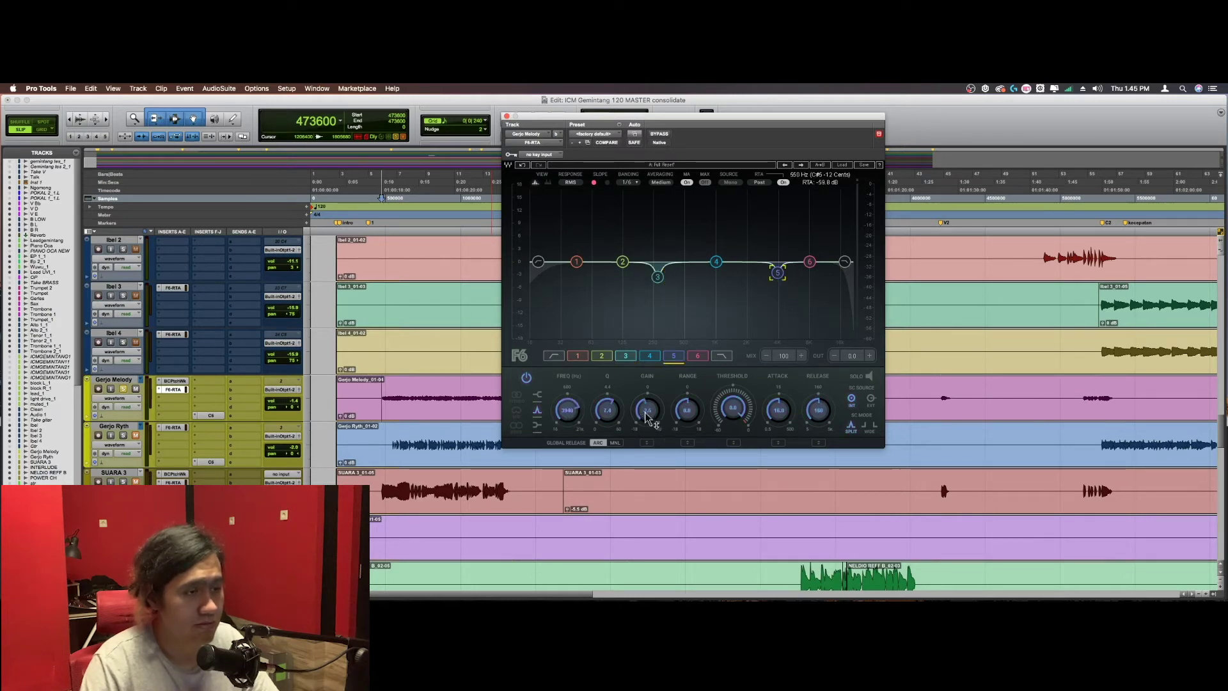
{"action": "key", "text": "space"}
{"action": "scroll", "coordinate": [645, 417], "scroll_direction": "up", "scroll_amount": 10}
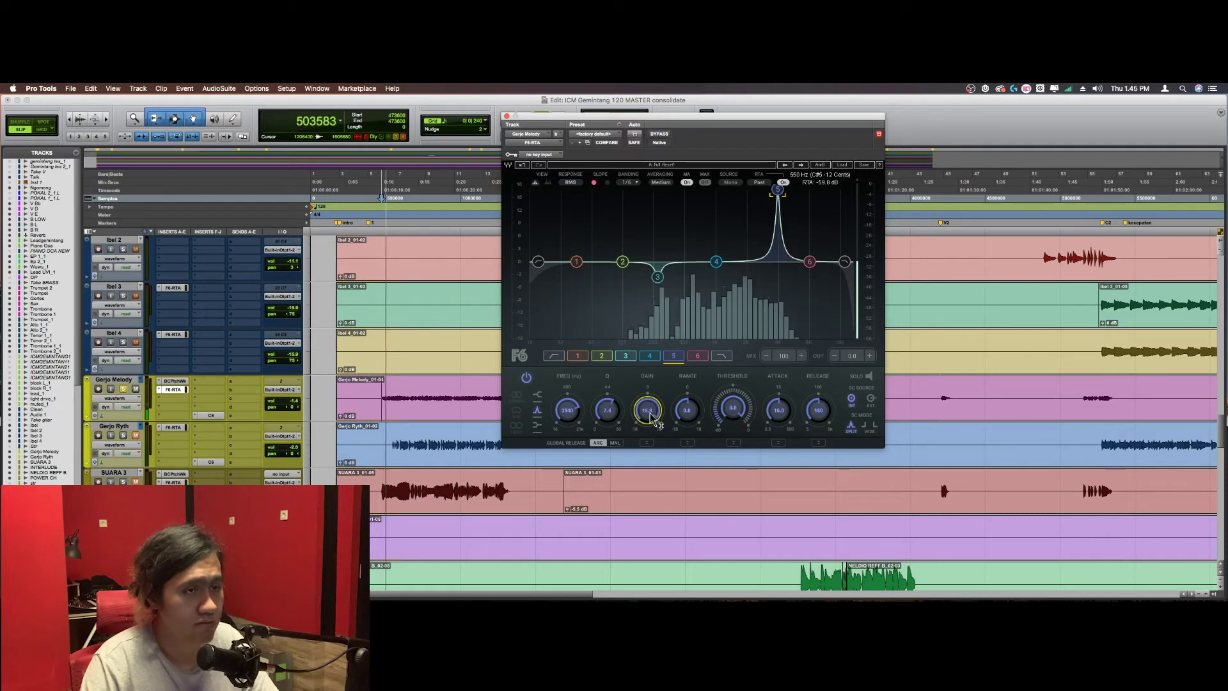
{"action": "scroll", "coordinate": [650, 417], "scroll_direction": "down", "scroll_amount": 1}
{"action": "key", "text": "space"}
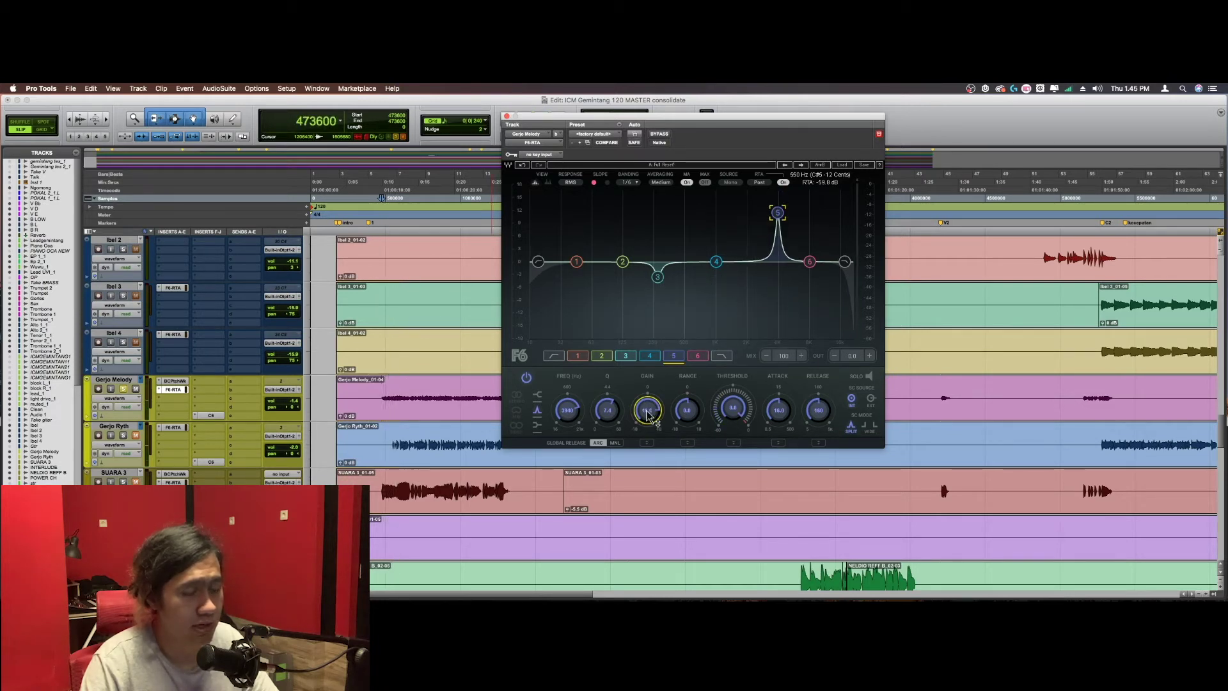
{"action": "scroll", "coordinate": [647, 414], "scroll_direction": "down", "scroll_amount": 8}
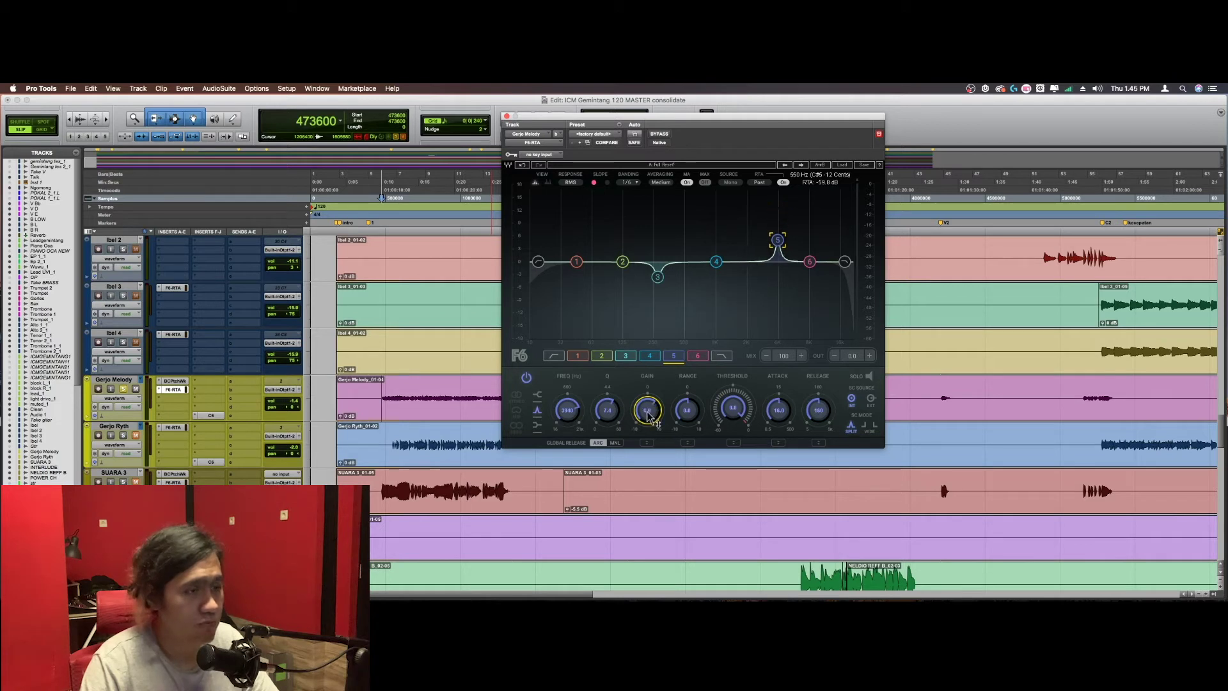
Step: Compare Gerjo Melody's F6-RTA curve with the one on Gerjo Ryth
{"action": "left_click", "coordinate": [174, 427]}
{"action": "left_click", "coordinate": [176, 390]}
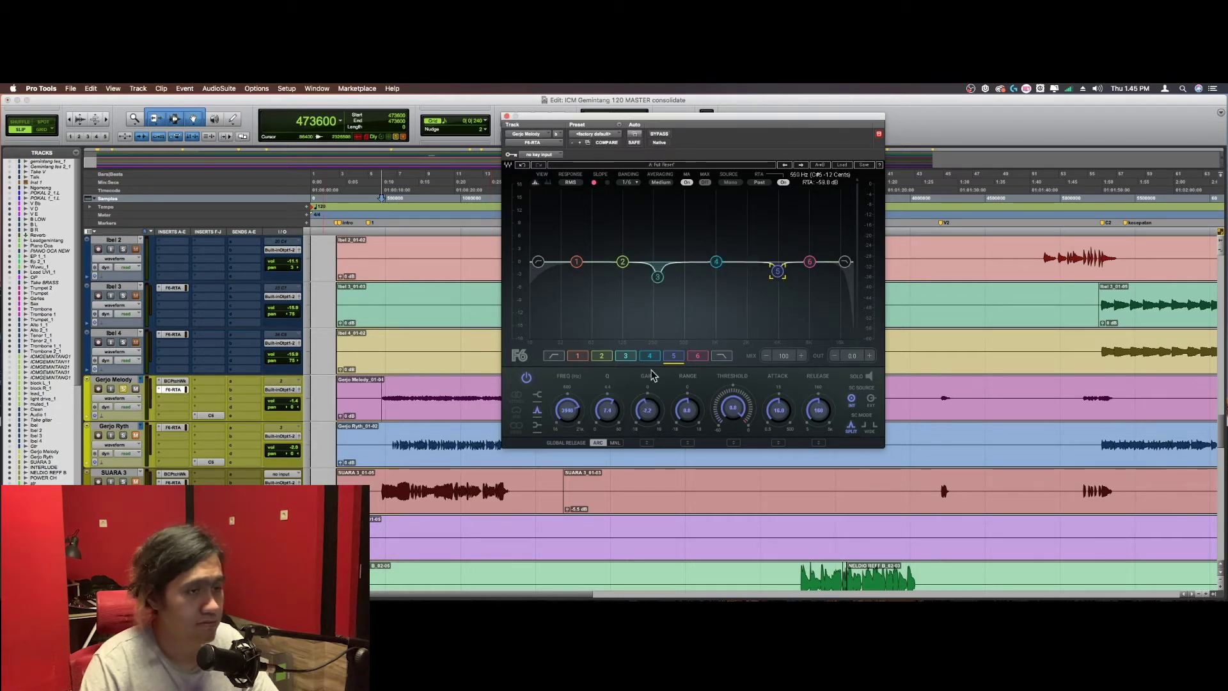
{"action": "left_click", "coordinate": [174, 427]}
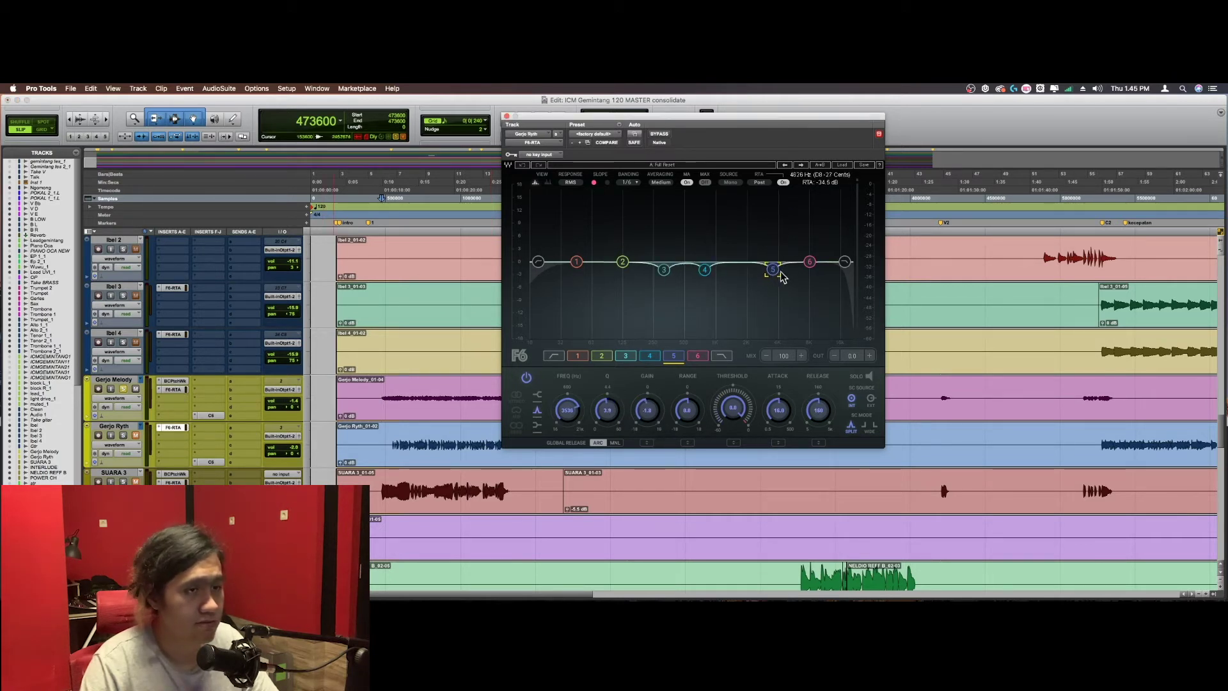
Step: Set band 5's gain in Gerjo Melody's F6-RTA to about -4.1 dB while listening, and close the plug-in
{"action": "left_click", "coordinate": [177, 390]}
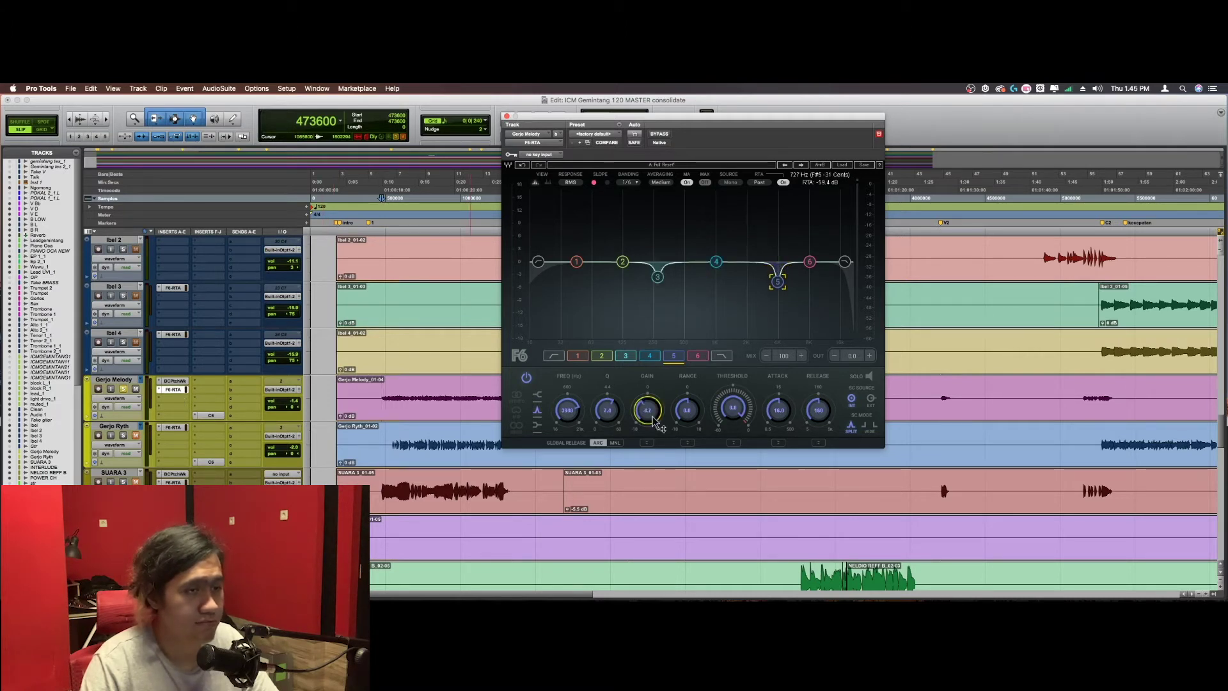
{"action": "key", "text": "space"}
{"action": "scroll", "coordinate": [647, 410], "scroll_direction": "up", "scroll_amount": 2}
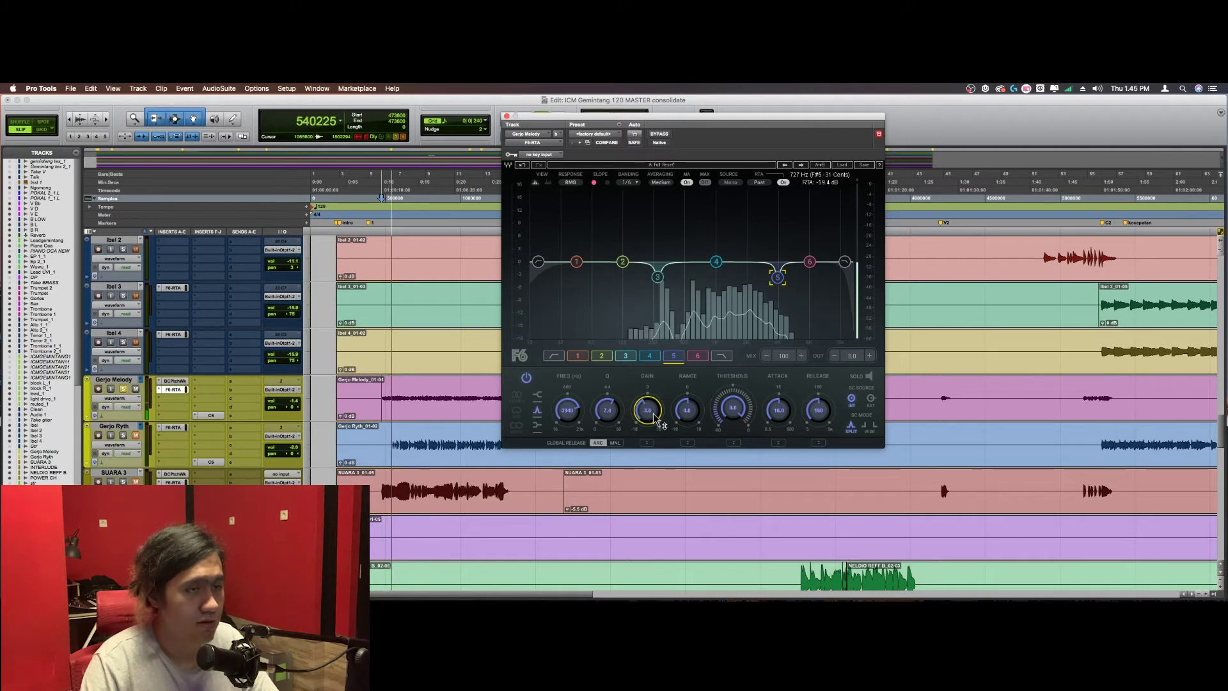
{"action": "key", "text": "space"}
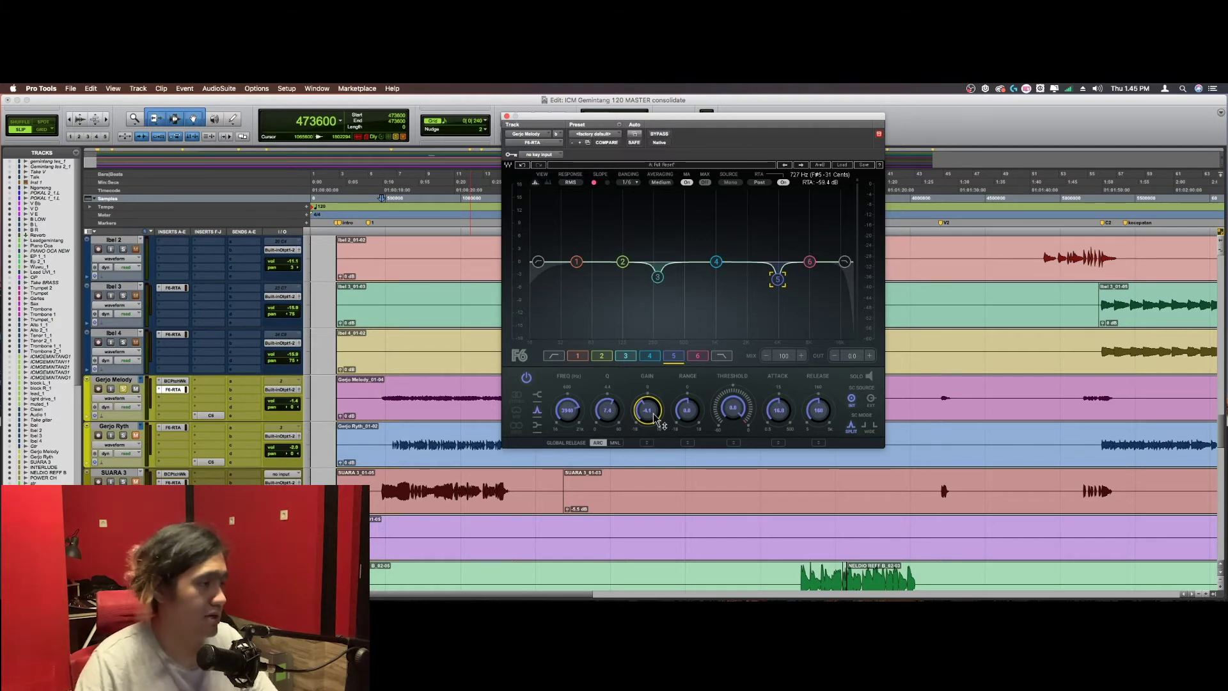
{"action": "left_click", "coordinate": [161, 390]}
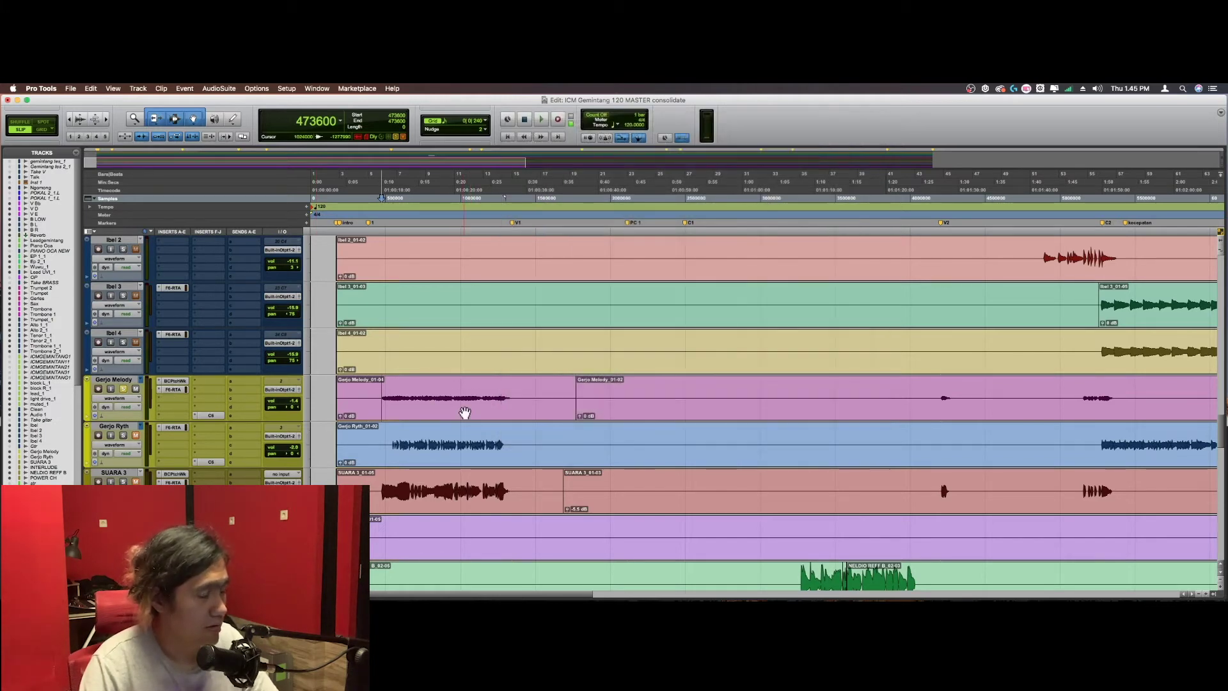
Step: Place the cursor just before the first notes on Gerjo Ryth at sample 544800
{"action": "left_click", "coordinate": [390, 430]}
{"action": "key", "text": "super+bracketright"}
{"action": "scroll", "coordinate": [736, 433], "scroll_direction": "right", "scroll_amount": 2}
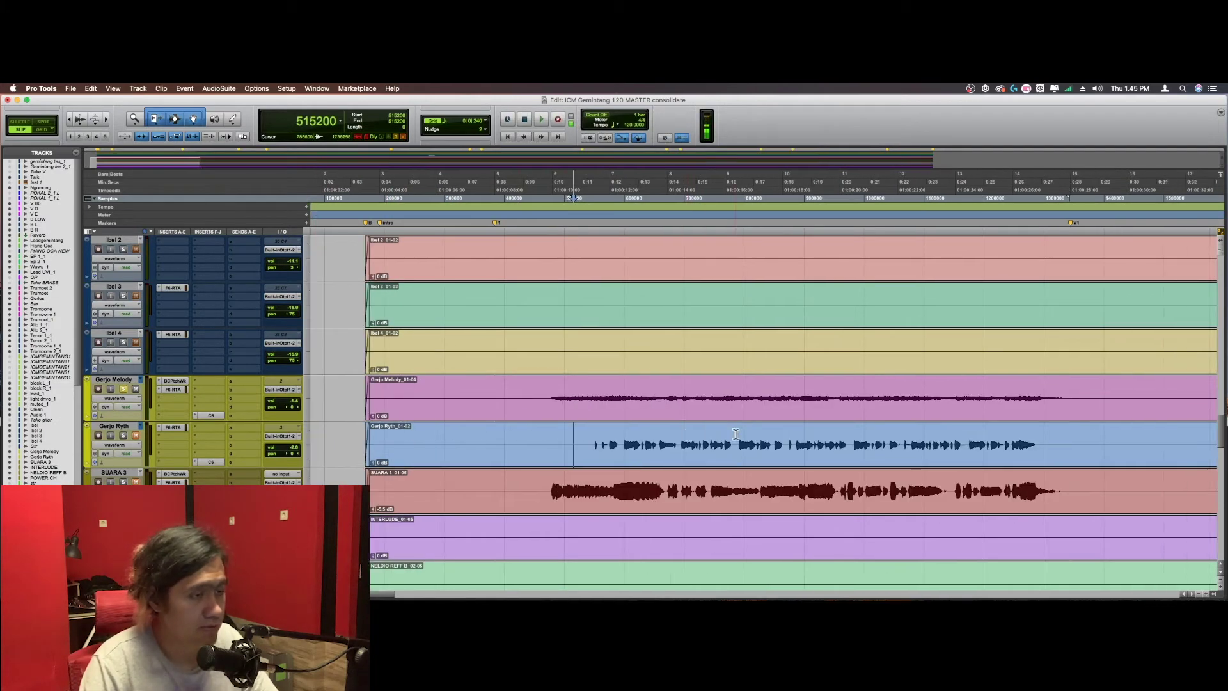
{"action": "scroll", "coordinate": [735, 434], "scroll_direction": "right", "scroll_amount": 3}
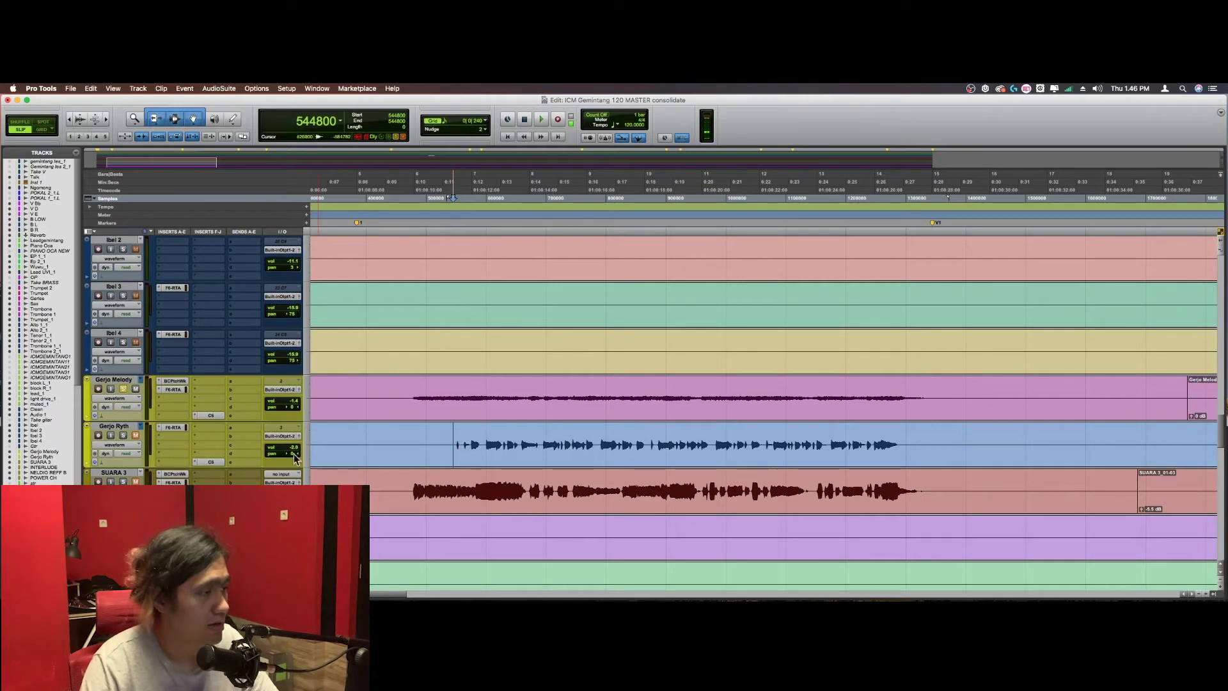
{"action": "key", "text": "super+bracketleft"}
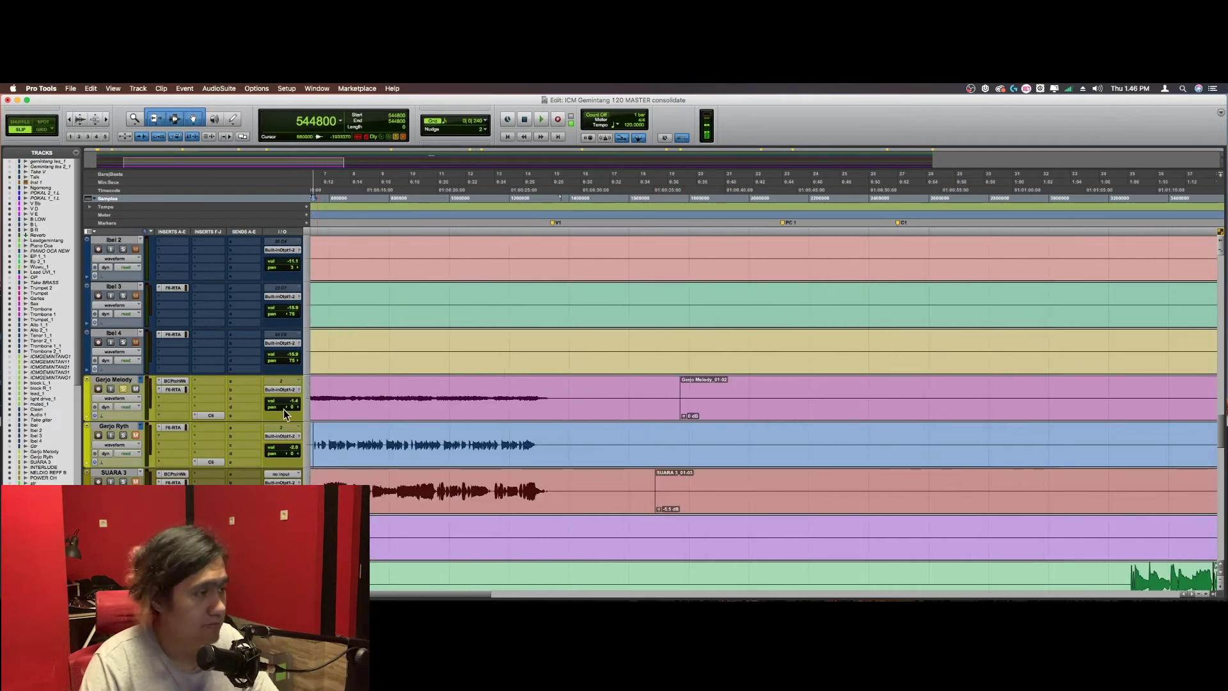
Step: Open the C6 on Gerjo Melody and play the track from partway through its opening phrase
{"action": "left_click", "coordinate": [208, 415]}
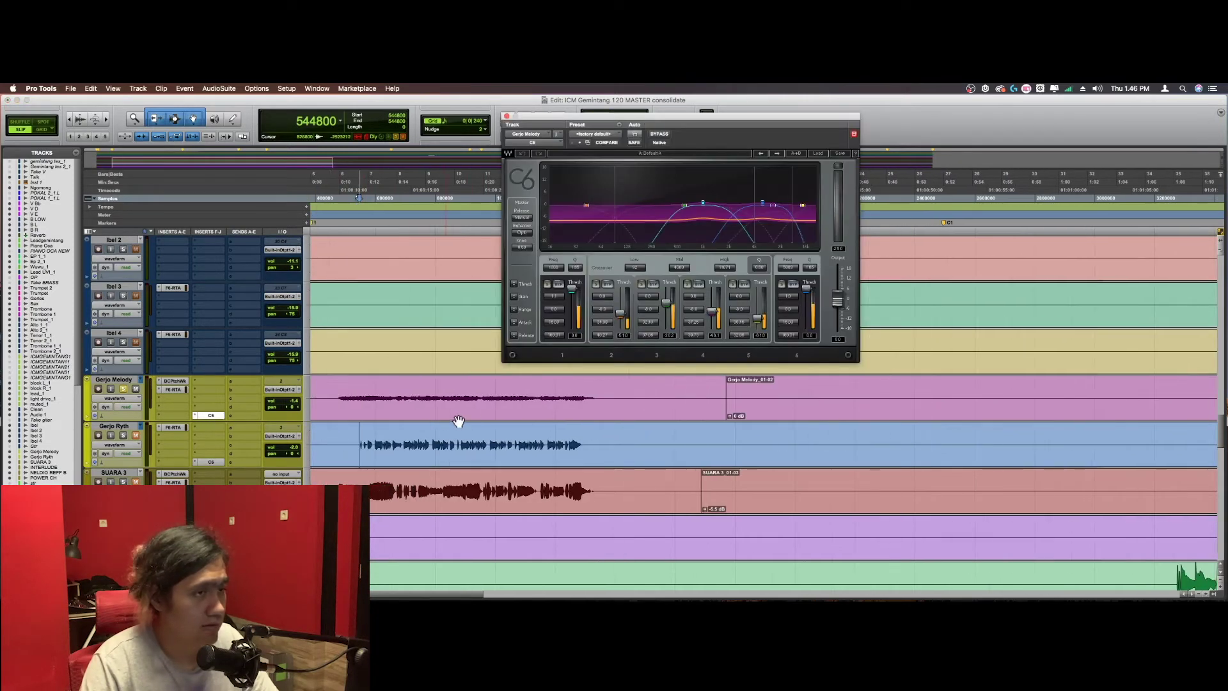
{"action": "left_click", "coordinate": [413, 388]}
{"action": "key", "text": "space"}
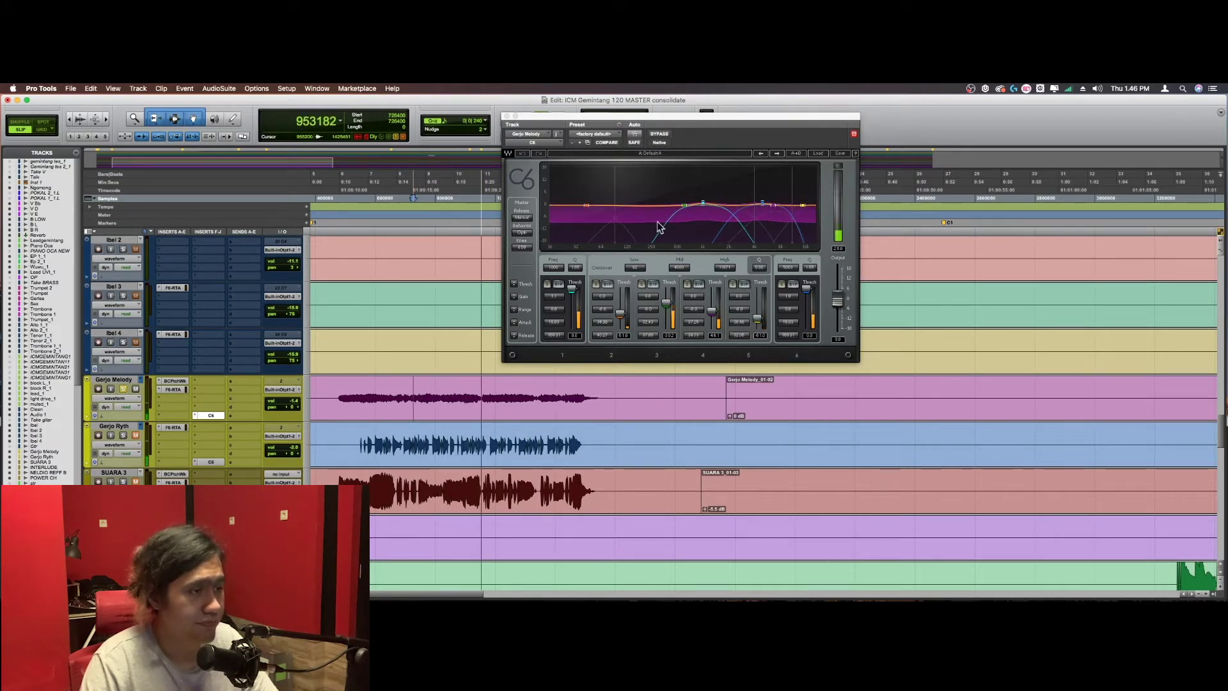
Step: Play Gerjo Ryth soloed from sample 545600 and examine band 4 in its F6-RTA
{"action": "left_click", "coordinate": [359, 433]}
{"action": "key", "text": "space"}
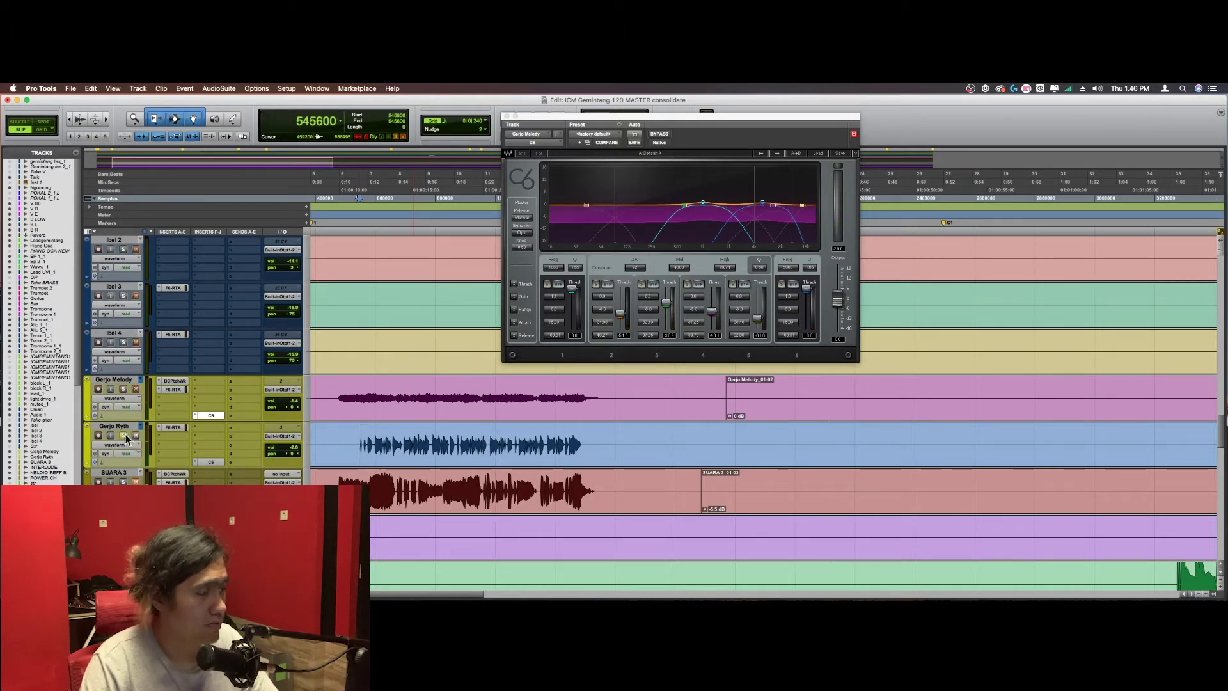
{"action": "key", "text": "space"}
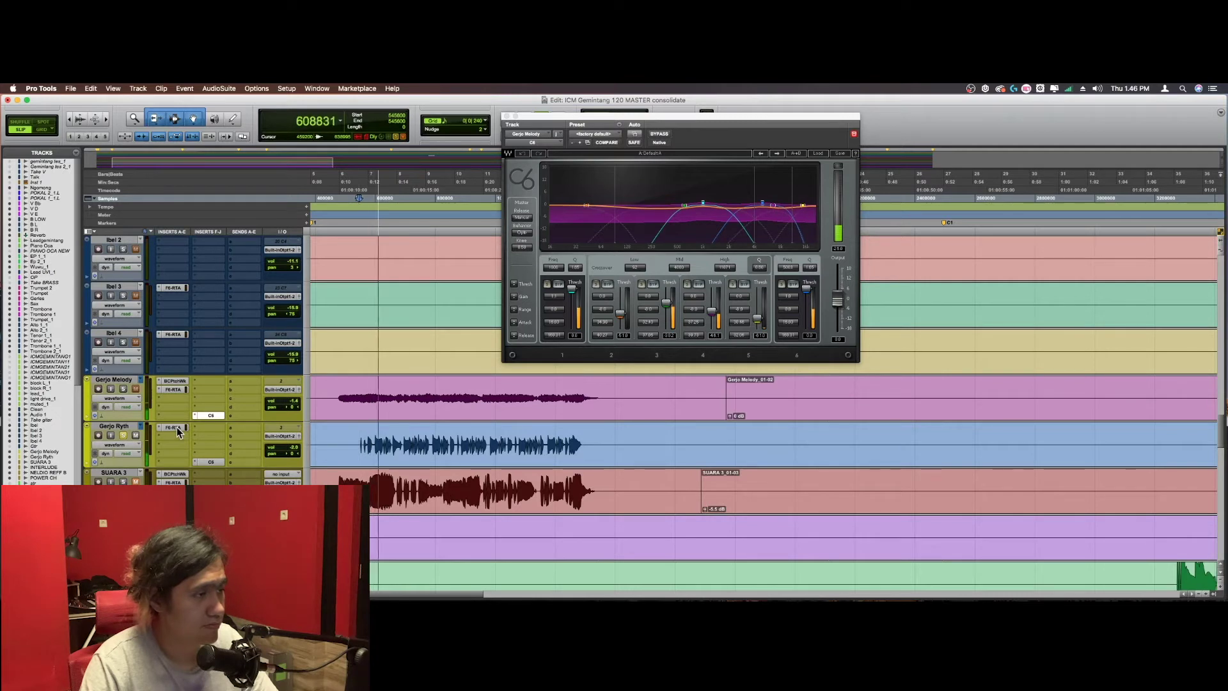
{"action": "left_click", "coordinate": [177, 429]}
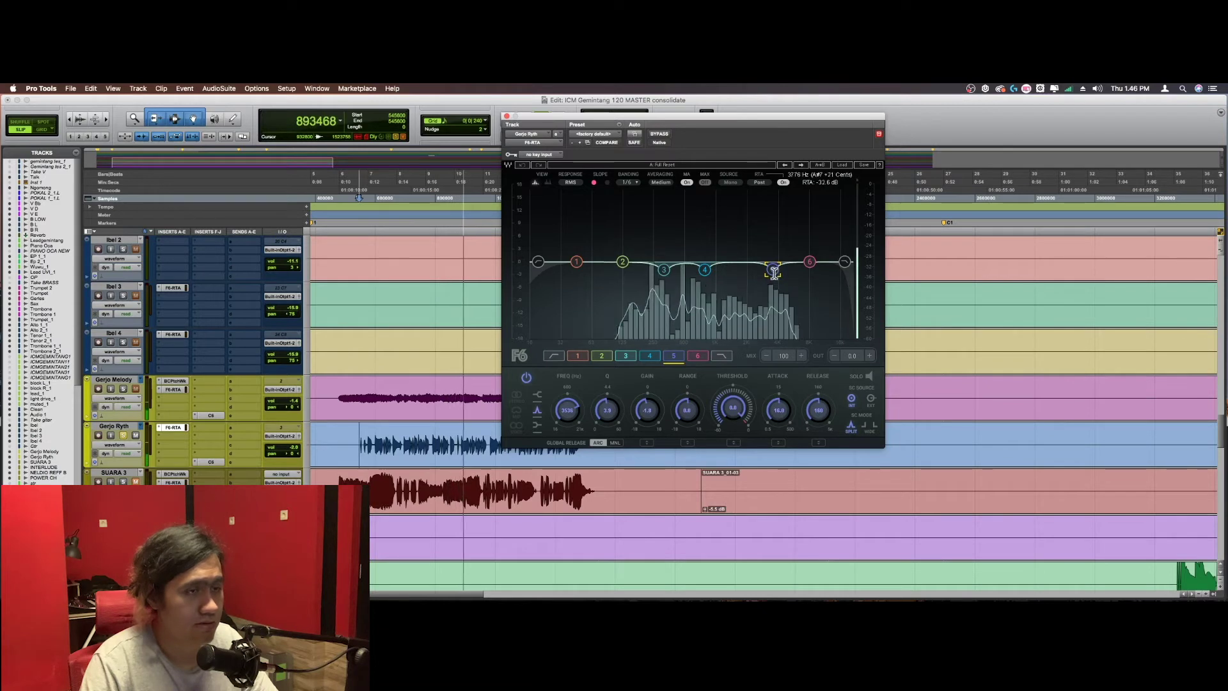
{"action": "left_click", "coordinate": [706, 271]}
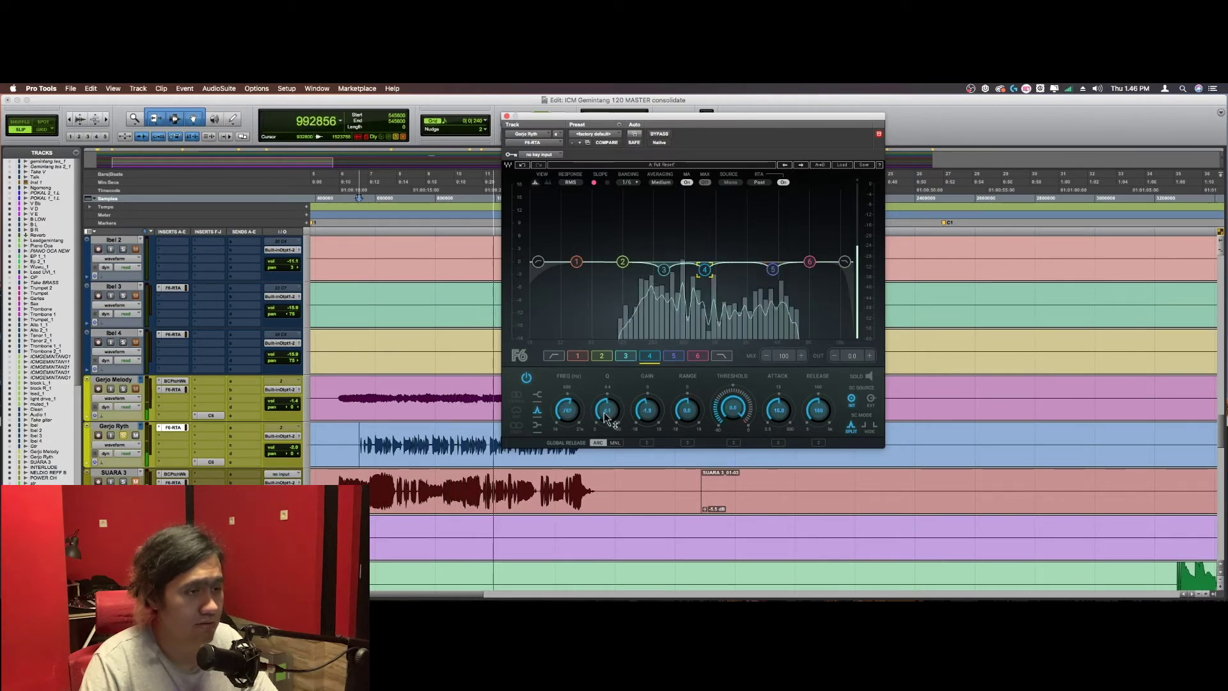
Step: Play Gerjo Ryth from sample 777600 and try a strong gain boost on F6-RTA band 4
{"action": "key", "text": "space"}
{"action": "left_click", "coordinate": [429, 437]}
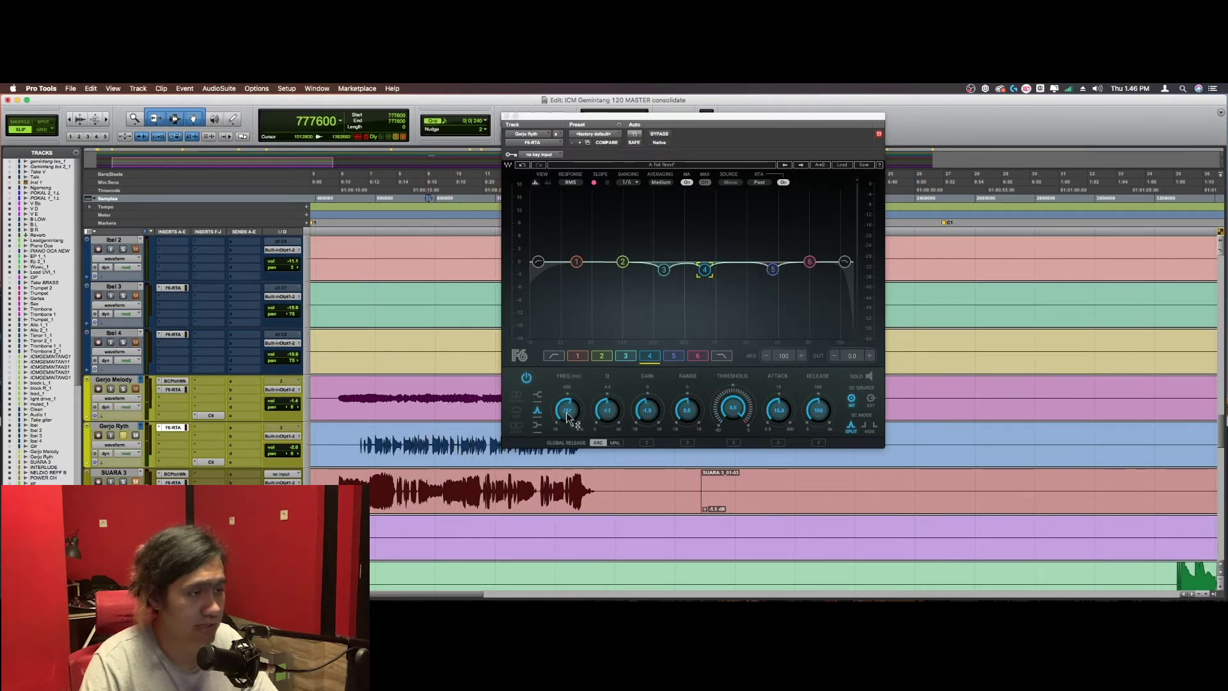
{"action": "key", "text": "space"}
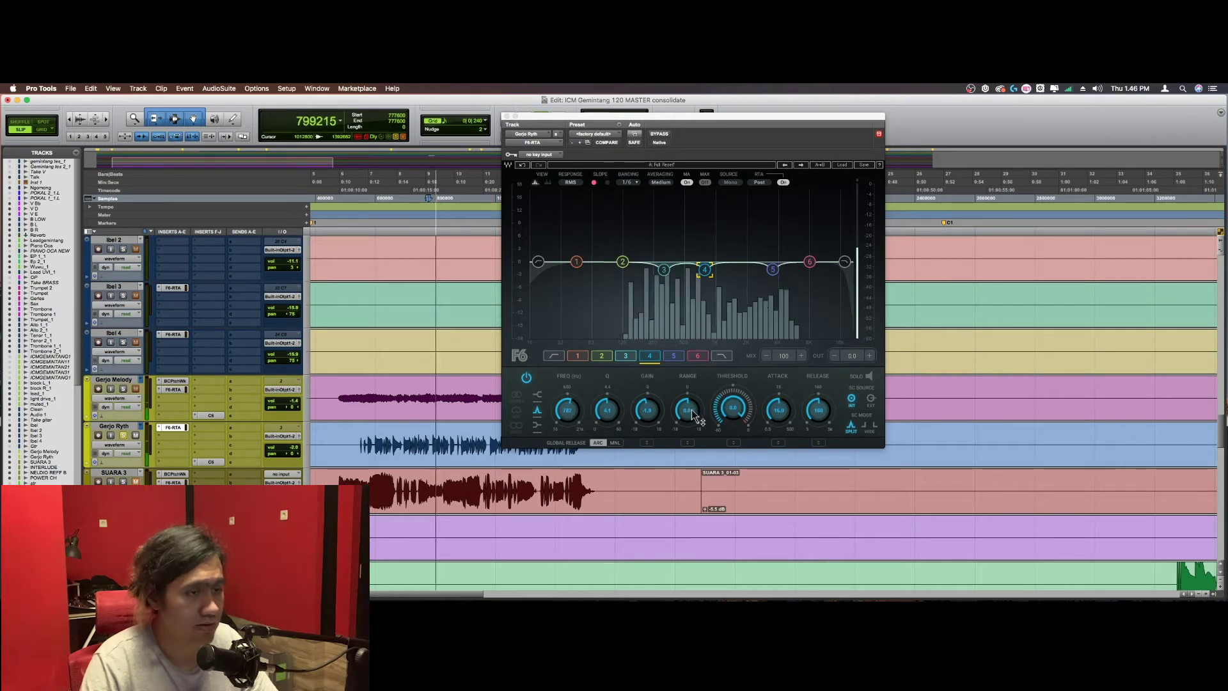
{"action": "left_click_drag", "start_coordinate": [649, 424], "coordinate": [652, 415]}
{"action": "scroll", "coordinate": [652, 414], "scroll_direction": "up", "scroll_amount": 5}
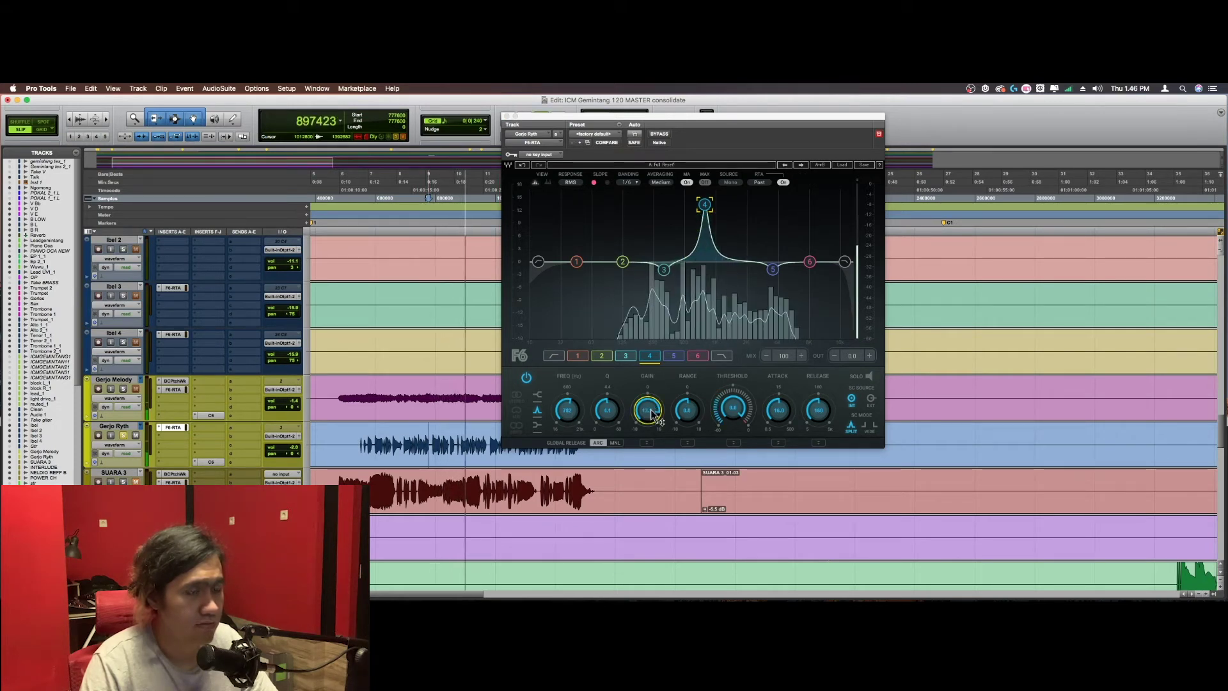
Step: Replay Gerjo Ryth with band 4 boosted, and bring the band's gain back down
{"action": "key", "text": "space"}
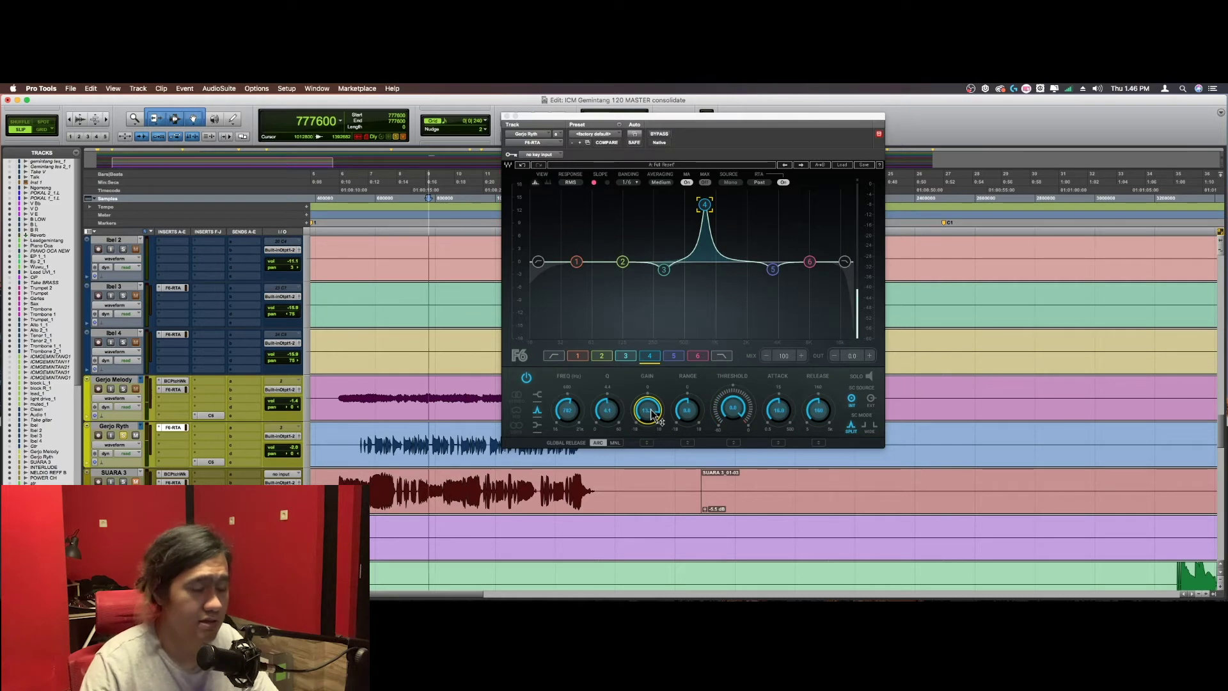
{"action": "key", "text": "space"}
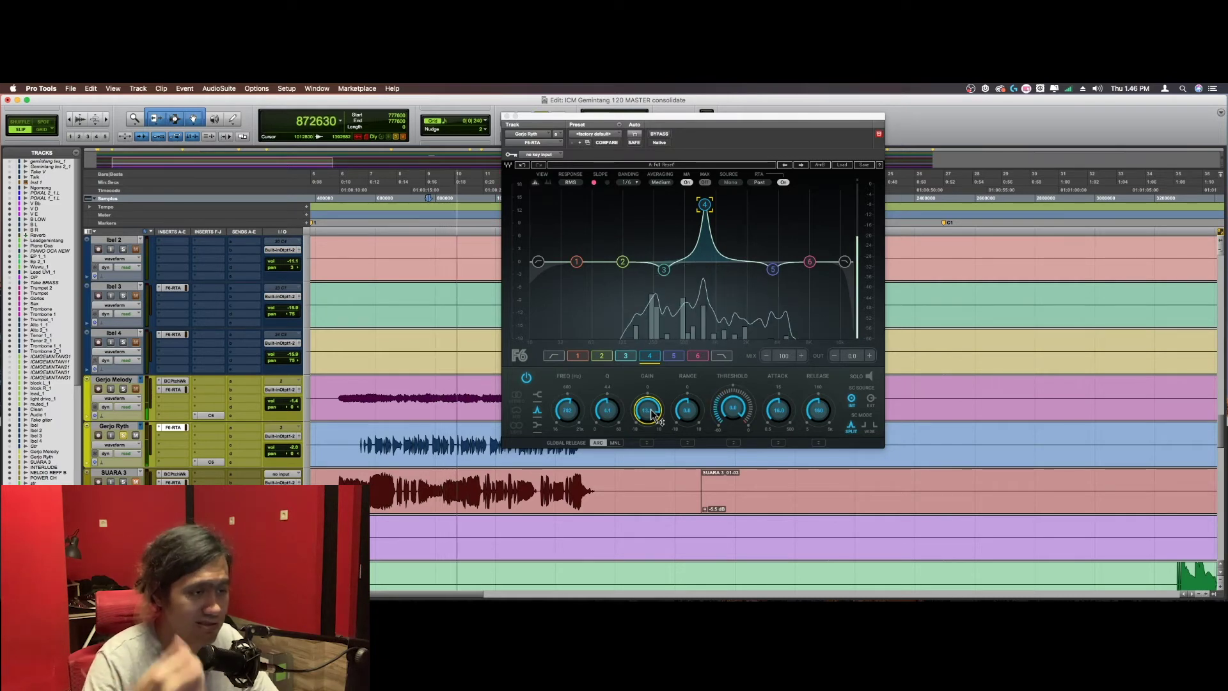
{"action": "key", "text": "space"}
{"action": "scroll", "coordinate": [652, 415], "scroll_direction": "down", "scroll_amount": 7}
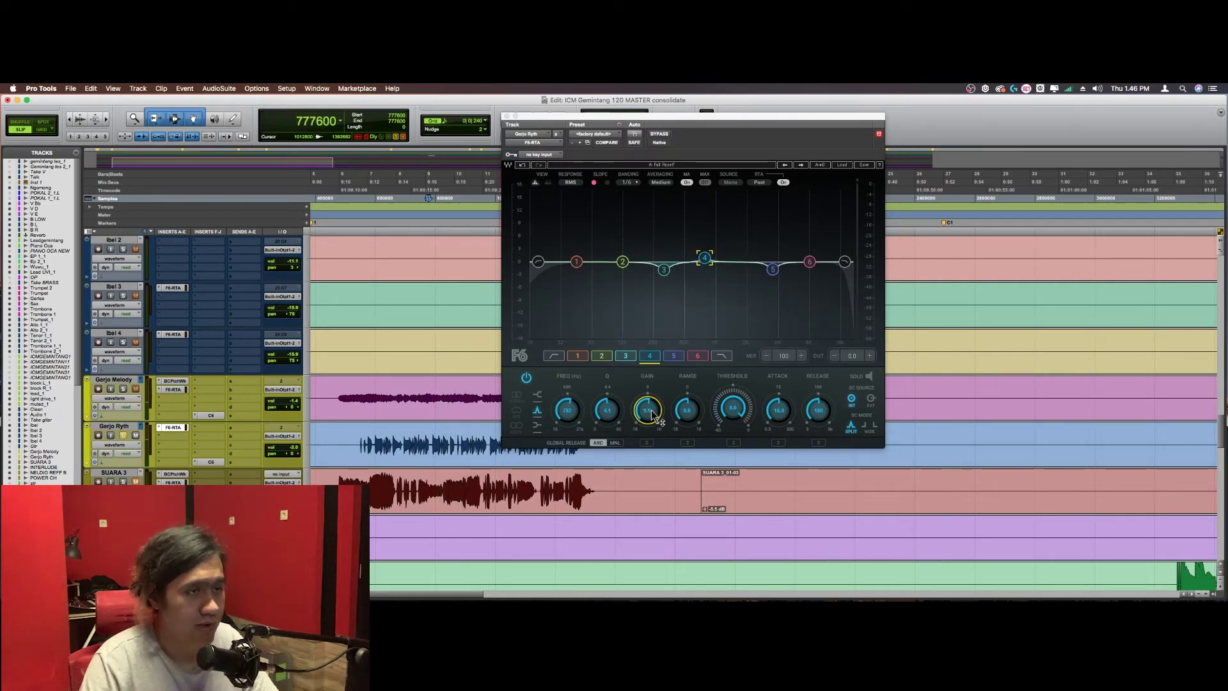
Step: Audition Gerjo Ryth with the slight band 4 cut while examining F6-RTA bands 5 and 4
{"action": "key", "text": "space"}
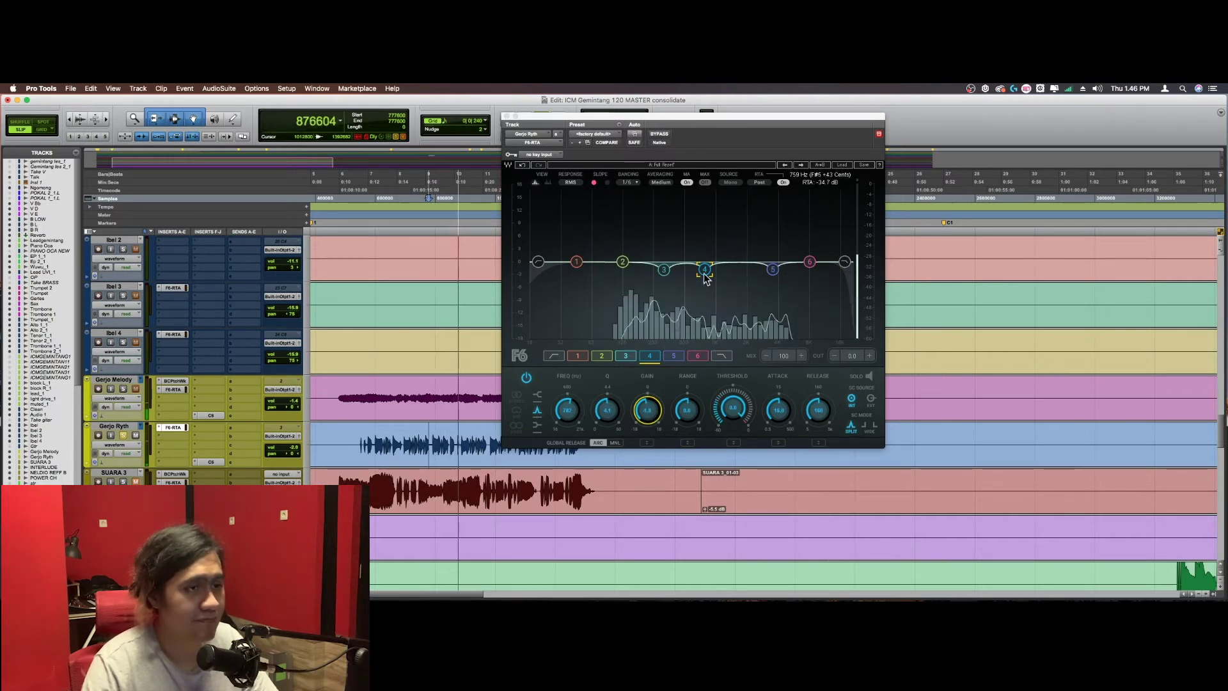
{"action": "key", "text": "space"}
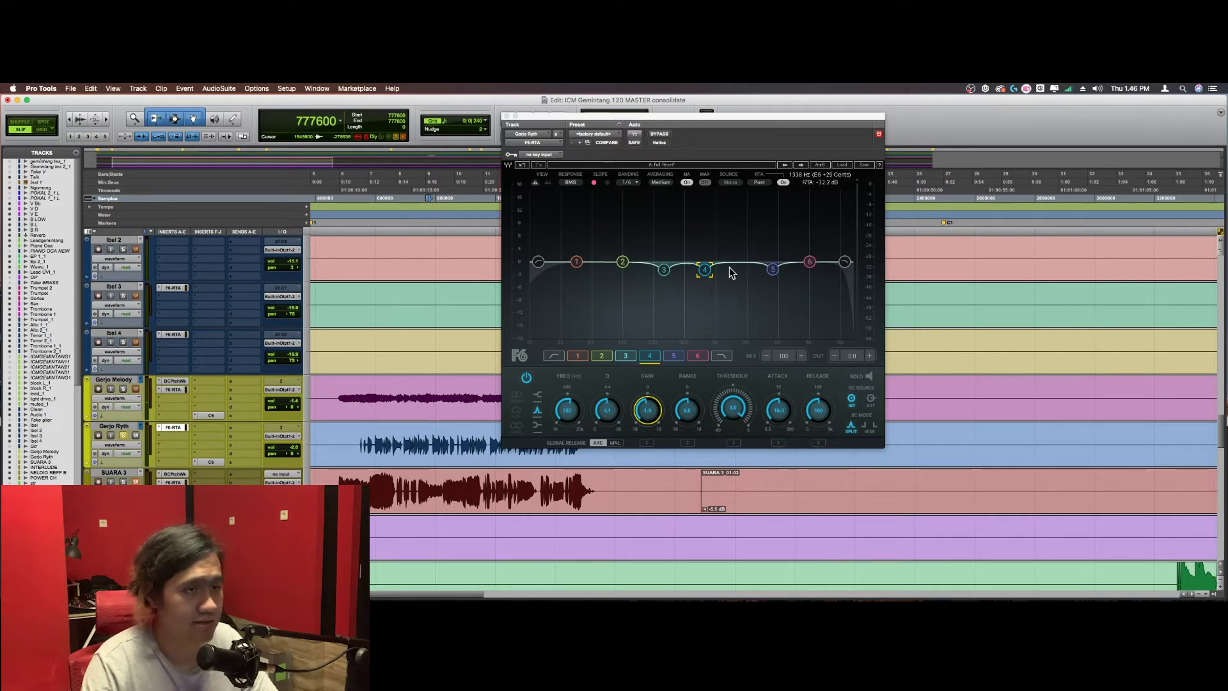
{"action": "key", "text": "space"}
{"action": "left_click", "coordinate": [773, 269]}
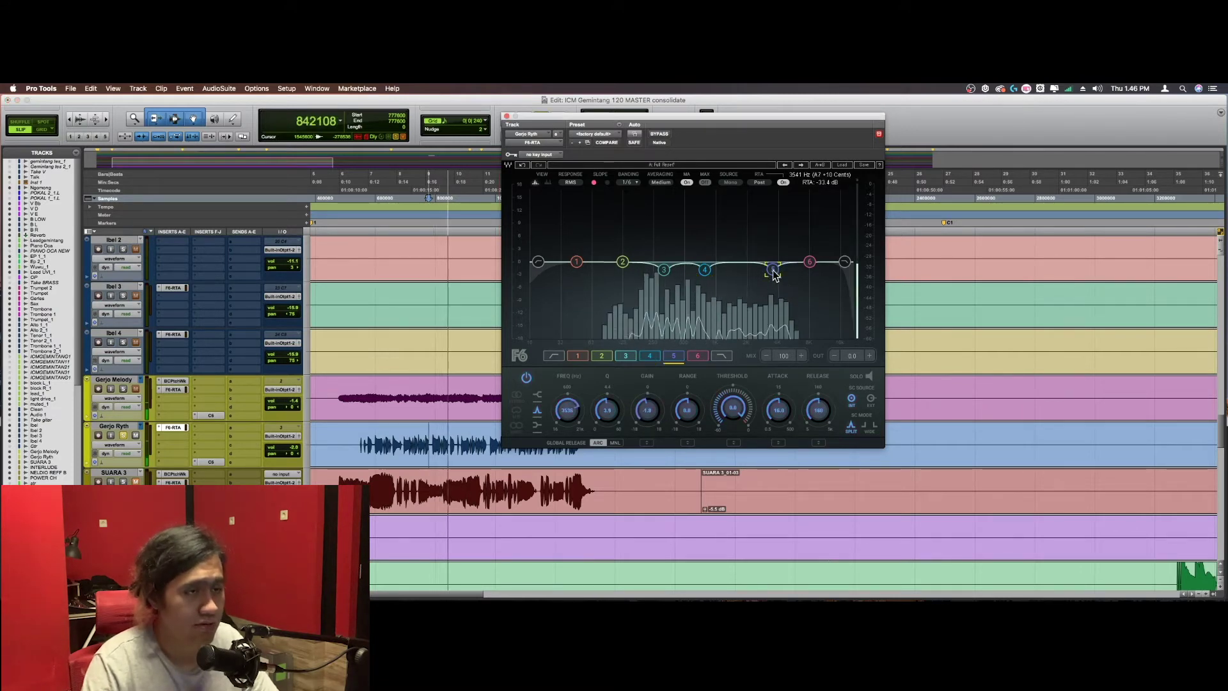
{"action": "left_click", "coordinate": [703, 269]}
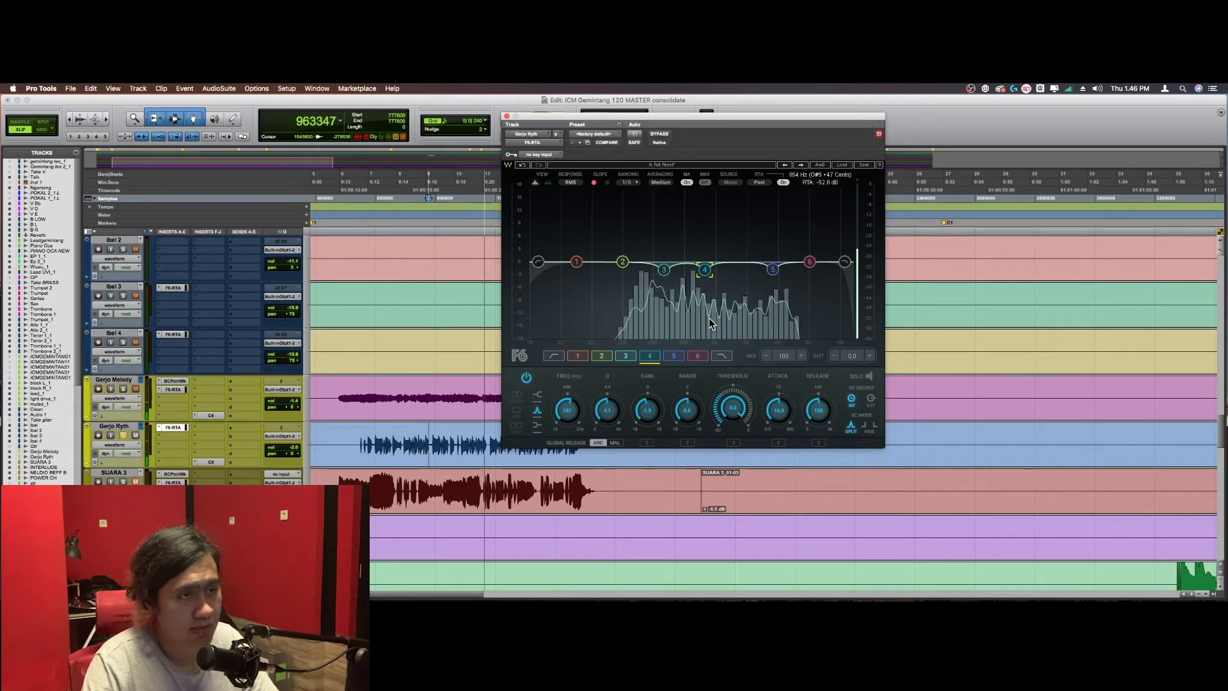
{"action": "key", "text": "space"}
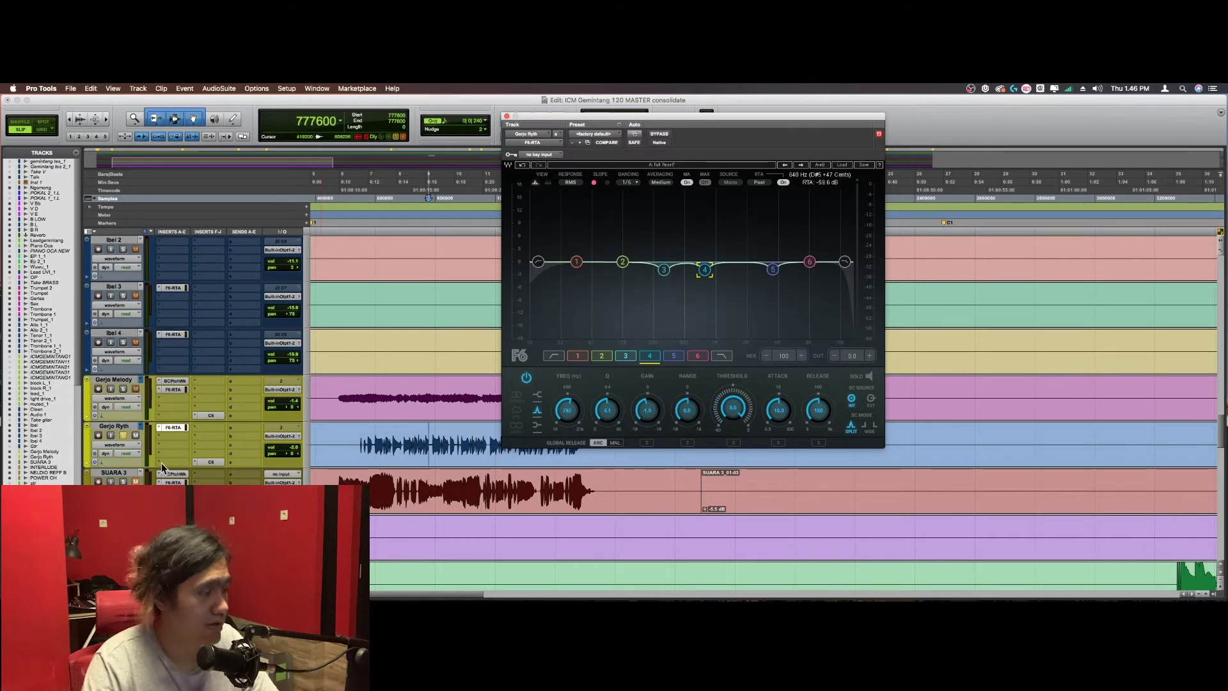
Step: Save the session, open the C6 on Gerjo Ryth, and audition the soloed track through it
{"action": "key", "text": "super+s"}
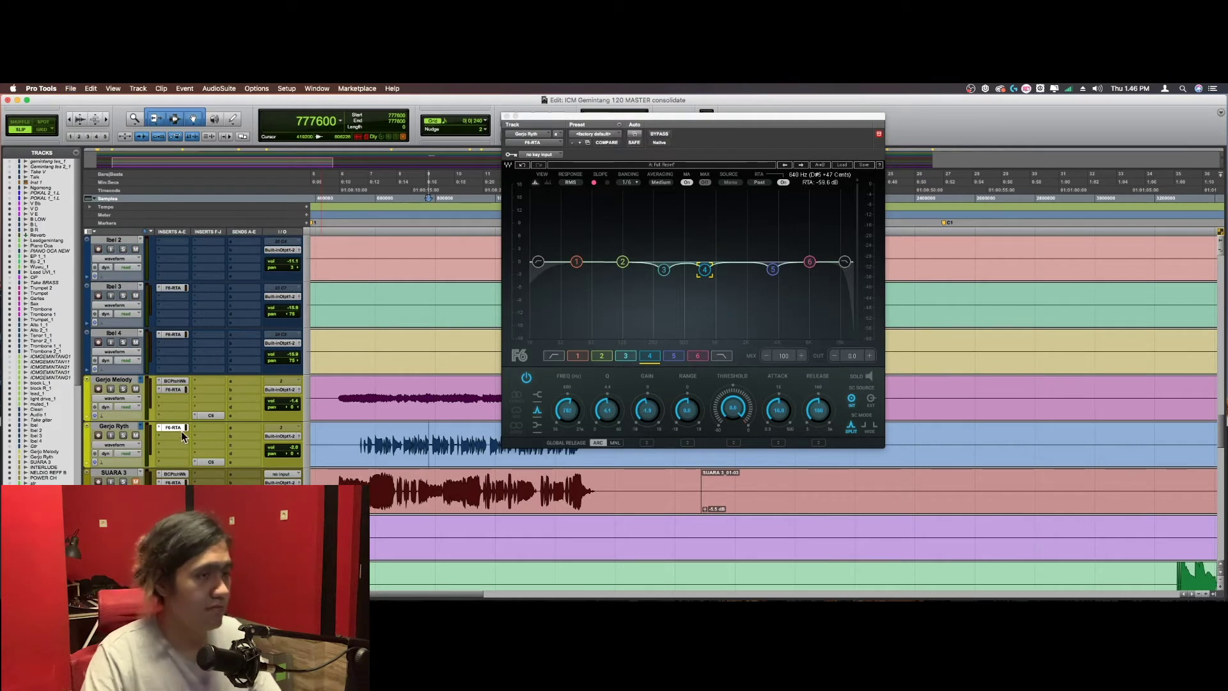
{"action": "left_click", "coordinate": [217, 462]}
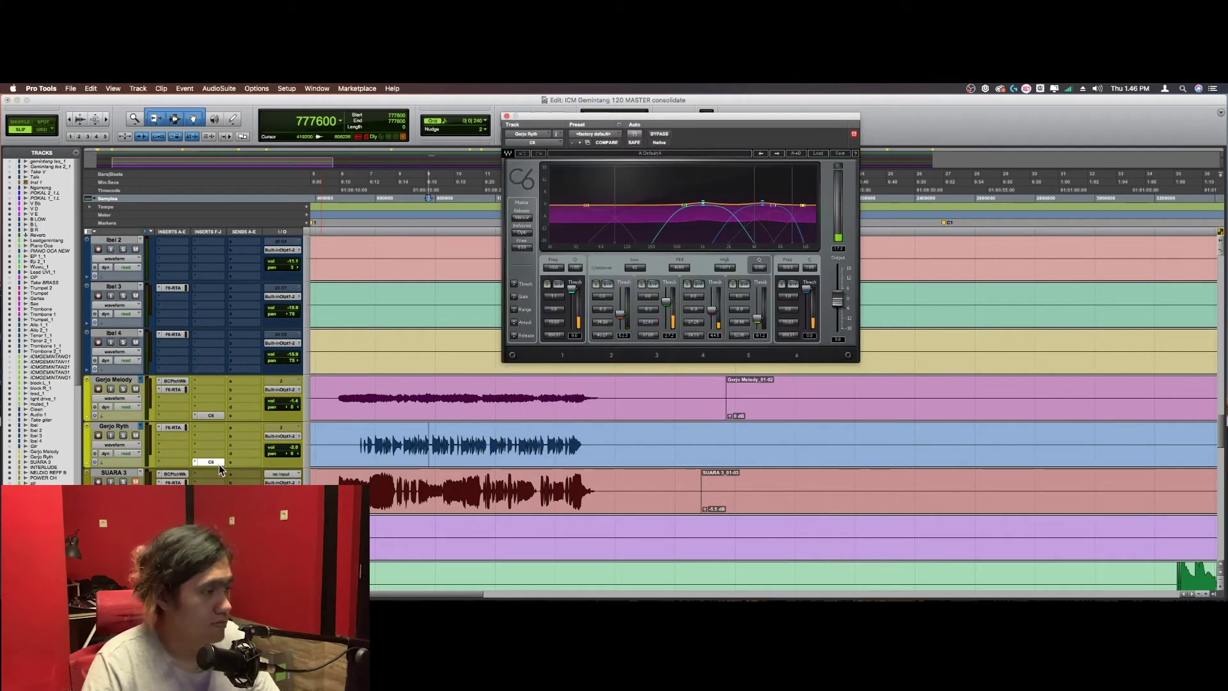
{"action": "key", "text": "space"}
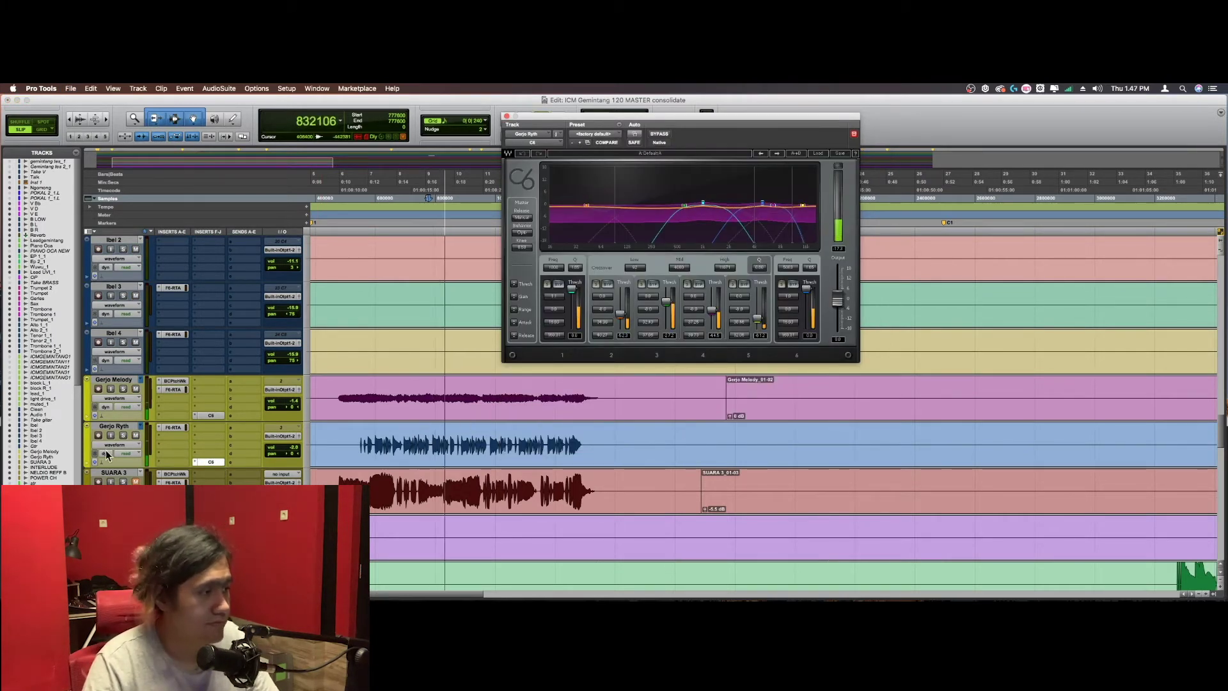
{"action": "left_click", "coordinate": [124, 435]}
{"action": "key", "text": "super+bracketleft"}
{"action": "key", "text": "super+bracketleft"}
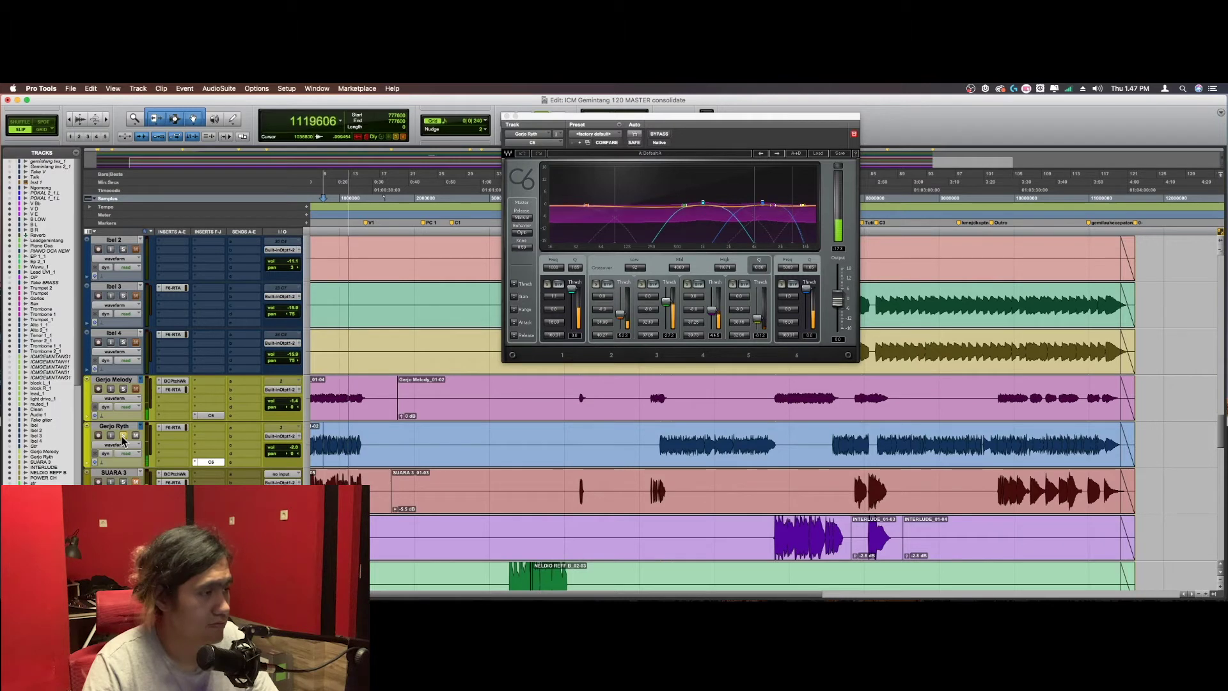
{"action": "key", "text": "space"}
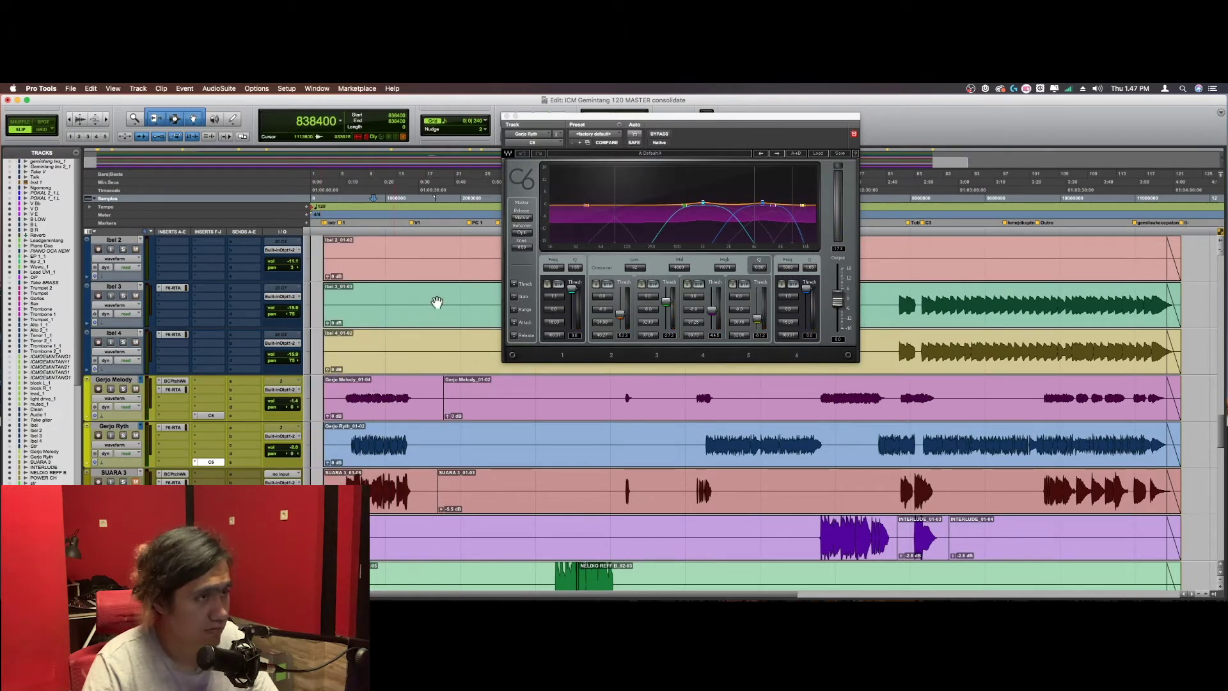
Step: Close the C6 and place the cursor at sample 470400, at the start of SUARA 3's first phrase
{"action": "left_click", "coordinate": [507, 116]}
{"action": "key", "text": "super+bracketright"}
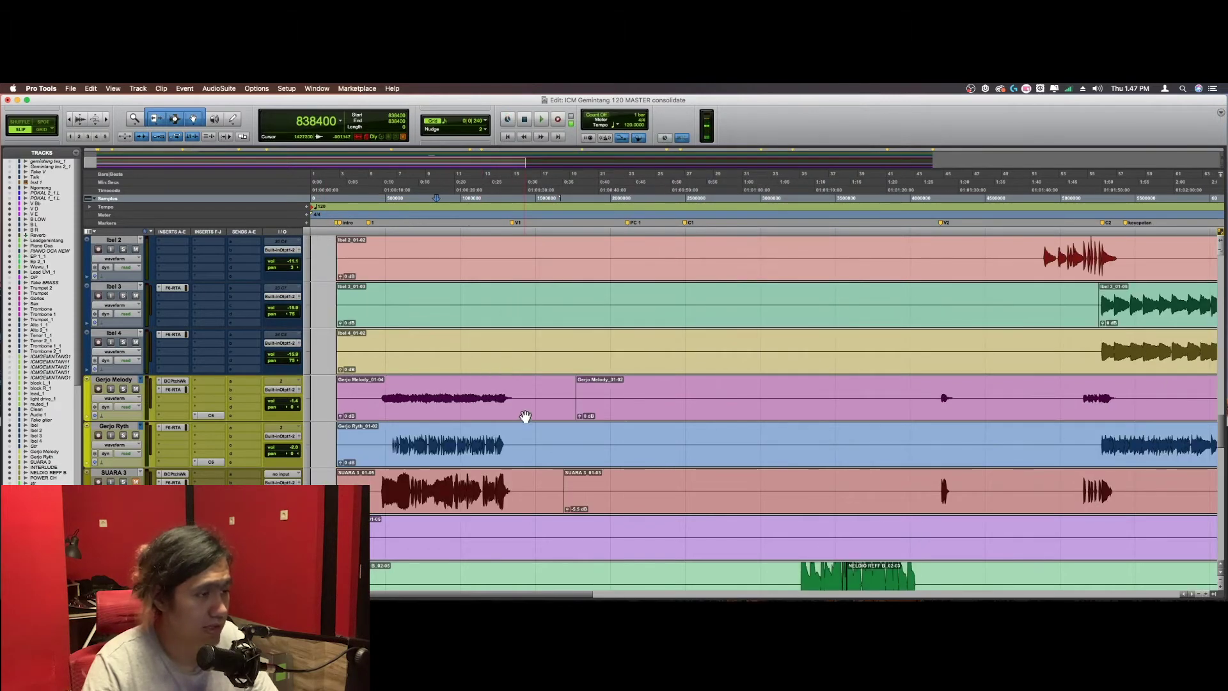
{"action": "scroll", "coordinate": [485, 422], "scroll_direction": "down", "scroll_amount": 2}
{"action": "key", "text": "super+bracketleft"}
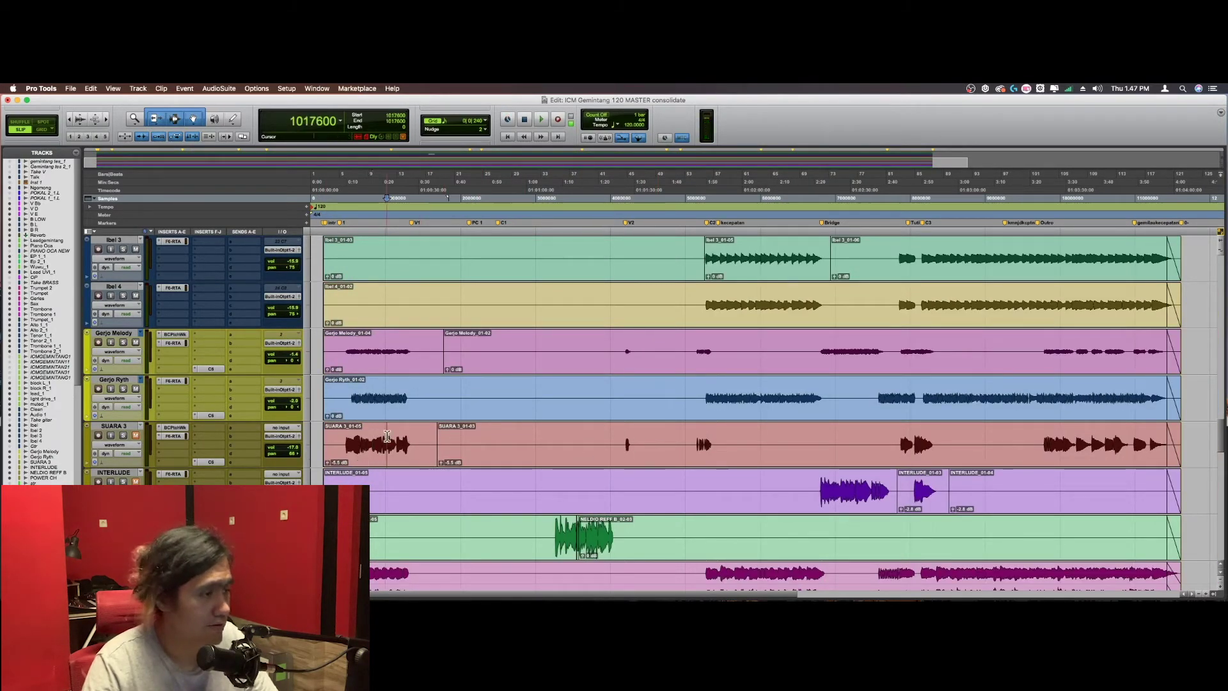
{"action": "key", "text": "super+bracketright"}
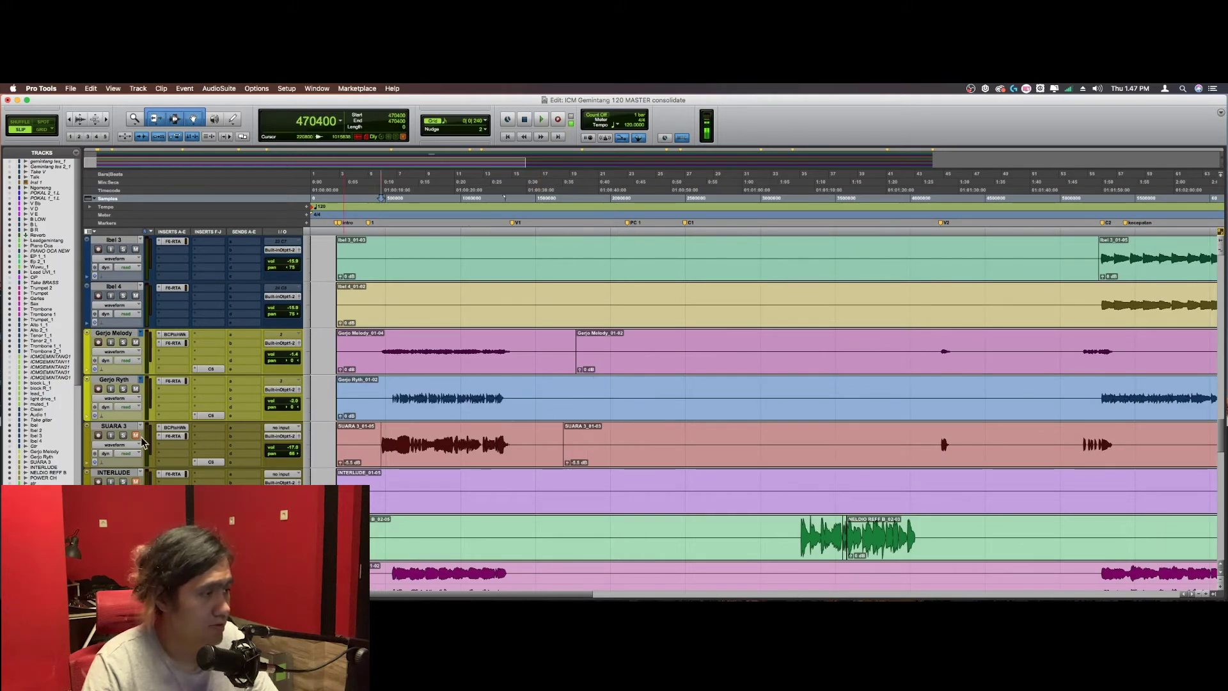
Step: Solo SUARA 3, play its first phrase, and open the track's F6-RTA during playback
{"action": "key", "text": "space"}
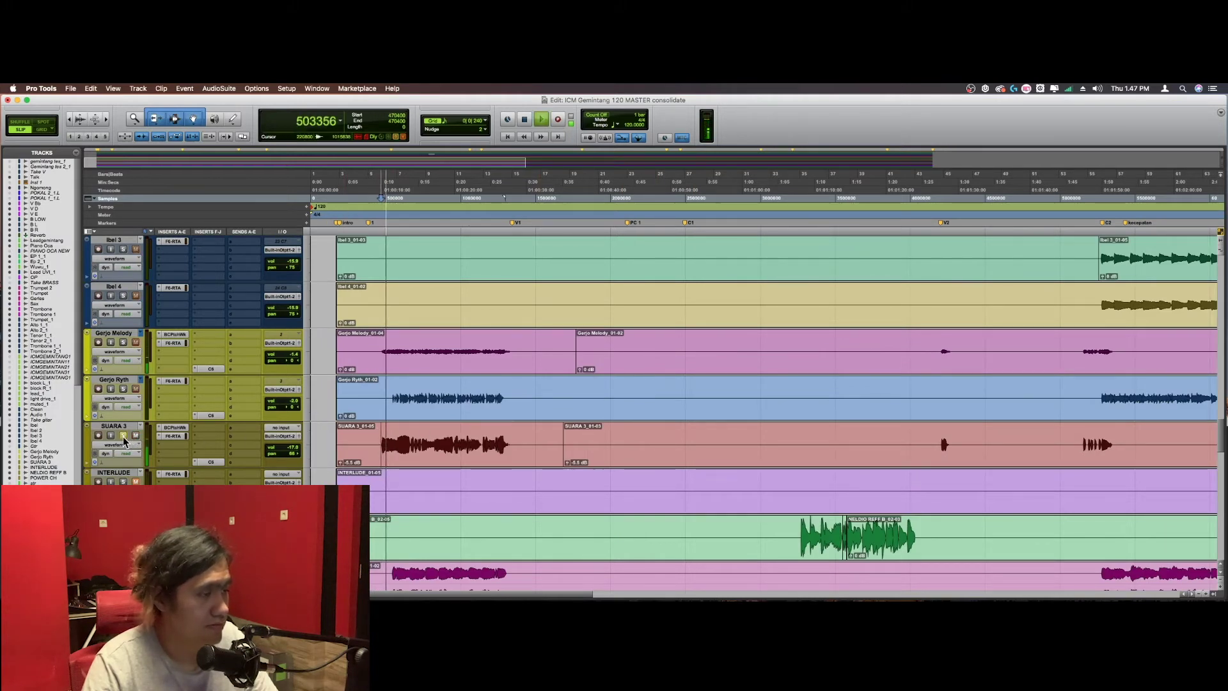
{"action": "left_click", "coordinate": [123, 435]}
{"action": "key", "text": "space"}
{"action": "left_click", "coordinate": [123, 436]}
{"action": "key", "text": "space"}
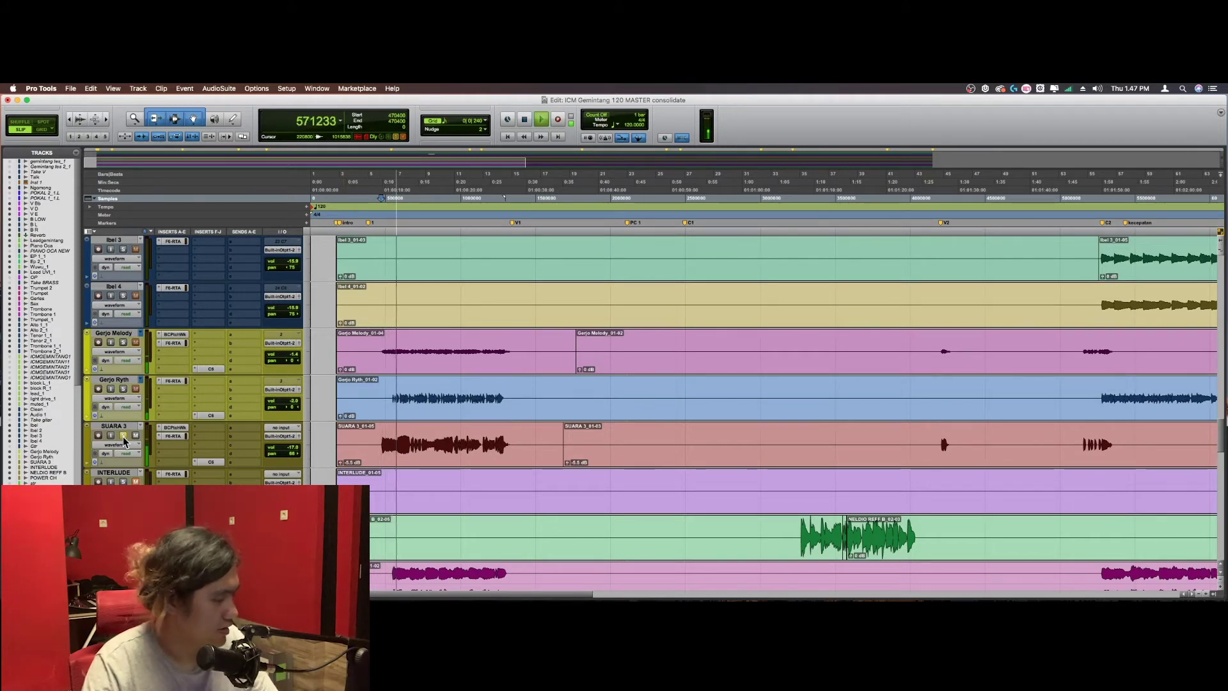
{"action": "left_click", "coordinate": [176, 435]}
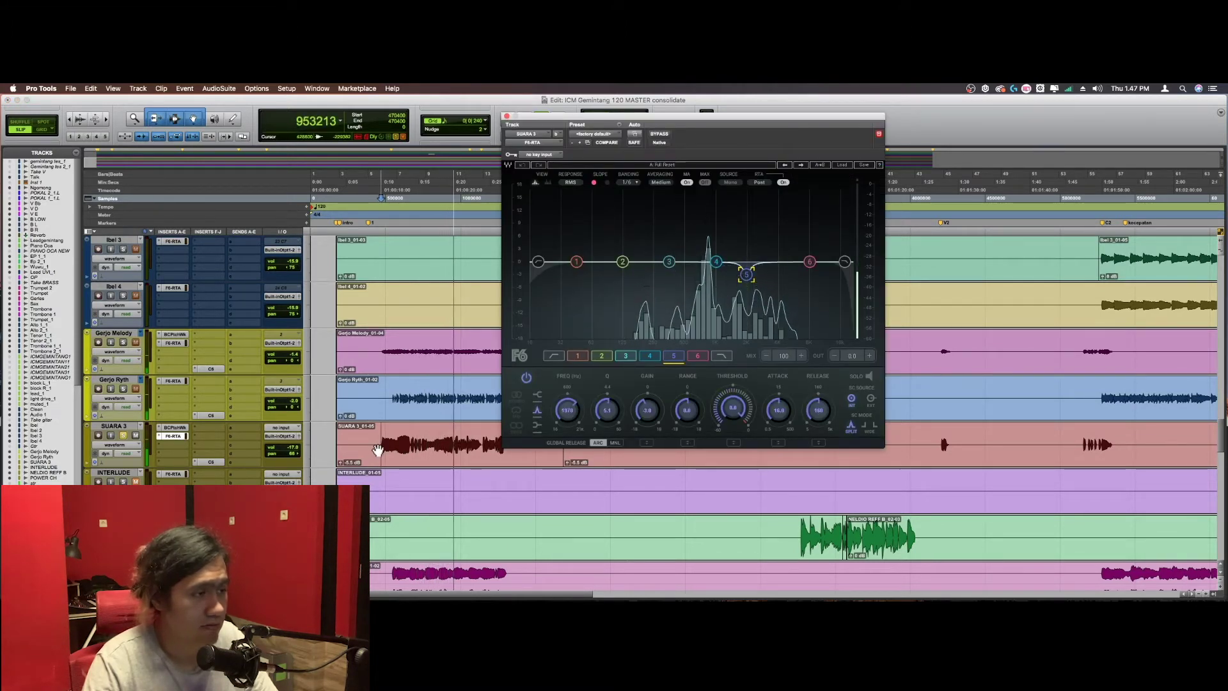
Step: Play the soloed SUARA 3 track, audition a strong gain boost on F6 band 5, and restore the band's original cut
{"action": "key", "text": "space"}
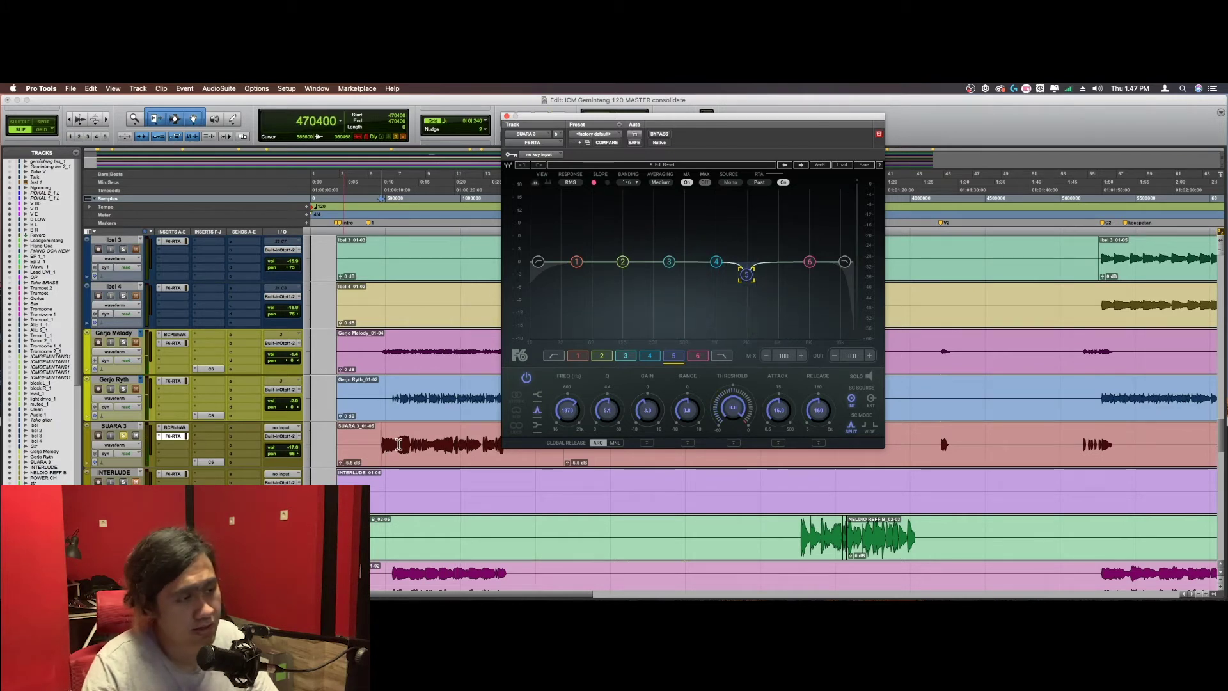
{"action": "key", "text": "space"}
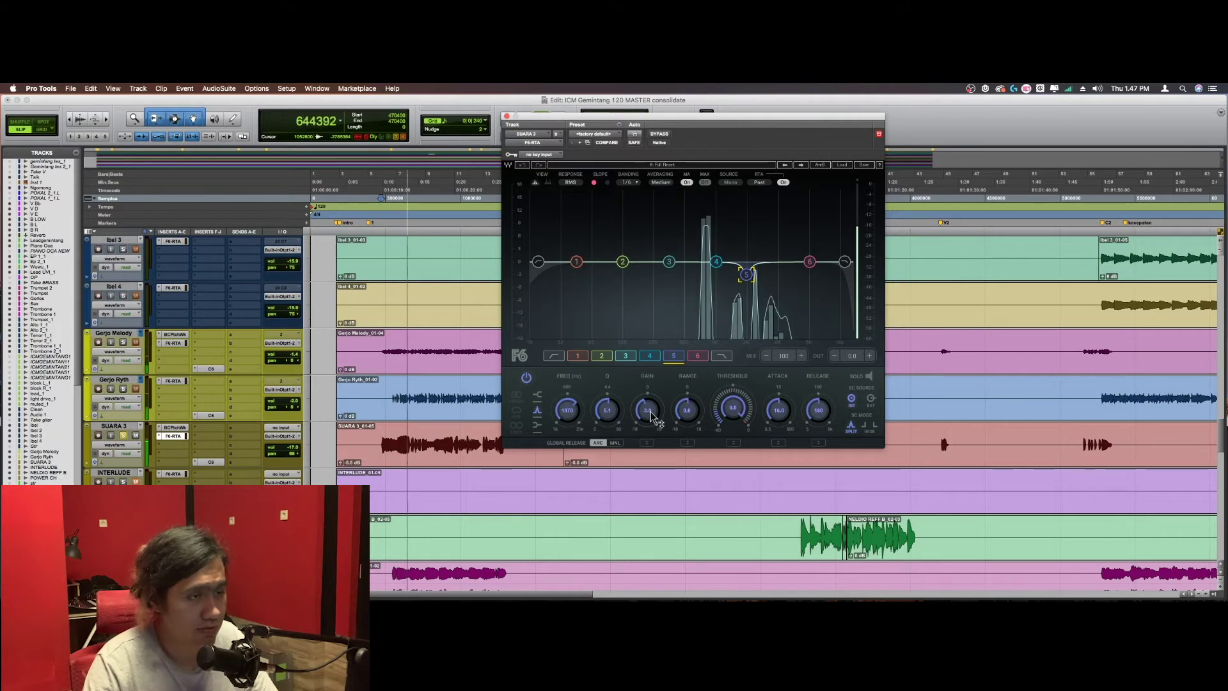
{"action": "scroll", "coordinate": [650, 413], "scroll_direction": "up", "scroll_amount": 10}
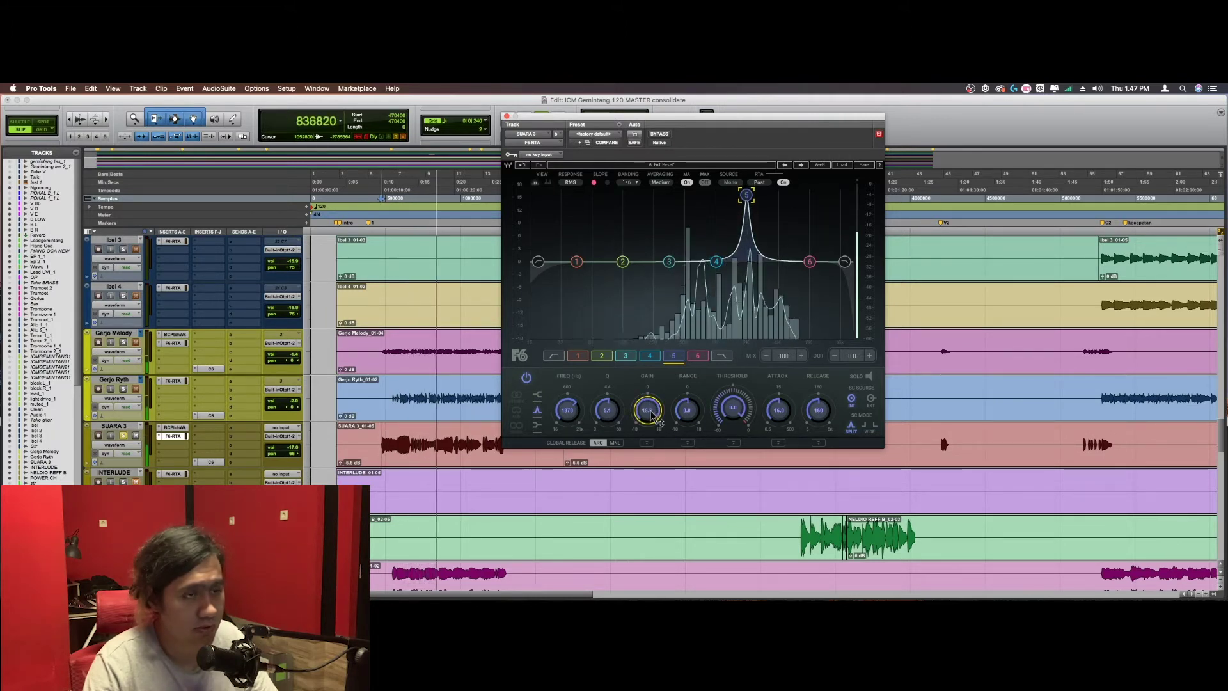
{"action": "scroll", "coordinate": [650, 413], "scroll_direction": "down", "scroll_amount": 5}
{"action": "scroll", "coordinate": [650, 412], "scroll_direction": "down", "scroll_amount": 4}
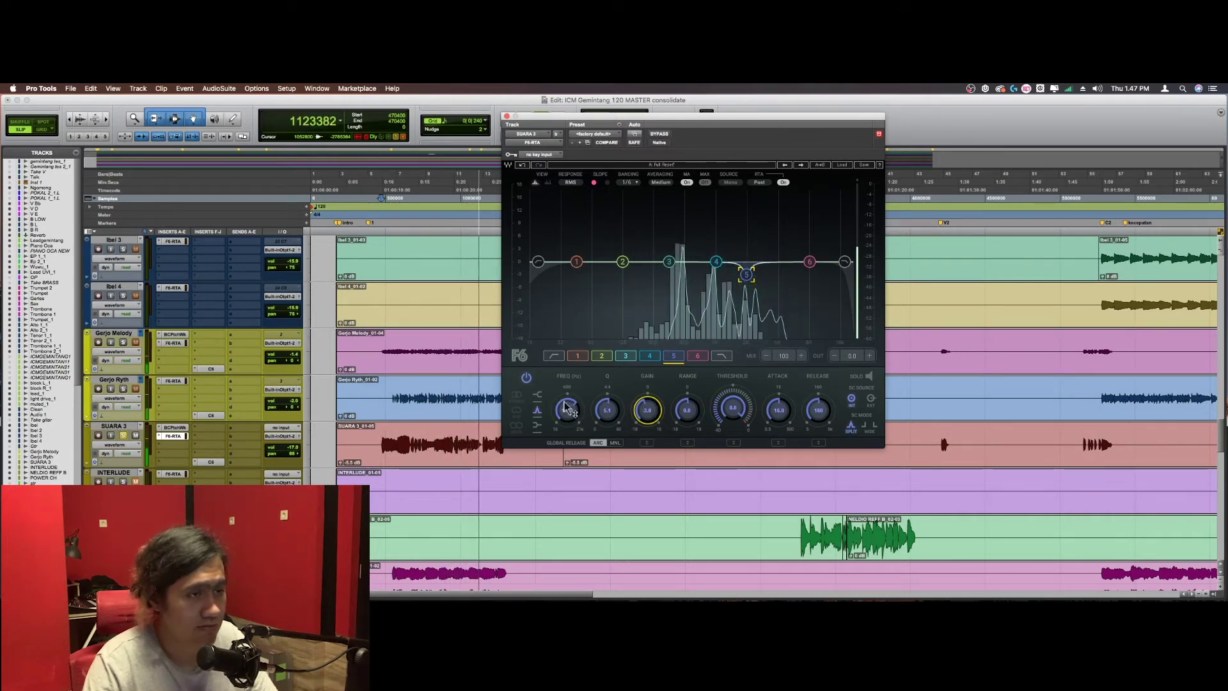
Step: Replay SUARA 3 from the start of its first phrase and examine its F6 equalizer curve during playback
{"action": "left_click", "coordinate": [377, 433]}
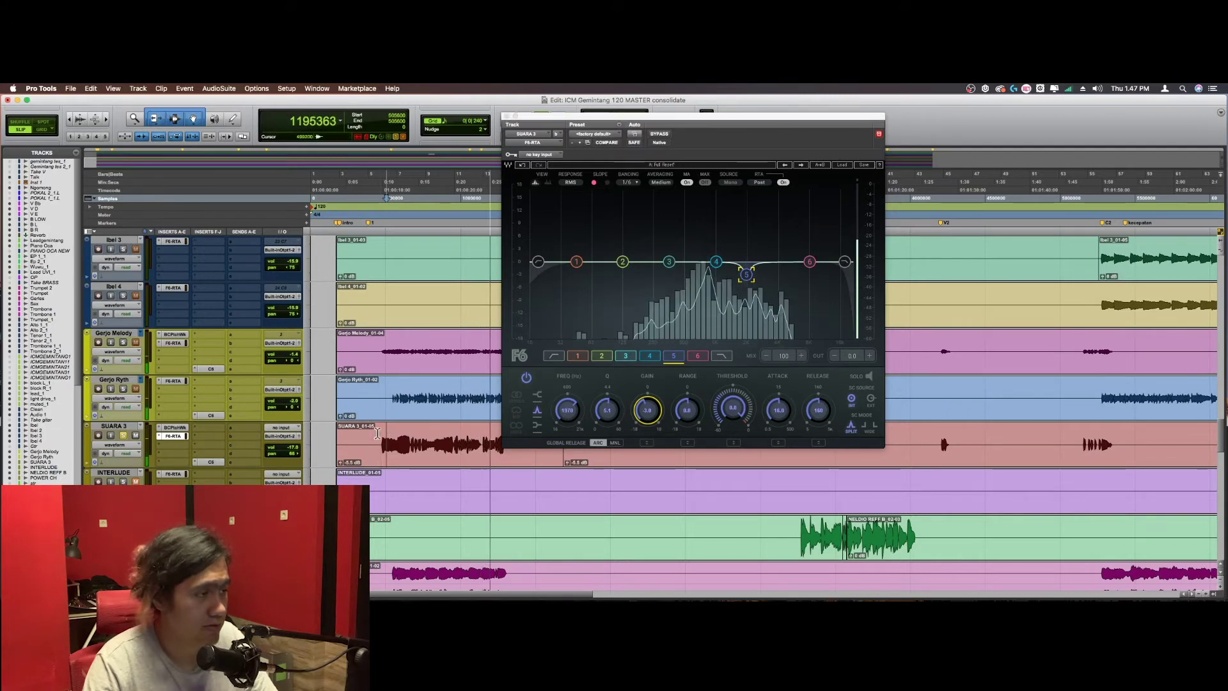
{"action": "left_click", "coordinate": [174, 437]}
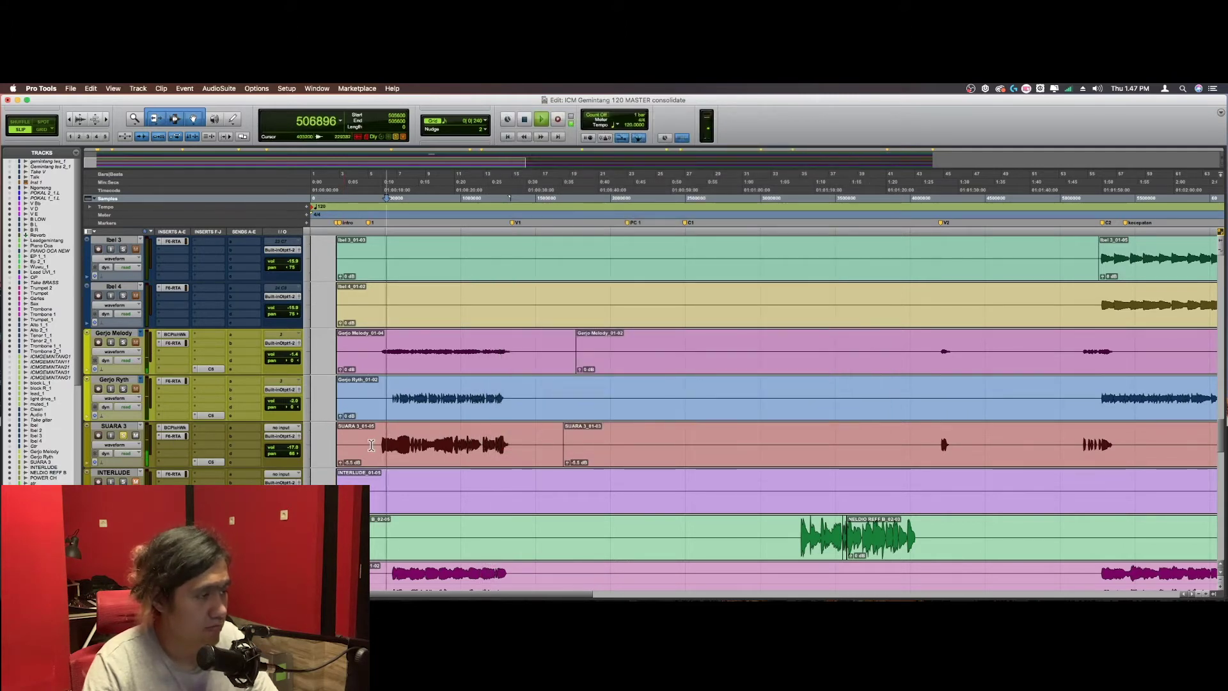
{"action": "left_click", "coordinate": [173, 436]}
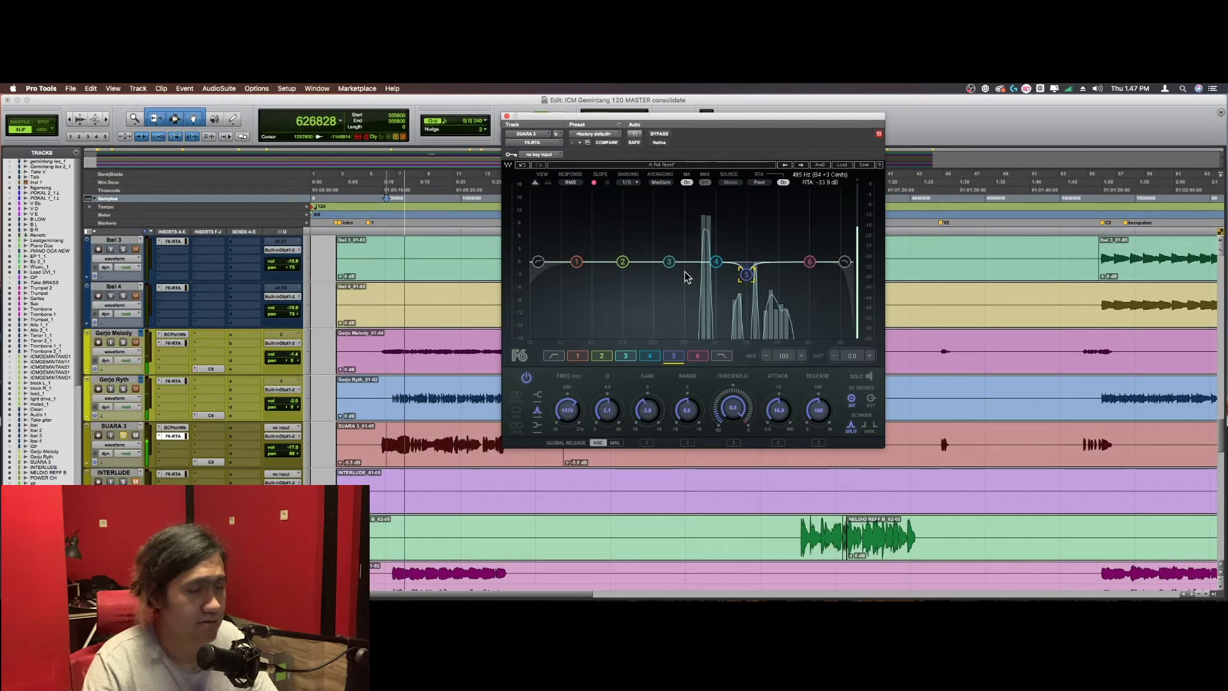
{"action": "left_click", "coordinate": [172, 436]}
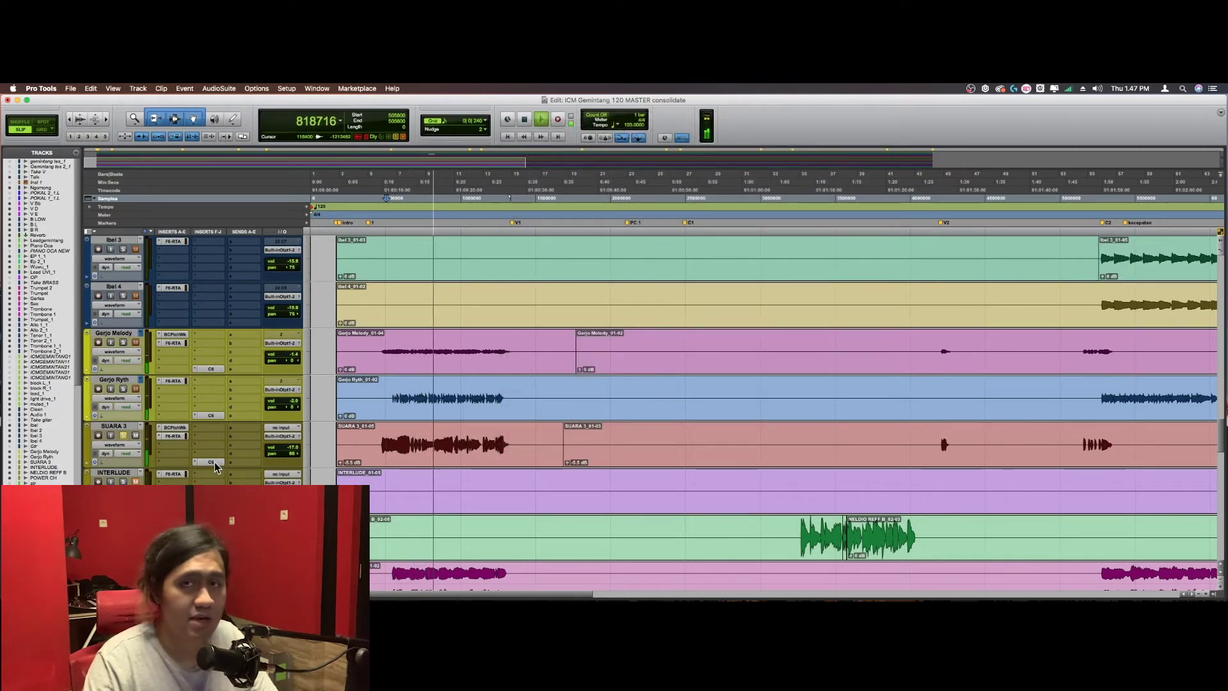
Step: Examine the C6 multiband compressor on SUARA 3 while replaying the phrase, and stop playback
{"action": "left_click", "coordinate": [213, 461]}
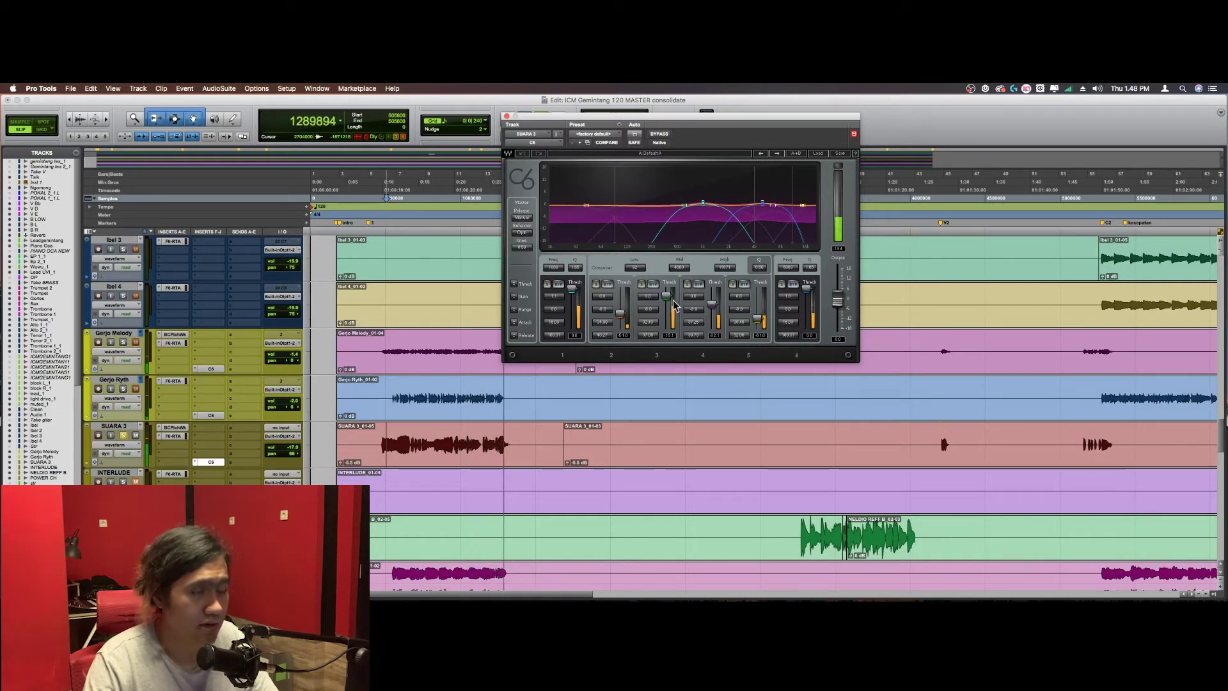
{"action": "key", "text": "space"}
{"action": "key", "text": "space"}
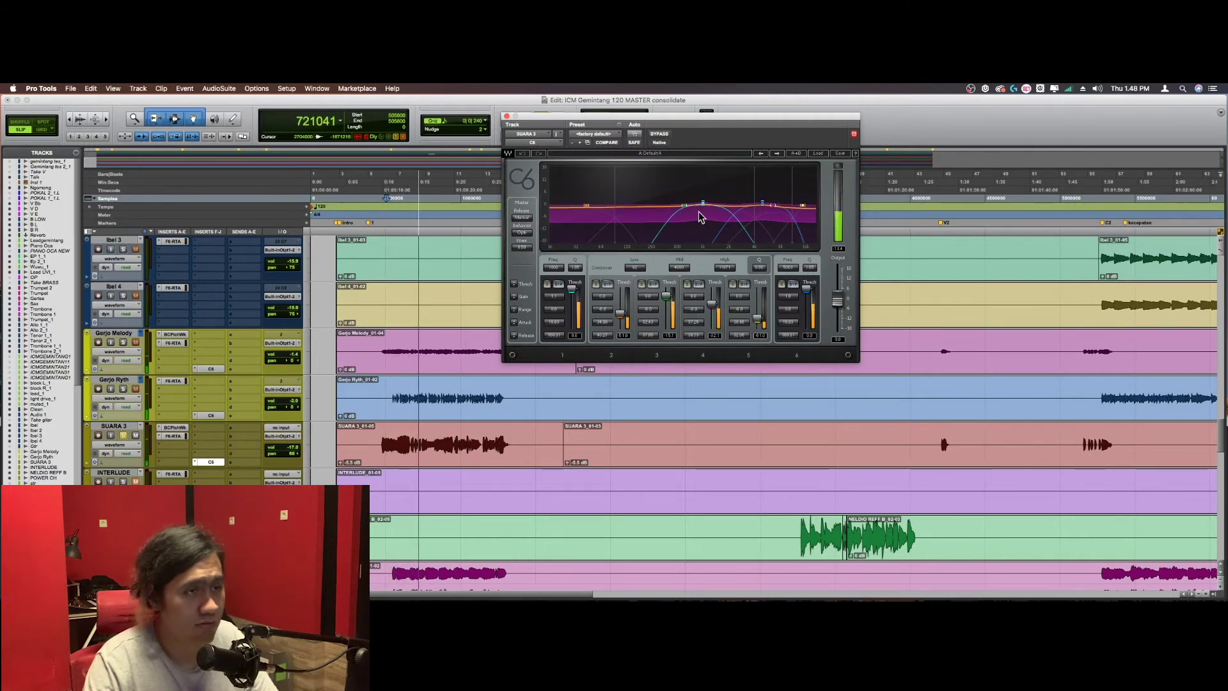
{"action": "key", "text": "super+w"}
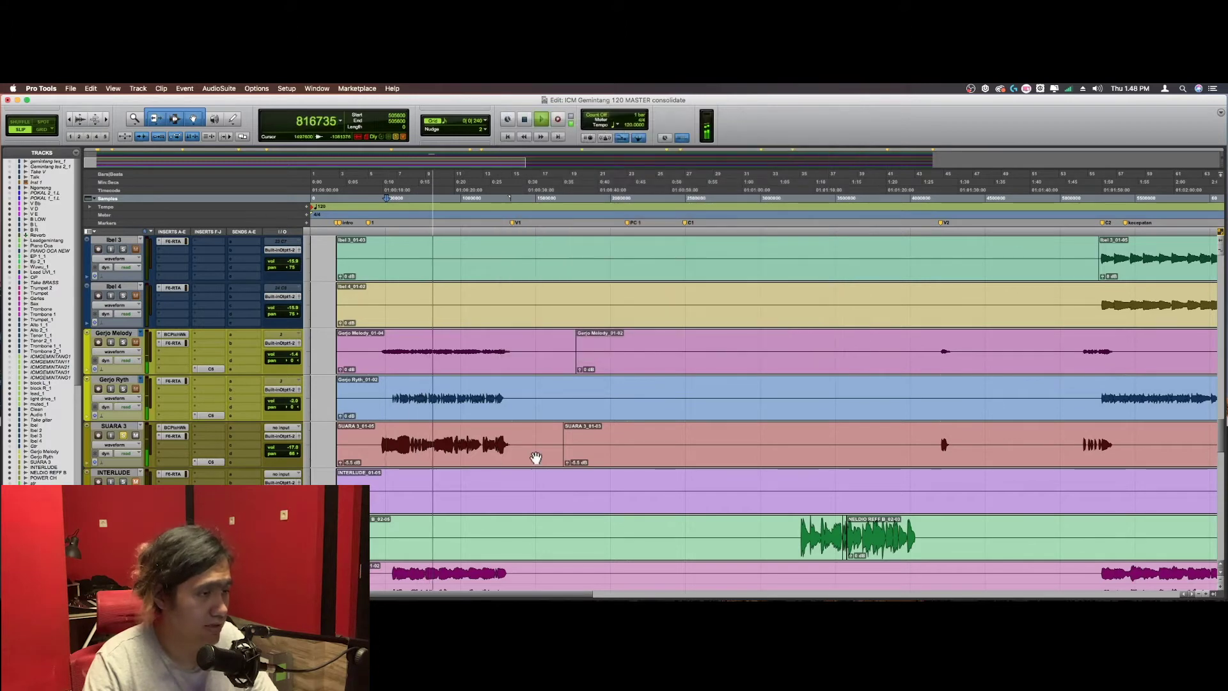
{"action": "key", "text": "r"}
{"action": "scroll", "coordinate": [553, 451], "scroll_direction": "right", "scroll_amount": 2}
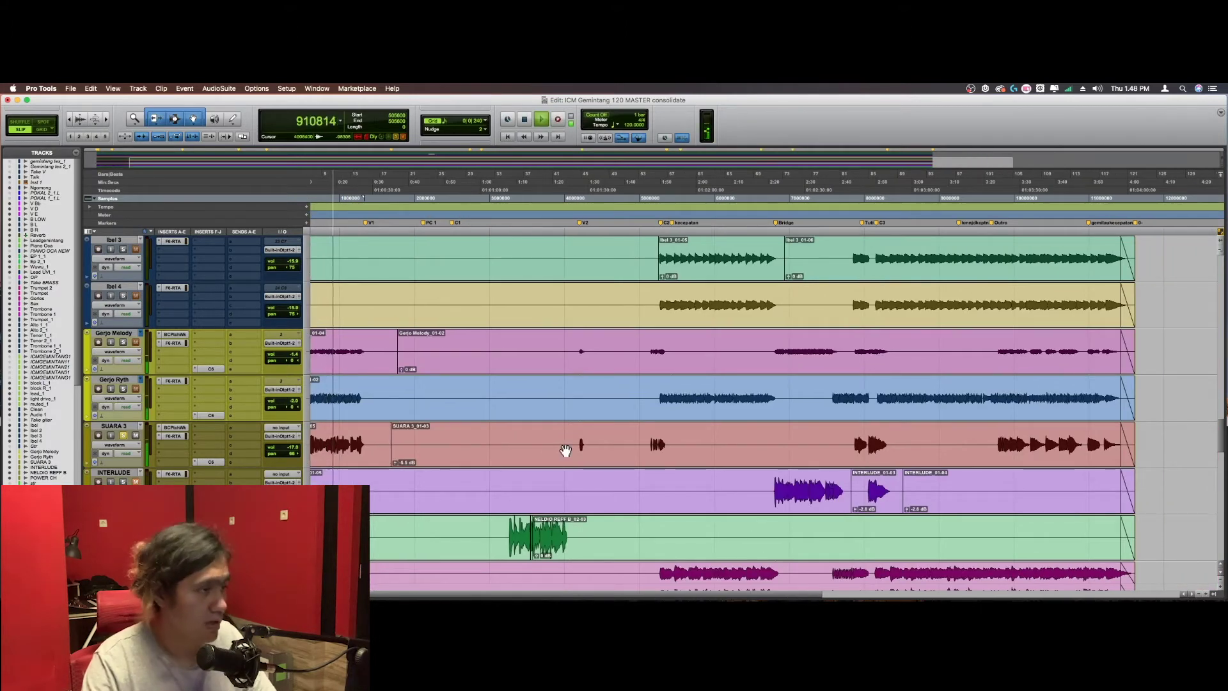
{"action": "scroll", "coordinate": [565, 451], "scroll_direction": "left", "scroll_amount": 1}
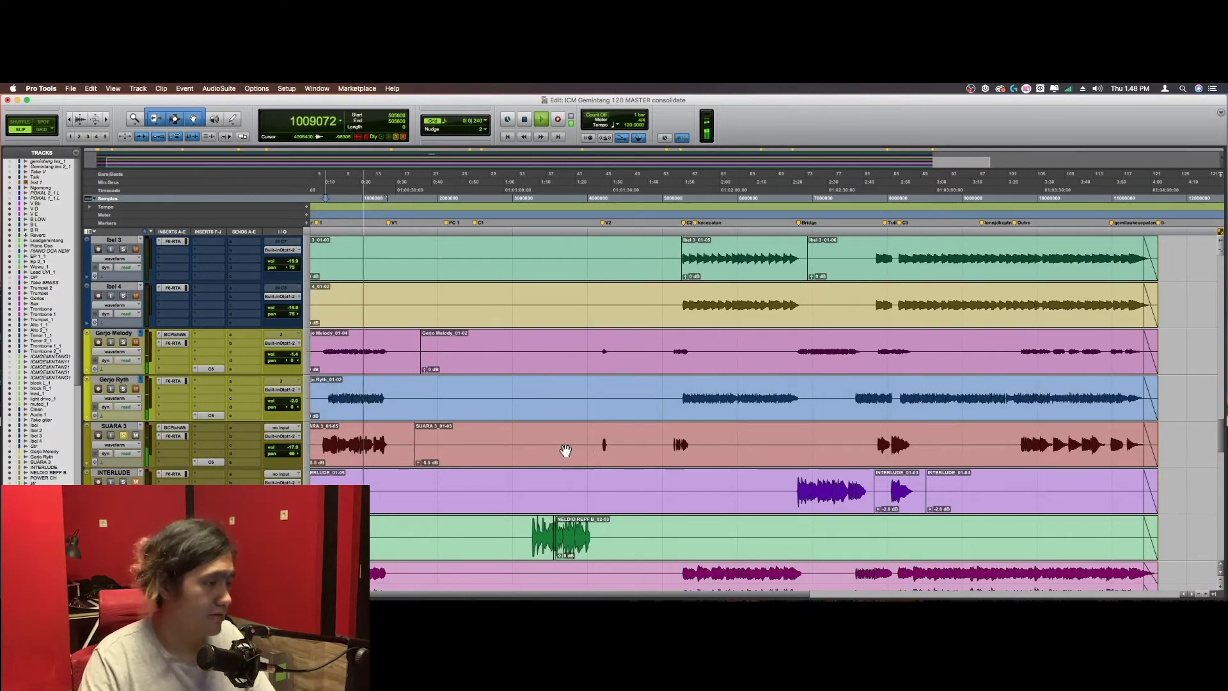
{"action": "scroll", "coordinate": [565, 451], "scroll_direction": "left", "scroll_amount": 1}
{"action": "key", "text": "space"}
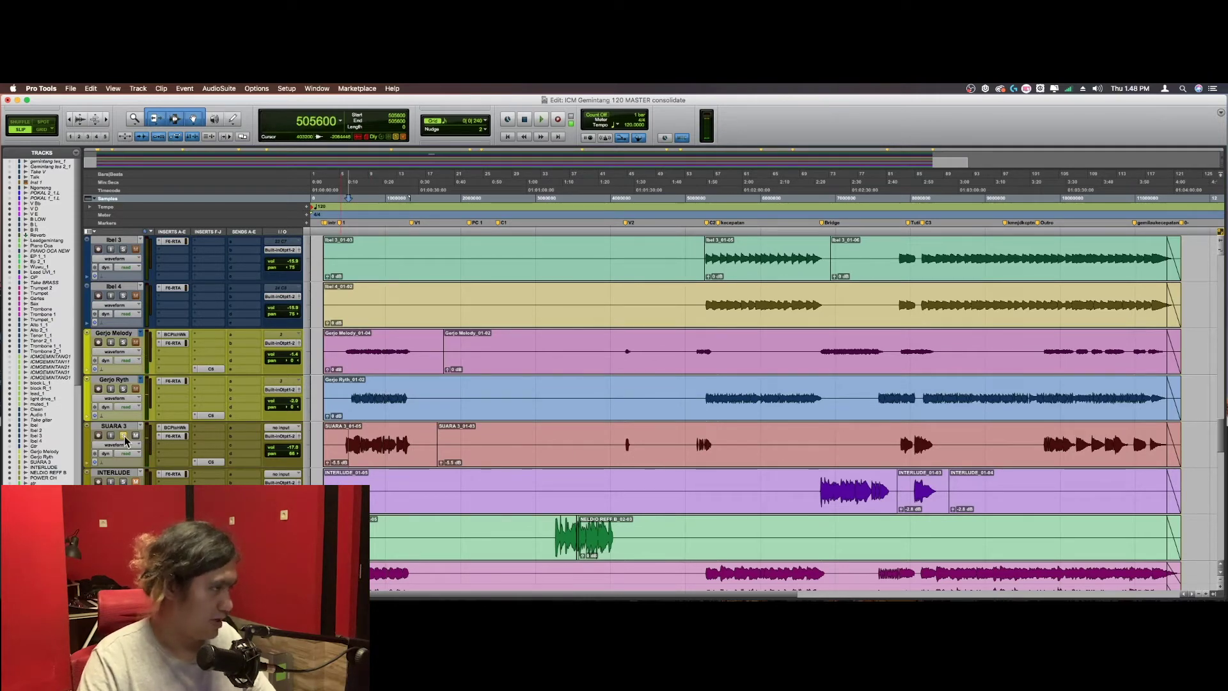
Step: Solo the INTERLUDE track, play its phrase at the Bridge marker, and check its F6 equalizer settings
{"action": "scroll", "coordinate": [691, 466], "scroll_direction": "down", "scroll_amount": 1}
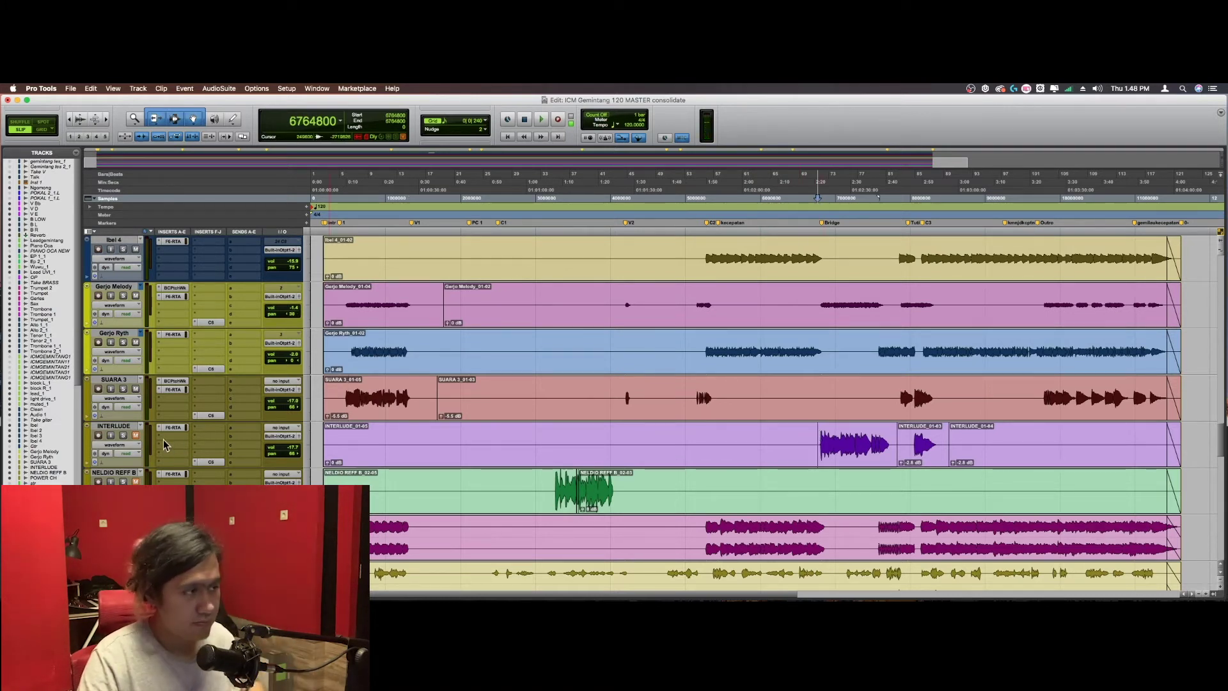
{"action": "left_click", "coordinate": [123, 435]}
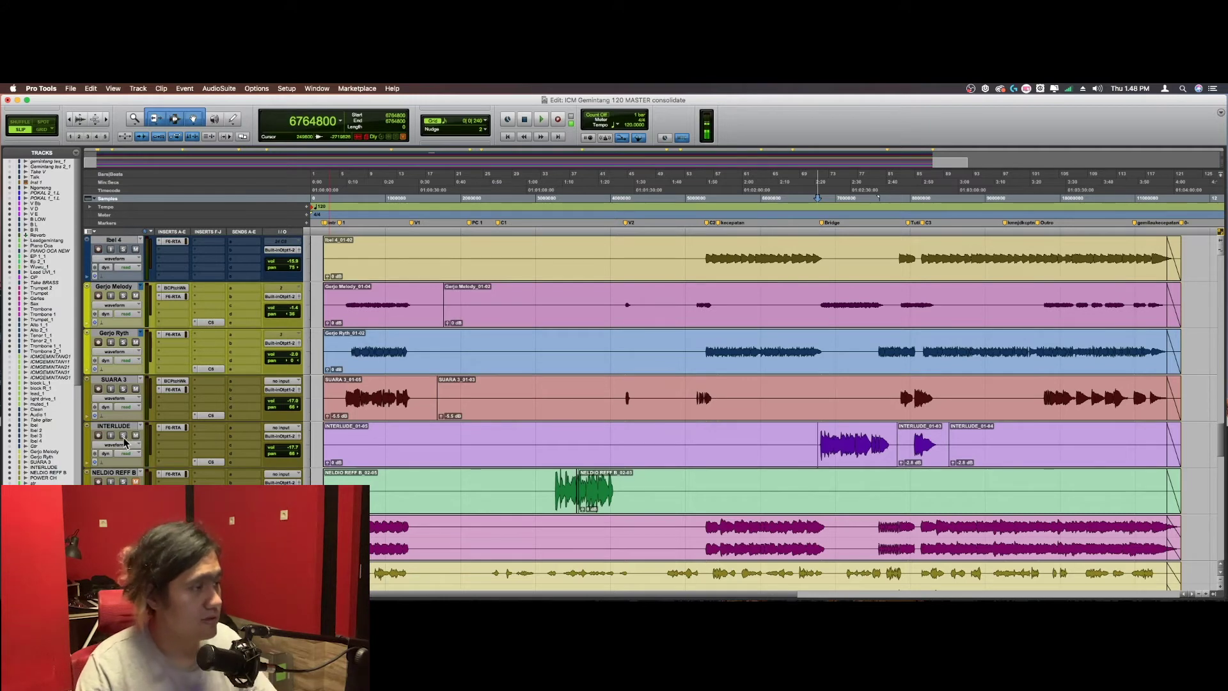
{"action": "key", "text": "space"}
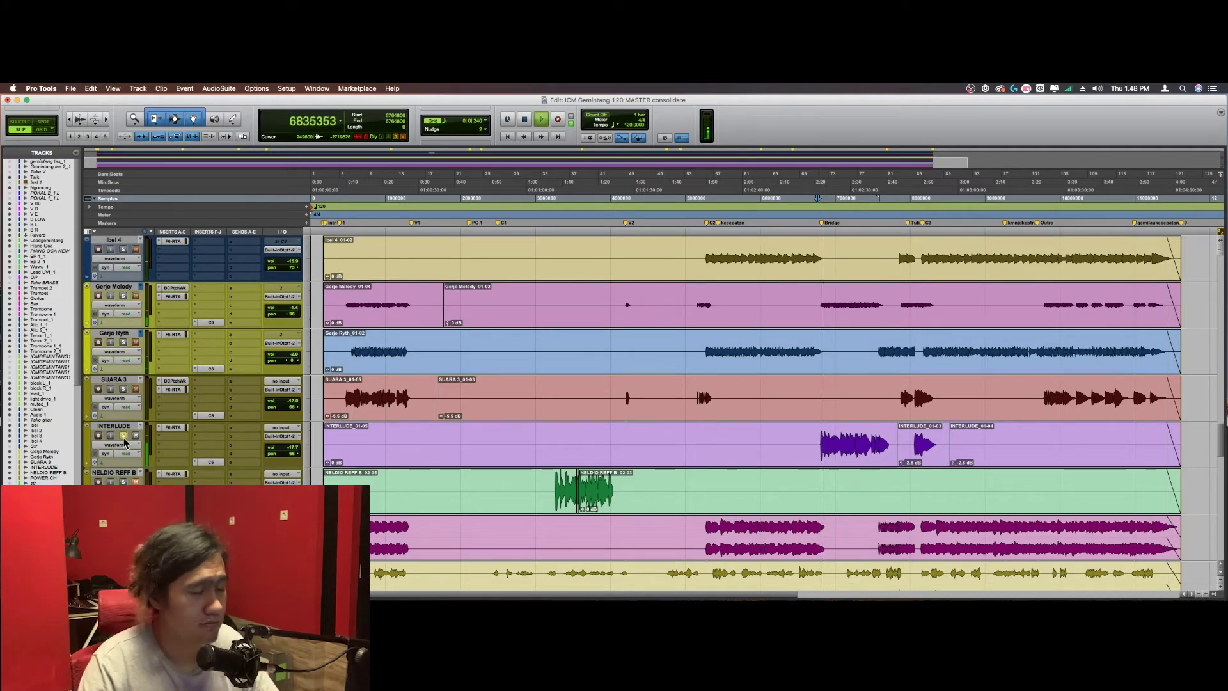
{"action": "key", "text": "super+bracketright"}
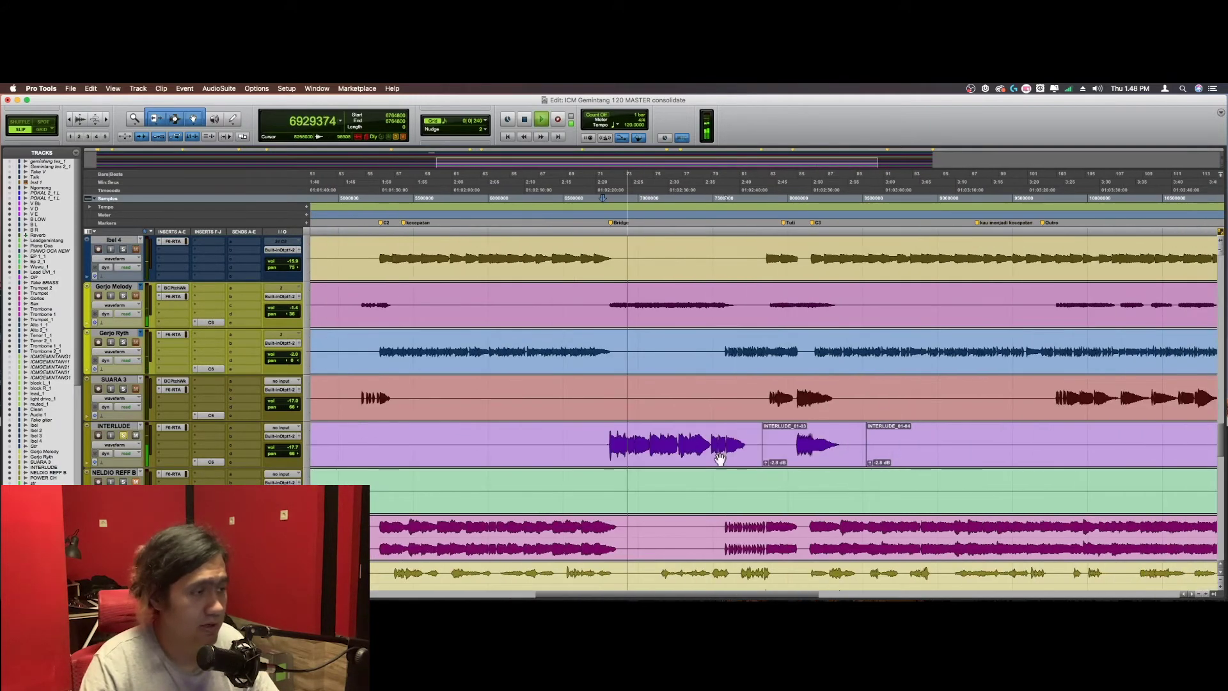
{"action": "left_click", "coordinate": [172, 427]}
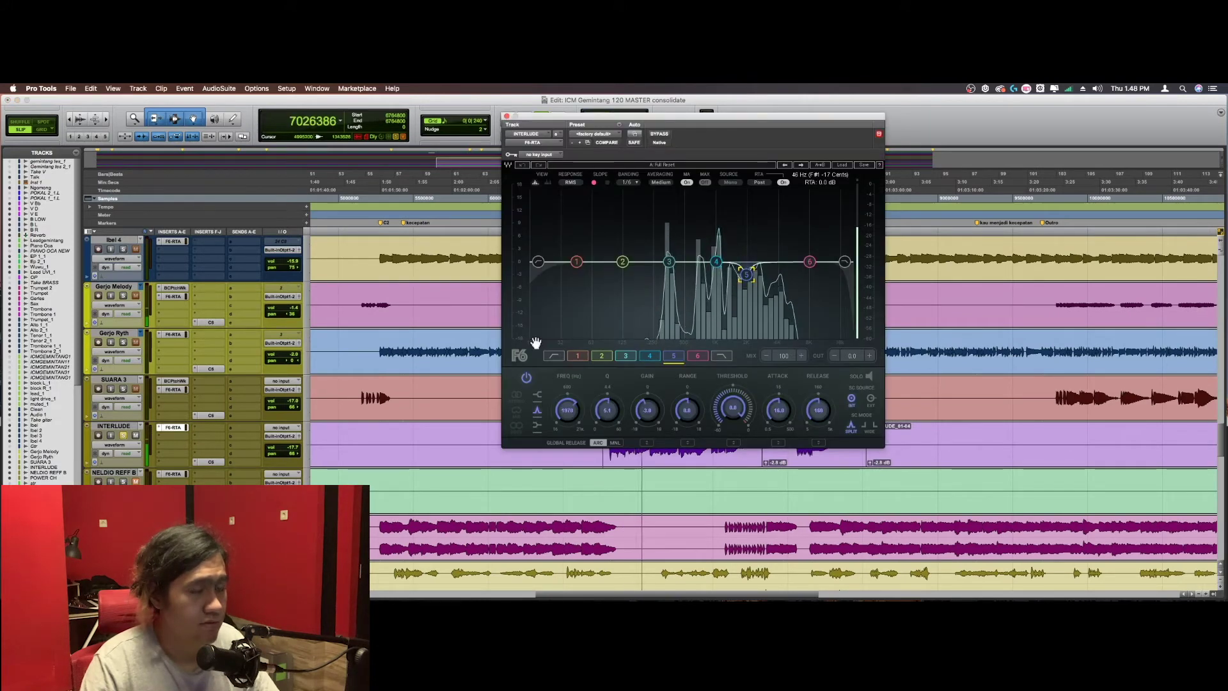
{"action": "left_click", "coordinate": [171, 427]}
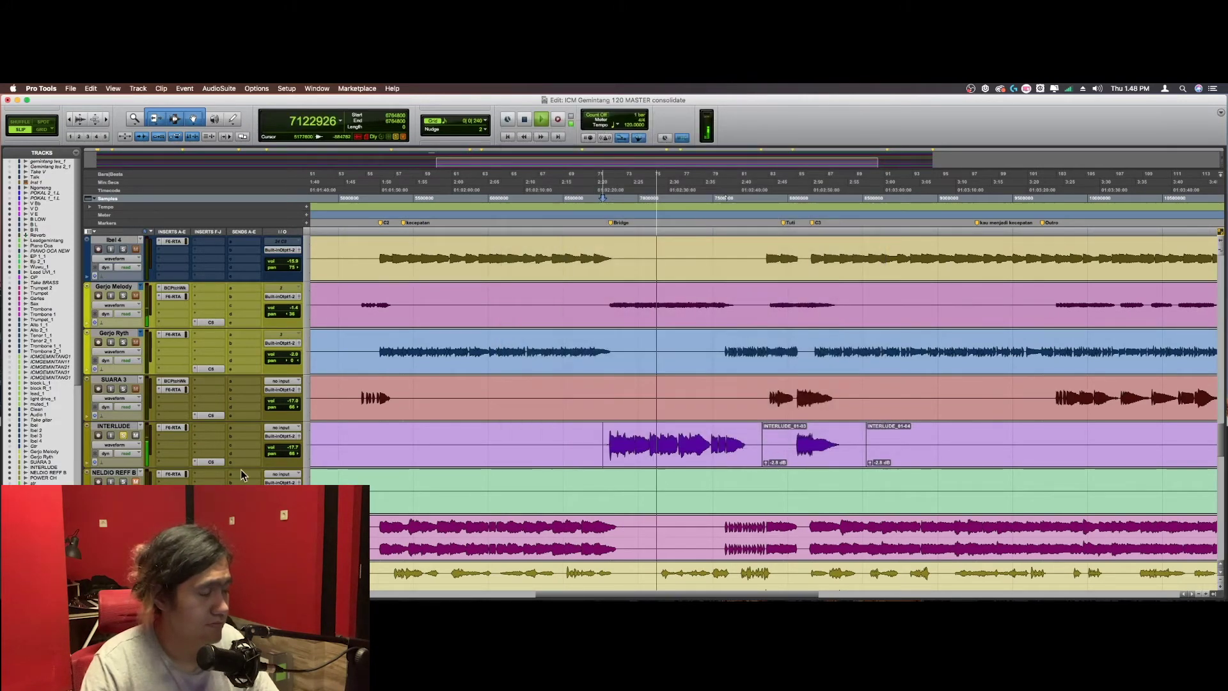
{"action": "key", "text": "space"}
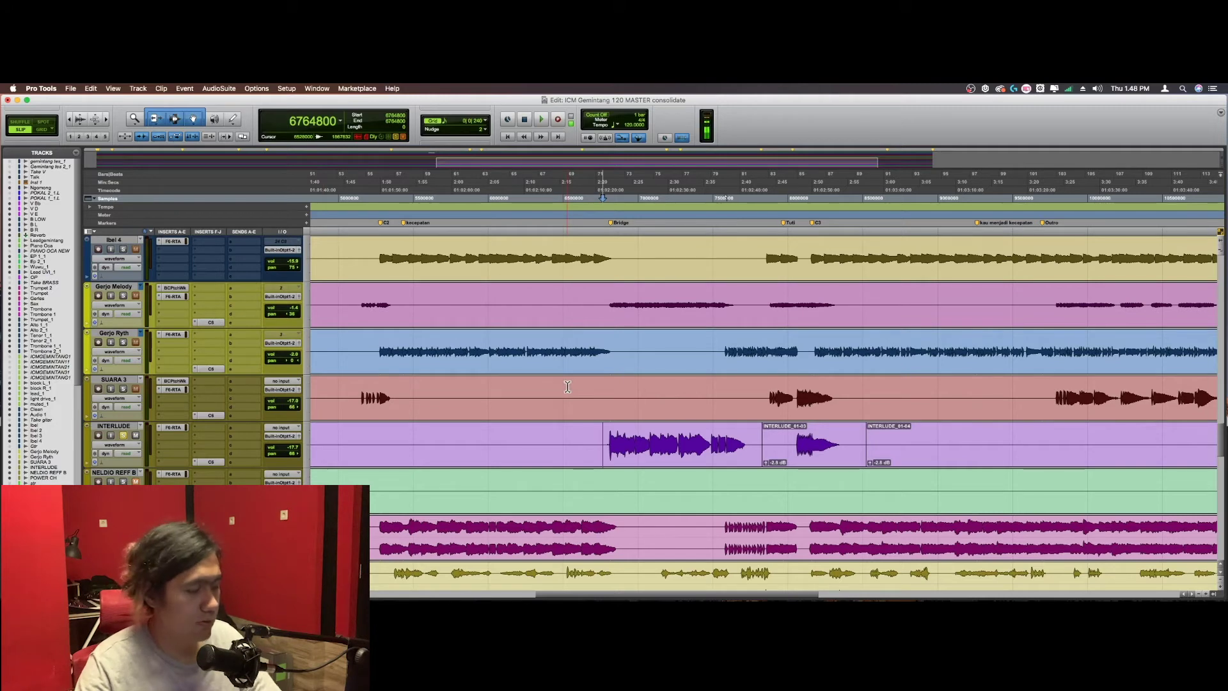
Step: Solo the REFF B track in place of INTERLUDE, check its F6 equalizer, and play its phrase
{"action": "scroll", "coordinate": [594, 387], "scroll_direction": "down", "scroll_amount": 1}
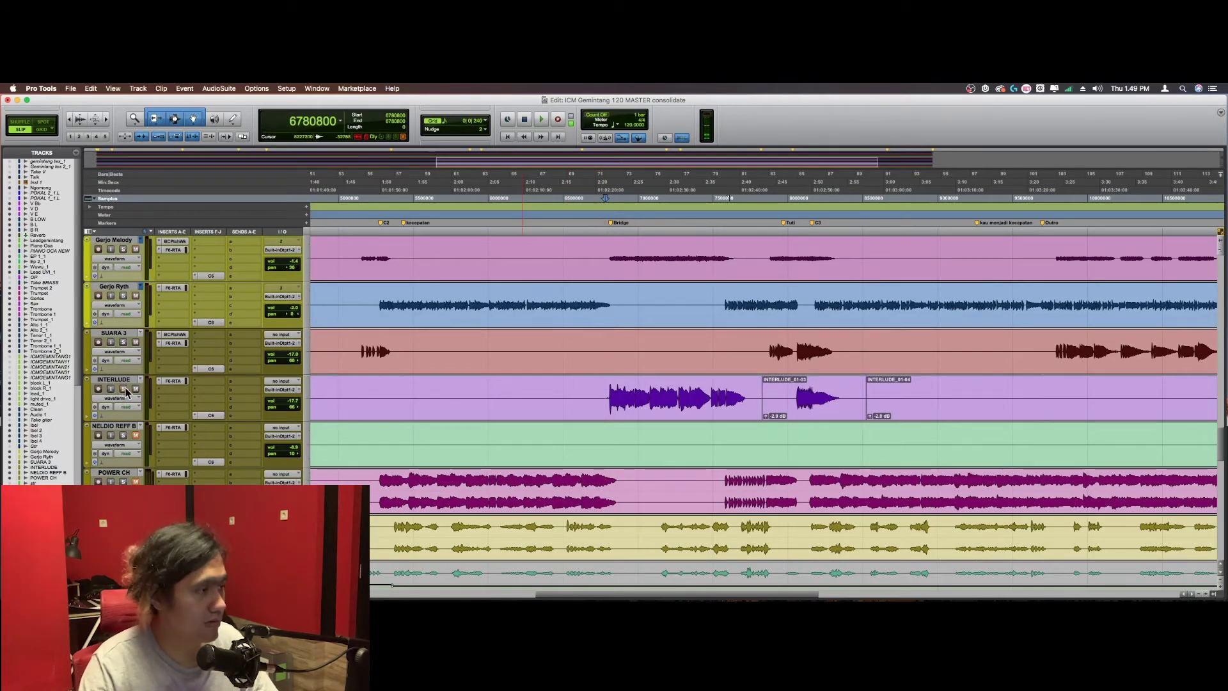
{"action": "scroll", "coordinate": [639, 401], "scroll_direction": "down", "scroll_amount": 2}
{"action": "scroll", "coordinate": [453, 441], "scroll_direction": "up", "scroll_amount": 2}
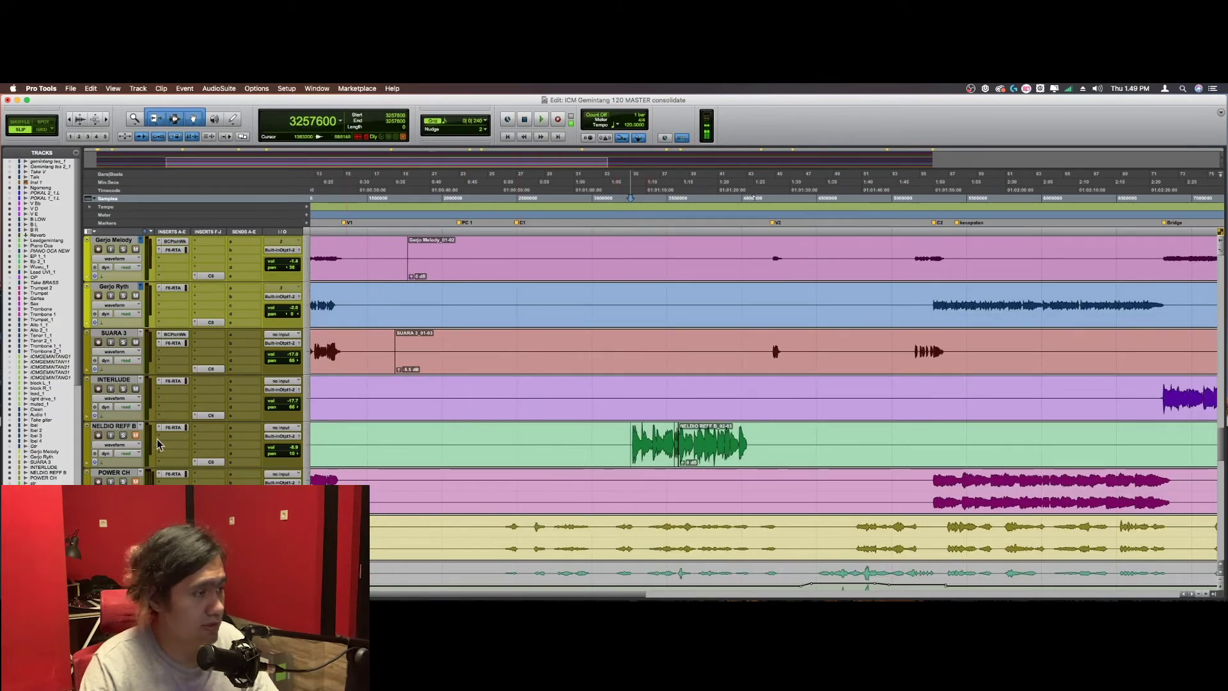
{"action": "left_click", "coordinate": [173, 427]}
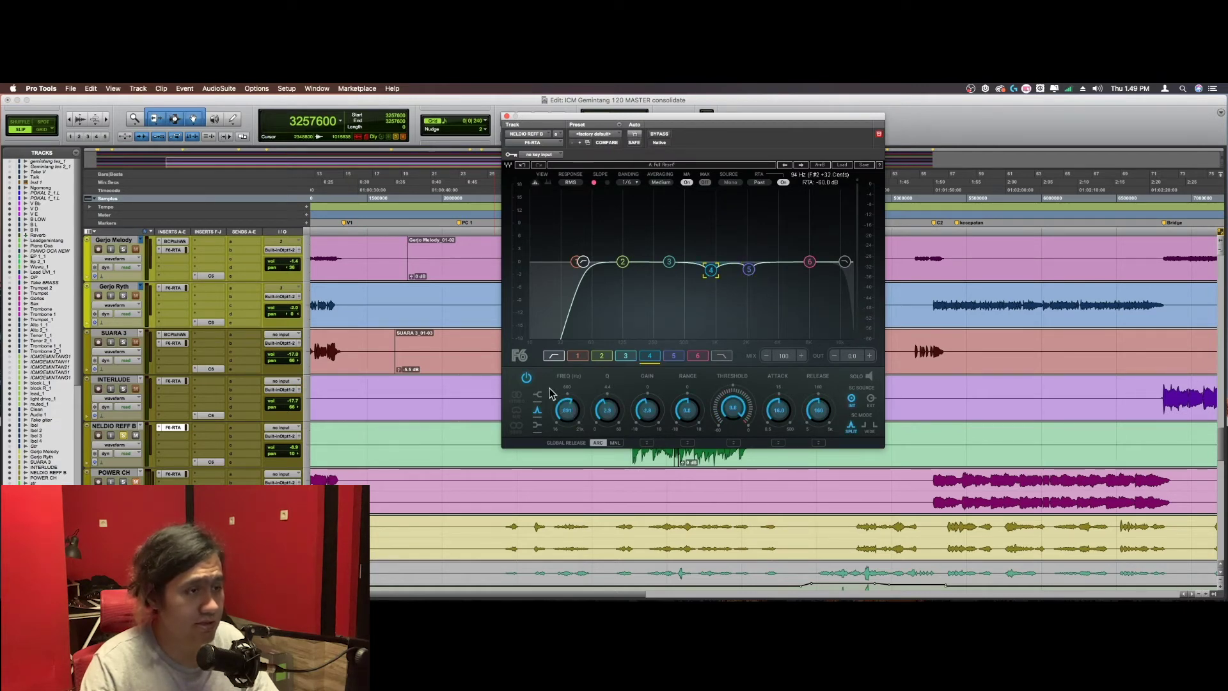
{"action": "left_click", "coordinate": [176, 429]}
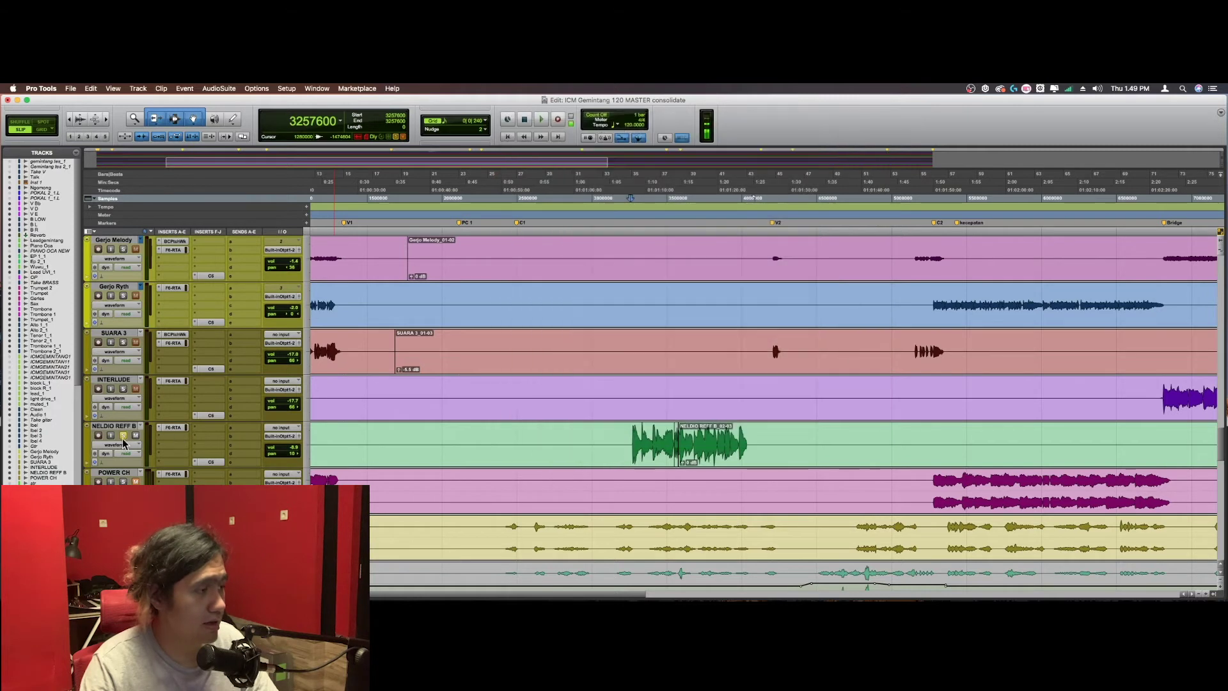
{"action": "key", "text": "space"}
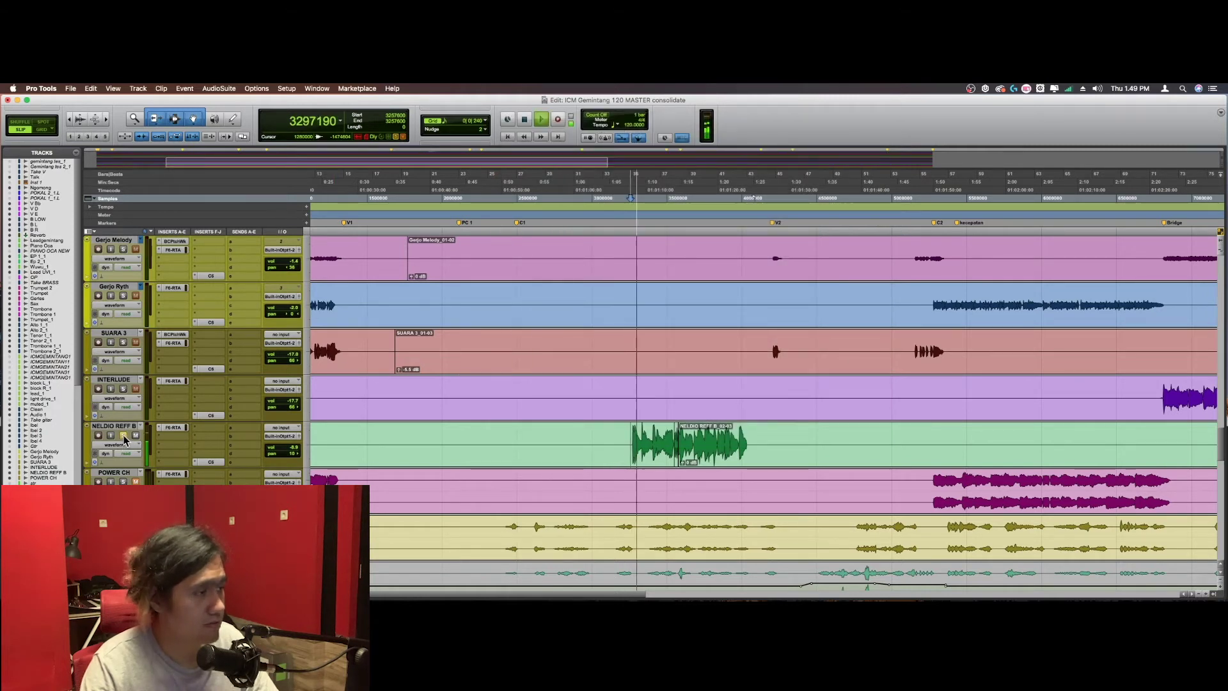
{"action": "key", "text": "space"}
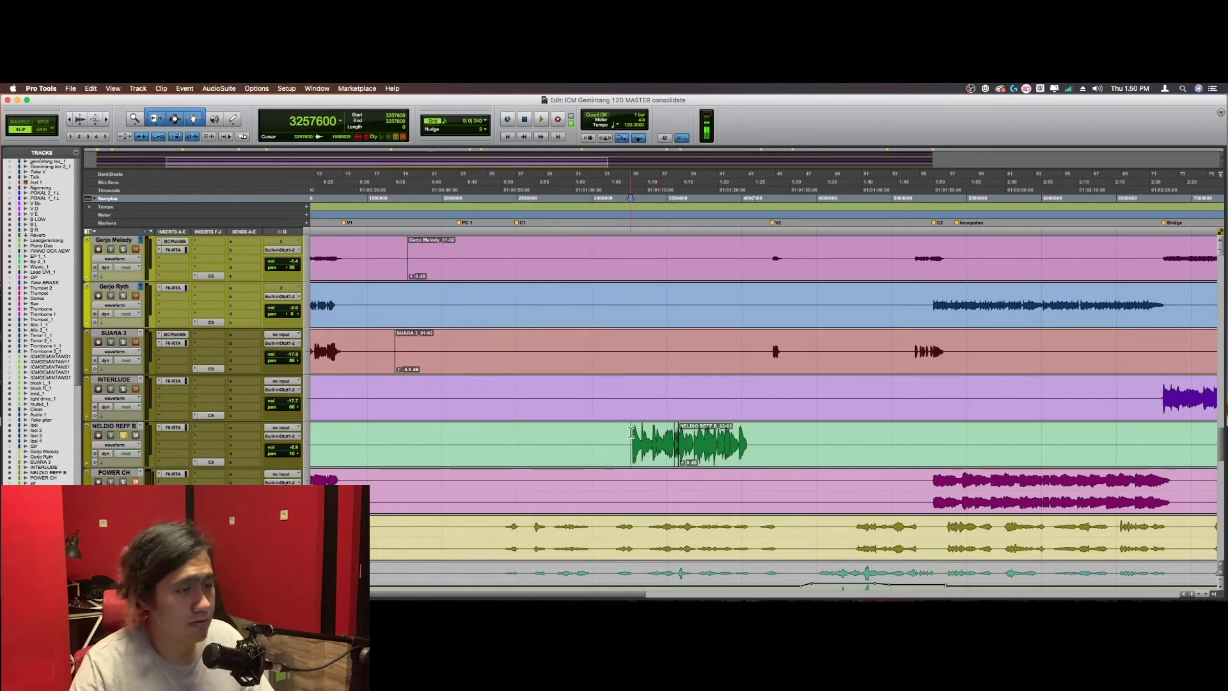
Step: Recheck the F6 equalizer on the REFF B track and replay its phrase from the beginning
{"action": "left_click", "coordinate": [173, 427]}
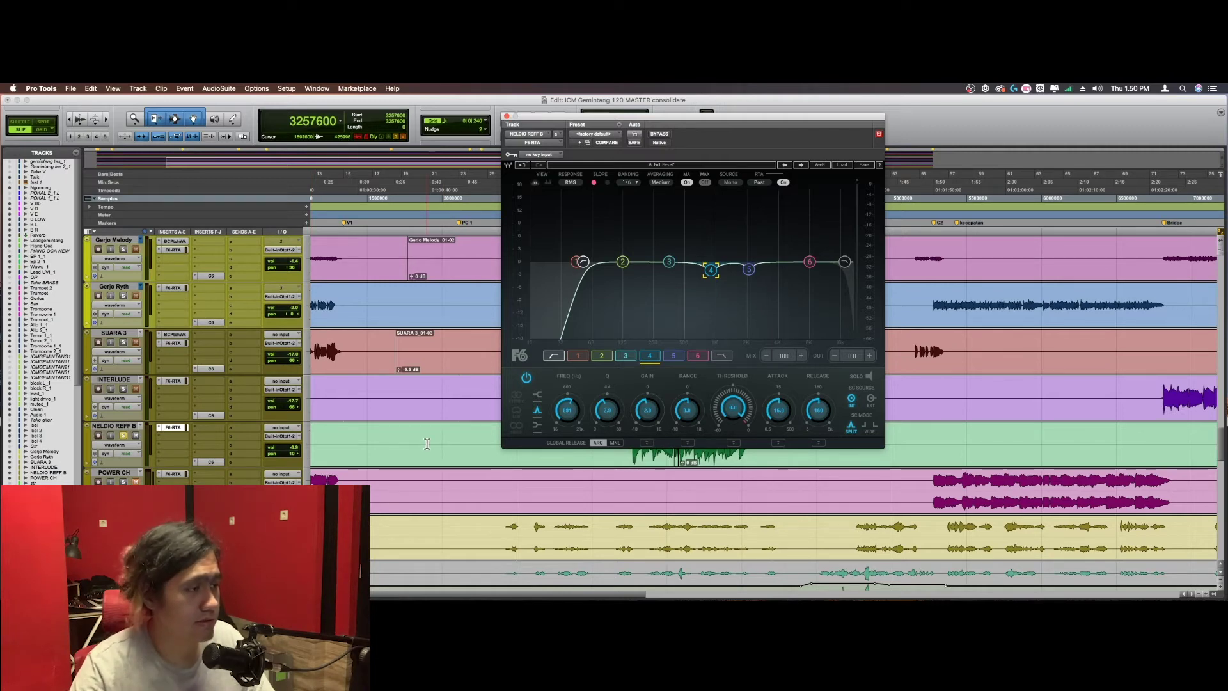
{"action": "left_click", "coordinate": [172, 427]}
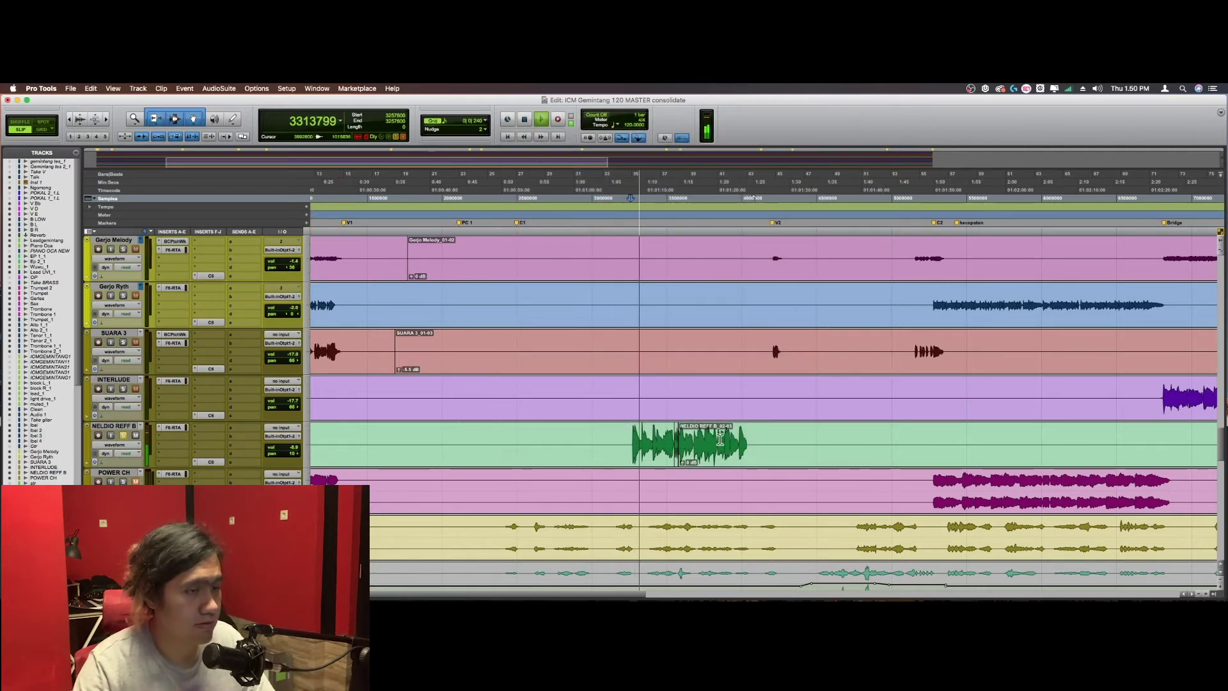
{"action": "left_click", "coordinate": [672, 441]}
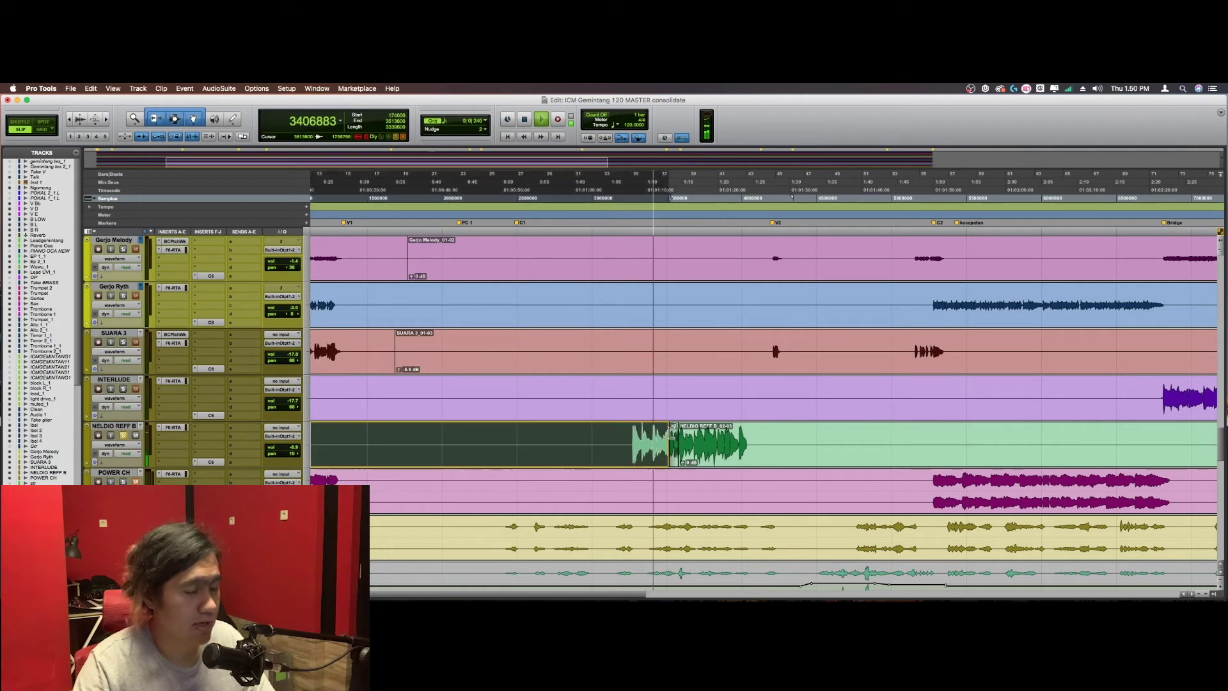
{"action": "left_click", "coordinate": [680, 390]}
{"action": "key", "text": "super+bracketright"}
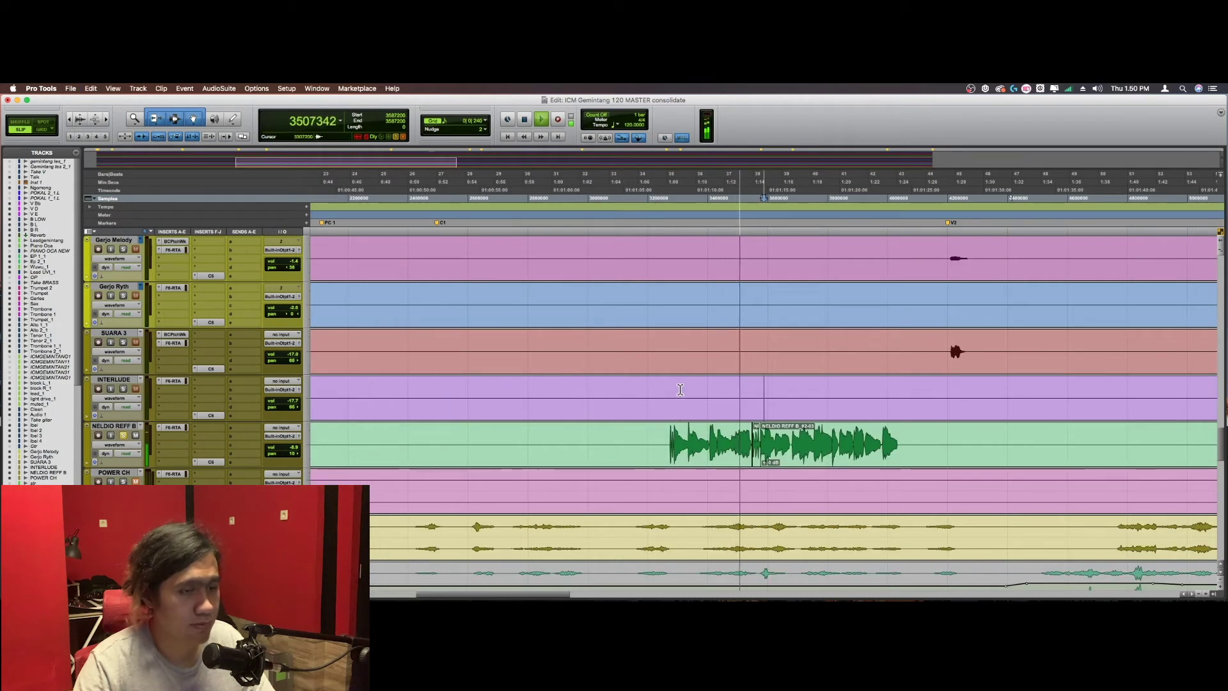
{"action": "left_click", "coordinate": [620, 441]}
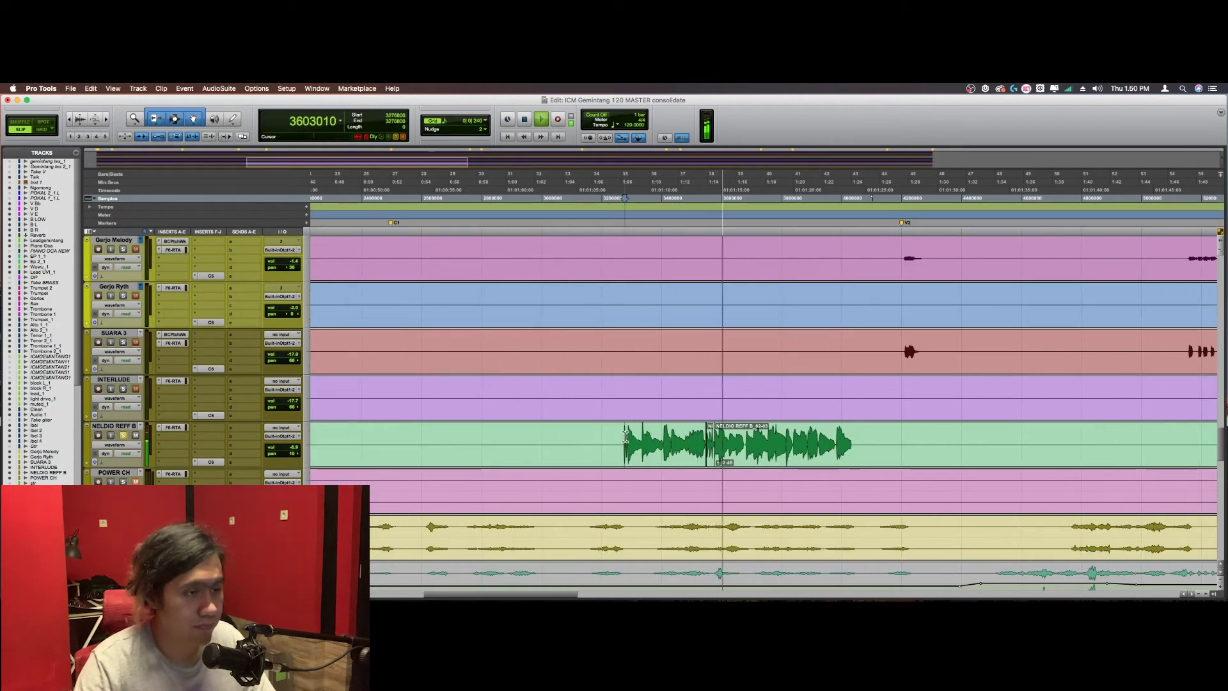
{"action": "key", "text": "space"}
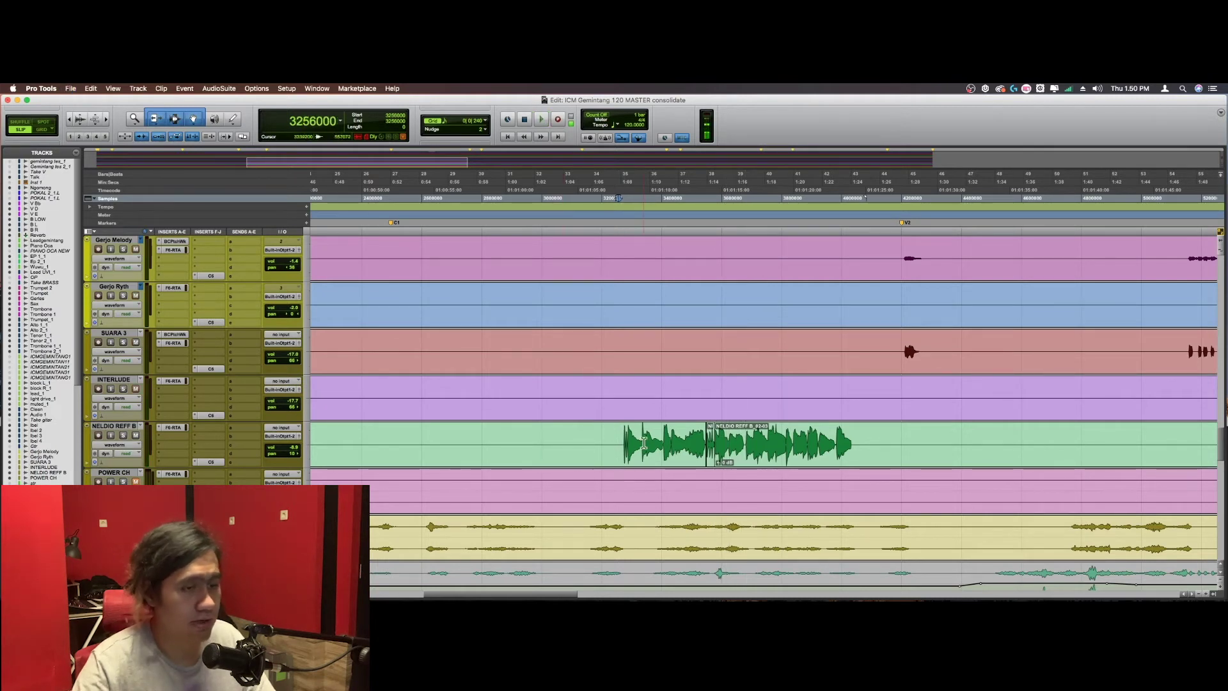
Step: Solo the POWER CH track in place of REFF B and play its chords from the C2 marker
{"action": "scroll", "coordinate": [644, 442], "scroll_direction": "down", "scroll_amount": 3}
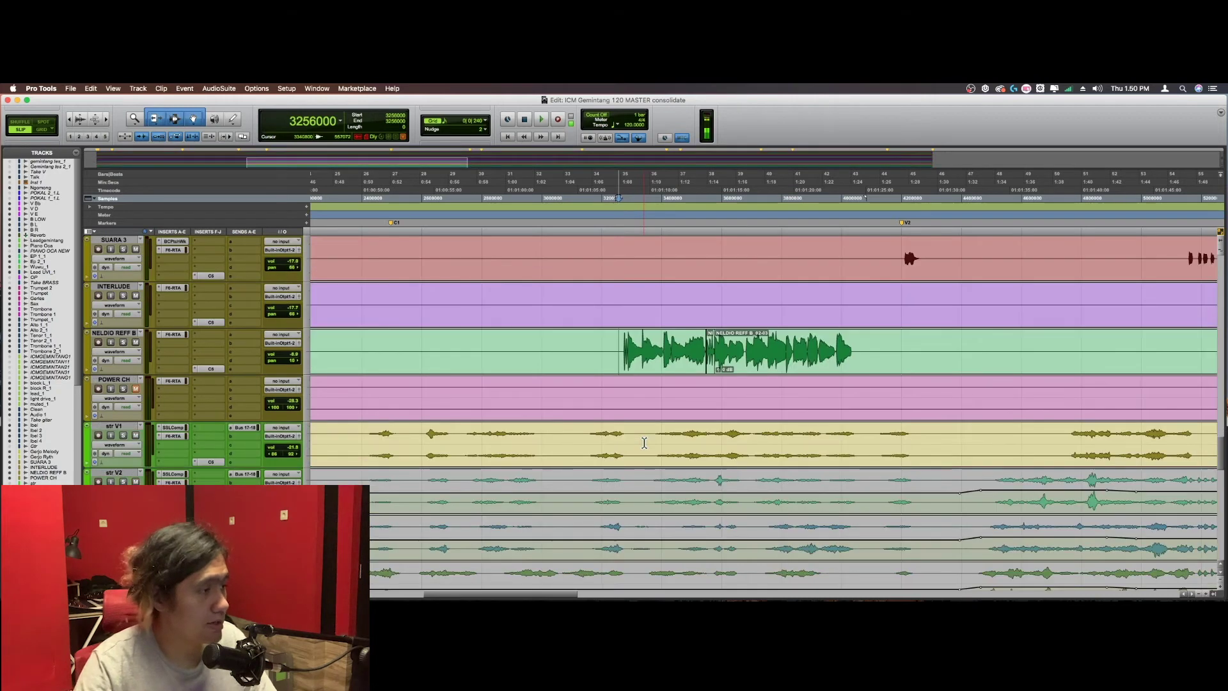
{"action": "key", "text": "super+bracketleft"}
{"action": "key", "text": "super+bracketleft"}
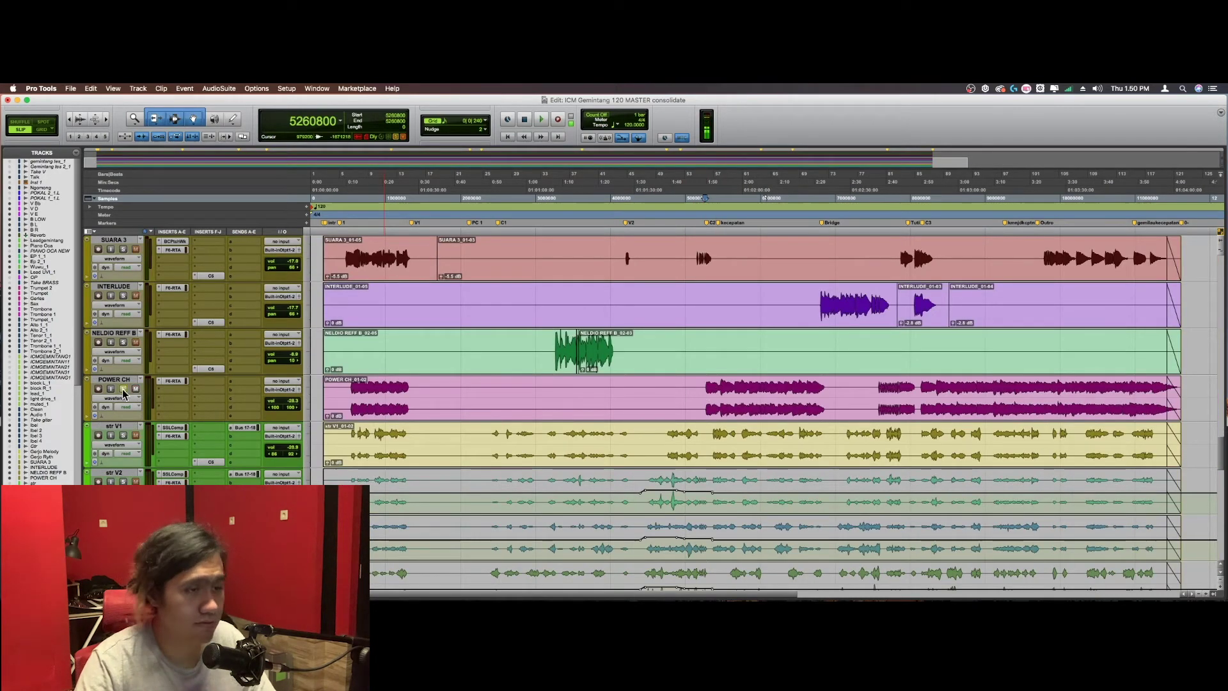
{"action": "key", "text": "space"}
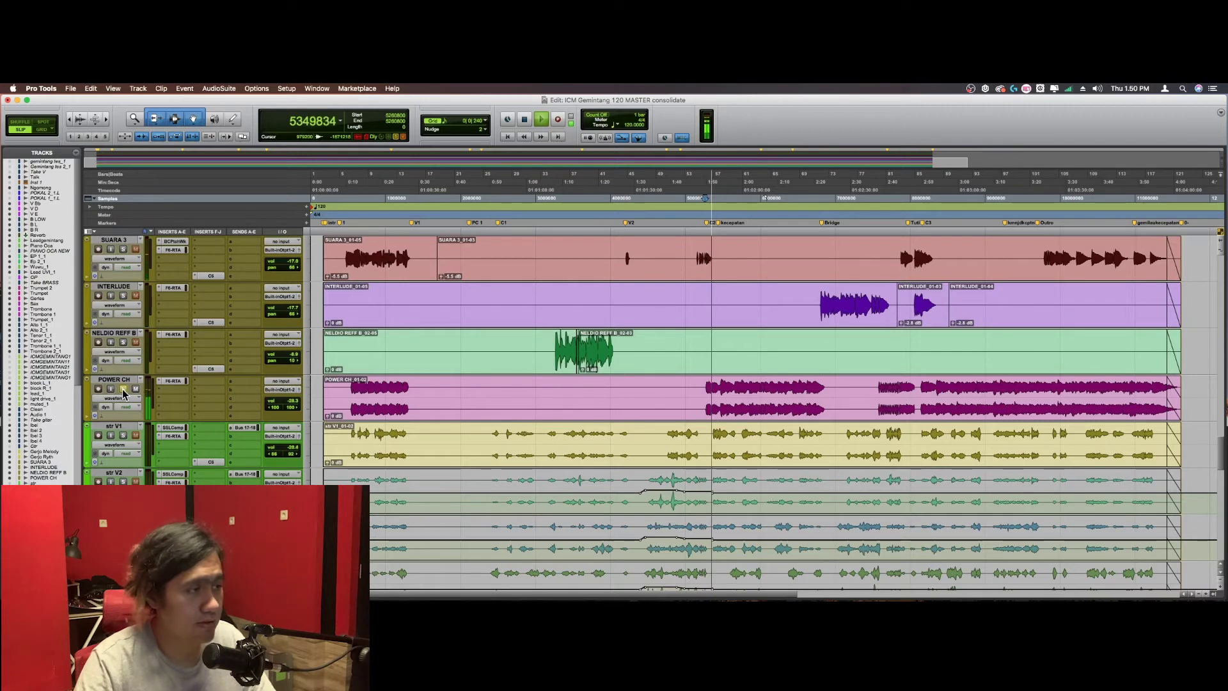
Step: Examine bands 4 and 5 and the low-cut filter of the F6 equalizer on POWER CH during playback
{"action": "left_click", "coordinate": [170, 381]}
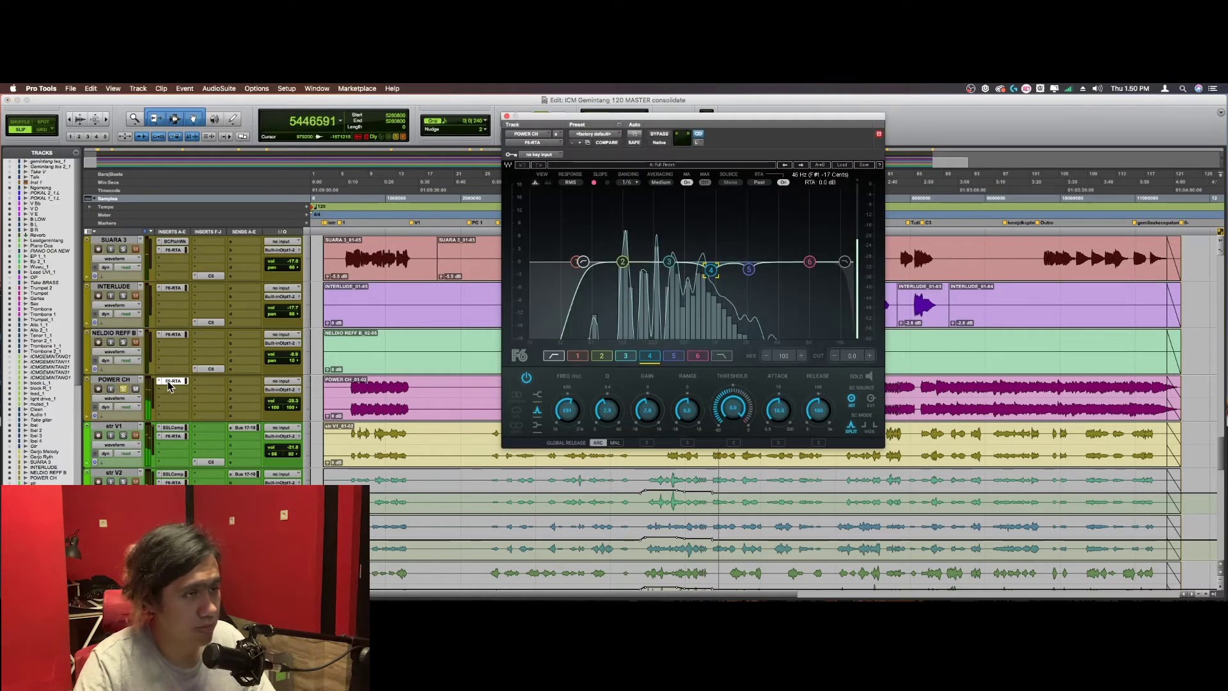
{"action": "left_click", "coordinate": [748, 269]}
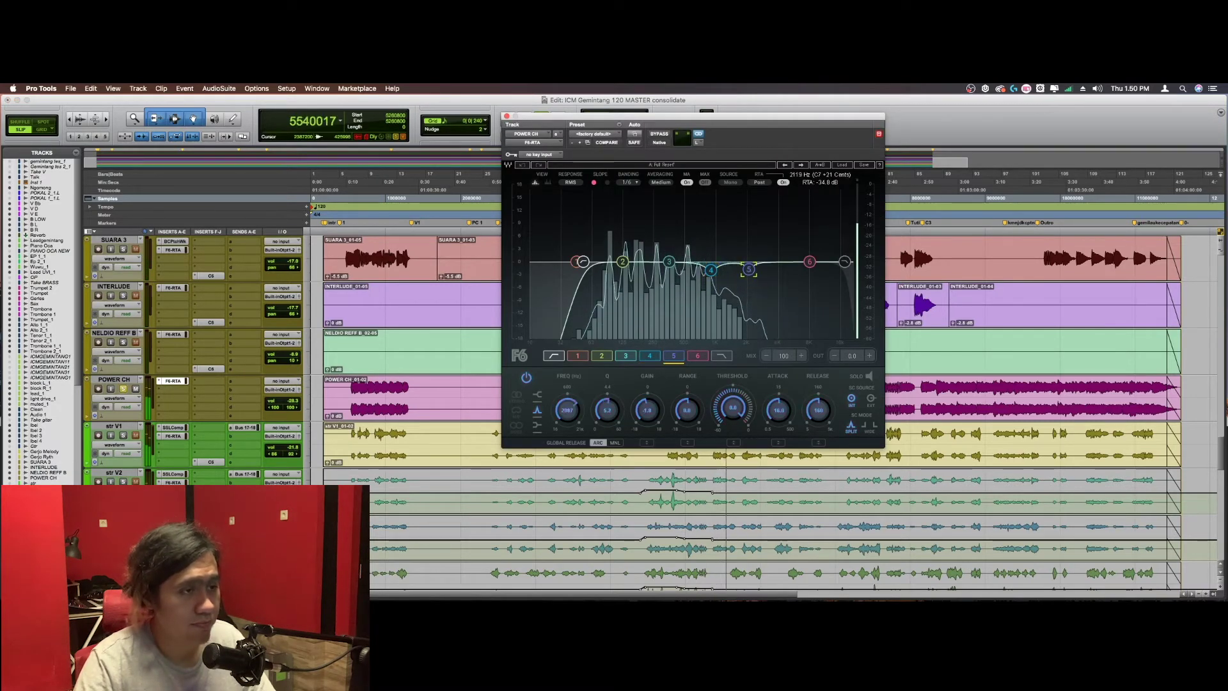
{"action": "left_click", "coordinate": [711, 270]}
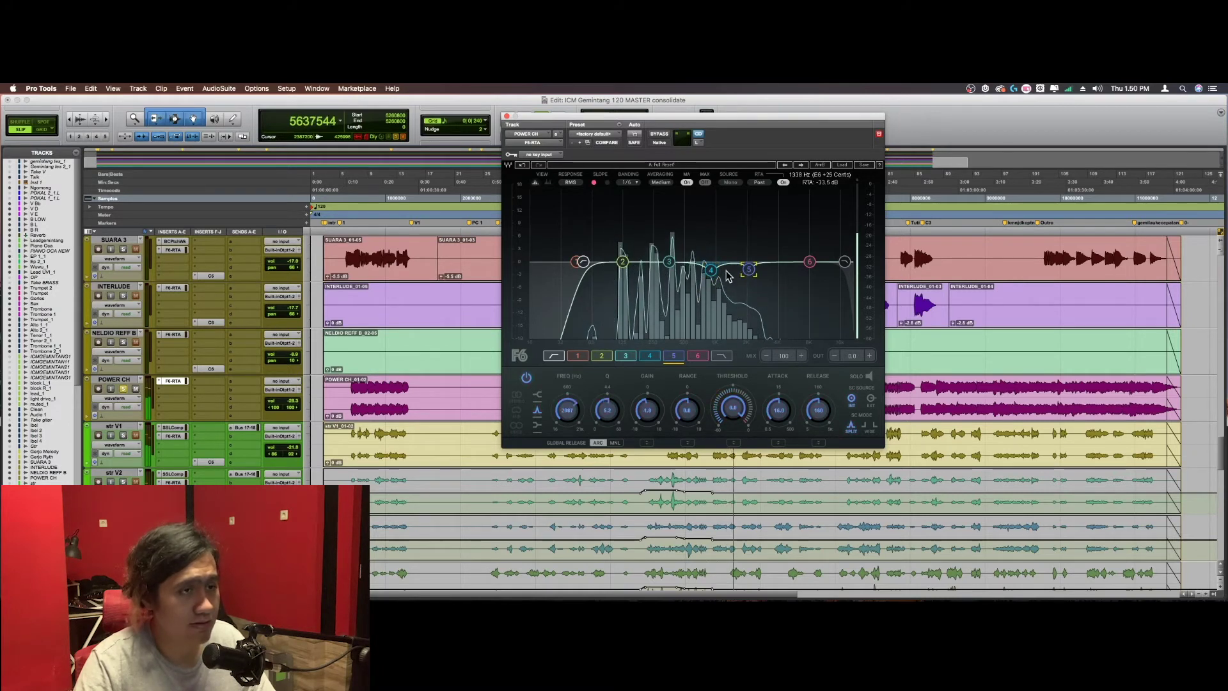
{"action": "left_click", "coordinate": [582, 262]}
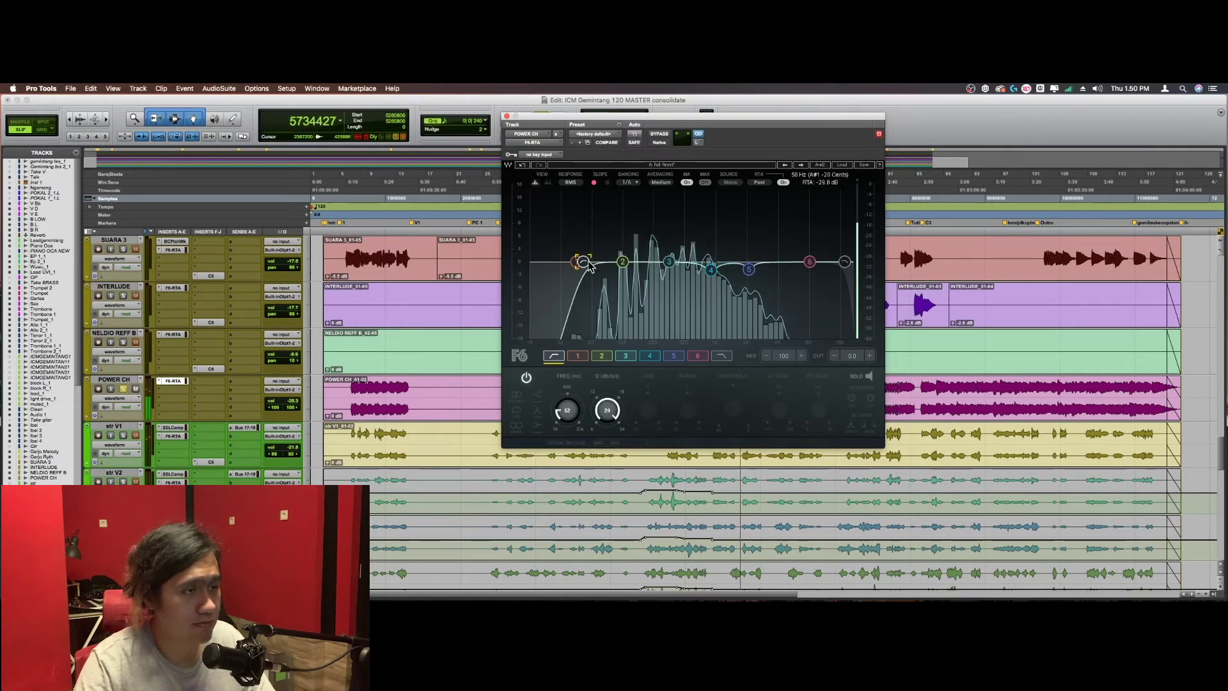
{"action": "left_click", "coordinate": [748, 269]}
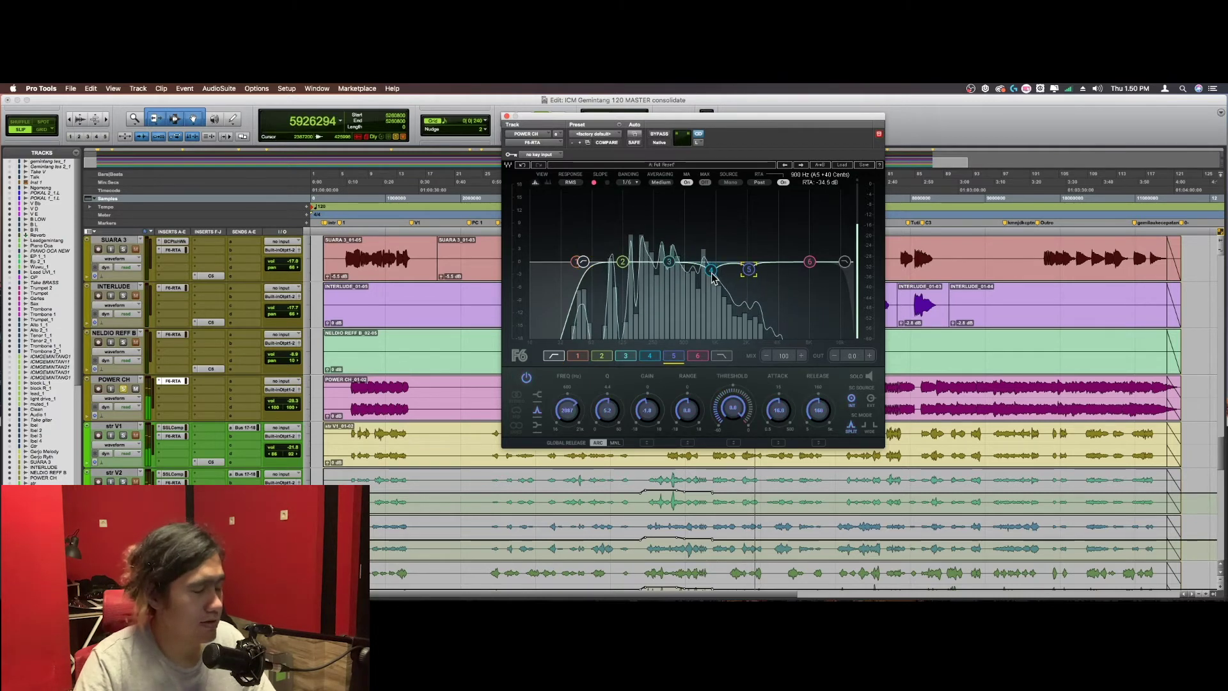
{"action": "left_click", "coordinate": [709, 269]}
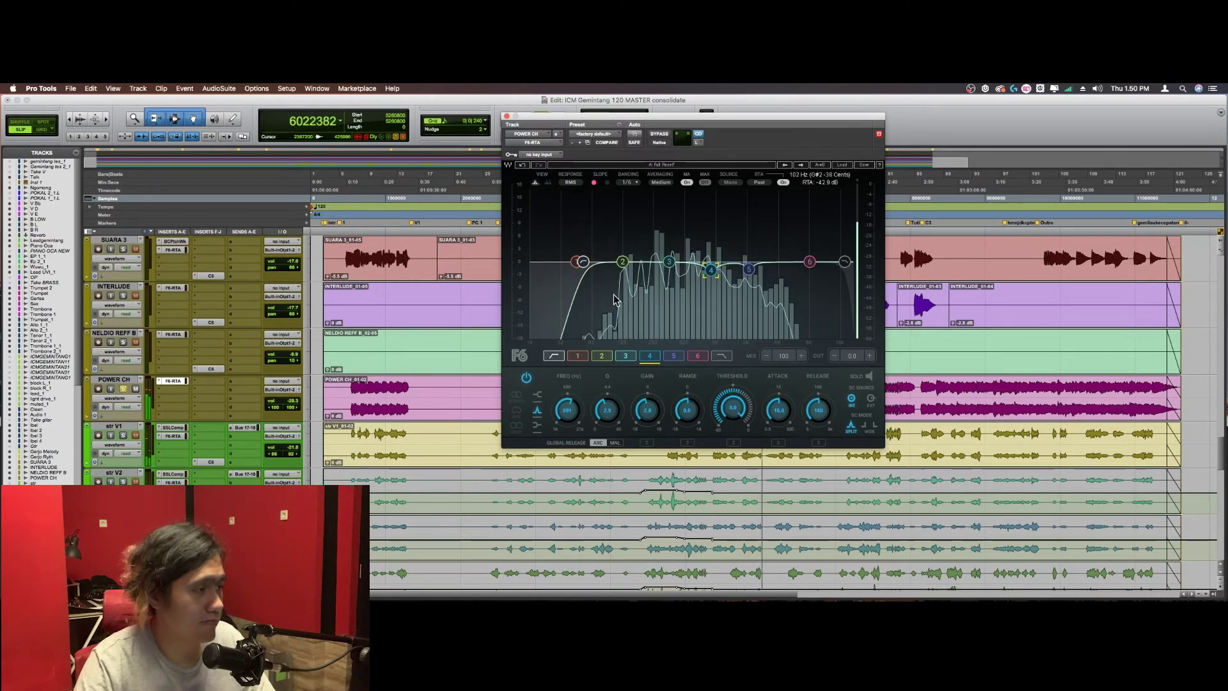
{"action": "left_click", "coordinate": [172, 381]}
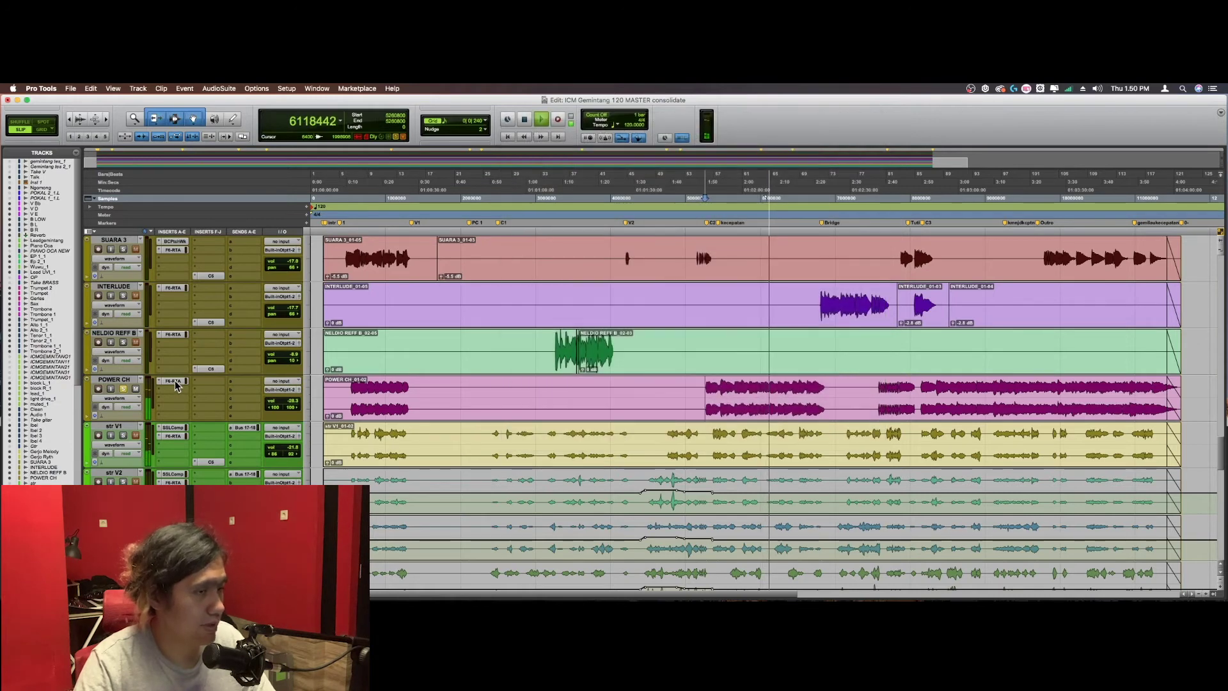
Step: Stop playback and inspect the POWER CH waveform up close around the C2 marker
{"action": "key", "text": "space"}
{"action": "left_click", "coordinate": [722, 388]}
{"action": "key", "text": "super+bracketright"}
{"action": "key", "text": "super+bracketright"}
{"action": "key", "text": "super+bracketright"}
{"action": "key", "text": "super+bracketright"}
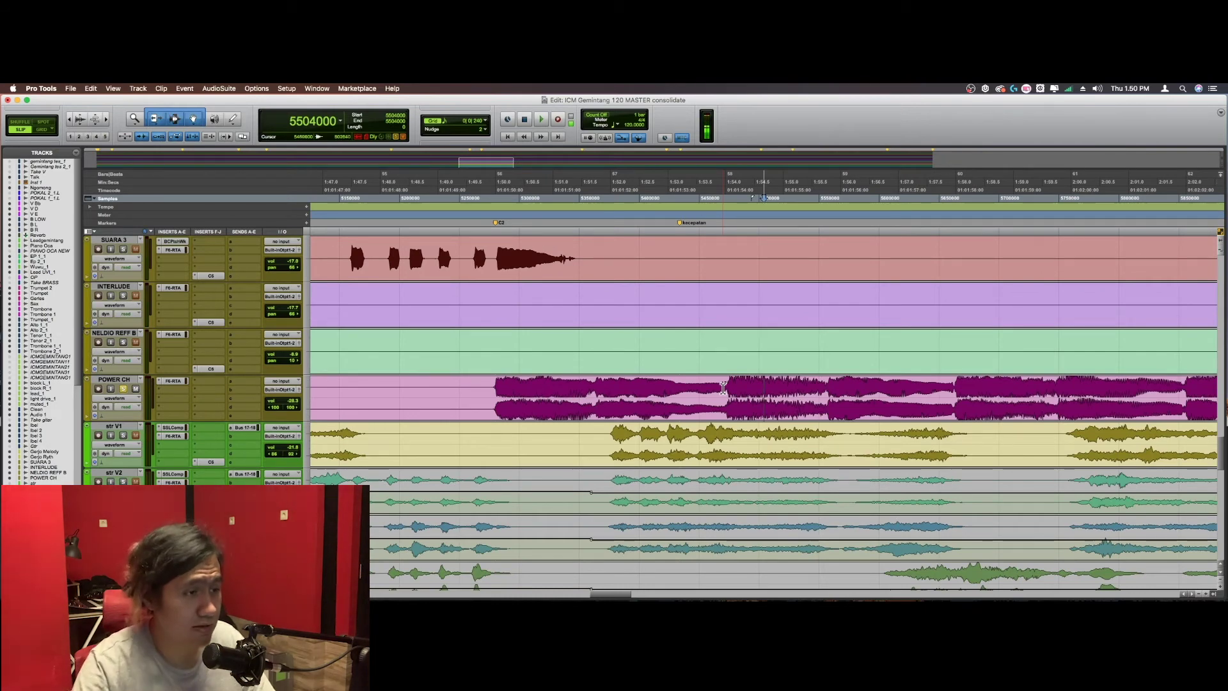
{"action": "left_click", "coordinate": [567, 389]}
{"action": "key", "text": "super+bracketright"}
{"action": "key", "text": "super+bracketright"}
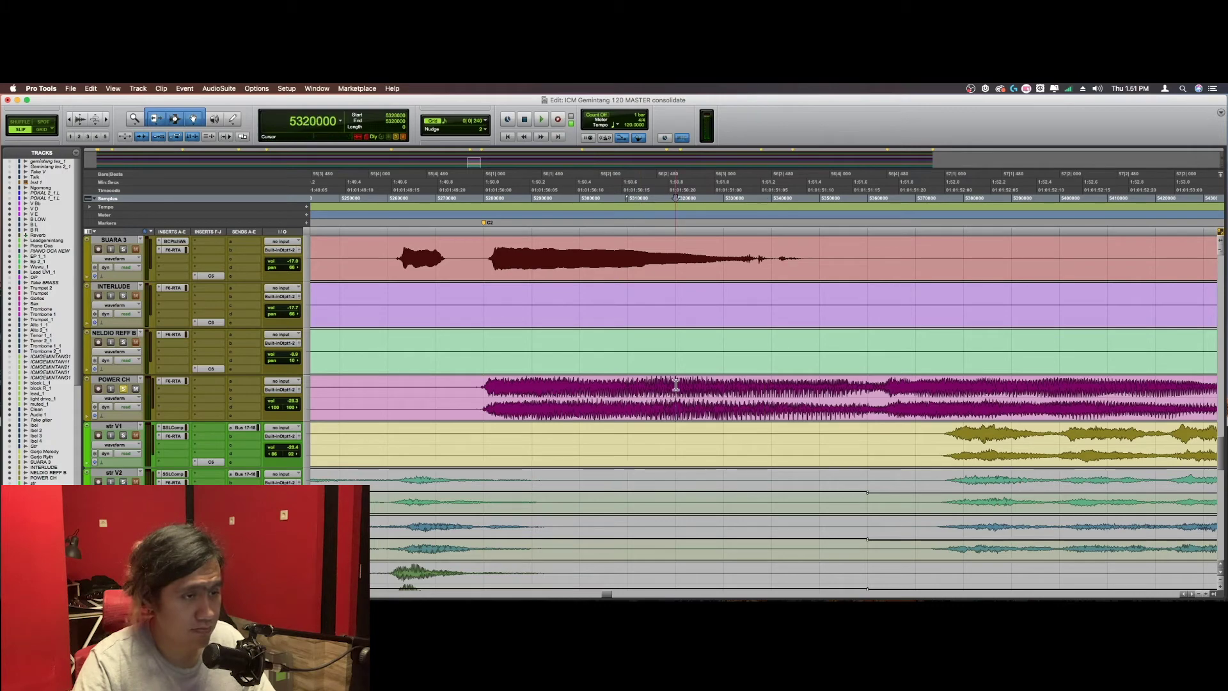
{"action": "key", "text": "super+bracketleft"}
{"action": "key", "text": "super+bracketleft"}
{"action": "key", "text": "super+bracketleft"}
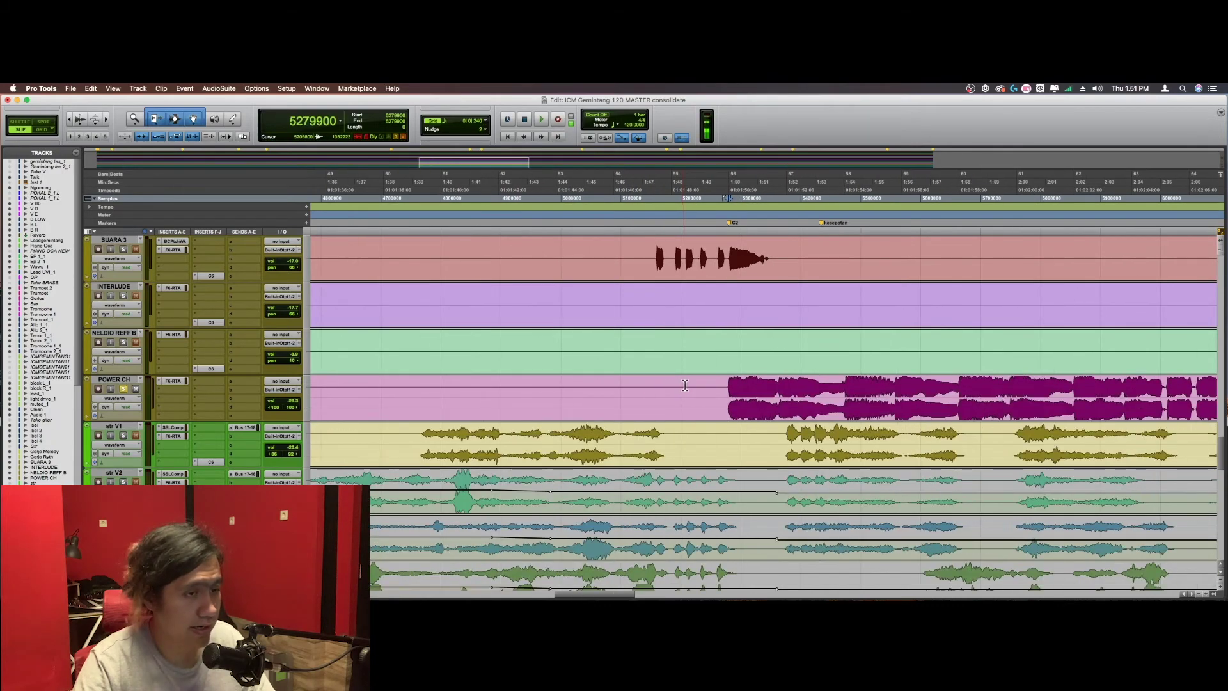
Step: Solo Ibel 3 and Ibel 4 along with POWER CH and play them together from the C2 marker
{"action": "key", "text": "super+bracketleft"}
{"action": "key", "text": "super+bracketleft"}
{"action": "key", "text": "super+bracketleft"}
{"action": "scroll", "coordinate": [761, 386], "scroll_direction": "up", "scroll_amount": 3}
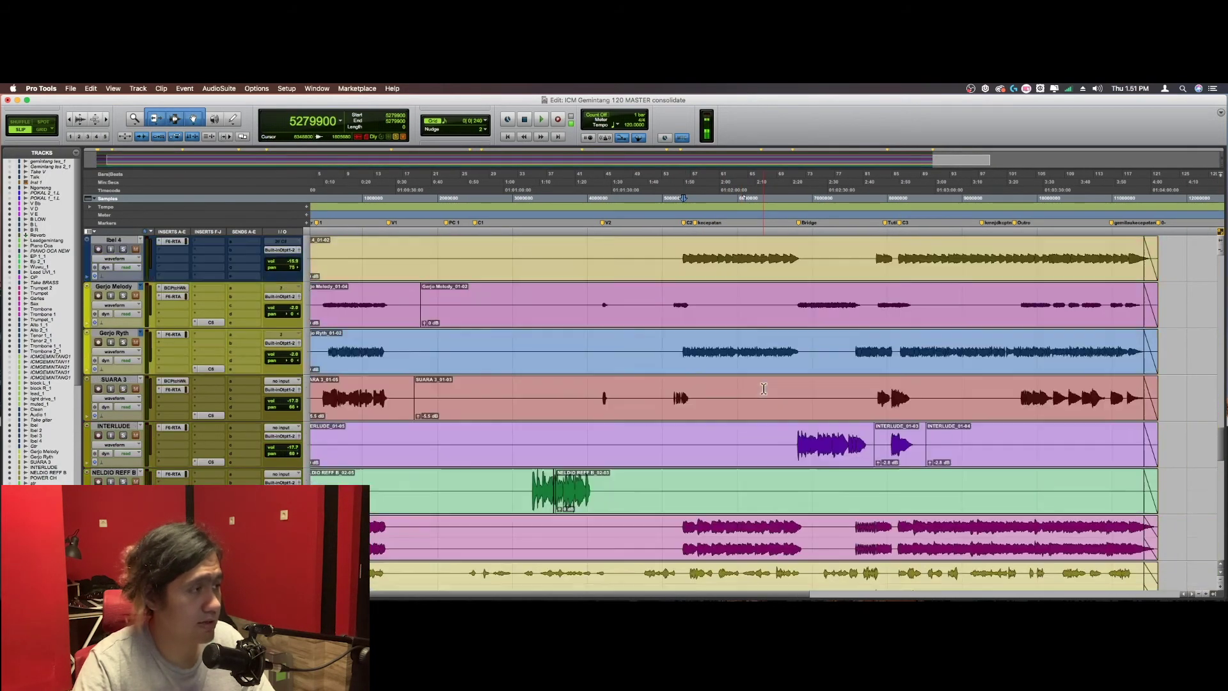
{"action": "scroll", "coordinate": [763, 388], "scroll_direction": "up", "scroll_amount": 4}
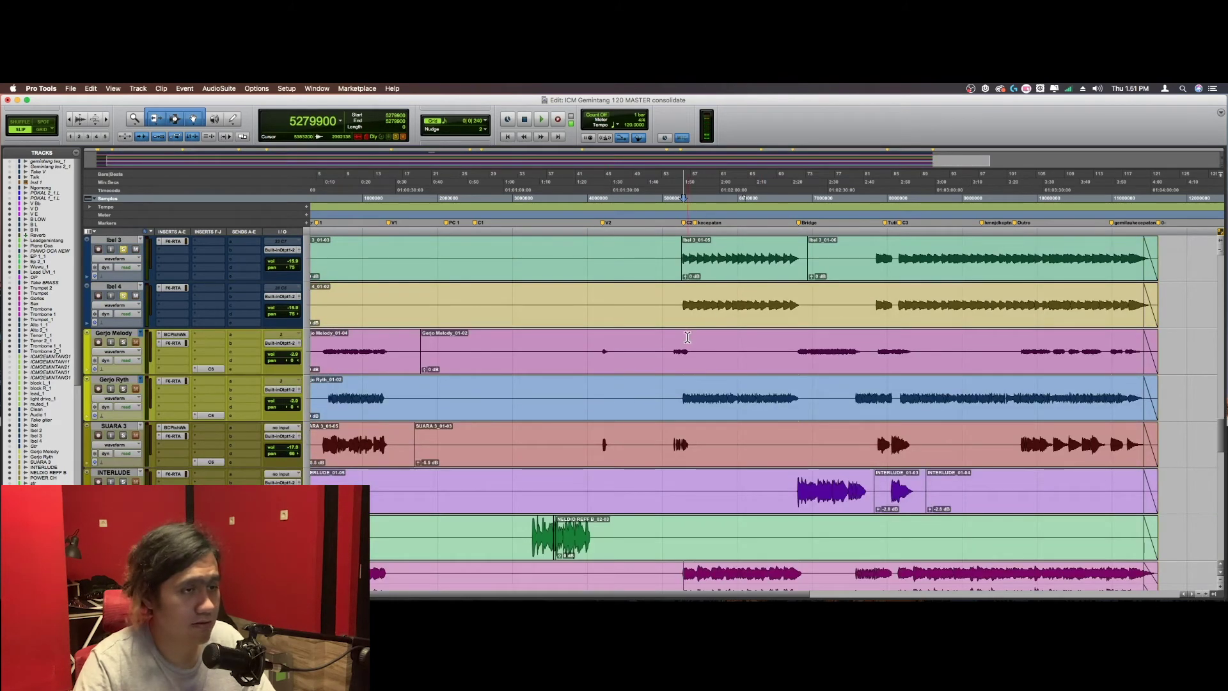
{"action": "scroll", "coordinate": [687, 337], "scroll_direction": "down", "scroll_amount": 3}
{"action": "scroll", "coordinate": [686, 337], "scroll_direction": "up", "scroll_amount": 2}
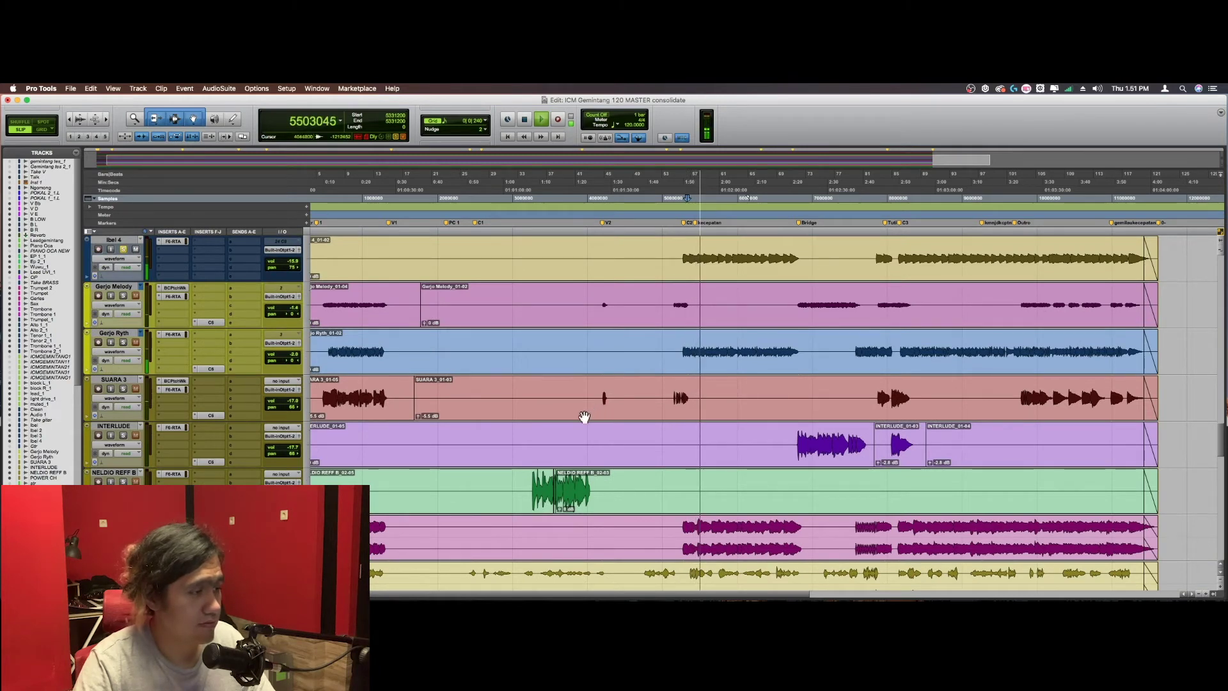
{"action": "scroll", "coordinate": [122, 252], "scroll_direction": "up", "scroll_amount": 1}
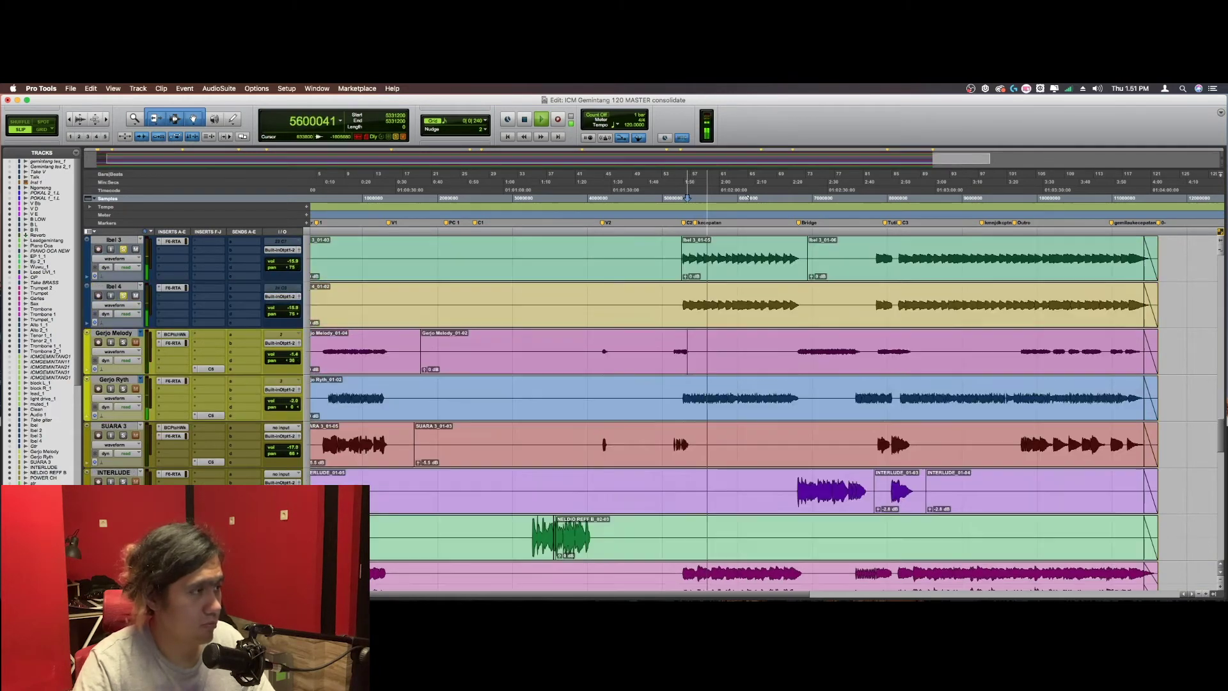
{"action": "scroll", "coordinate": [126, 297], "scroll_direction": "down", "scroll_amount": 3}
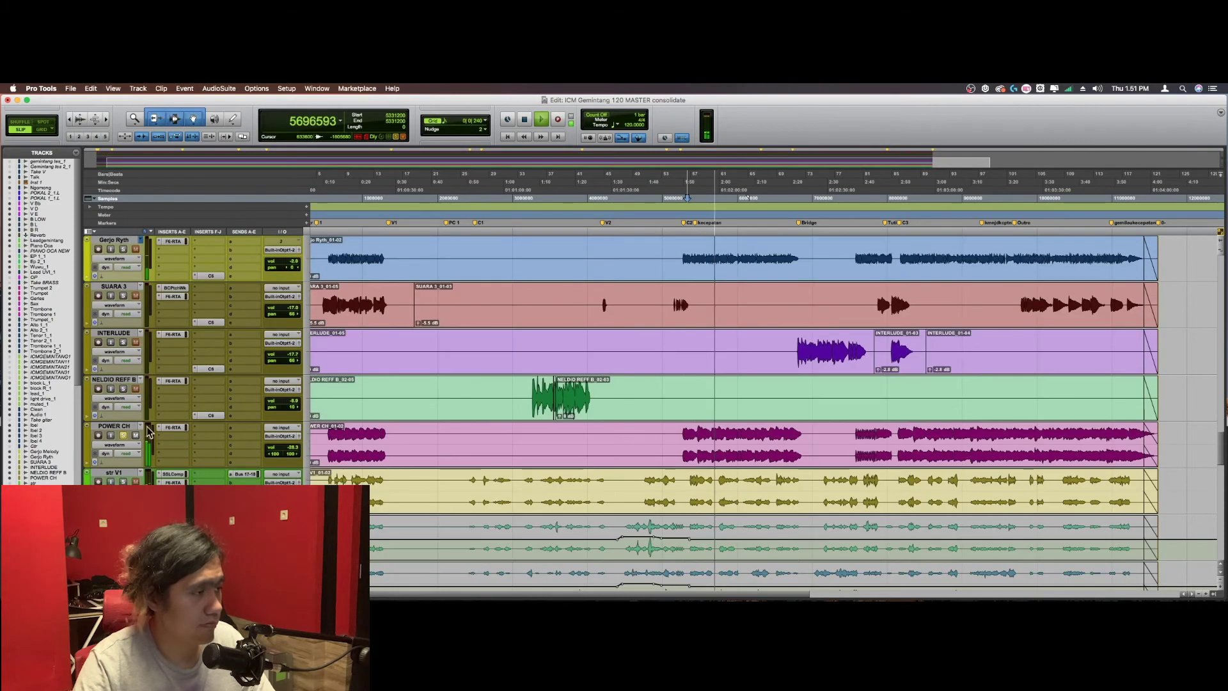
Step: Clear the solo on POWER CH, play the passage from the C2 marker in the full mix, and stop
{"action": "left_click", "coordinate": [124, 435]}
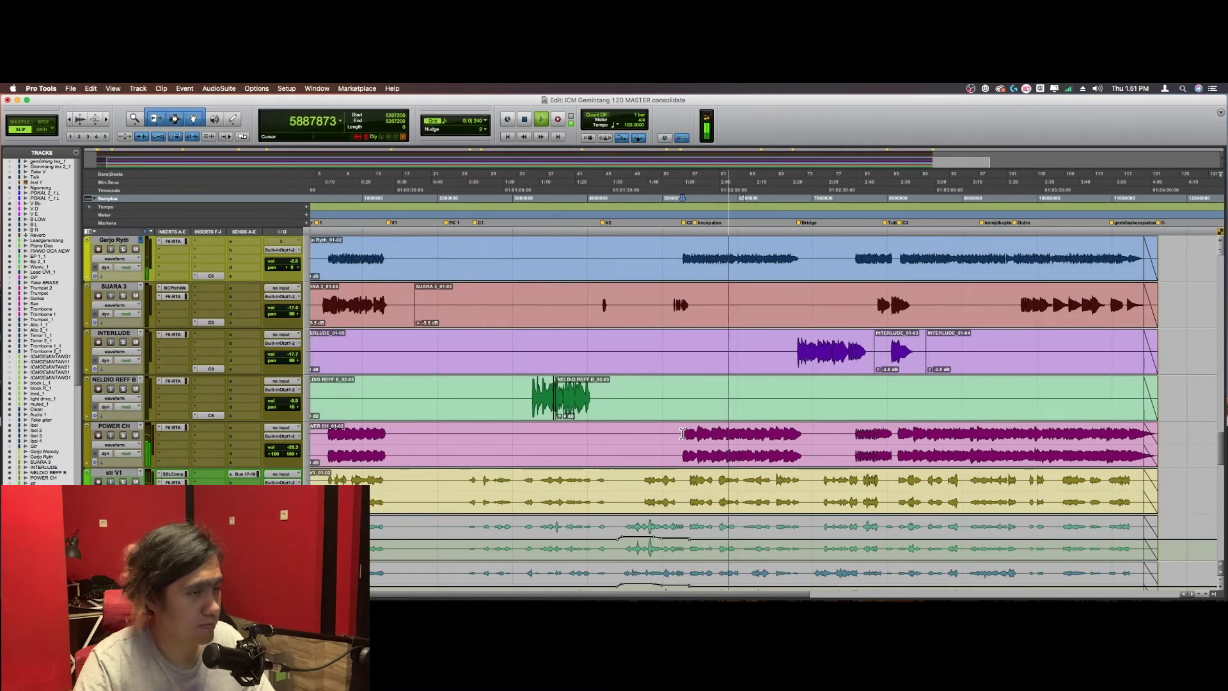
{"action": "scroll", "coordinate": [737, 431], "scroll_direction": "up", "scroll_amount": 13}
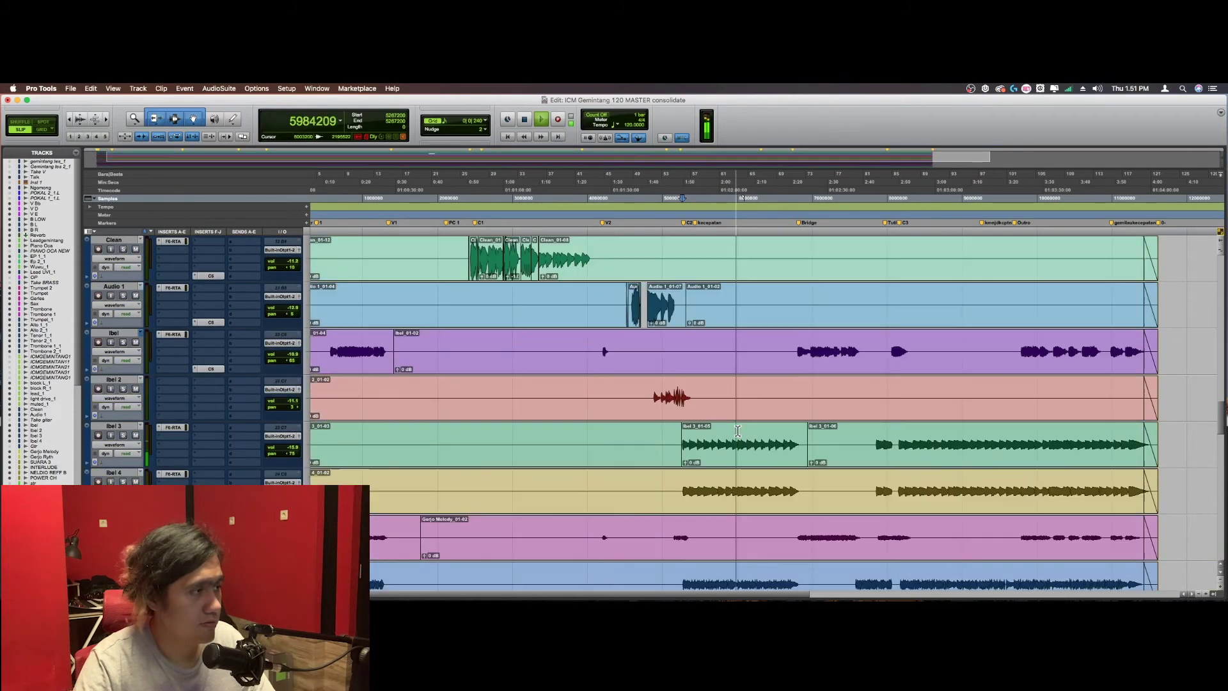
{"action": "scroll", "coordinate": [737, 431], "scroll_direction": "down", "scroll_amount": 18}
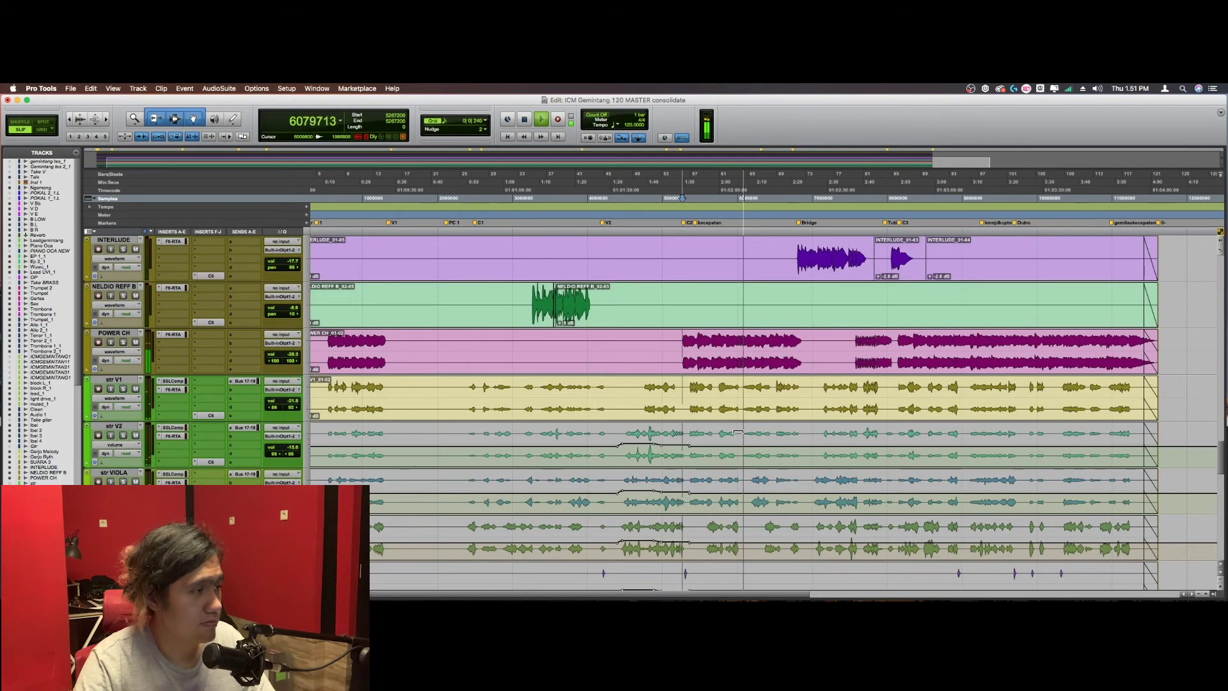
{"action": "key", "text": "space"}
Step: Solo the block L_1 and block R_1 tracks and play their parts from the C2 marker
{"action": "scroll", "coordinate": [737, 431], "scroll_direction": "up", "scroll_amount": 15}
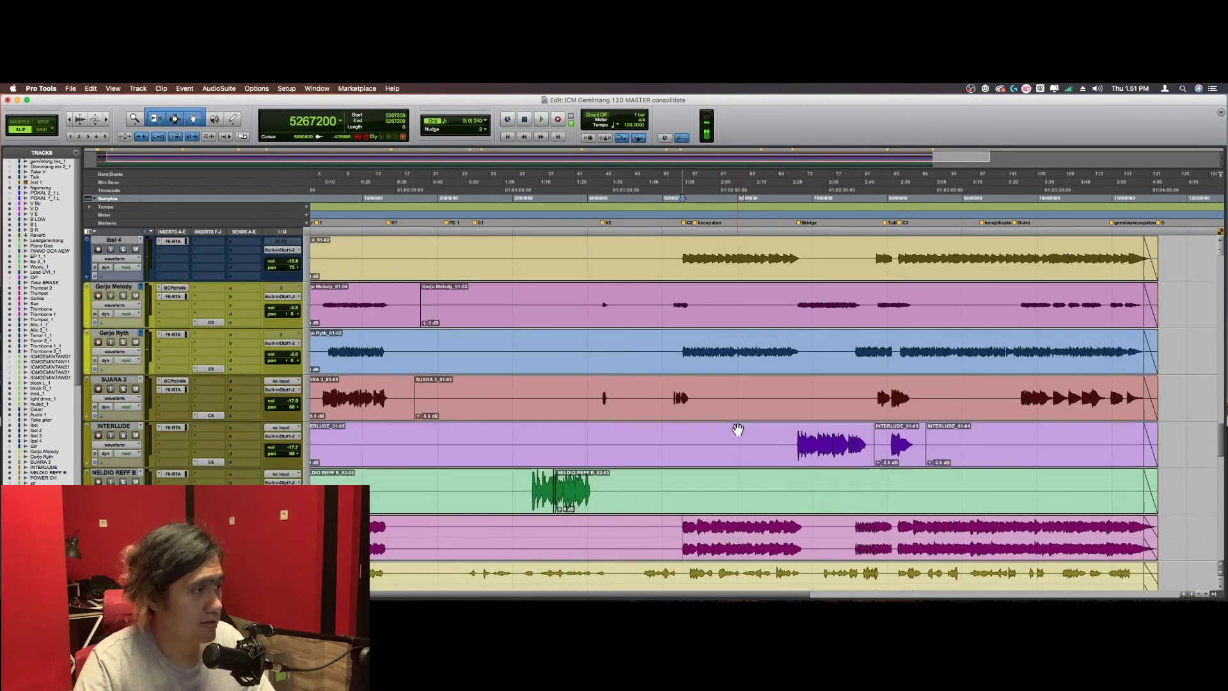
{"action": "scroll", "coordinate": [737, 427], "scroll_direction": "up", "scroll_amount": 5}
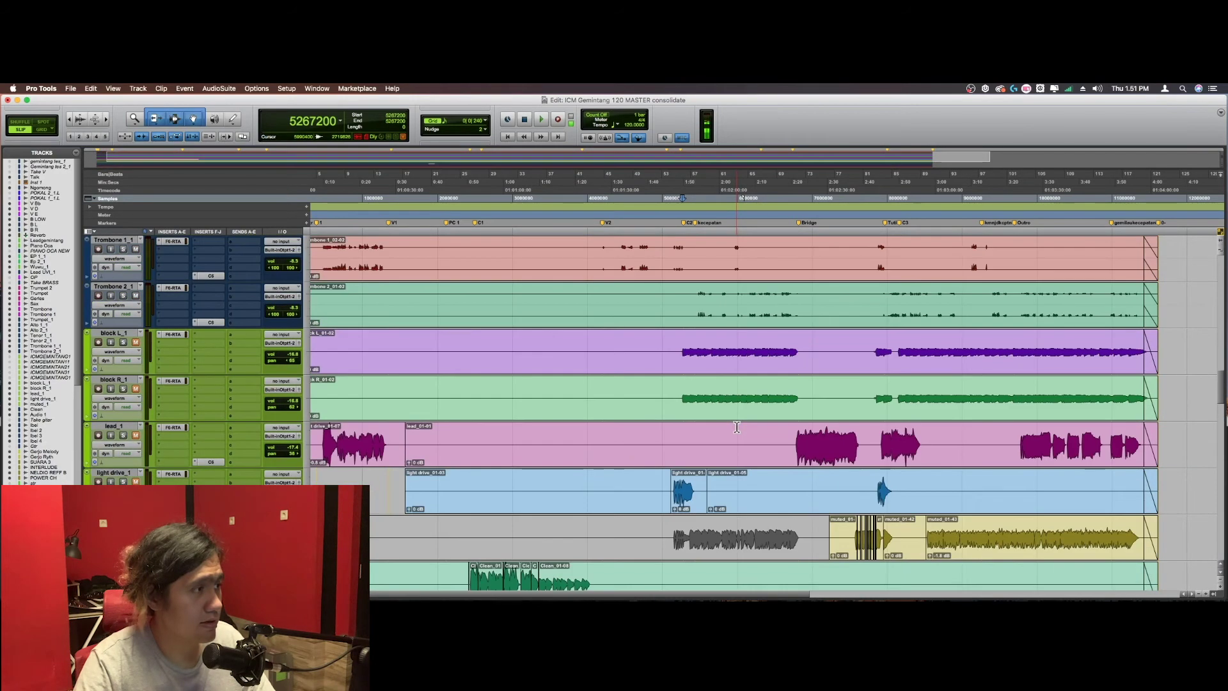
{"action": "scroll", "coordinate": [737, 427], "scroll_direction": "up", "scroll_amount": 2}
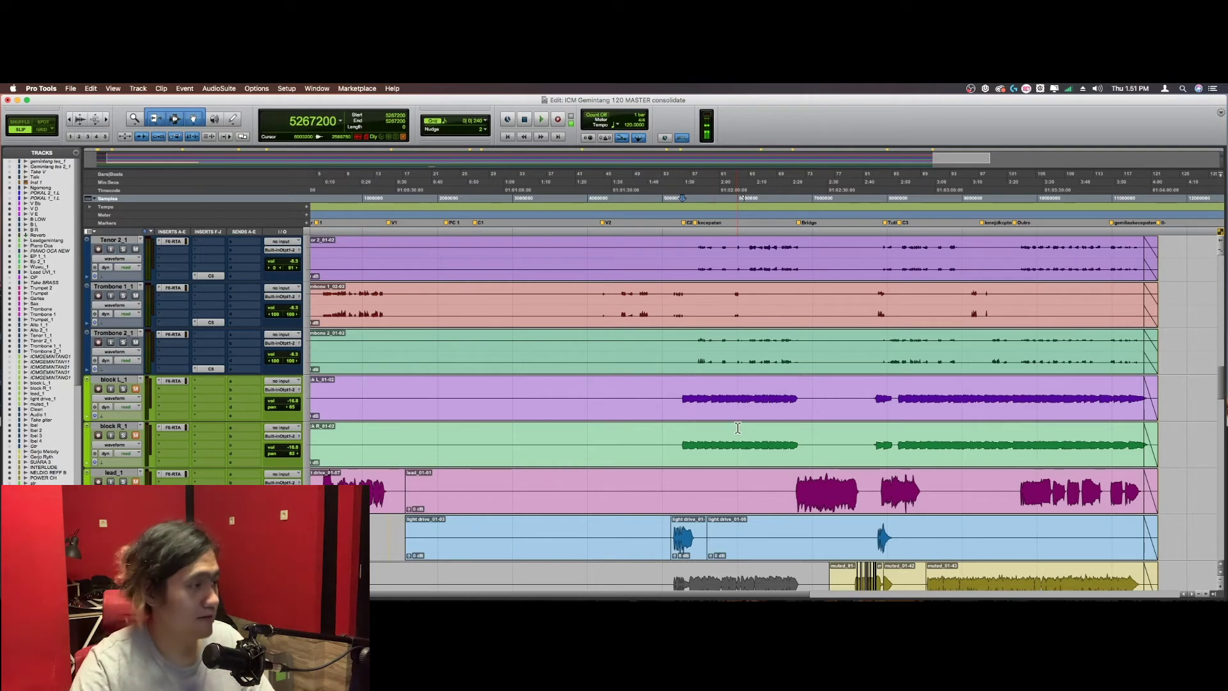
{"action": "scroll", "coordinate": [736, 426], "scroll_direction": "left", "scroll_amount": 2}
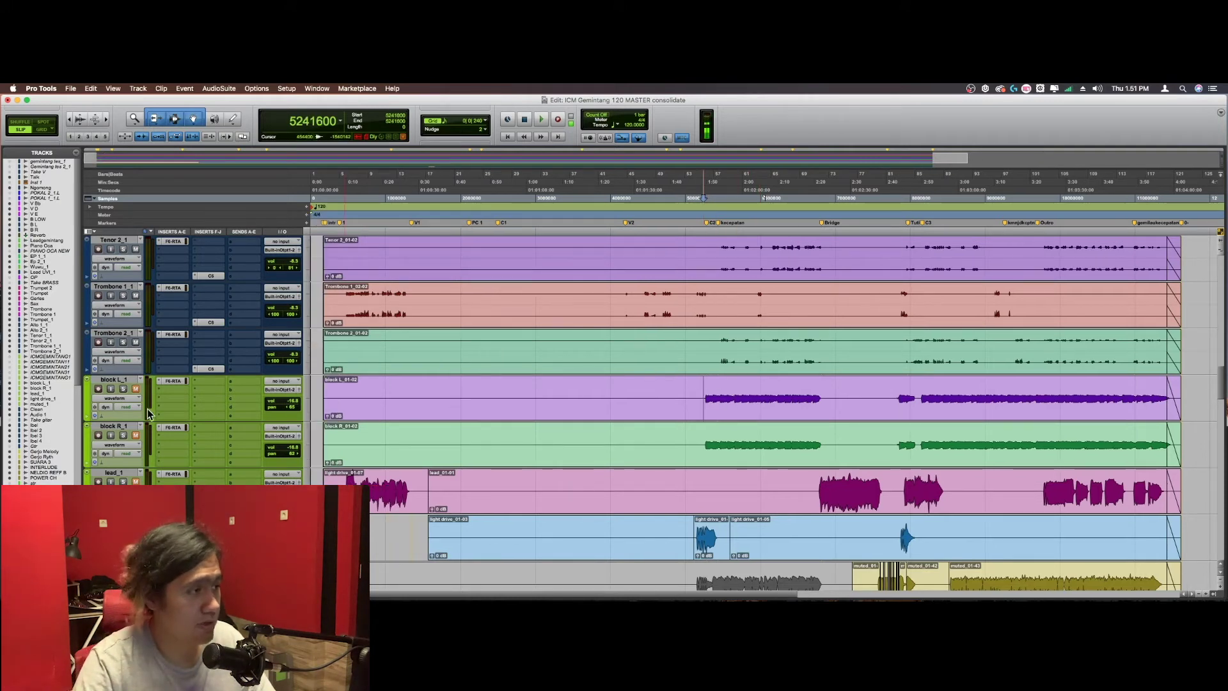
{"action": "key", "text": "space"}
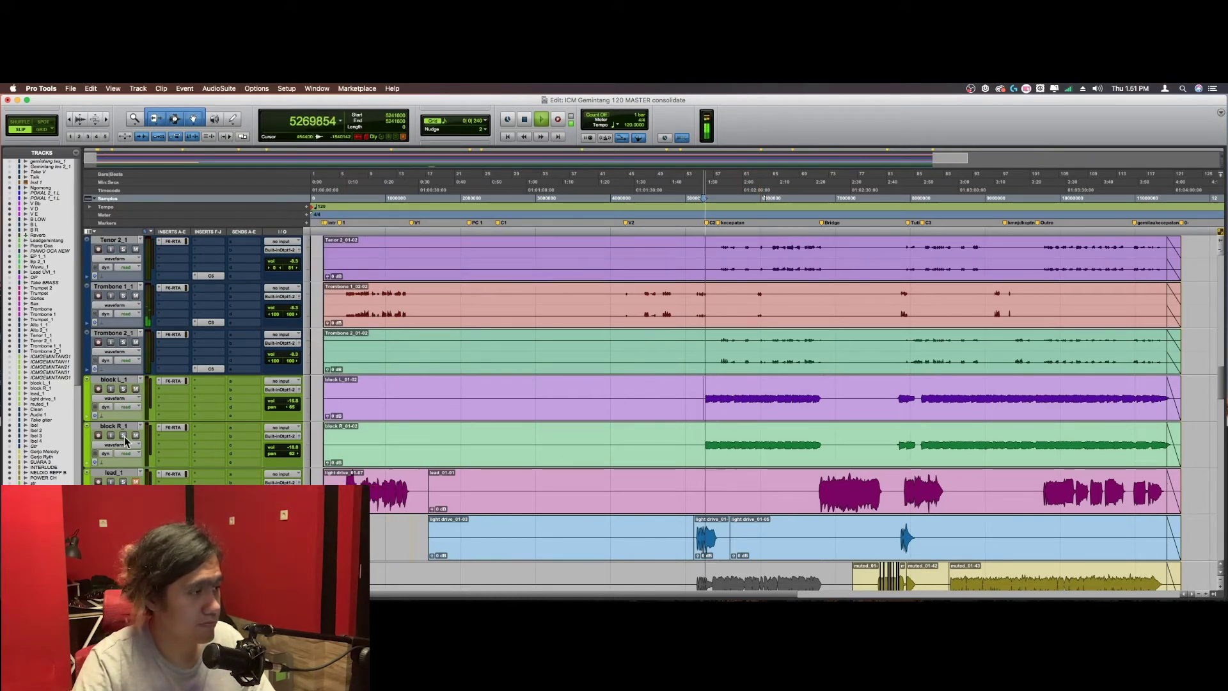
{"action": "key", "text": "super+bracketright"}
{"action": "left_click", "coordinate": [606, 383]}
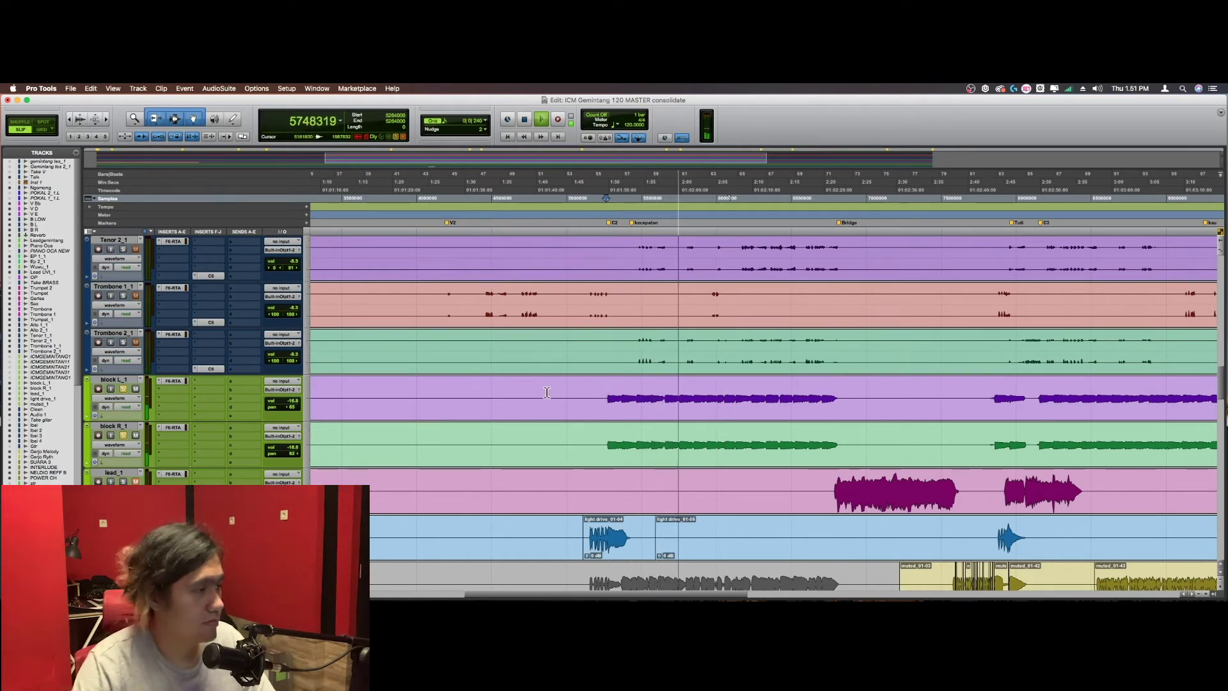
Step: Replay the C2 passage of the block tracks, clear both block solos, and stop playback
{"action": "key", "text": "space"}
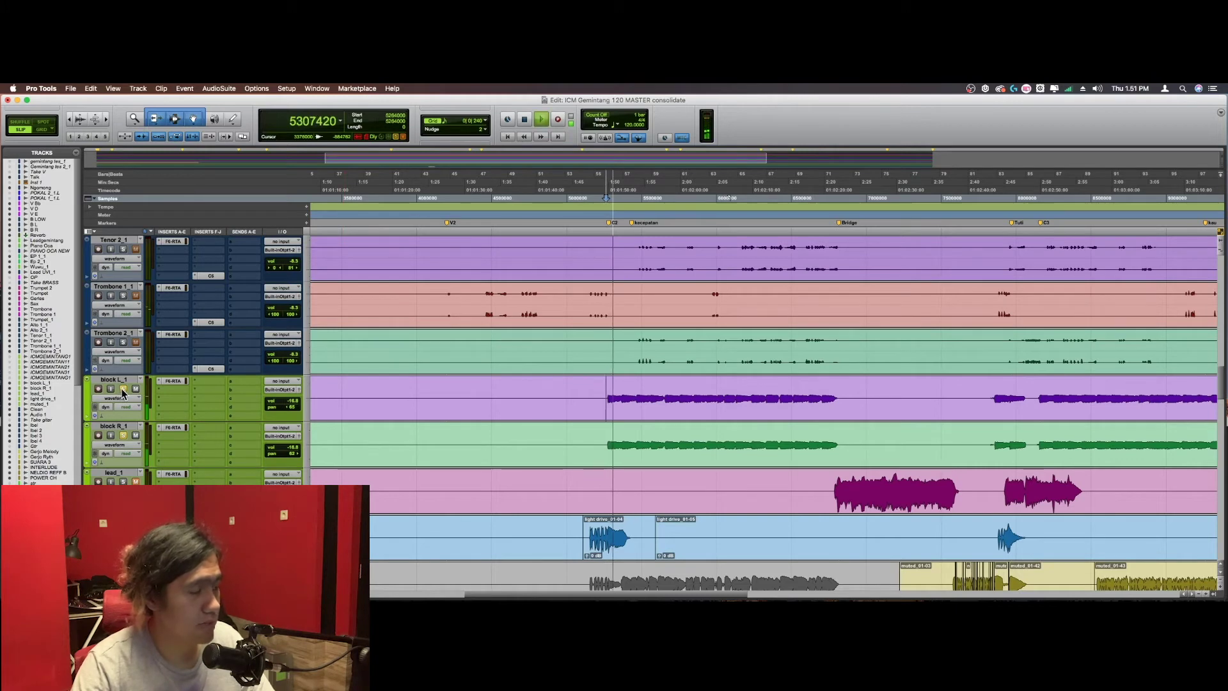
{"action": "key", "text": "space"}
{"action": "scroll", "coordinate": [588, 392], "scroll_direction": "down", "scroll_amount": 2}
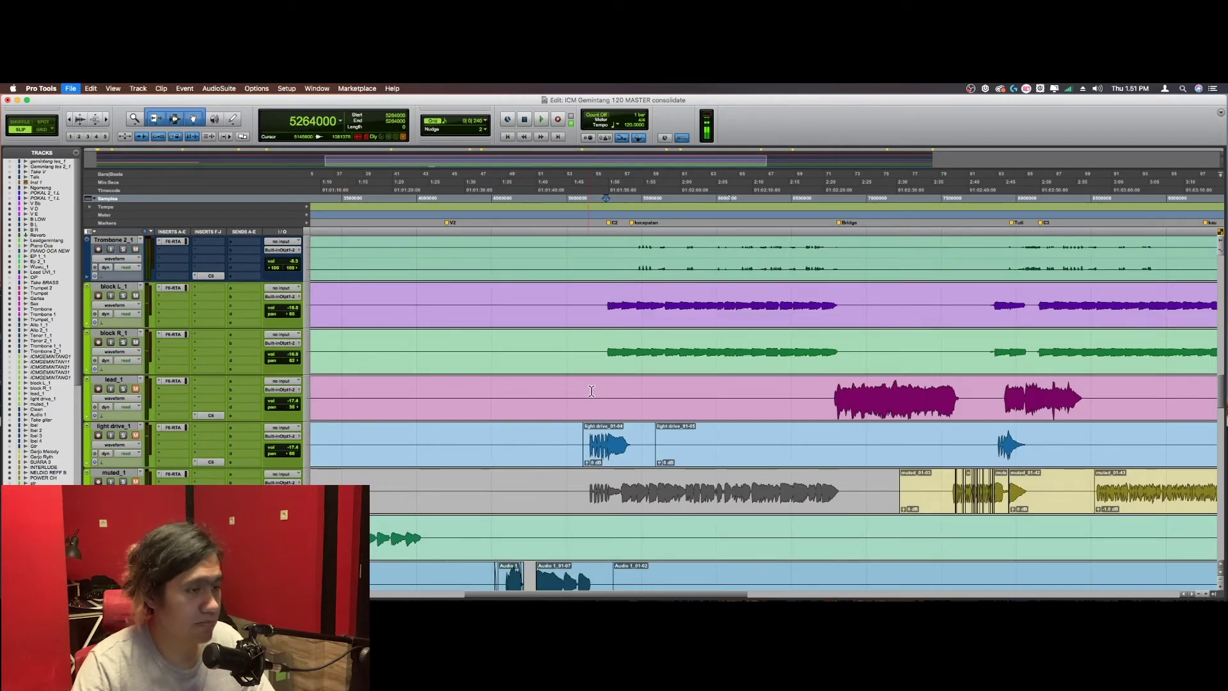
Step: Check the low-cut setting of the F6 equalizer on block R_1 and close the plug-in
{"action": "left_click", "coordinate": [591, 391]}
{"action": "scroll", "coordinate": [591, 391], "scroll_direction": "up", "scroll_amount": 3}
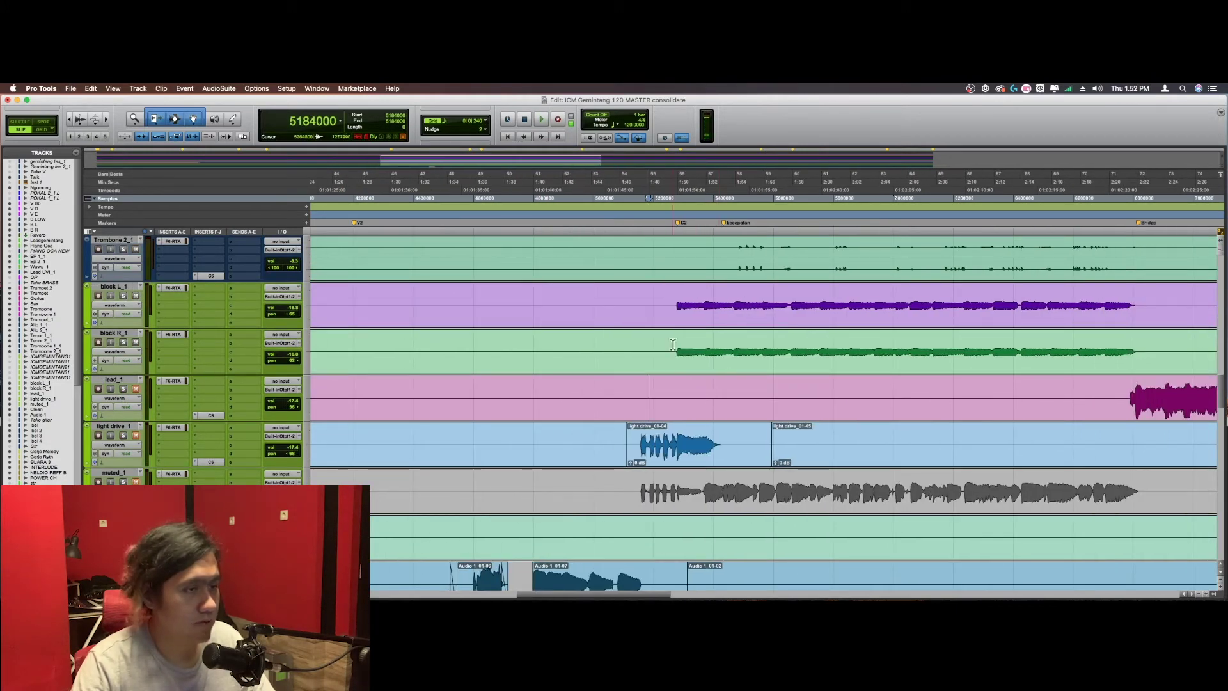
{"action": "left_click", "coordinate": [172, 335]}
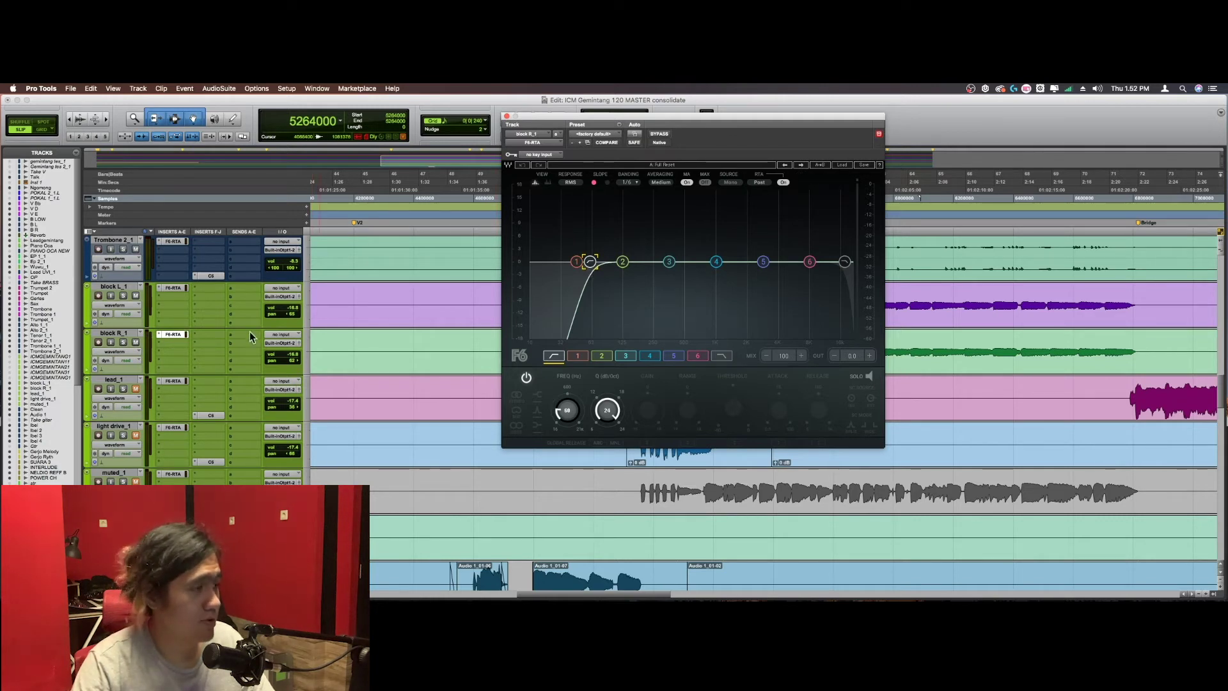
{"action": "left_click", "coordinate": [177, 334]}
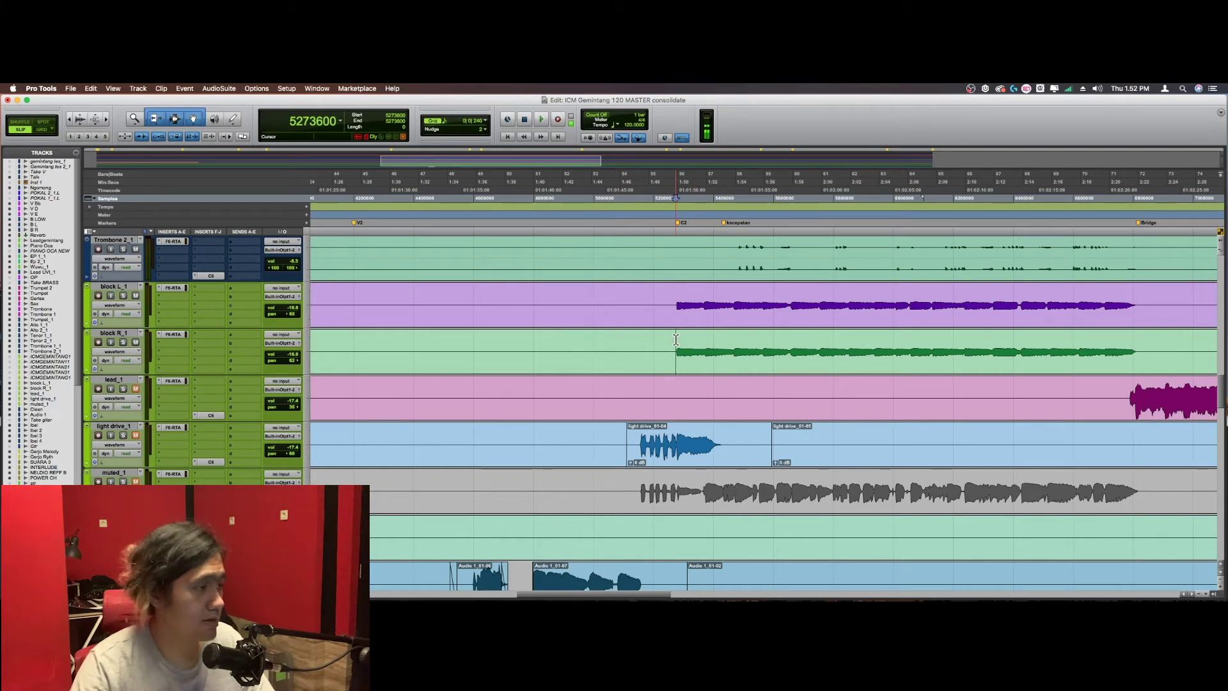
Step: Solo the lead_1 track, play its phrase from the Bridge marker, and bring up its F6 equalizer
{"action": "scroll", "coordinate": [675, 339], "scroll_direction": "down", "scroll_amount": 4}
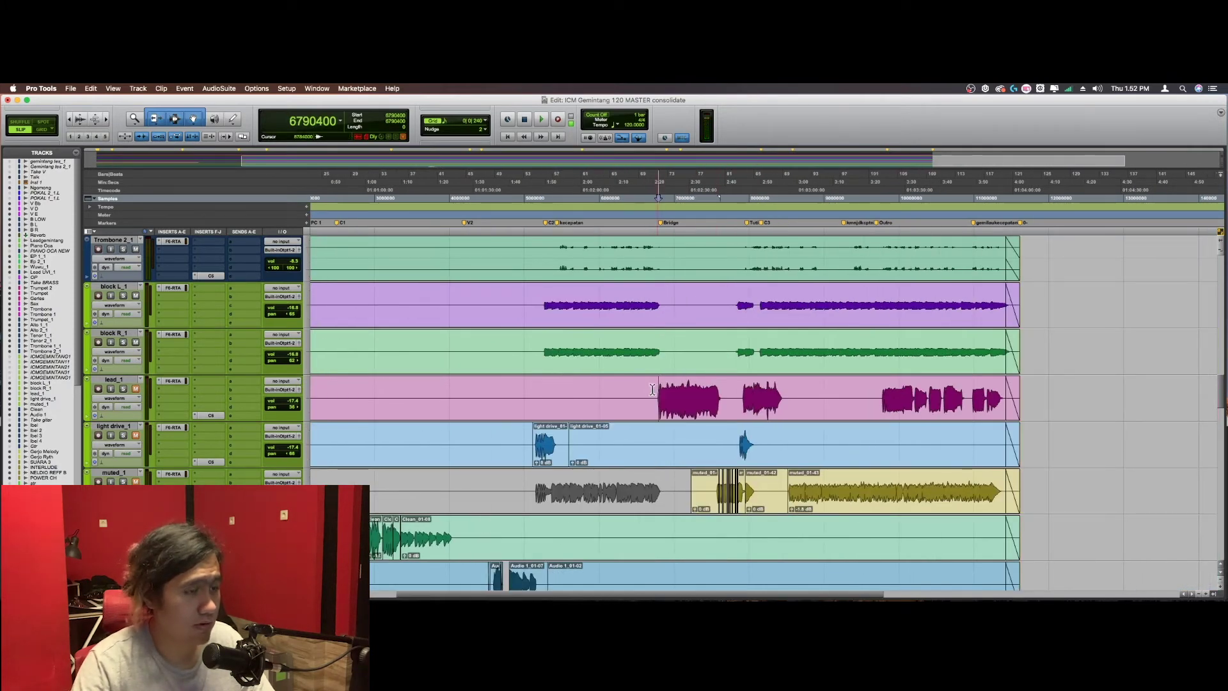
{"action": "key", "text": "space"}
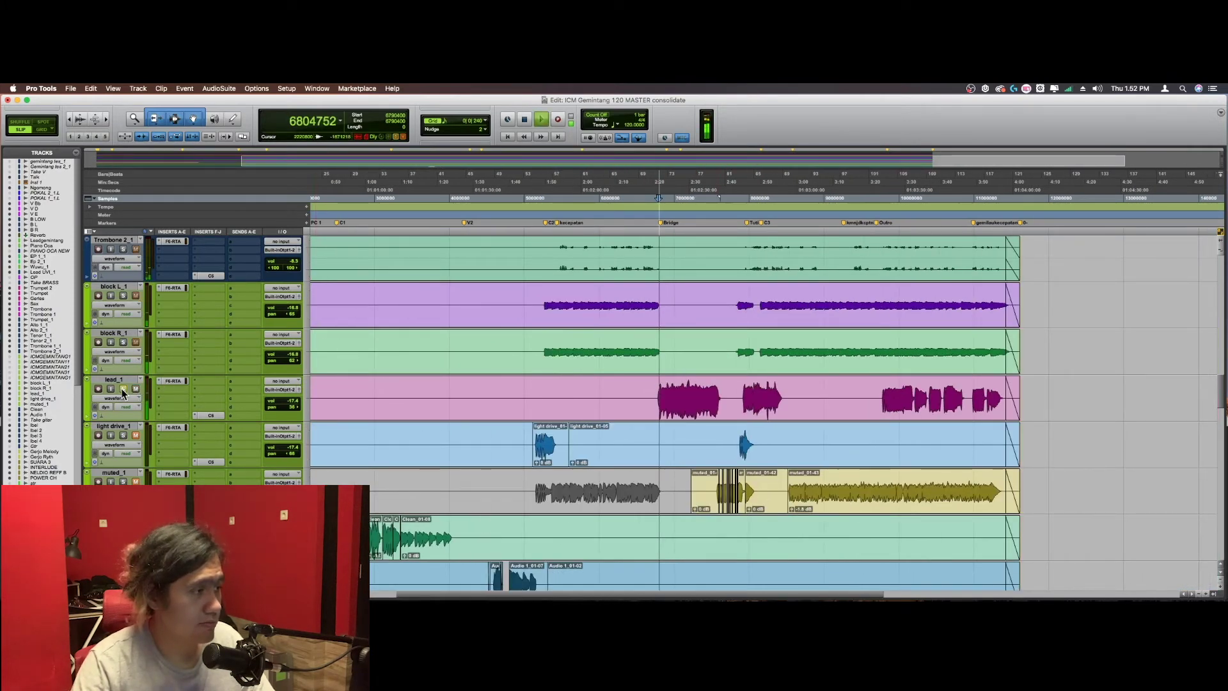
{"action": "left_click", "coordinate": [123, 388]}
{"action": "left_click", "coordinate": [173, 381]}
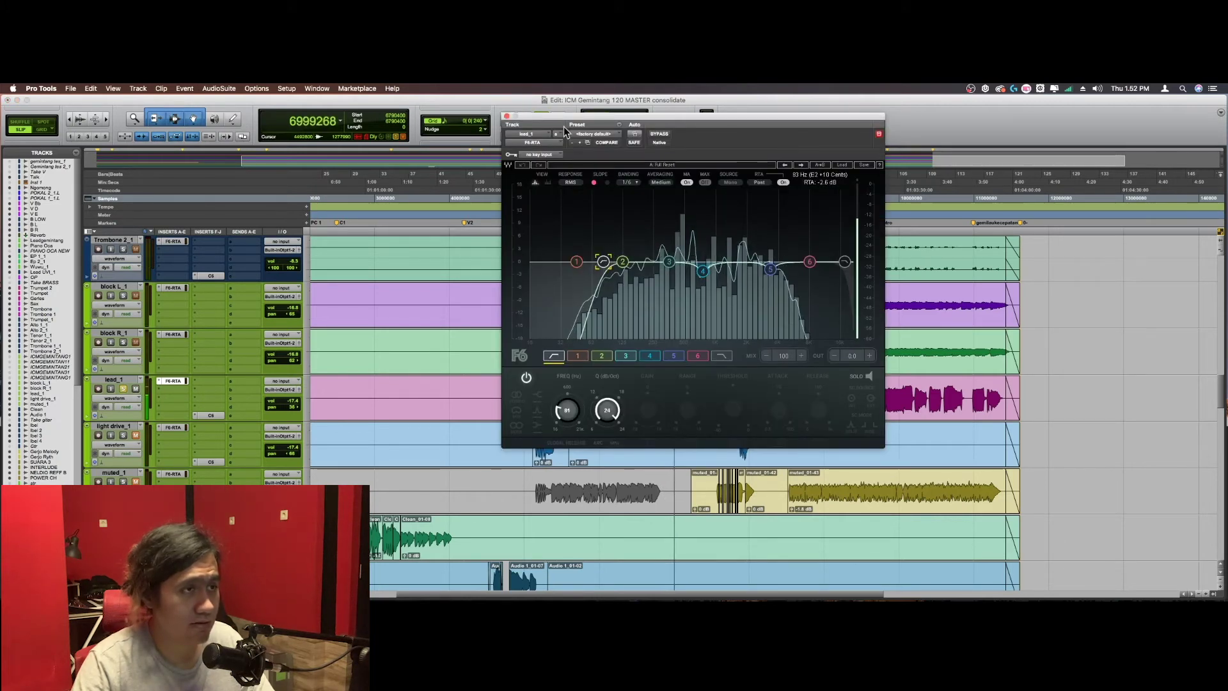
Step: Close the lead_1 equalizer and play the lead phrase from just before the Bridge marker
{"action": "key", "text": "super+w"}
{"action": "key", "text": "super+bracketright"}
{"action": "key", "text": "super+bracketright"}
{"action": "key", "text": "space"}
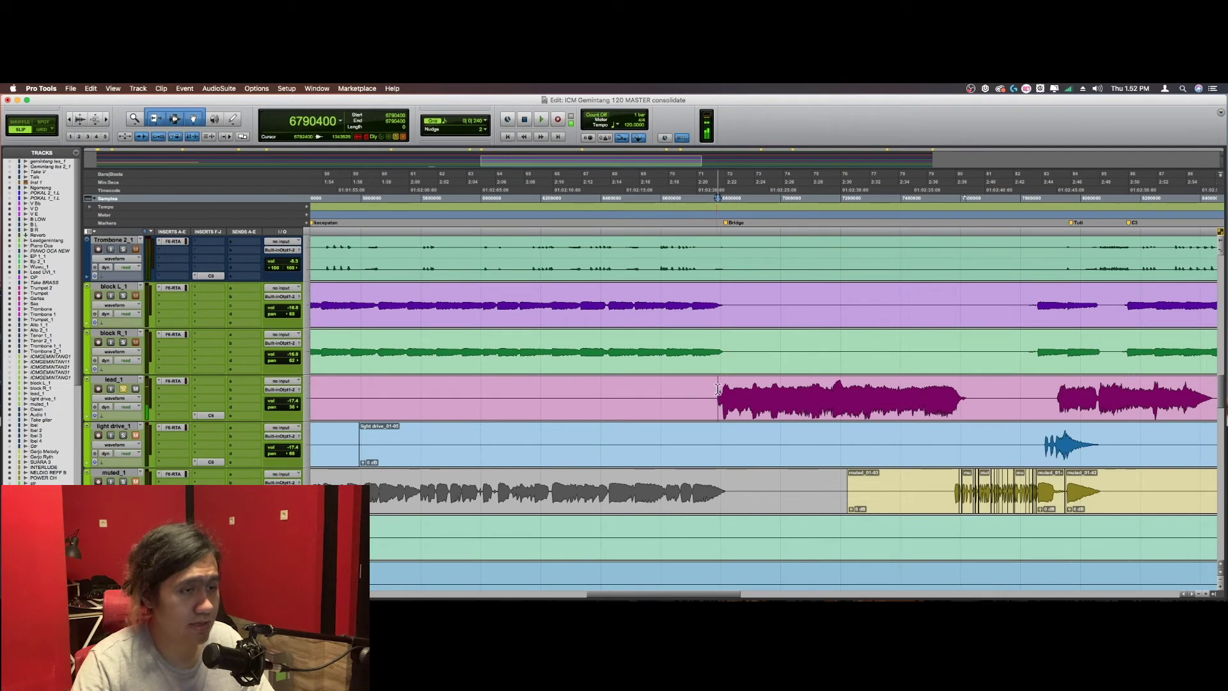
{"action": "key", "text": "space"}
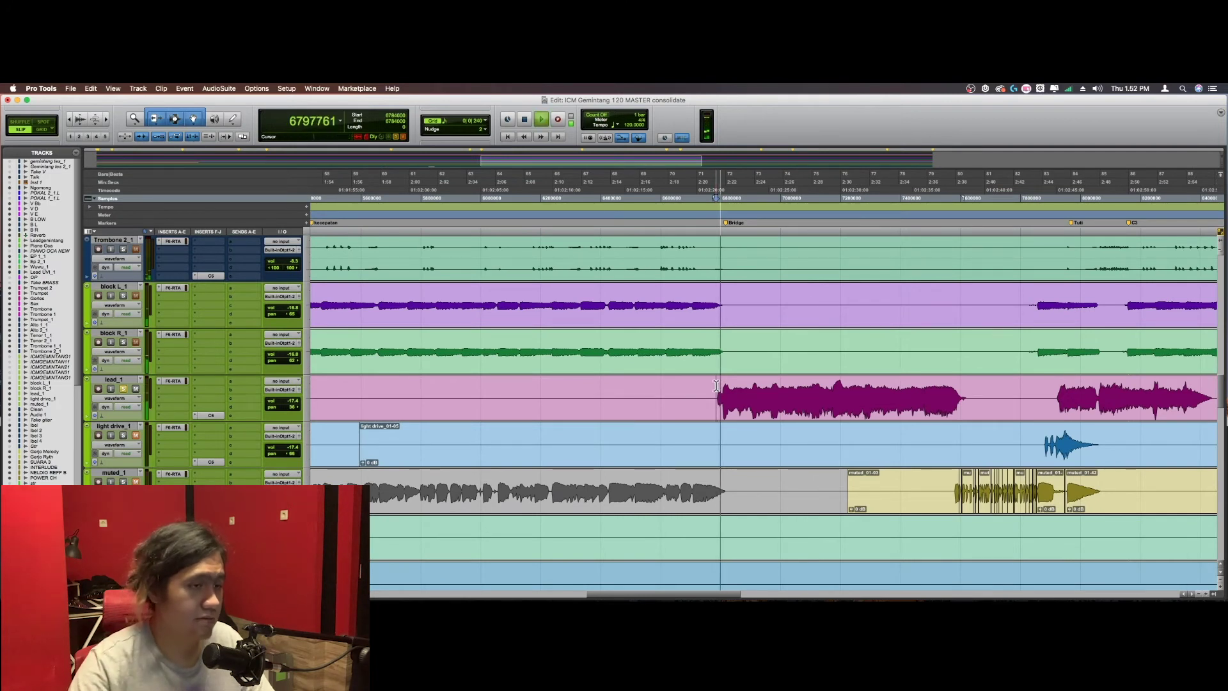
Step: Compare the lead_1 phrase with its F6 equalizer bypassed and active, stopping playback after the comparison
{"action": "left_click", "coordinate": [174, 381]}
{"action": "key", "text": "space"}
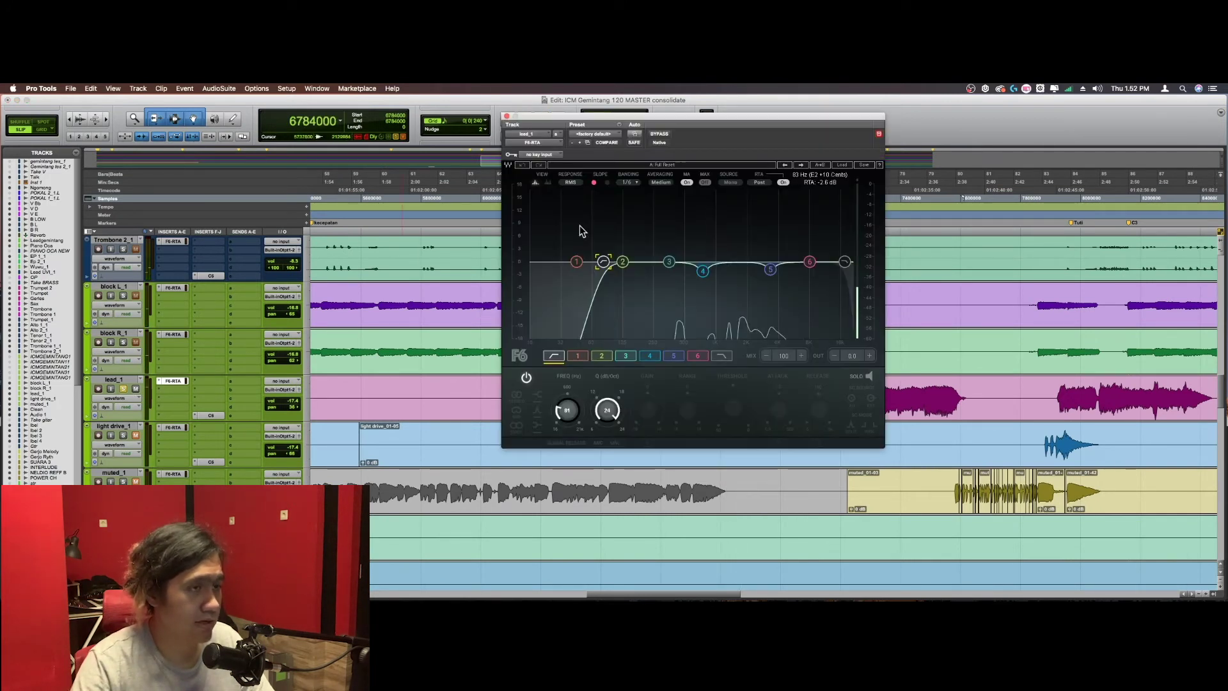
{"action": "left_click", "coordinate": [659, 135]}
{"action": "key", "text": "space"}
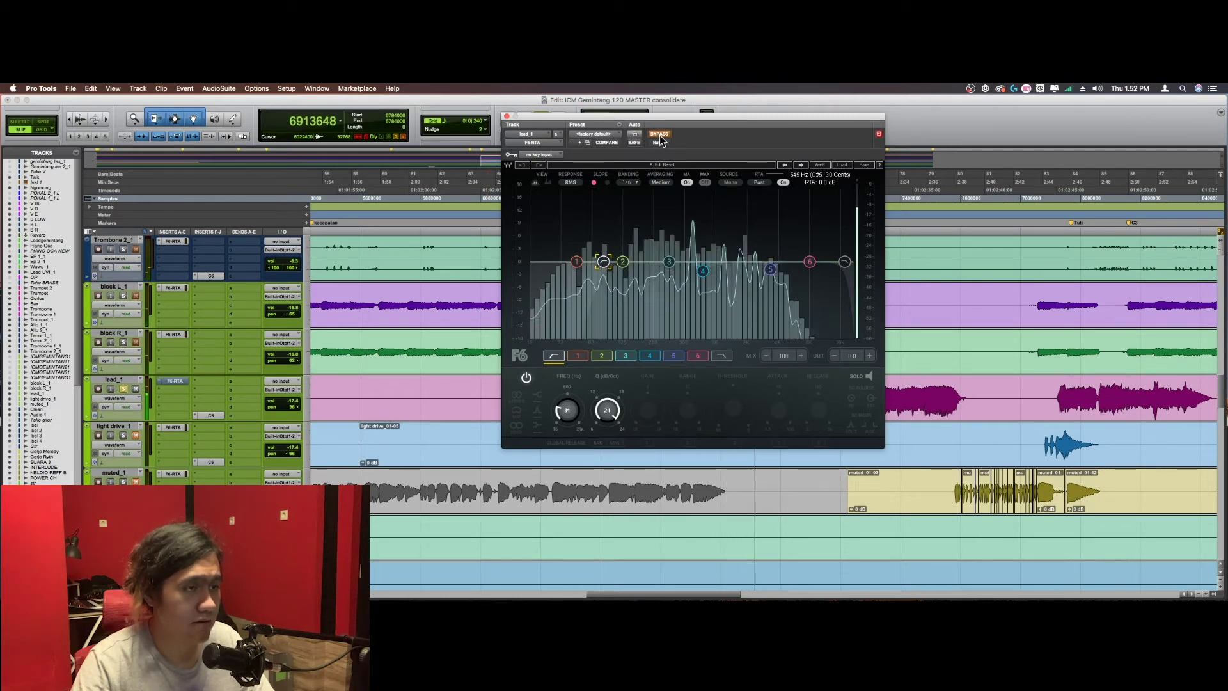
{"action": "left_click", "coordinate": [659, 135]}
{"action": "key", "text": "space"}
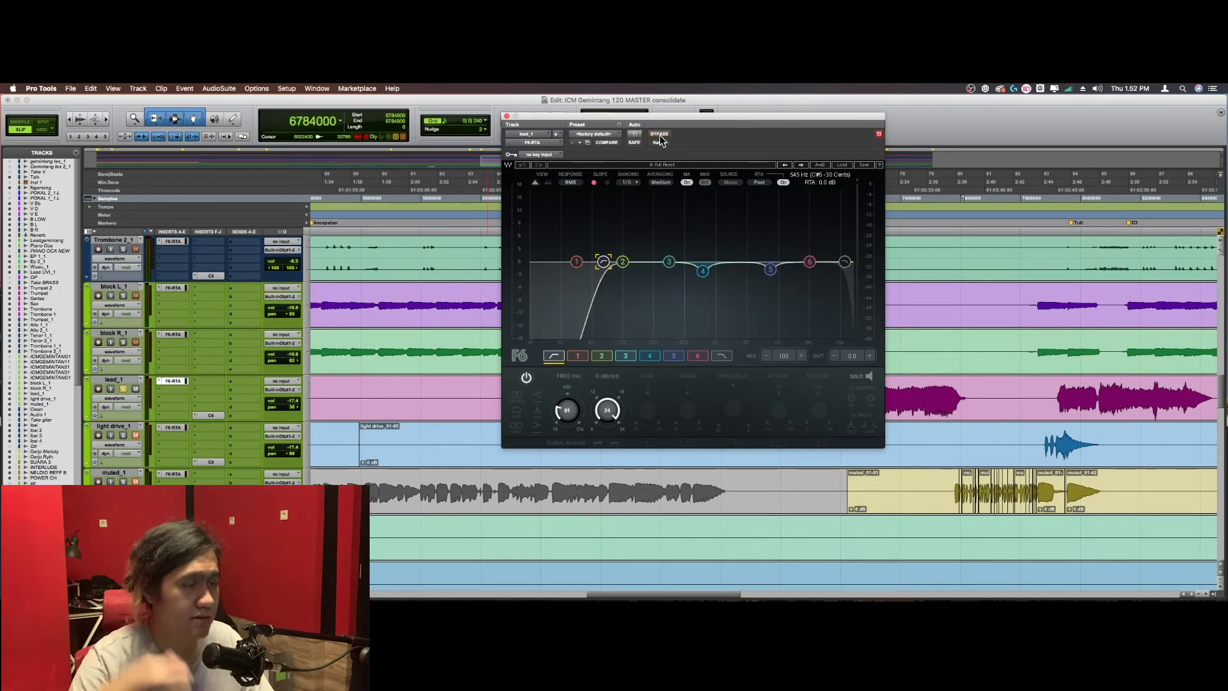
Step: Replay the lead_1 phrase, examine bands 4 and 5 of its F6 equalizer, and close the plug-in
{"action": "key", "text": "space"}
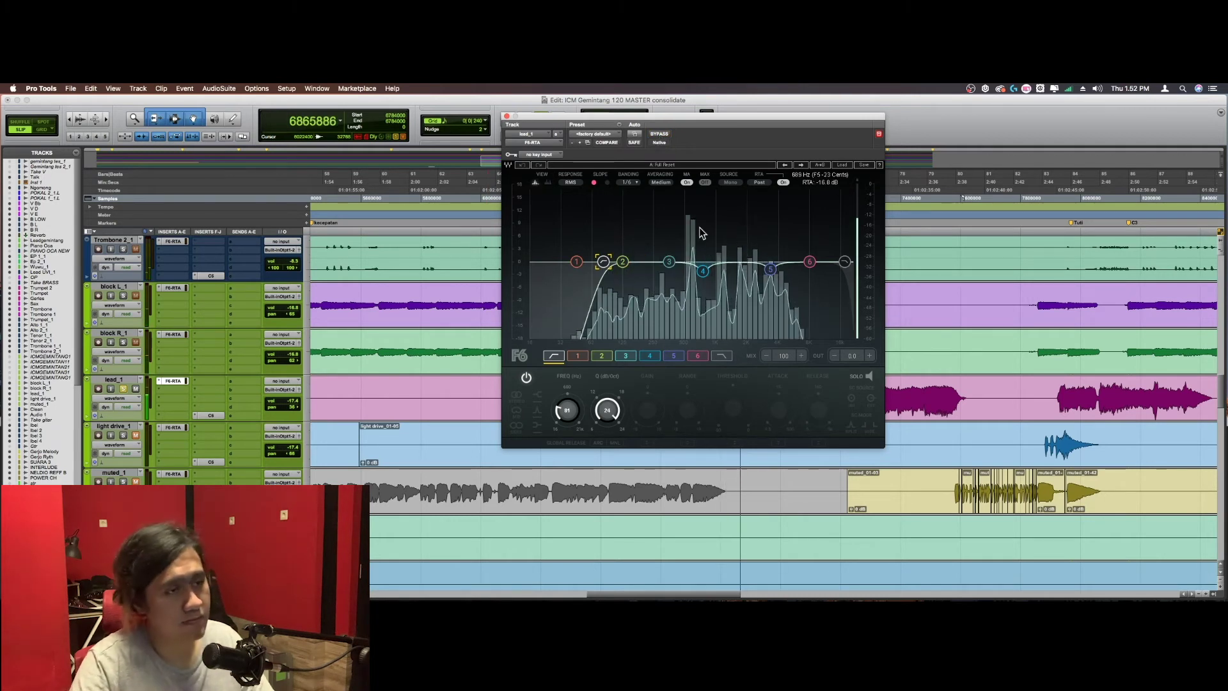
{"action": "key", "text": "space"}
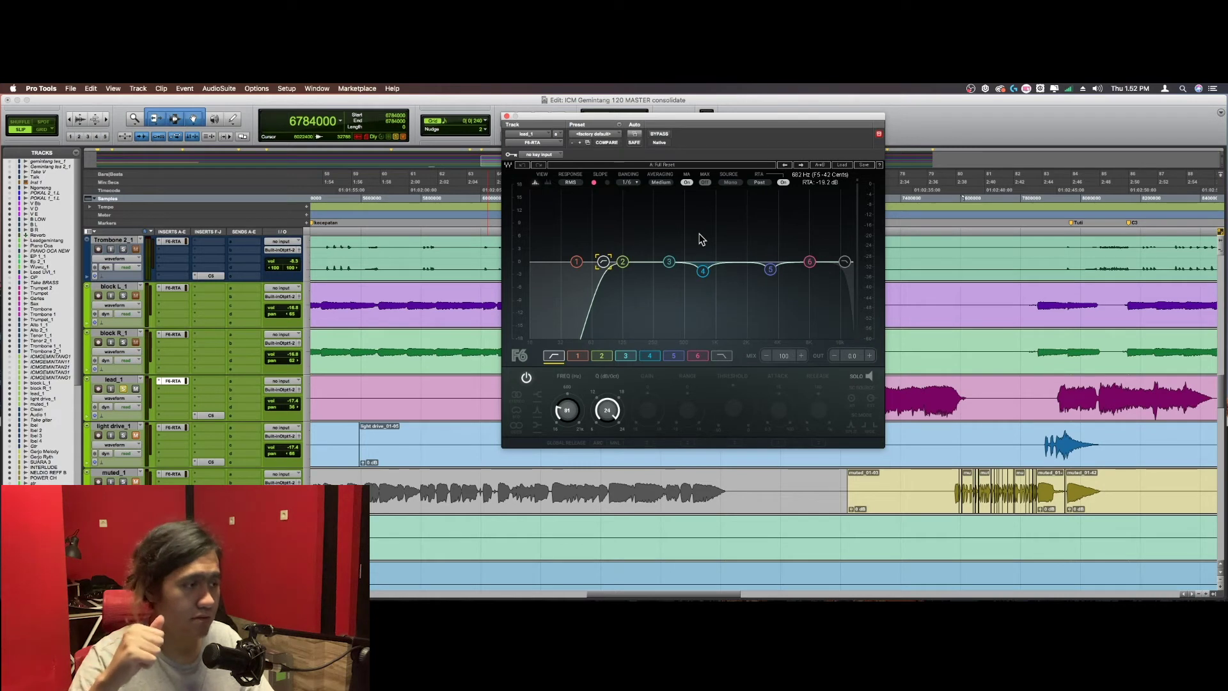
{"action": "left_click", "coordinate": [707, 273]}
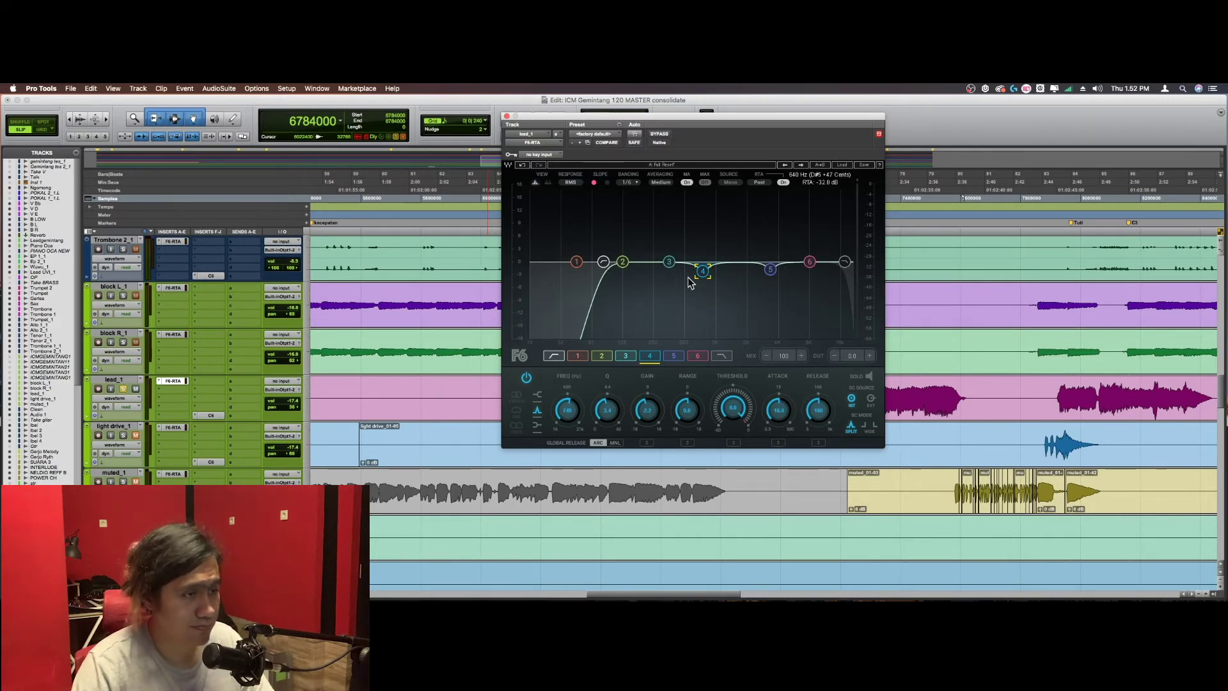
{"action": "key", "text": "space"}
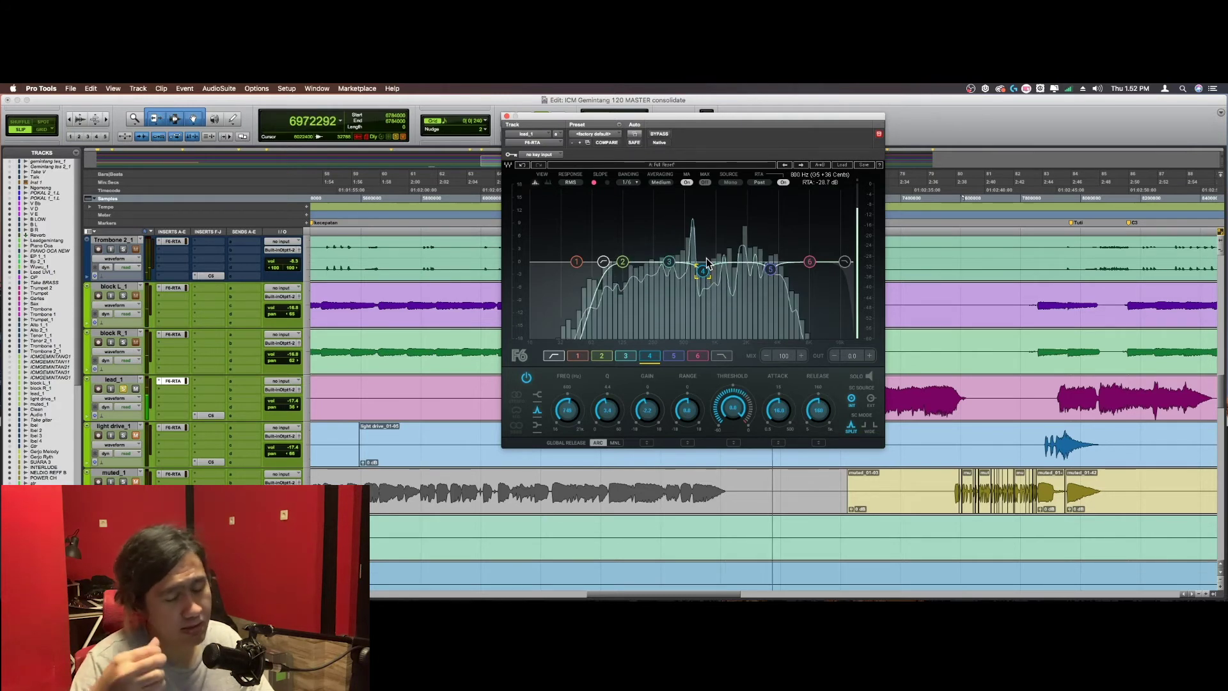
{"action": "key", "text": "space"}
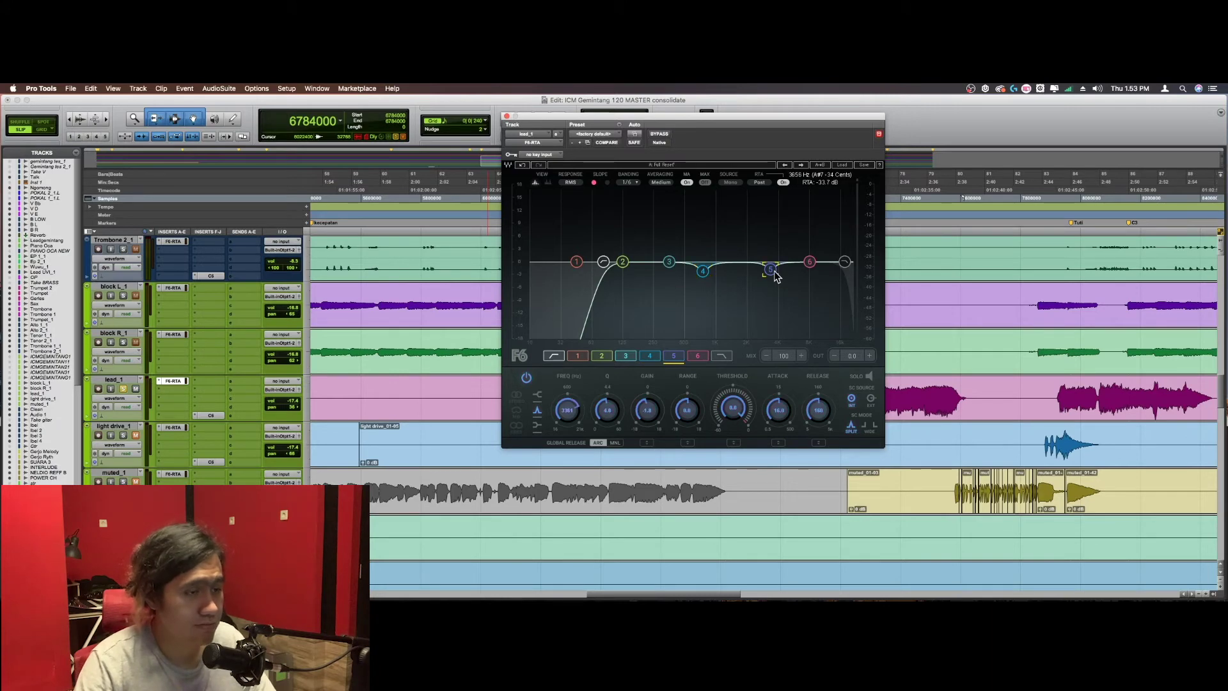
{"action": "left_click", "coordinate": [170, 381]}
Step: Solo the light drive_1 track and play its phrases near the Tuti marker and just before the C2 marker
{"action": "key", "text": "r"}
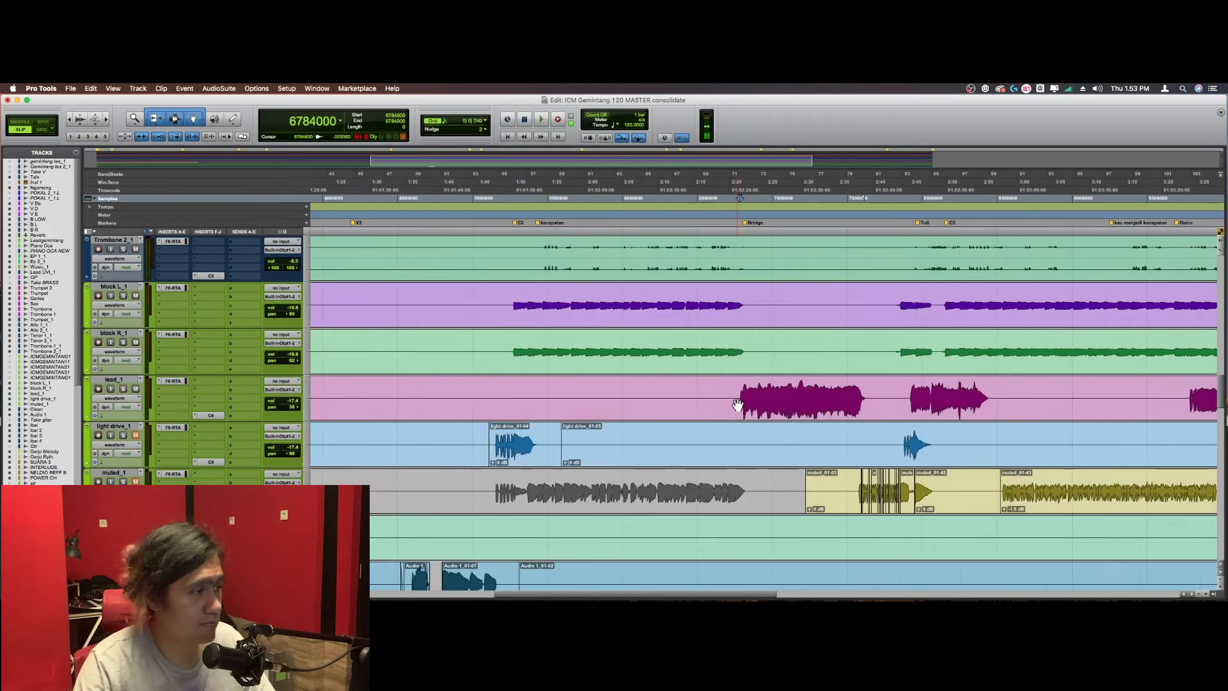
{"action": "scroll", "coordinate": [703, 409], "scroll_direction": "right", "scroll_amount": 4}
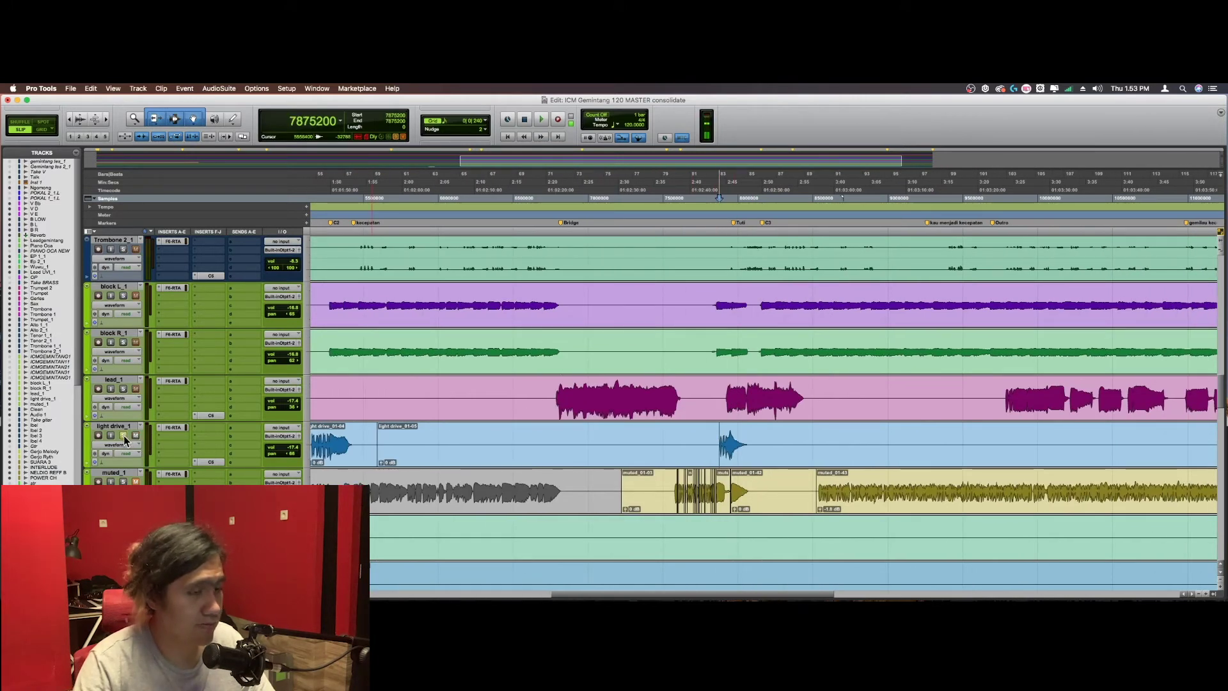
{"action": "key", "text": "space"}
{"action": "scroll", "coordinate": [495, 404], "scroll_direction": "left", "scroll_amount": 3}
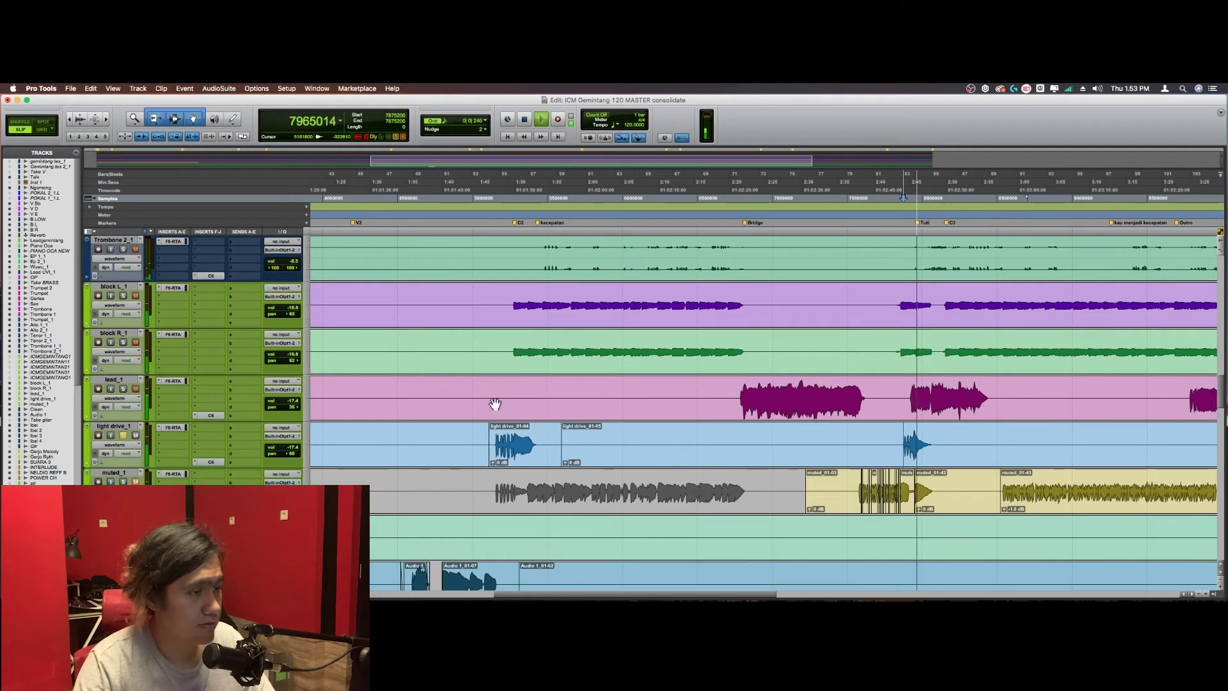
{"action": "key", "text": "space"}
{"action": "left_click", "coordinate": [493, 385]}
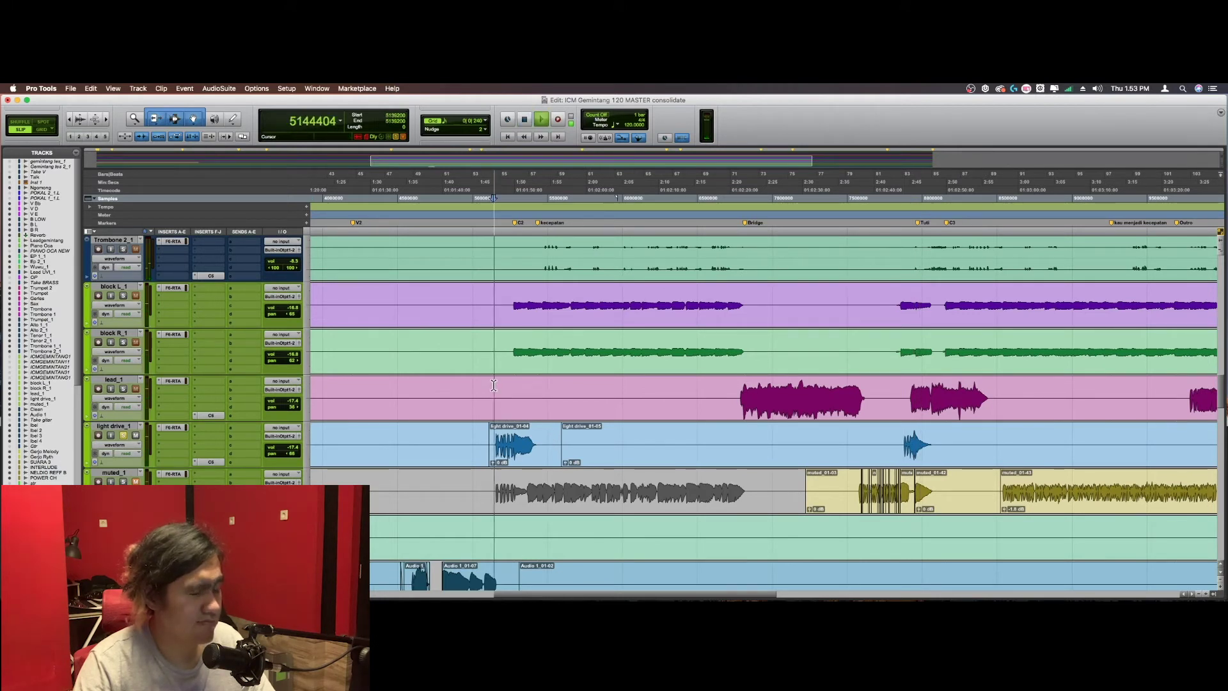
Step: Check the F6 equalizer on light drive_1, close it, stop playback, and clear the track's solo
{"action": "left_click", "coordinate": [171, 428]}
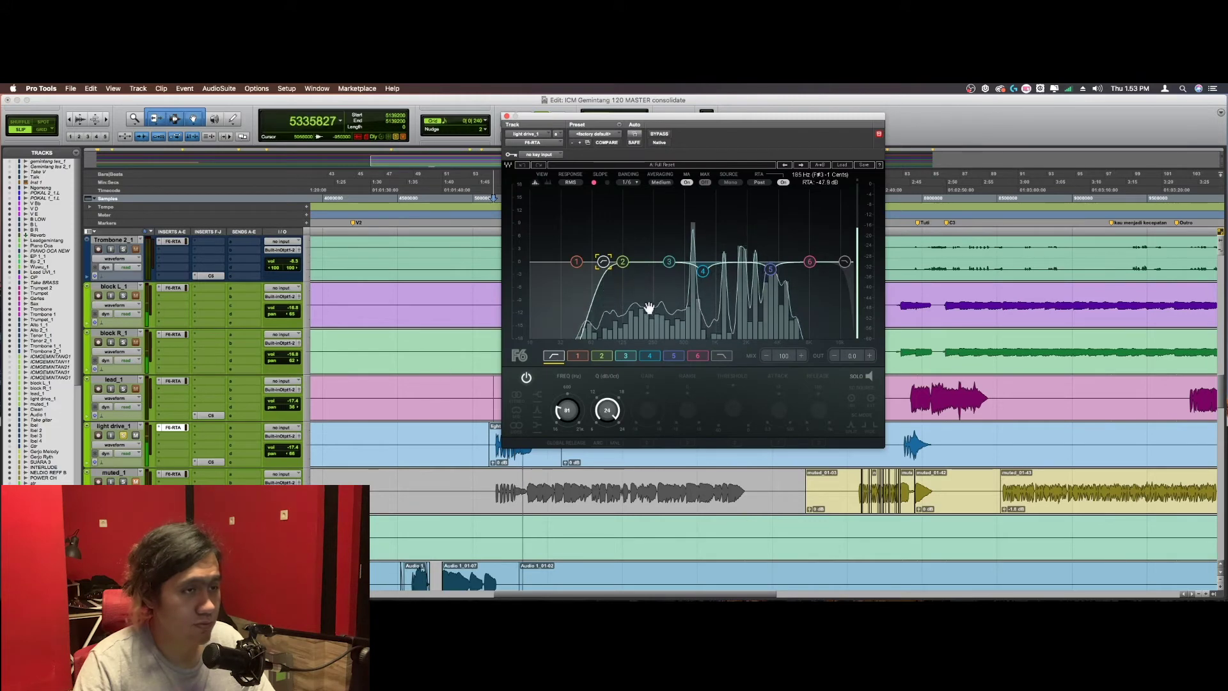
{"action": "left_click", "coordinate": [178, 428]}
{"action": "key", "text": "space"}
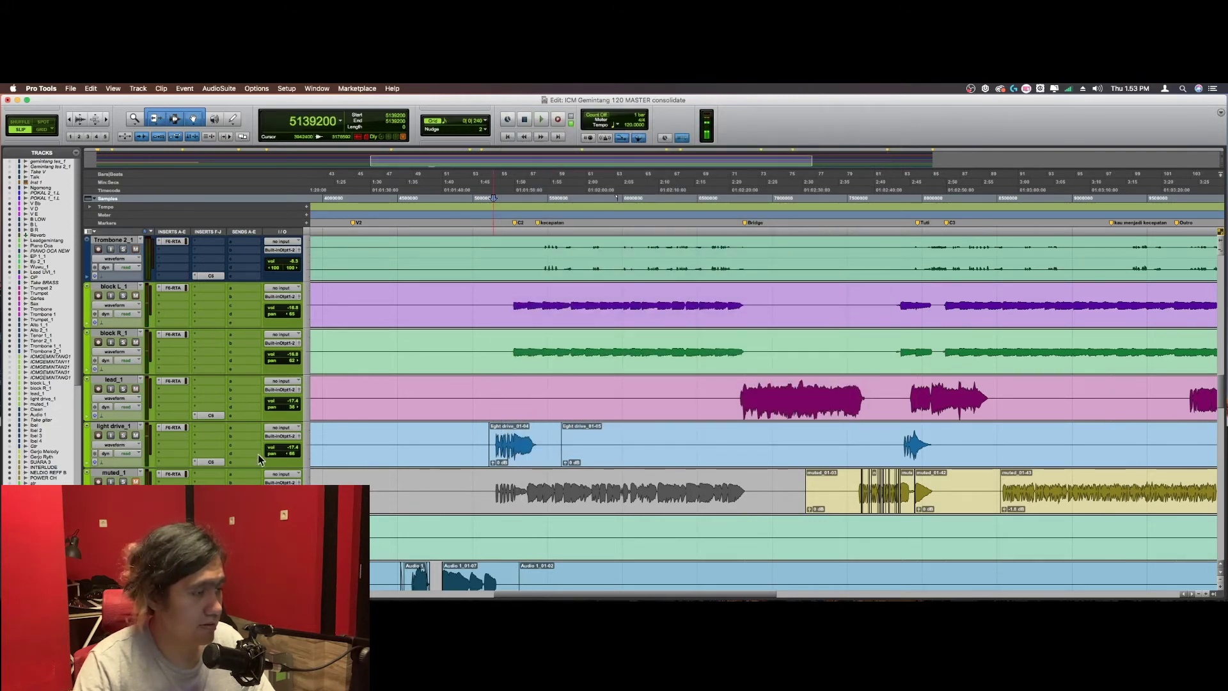
Step: Solo the muted_1 track and play its long part after the C3 marker
{"action": "key", "text": "super+bracketleft"}
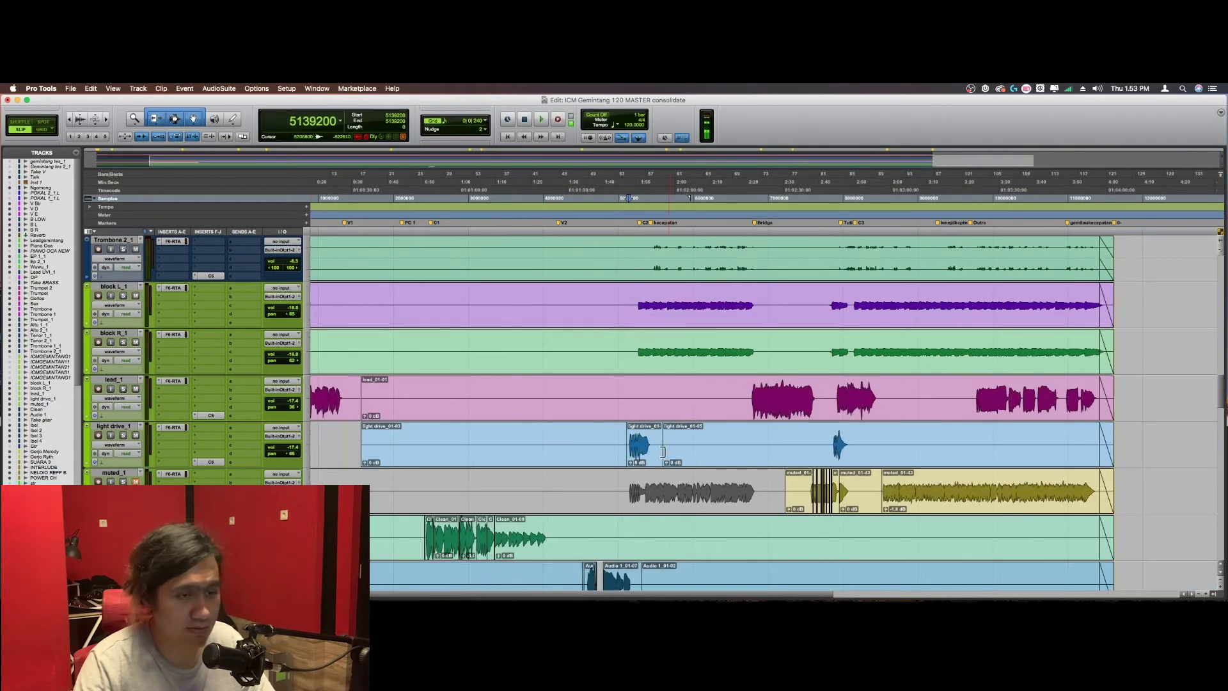
{"action": "left_click", "coordinate": [804, 439]}
{"action": "key", "text": "super+bracketright"}
{"action": "key", "text": "super+bracketright"}
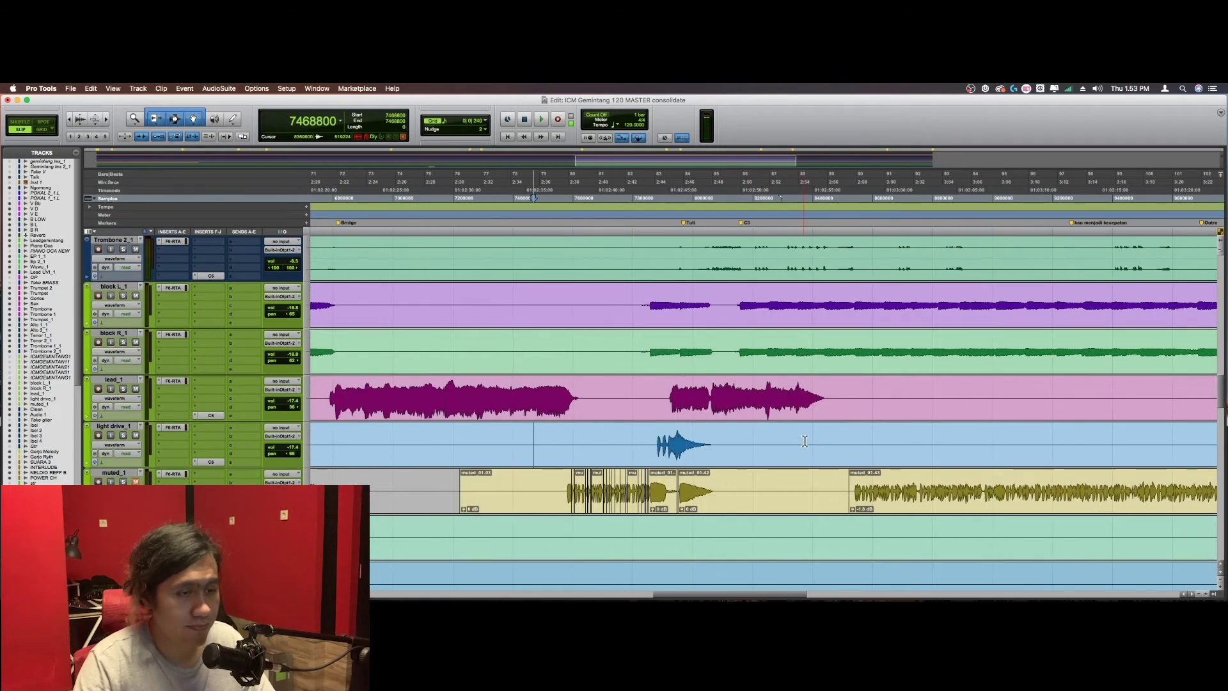
{"action": "key", "text": "super+bracketleft"}
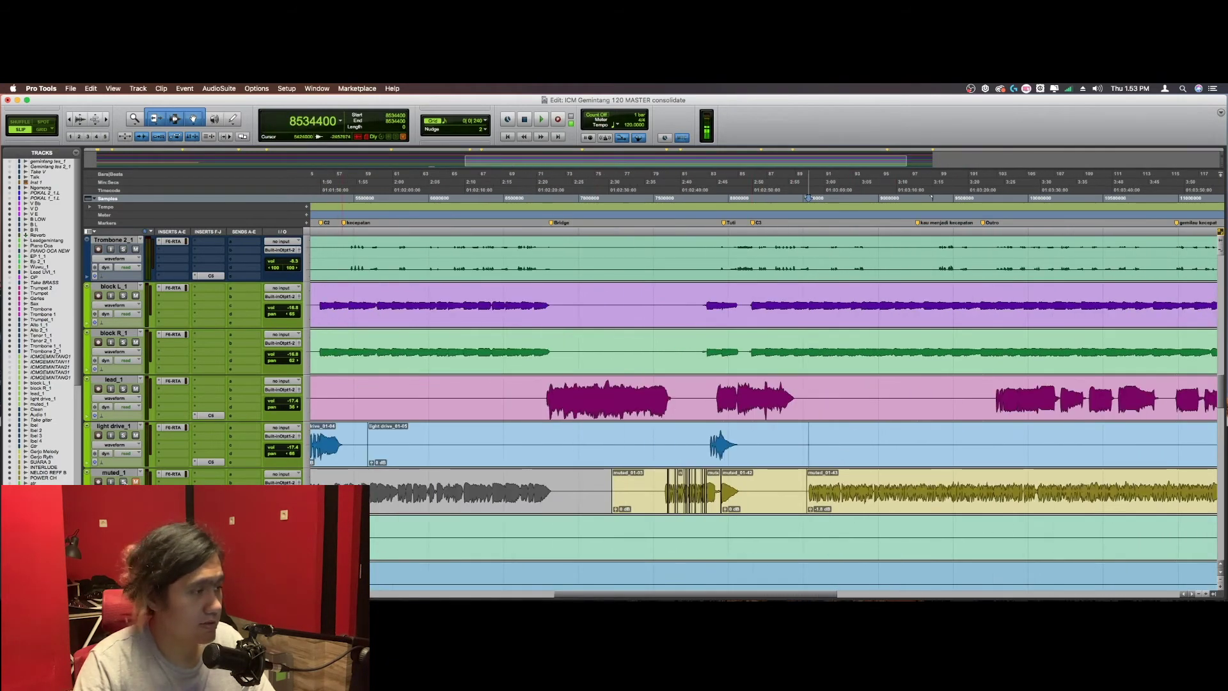
{"action": "key", "text": "space"}
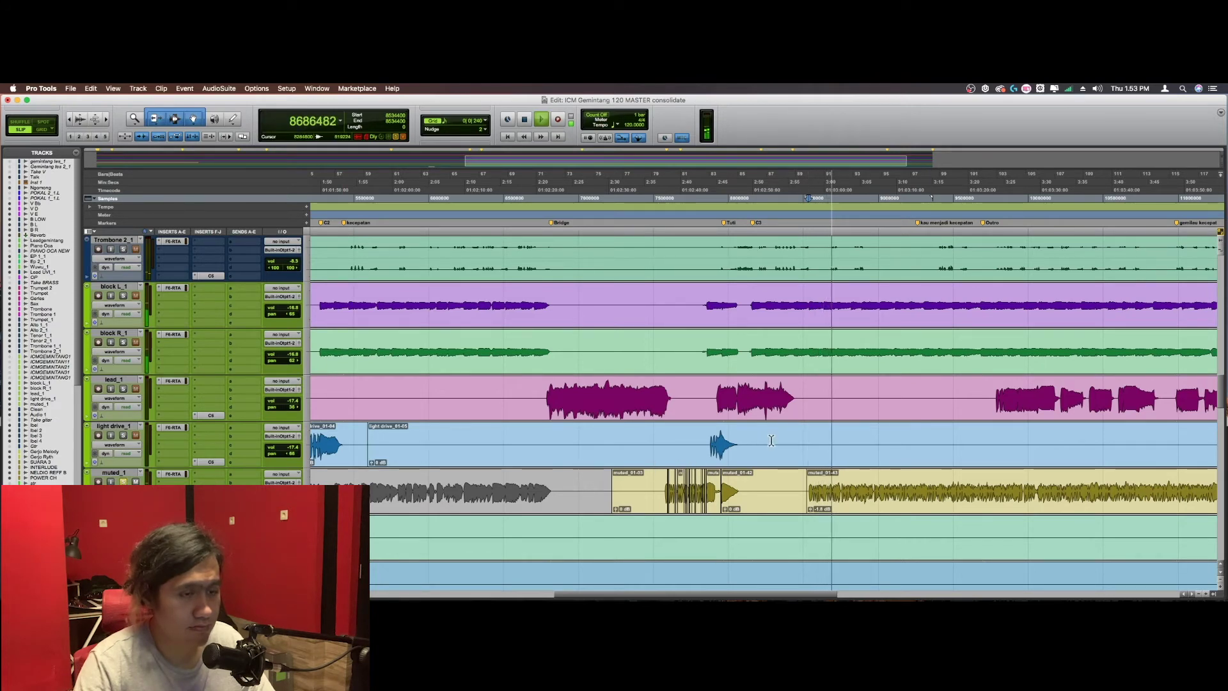
{"action": "scroll", "coordinate": [768, 444], "scroll_direction": "right", "scroll_amount": 5}
{"action": "scroll", "coordinate": [771, 442], "scroll_direction": "right", "scroll_amount": 2}
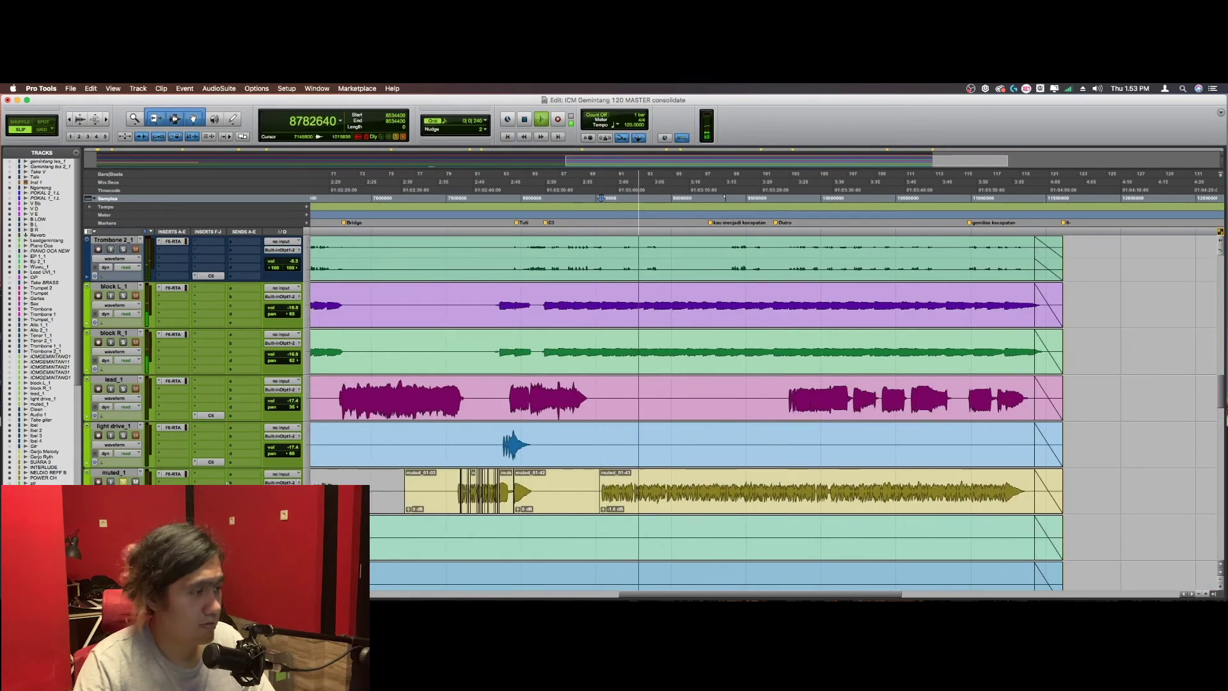
Step: Examine the low cut in the muted_1 track's F6 equalizer, close it, and replay the passage after the C3 marker
{"action": "left_click", "coordinate": [174, 475]}
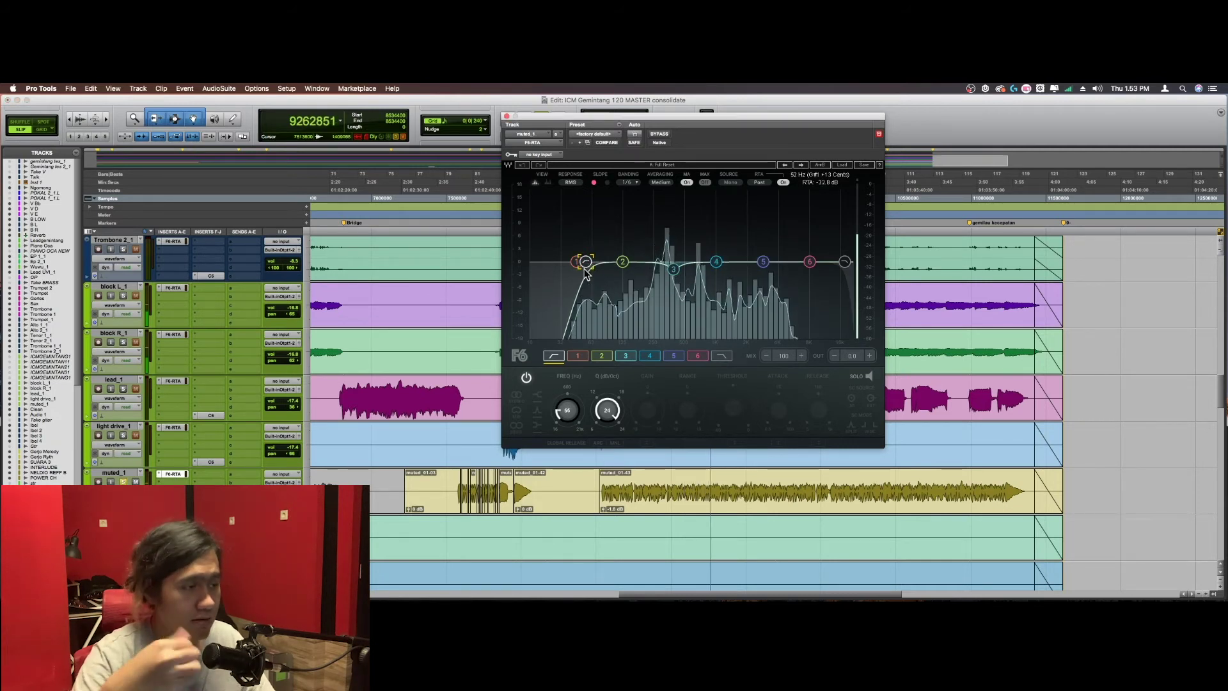
{"action": "left_click", "coordinate": [167, 476]}
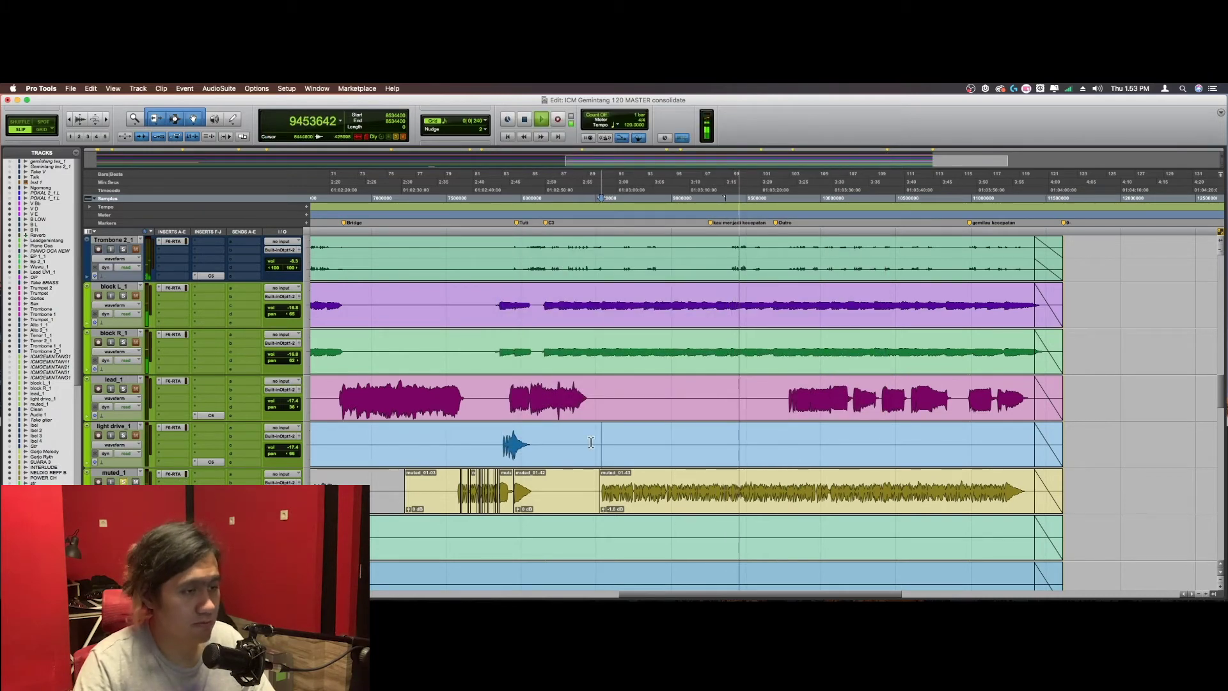
{"action": "key", "text": "space"}
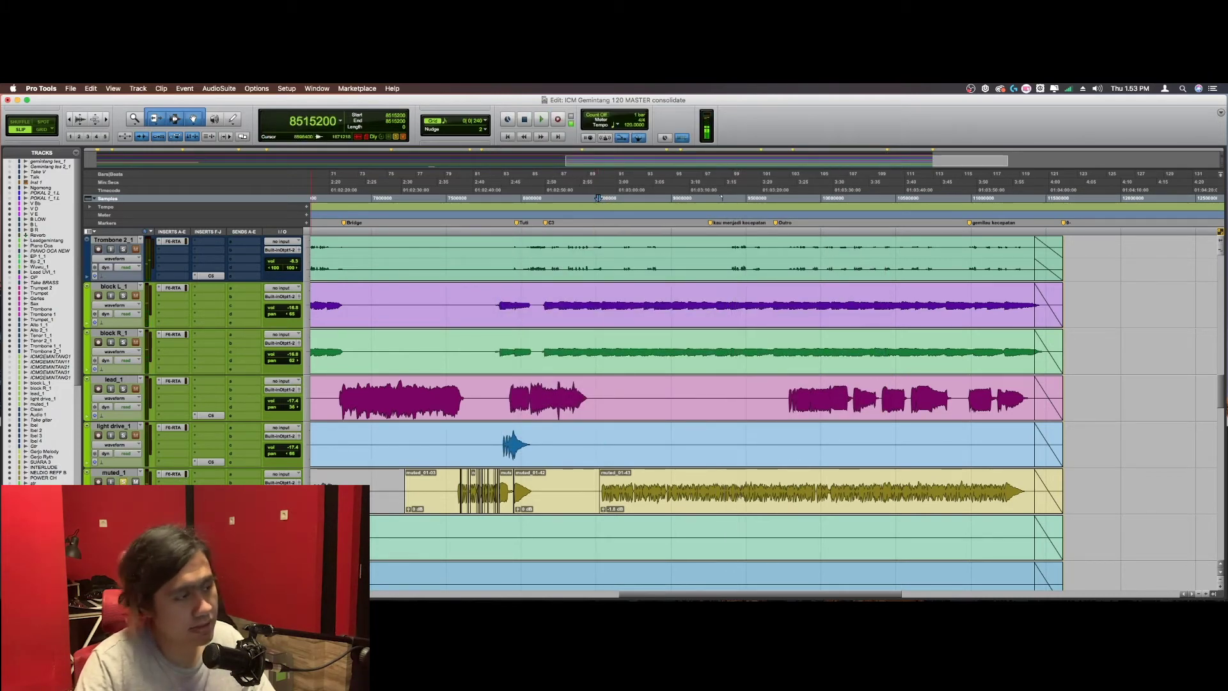
{"action": "key", "text": "space"}
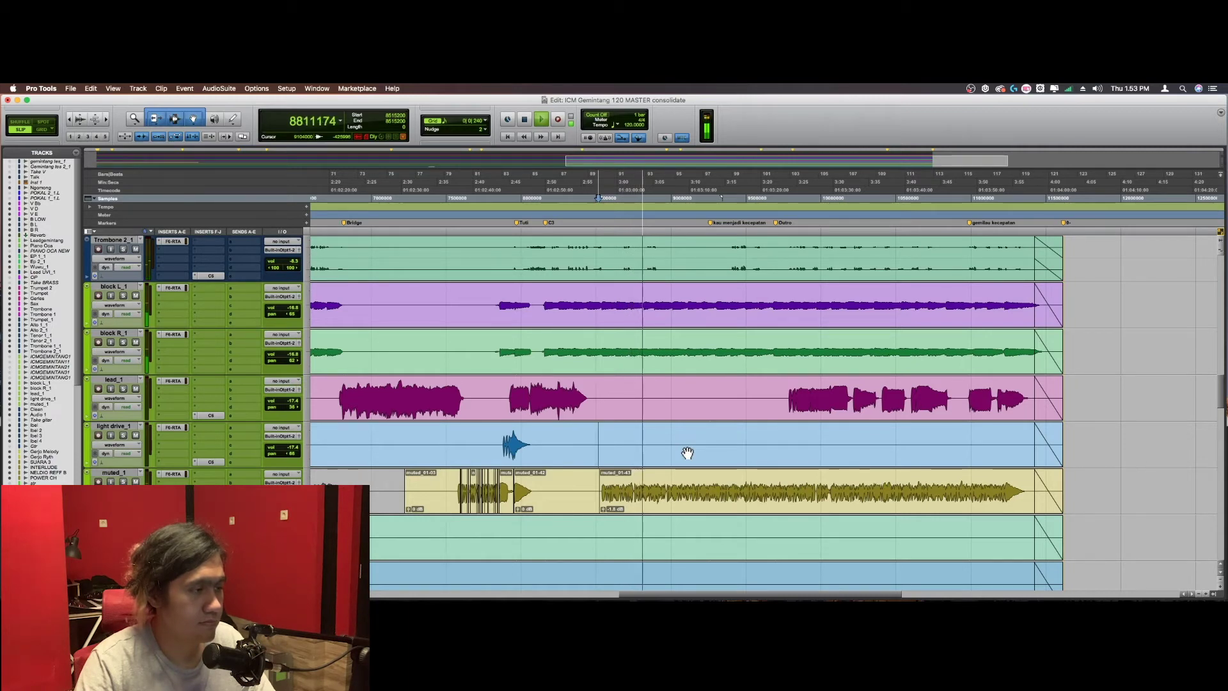
{"action": "key", "text": "space"}
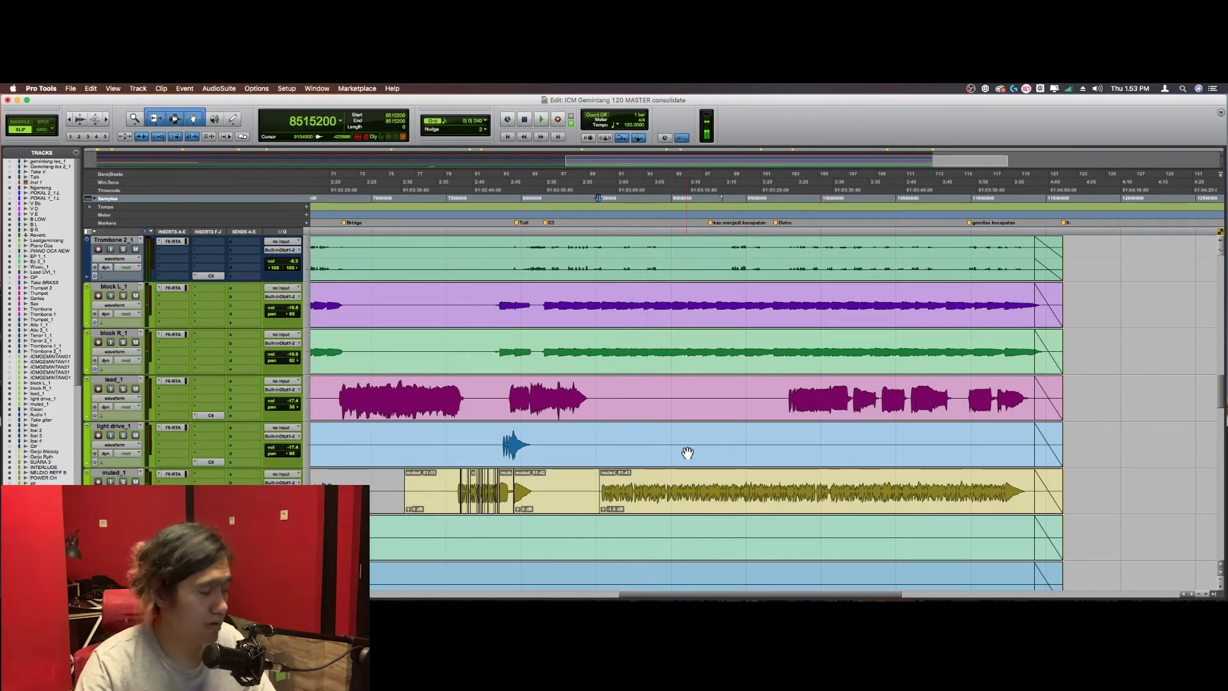
Step: Unmute the Wuwu_1 track and play its part before the V2 marker, comparing it soloed and within the mix
{"action": "scroll", "coordinate": [676, 454], "scroll_direction": "up", "scroll_amount": 10}
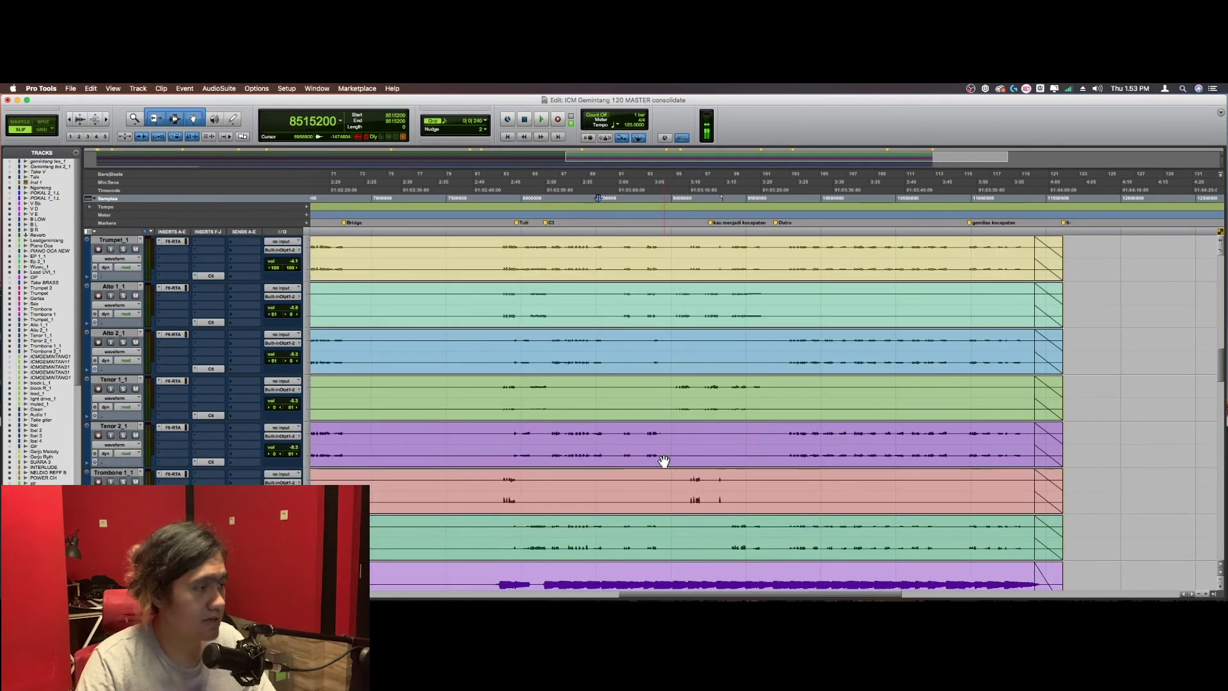
{"action": "scroll", "coordinate": [661, 460], "scroll_direction": "down", "scroll_amount": 12}
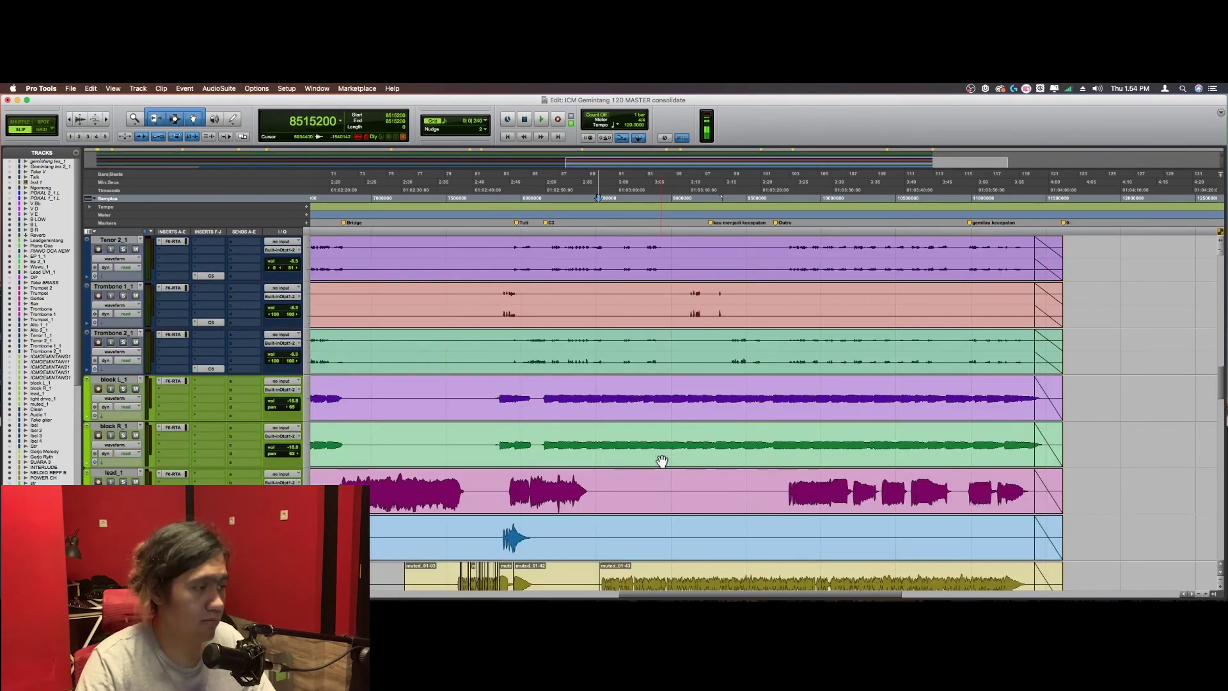
{"action": "scroll", "coordinate": [662, 461], "scroll_direction": "up", "scroll_amount": 15}
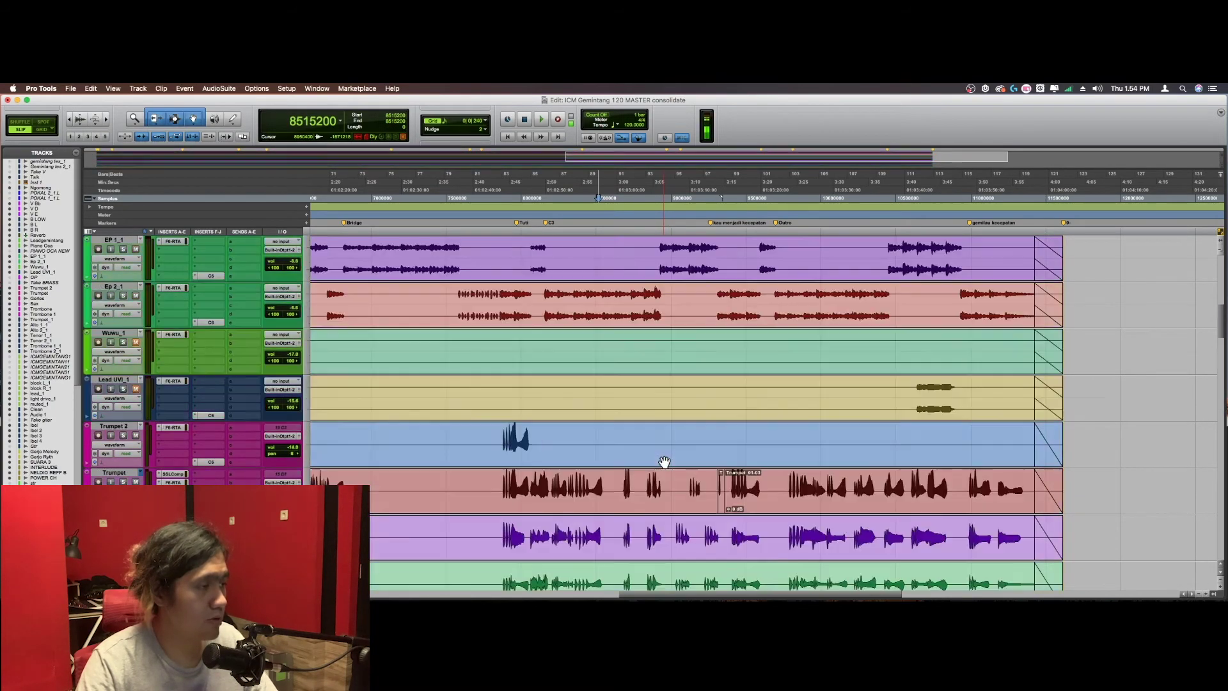
{"action": "scroll", "coordinate": [664, 462], "scroll_direction": "down", "scroll_amount": 1}
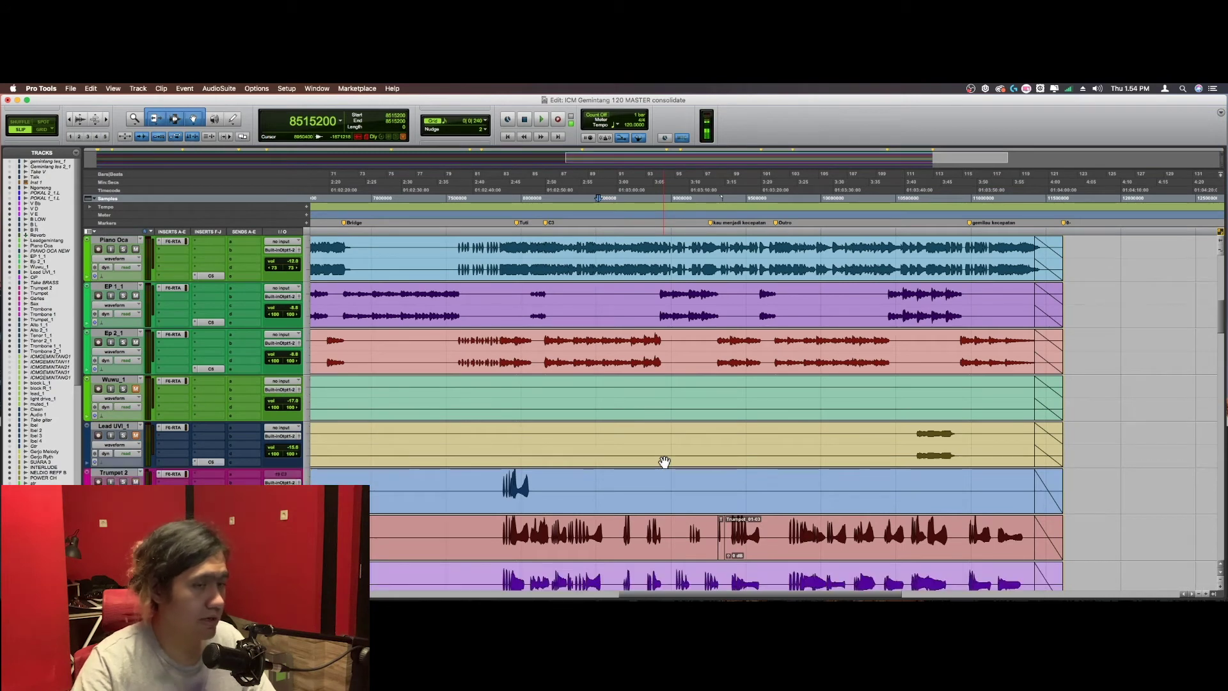
{"action": "scroll", "coordinate": [665, 462], "scroll_direction": "down", "scroll_amount": 2}
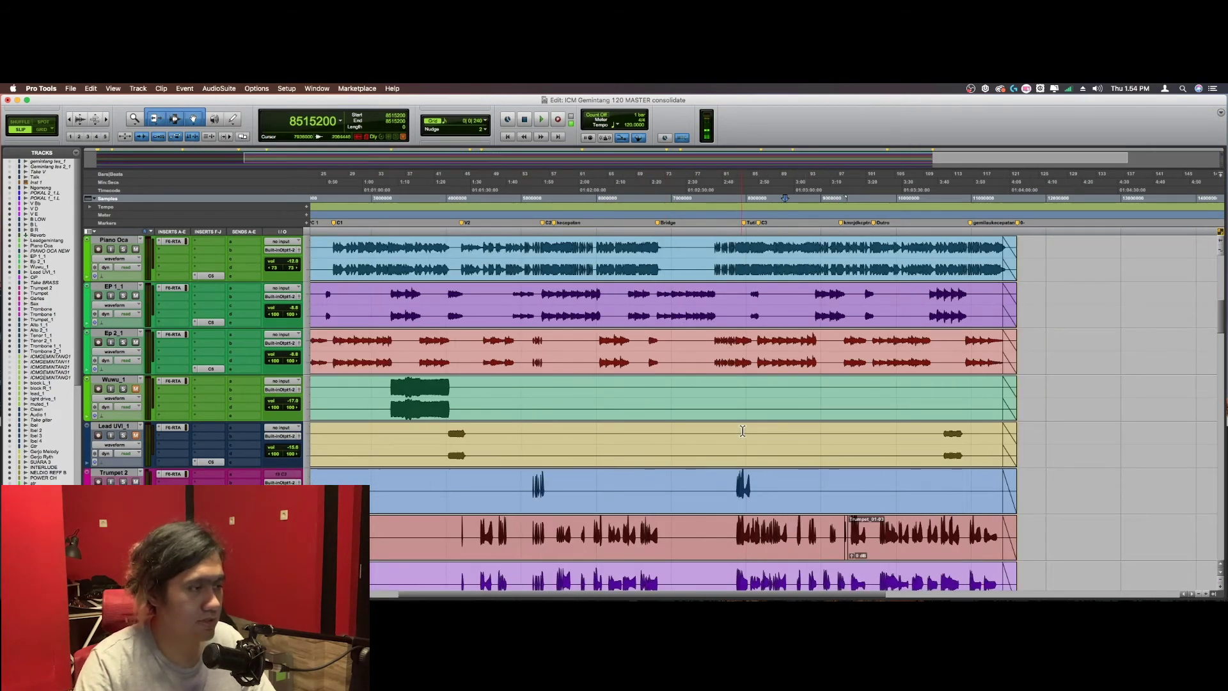
{"action": "scroll", "coordinate": [742, 431], "scroll_direction": "left", "scroll_amount": 3}
{"action": "scroll", "coordinate": [612, 432], "scroll_direction": "up", "scroll_amount": 2}
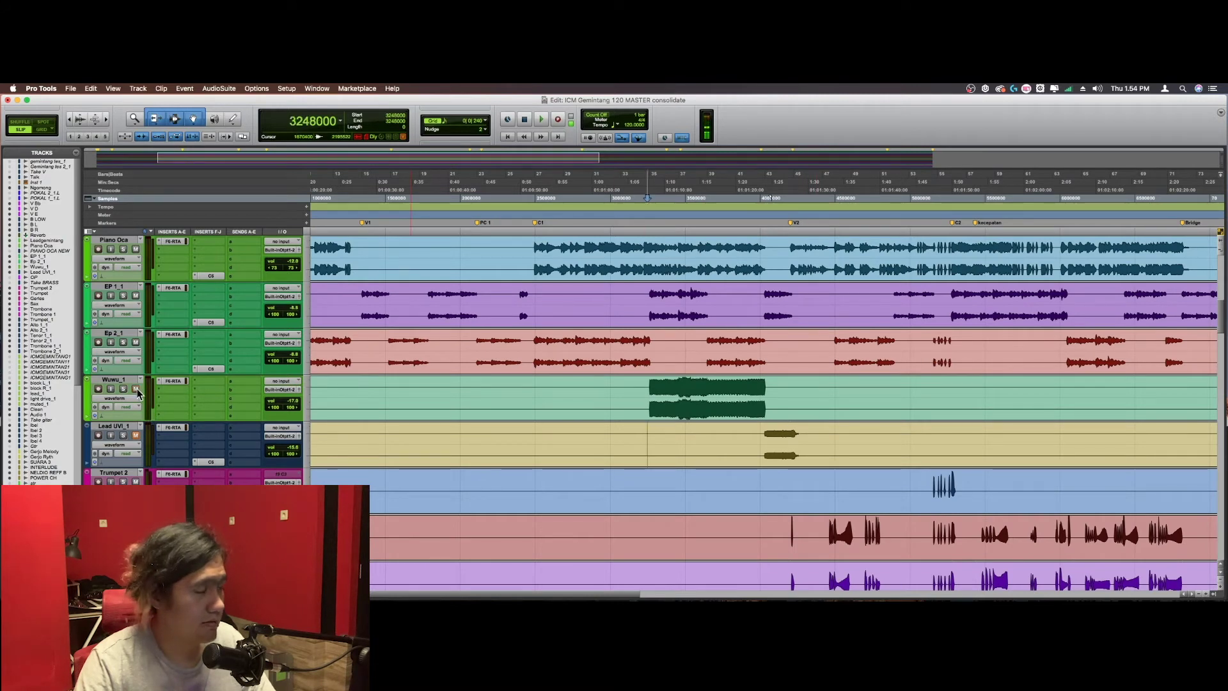
{"action": "key", "text": "space"}
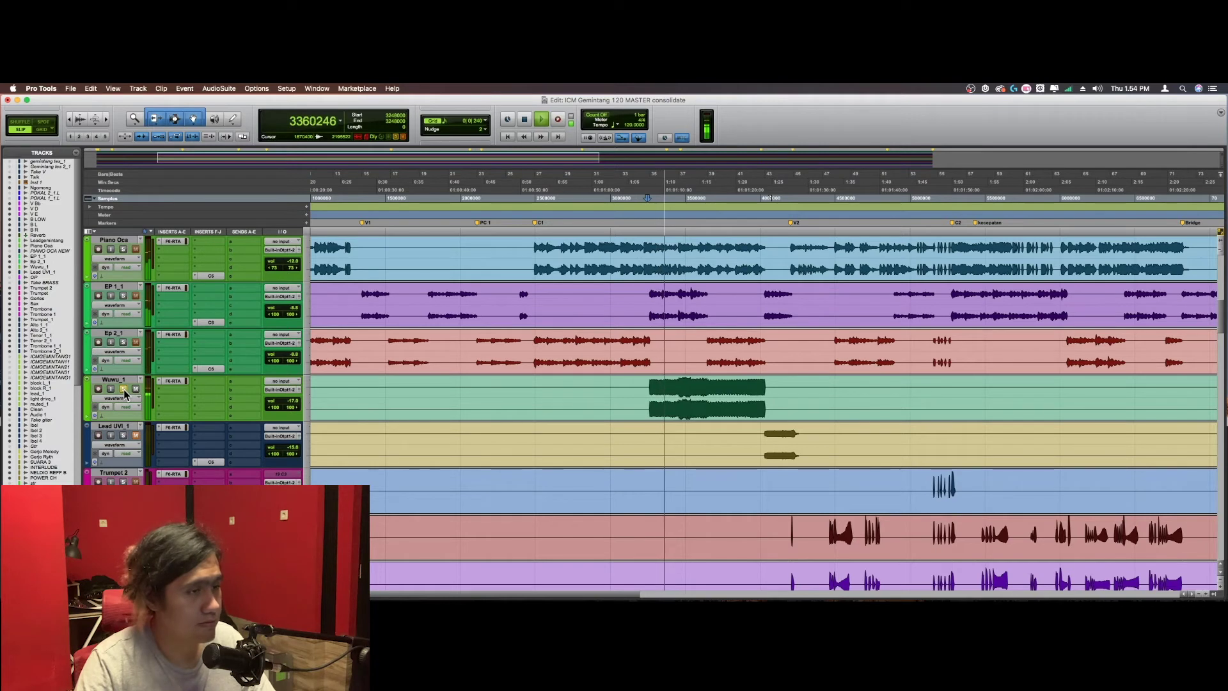
{"action": "left_click", "coordinate": [124, 389]}
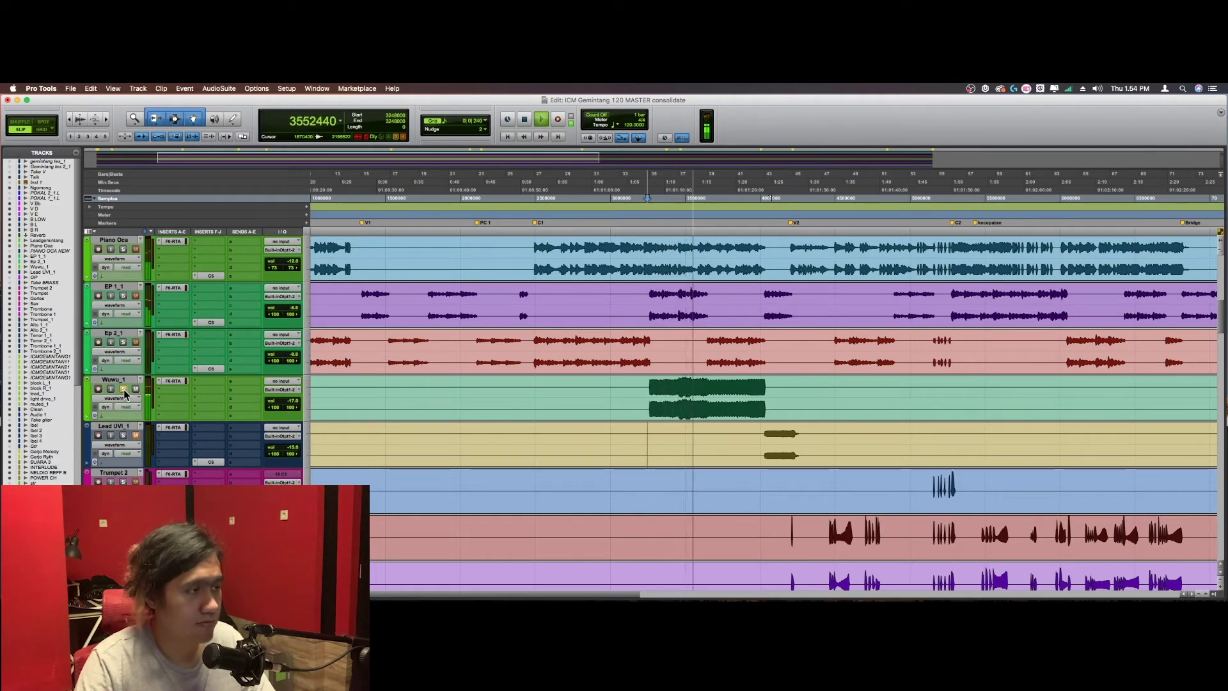
{"action": "left_click", "coordinate": [123, 388]}
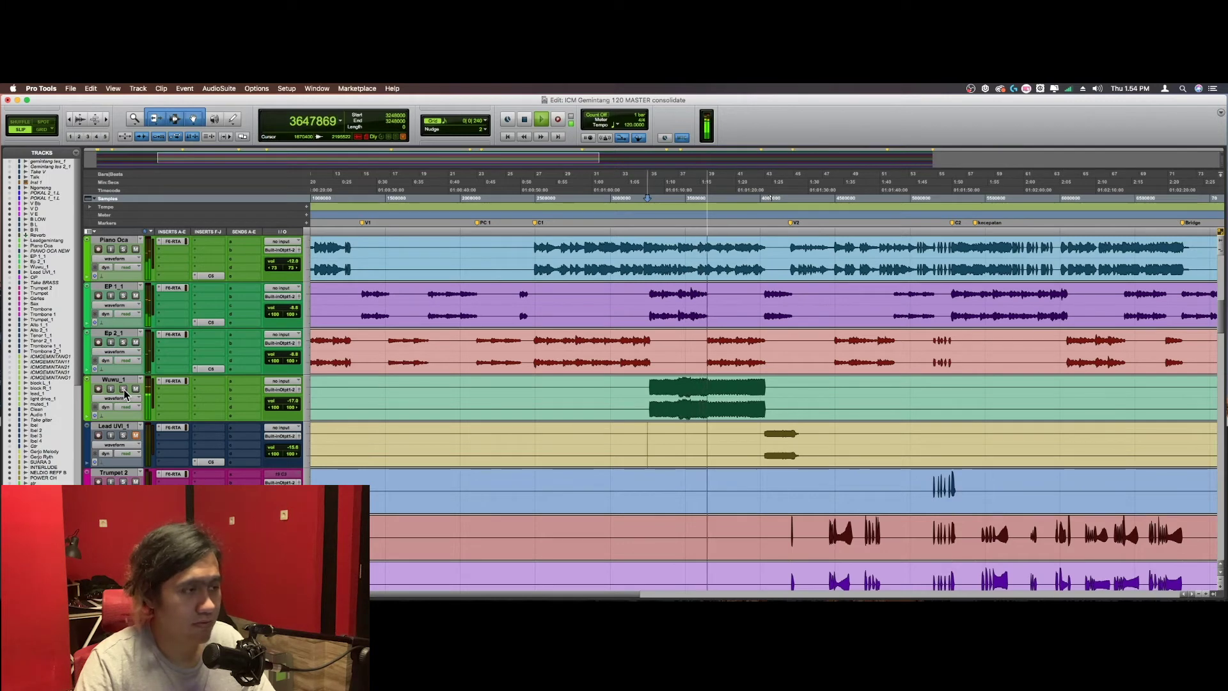
Step: Replay the soloed Wuwu_1 part from its start, between the C1 and V2 markers
{"action": "scroll", "coordinate": [758, 381], "scroll_direction": "up", "scroll_amount": 1}
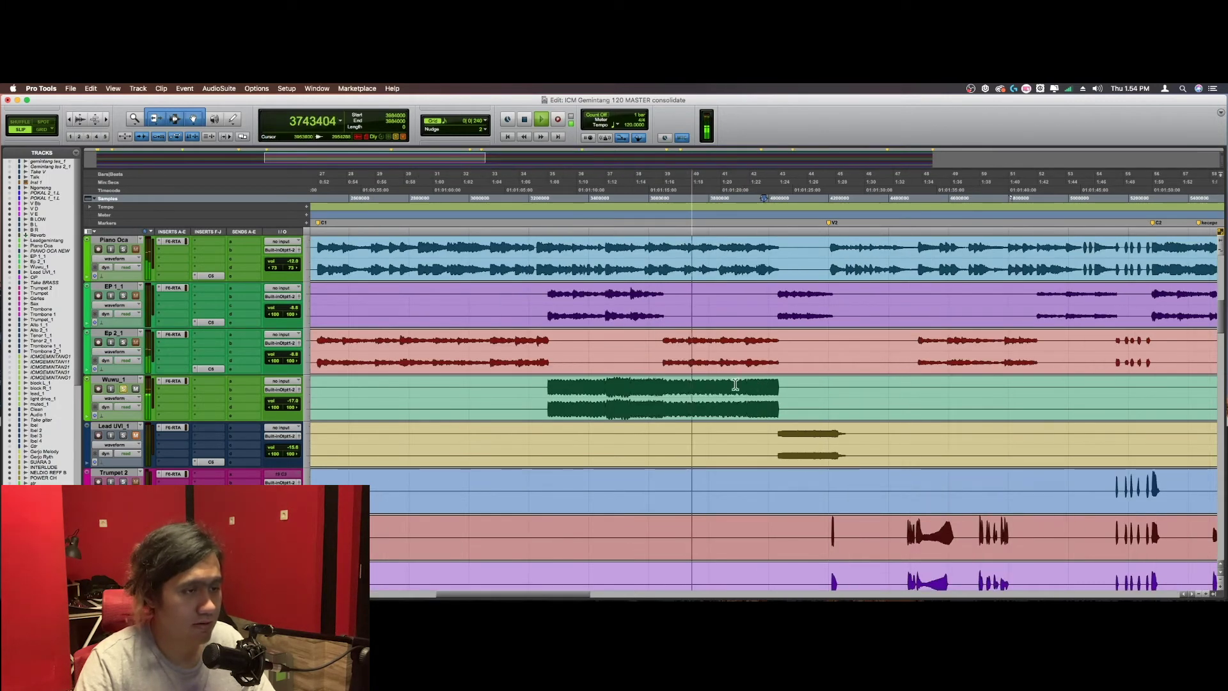
{"action": "key", "text": "space"}
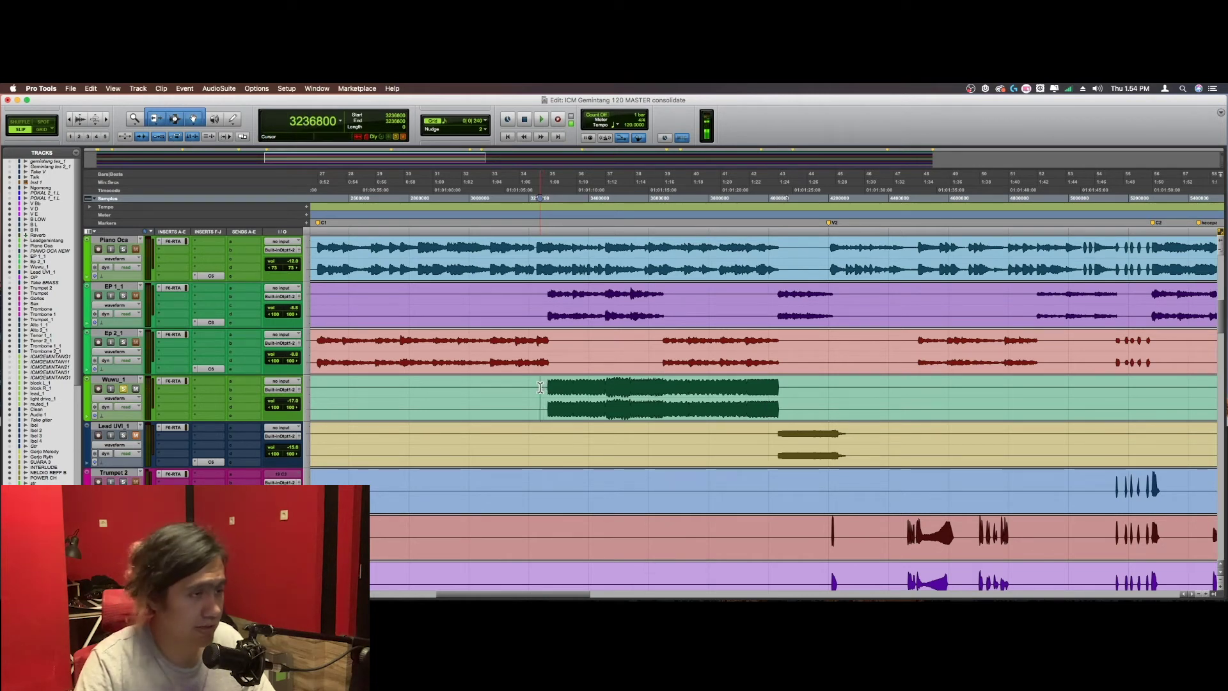
{"action": "left_click", "coordinate": [545, 388]}
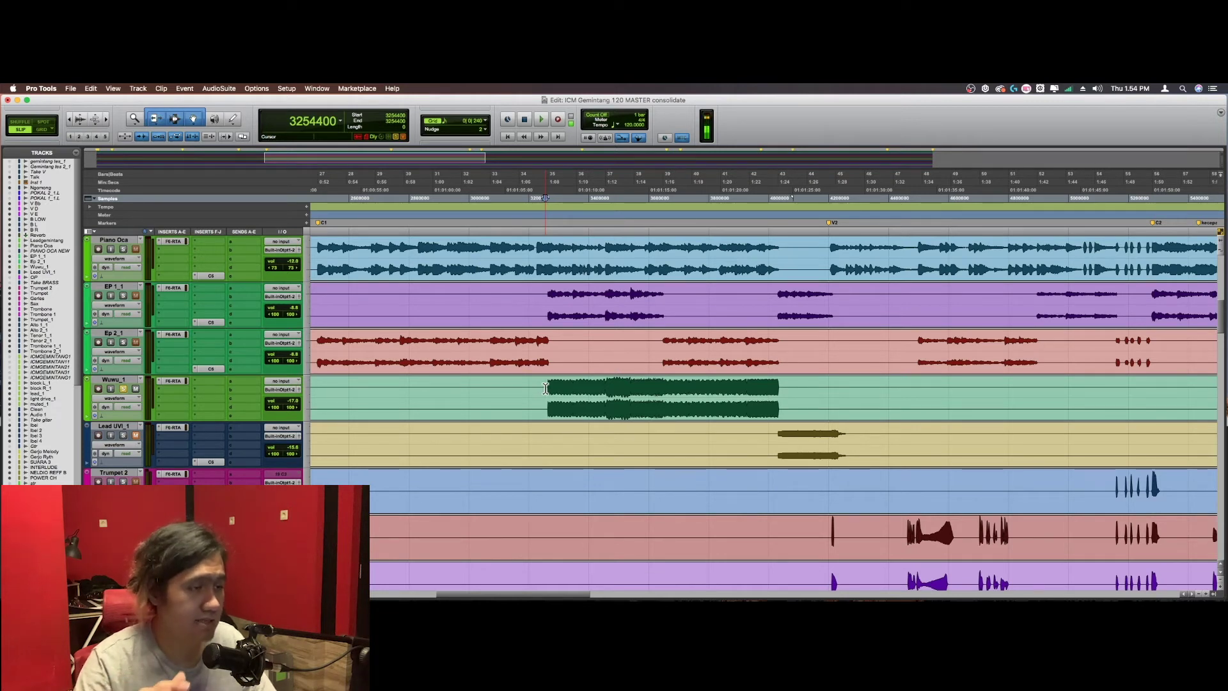
{"action": "key", "text": "space"}
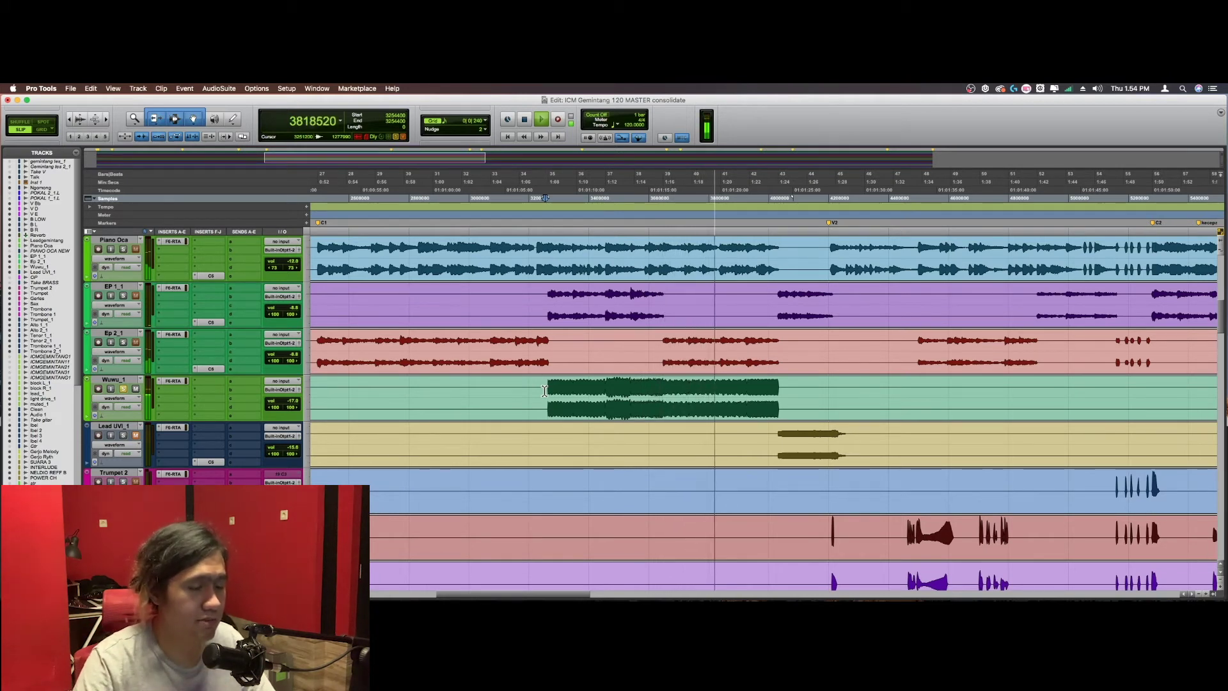
{"action": "key", "text": "space"}
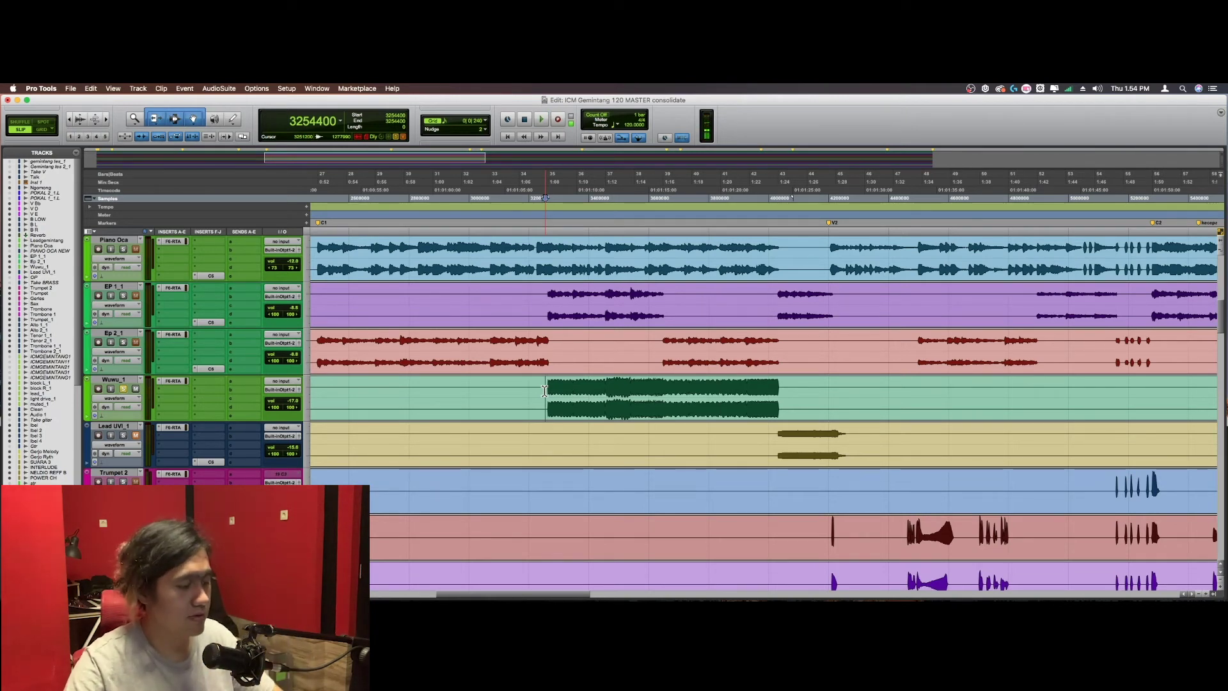
{"action": "key", "text": "space"}
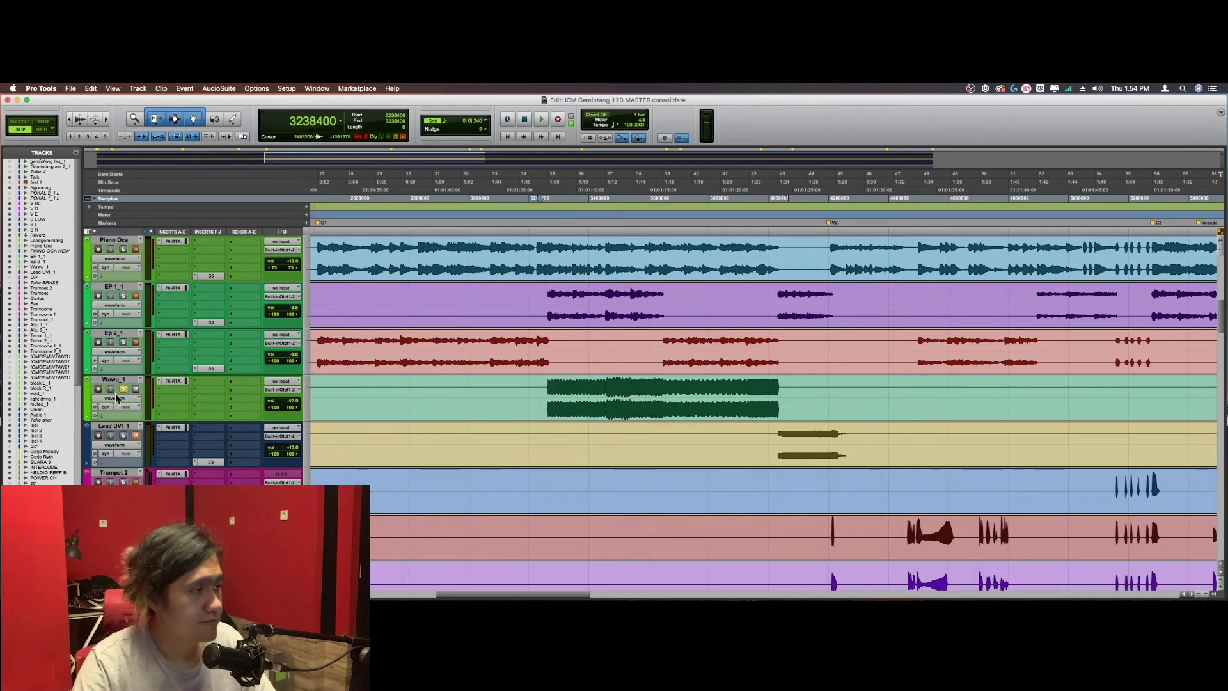
Step: Solo the Lead UVI_1 track and play its short phrase leading into the V2 marker
{"action": "scroll", "coordinate": [787, 440], "scroll_direction": "right", "scroll_amount": 5}
{"action": "left_click", "coordinate": [610, 437]}
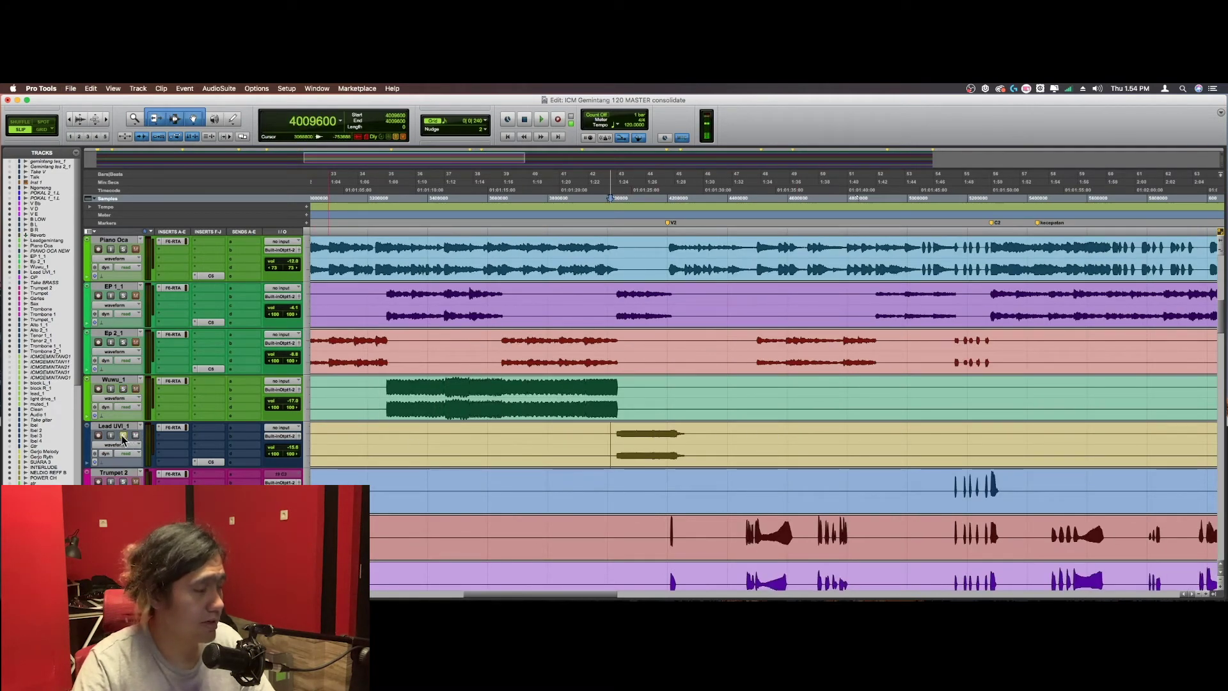
{"action": "key", "text": "space"}
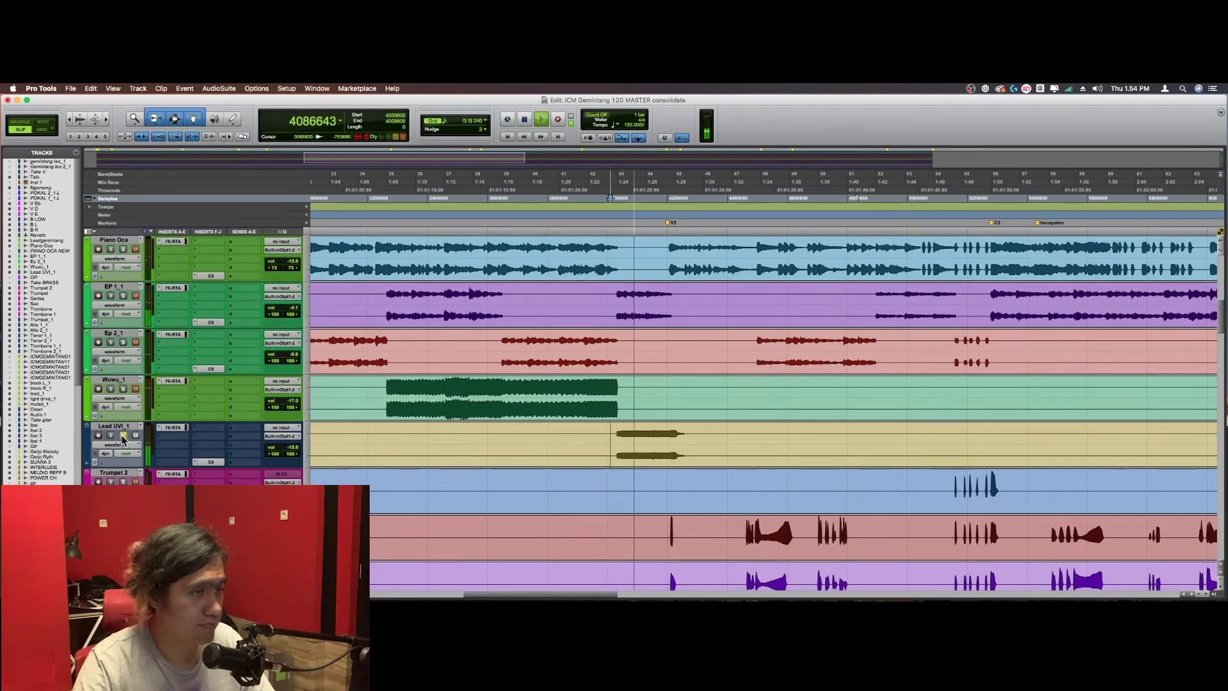
Step: Compare the phrase before the V2 marker with EP 1_1 soloed alone and together with Lead UVI_1
{"action": "left_click", "coordinate": [123, 296]}
{"action": "key", "text": "space"}
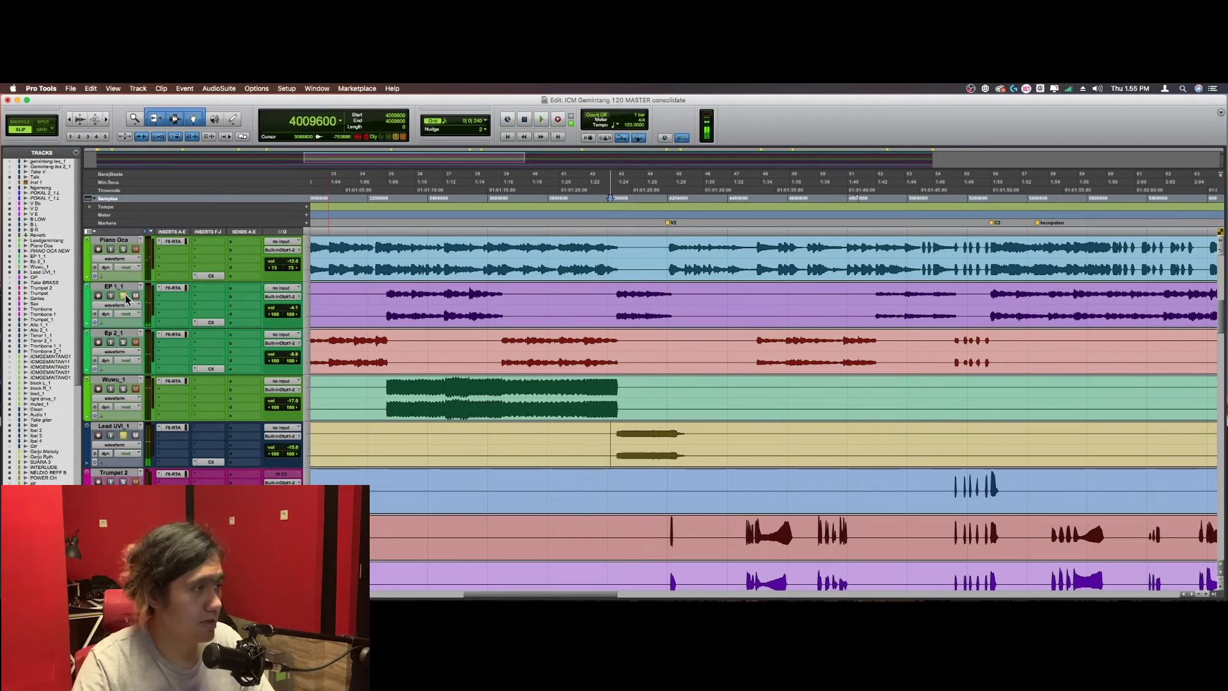
{"action": "left_click", "coordinate": [614, 298]}
{"action": "key", "text": "space"}
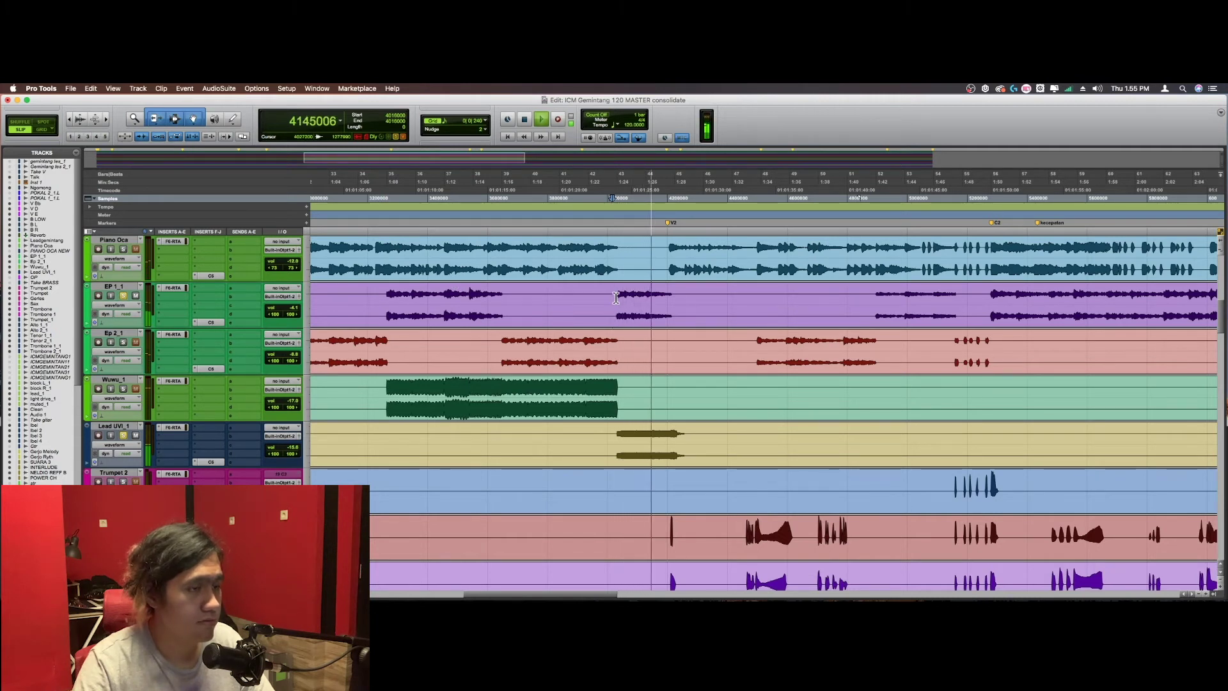
{"action": "key", "text": "space"}
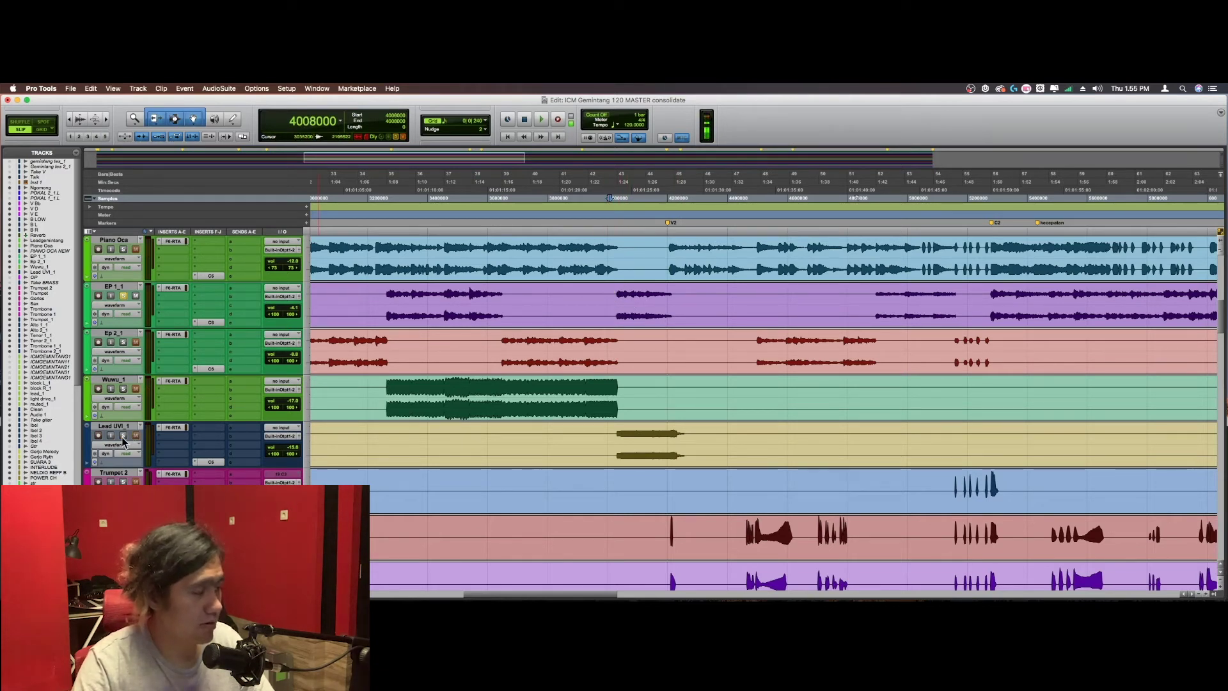
{"action": "key", "text": "space"}
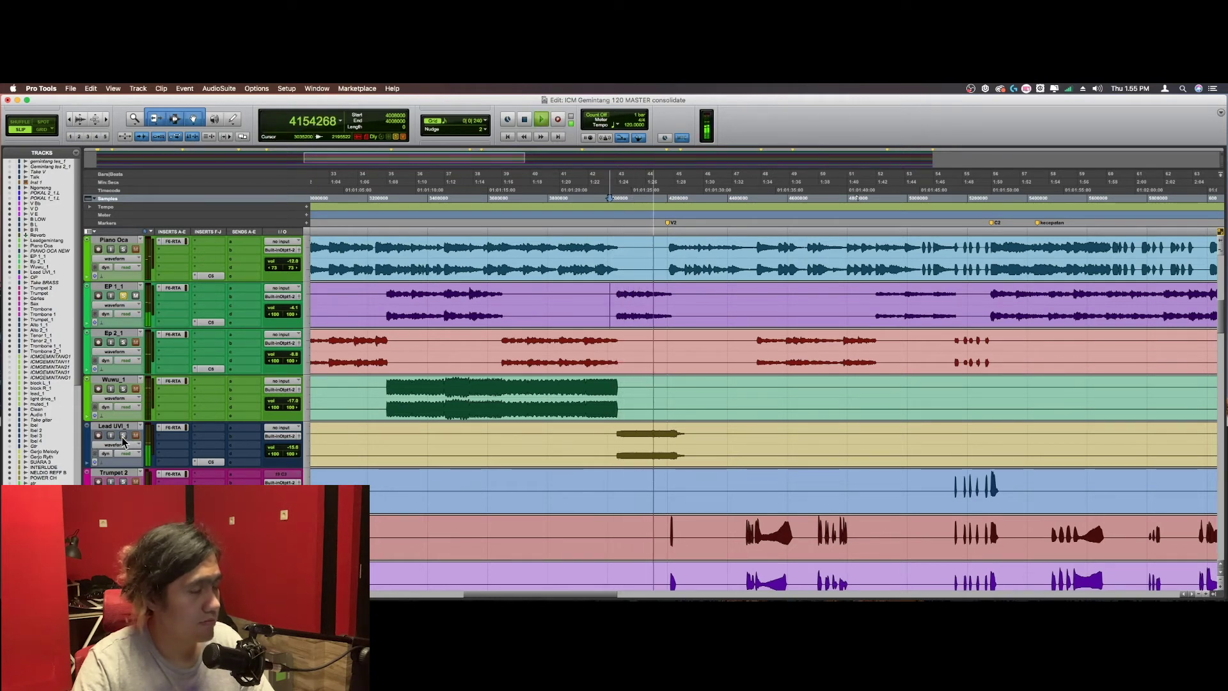
{"action": "key", "text": "space"}
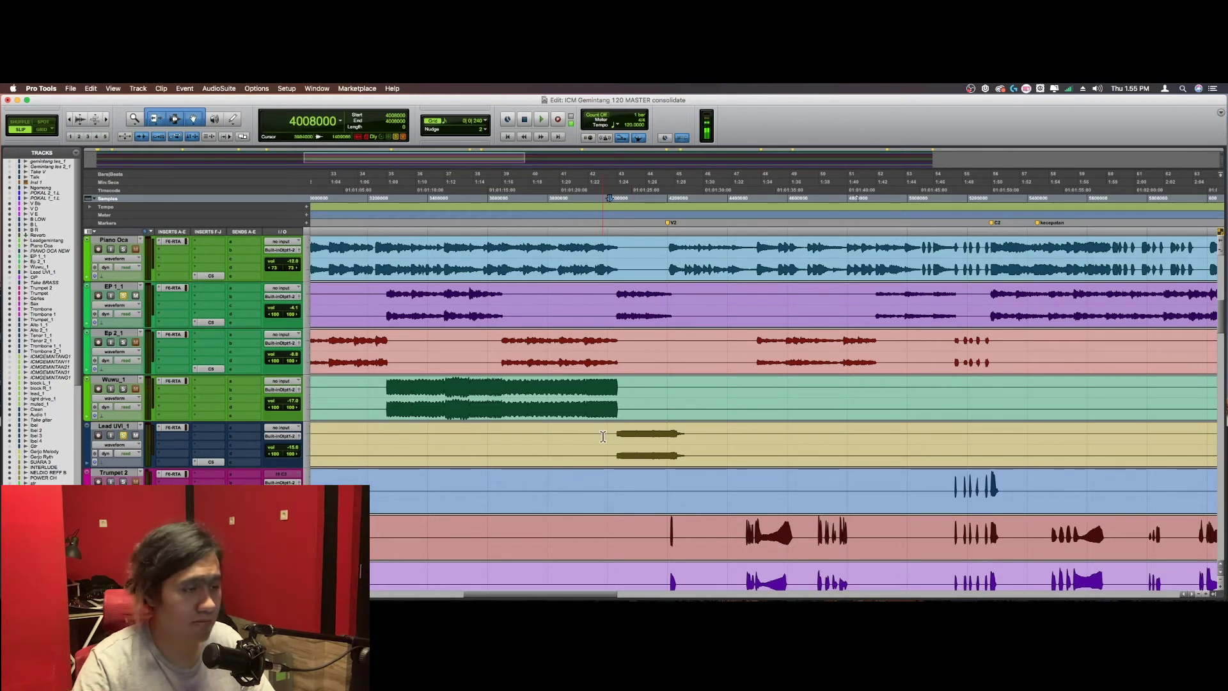
{"action": "key", "text": "space"}
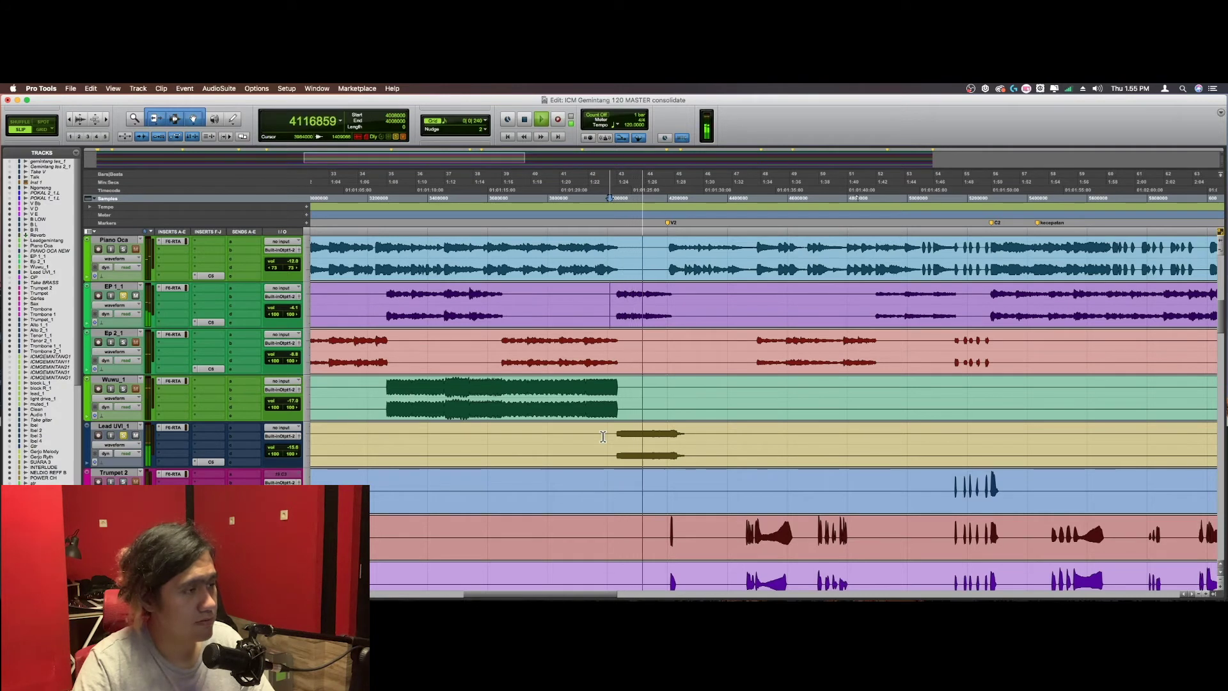
{"action": "key", "text": "space"}
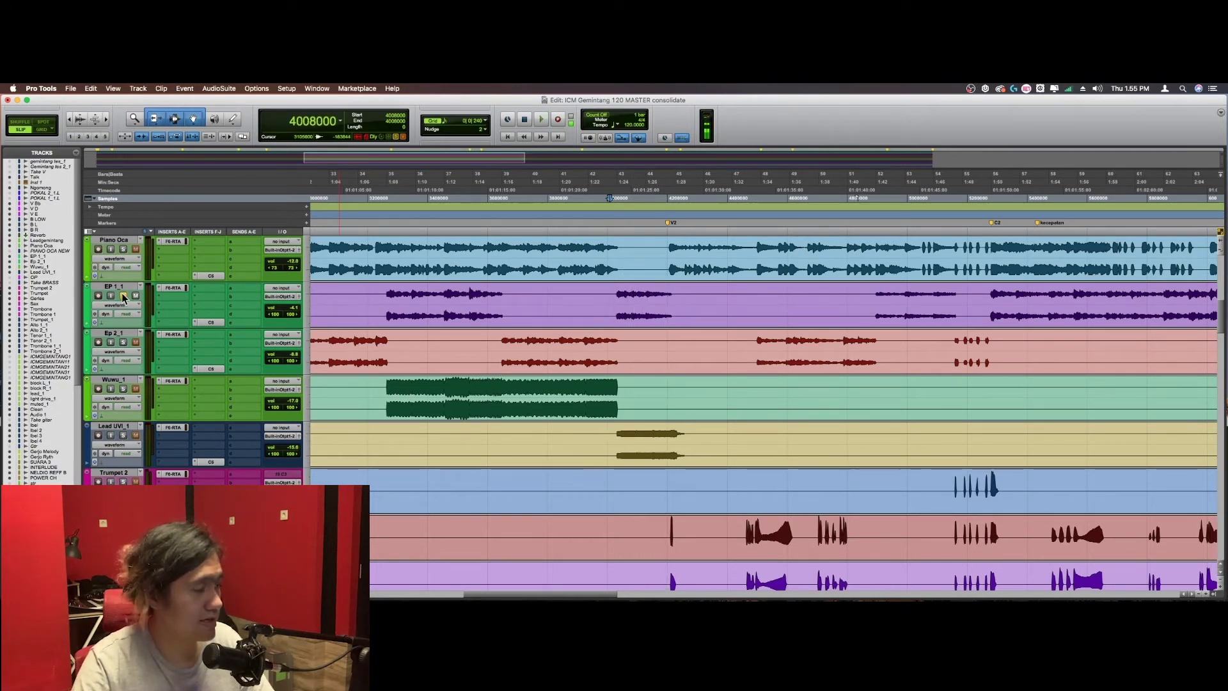
Step: Locate the Leadgemintang track's first phrase near the C3 marker and play it within the mix
{"action": "key", "text": "alt+a"}
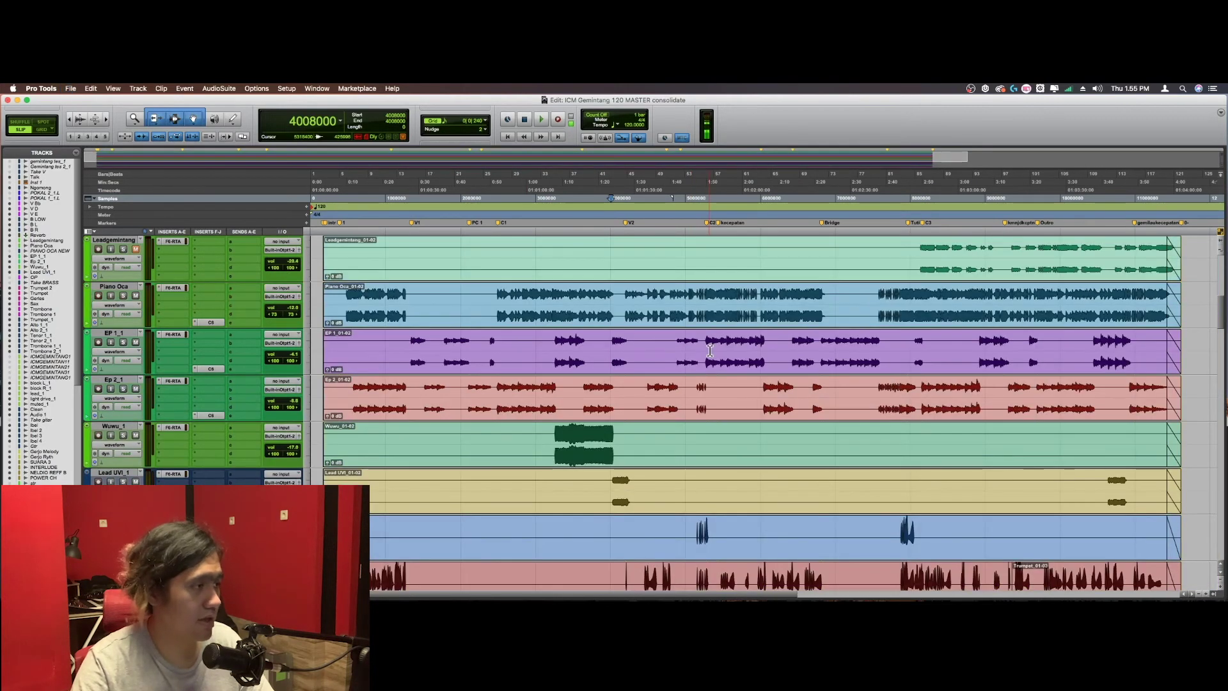
{"action": "scroll", "coordinate": [710, 351], "scroll_direction": "up", "scroll_amount": 5}
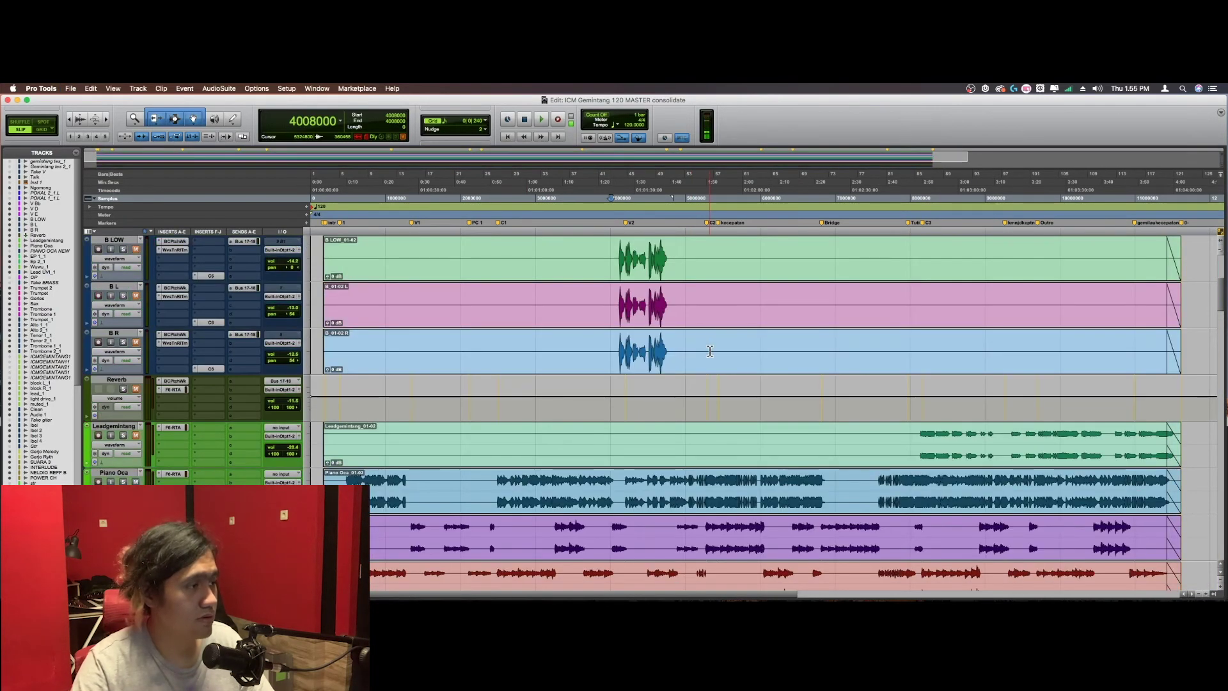
{"action": "scroll", "coordinate": [716, 350], "scroll_direction": "down", "scroll_amount": 2}
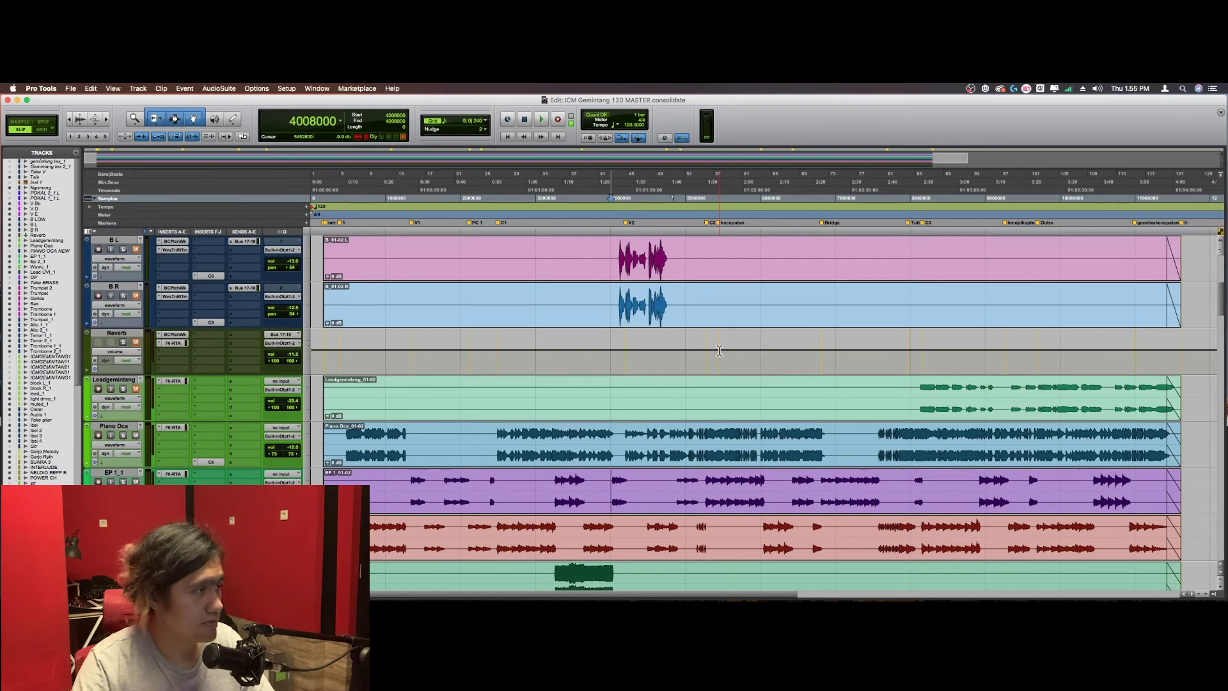
{"action": "scroll", "coordinate": [720, 350], "scroll_direction": "down", "scroll_amount": 20}
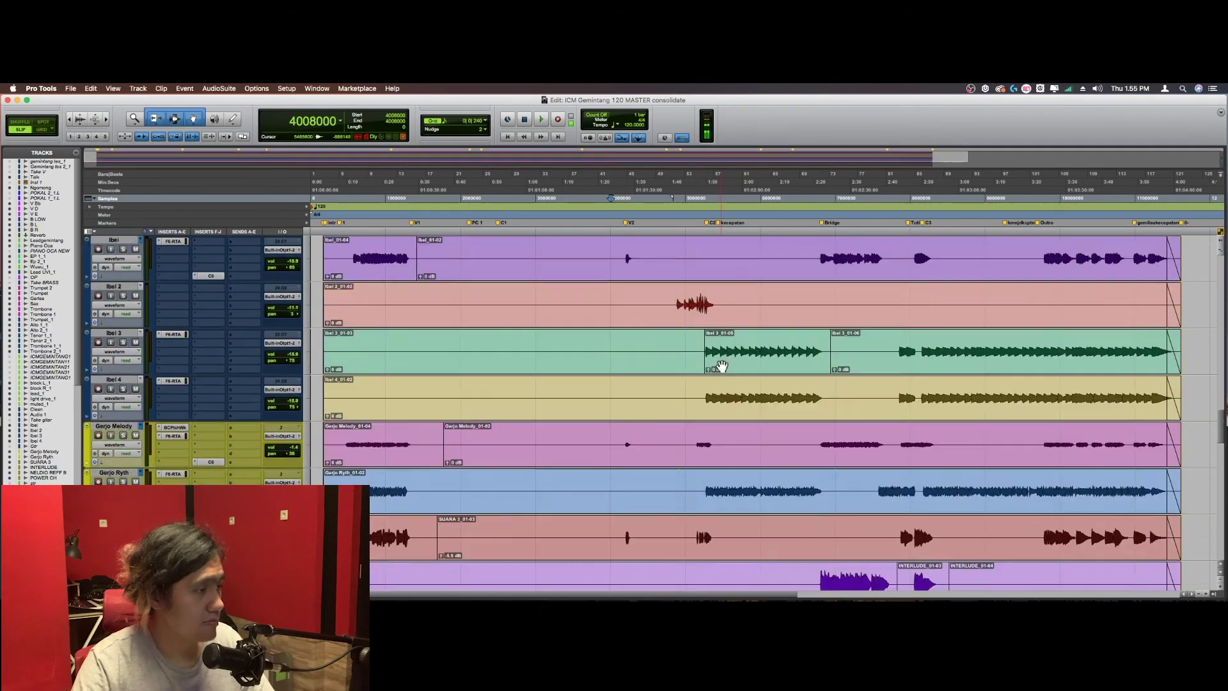
{"action": "scroll", "coordinate": [720, 366], "scroll_direction": "up", "scroll_amount": 20}
{"action": "scroll", "coordinate": [243, 344], "scroll_direction": "down", "scroll_amount": 5}
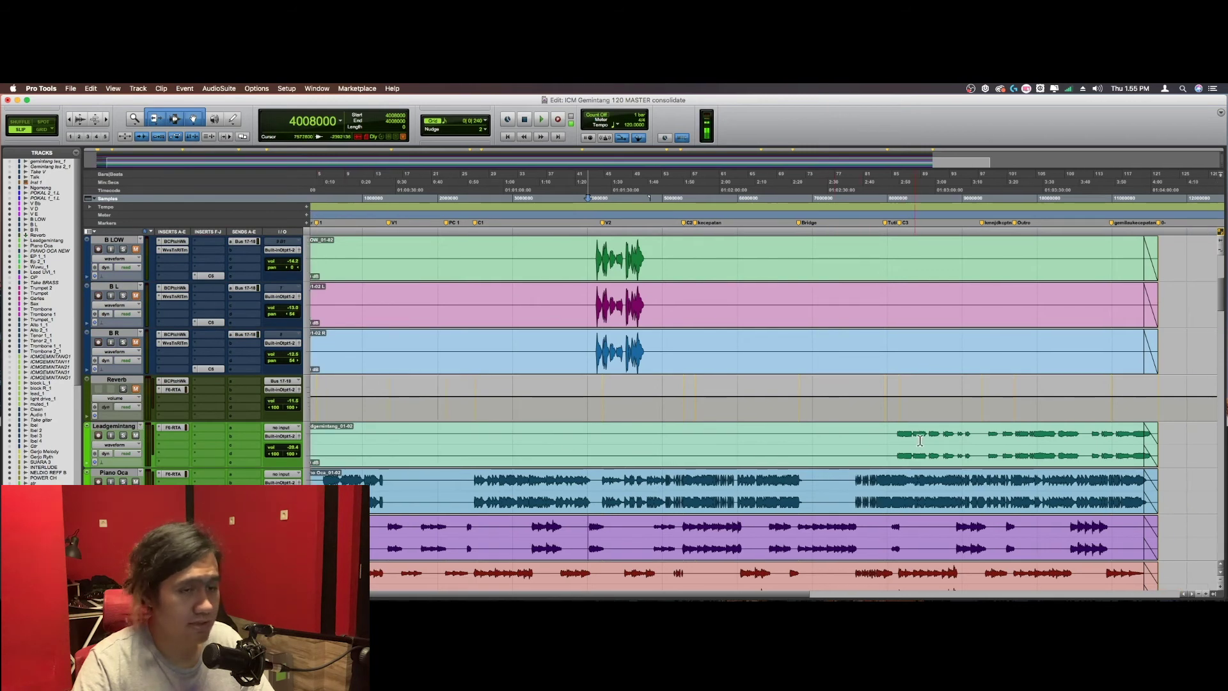
{"action": "left_click", "coordinate": [945, 441]}
{"action": "key", "text": "super+bracketright"}
{"action": "key", "text": "super+bracketright"}
{"action": "left_click", "coordinate": [672, 434]}
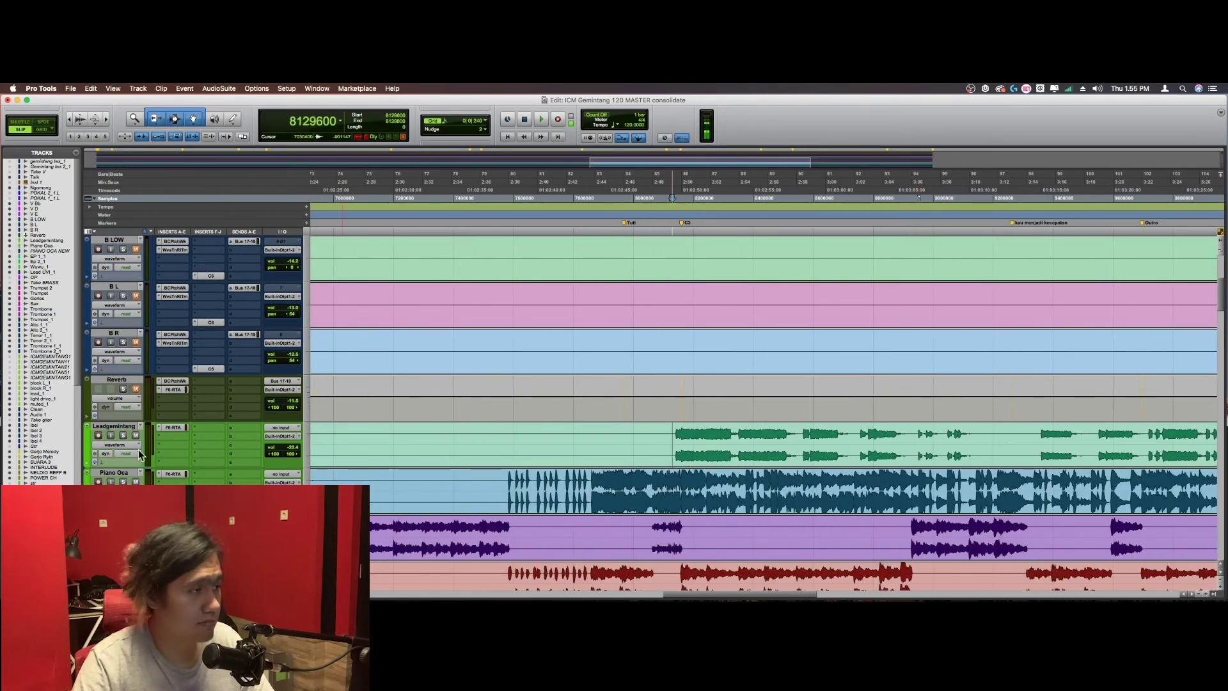
{"action": "key", "text": "space"}
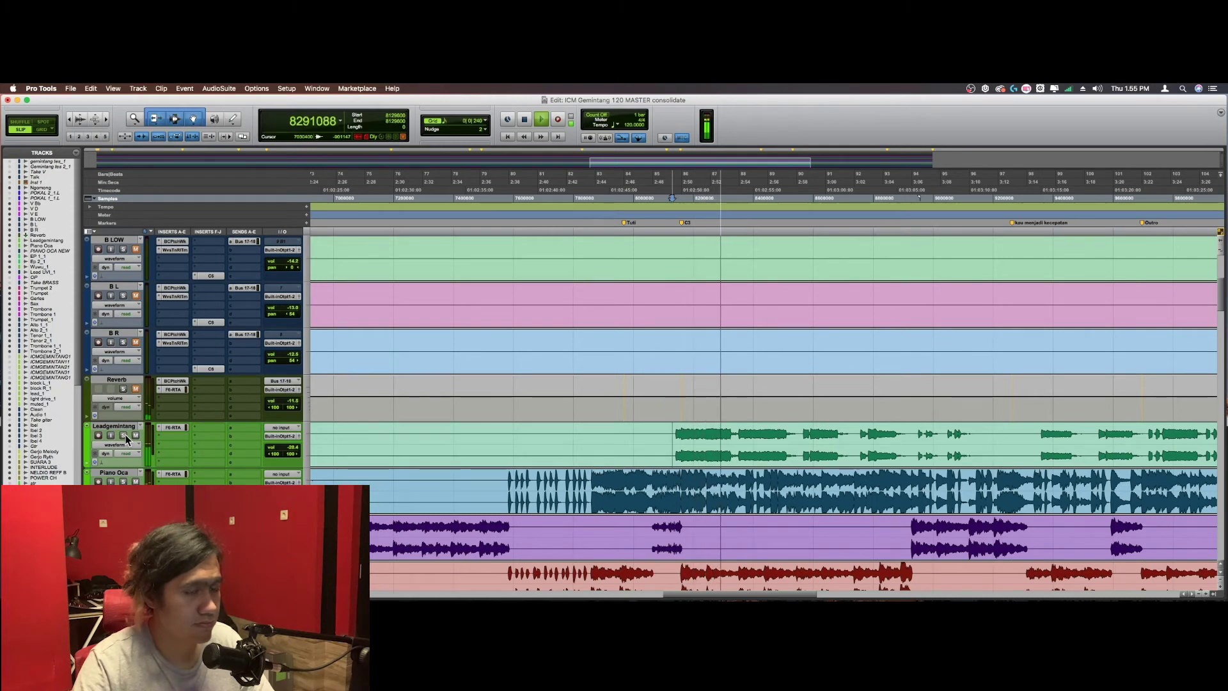
Step: Compare the Leadgemintang part soloed and within the mix, replaying from just before the C3 marker
{"action": "left_click", "coordinate": [124, 435]}
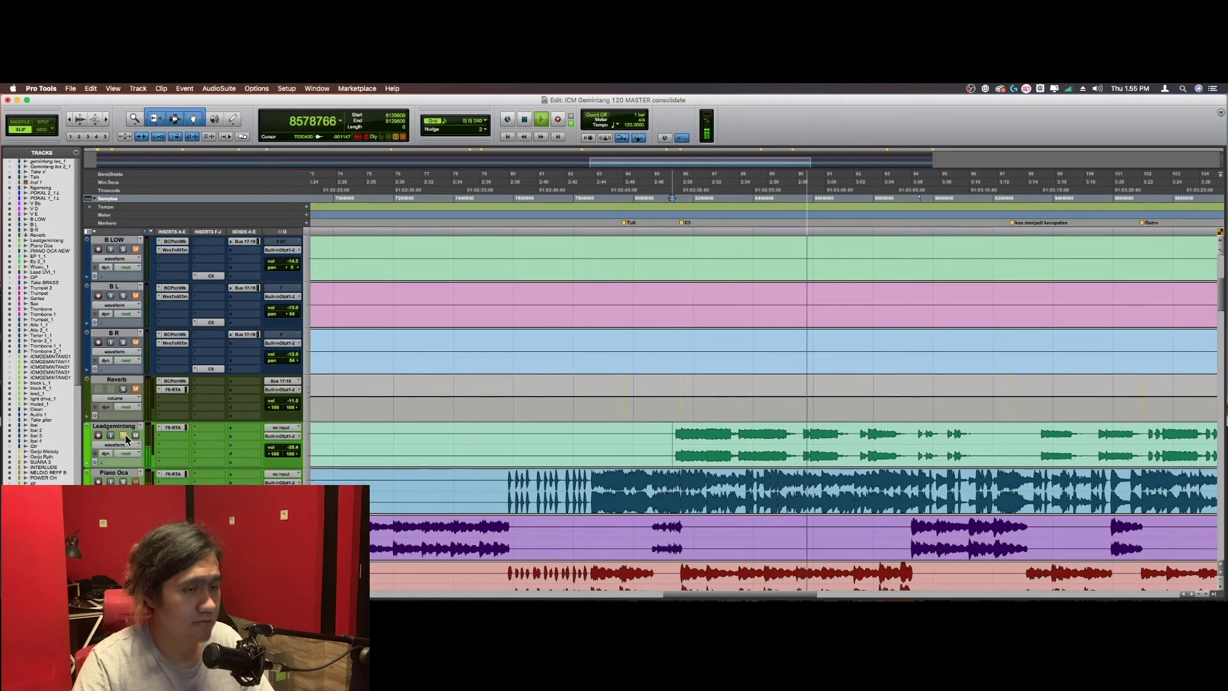
{"action": "left_click", "coordinate": [124, 435]}
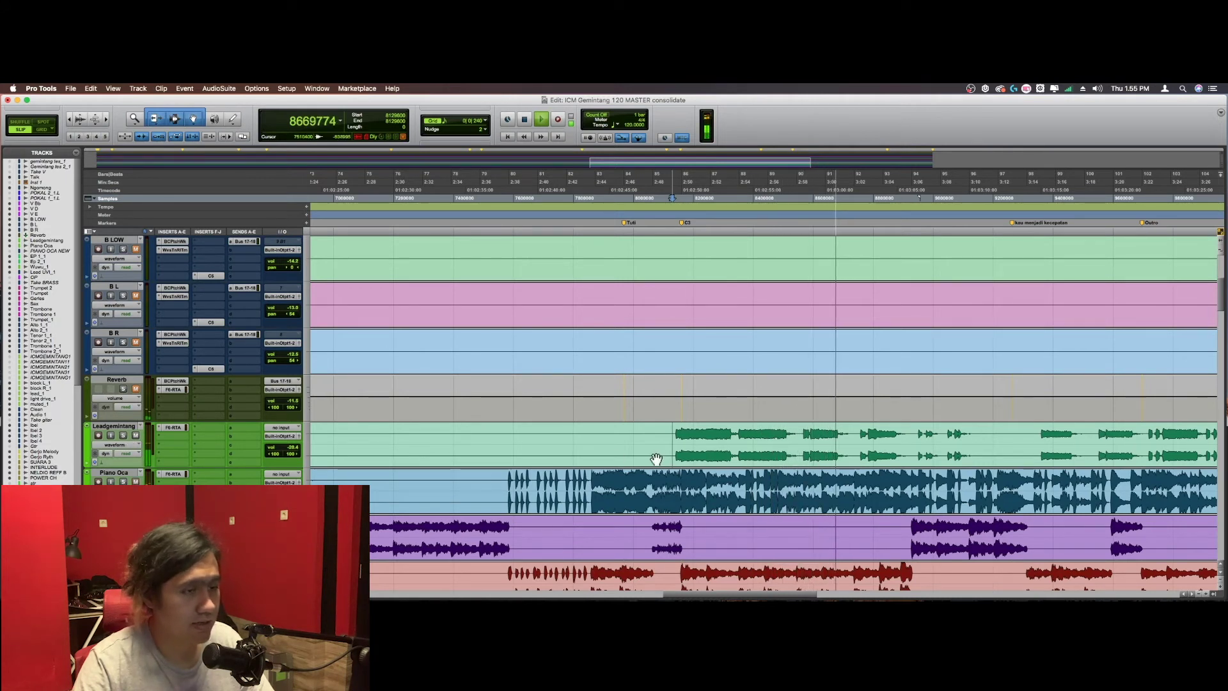
{"action": "key", "text": "space"}
{"action": "key", "text": "space"}
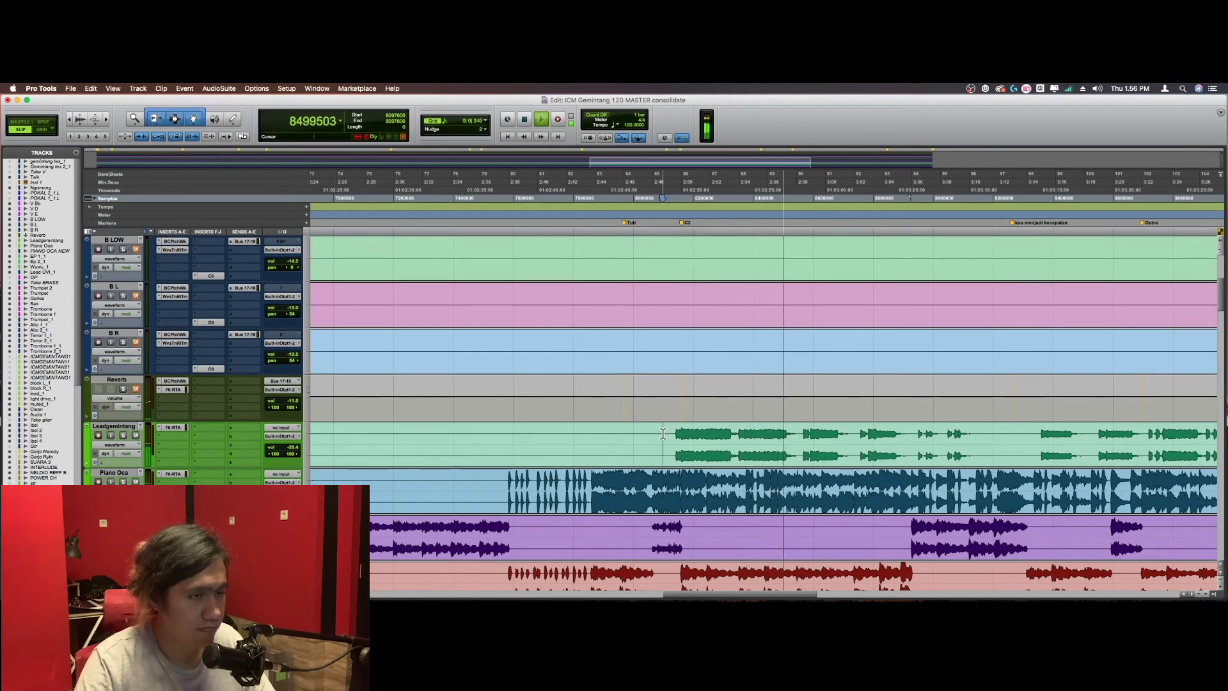
{"action": "key", "text": "space"}
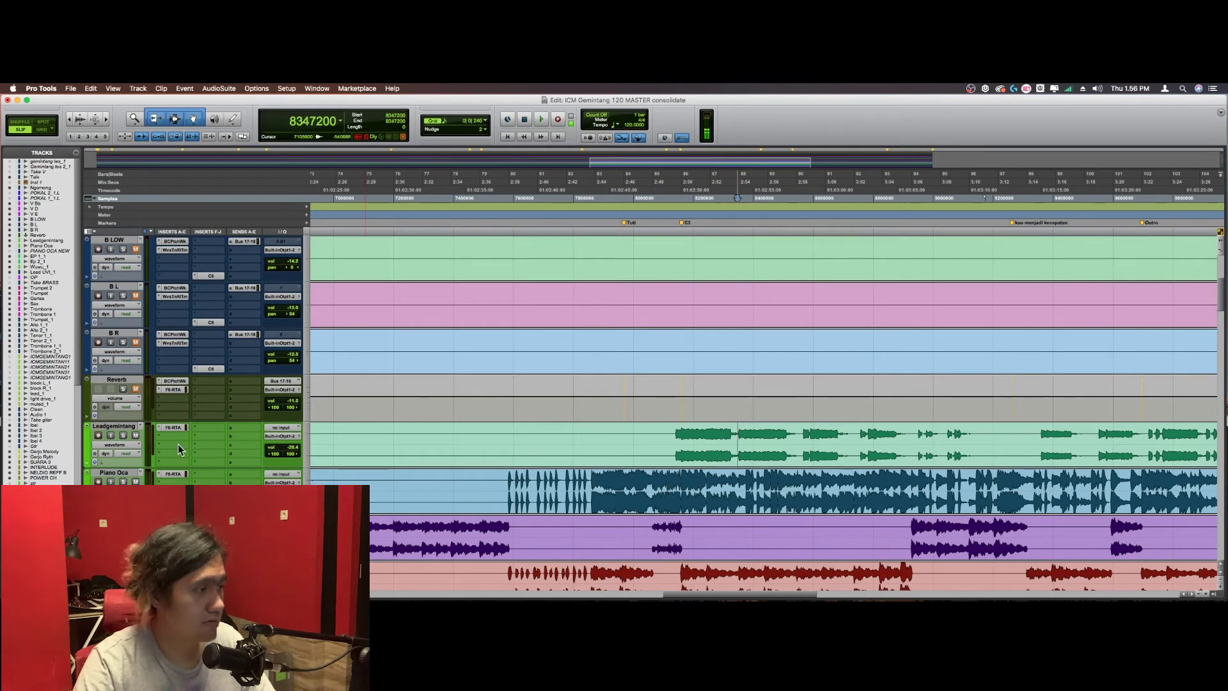
Step: Play the passage after the C3 marker with Leadgemintang and Piano Oca soloed together
{"action": "left_click", "coordinate": [124, 481]}
{"action": "key", "text": "space"}
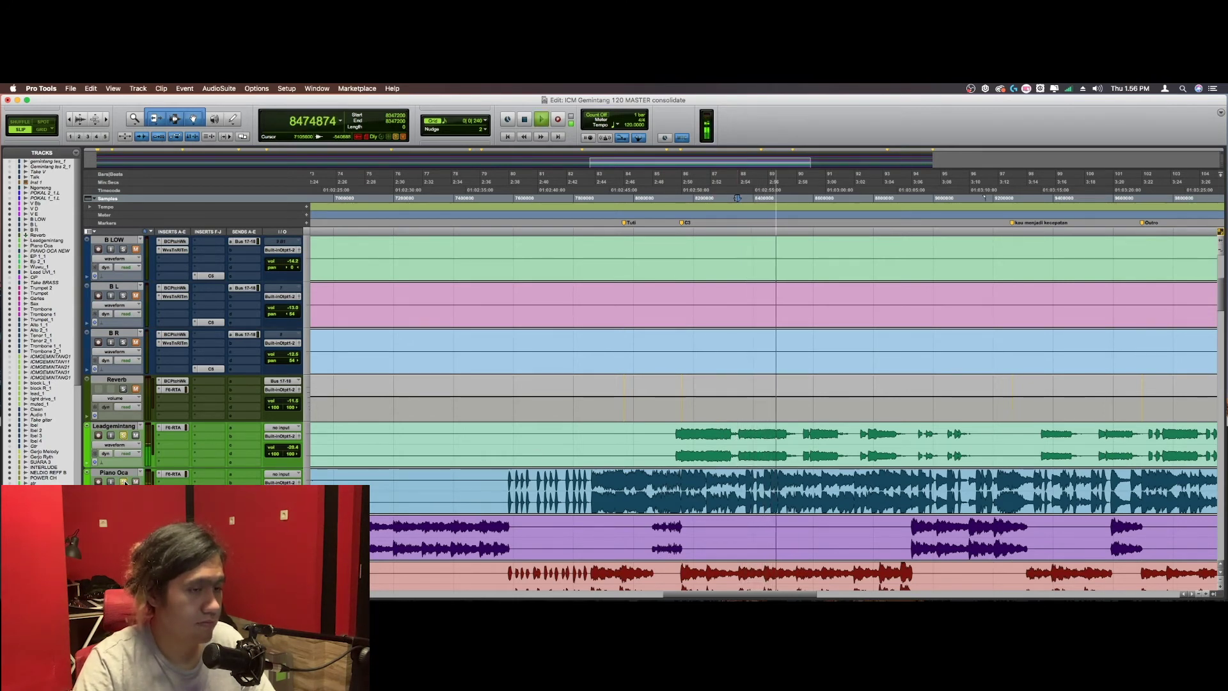
{"action": "key", "text": "space"}
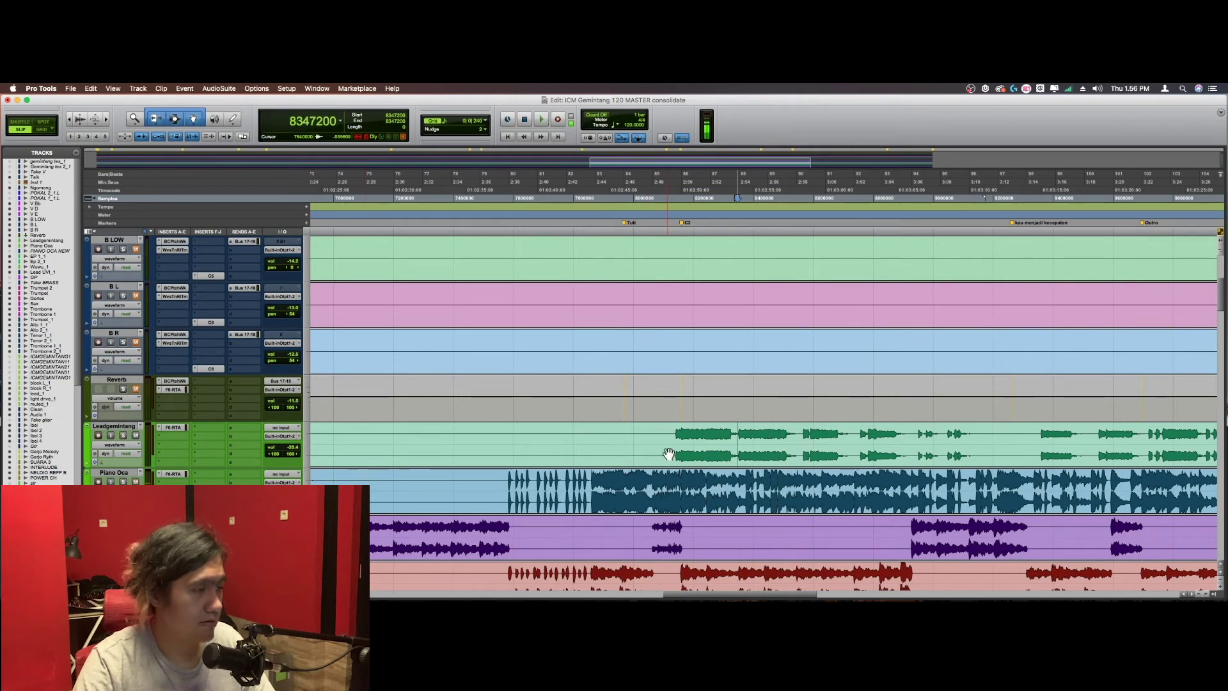
Step: Examine band 3 in Leadgemintang's F6 equalizer and play the soloed track through it
{"action": "left_click", "coordinate": [169, 428]}
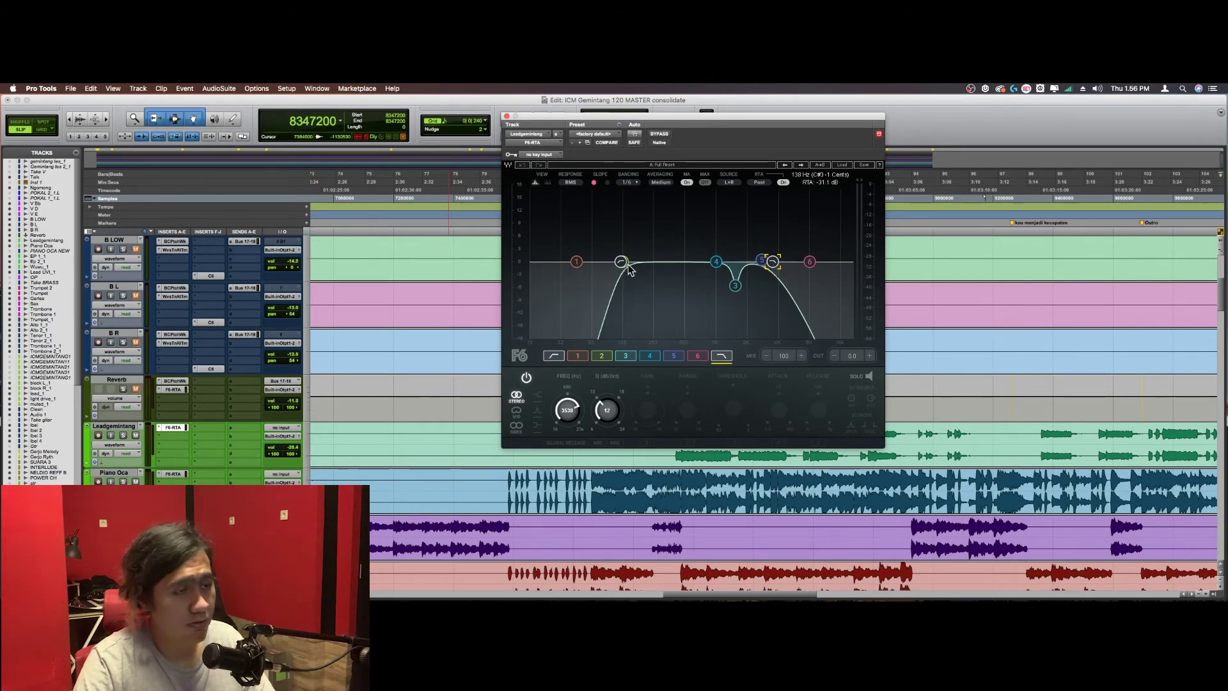
{"action": "left_click", "coordinate": [736, 287]}
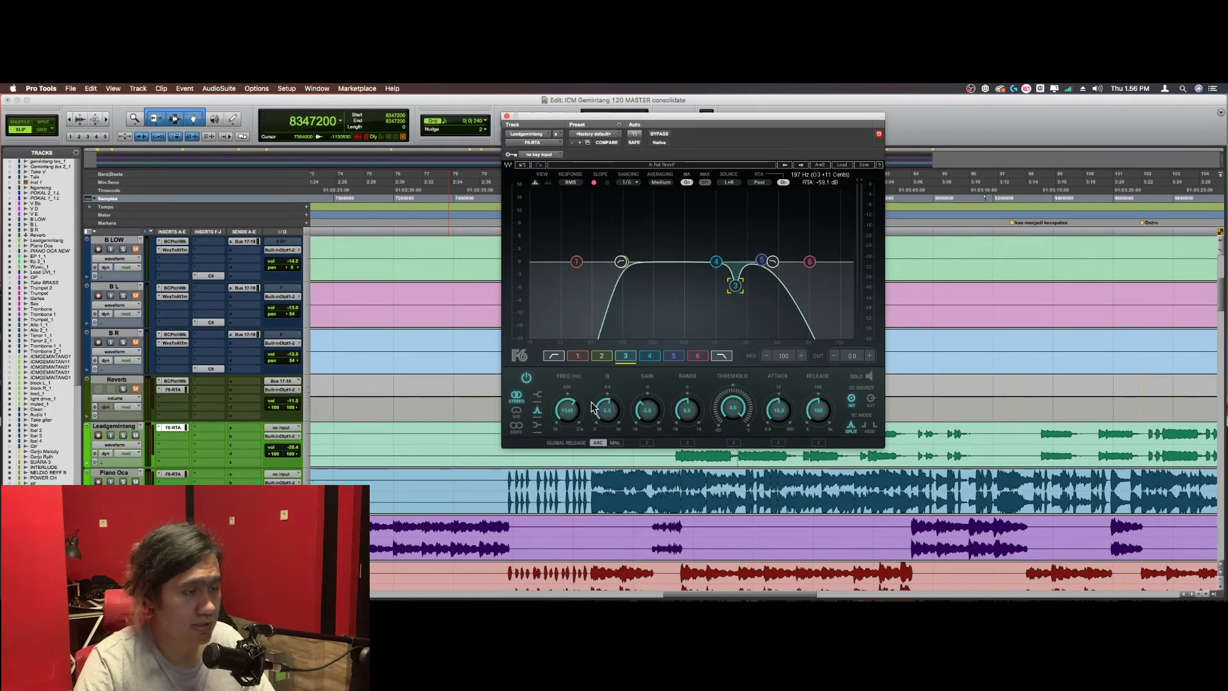
{"action": "key", "text": "space"}
{"action": "left_click", "coordinate": [123, 436]}
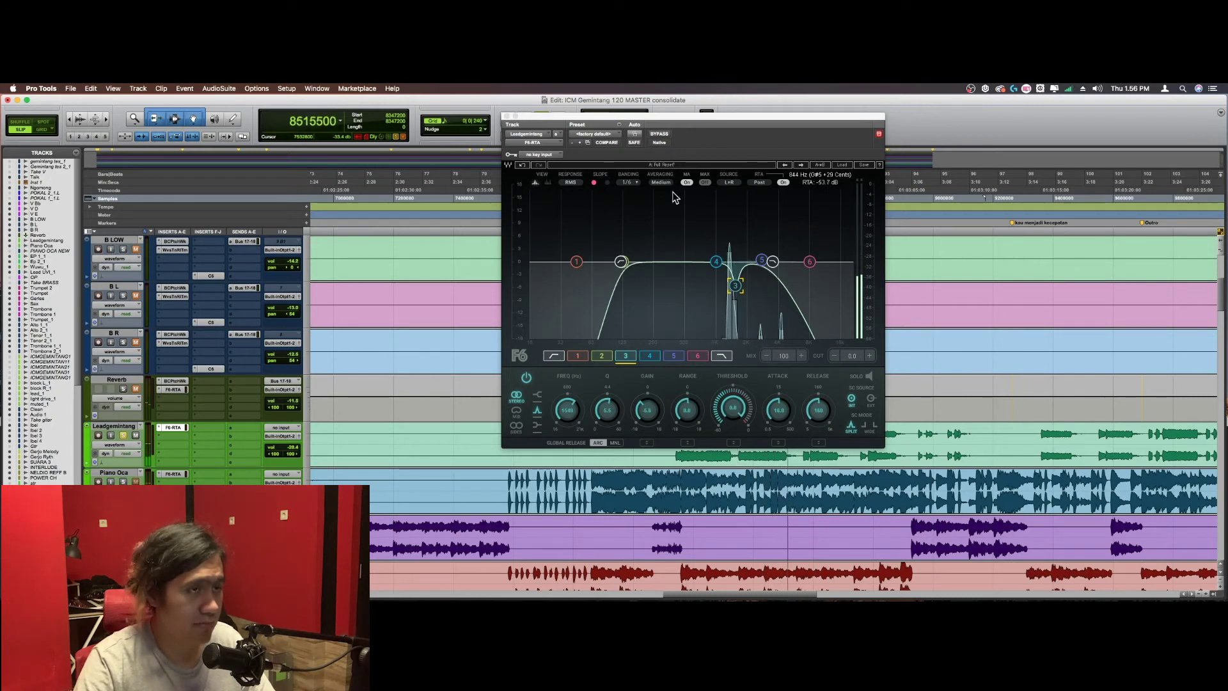
Step: Compare the soloed Leadgemintang passage with its F6 equalizer bypassed and active, and close the equalizer
{"action": "key", "text": "space"}
{"action": "left_click", "coordinate": [661, 134]}
{"action": "left_click", "coordinate": [661, 135]}
{"action": "key", "text": "space"}
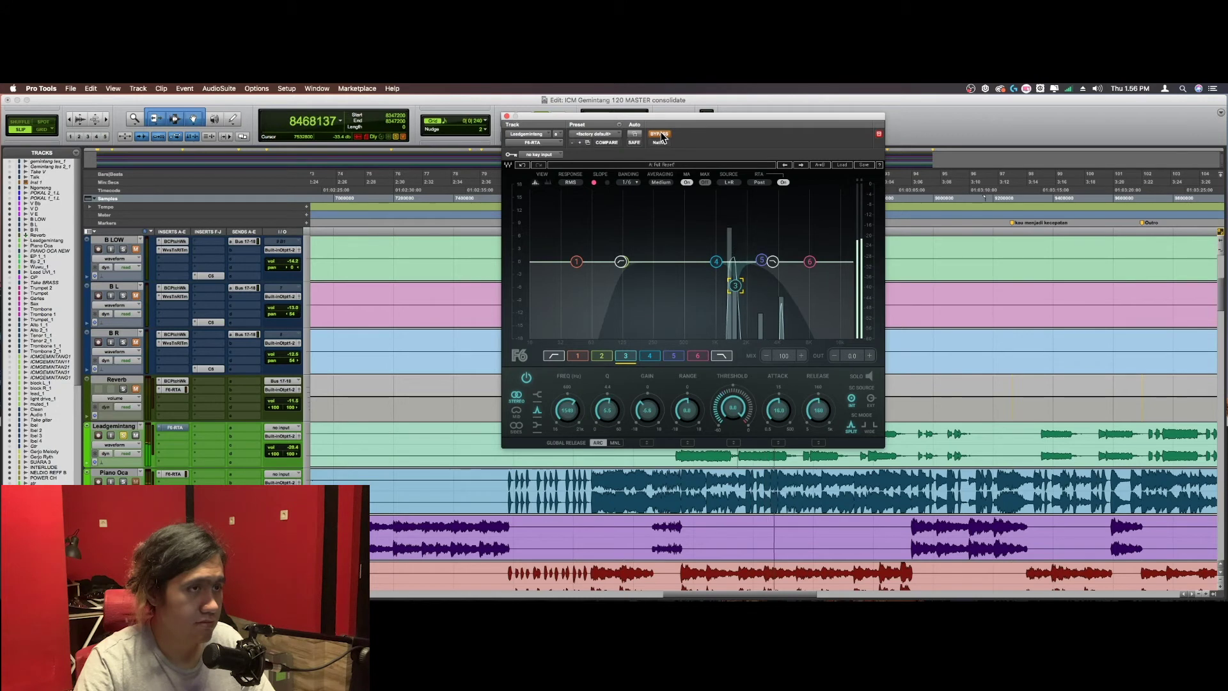
{"action": "key", "text": "space"}
{"action": "left_click", "coordinate": [660, 135]}
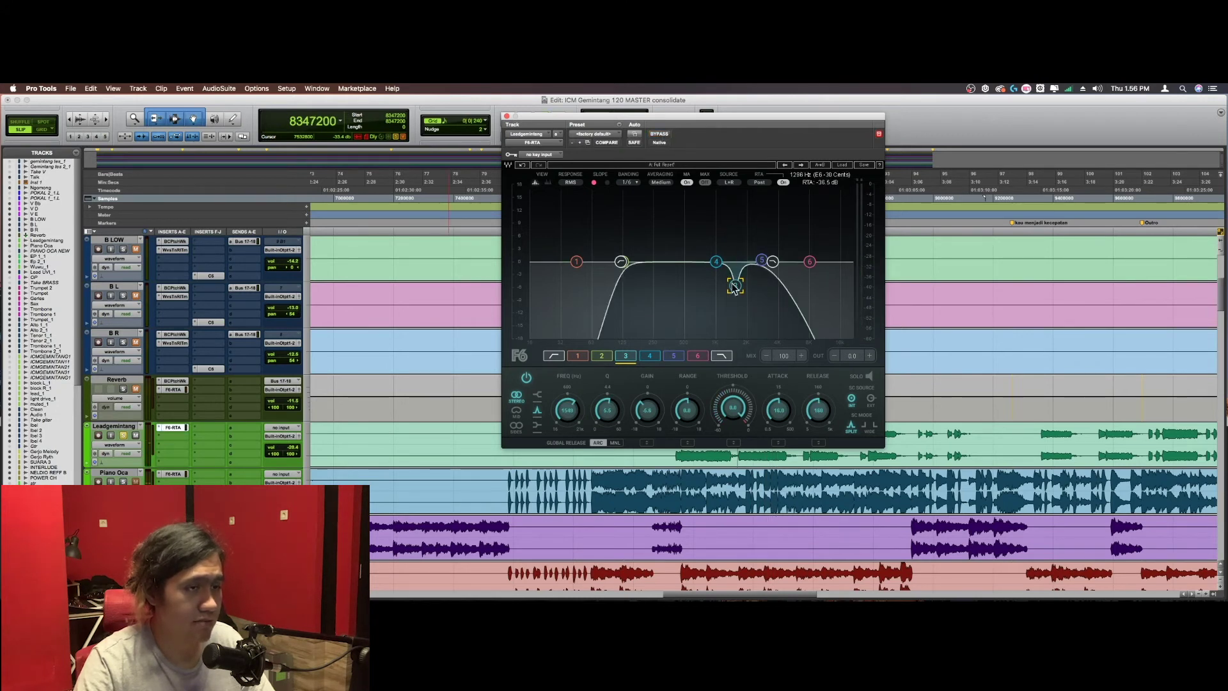
{"action": "key", "text": "space"}
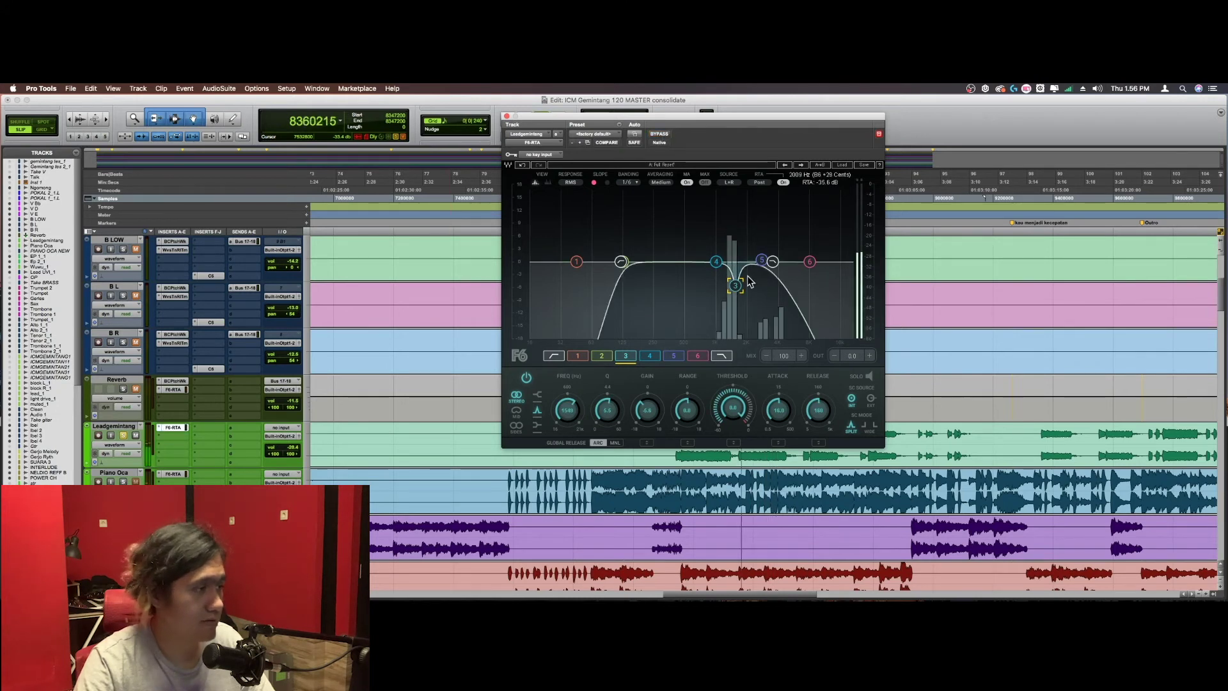
{"action": "key", "text": "space"}
{"action": "left_click", "coordinate": [173, 427]}
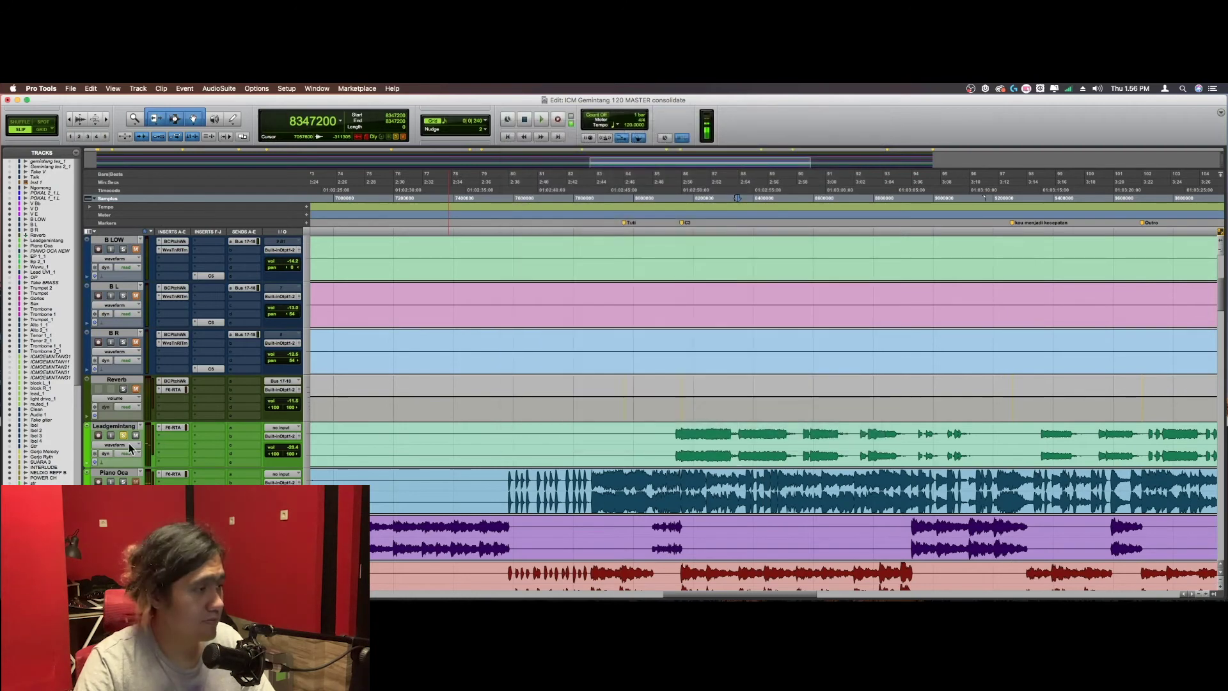
Step: Look through the vocal tracks along the song to locate the B LOW, B L and B R backing vocals around the V2 marker
{"action": "scroll", "coordinate": [416, 473], "scroll_direction": "up", "scroll_amount": 1}
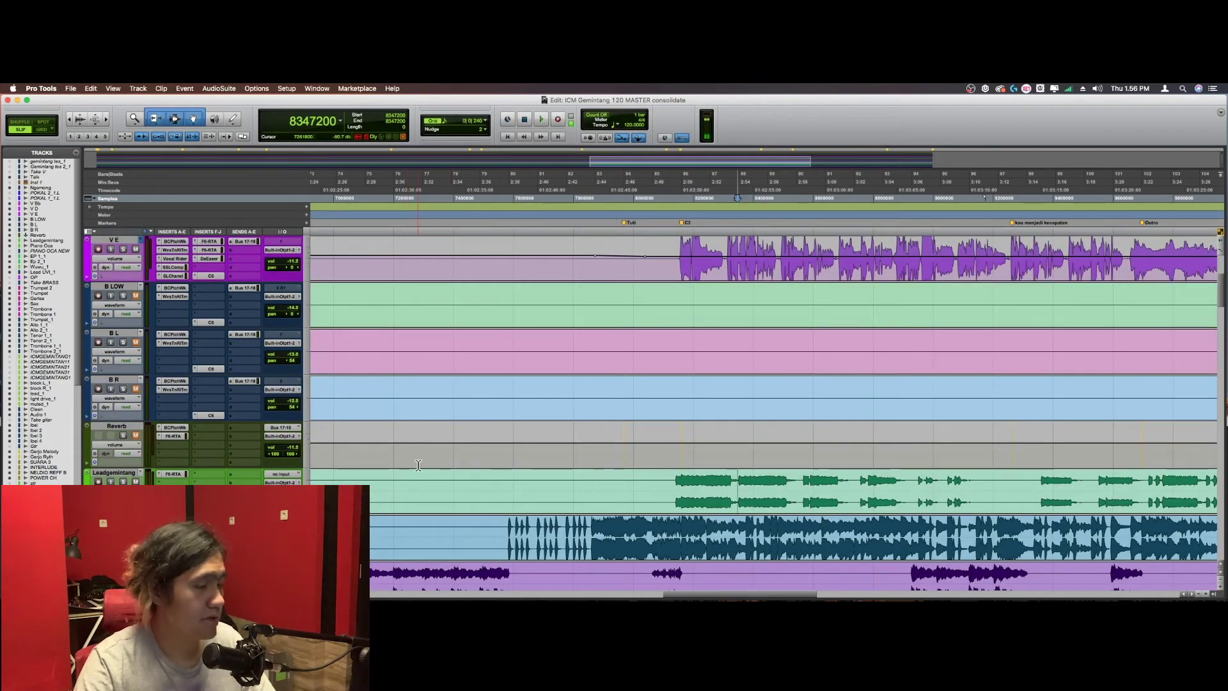
{"action": "key", "text": "r"}
{"action": "key", "text": "r"}
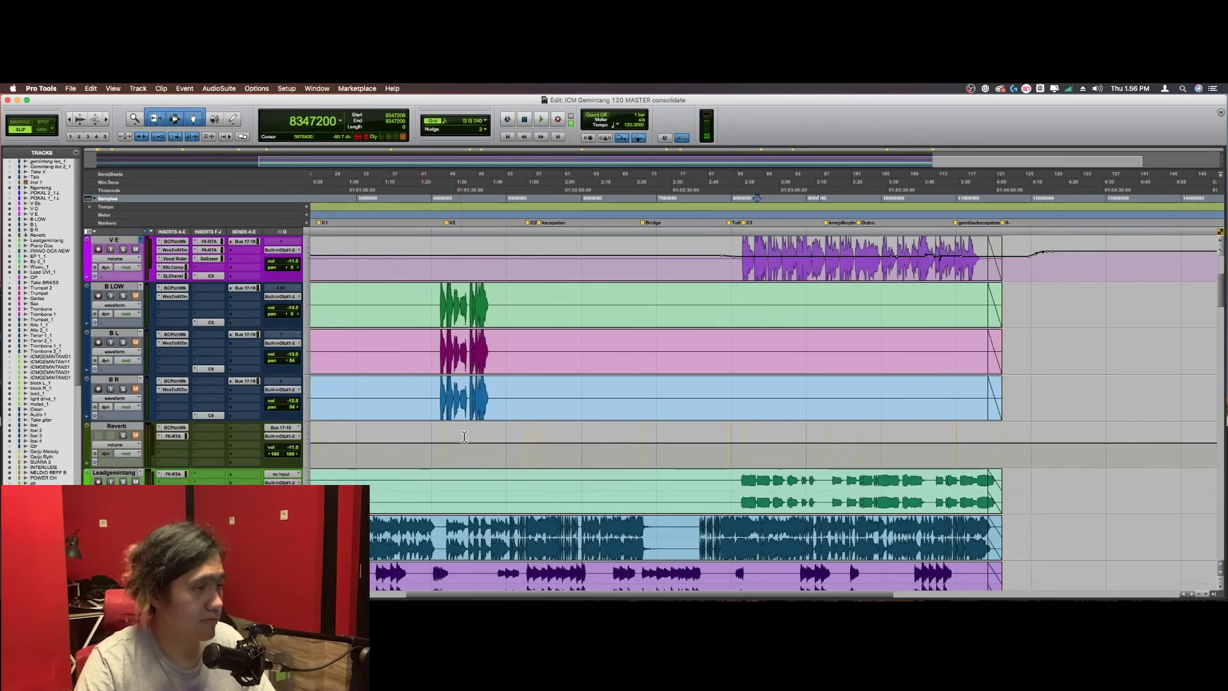
{"action": "scroll", "coordinate": [602, 384], "scroll_direction": "left", "scroll_amount": 5}
{"action": "key", "text": "t"}
{"action": "scroll", "coordinate": [703, 390], "scroll_direction": "up", "scroll_amount": 3}
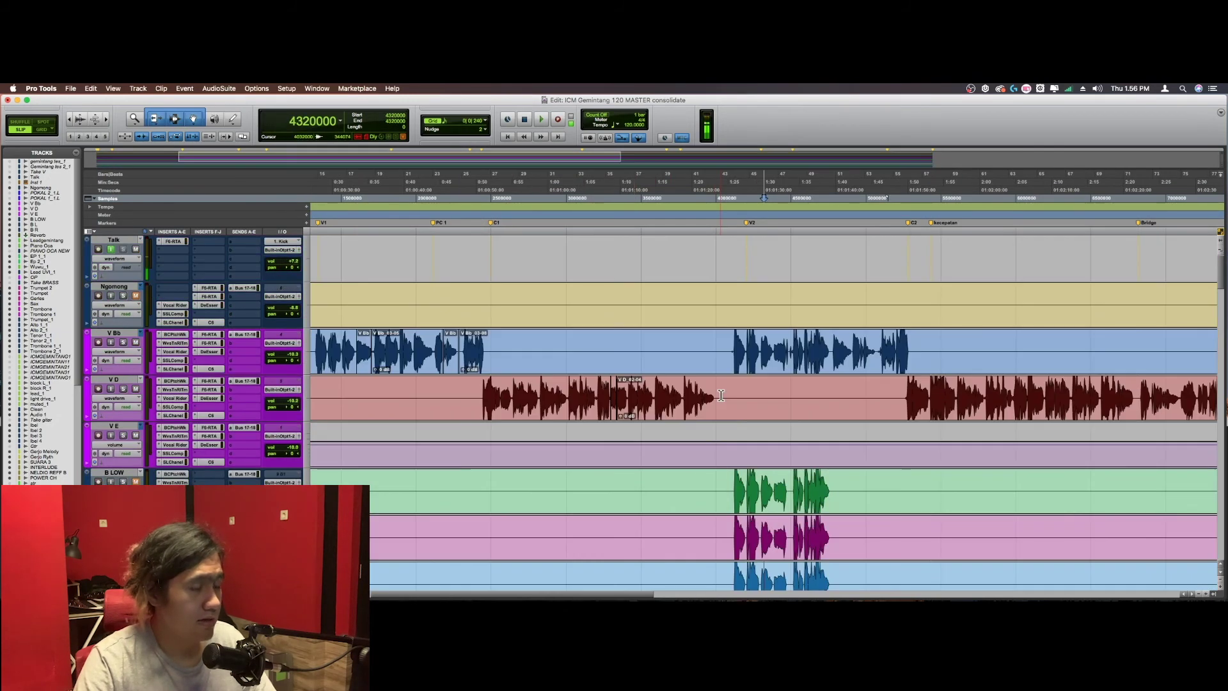
{"action": "scroll", "coordinate": [720, 395], "scroll_direction": "down", "scroll_amount": 2}
{"action": "scroll", "coordinate": [721, 397], "scroll_direction": "up", "scroll_amount": 2}
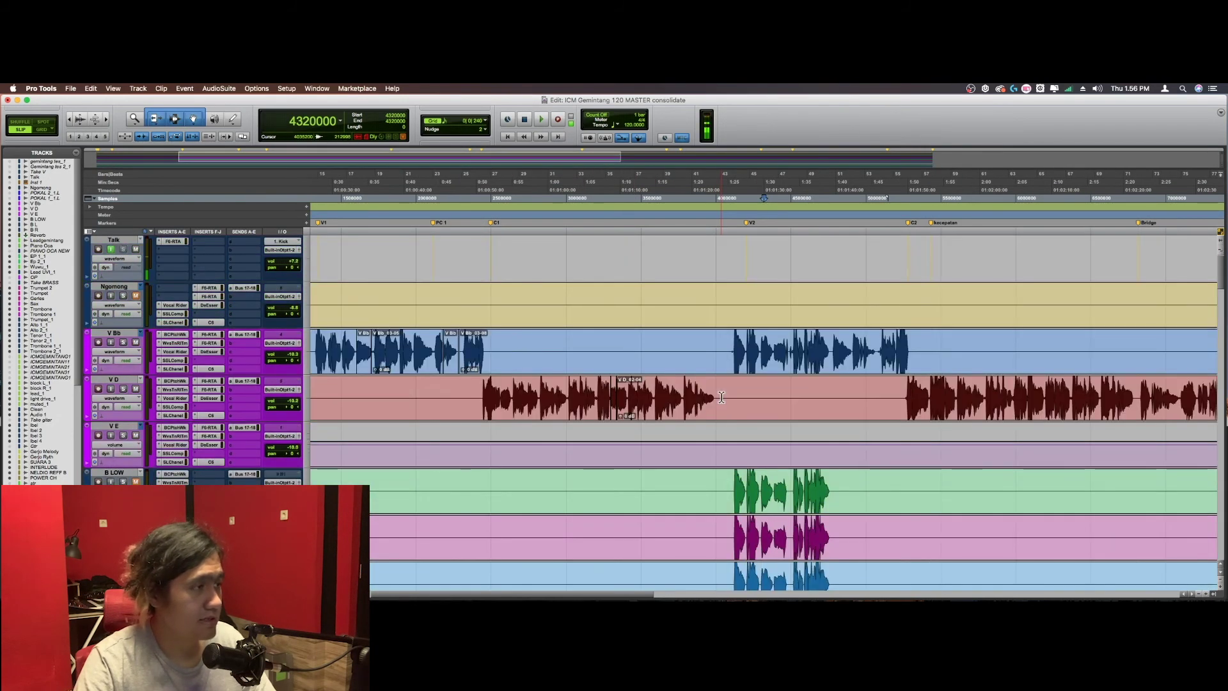
{"action": "scroll", "coordinate": [721, 397], "scroll_direction": "left", "scroll_amount": 5}
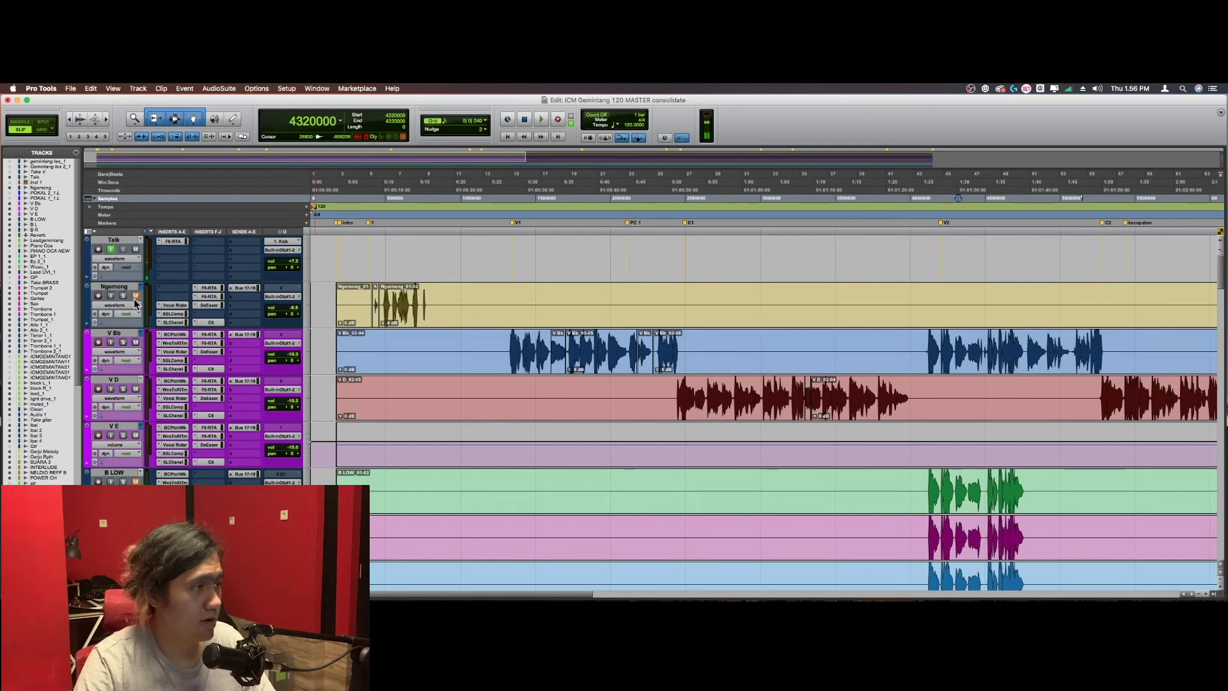
{"action": "scroll", "coordinate": [735, 363], "scroll_direction": "right", "scroll_amount": 4}
{"action": "scroll", "coordinate": [735, 364], "scroll_direction": "down", "scroll_amount": 2}
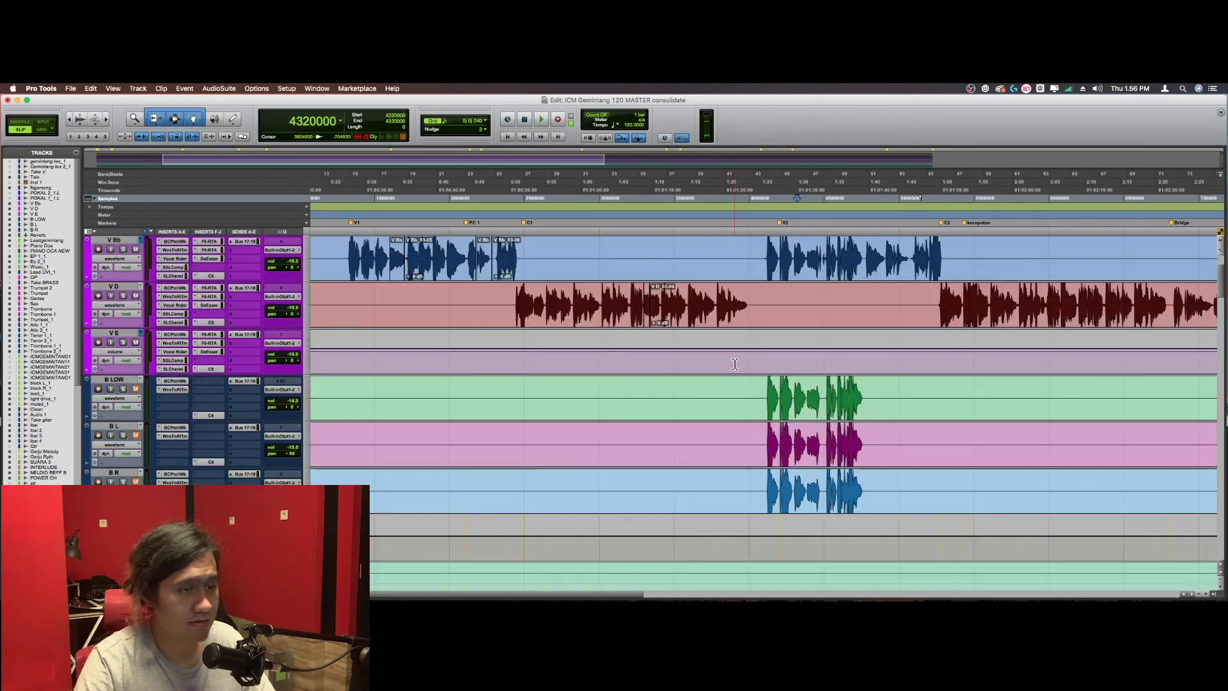
{"action": "scroll", "coordinate": [735, 364], "scroll_direction": "right", "scroll_amount": 2}
{"action": "scroll", "coordinate": [761, 377], "scroll_direction": "up", "scroll_amount": 3}
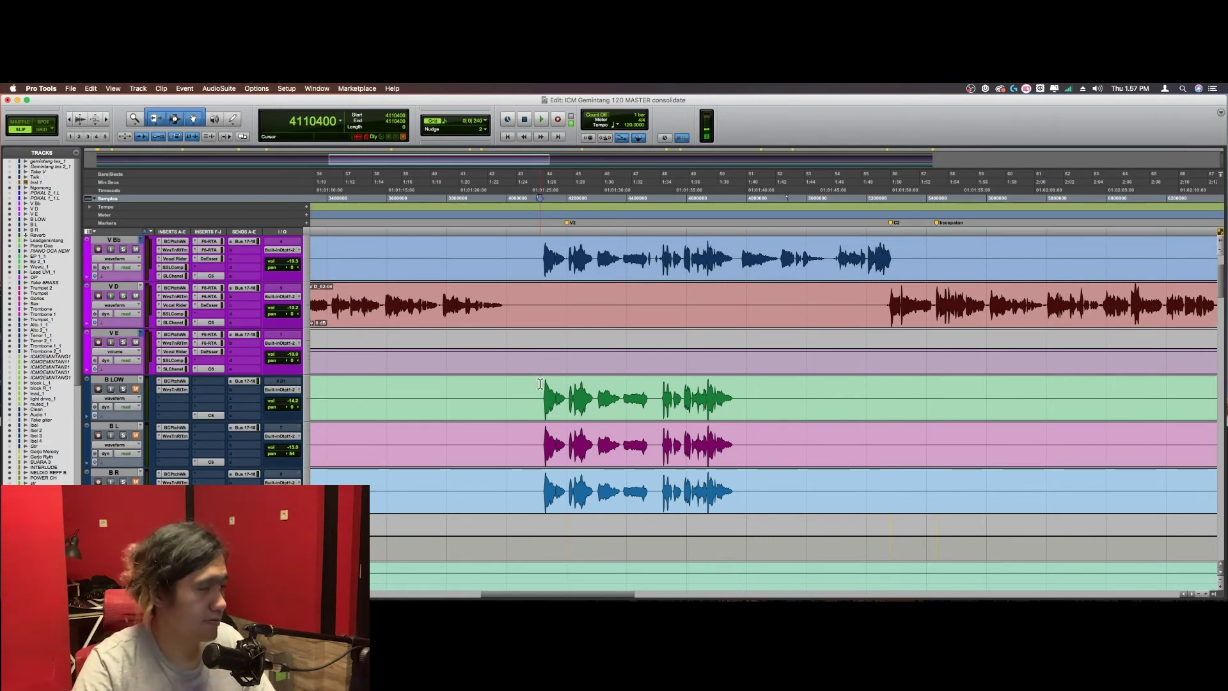
Step: Unmute the B LOW, B L and B R backing vocals and play them soloed from just before the V2 marker
{"action": "left_click", "coordinate": [136, 388]}
{"action": "left_click", "coordinate": [136, 435]}
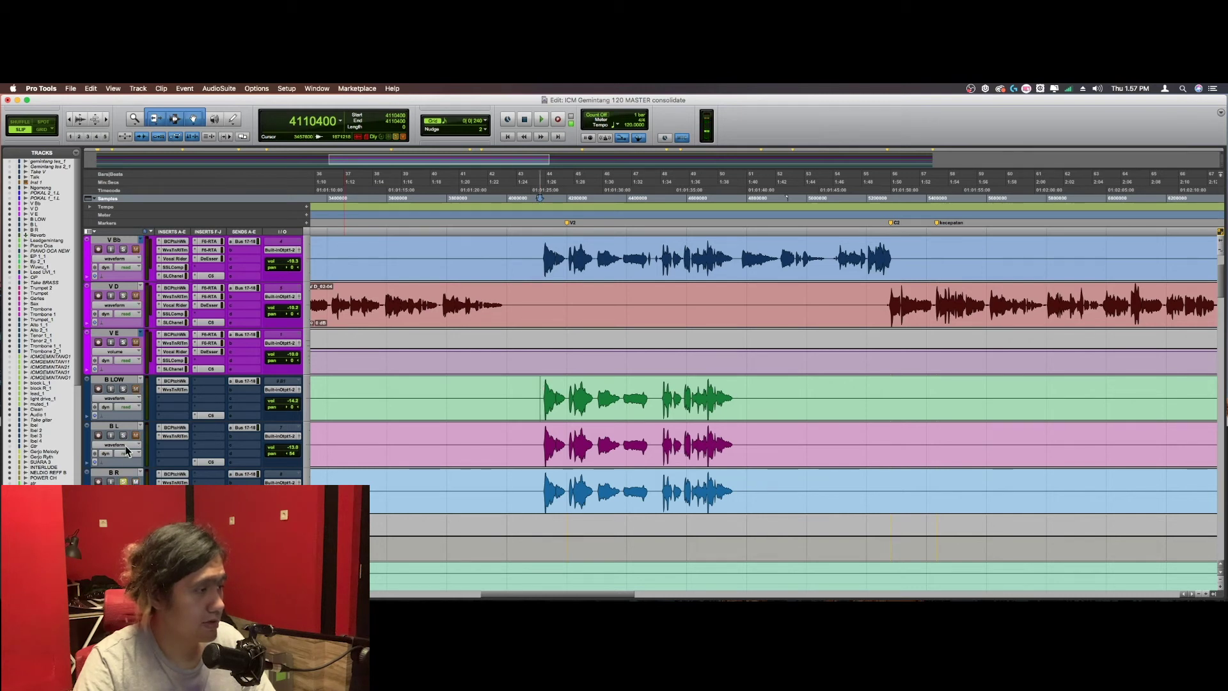
{"action": "left_click", "coordinate": [123, 389]}
{"action": "left_click", "coordinate": [123, 434]}
{"action": "key", "text": "space"}
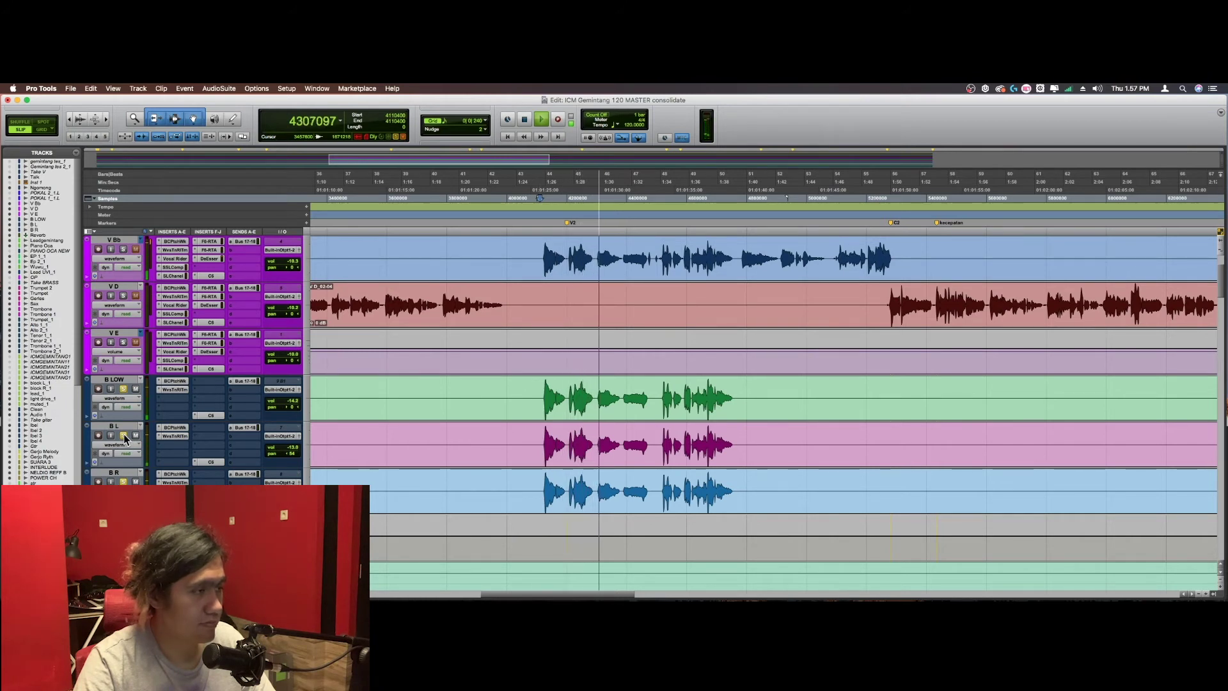
{"action": "key", "text": "space"}
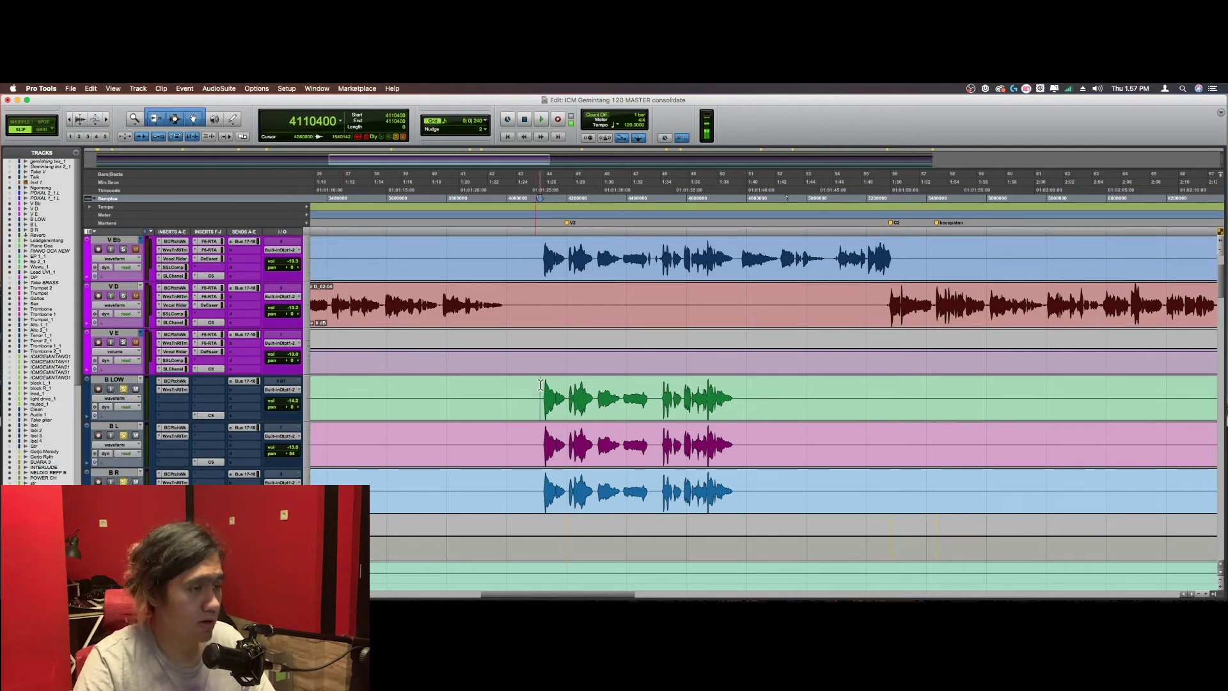
Step: Replay the backing vocals from just before the V2 marker and select the B LOW, B L and B R tracks together
{"action": "scroll", "coordinate": [644, 407], "scroll_direction": "right", "scroll_amount": 3}
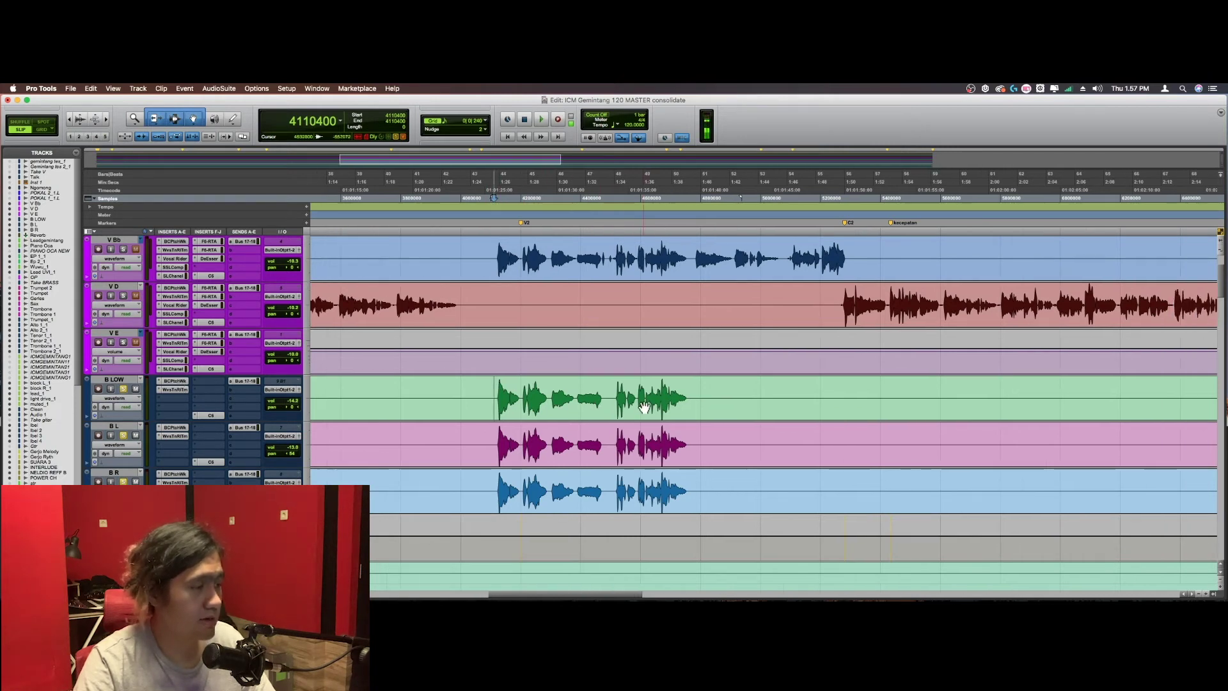
{"action": "left_click", "coordinate": [494, 387]}
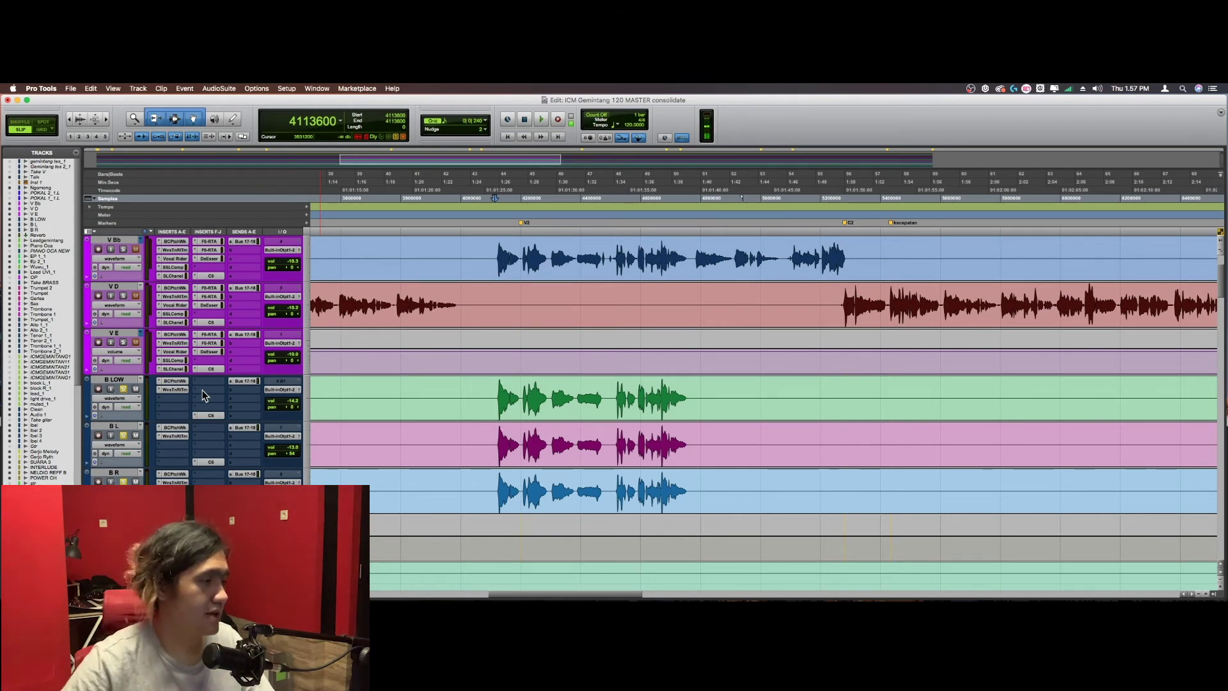
{"action": "key", "text": "space"}
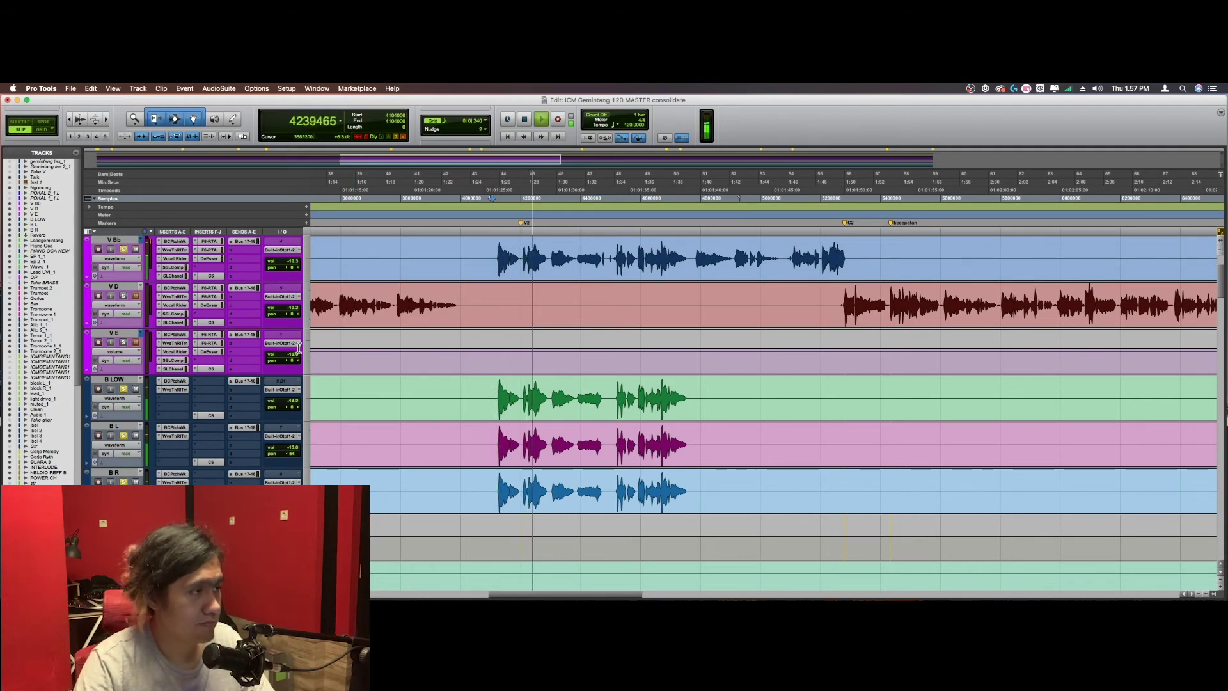
{"action": "key", "text": "space"}
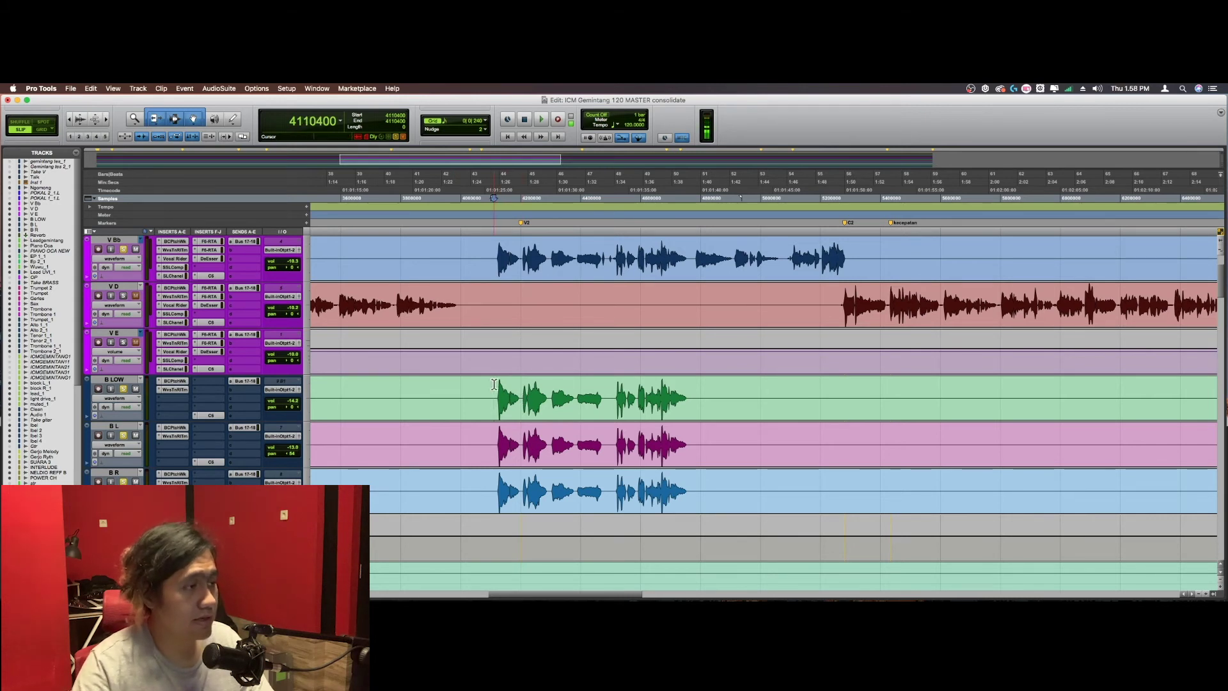
{"action": "key", "text": "space"}
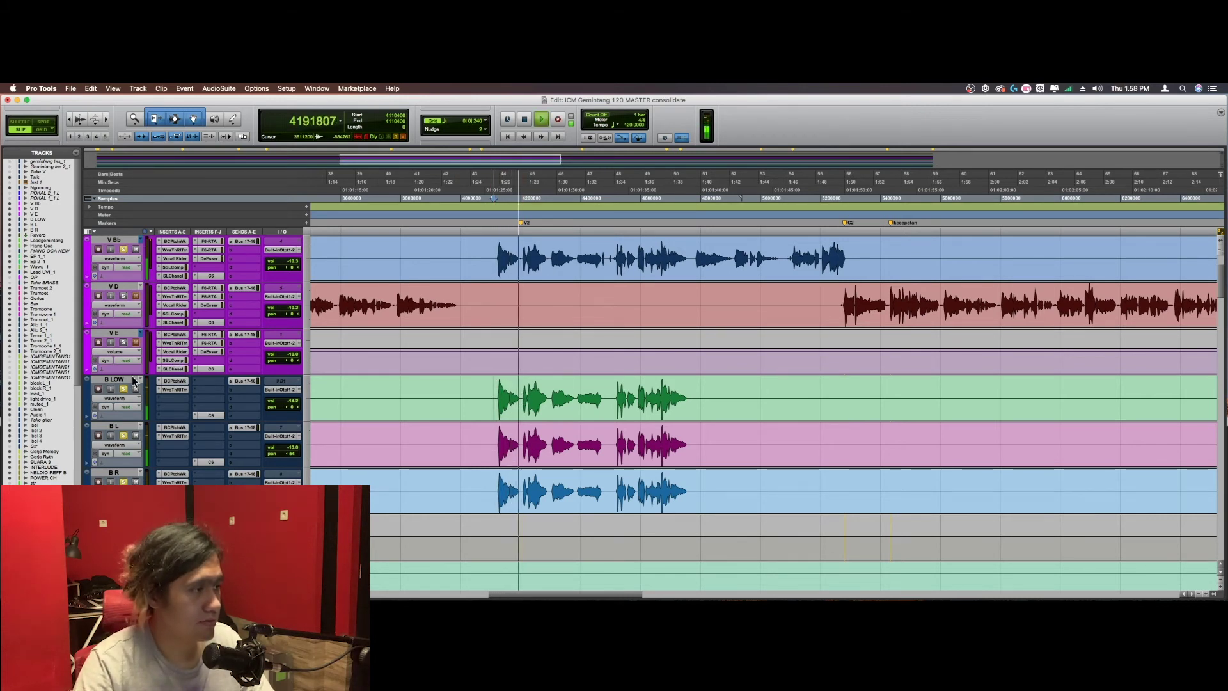
{"action": "left_click_drag", "start_coordinate": [129, 378], "coordinate": [122, 492]}
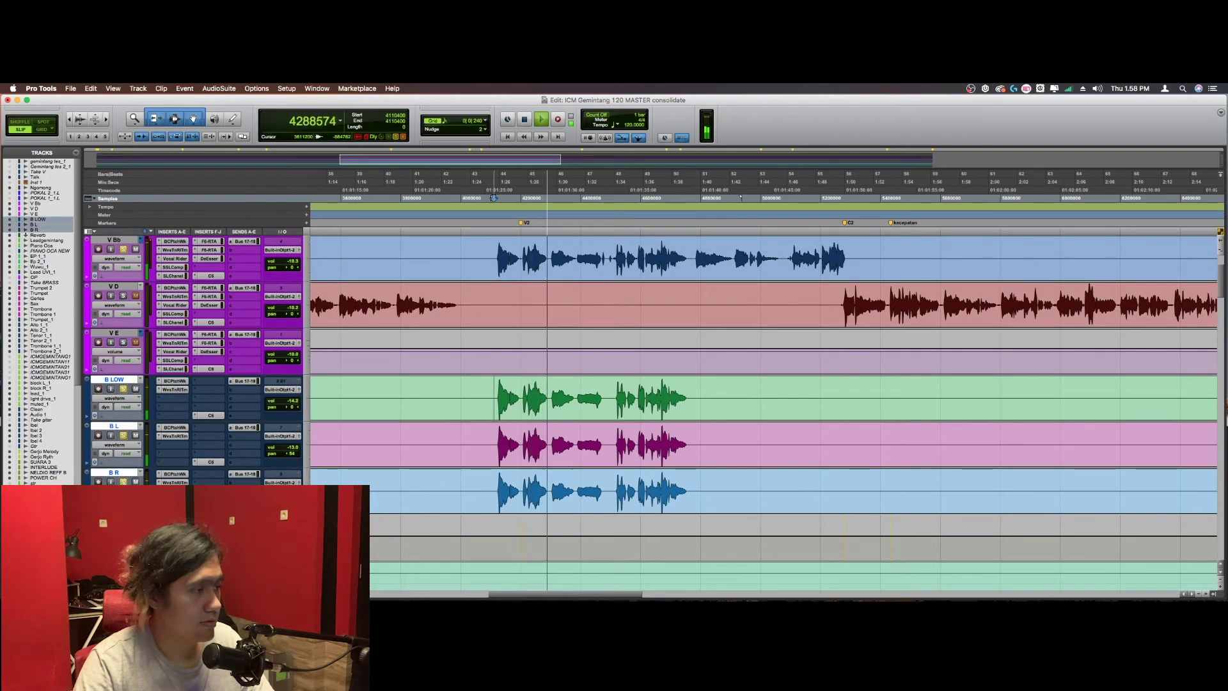
{"action": "key", "text": "space"}
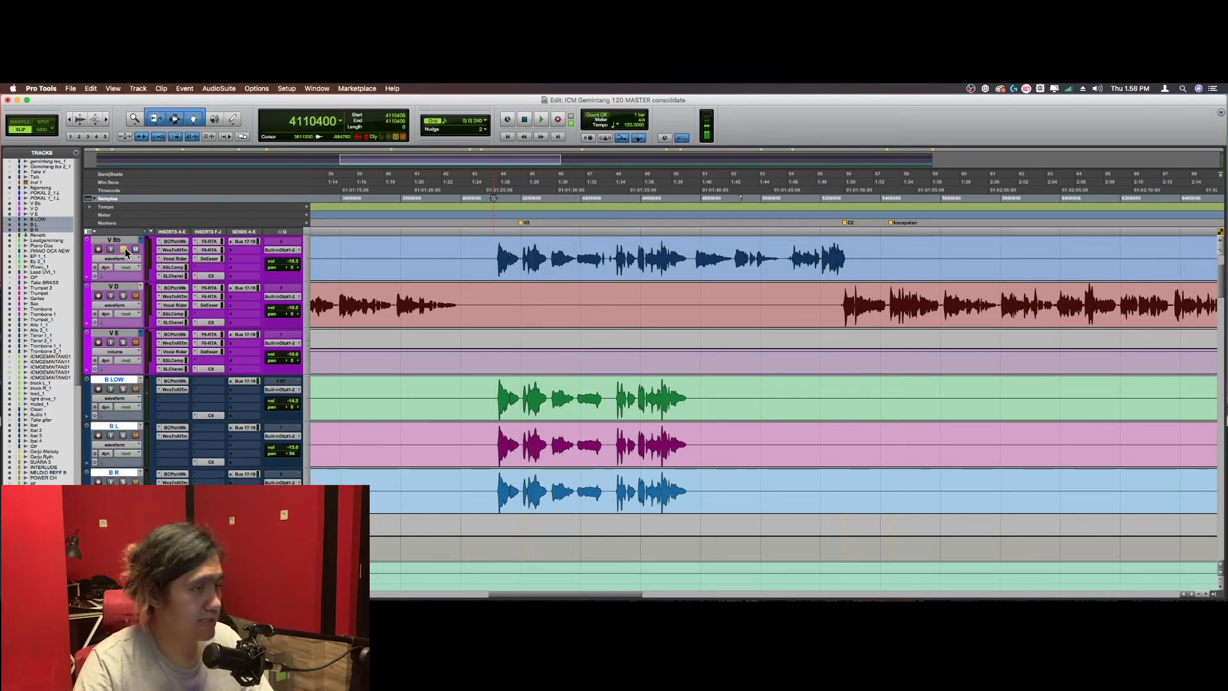
Step: Play the soloed backing vocals alone once more, and add the V Bb lead vocal to the solo to hear them together
{"action": "key", "text": "space"}
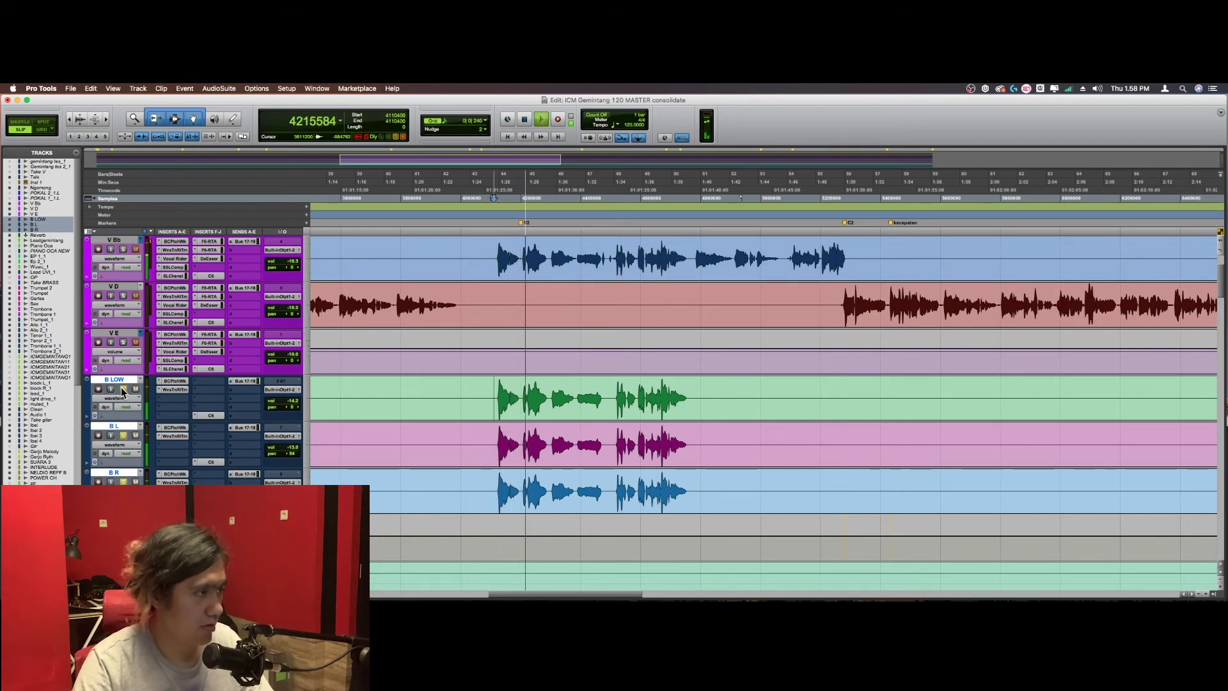
{"action": "key", "text": "space"}
{"action": "left_click", "coordinate": [124, 249]}
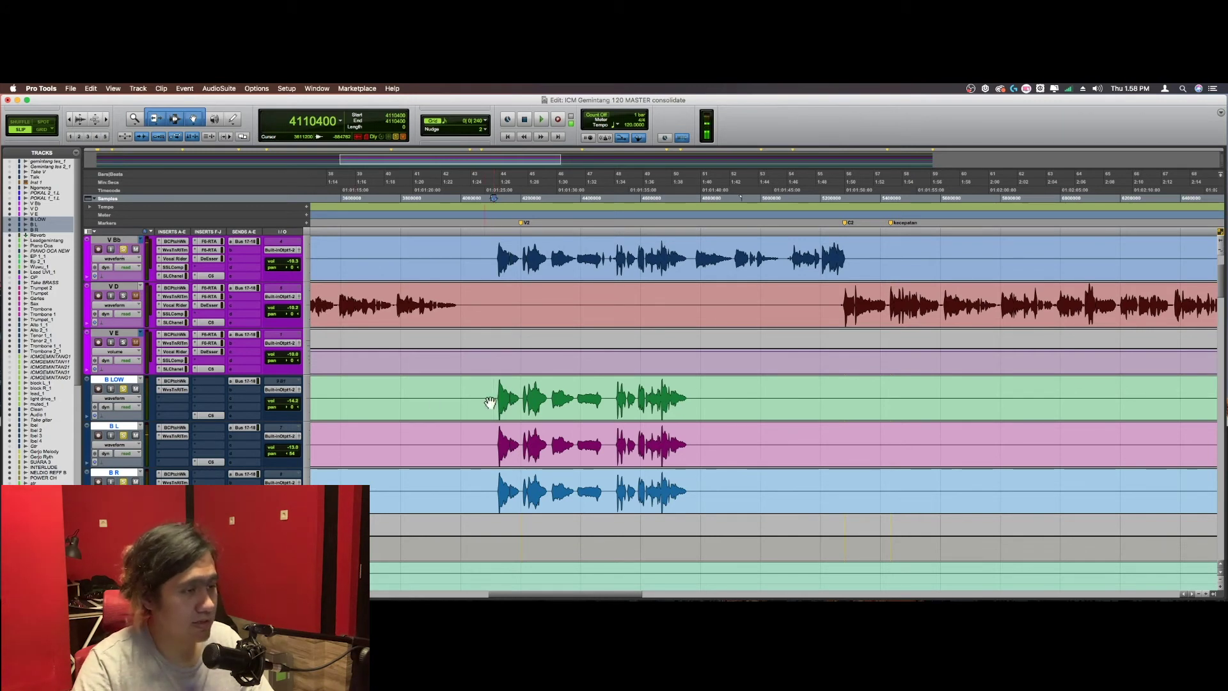
{"action": "key", "text": "space"}
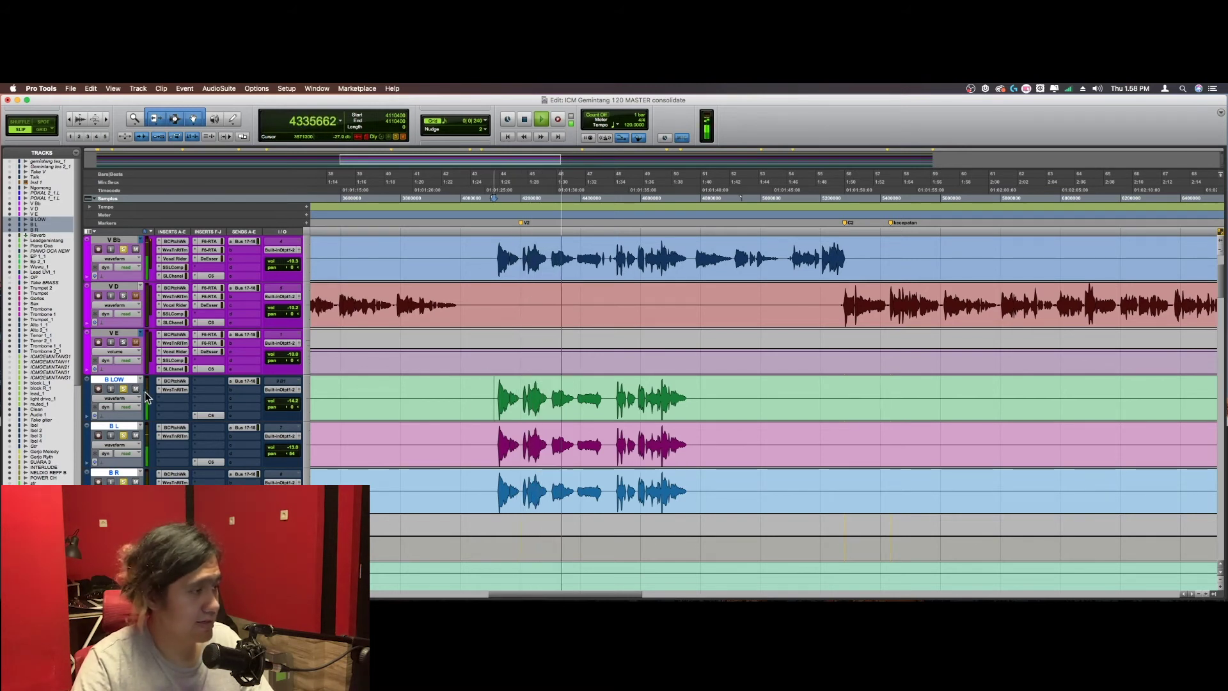
{"action": "left_click", "coordinate": [124, 238]}
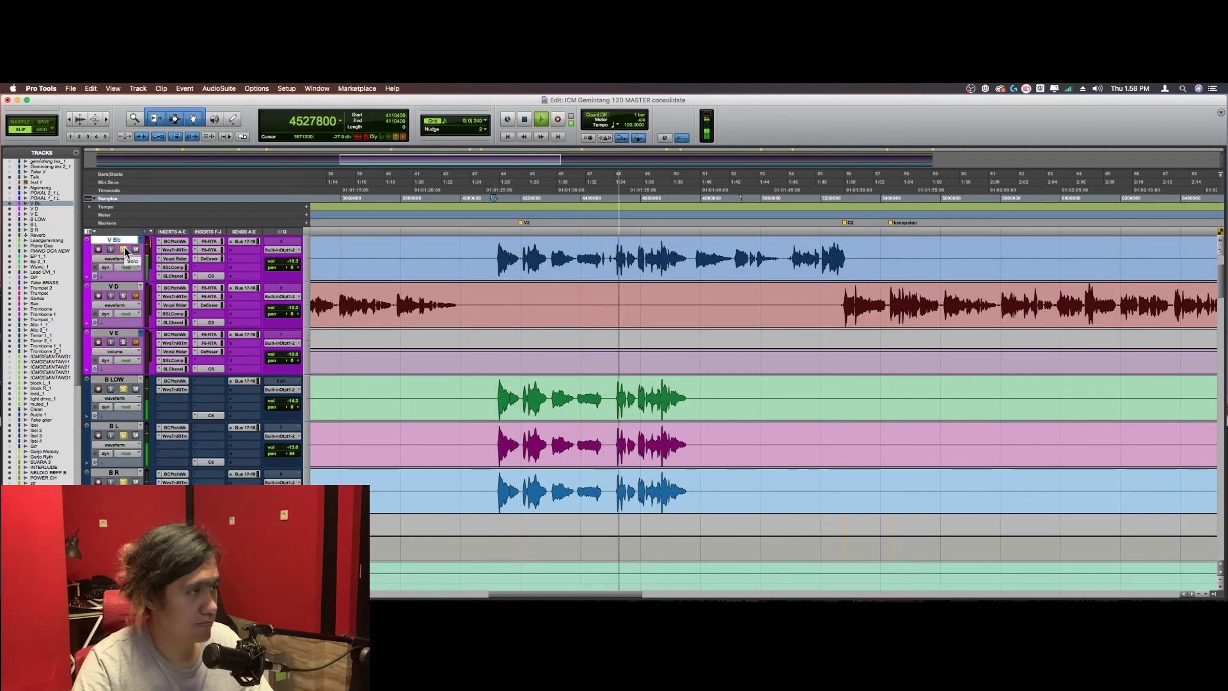
{"action": "key", "text": "space"}
Step: Select the B LOW to B R tracks and clear their solo
{"action": "left_click", "coordinate": [120, 379]}
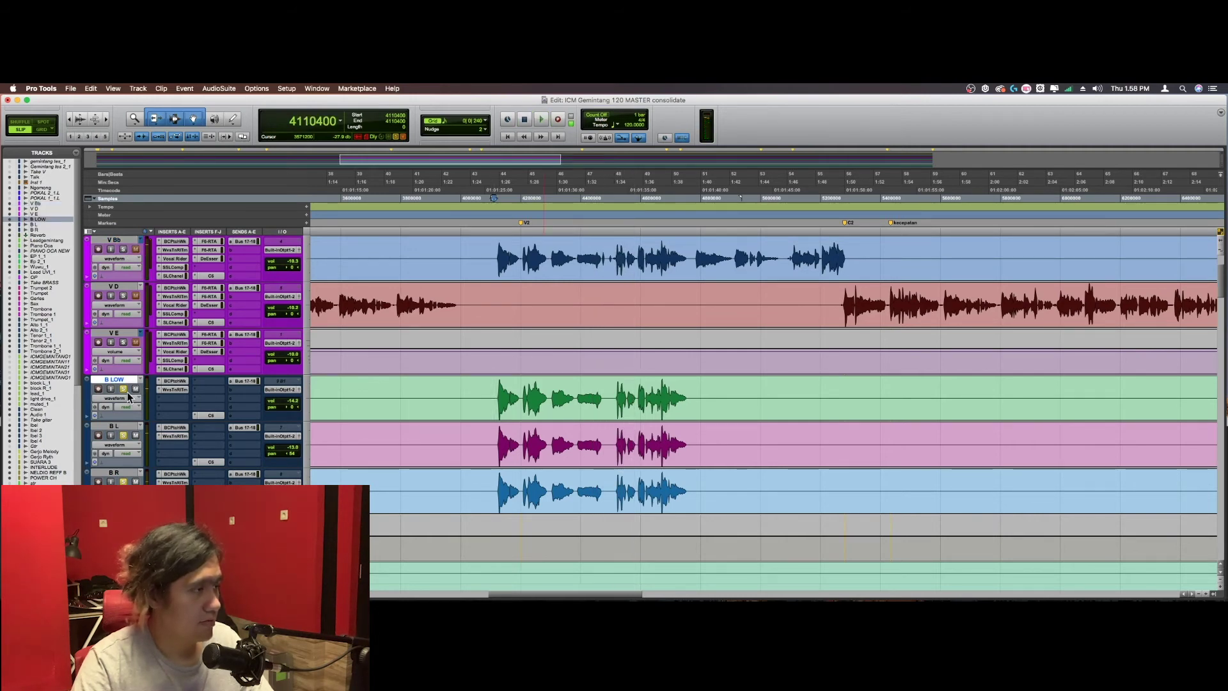
{"action": "left_click", "coordinate": [124, 476], "text": "shift"}
{"action": "scroll", "coordinate": [485, 433], "scroll_direction": "up", "scroll_amount": 2}
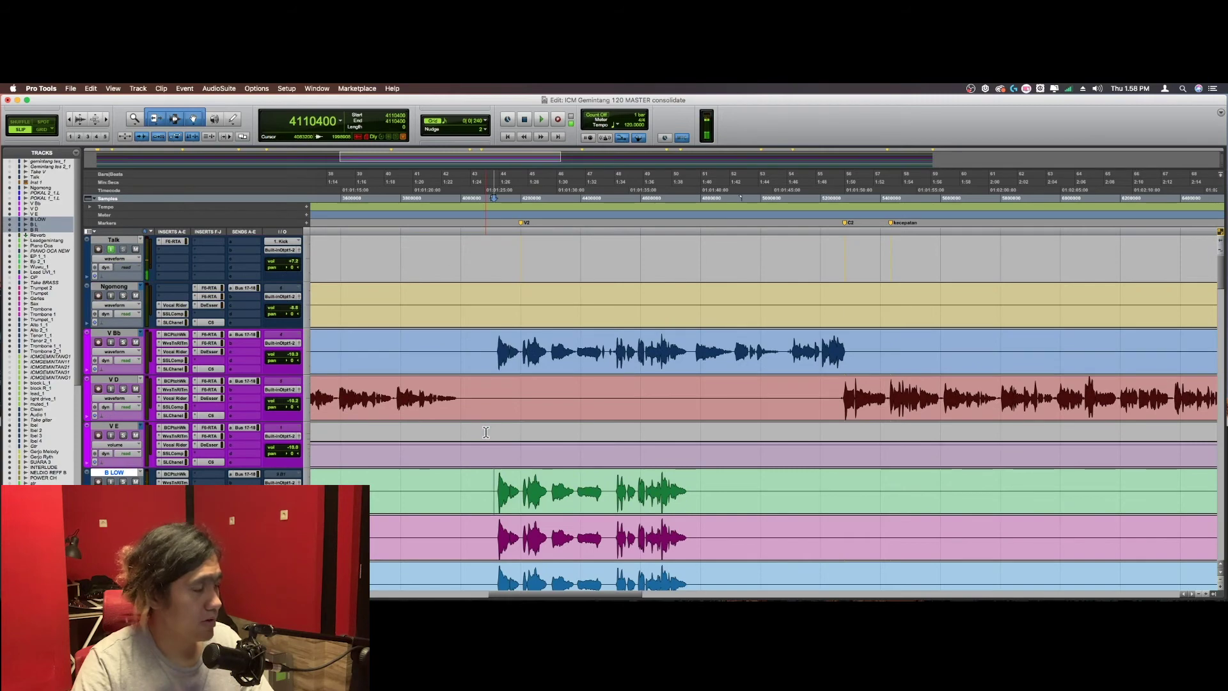
Step: Select the tom tracks T0 to T3 and play the first tom fill ahead of the C2 marker
{"action": "scroll", "coordinate": [486, 432], "scroll_direction": "down", "scroll_amount": 20}
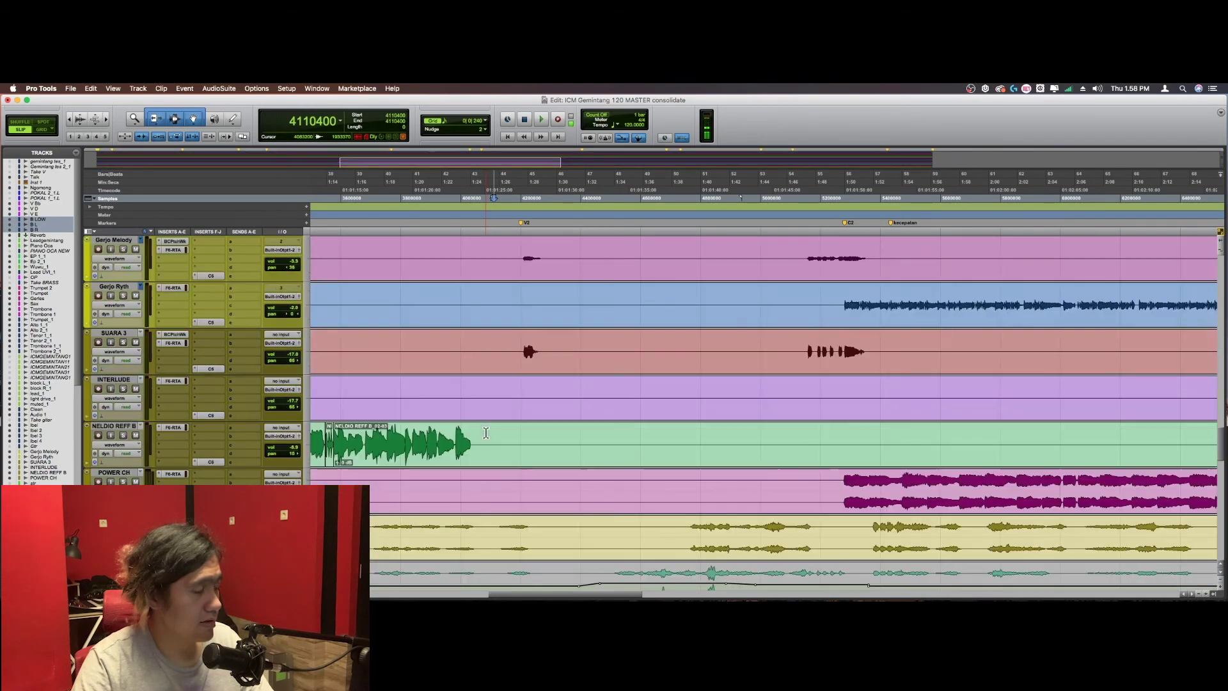
{"action": "scroll", "coordinate": [486, 432], "scroll_direction": "down", "scroll_amount": 15}
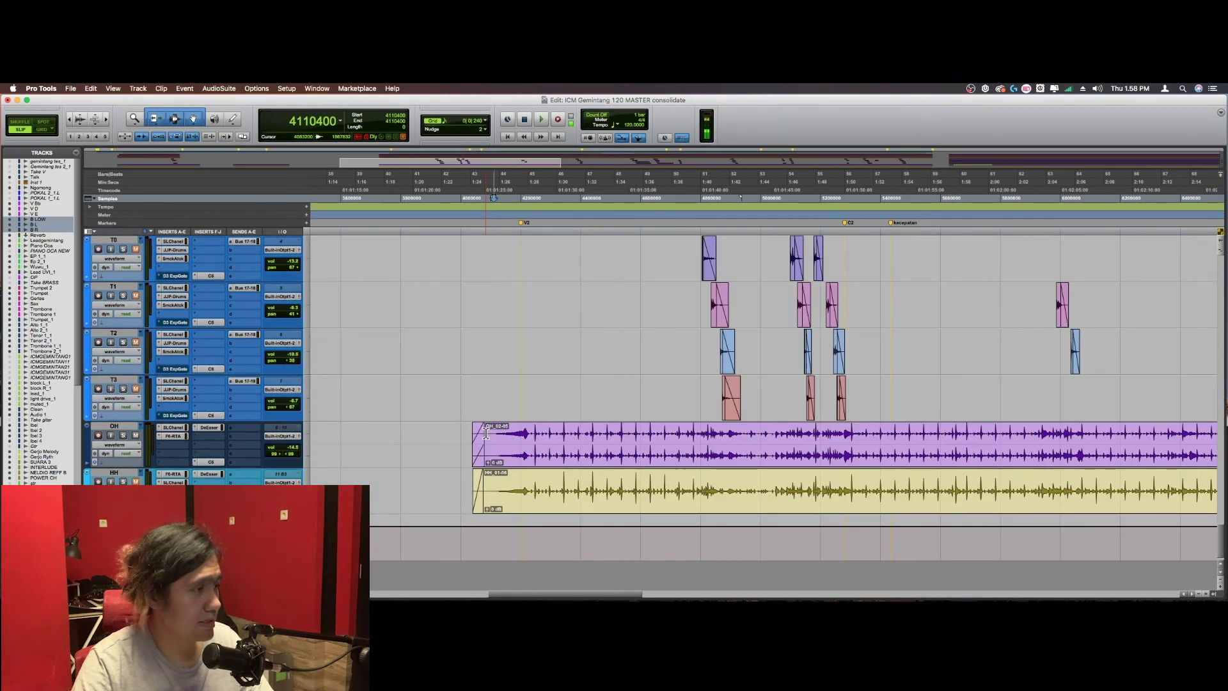
{"action": "scroll", "coordinate": [486, 433], "scroll_direction": "up", "scroll_amount": 2}
{"action": "key", "text": "super+bracketright"}
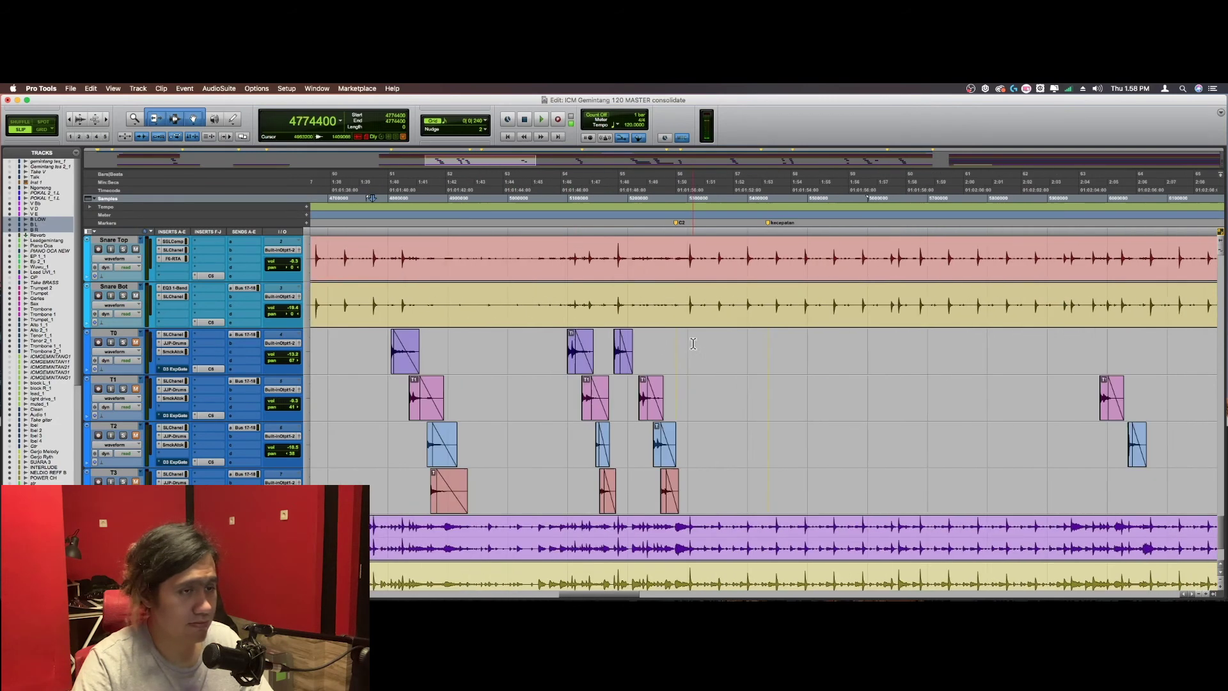
{"action": "left_click", "coordinate": [121, 335]}
{"action": "left_click", "coordinate": [124, 477], "text": "shift"}
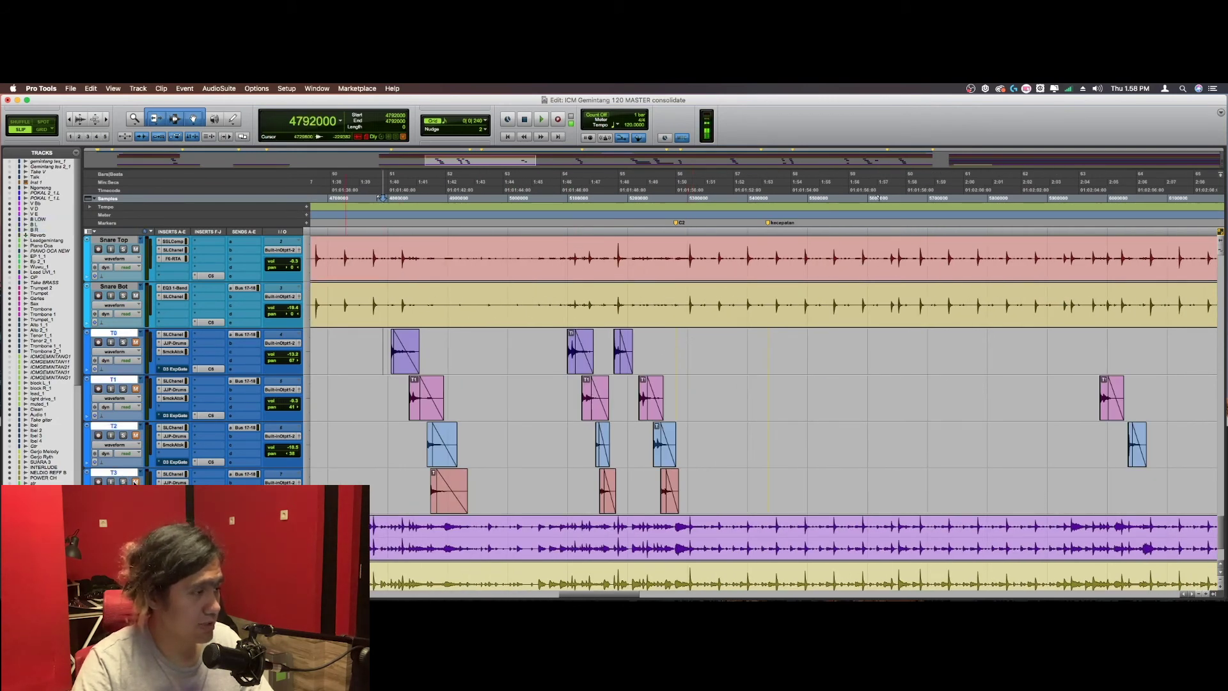
{"action": "key", "text": "space"}
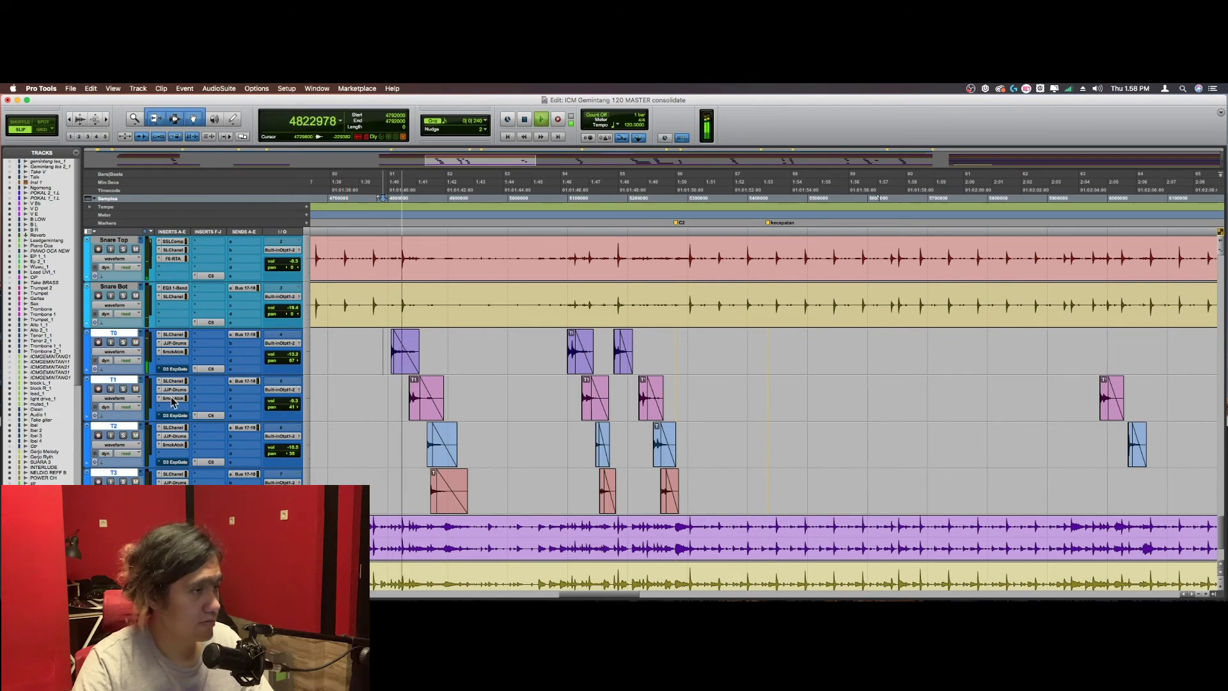
Step: Replay the first tom fill on T0 to T3 from slightly different start points before its first hit
{"action": "left_click", "coordinate": [385, 481]}
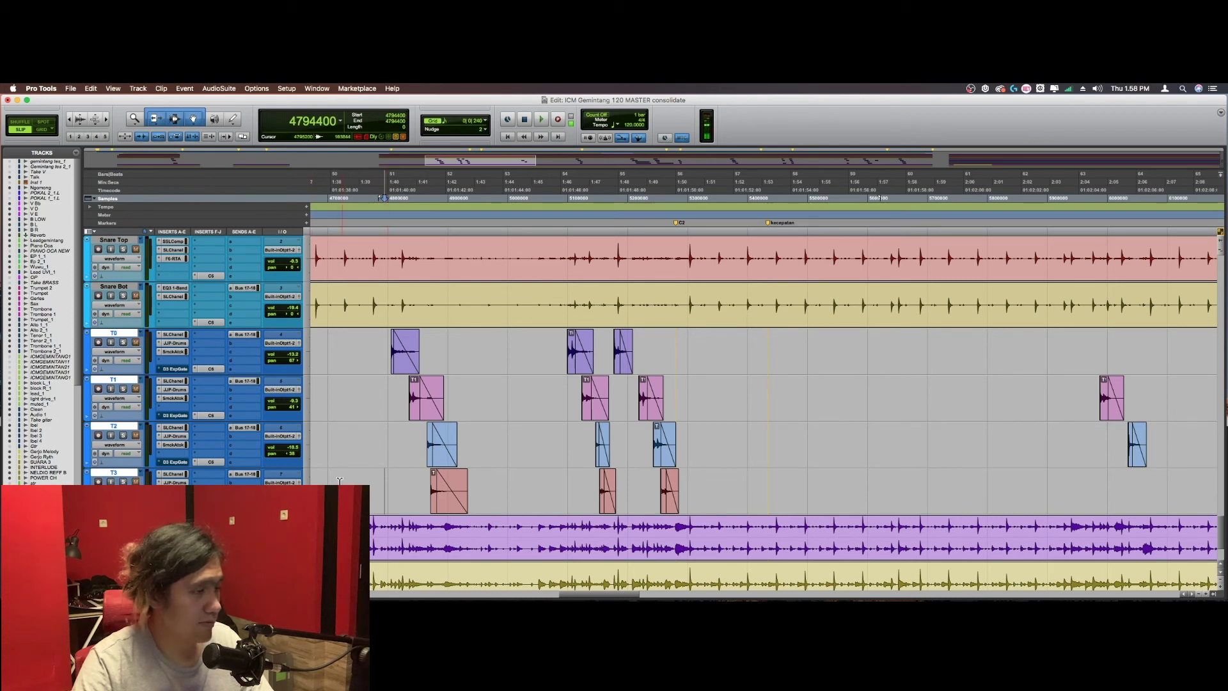
{"action": "key", "text": "space"}
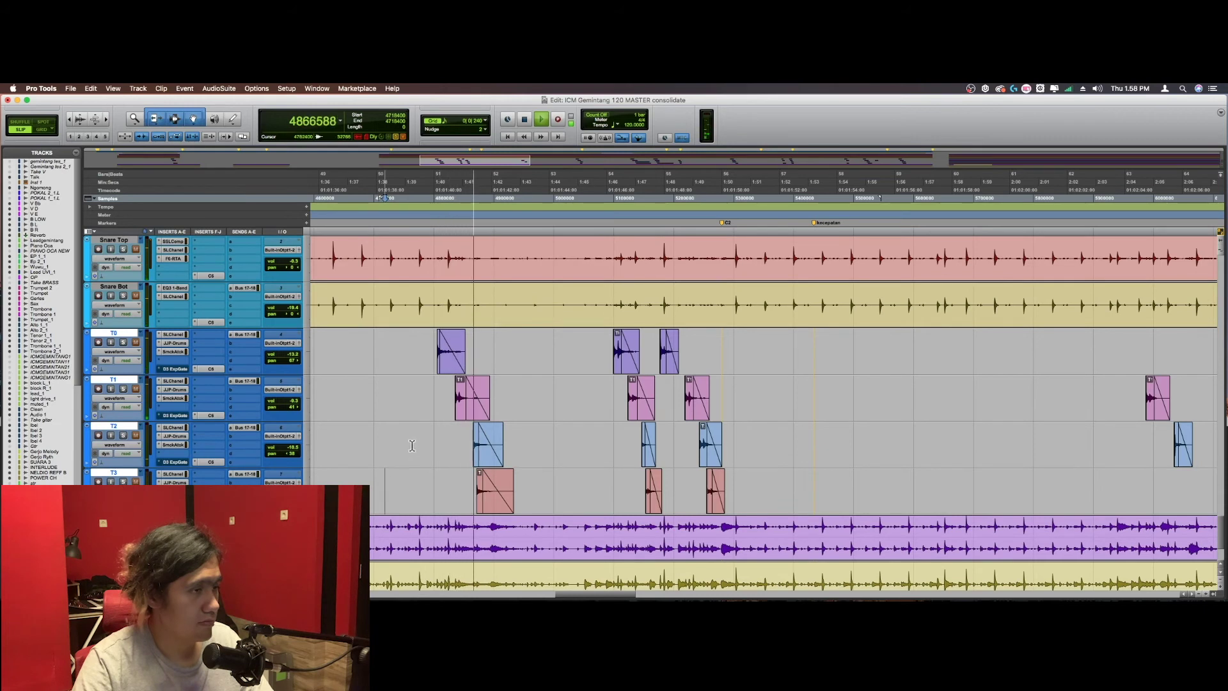
{"action": "key", "text": "space"}
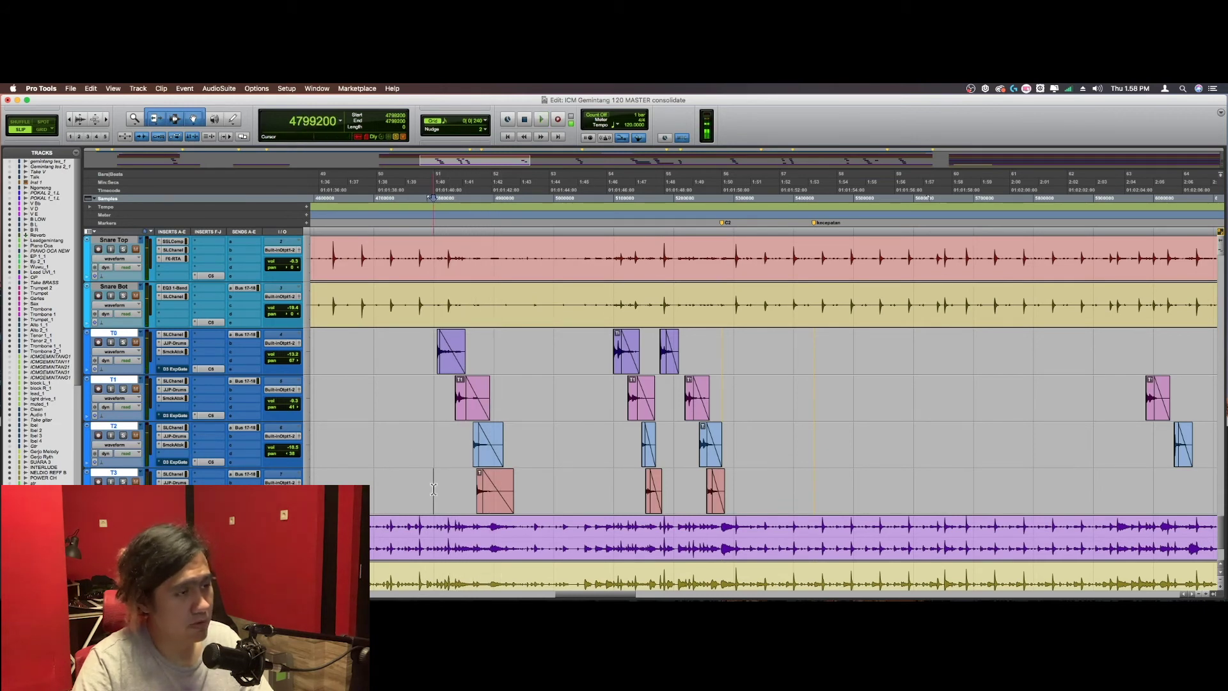
{"action": "left_click", "coordinate": [425, 487]}
{"action": "key", "text": "space"}
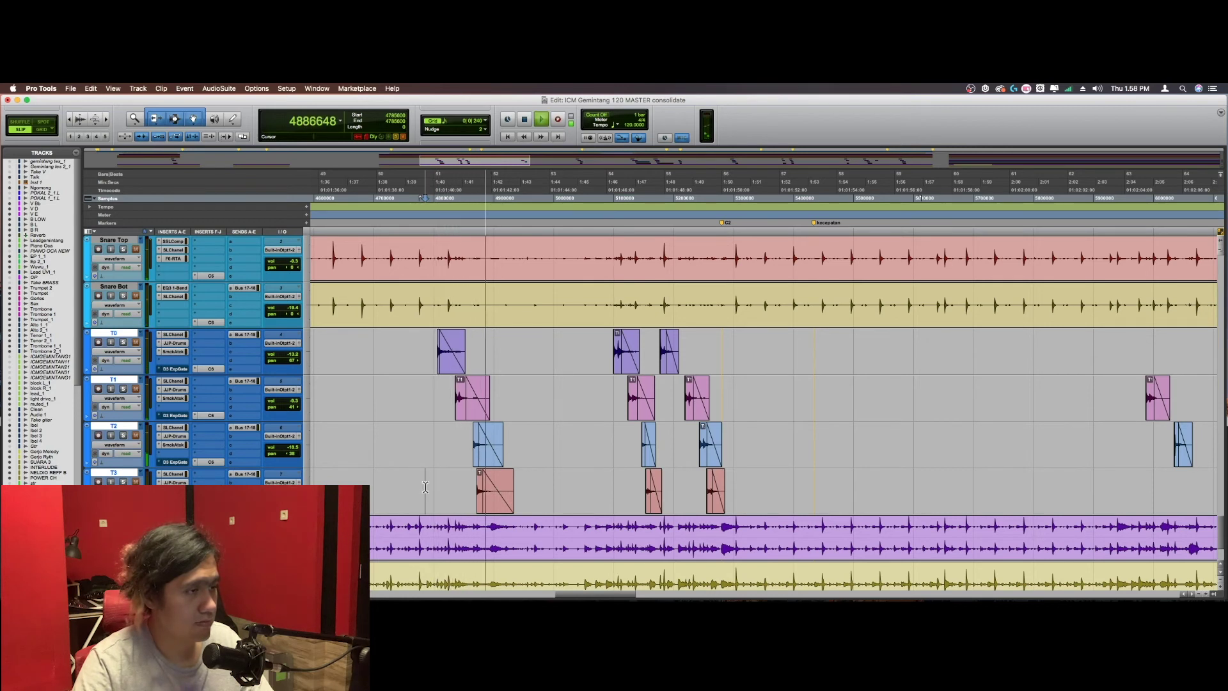
{"action": "key", "text": "space"}
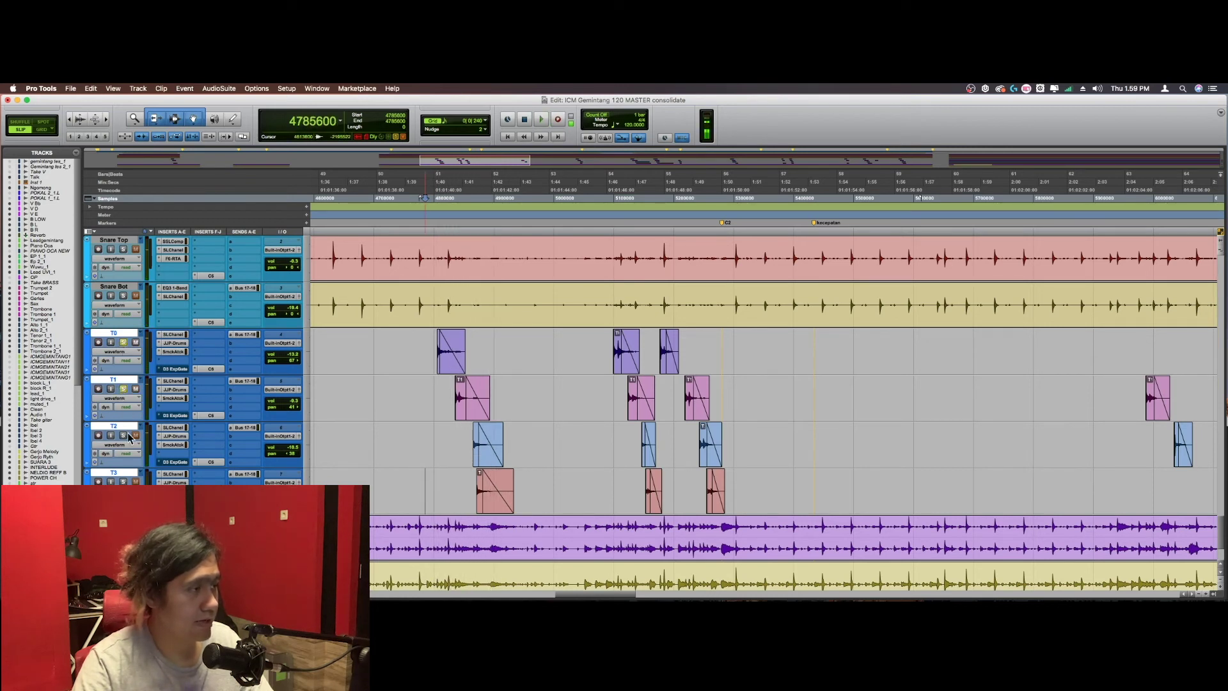
Step: Complete the solo of tom tracks T0 to T3 and play the first tom fill with the toms alone
{"action": "left_click", "coordinate": [124, 481]}
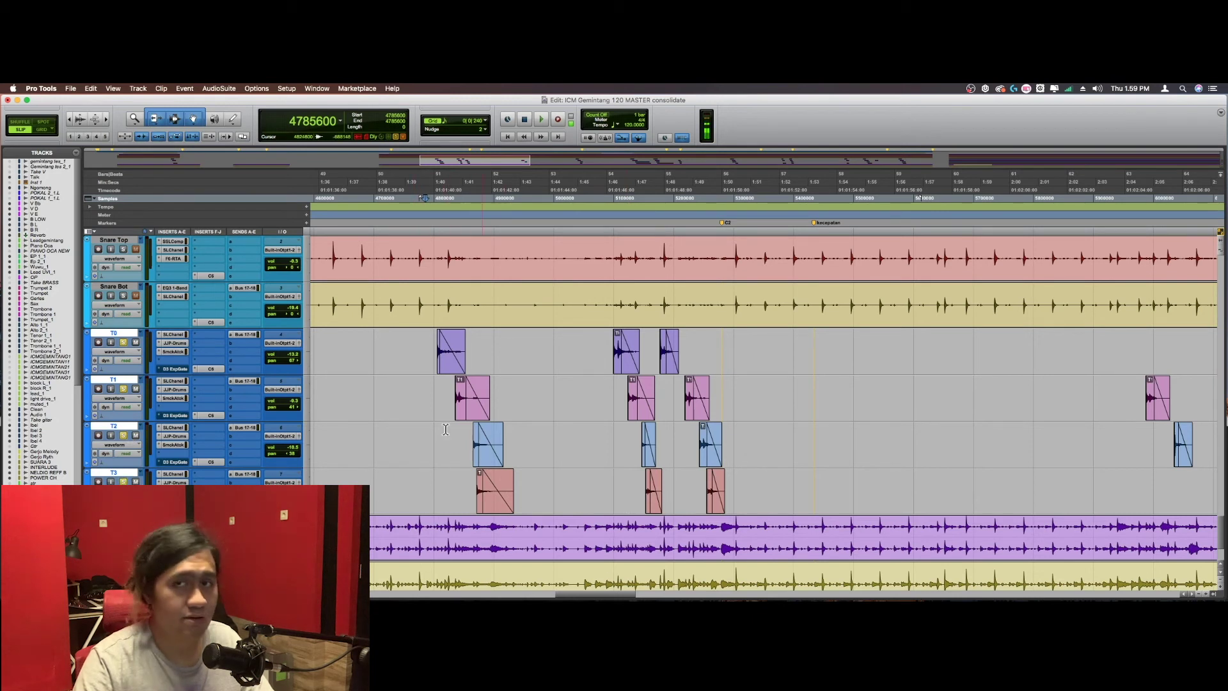
{"action": "key", "text": "space"}
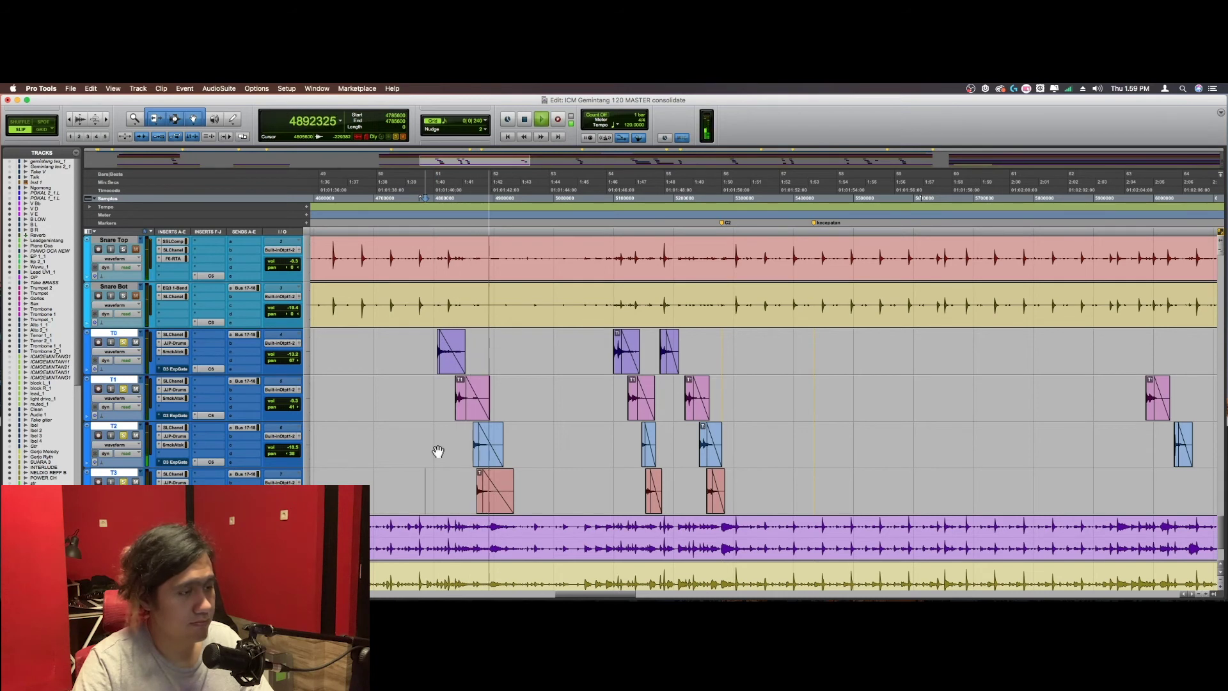
{"action": "key", "text": "space"}
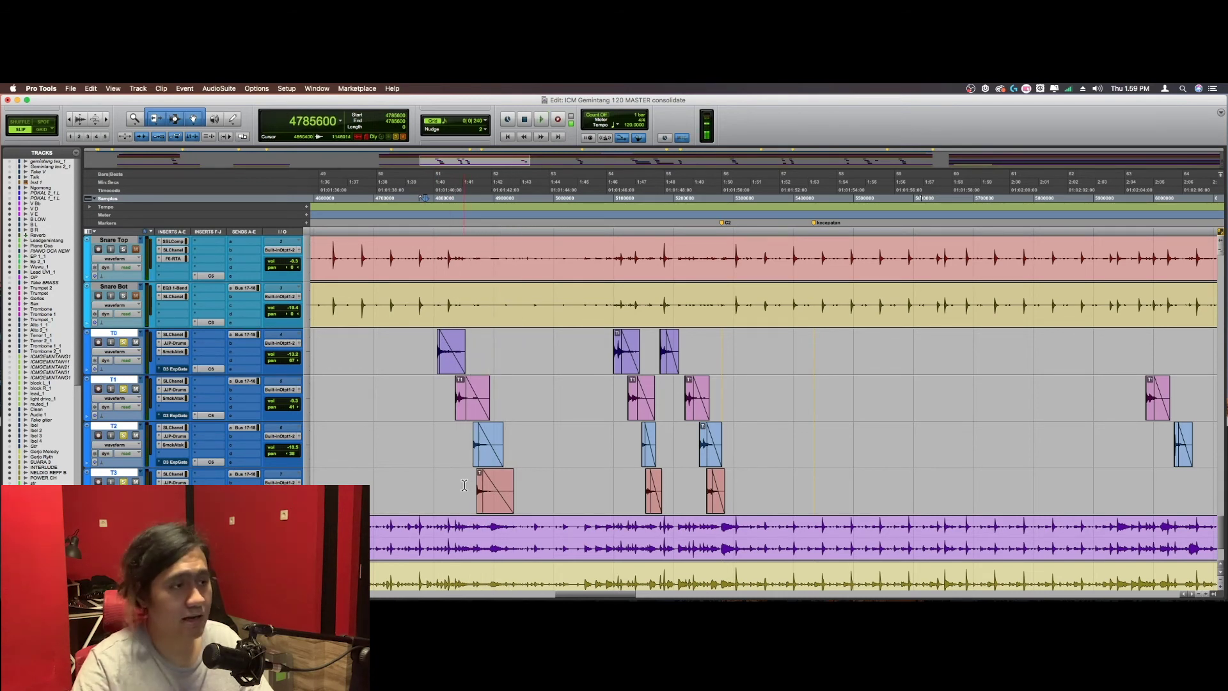
{"action": "scroll", "coordinate": [525, 435], "scroll_direction": "up", "scroll_amount": 5}
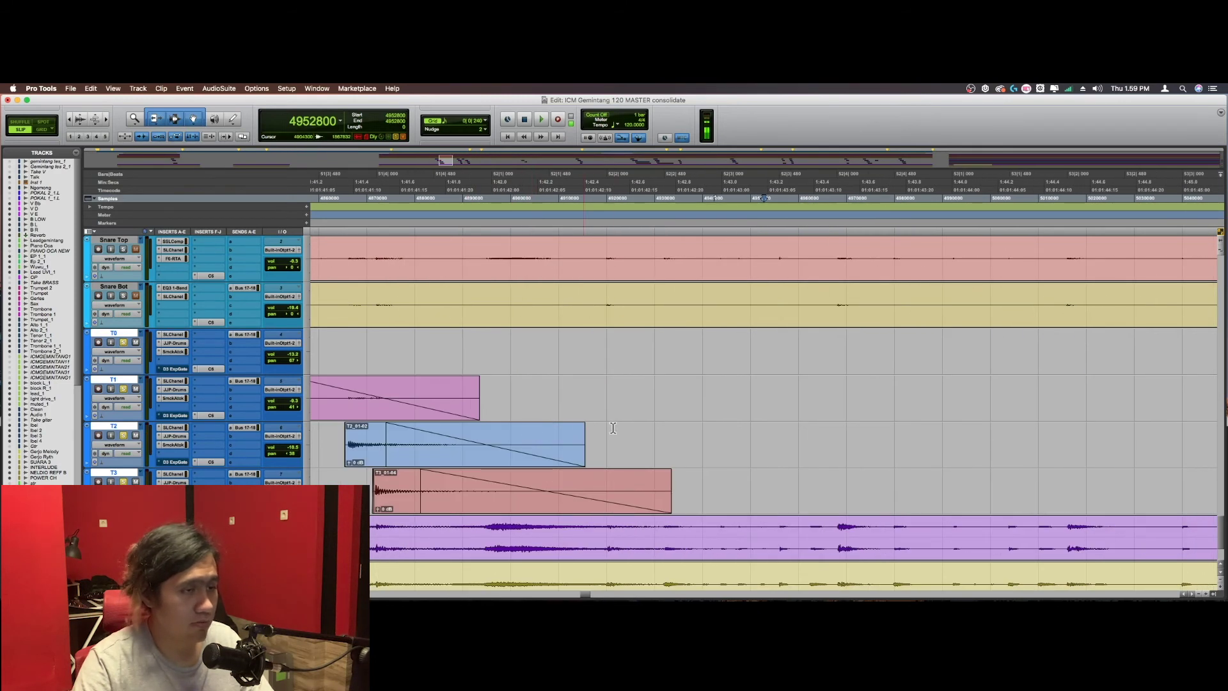
{"action": "scroll", "coordinate": [615, 428], "scroll_direction": "down", "scroll_amount": 2}
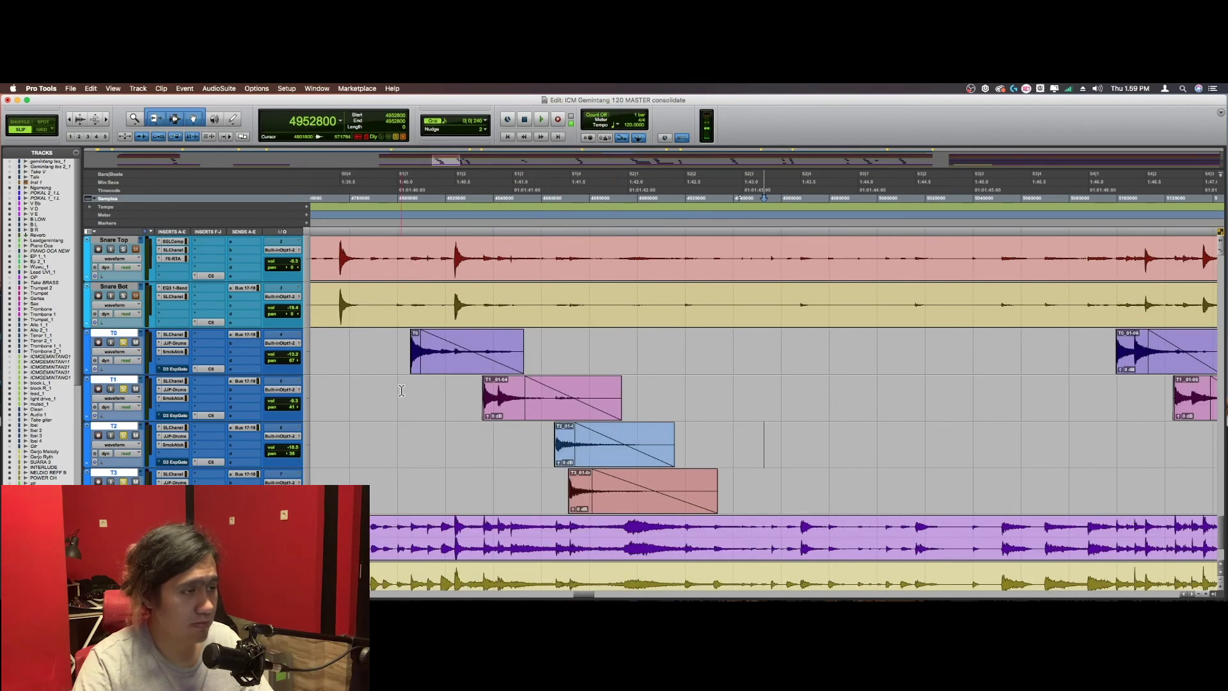
{"action": "key", "text": "space"}
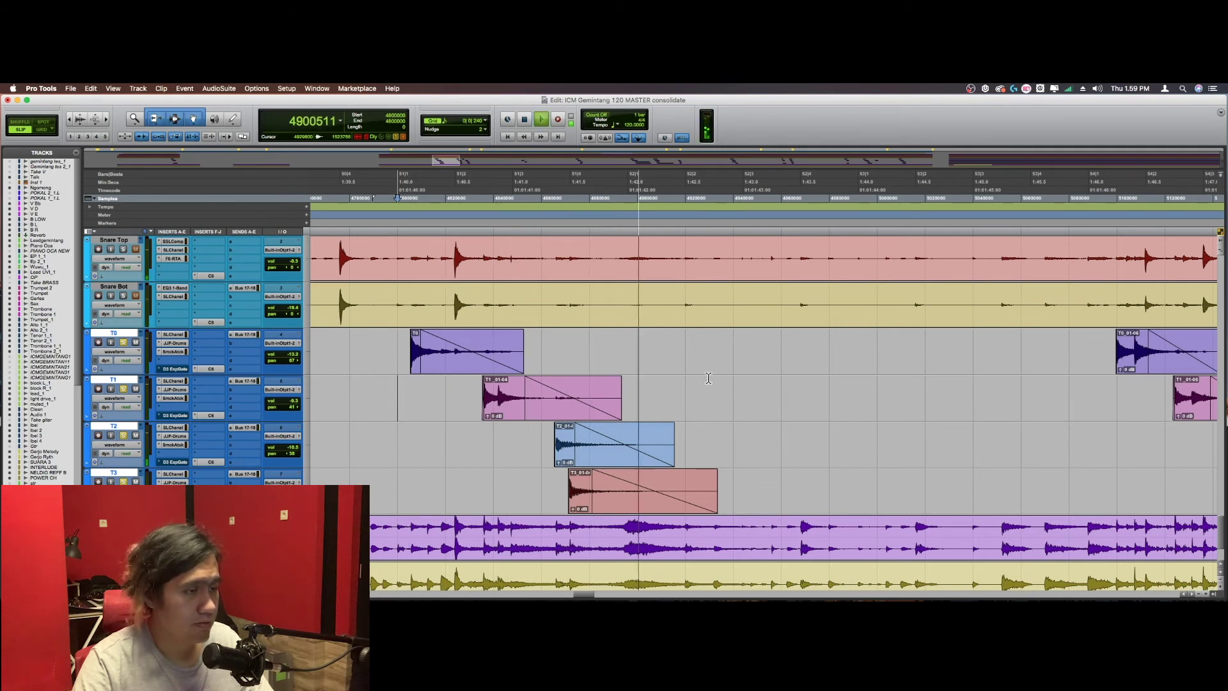
{"action": "key", "text": "space"}
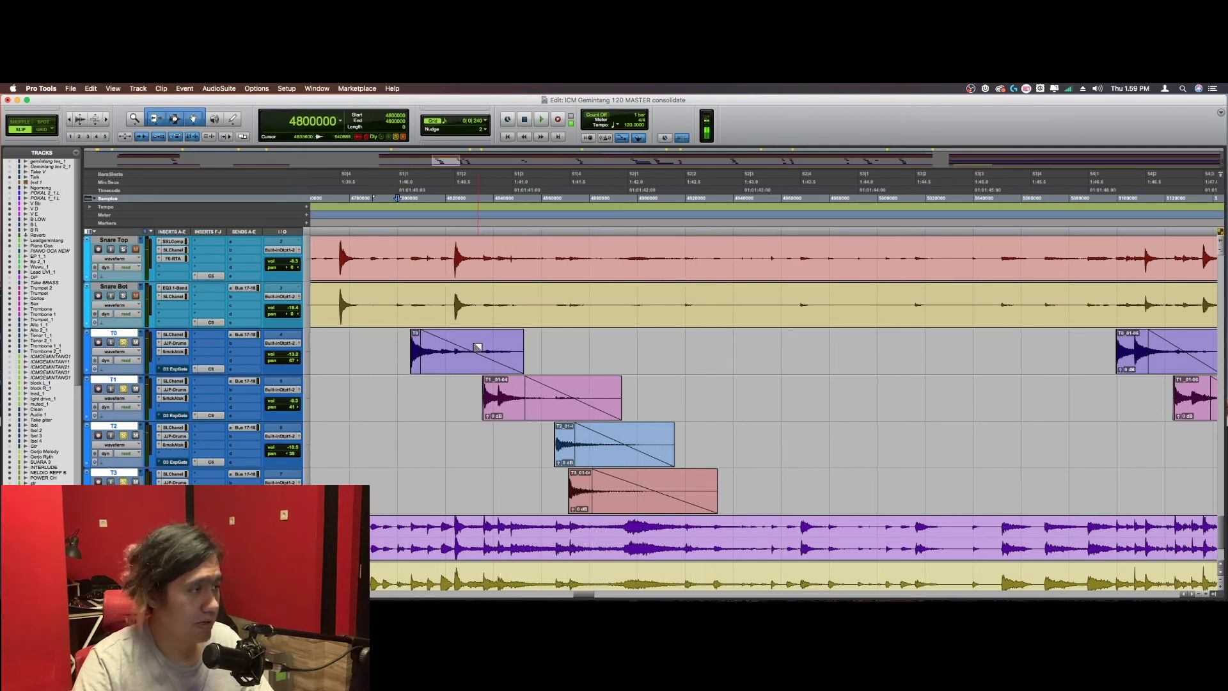
Step: Extend the end of the last T0 clip before the C2 marker to about bar 66, and remove its fade-out
{"action": "left_click", "coordinate": [182, 380]}
{"action": "left_click", "coordinate": [505, 115]}
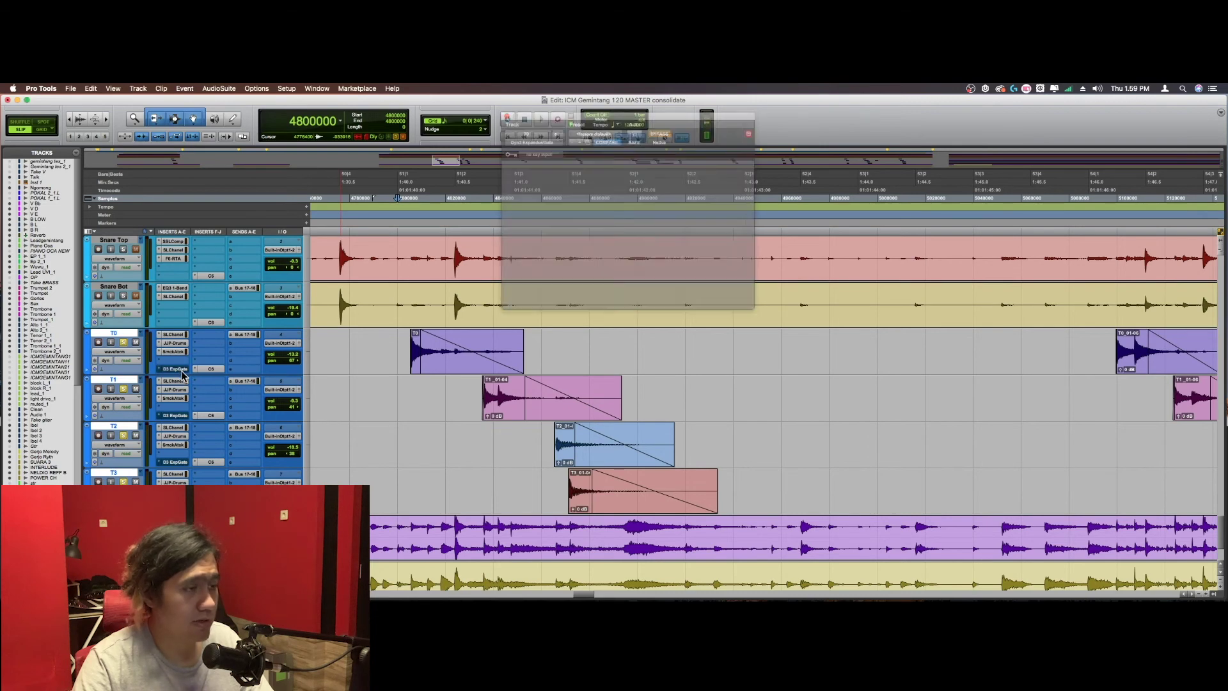
{"action": "key", "text": "super+bracketleft"}
{"action": "key", "text": "super+bracketleft"}
{"action": "key", "text": "super+bracketleft"}
{"action": "scroll", "coordinate": [829, 371], "scroll_direction": "right", "scroll_amount": 10}
{"action": "left_click", "coordinate": [761, 358]}
{"action": "key", "text": "super+bracketright"}
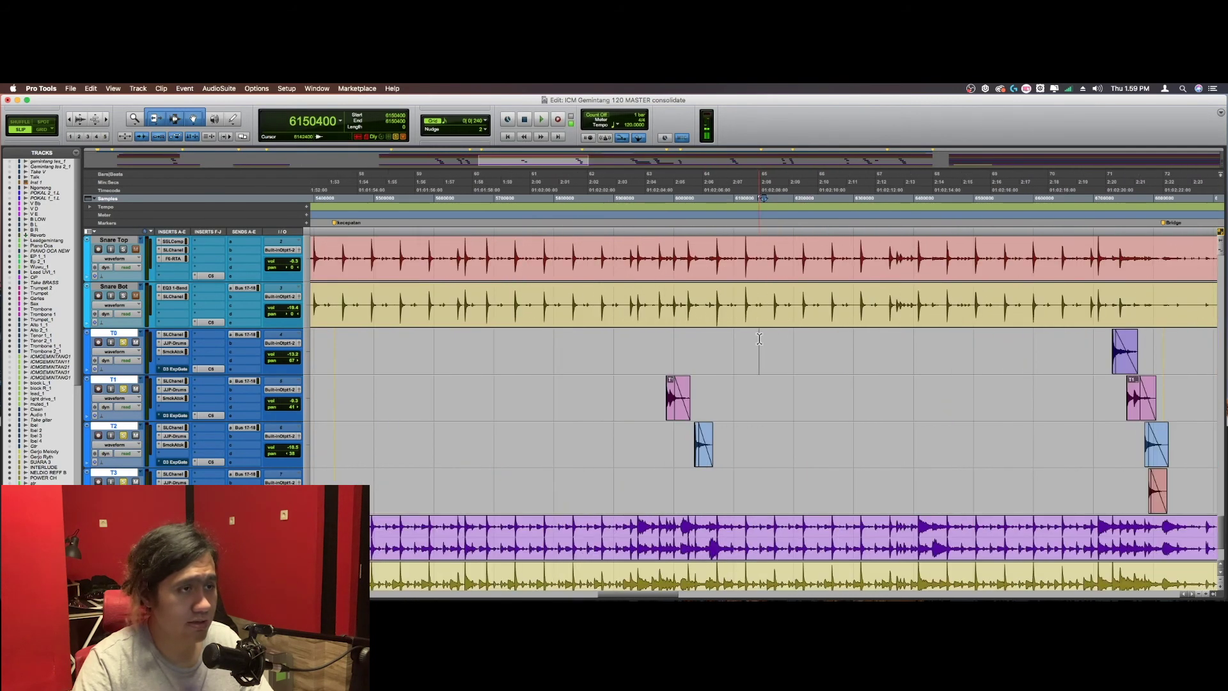
{"action": "scroll", "coordinate": [683, 353], "scroll_direction": "left", "scroll_amount": 1}
{"action": "scroll", "coordinate": [683, 352], "scroll_direction": "left", "scroll_amount": 4}
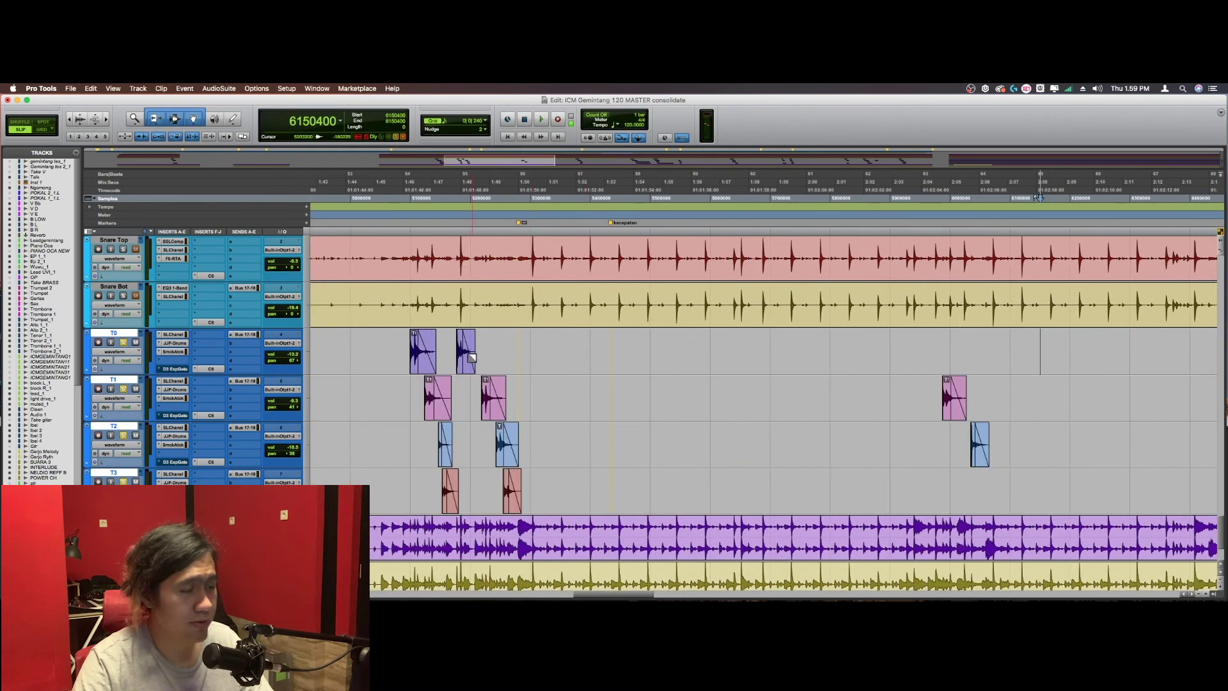
{"action": "left_click_drag", "start_coordinate": [471, 356], "coordinate": [1108, 355]}
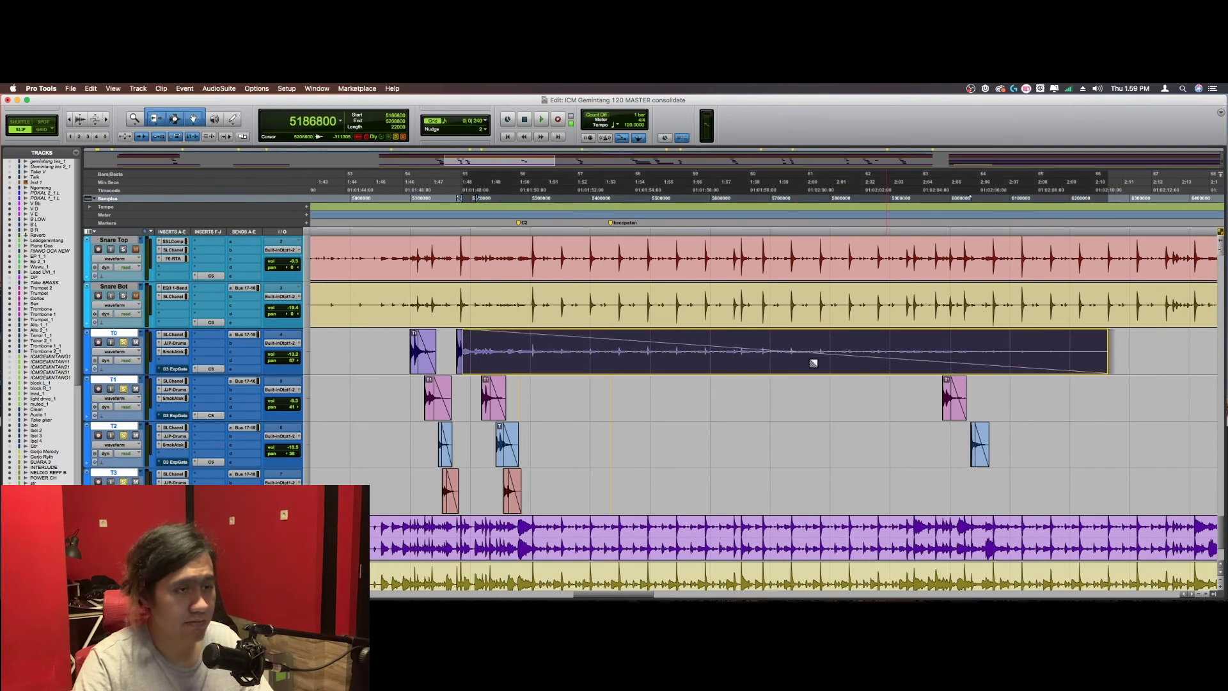
{"action": "key", "text": "super+z"}
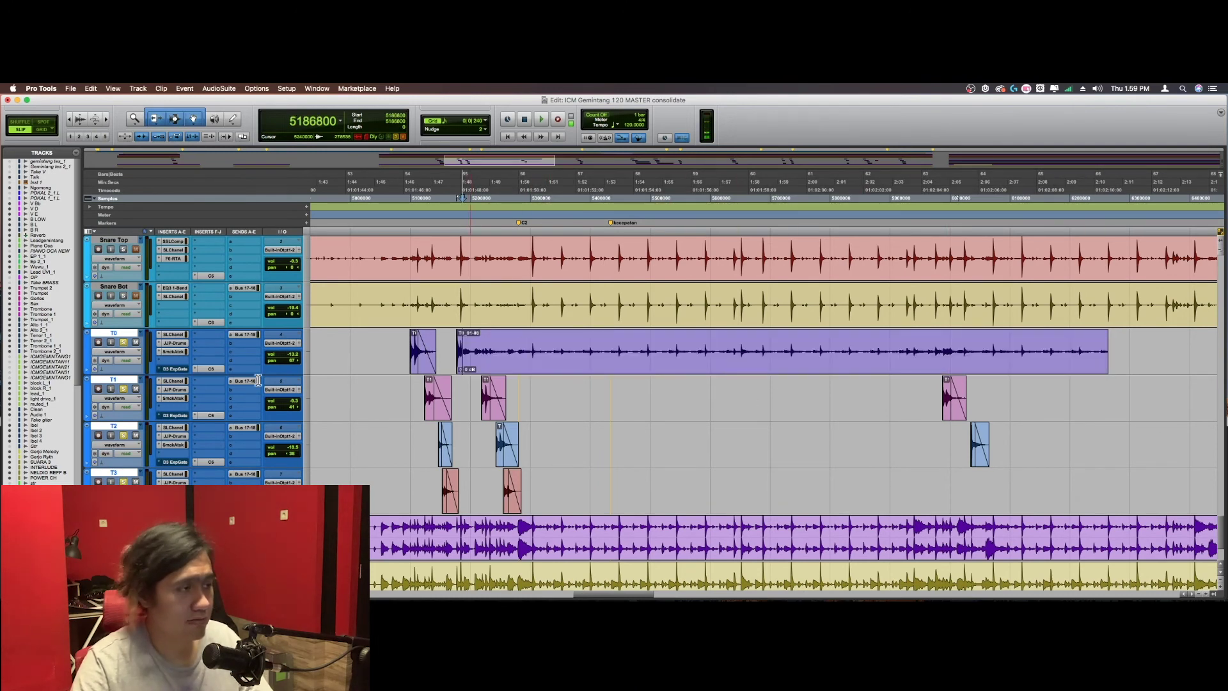
Step: Open the Expander/Gate on T0 and play the extended T0 clip through it
{"action": "left_click", "coordinate": [175, 369]}
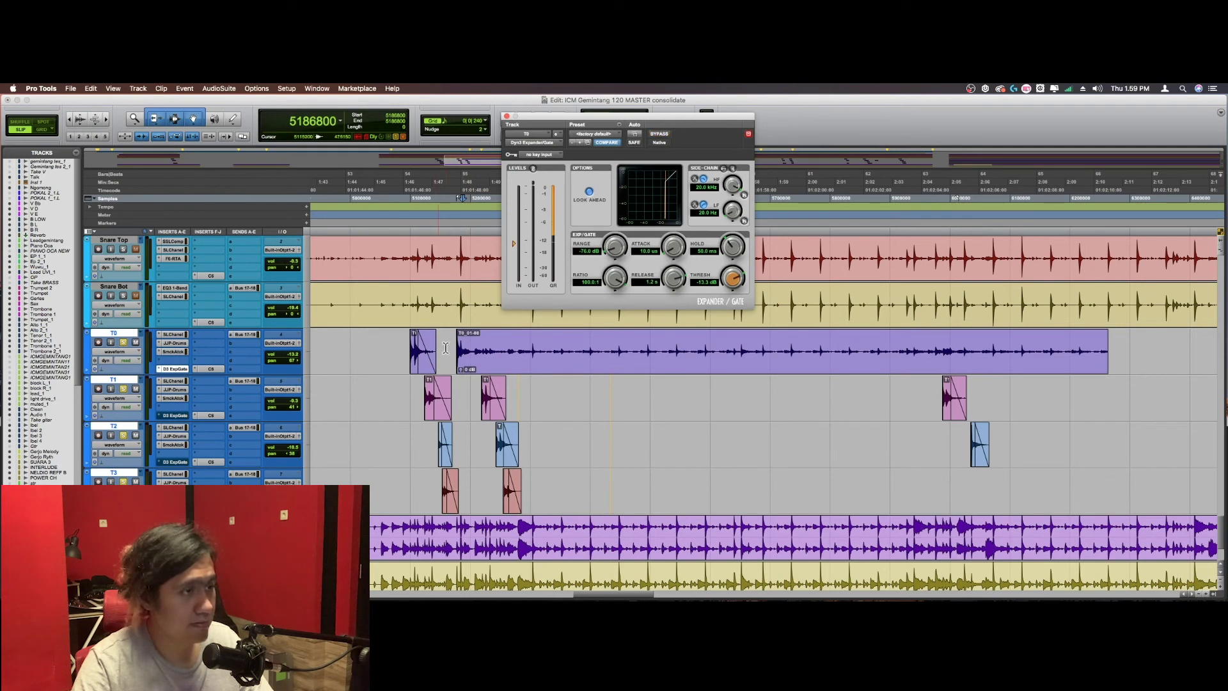
{"action": "left_click", "coordinate": [451, 339]}
{"action": "key", "text": "space"}
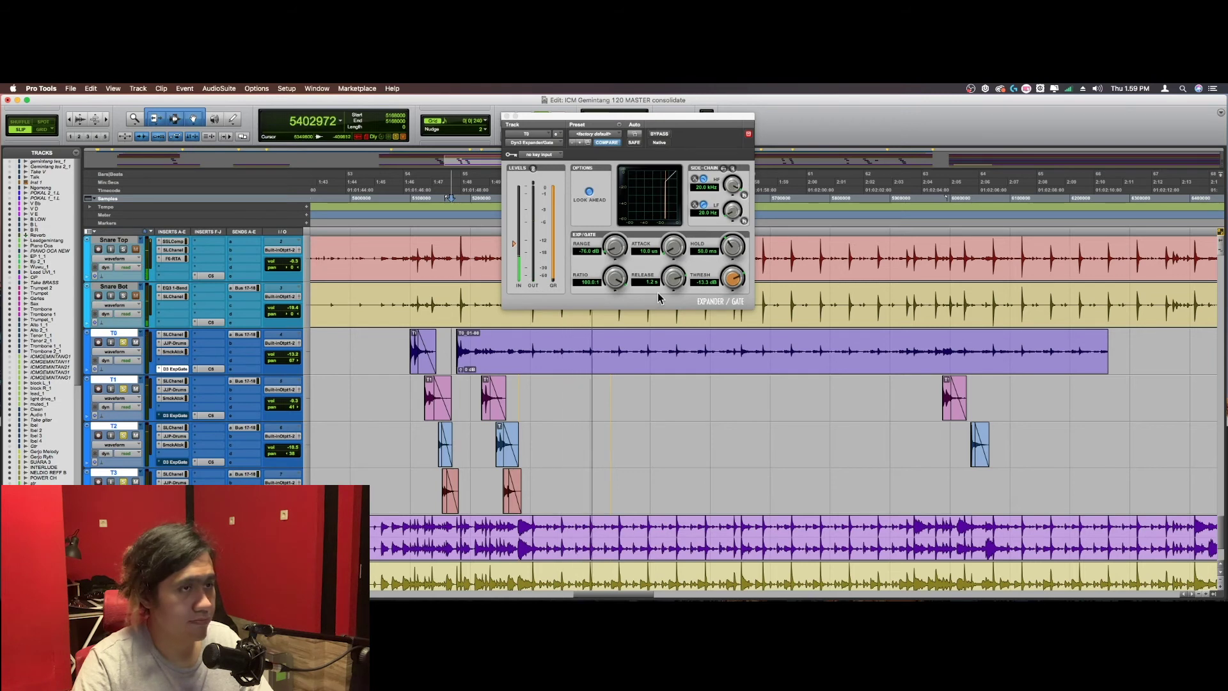
{"action": "scroll", "coordinate": [693, 348], "scroll_direction": "right", "scroll_amount": 3}
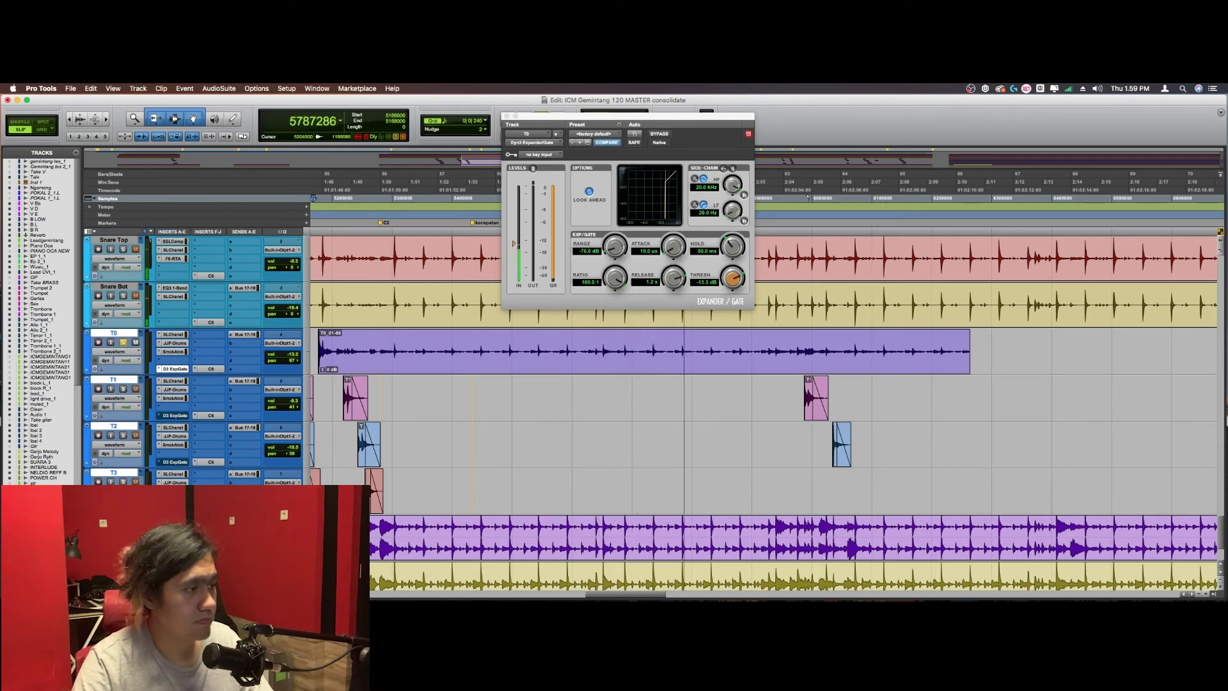
{"action": "scroll", "coordinate": [748, 347], "scroll_direction": "right", "scroll_amount": 1}
{"action": "scroll", "coordinate": [748, 347], "scroll_direction": "right", "scroll_amount": 5}
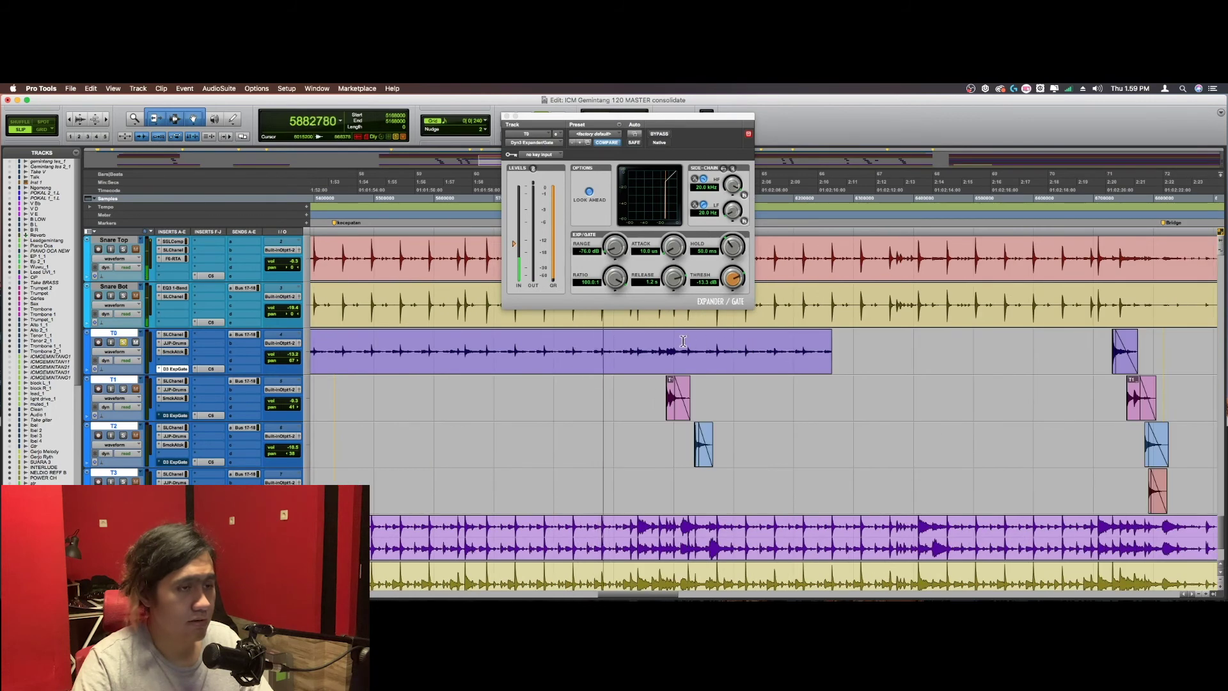
{"action": "scroll", "coordinate": [697, 345], "scroll_direction": "down", "scroll_amount": 2}
Step: While replaying the extended T0 clip, lower the gate threshold to -32.4 dB and raise it back to -18.4 dB
{"action": "left_click", "coordinate": [571, 343]}
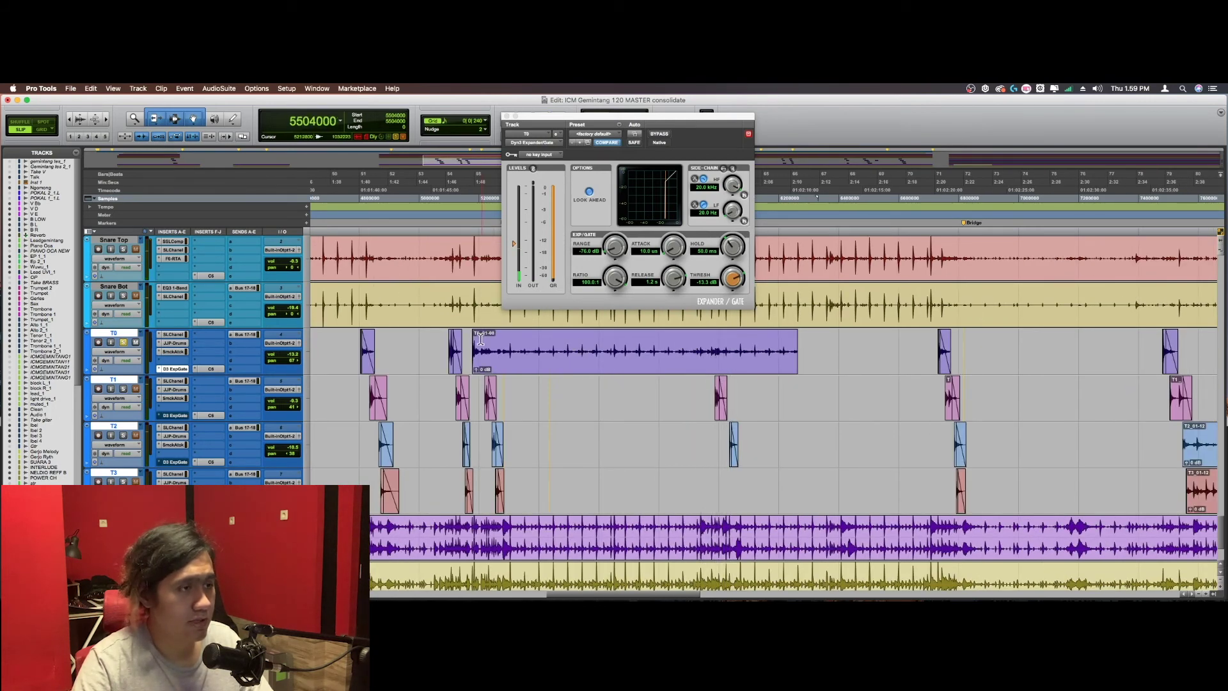
{"action": "key", "text": "space"}
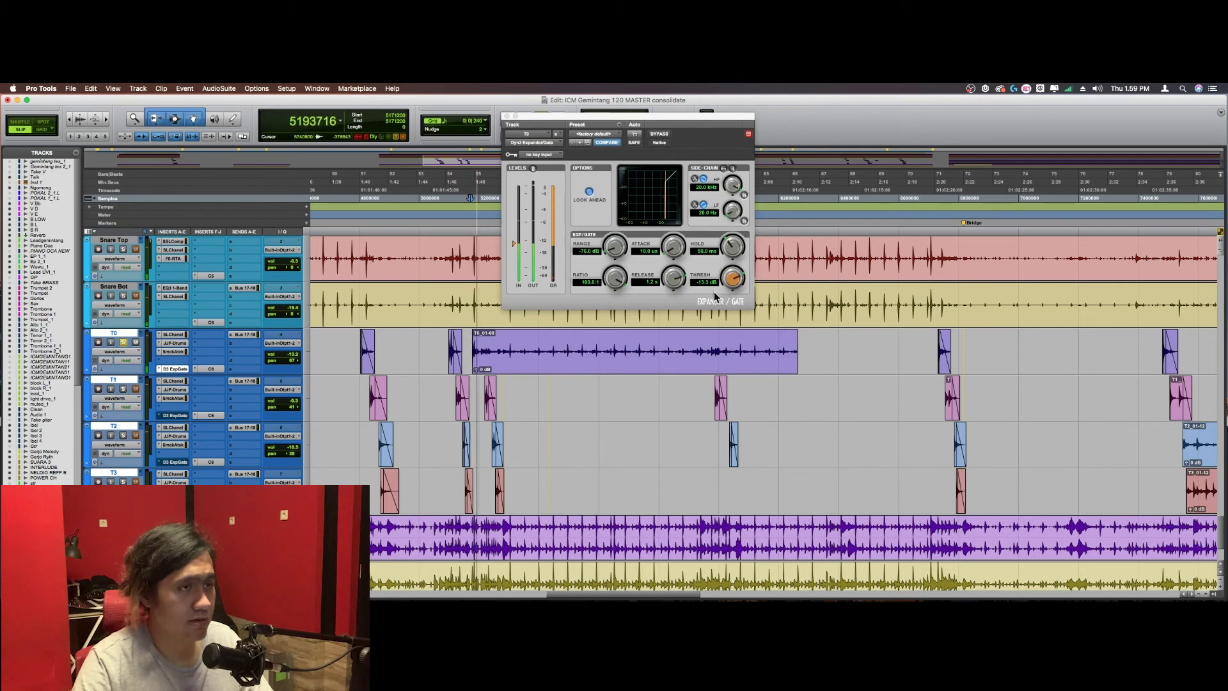
{"action": "left_click_drag", "start_coordinate": [734, 280], "coordinate": [732, 308]}
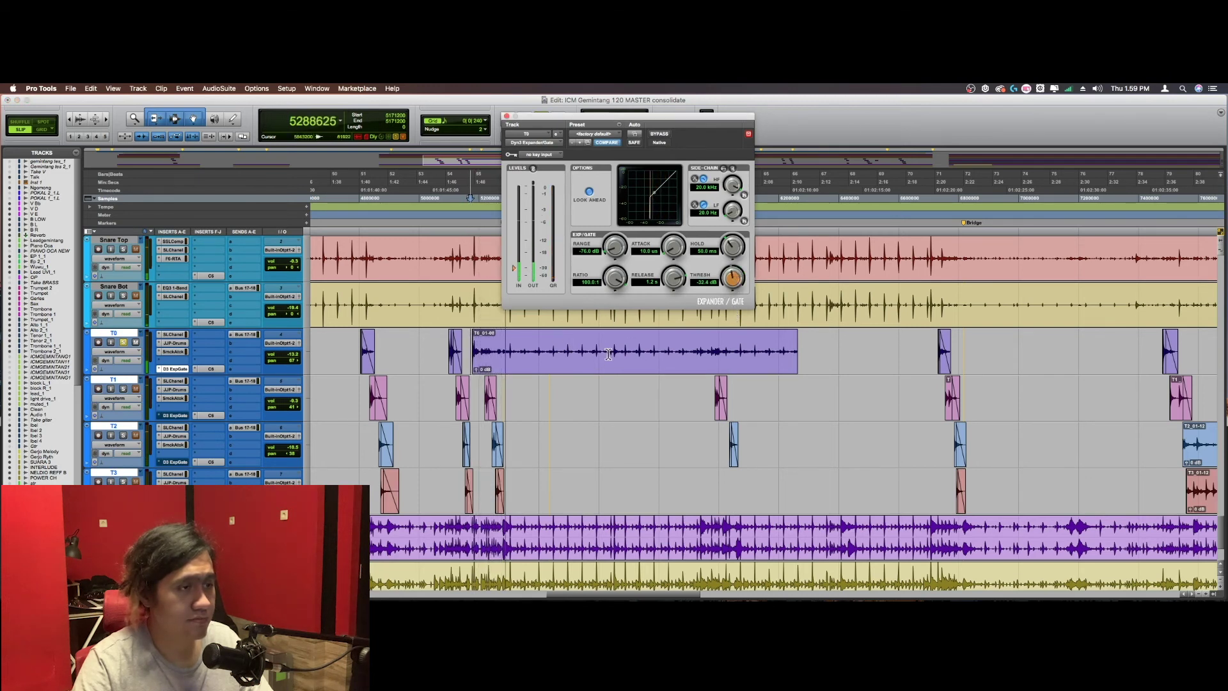
{"action": "scroll", "coordinate": [738, 276], "scroll_direction": "up", "scroll_amount": 5}
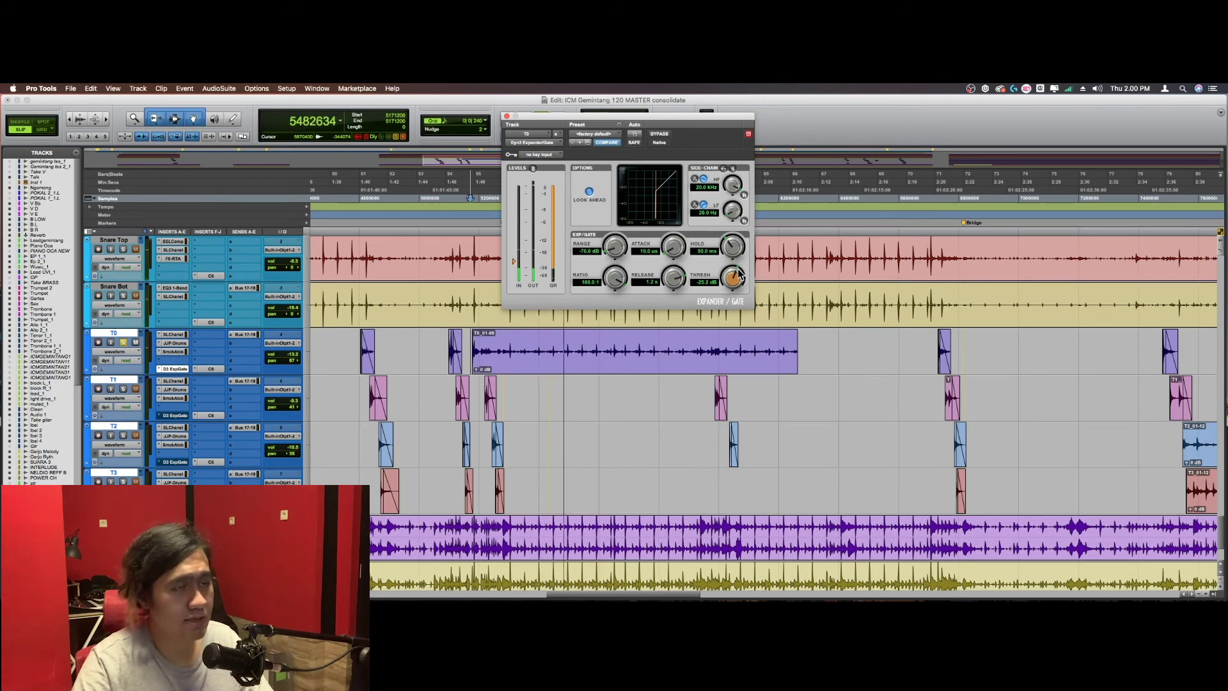
{"action": "key", "text": "super+bracketright"}
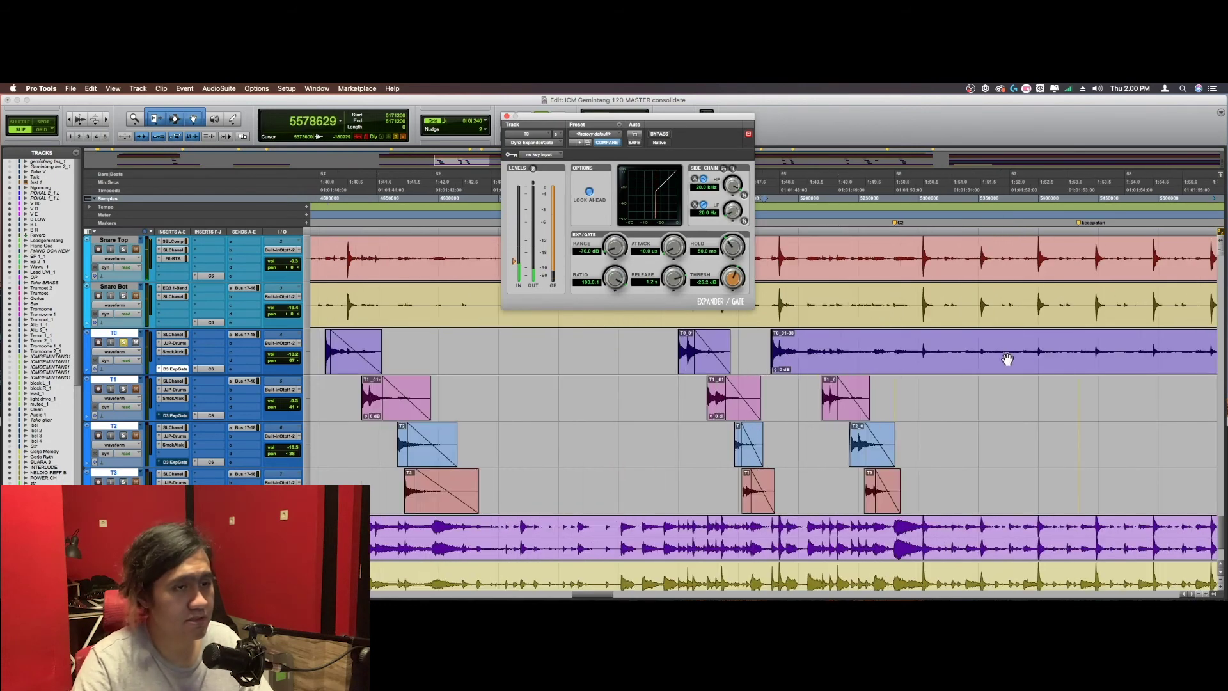
{"action": "key", "text": "super+bracketright"}
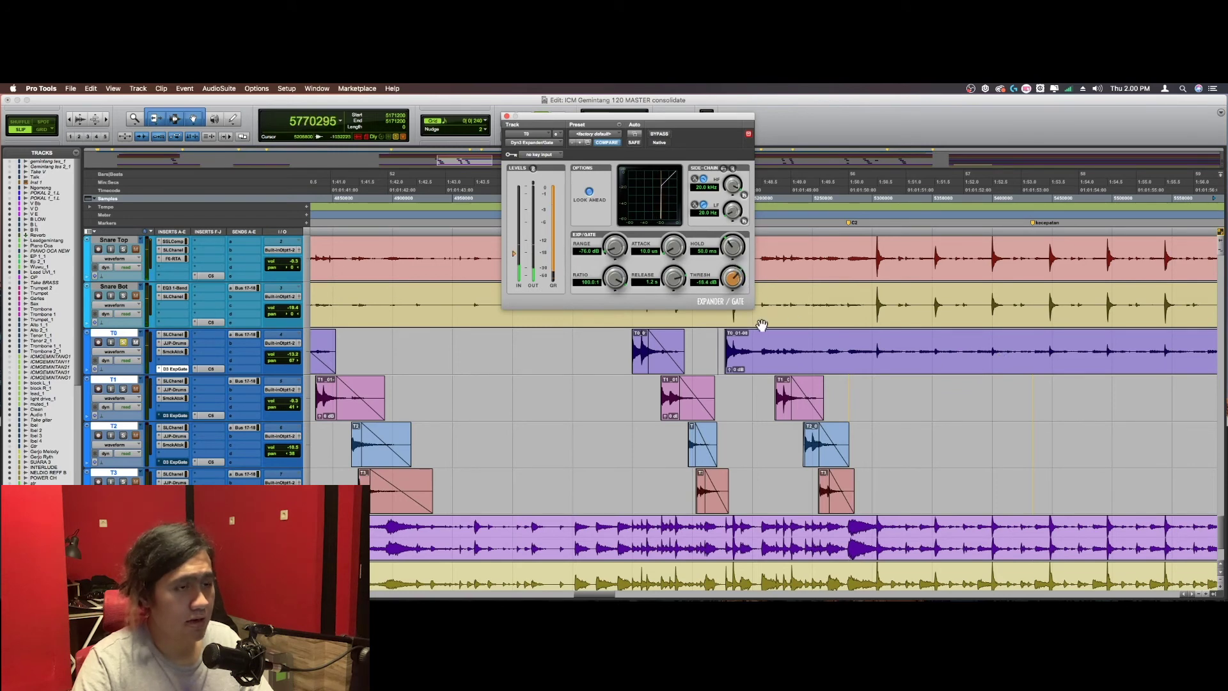
{"action": "key", "text": "space"}
Step: Replay the opening hit of the extended T0 clip several times to check the gate at its new threshold
{"action": "left_click", "coordinate": [719, 343]}
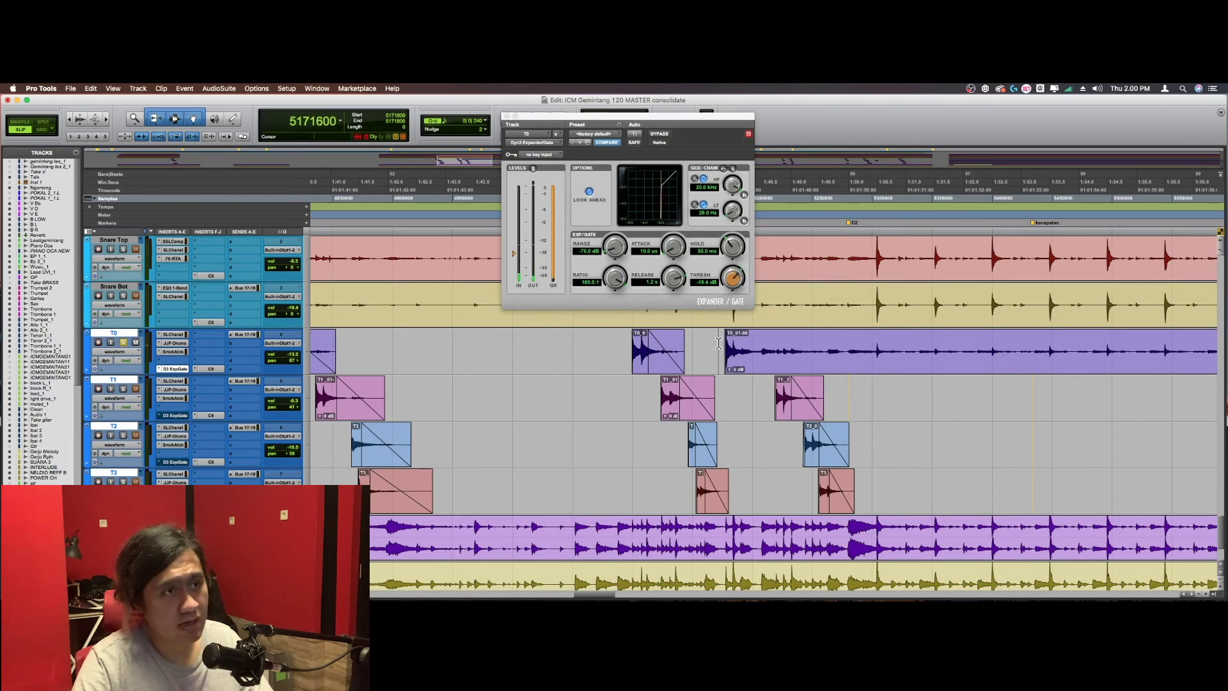
{"action": "key", "text": "super+bracketright"}
{"action": "key", "text": "space"}
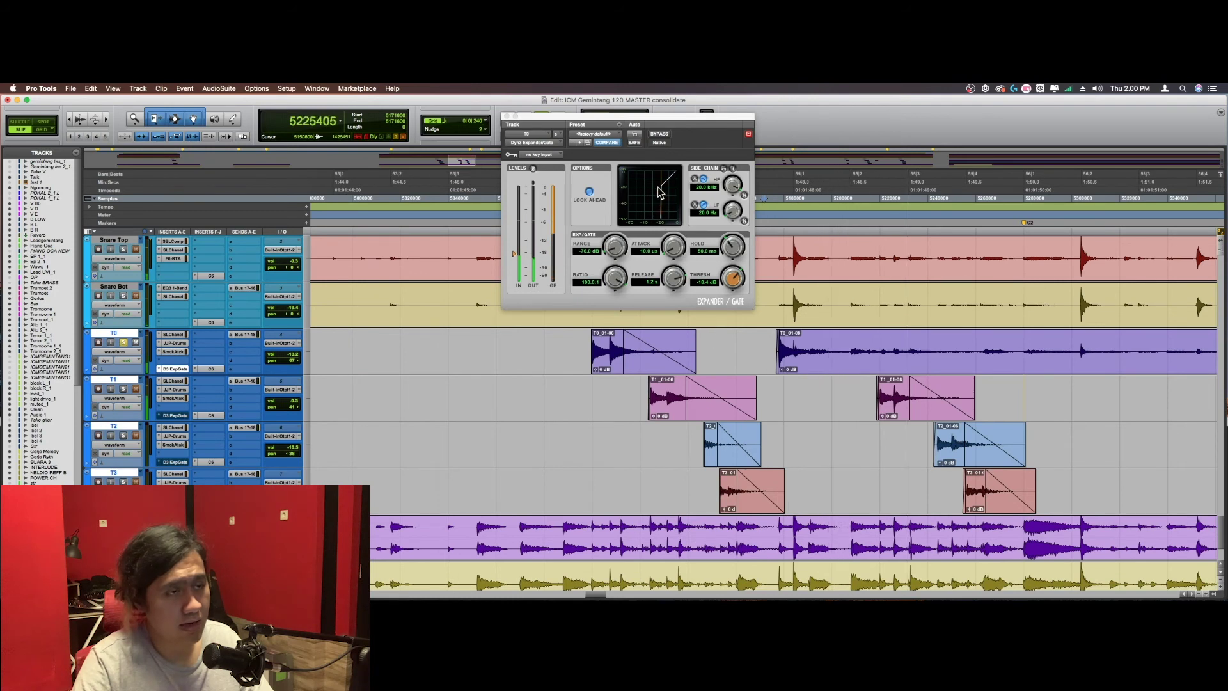
{"action": "key", "text": "space"}
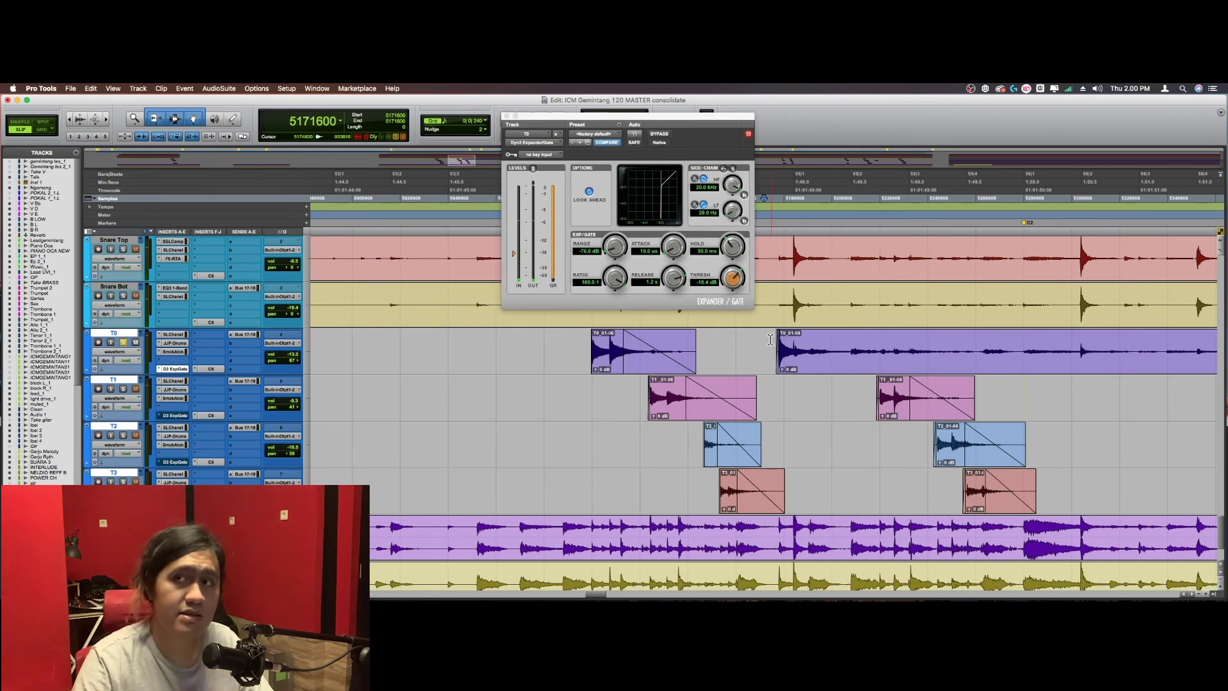
{"action": "key", "text": "space"}
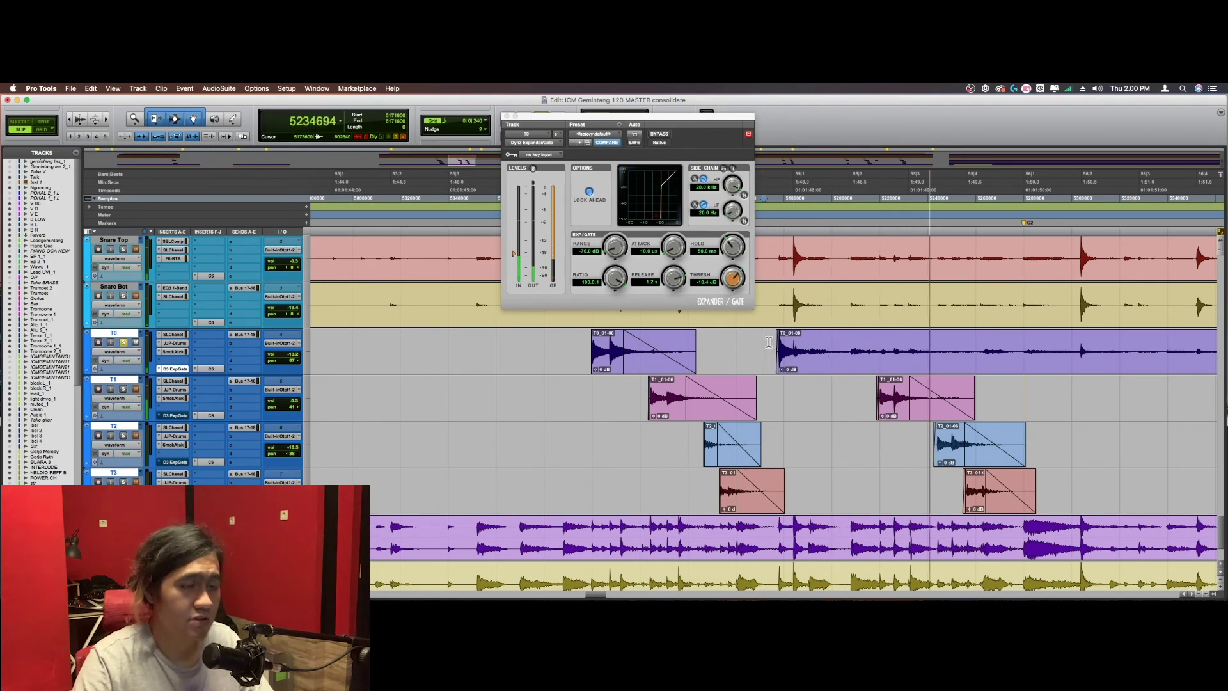
{"action": "key", "text": "space"}
{"action": "key", "text": "space"}
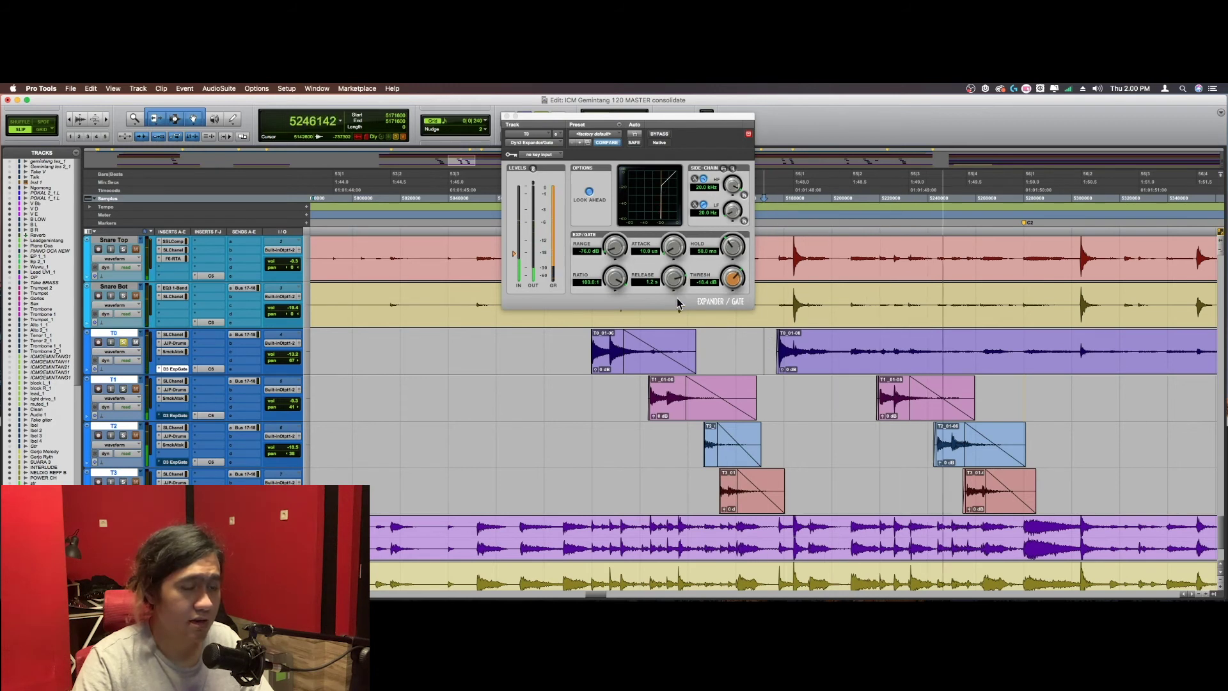
{"action": "key", "text": "space"}
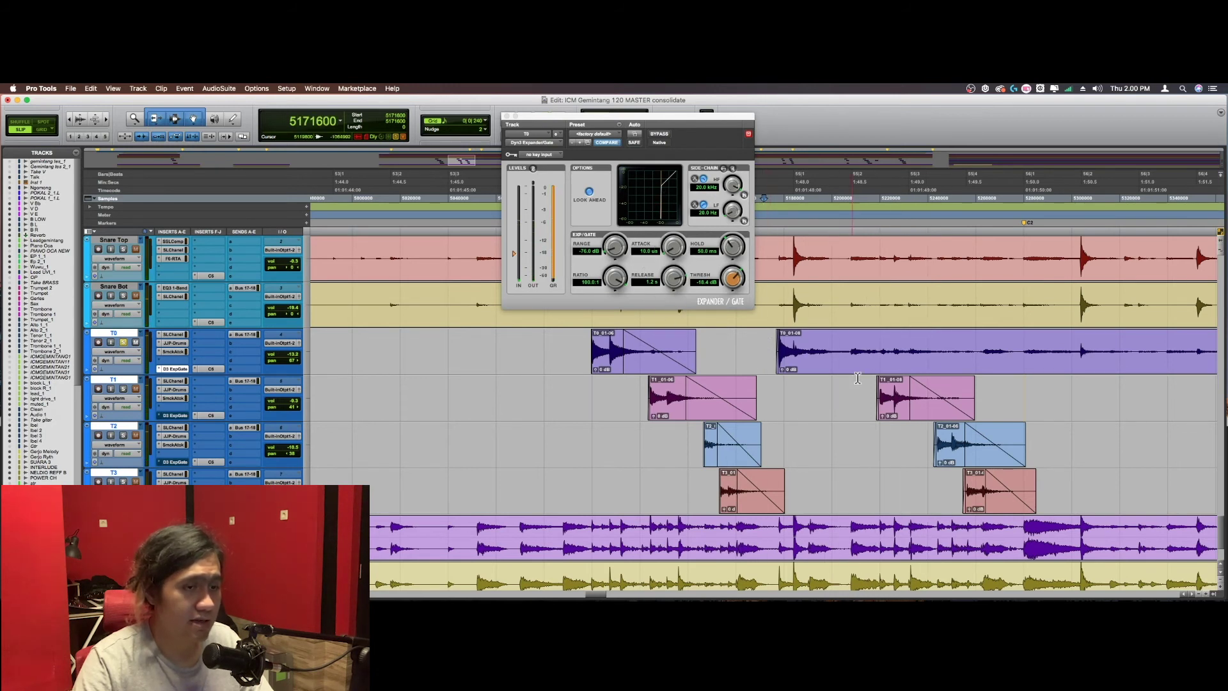
Step: Undo the extension and fade removal on the last T0 clip before the C2 marker
{"action": "scroll", "coordinate": [858, 379], "scroll_direction": "right", "scroll_amount": 10}
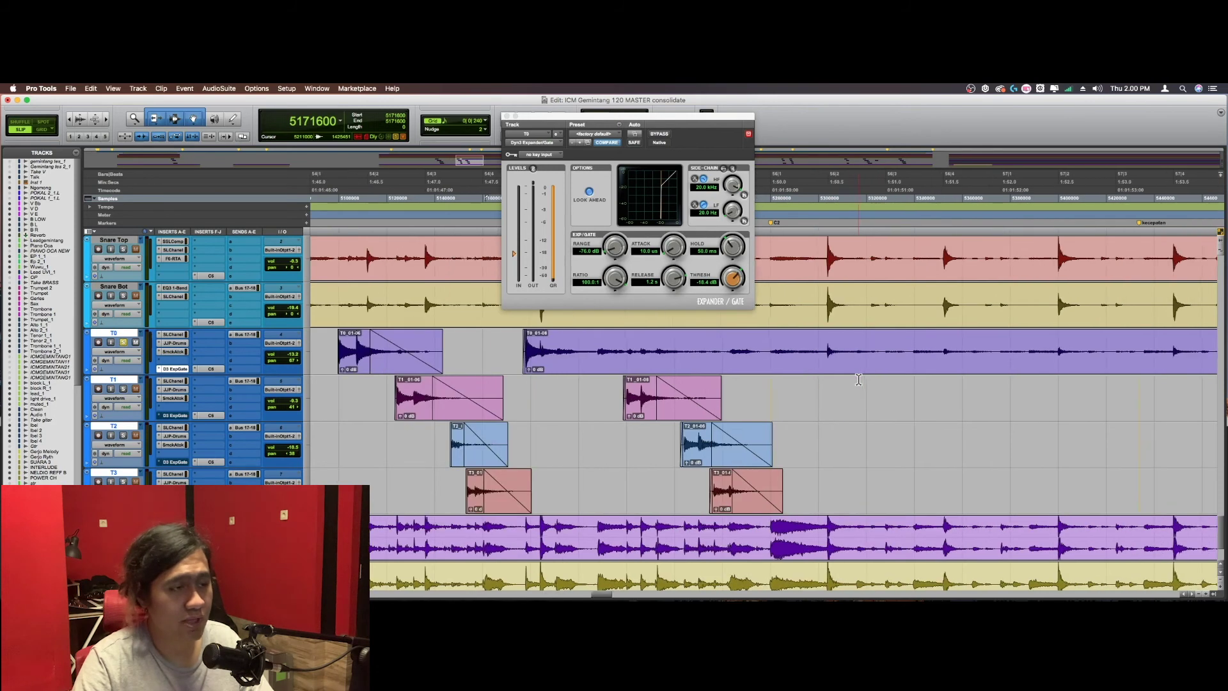
{"action": "key", "text": "s"}
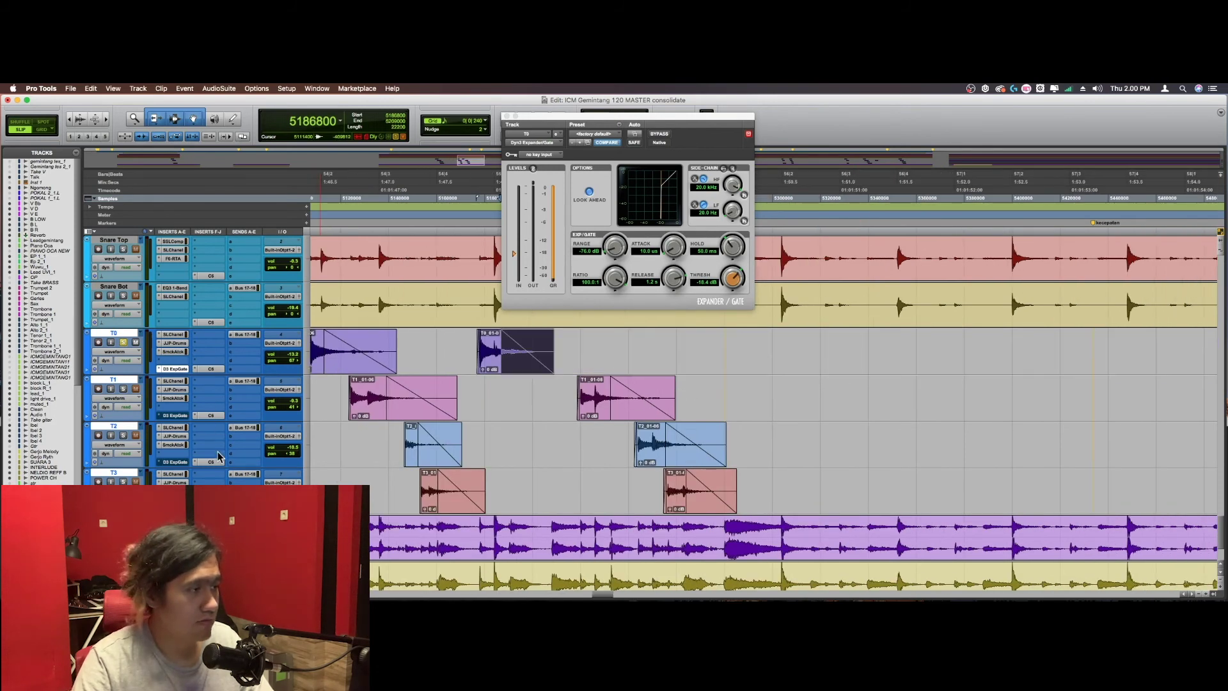
Step: Bypass the T0 Expander/Gate and play the short faded clip just before the C2 marker
{"action": "left_click", "coordinate": [462, 341]}
{"action": "key", "text": "space"}
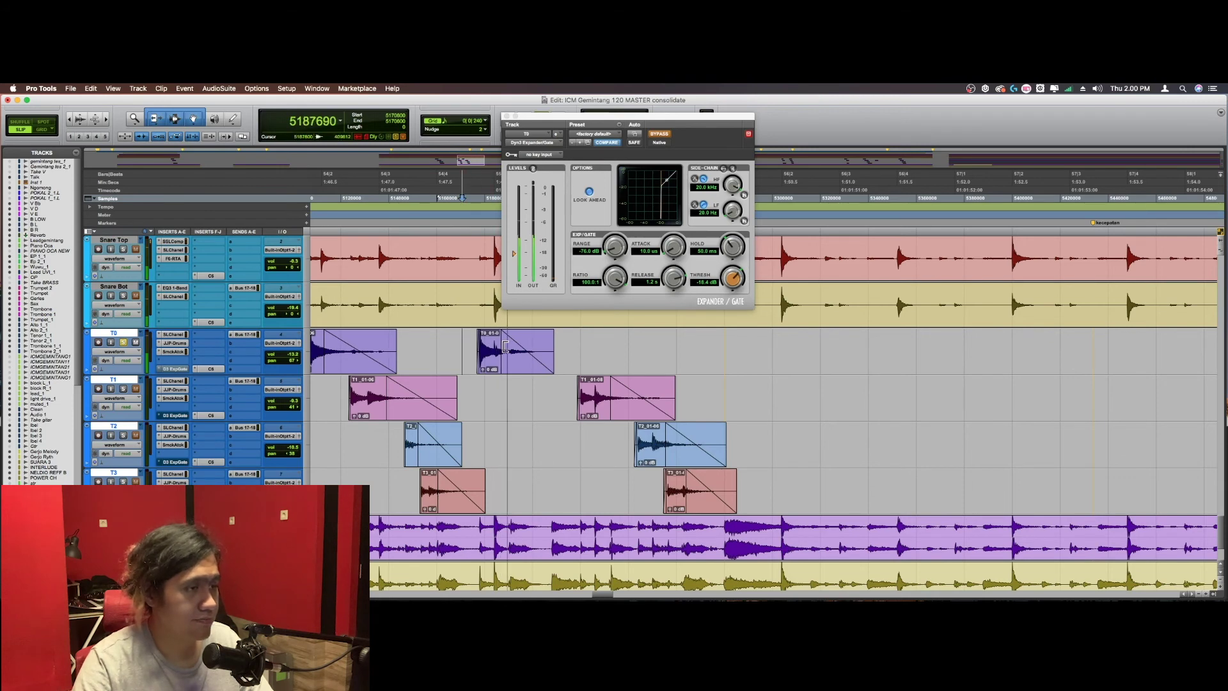
{"action": "key", "text": "space"}
Step: Play the preceding T0 clip, the second one before the C2 marker, with the gate bypassed
{"action": "key", "text": "r"}
{"action": "key", "text": "r"}
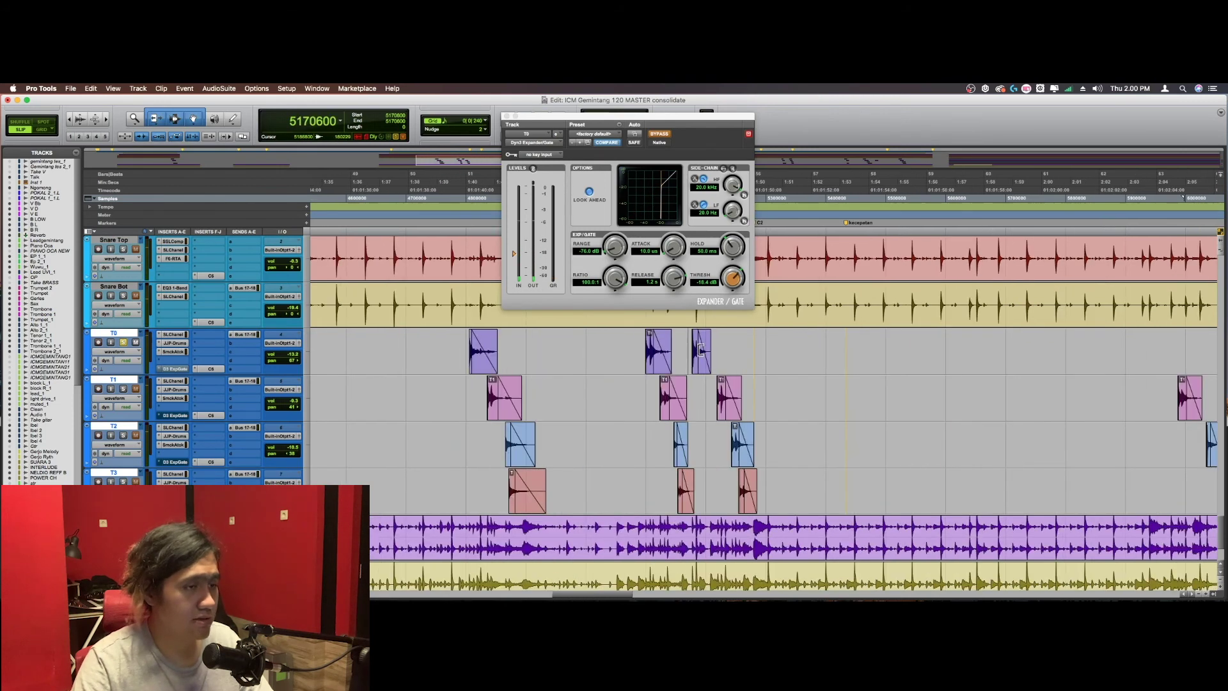
{"action": "key", "text": "t"}
{"action": "key", "text": "t"}
{"action": "left_click", "coordinate": [672, 367]}
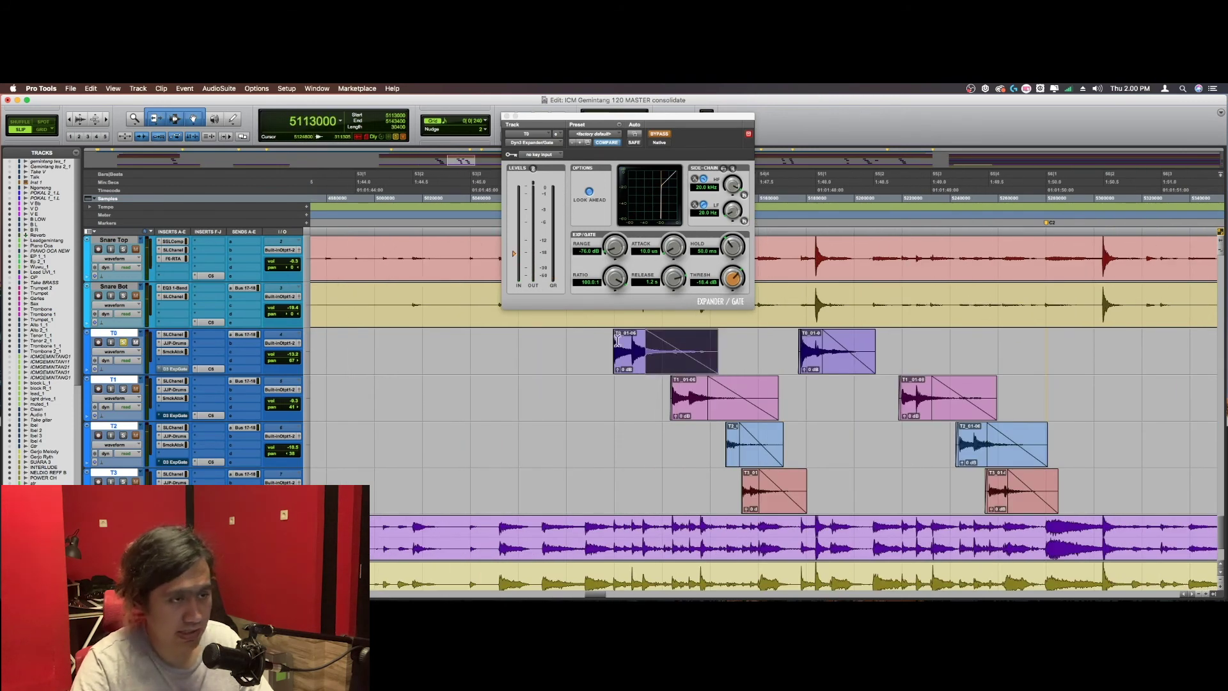
{"action": "left_click", "coordinate": [602, 342]}
{"action": "key", "text": "space"}
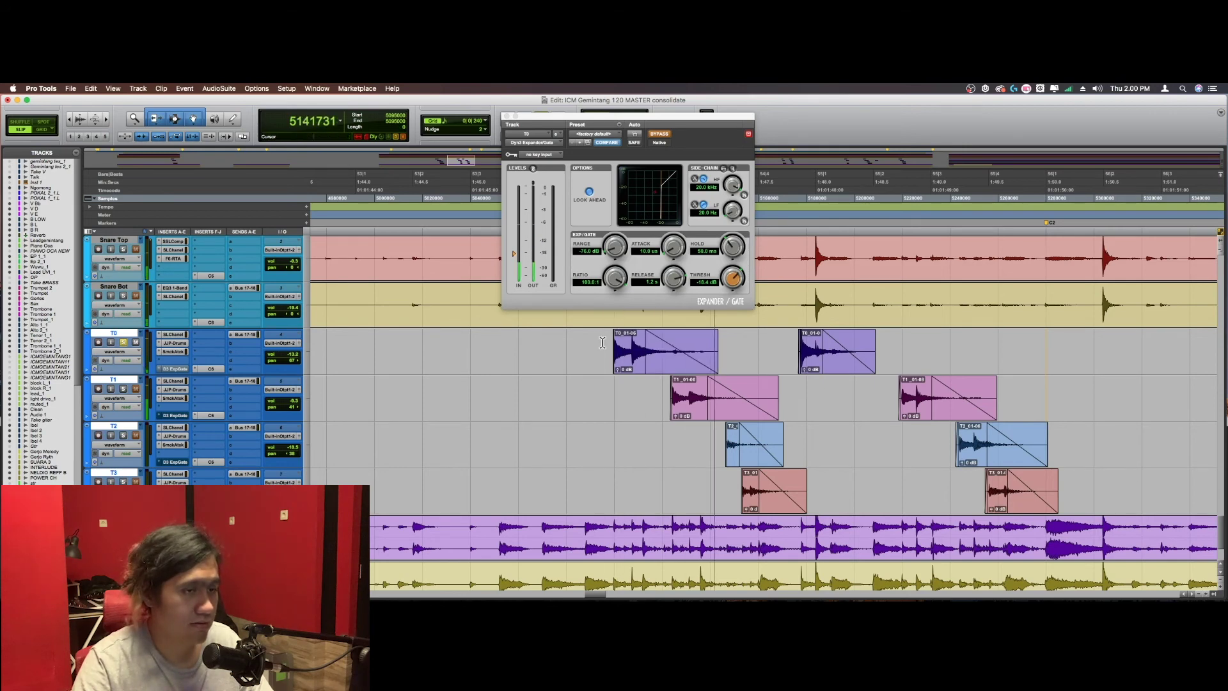
{"action": "key", "text": "space"}
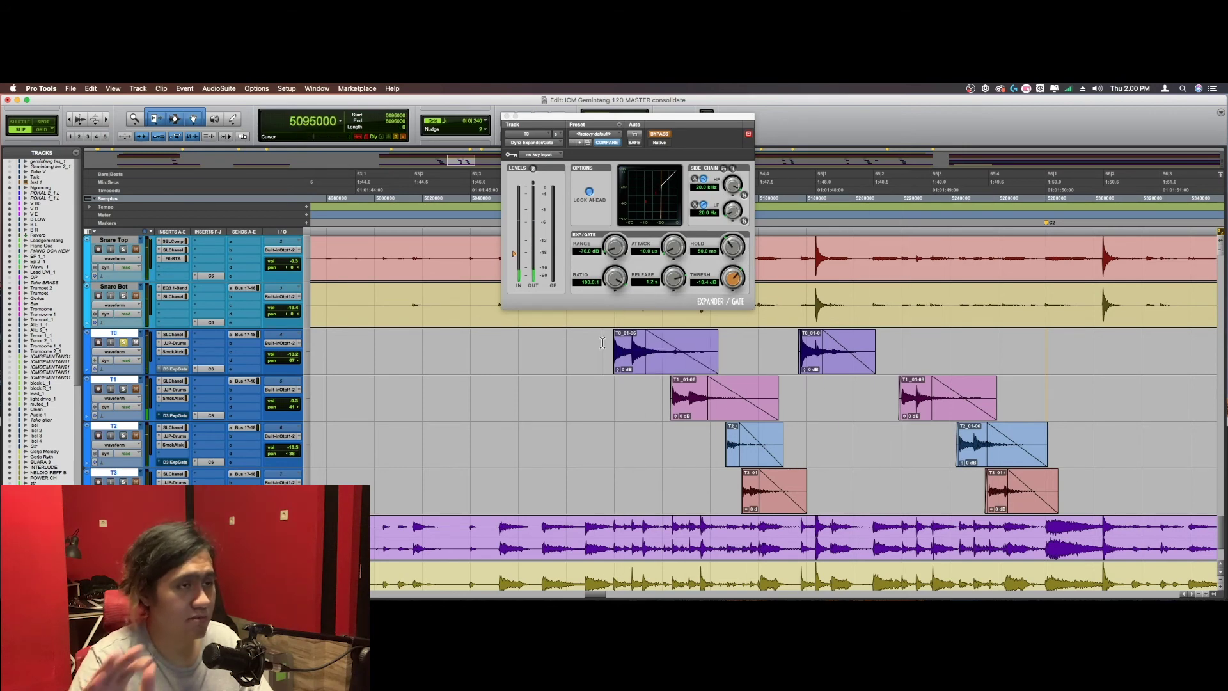
Step: Solo T1, open its SSLChannel insert and move the plug-in window clear of the tom clips before the C2 marker
{"action": "scroll", "coordinate": [783, 361], "scroll_direction": "right", "scroll_amount": 5}
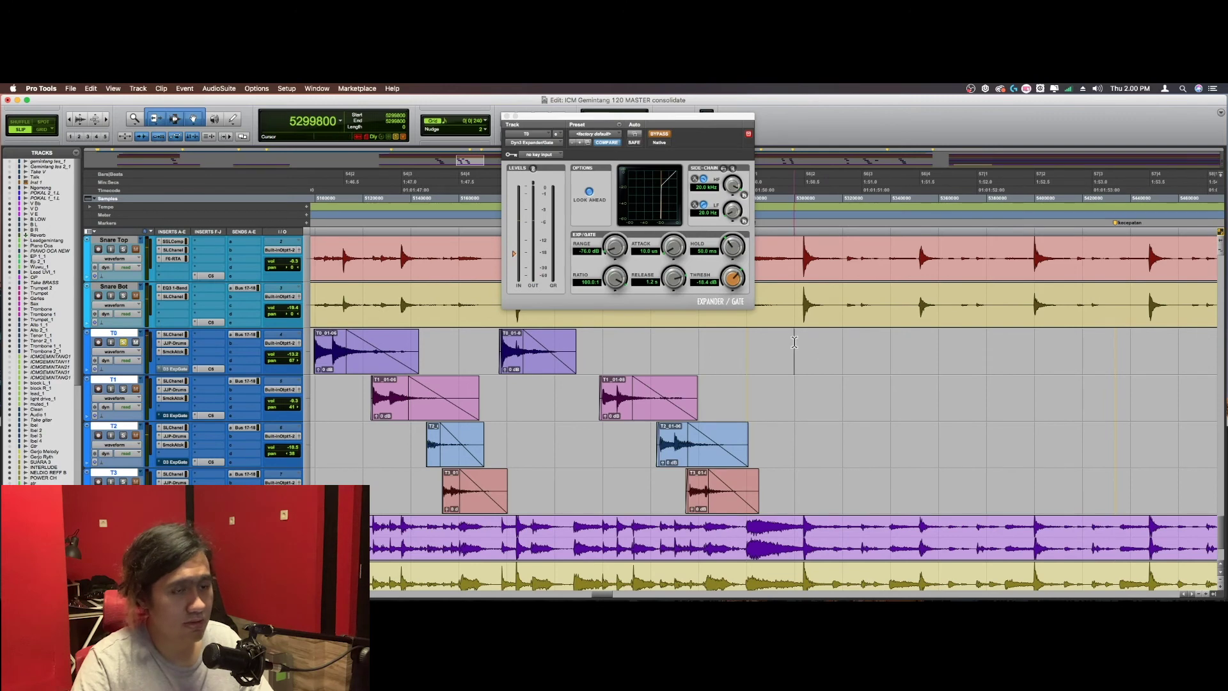
{"action": "scroll", "coordinate": [793, 342], "scroll_direction": "down", "scroll_amount": 2}
{"action": "scroll", "coordinate": [793, 342], "scroll_direction": "right", "scroll_amount": 1}
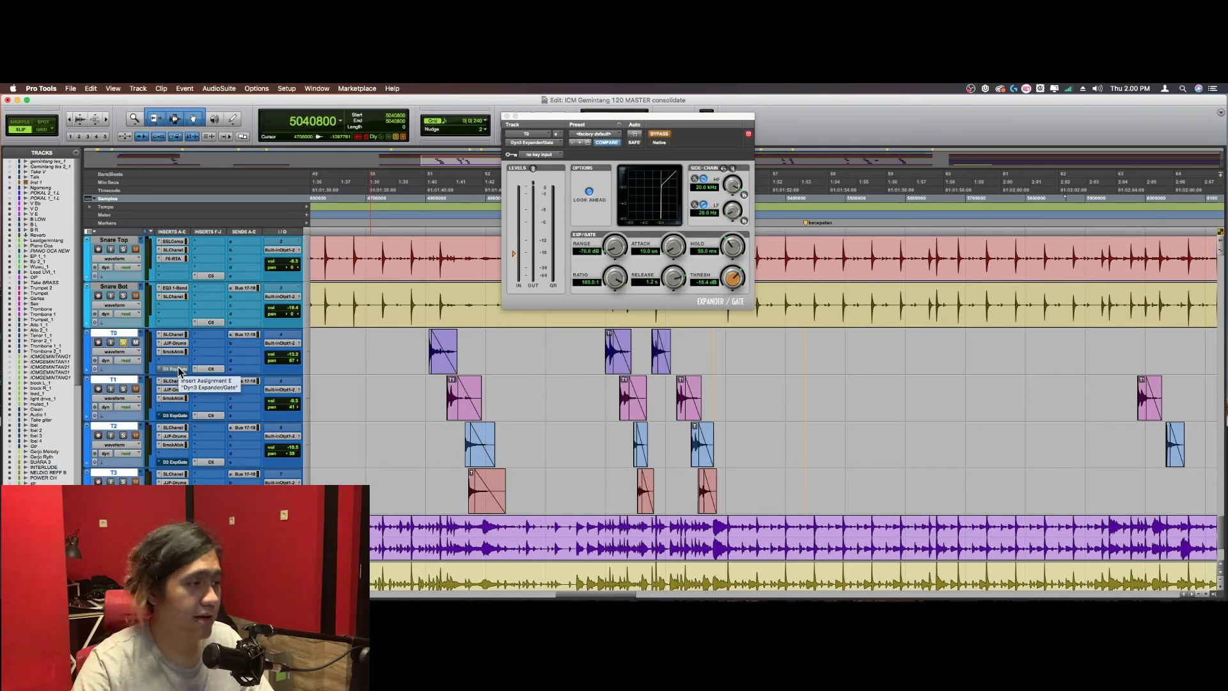
{"action": "key", "text": "super+bracketright"}
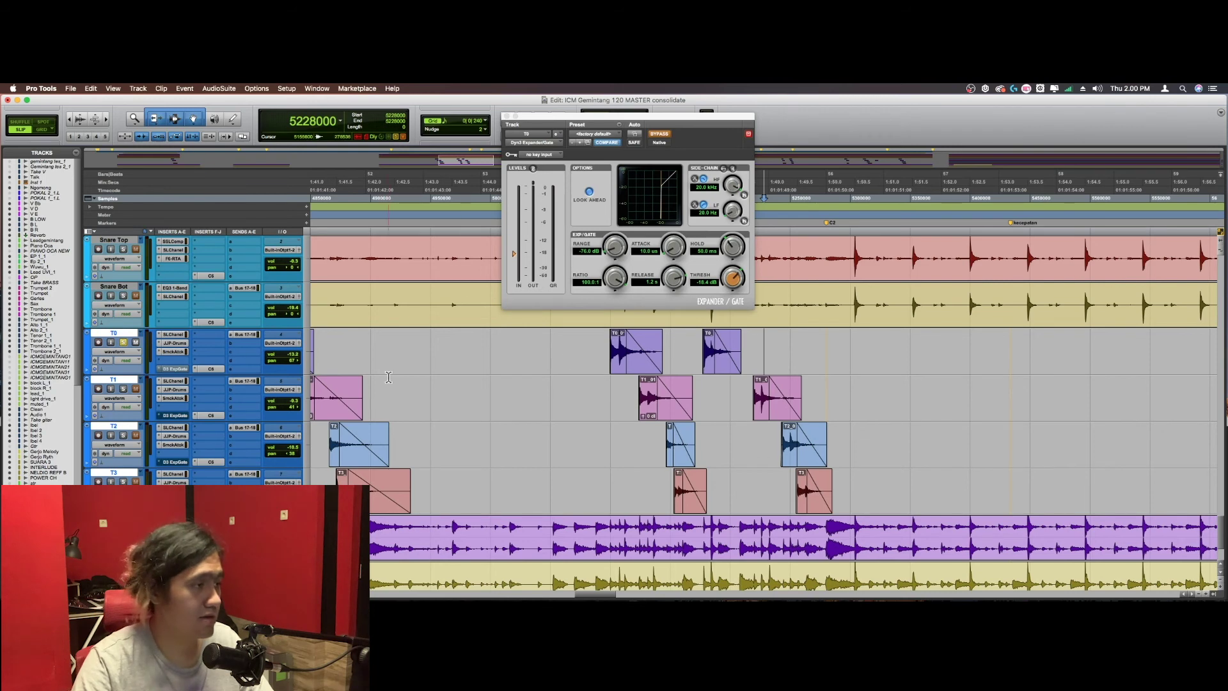
{"action": "left_click", "coordinate": [179, 336]}
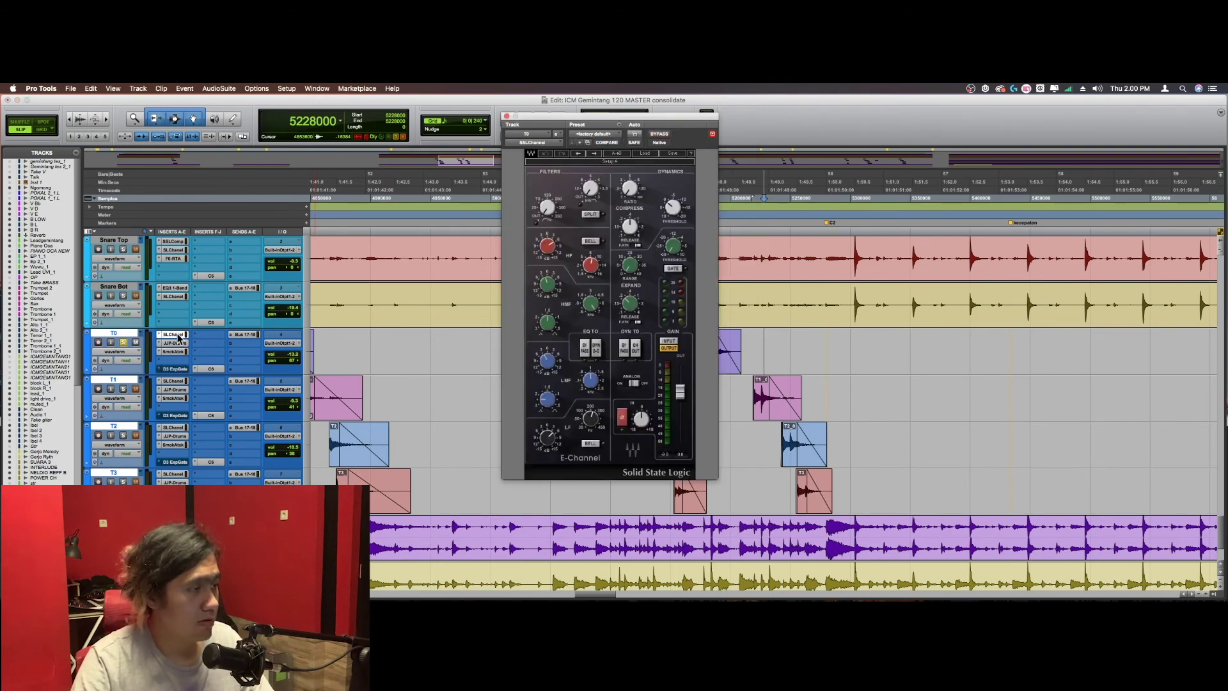
{"action": "left_click", "coordinate": [178, 381]}
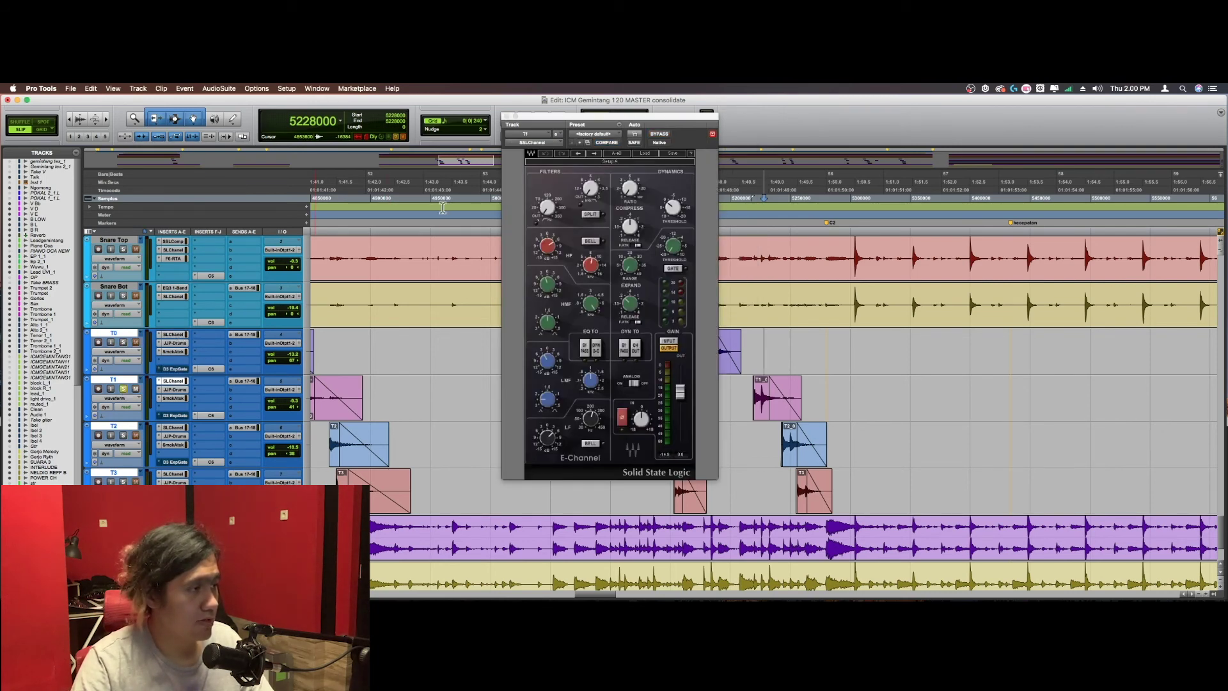
{"action": "left_click_drag", "start_coordinate": [643, 122], "coordinate": [456, 120]}
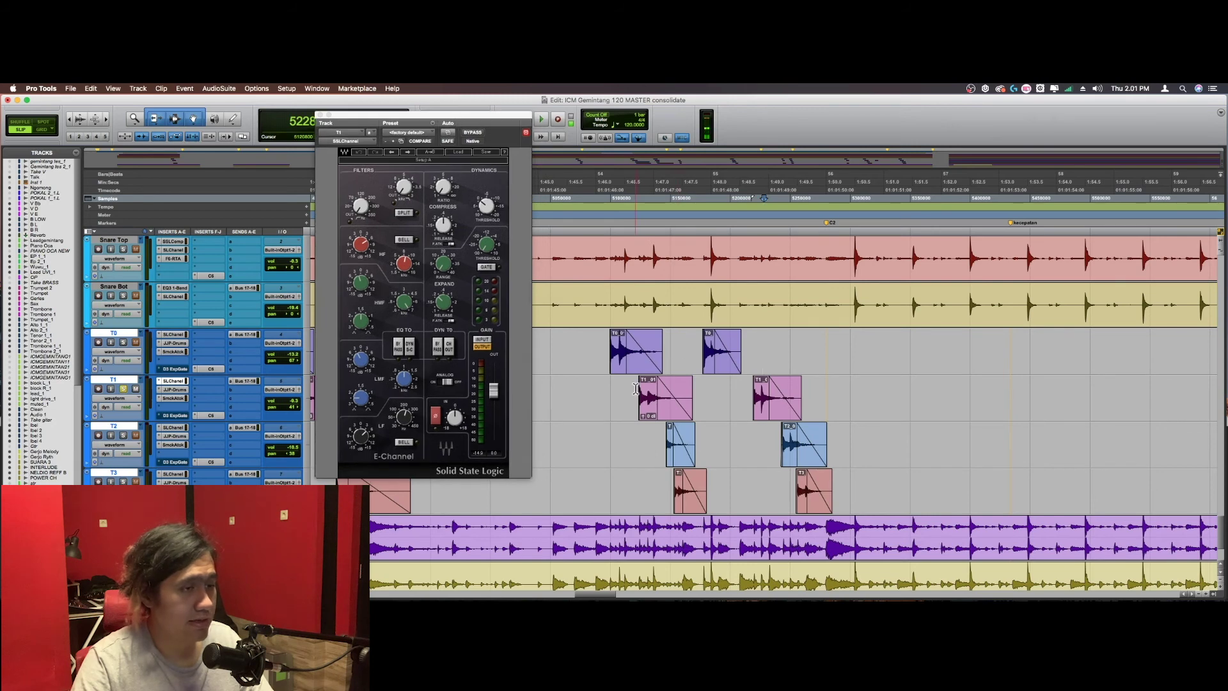
Step: Play the second T1 clip before the C2 marker and check the HF frequency in its SSLChannel, comparing with T0's SSLChannel
{"action": "key", "text": "space"}
{"action": "key", "text": "space"}
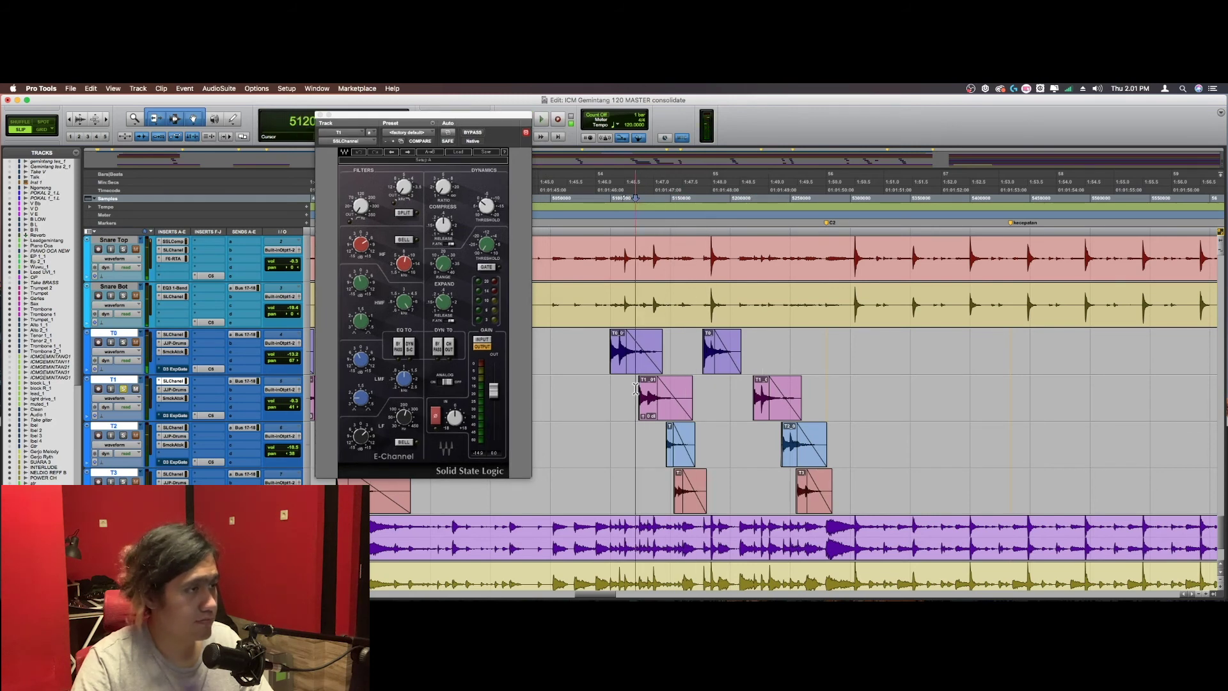
{"action": "left_click_drag", "start_coordinate": [443, 117], "coordinate": [520, 110]}
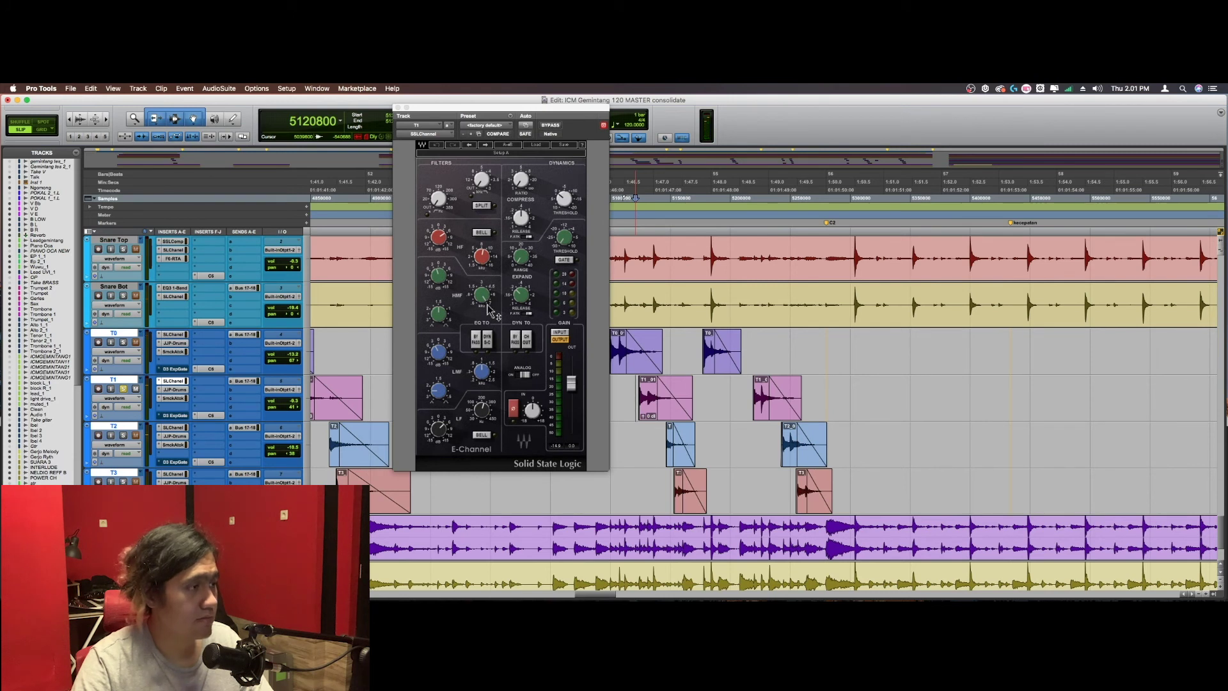
{"action": "left_click", "coordinate": [483, 256]}
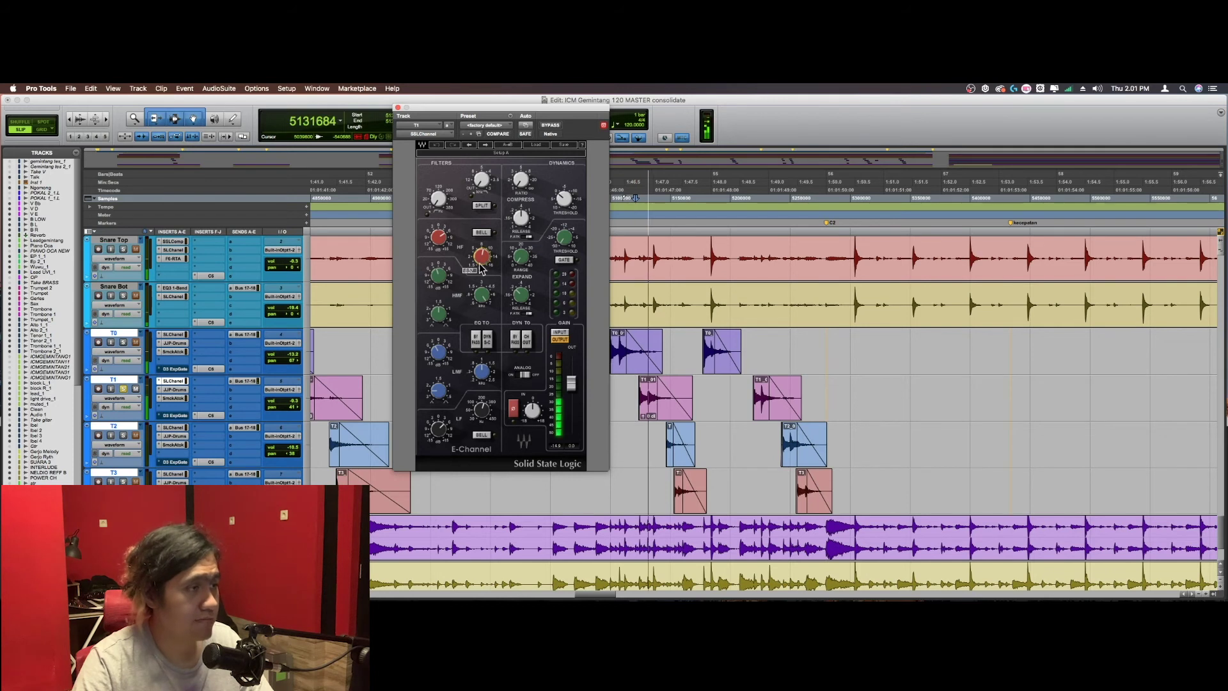
{"action": "left_click", "coordinate": [173, 333]}
{"action": "left_click", "coordinate": [178, 382]}
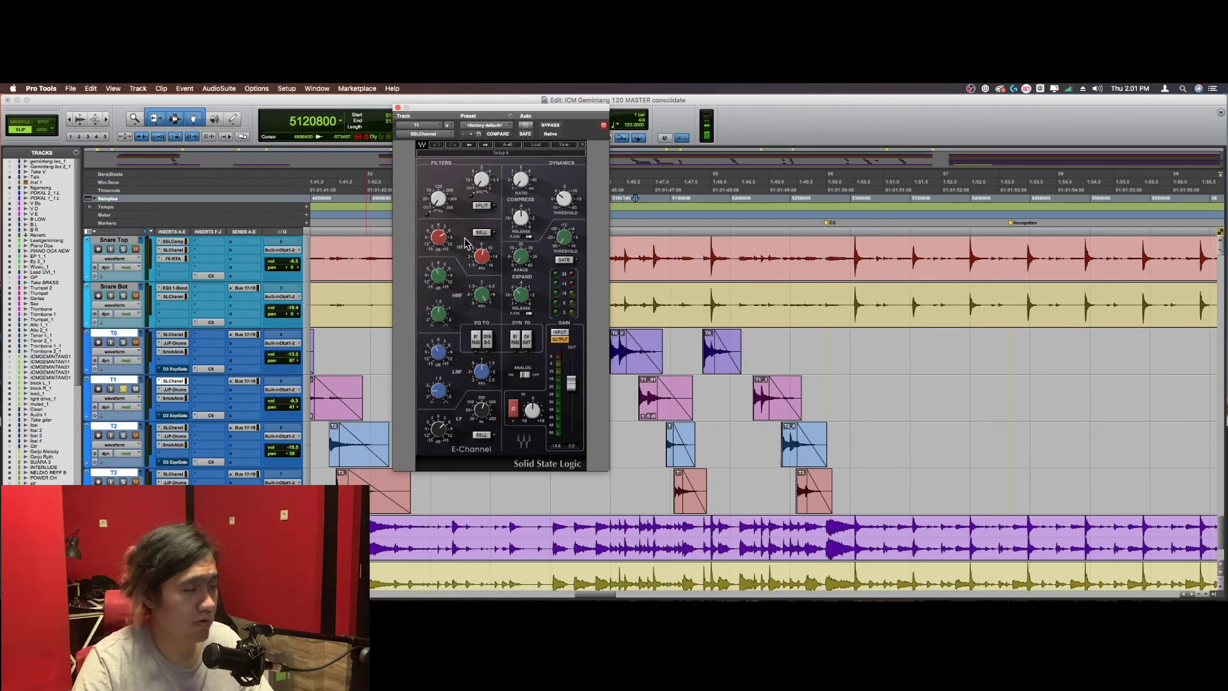
Step: Replay the soloed T1 clip while examining the HF, HMF and LMF EQ controls of its SSLChannel
{"action": "key", "text": "space"}
{"action": "key", "text": "space"}
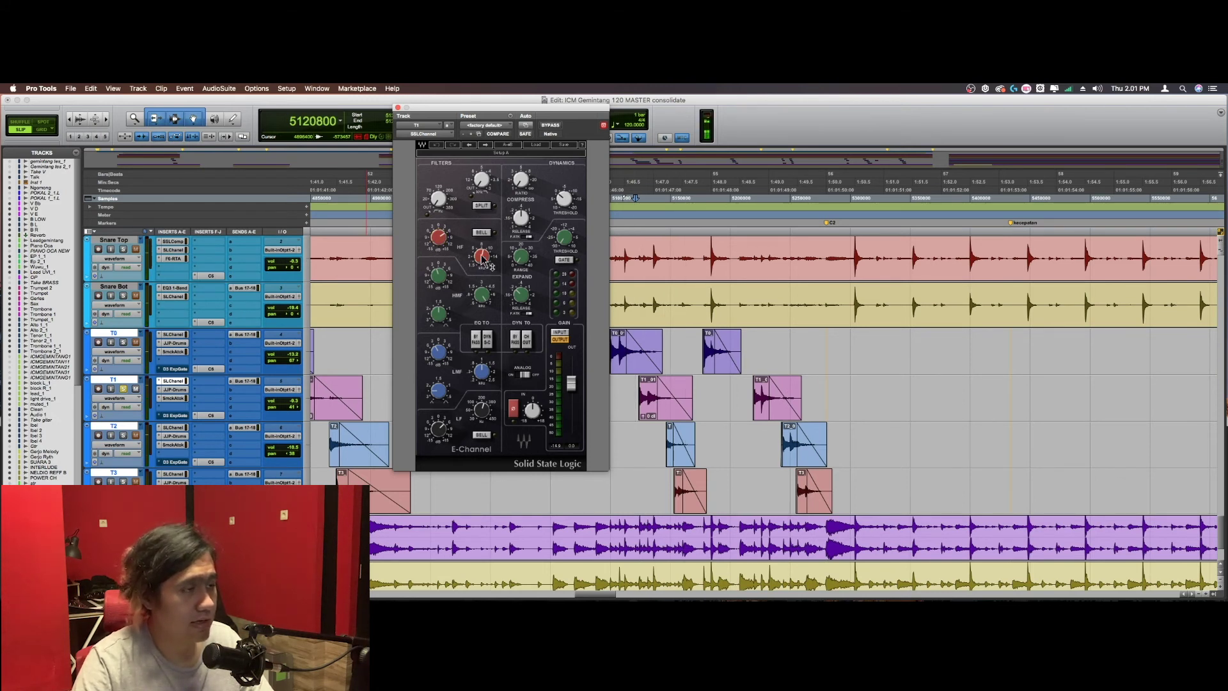
{"action": "key", "text": "space"}
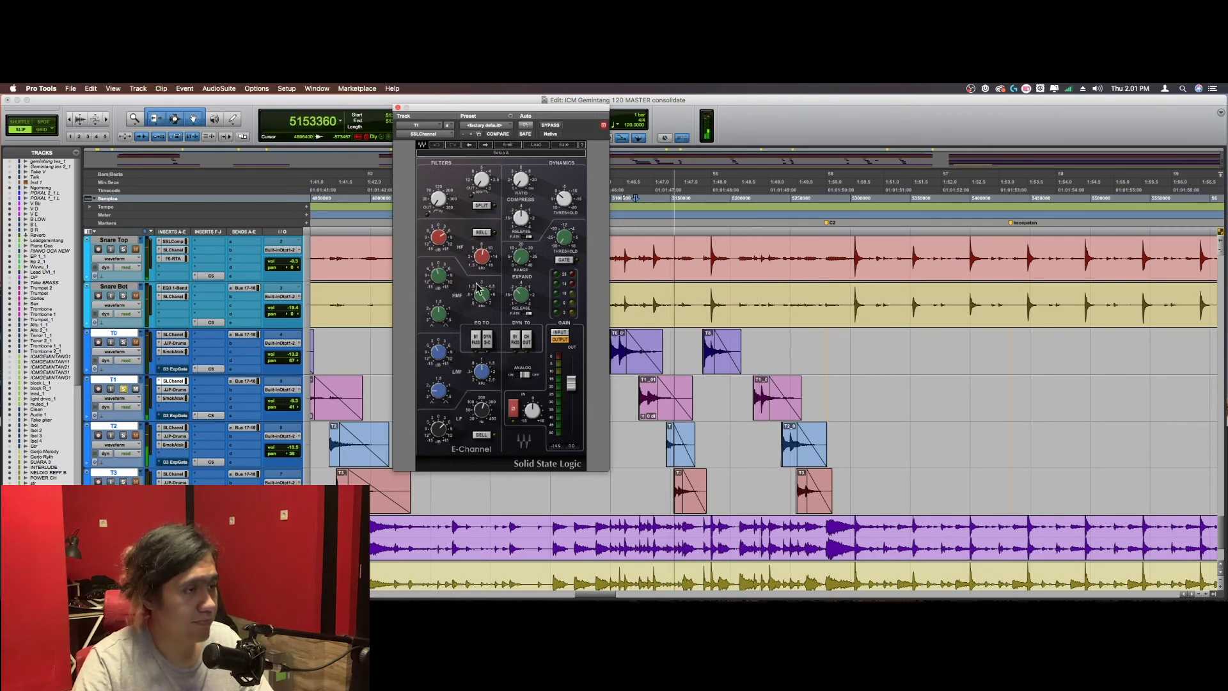
{"action": "key", "text": "space"}
{"action": "mouse_move", "coordinate": [439, 354]}
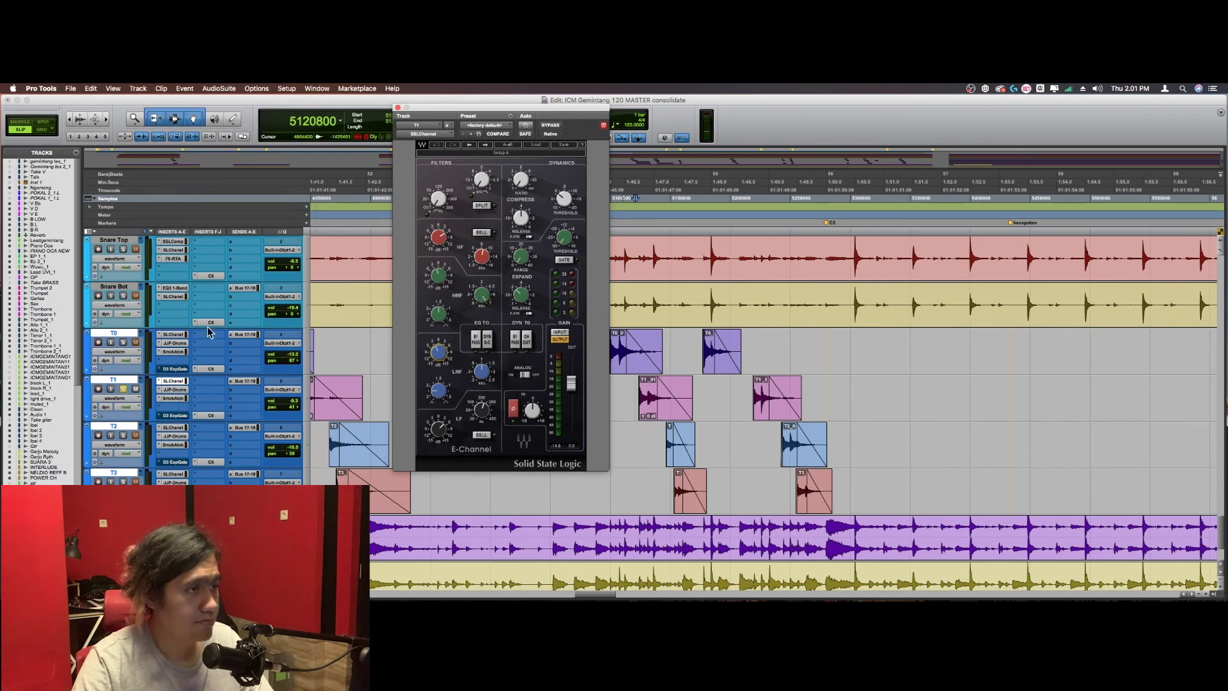
{"action": "mouse_move", "coordinate": [487, 303]}
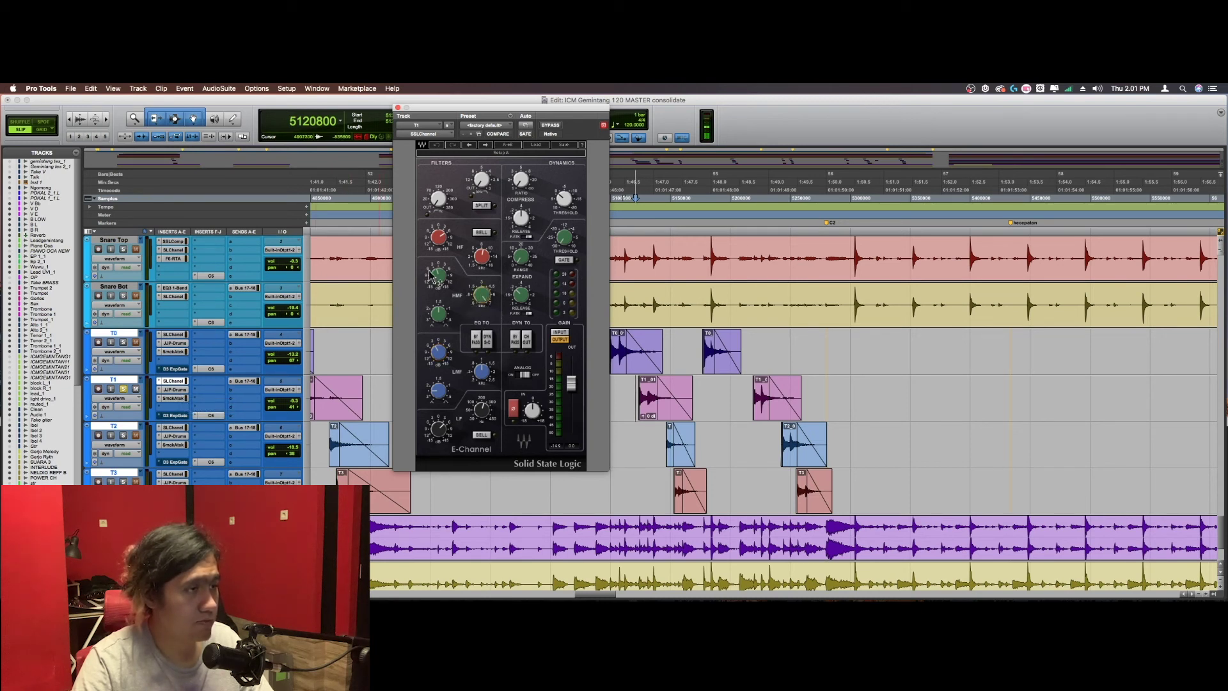
{"action": "mouse_move", "coordinate": [440, 280]}
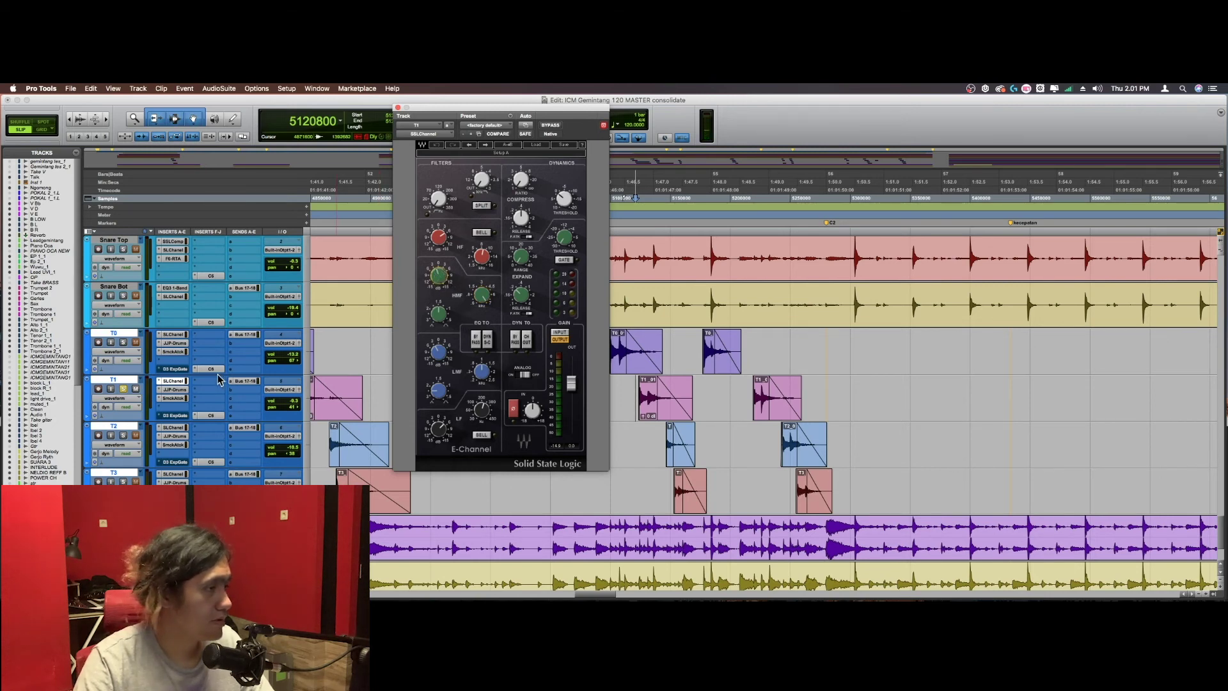
Step: Open the JJP-Drums insert on T1, reposition its window and play the T1 clip through it
{"action": "left_click", "coordinate": [174, 389]}
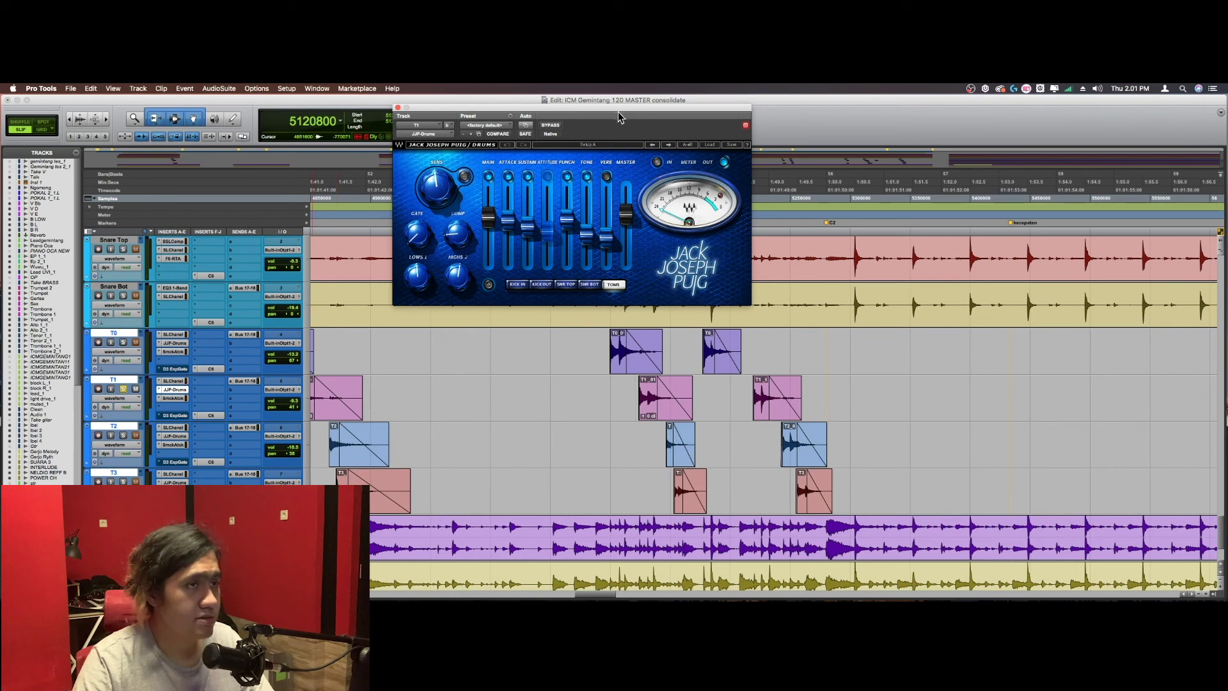
{"action": "left_click_drag", "start_coordinate": [615, 109], "coordinate": [620, 137]}
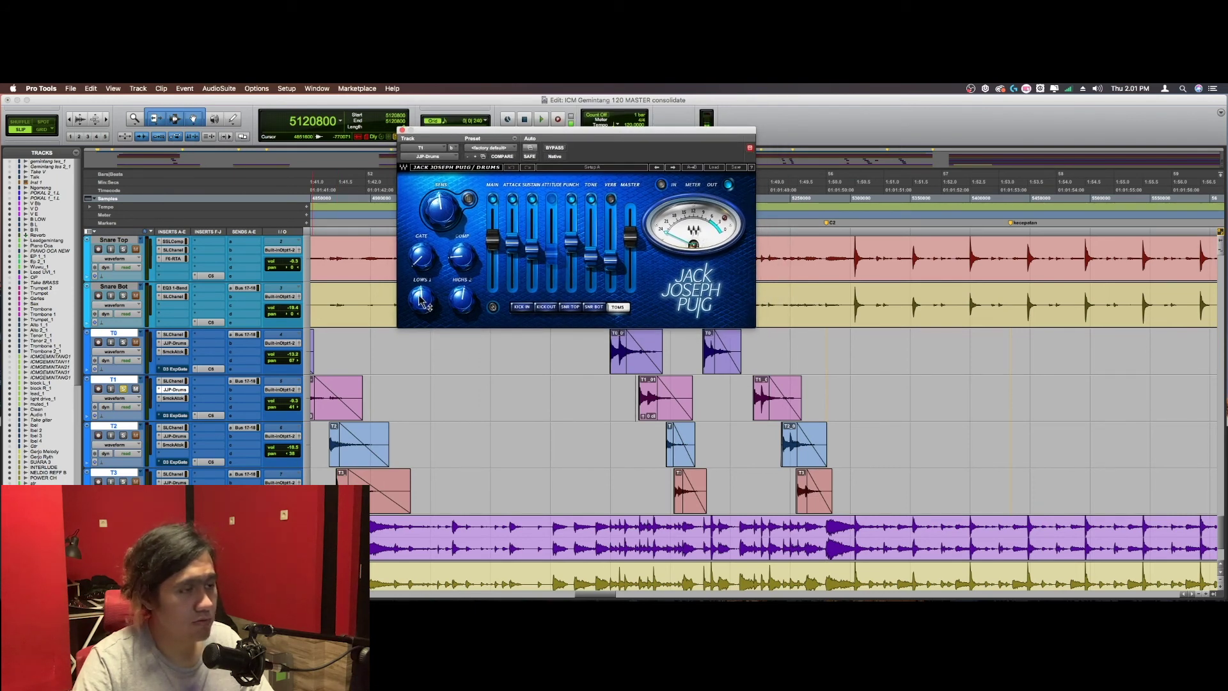
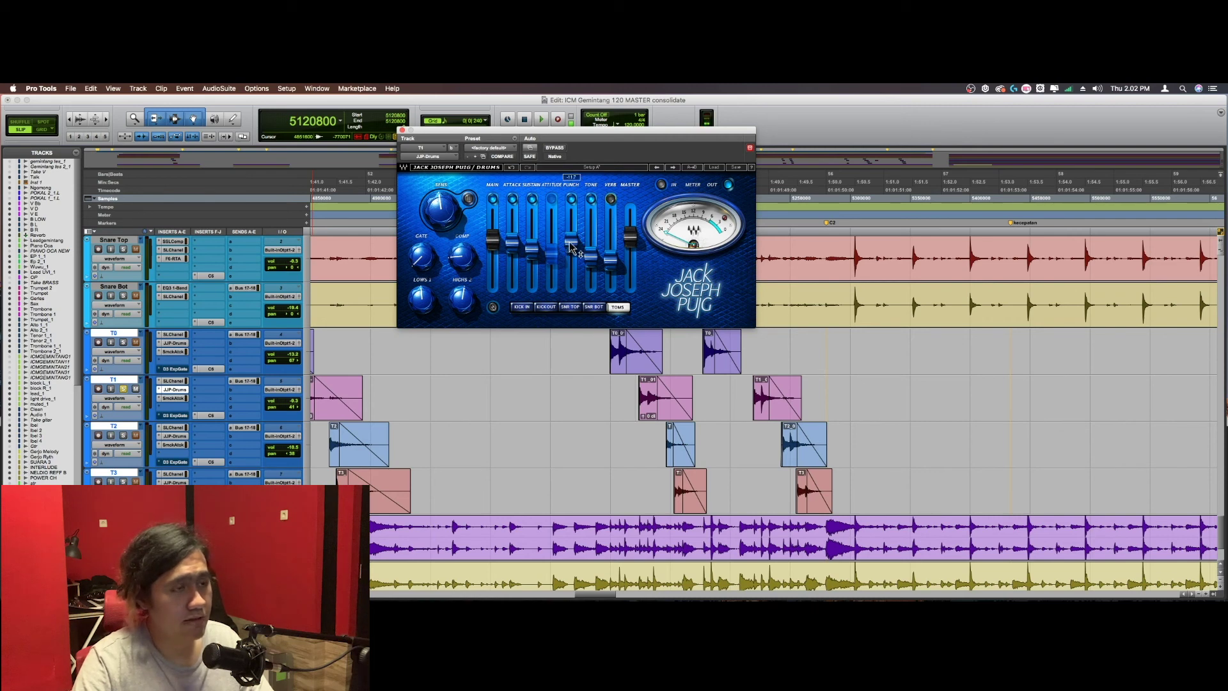
{"action": "key", "text": "space"}
{"action": "key", "text": "space"}
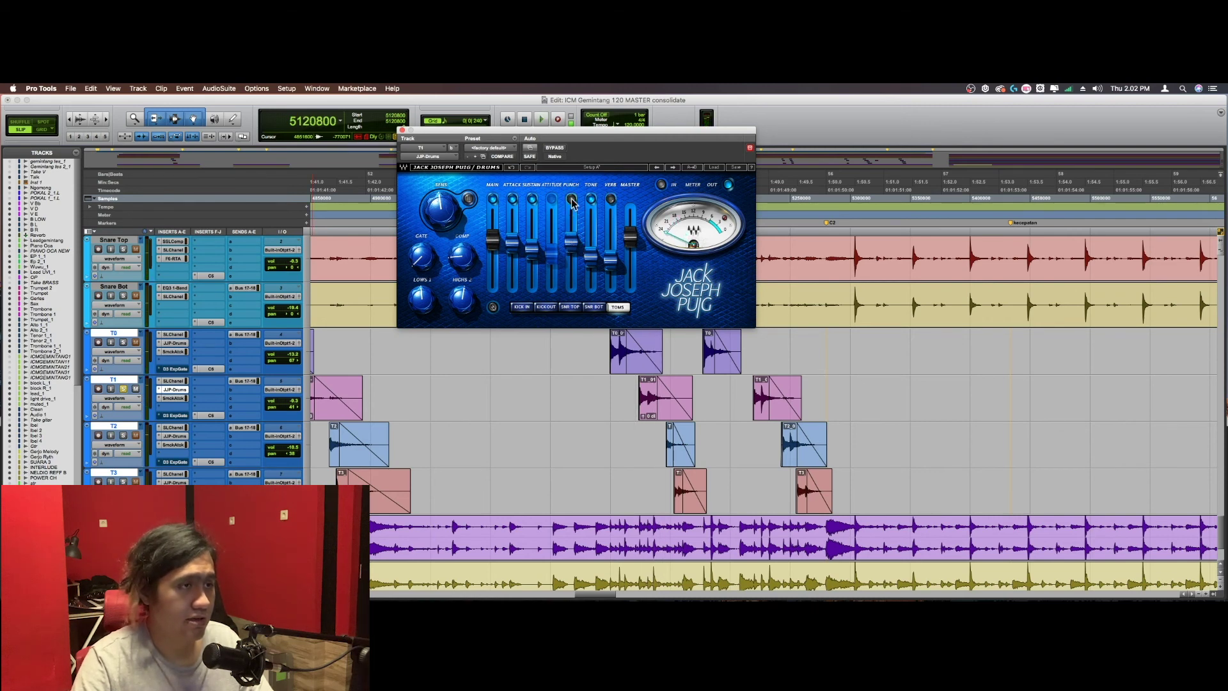
Step: Replay the T1 clip repeatedly while toggling the JJP-Drums Punch stage to compare the sound with and without it
{"action": "key", "text": "space"}
{"action": "key", "text": "space"}
{"action": "key", "text": "space"}
{"action": "key", "text": "space"}
{"action": "key", "text": "space"}
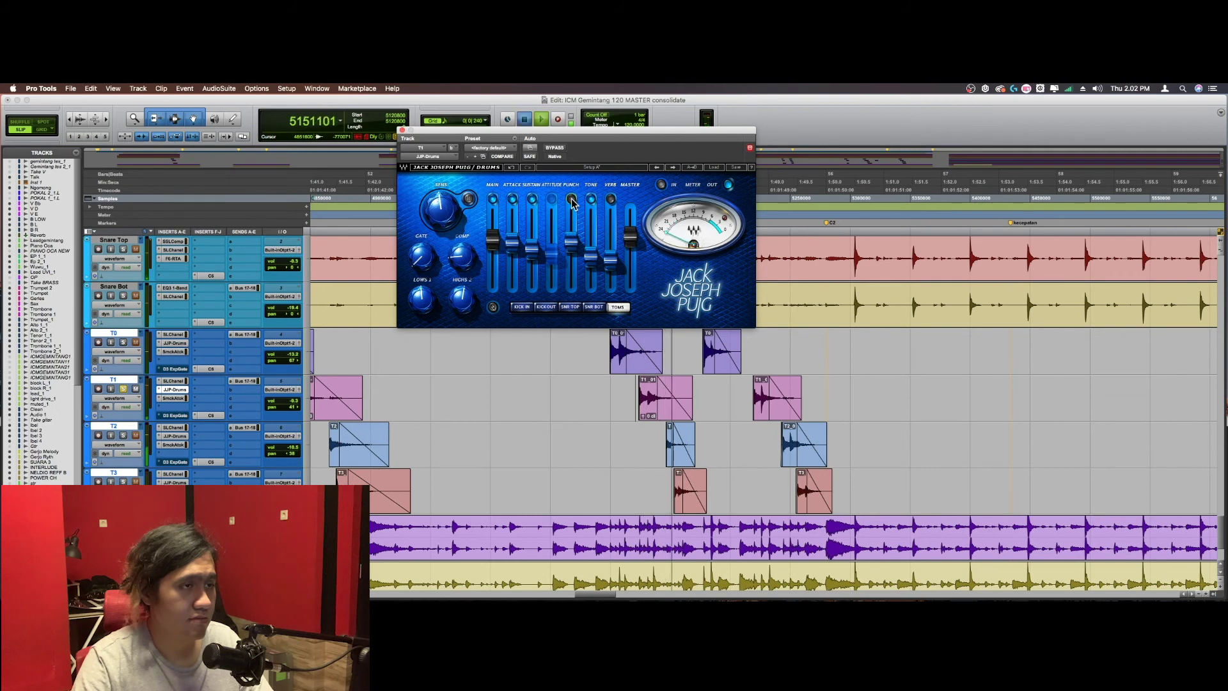
{"action": "key", "text": "space"}
{"action": "key", "text": "space"}
{"action": "key", "text": "space"}
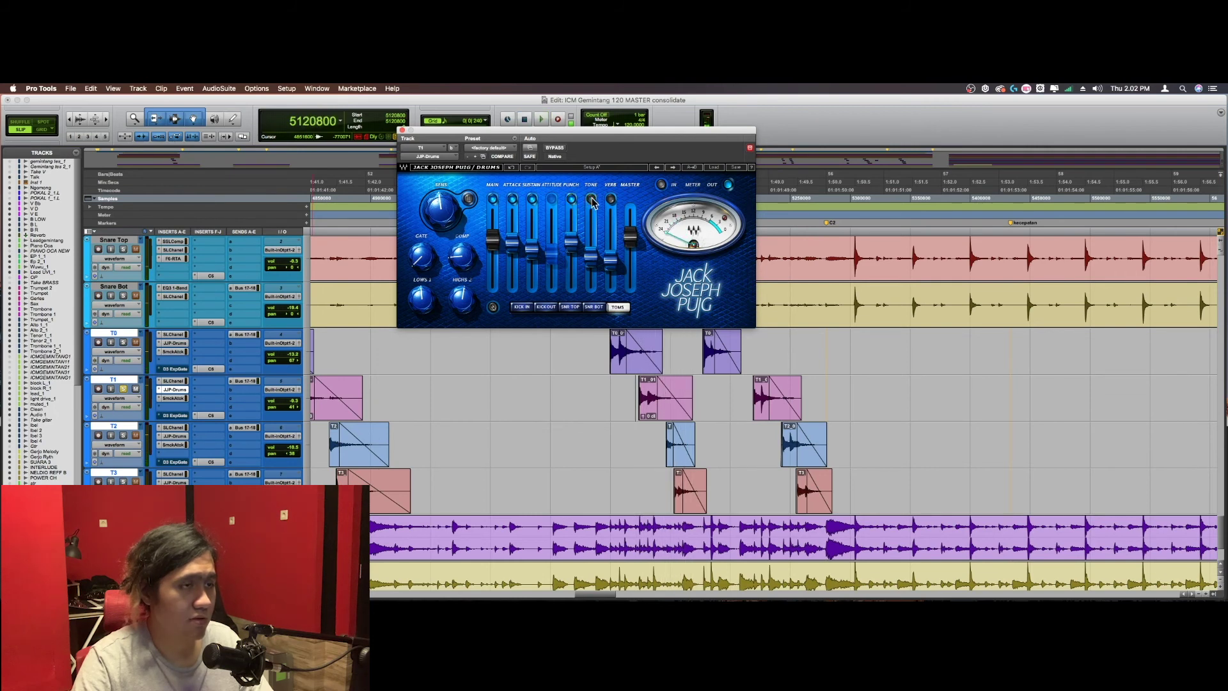
Step: Replay the T1 clip repeatedly while toggling the JJP-Drums Tone stage to hear what it contributes
{"action": "key", "text": "space"}
{"action": "key", "text": "space"}
{"action": "key", "text": "space"}
{"action": "key", "text": "space"}
{"action": "key", "text": "space"}
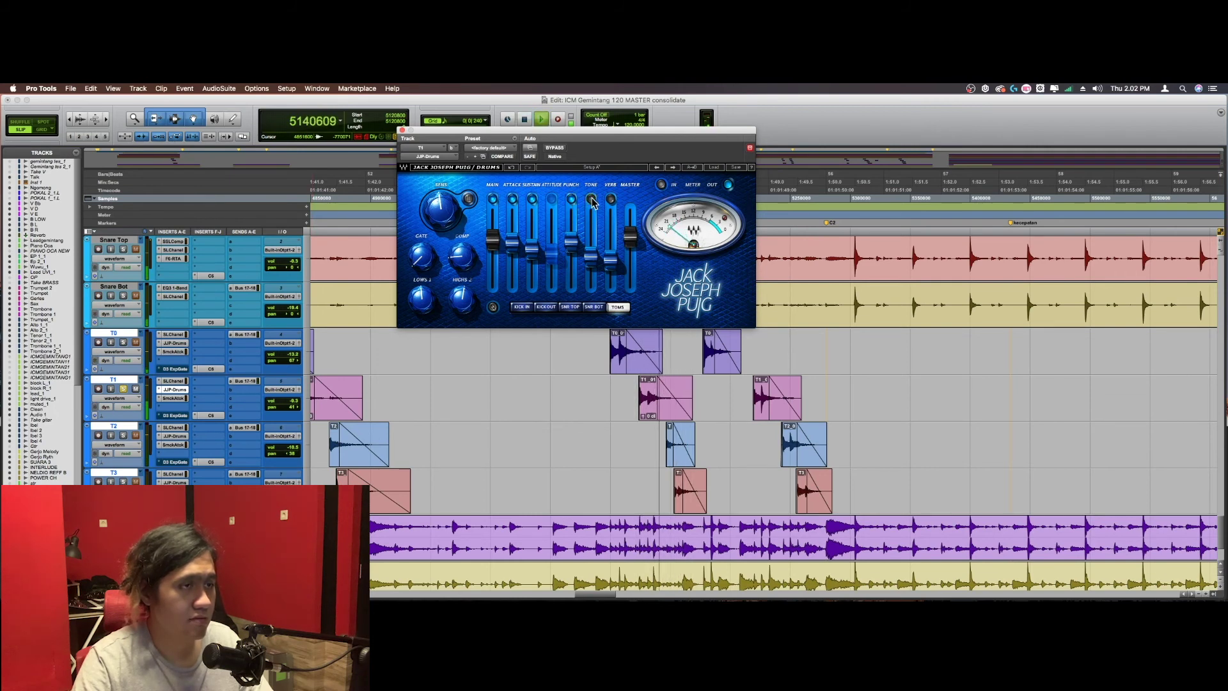
{"action": "key", "text": "space"}
{"action": "key", "text": "space"}
{"action": "key", "text": "space"}
{"action": "key", "text": "space"}
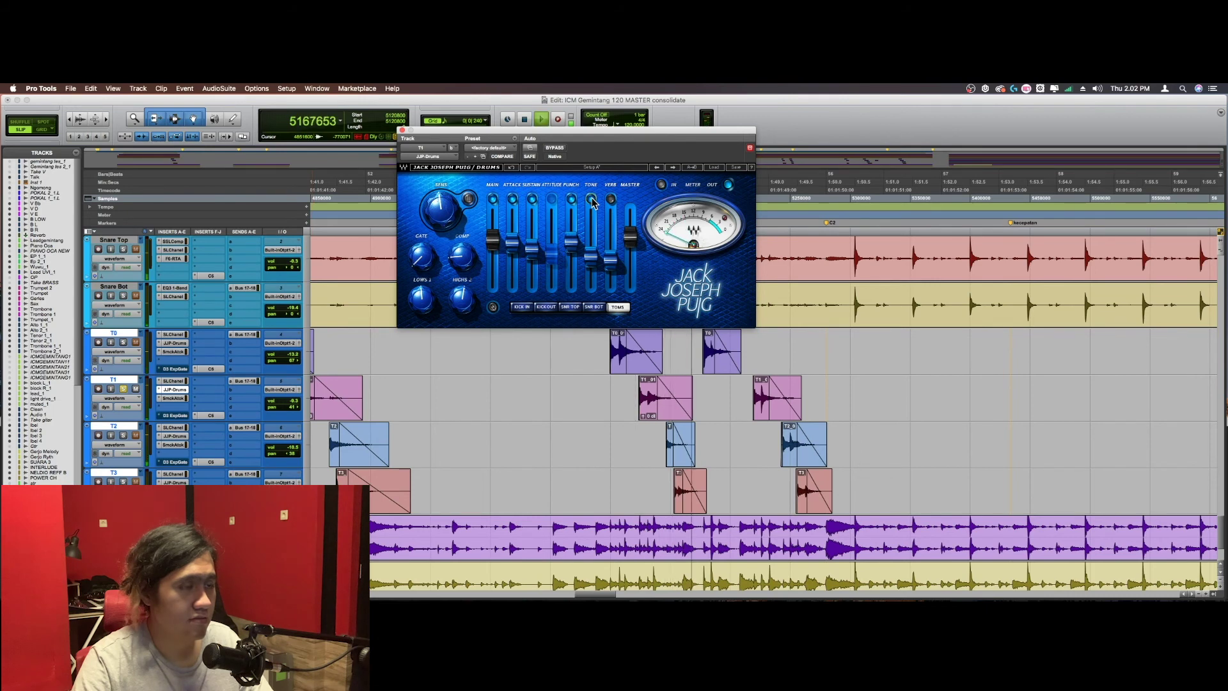
{"action": "key", "text": "space"}
{"action": "key", "text": "space"}
{"action": "key", "text": "space"}
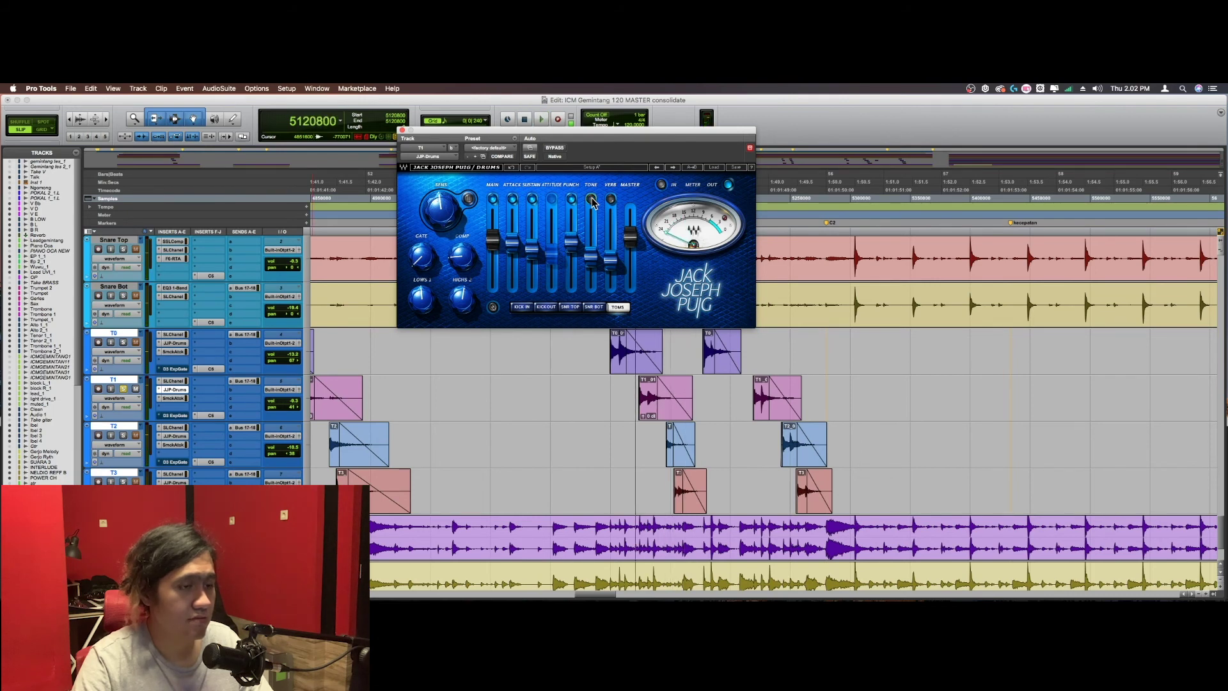
{"action": "key", "text": "space"}
{"action": "key", "text": "space"}
{"action": "key", "text": "space"}
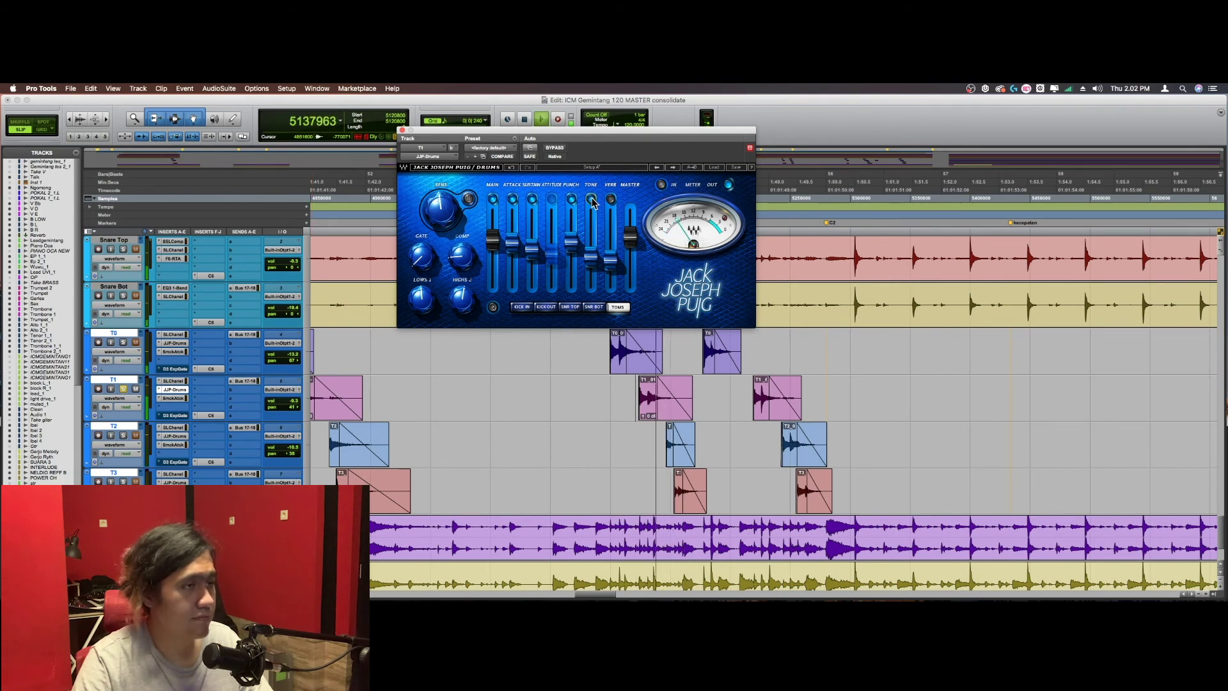
{"action": "key", "text": "space"}
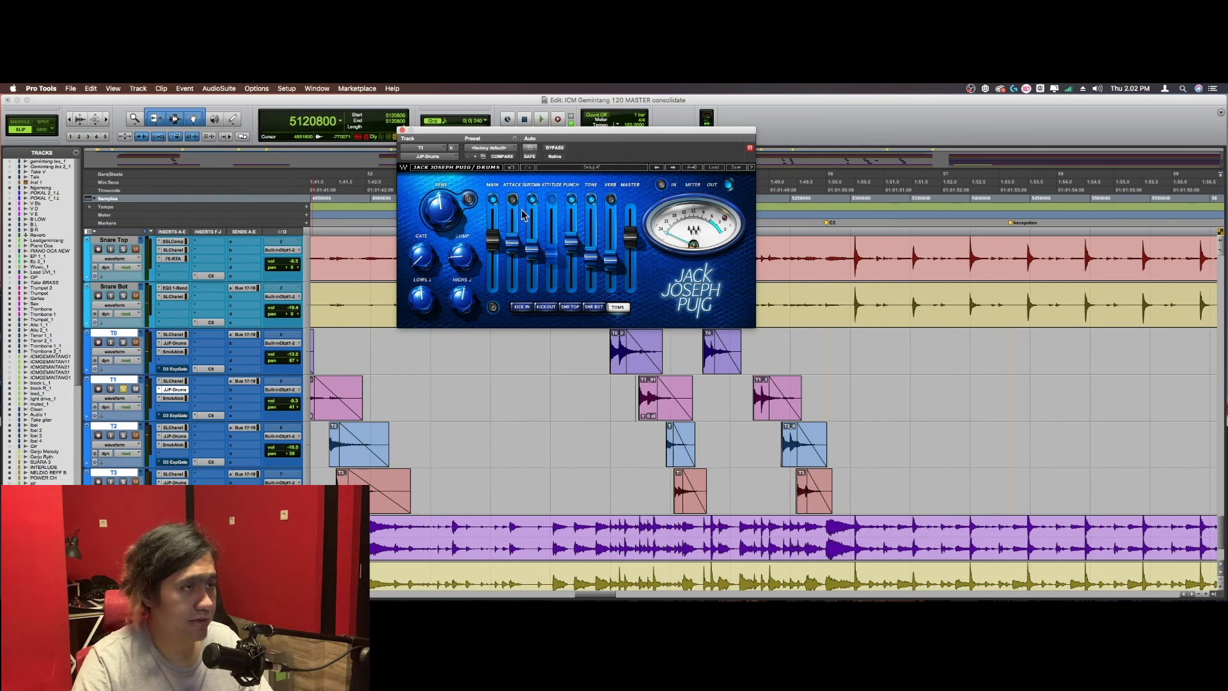
Step: Play the T1 clip with the JJP-Drums Attack stage switched off and on to compare the tom's attack
{"action": "key", "text": "space"}
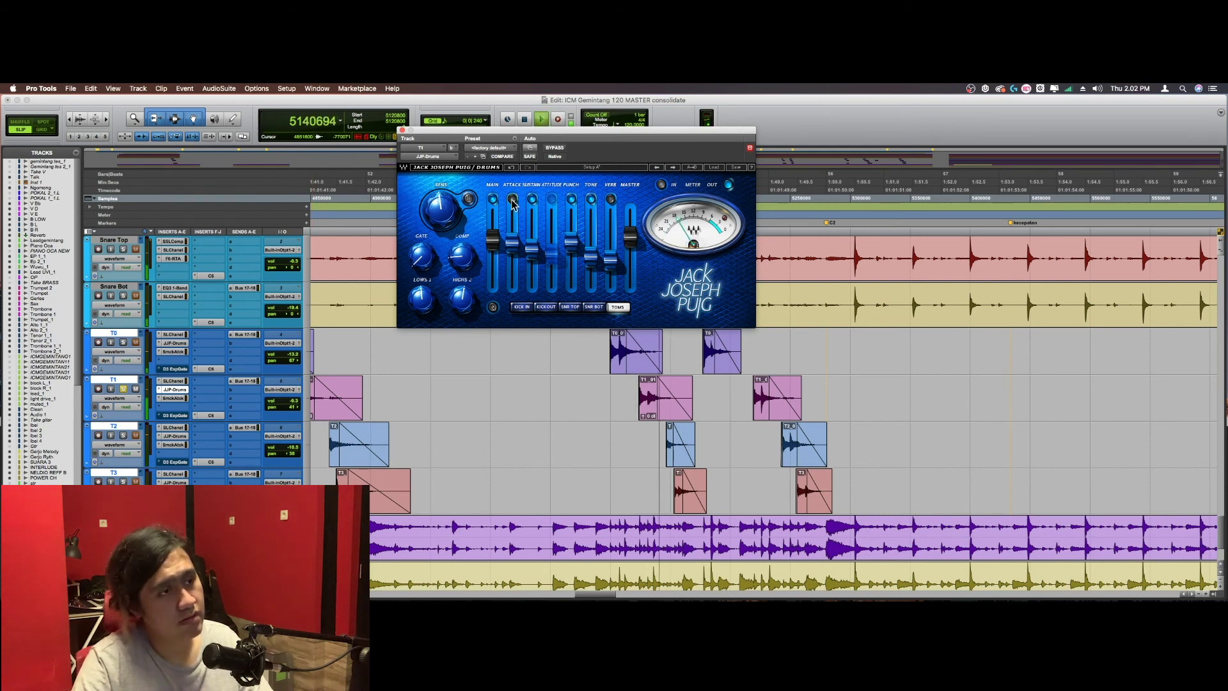
{"action": "key", "text": "space"}
{"action": "key", "text": "space"}
{"action": "key", "text": "space"}
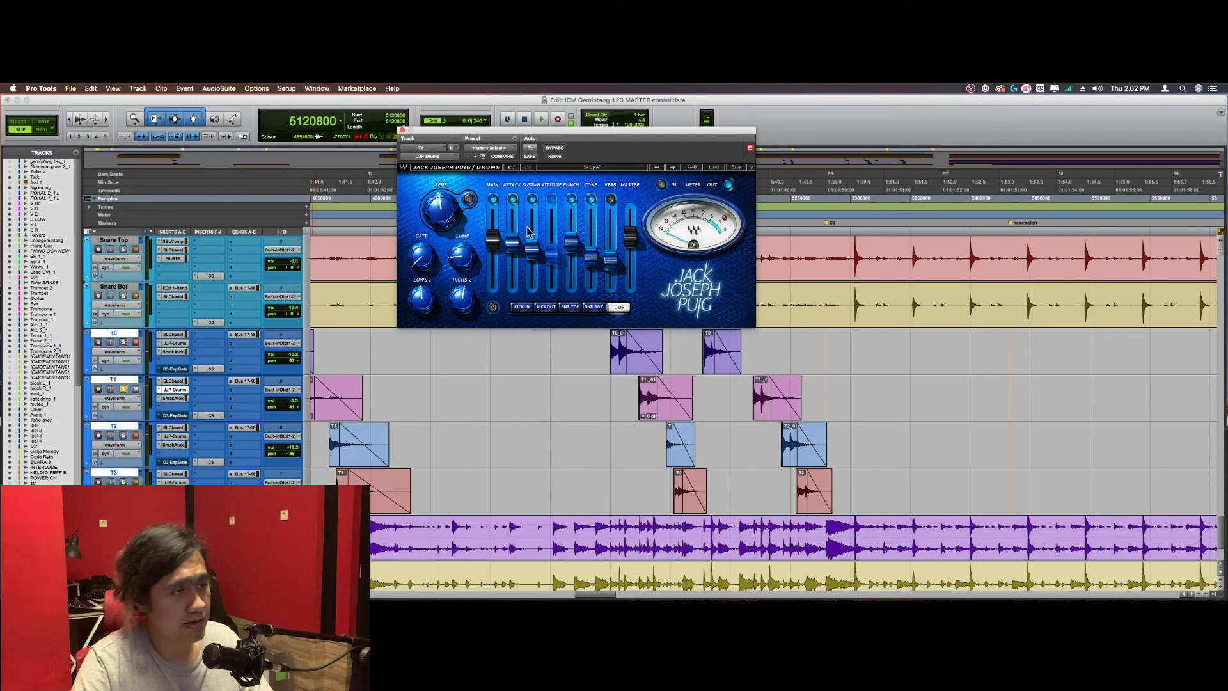
Step: Play the T1 clip with the JJP-Drums Sustain stage switched off and on to compare the tom's decay
{"action": "key", "text": "space"}
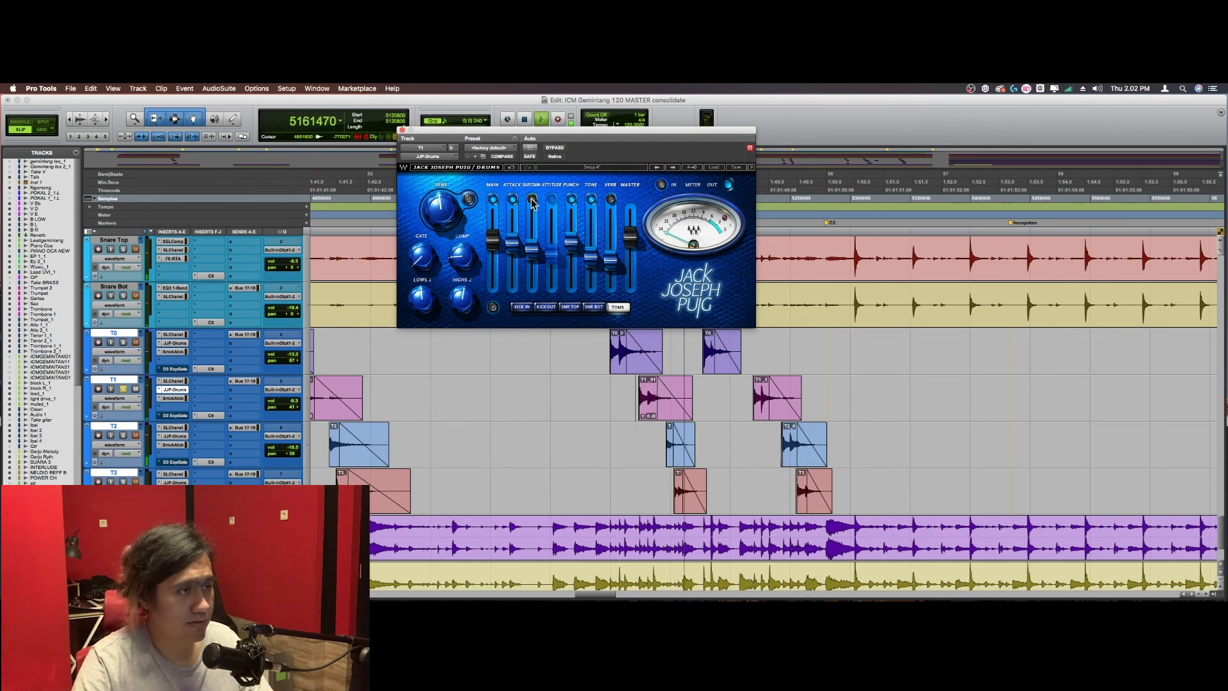
{"action": "key", "text": "space"}
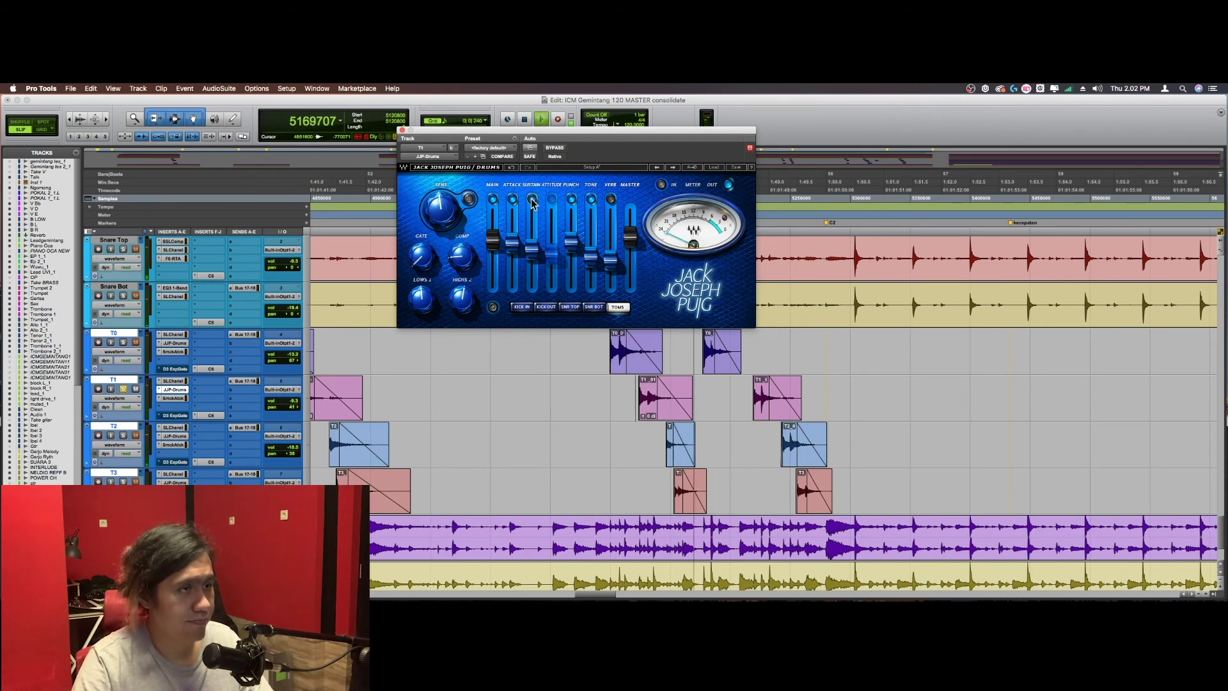
{"action": "key", "text": "space"}
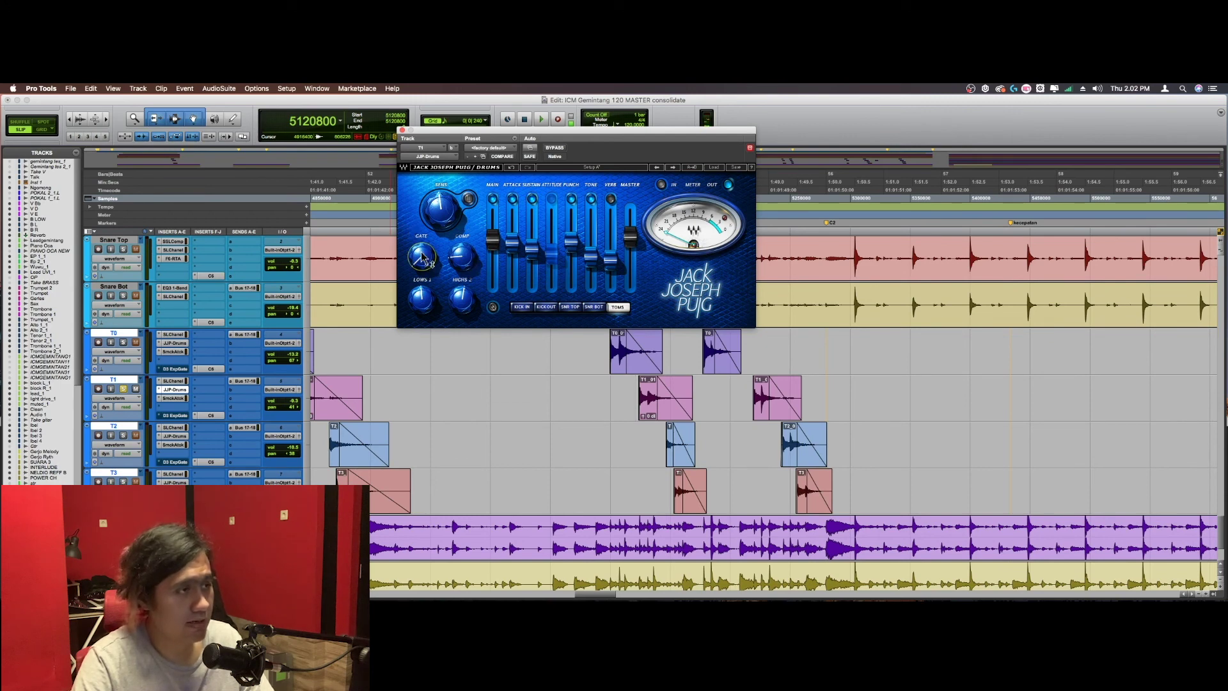
Step: Play the T1 clip with the Smack Attack plug-in active and bypassed to compare the tom's attack, leaving it active and closing it
{"action": "left_click", "coordinate": [181, 399]}
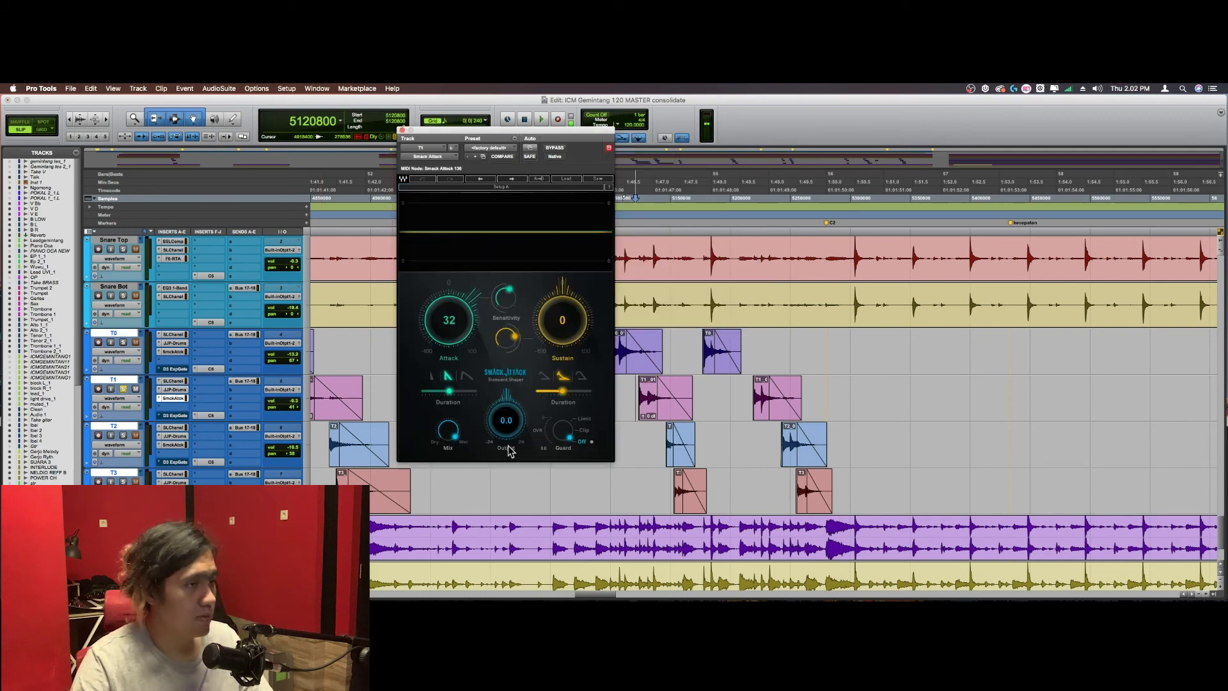
{"action": "key", "text": "space"}
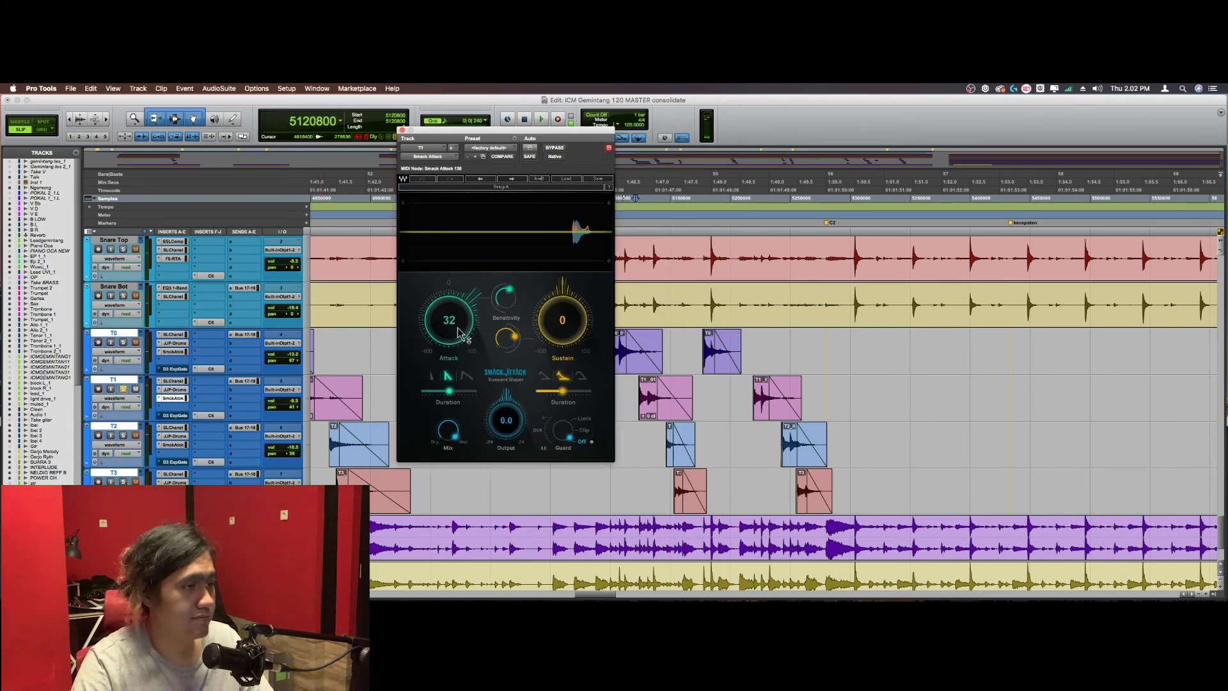
{"action": "key", "text": "space"}
{"action": "key", "text": "space"}
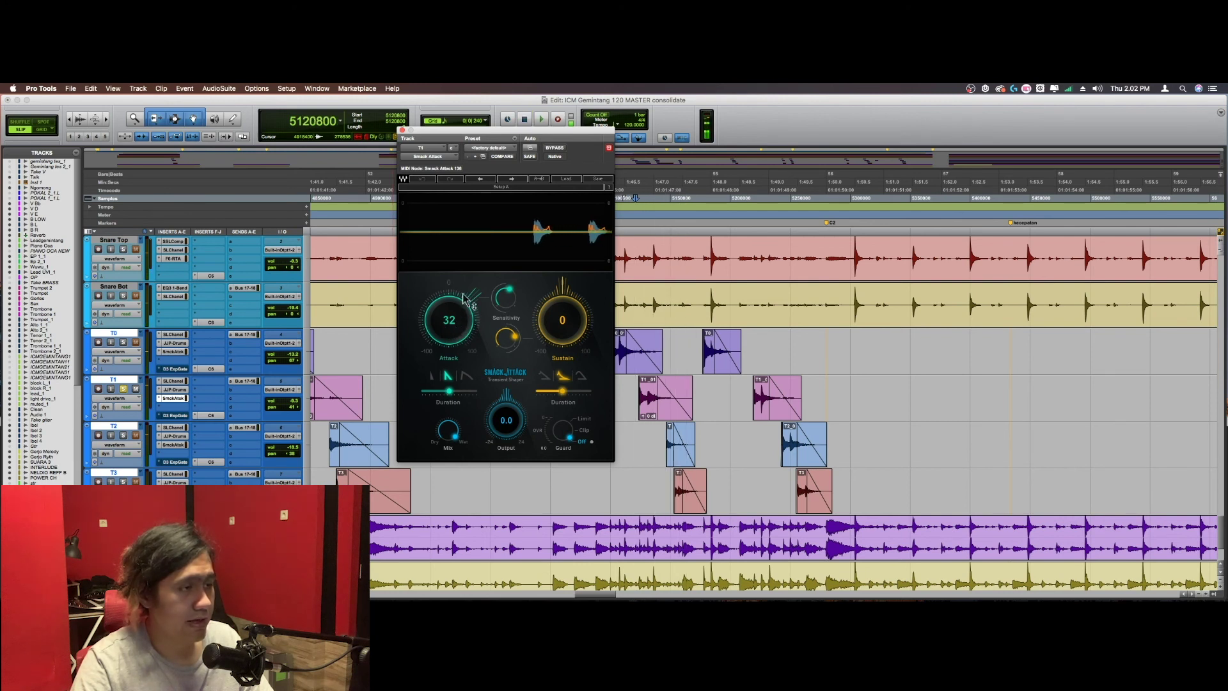
{"action": "left_click", "coordinate": [554, 148]}
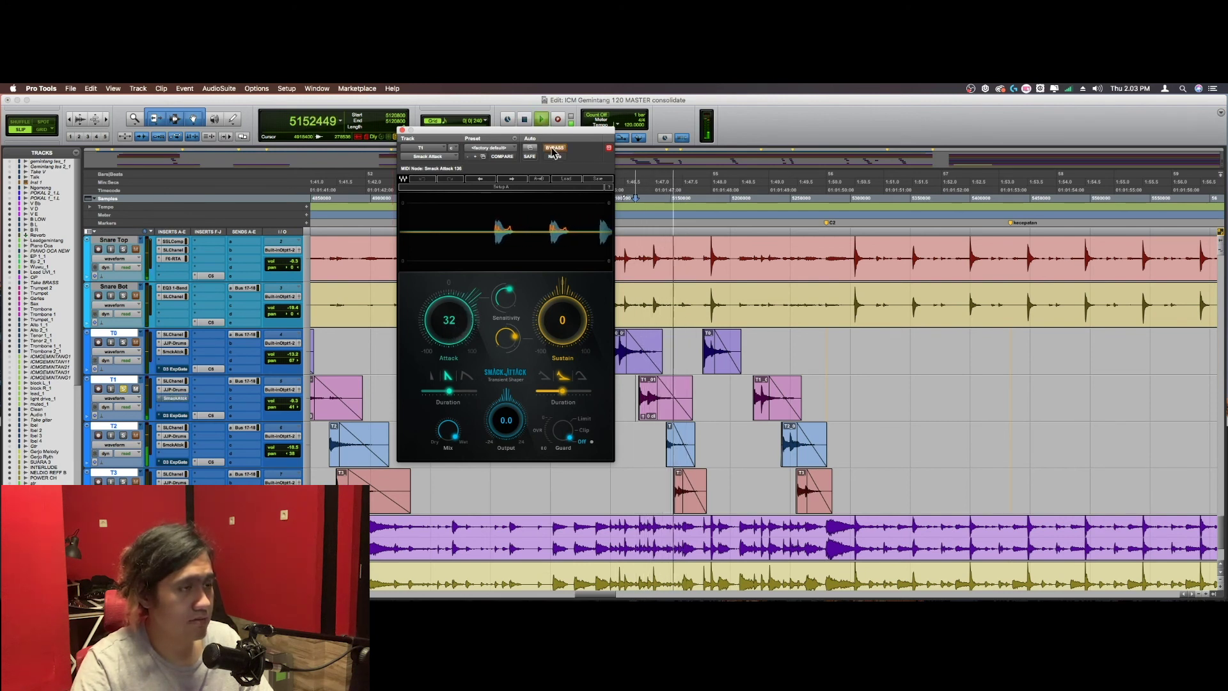
{"action": "key", "text": "space"}
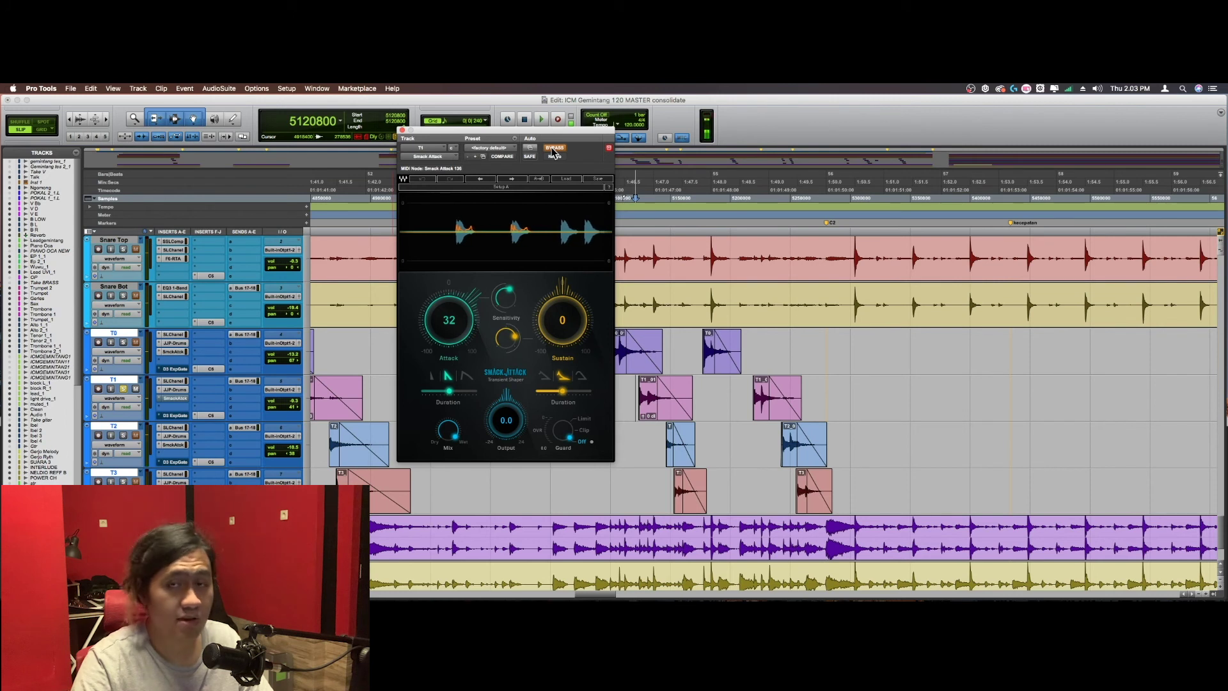
{"action": "left_click", "coordinate": [554, 149]}
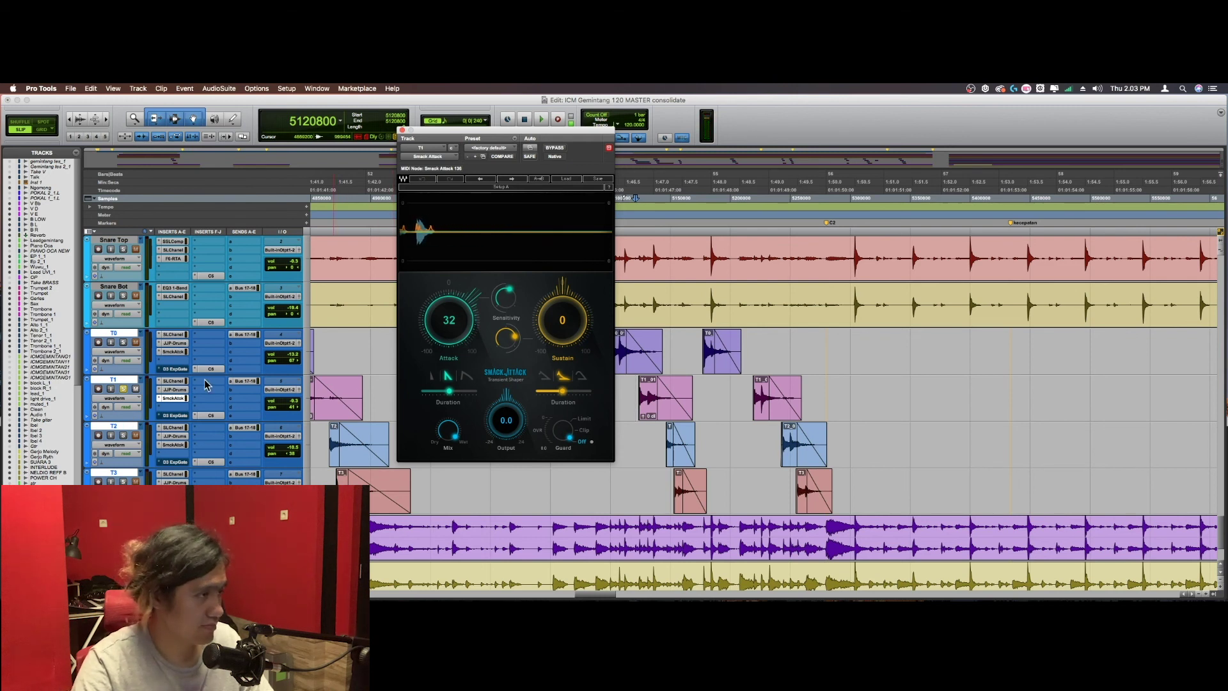
{"action": "left_click", "coordinate": [182, 398]}
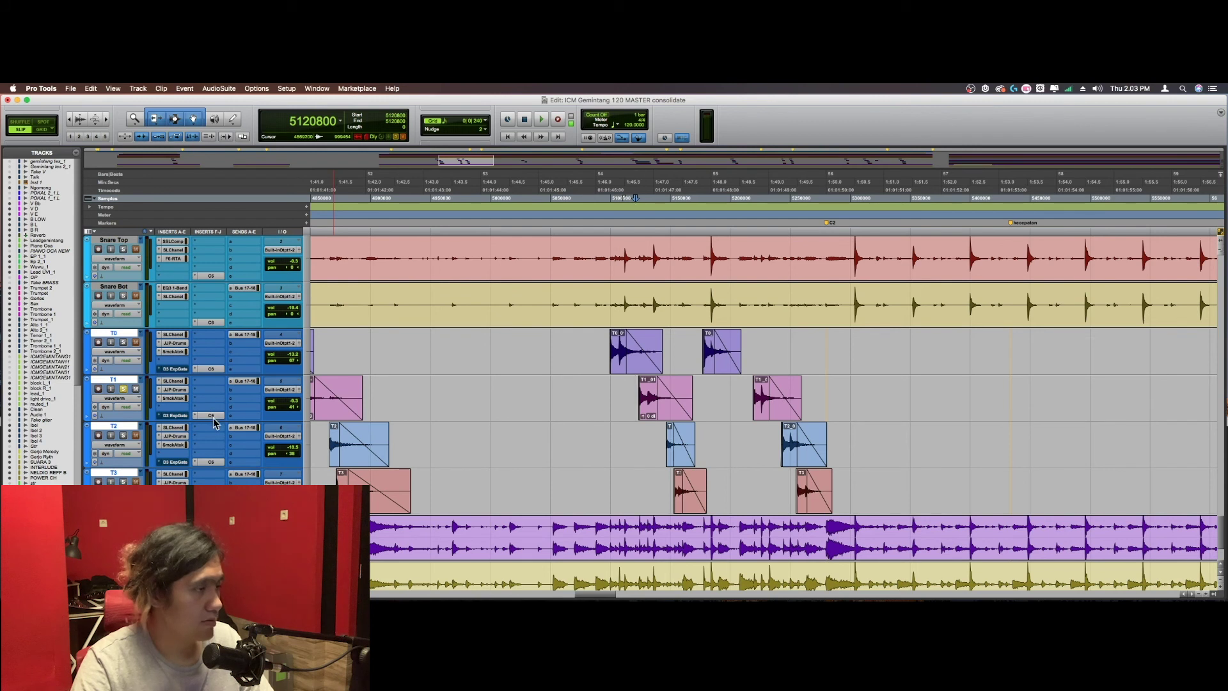
Step: Open the C6 plug-in on T1 and play the clip with it active and bypassed to compare the sound
{"action": "left_click", "coordinate": [211, 415]}
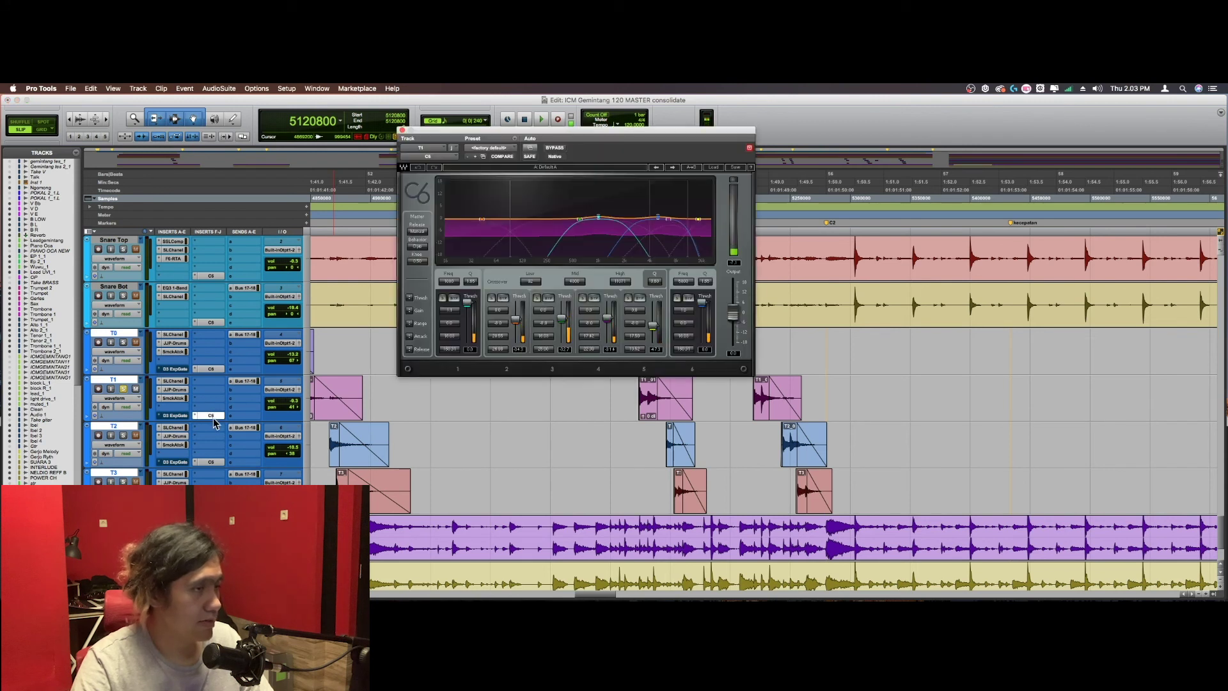
{"action": "left_click", "coordinate": [635, 405]}
{"action": "key", "text": "space"}
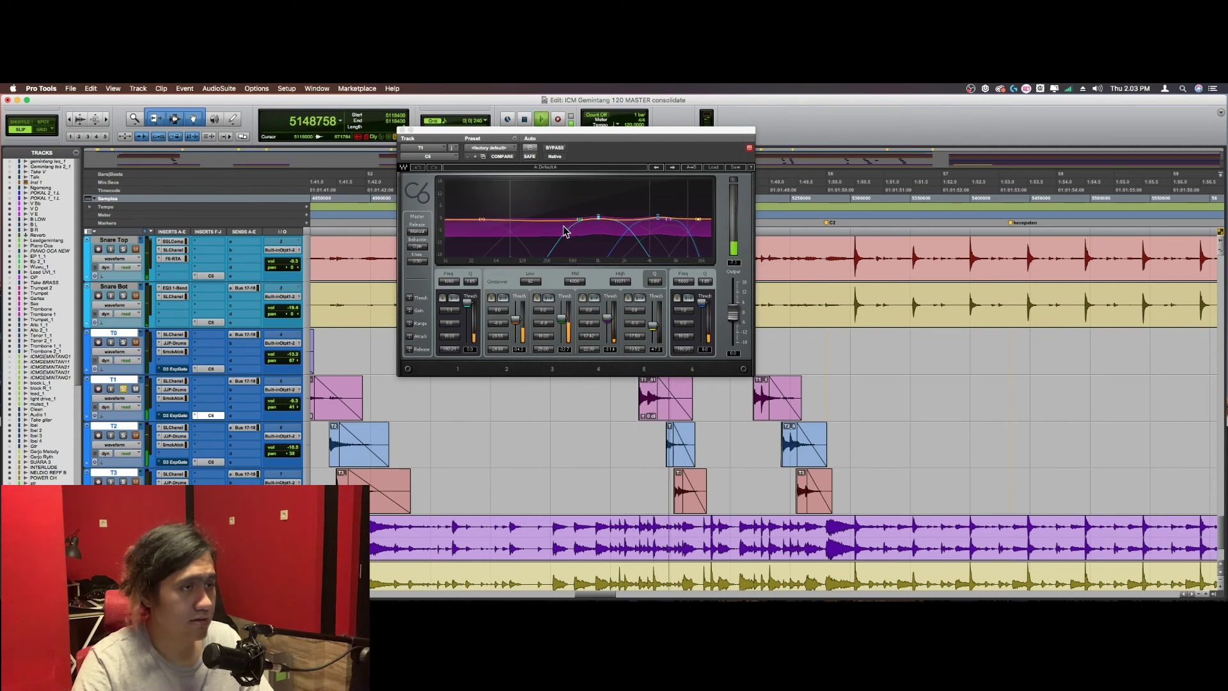
{"action": "key", "text": "space"}
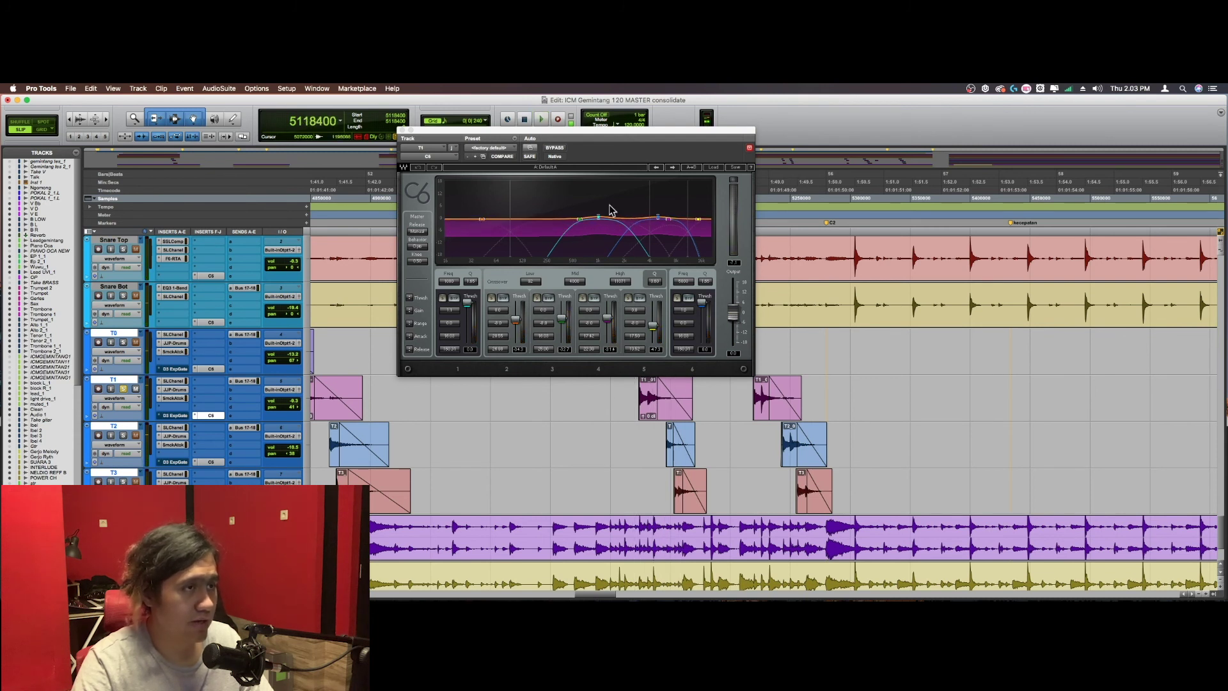
{"action": "left_click", "coordinate": [555, 148]}
{"action": "key", "text": "space"}
{"action": "key", "text": "space"}
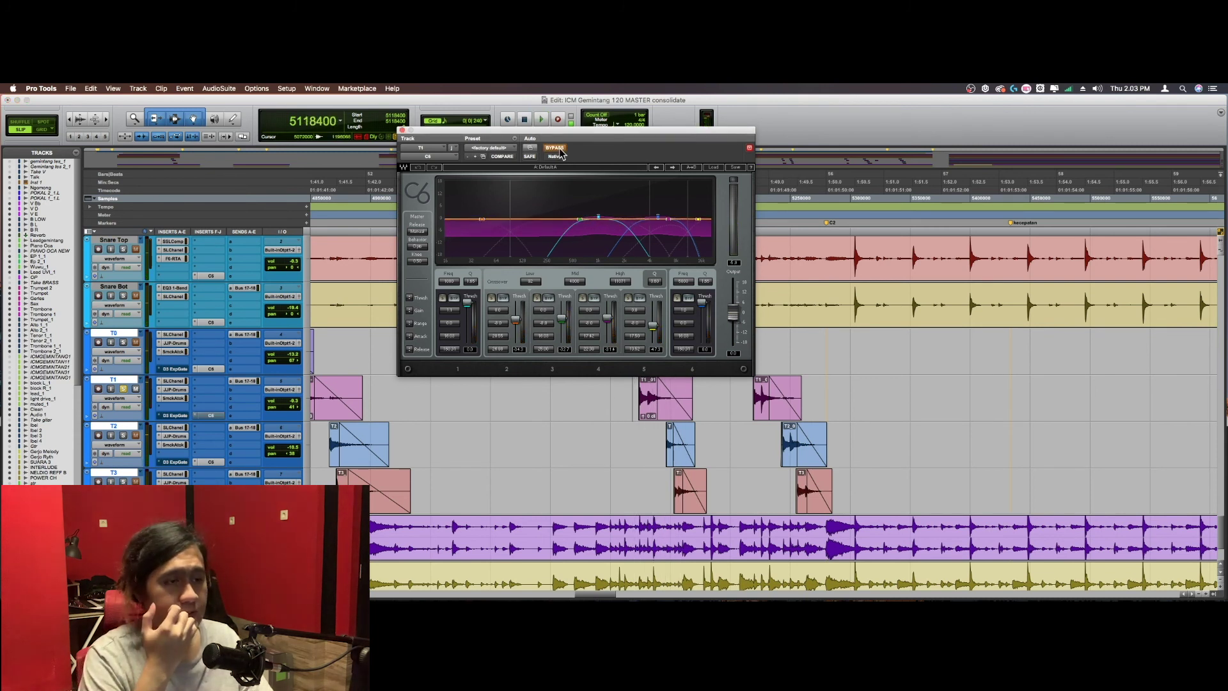
{"action": "key", "text": "space"}
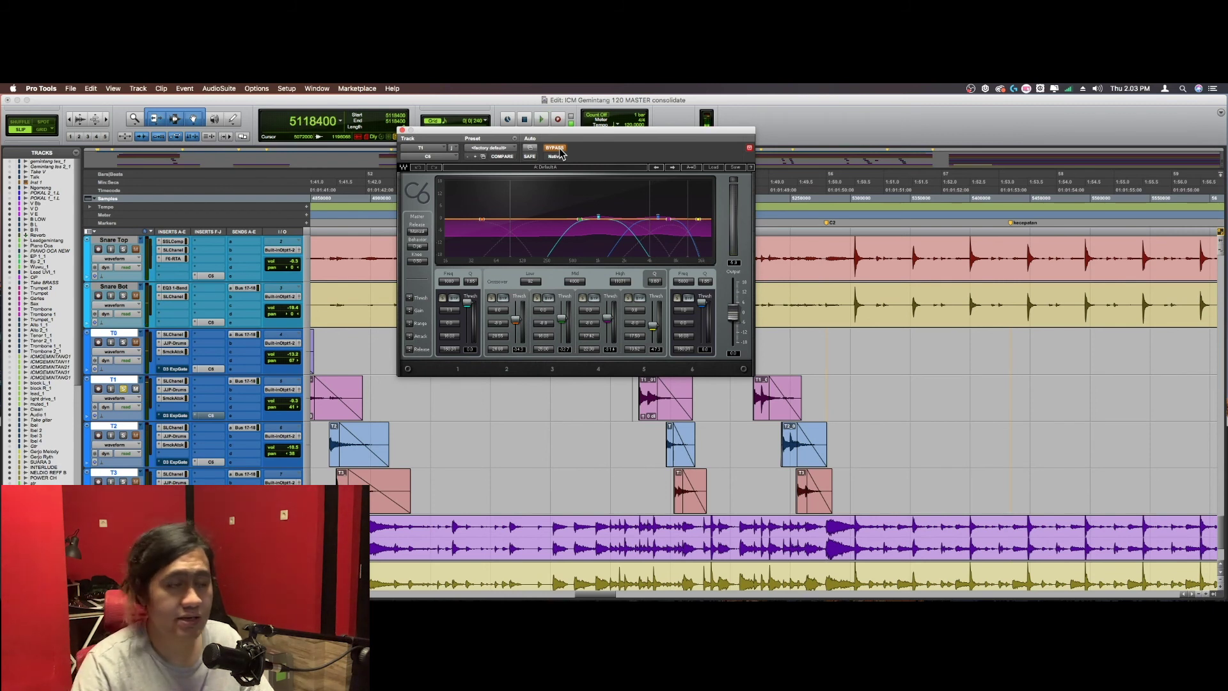
Step: Replay the T1 clip with C6 bypassed and re-enabled to hear its multiband compression, and close the plug-in with it active
{"action": "key", "text": "space"}
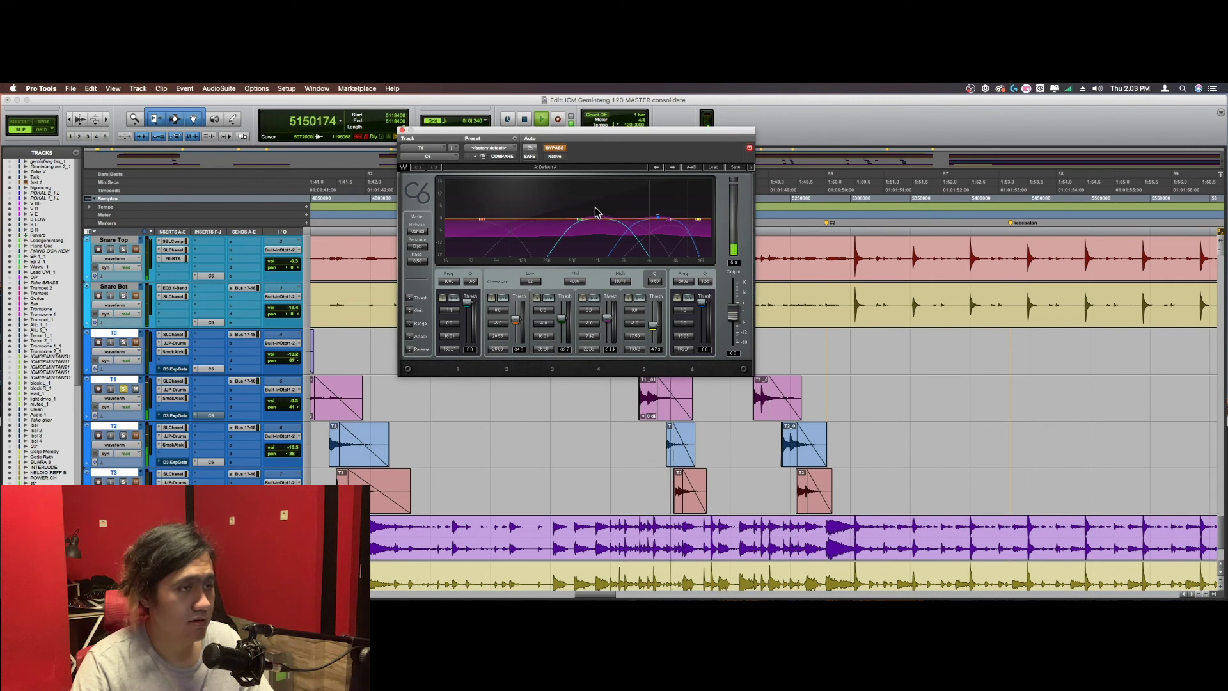
{"action": "key", "text": "space"}
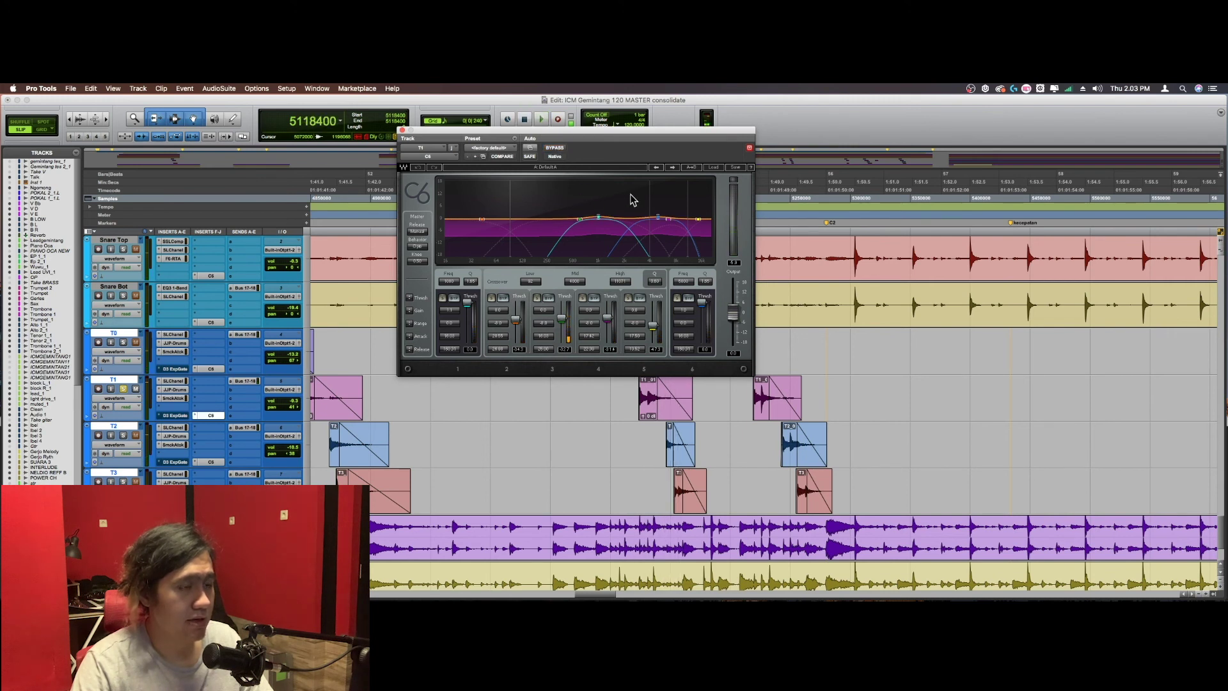
{"action": "key", "text": "space"}
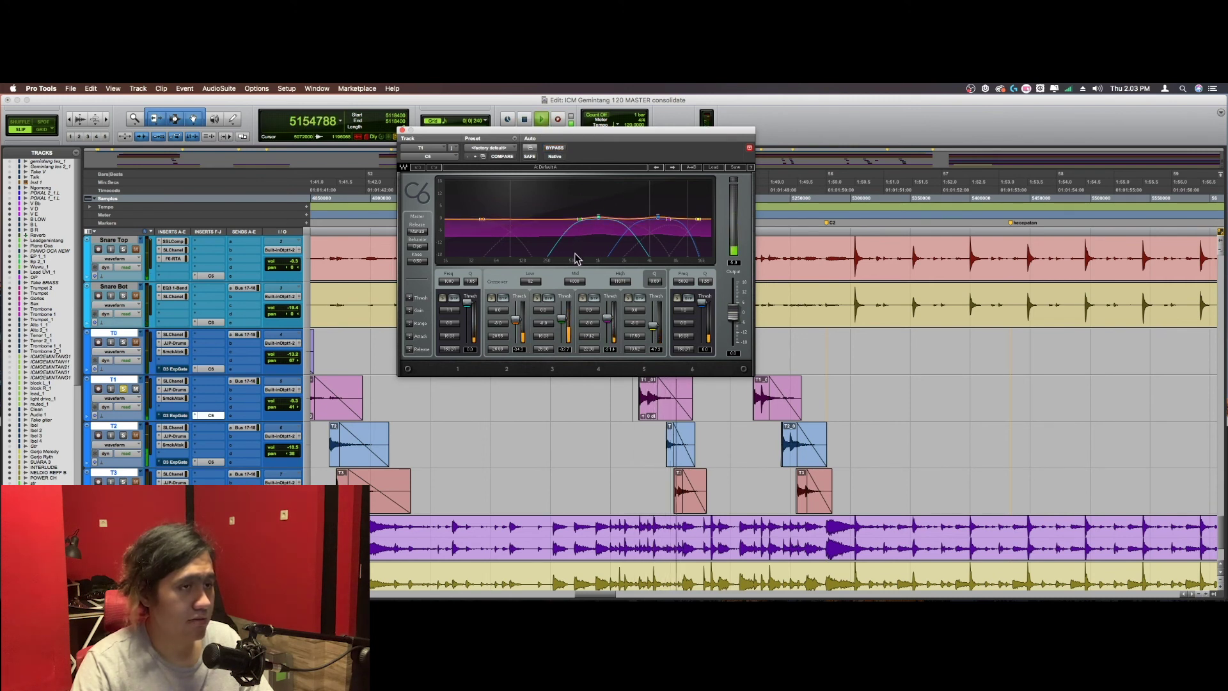
{"action": "key", "text": "space"}
{"action": "key", "text": "space"}
{"action": "key", "text": "space"}
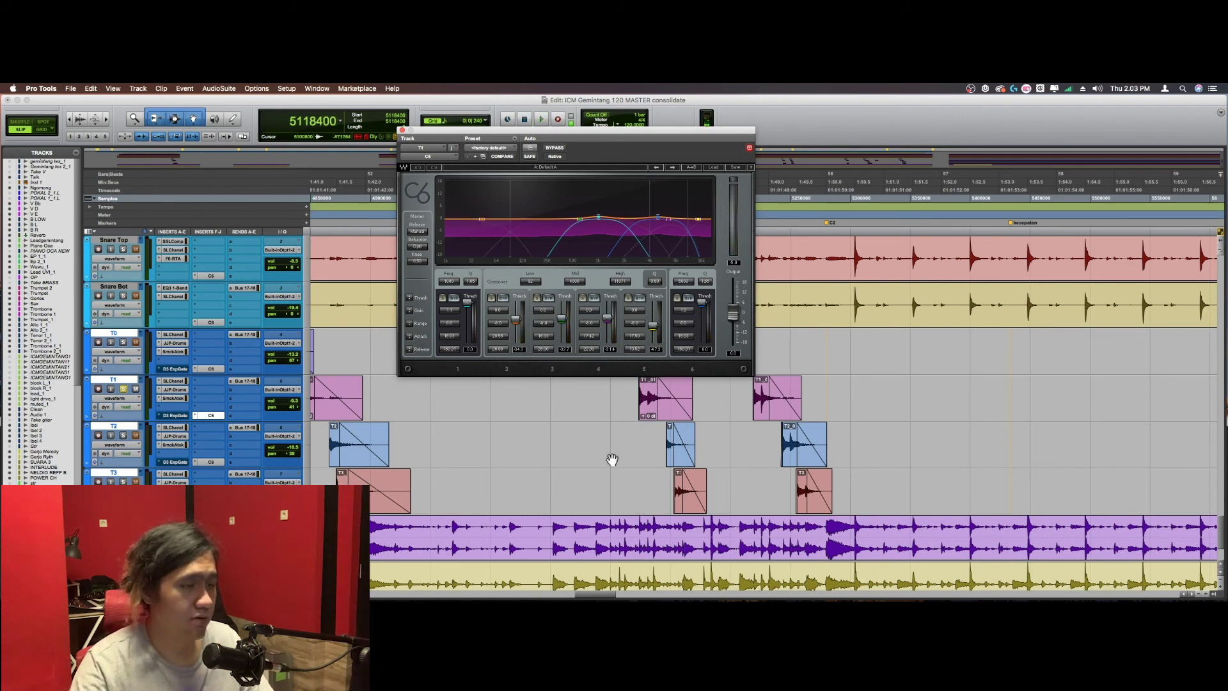
{"action": "key", "text": "space"}
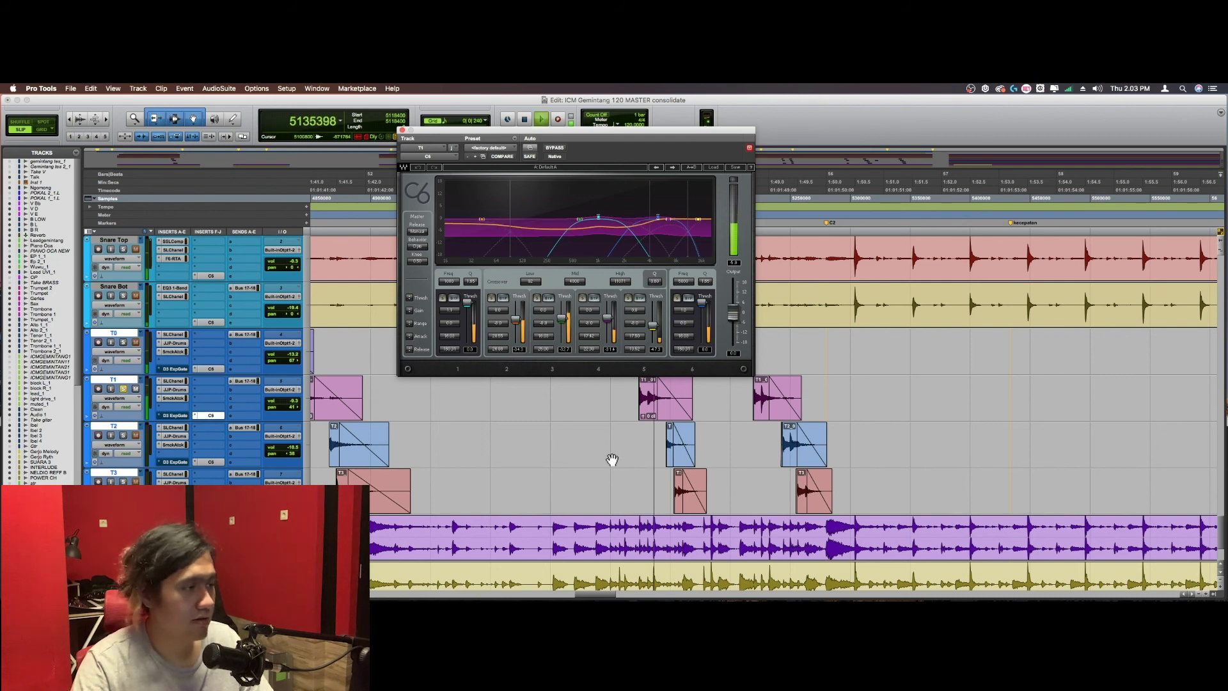
{"action": "key", "text": "space"}
{"action": "key", "text": "super+w"}
Step: Place the playback cursor at the start of the first tom fill and take T1 out of solo
{"action": "key", "text": "super+bracketleft"}
{"action": "key", "text": "super+bracketleft"}
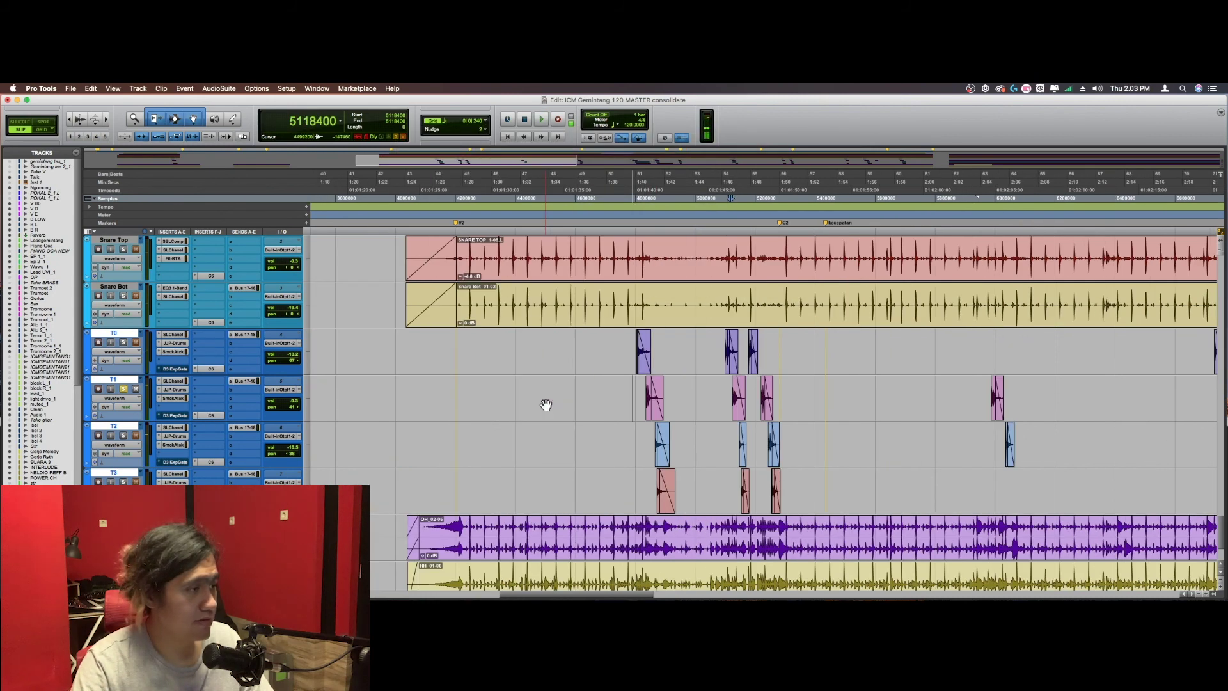
{"action": "scroll", "coordinate": [545, 404], "scroll_direction": "right", "scroll_amount": 3}
{"action": "left_click", "coordinate": [713, 391]}
{"action": "key", "text": "super+bracketright"}
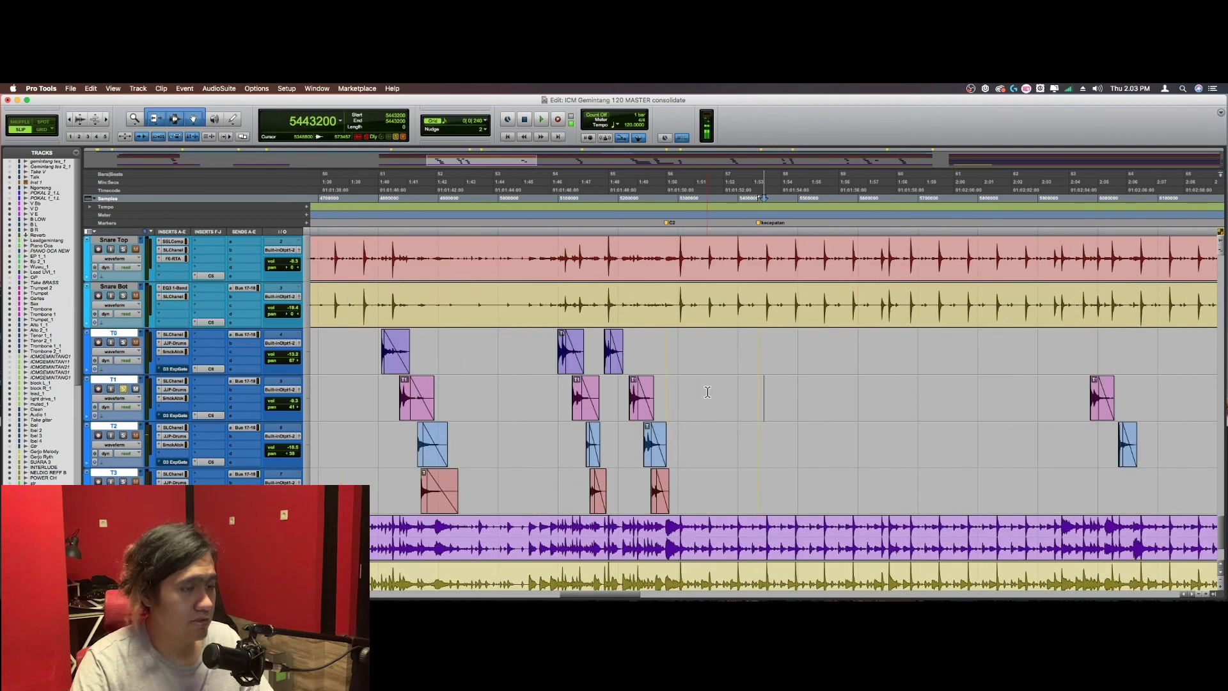
{"action": "left_click", "coordinate": [380, 394]}
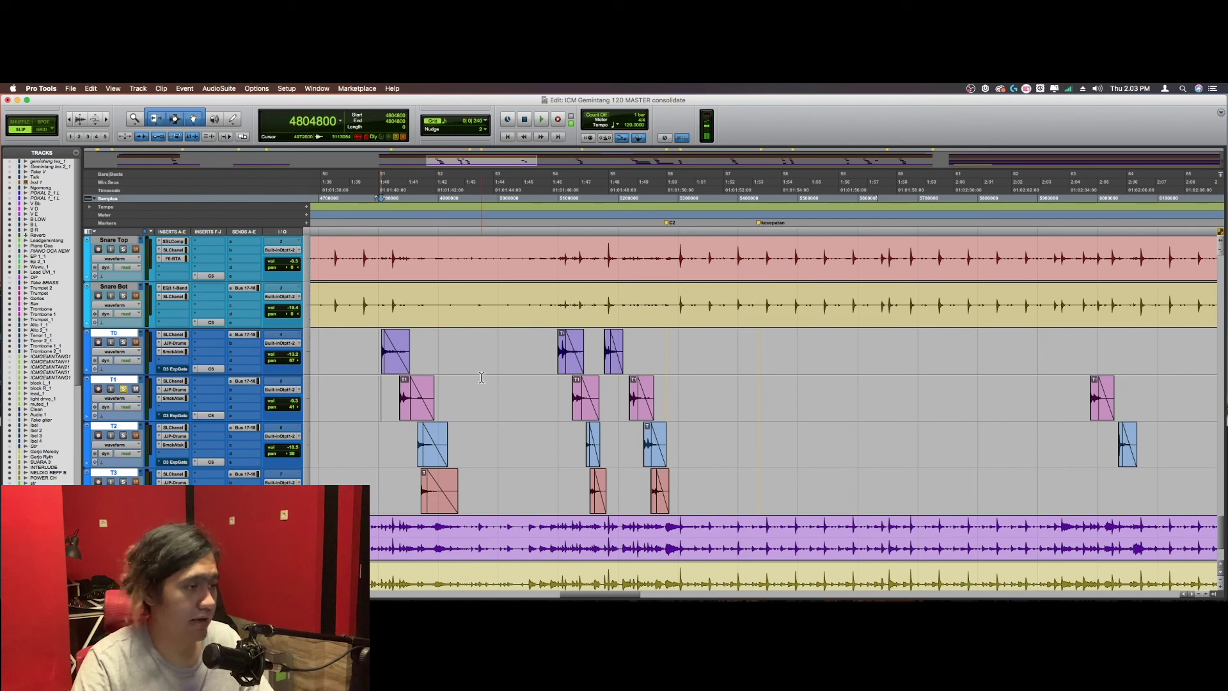
{"action": "key", "text": "super+bracketleft"}
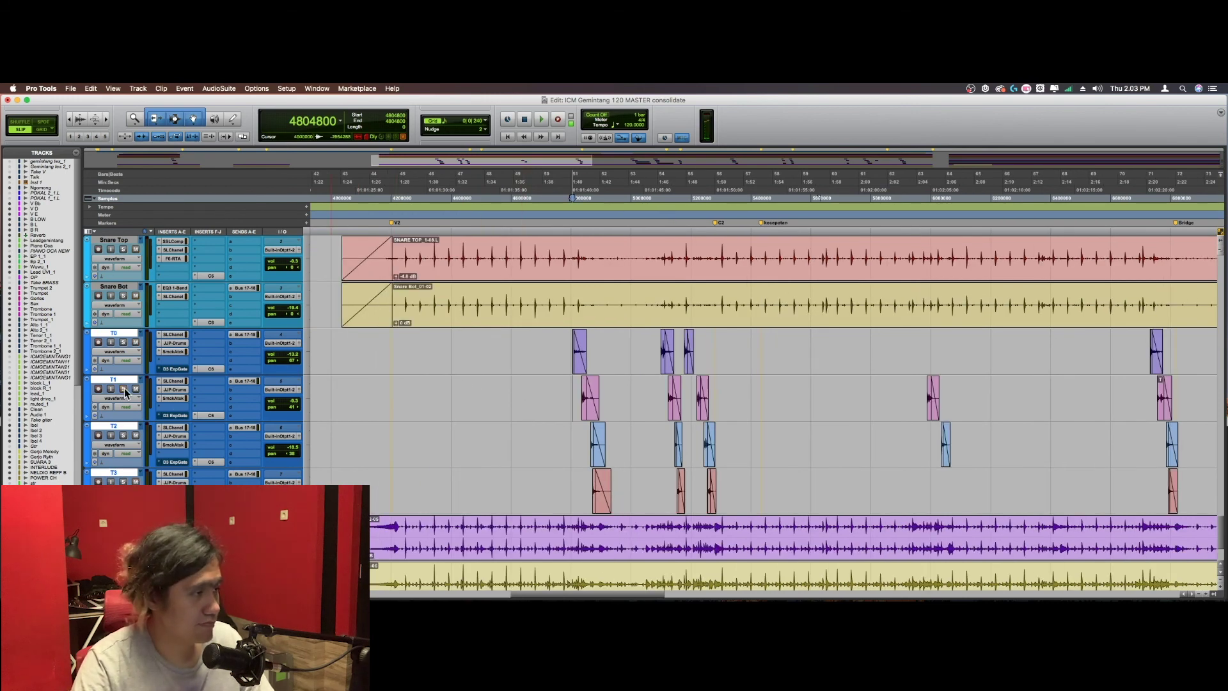
Step: Solo the HH track and play it from a point before the first tom fill
{"action": "scroll", "coordinate": [584, 439], "scroll_direction": "down", "scroll_amount": 2}
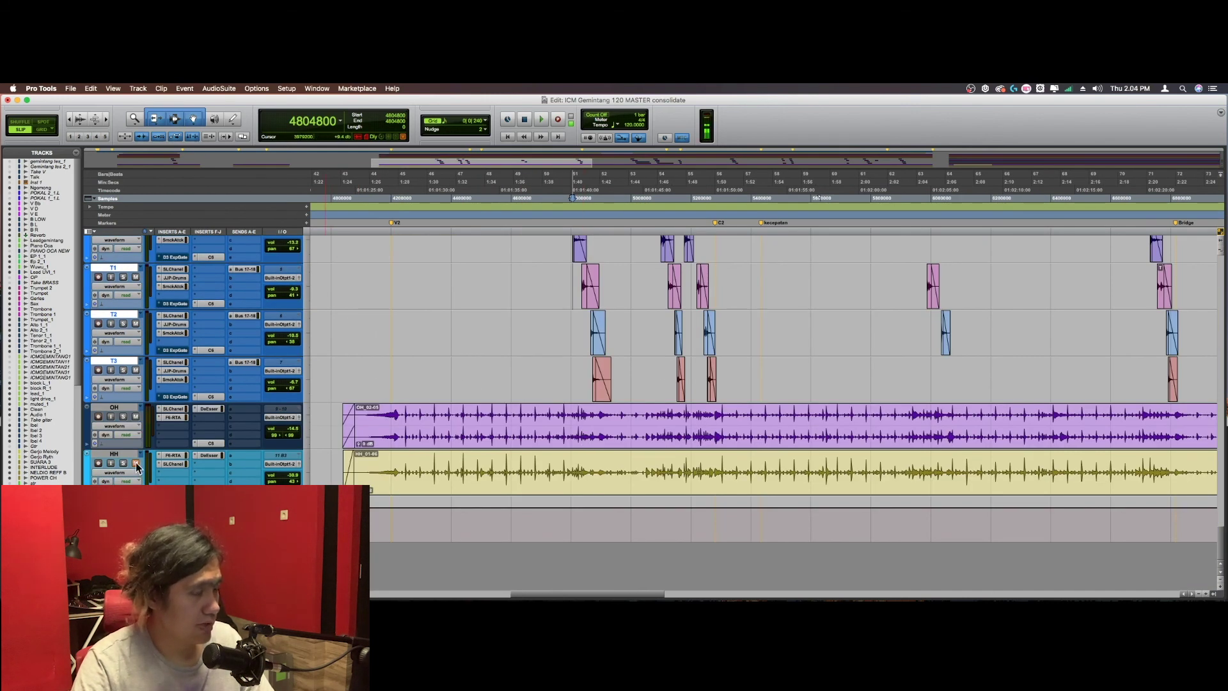
{"action": "left_click", "coordinate": [507, 459]}
{"action": "key", "text": "space"}
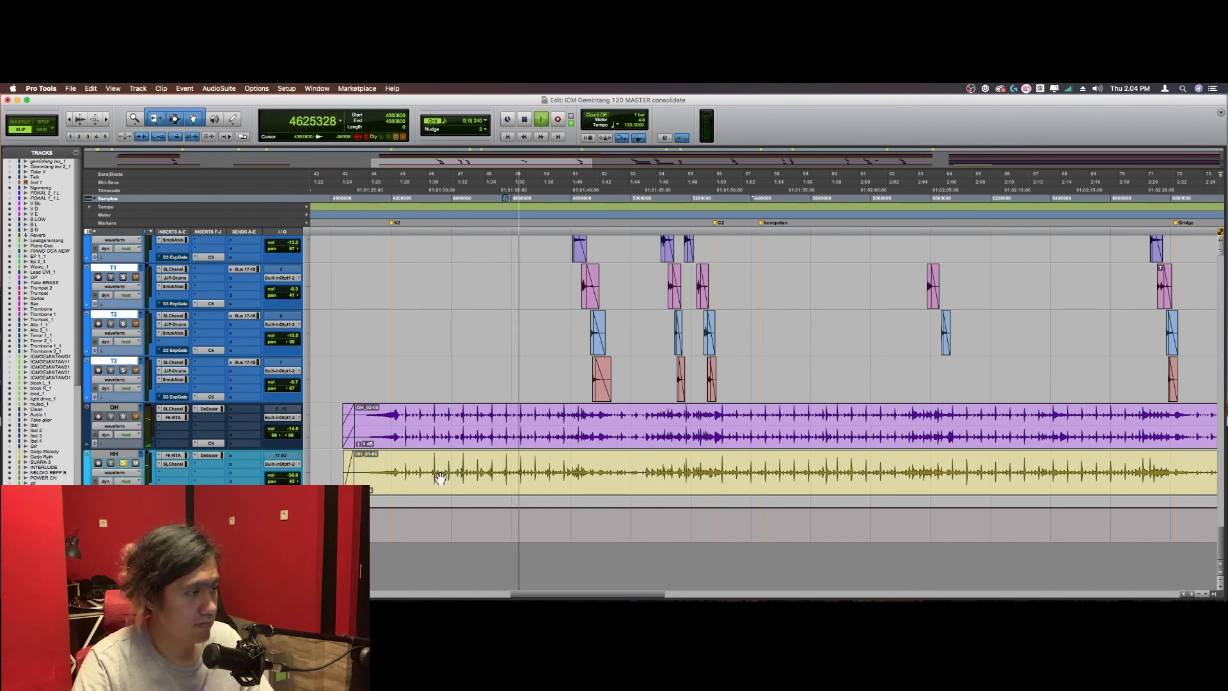
{"action": "key", "text": "space"}
Step: Play the section after the C2 marker with the OH track soloed together with HH
{"action": "left_click", "coordinate": [749, 459]}
{"action": "key", "text": "space"}
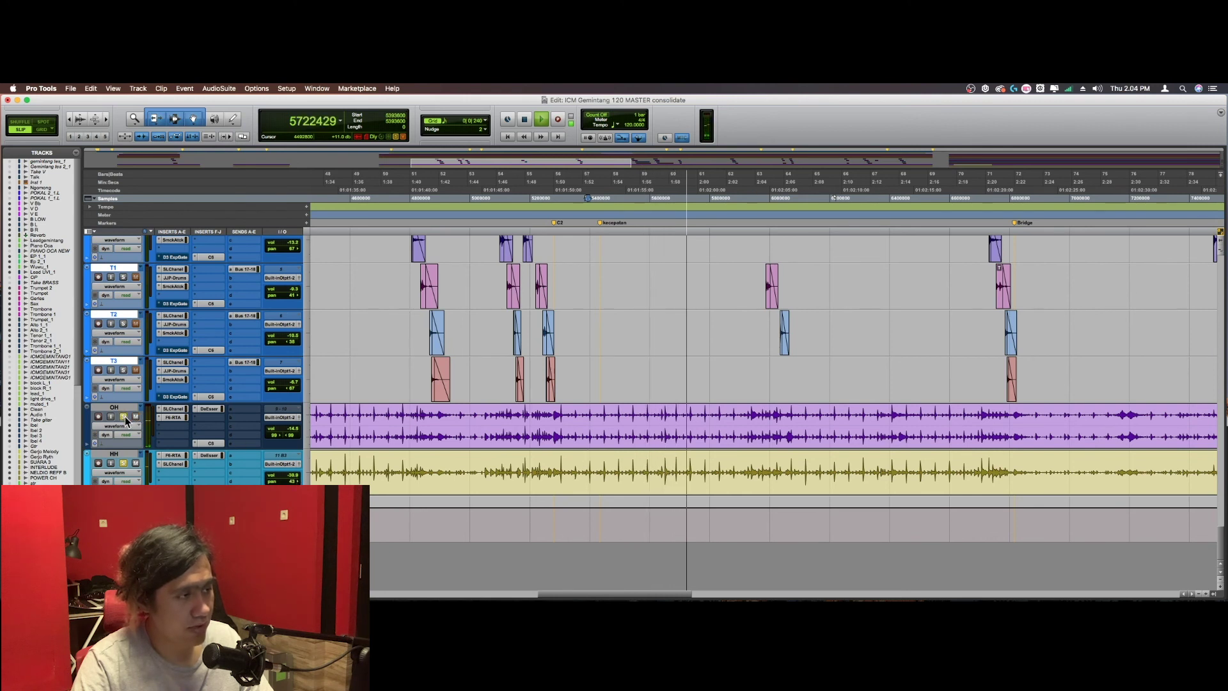
{"action": "key", "text": "space"}
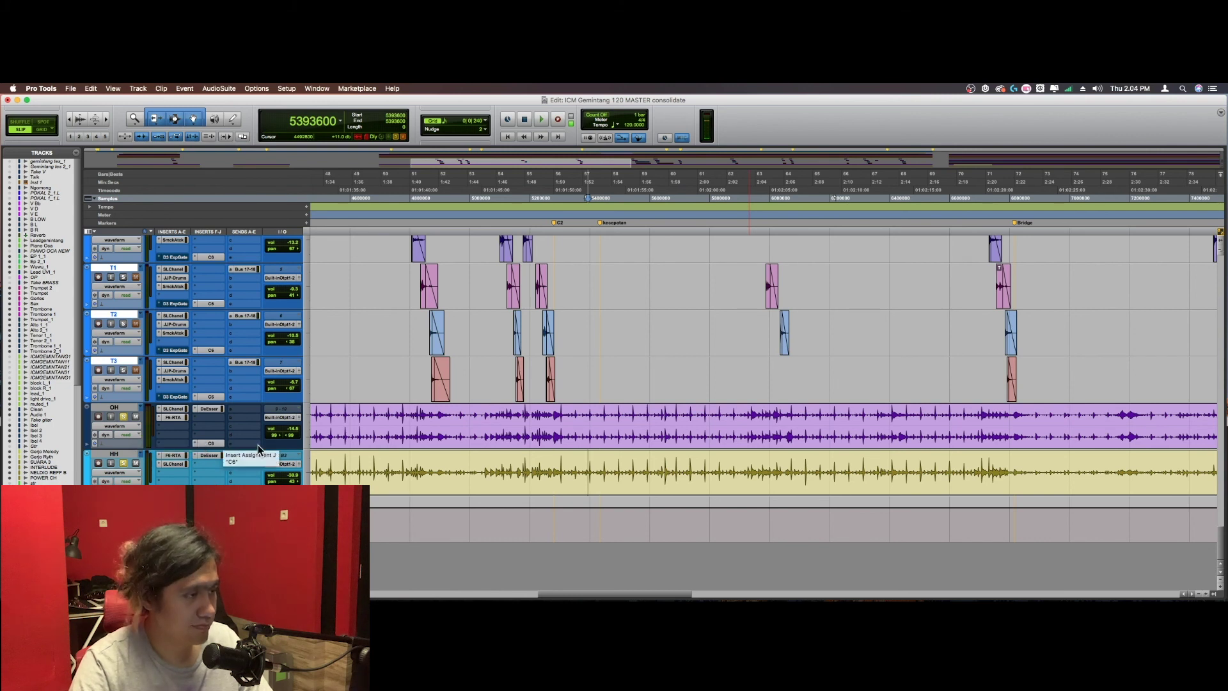
Step: Examine the F6-RTA filter and the SSL E-Channel settings on HH while playing it soloed together with OH
{"action": "left_click", "coordinate": [173, 455]}
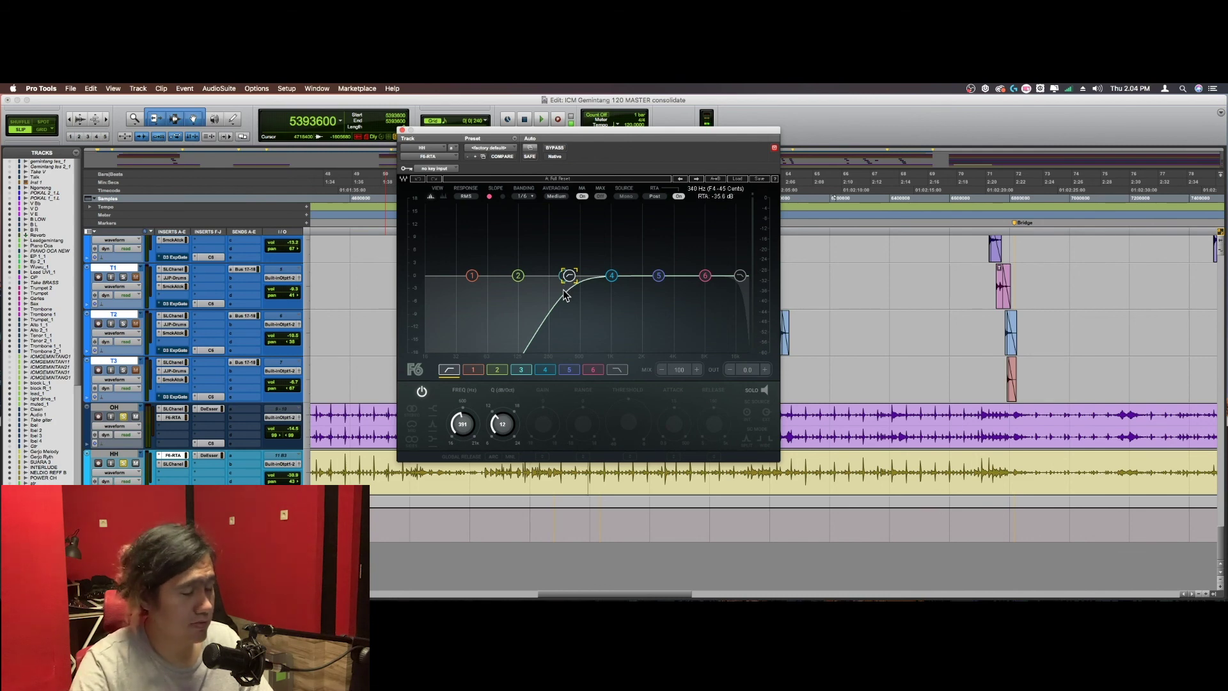
{"action": "key", "text": "space"}
{"action": "left_click", "coordinate": [176, 465]}
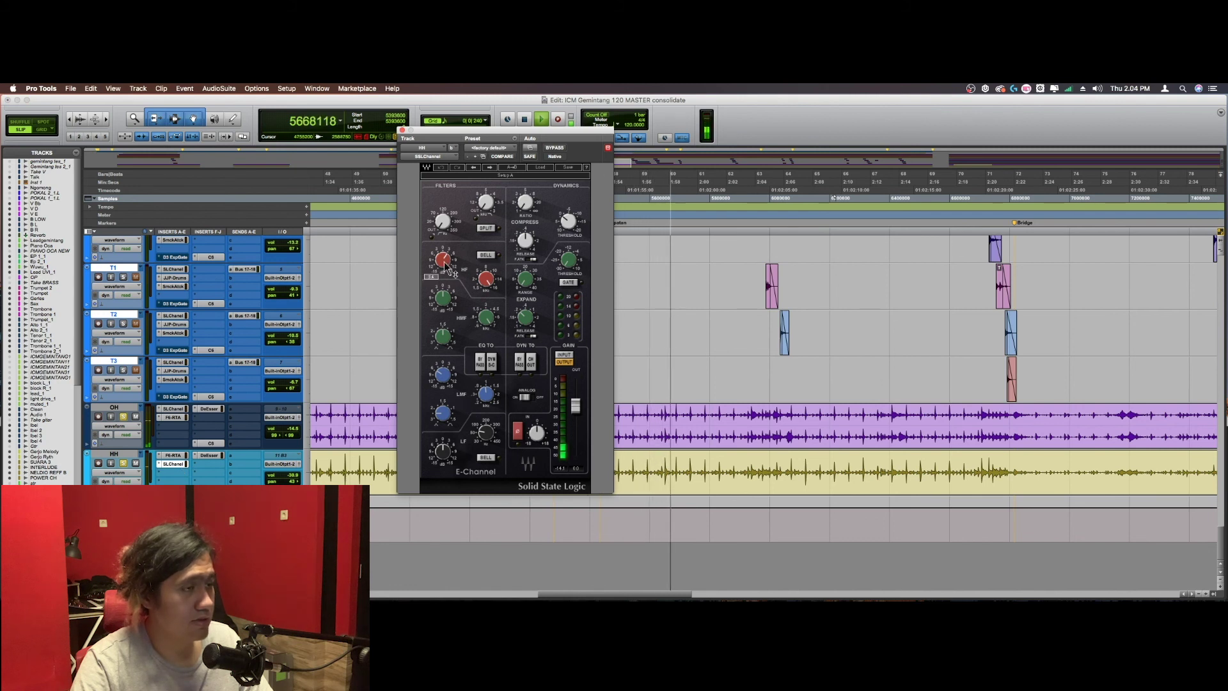
{"action": "mouse_move", "coordinate": [448, 269]}
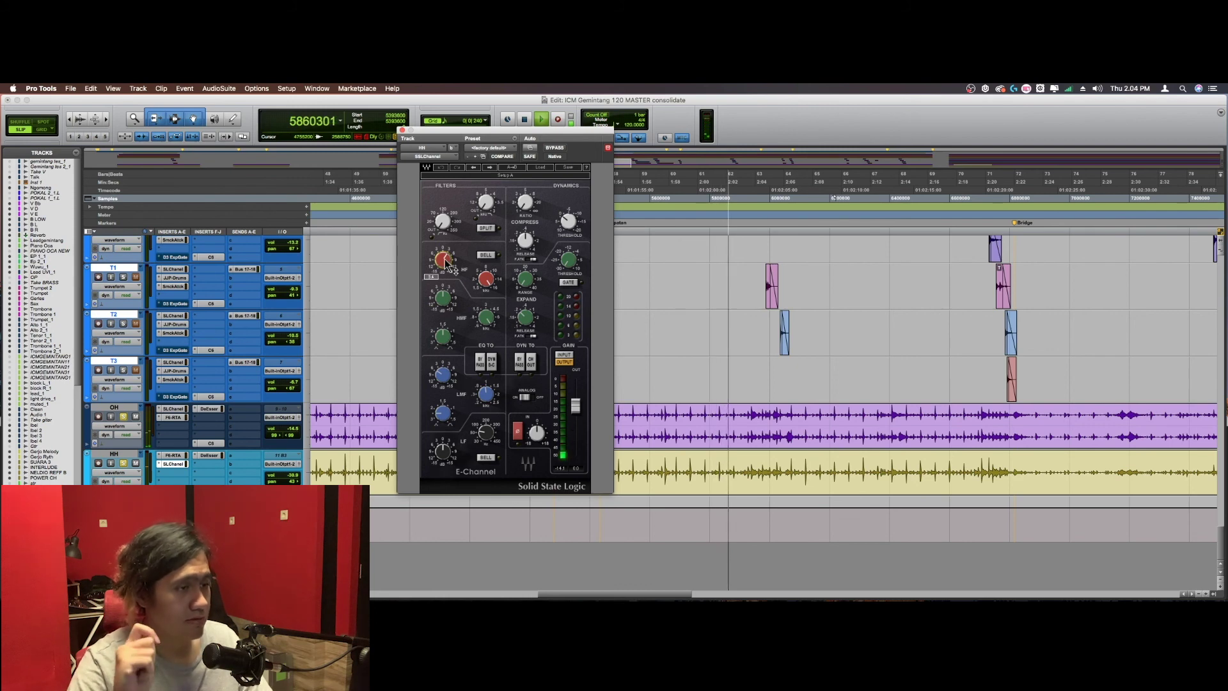
{"action": "left_click", "coordinate": [172, 465]}
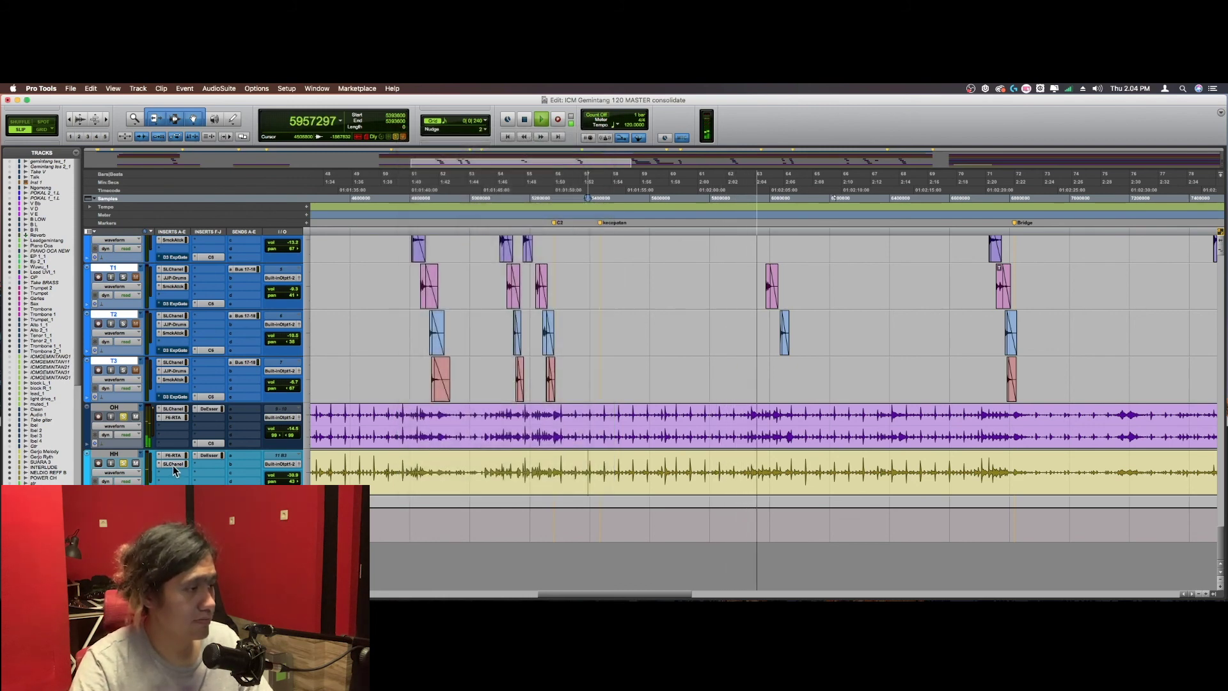
Step: Try raising the HH volume to -11.2 dB during playback to hear it against the overheads
{"action": "left_click", "coordinate": [121, 415]}
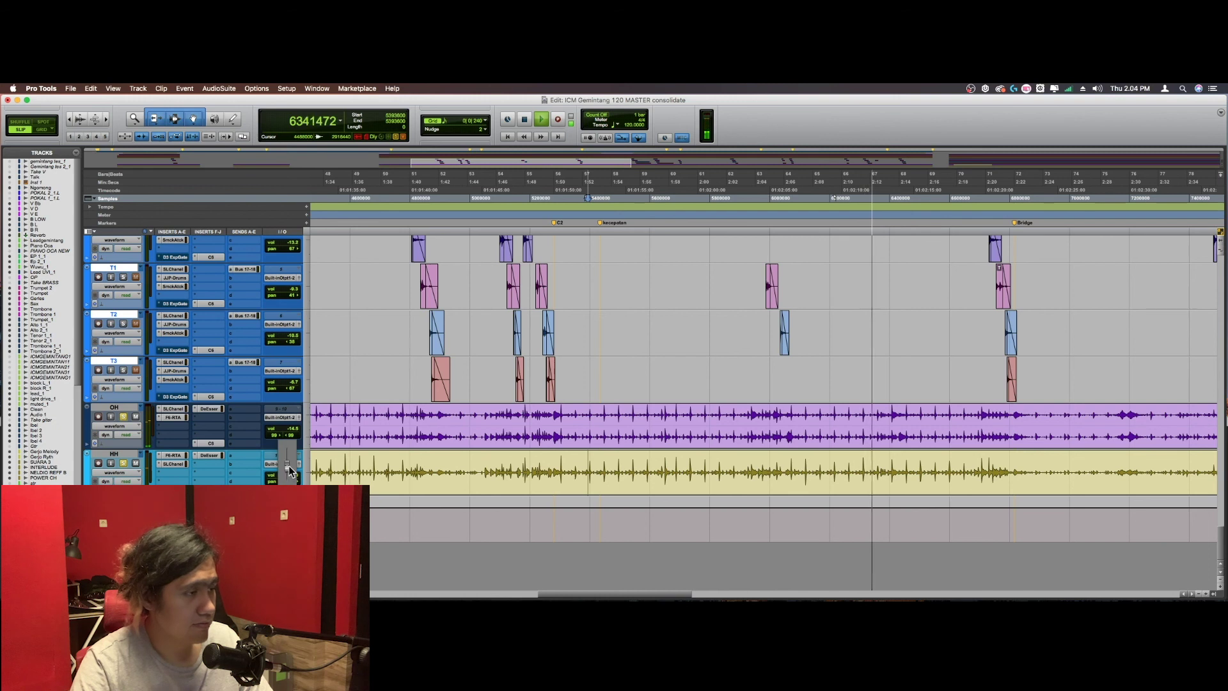
{"action": "left_click", "coordinate": [289, 473]}
{"action": "left_click_drag", "start_coordinate": [289, 469], "coordinate": [289, 471]}
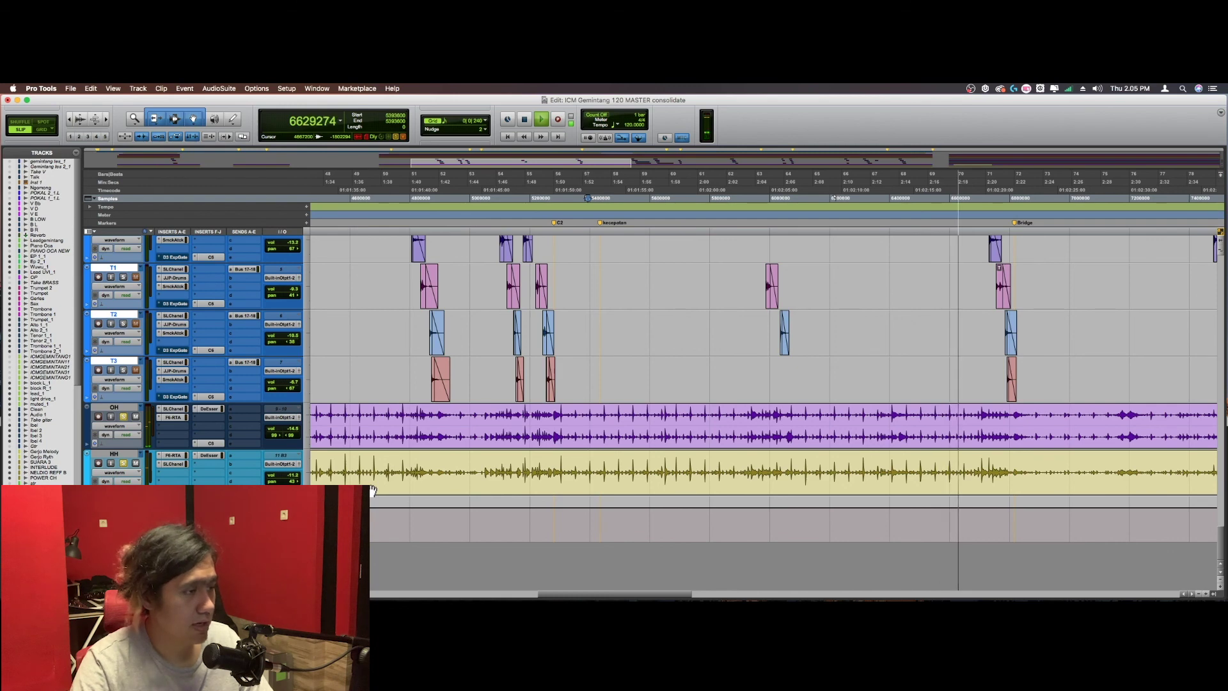
{"action": "key", "text": "space"}
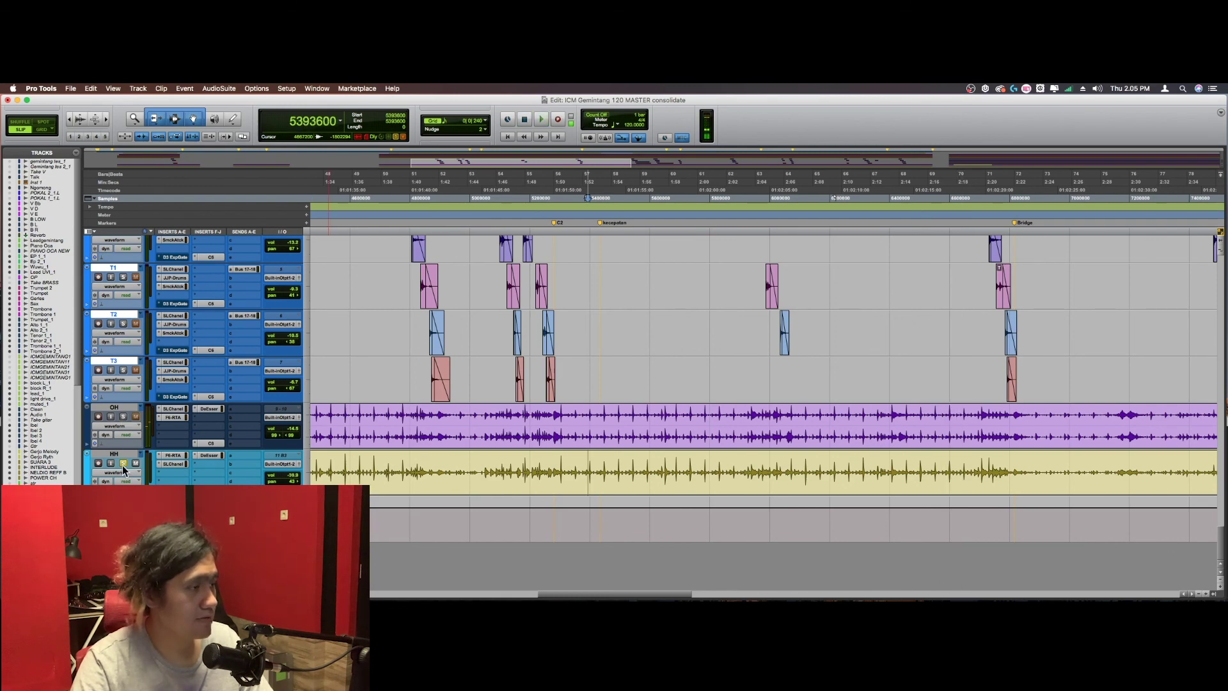
Step: Open Altiverb 7 from the Blue Cat's PatchWork insert on the Reverb track
{"action": "scroll", "coordinate": [589, 448], "scroll_direction": "up", "scroll_amount": 10}
{"action": "scroll", "coordinate": [624, 434], "scroll_direction": "down", "scroll_amount": 10}
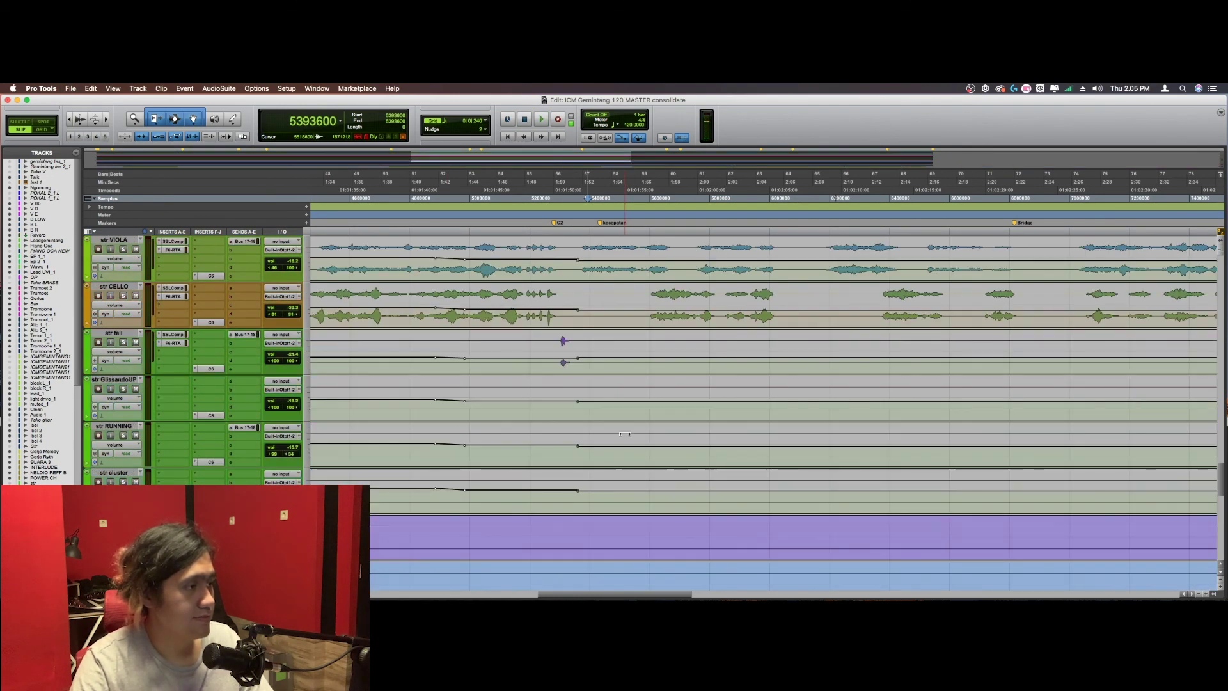
{"action": "scroll", "coordinate": [624, 436], "scroll_direction": "up", "scroll_amount": 10}
{"action": "scroll", "coordinate": [624, 436], "scroll_direction": "down", "scroll_amount": 15}
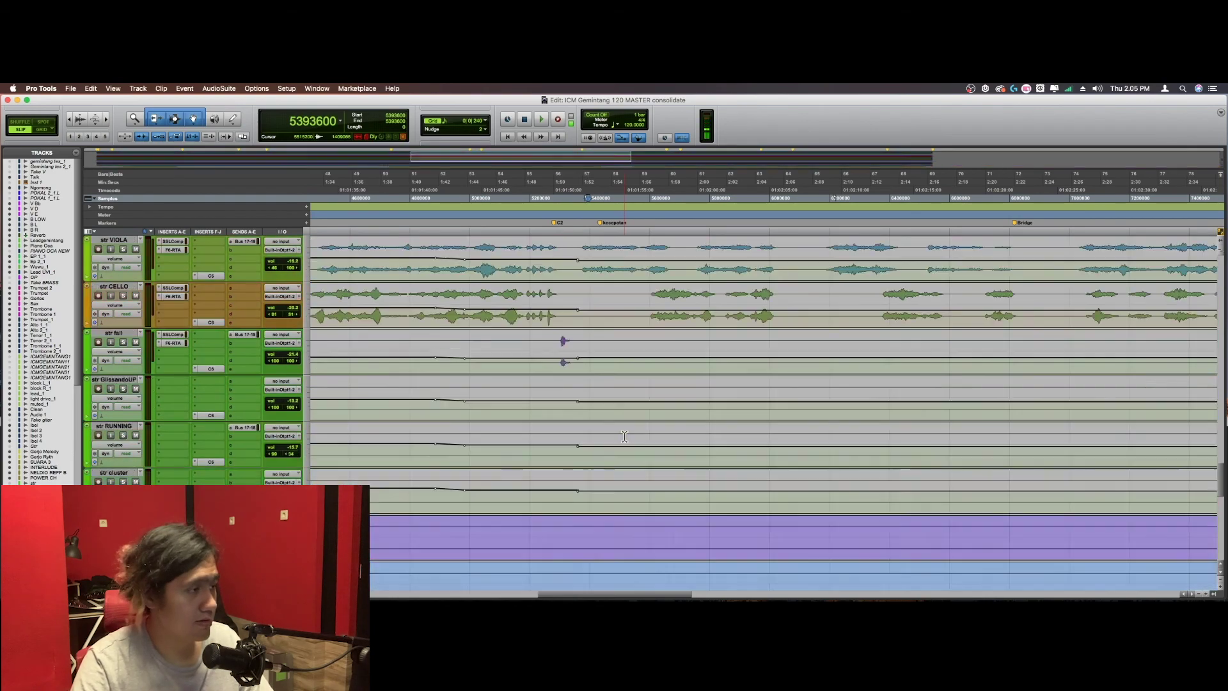
{"action": "scroll", "coordinate": [627, 436], "scroll_direction": "up", "scroll_amount": 20}
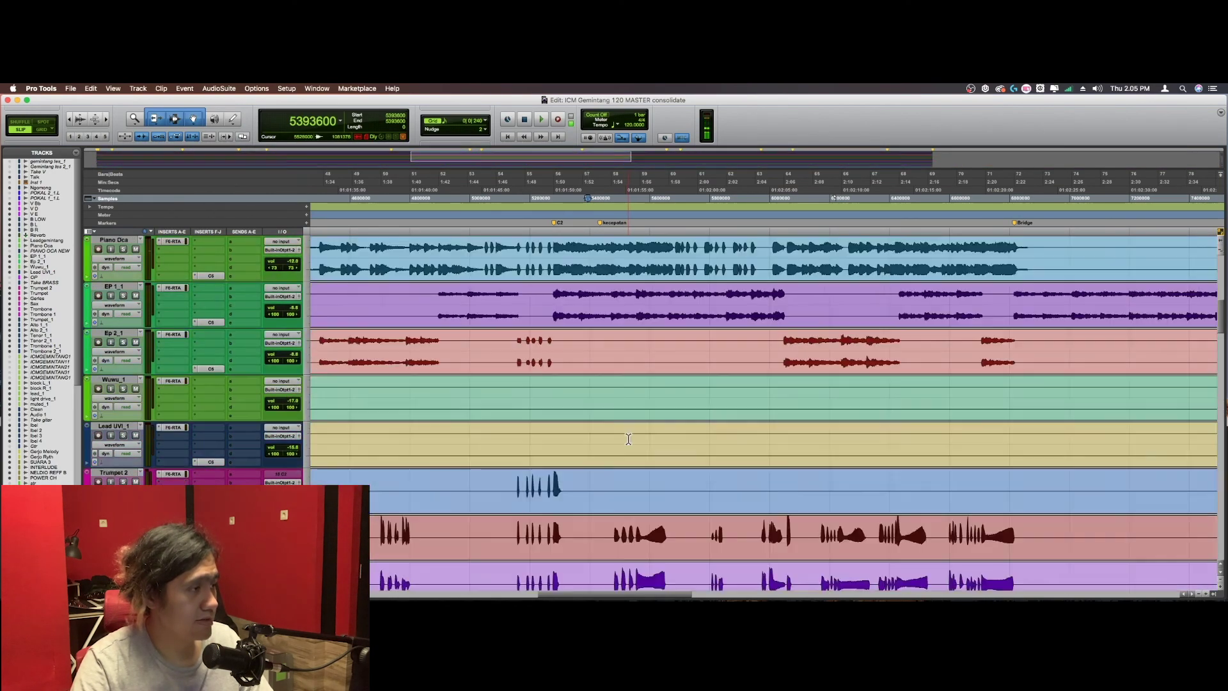
{"action": "scroll", "coordinate": [629, 437], "scroll_direction": "down", "scroll_amount": 3}
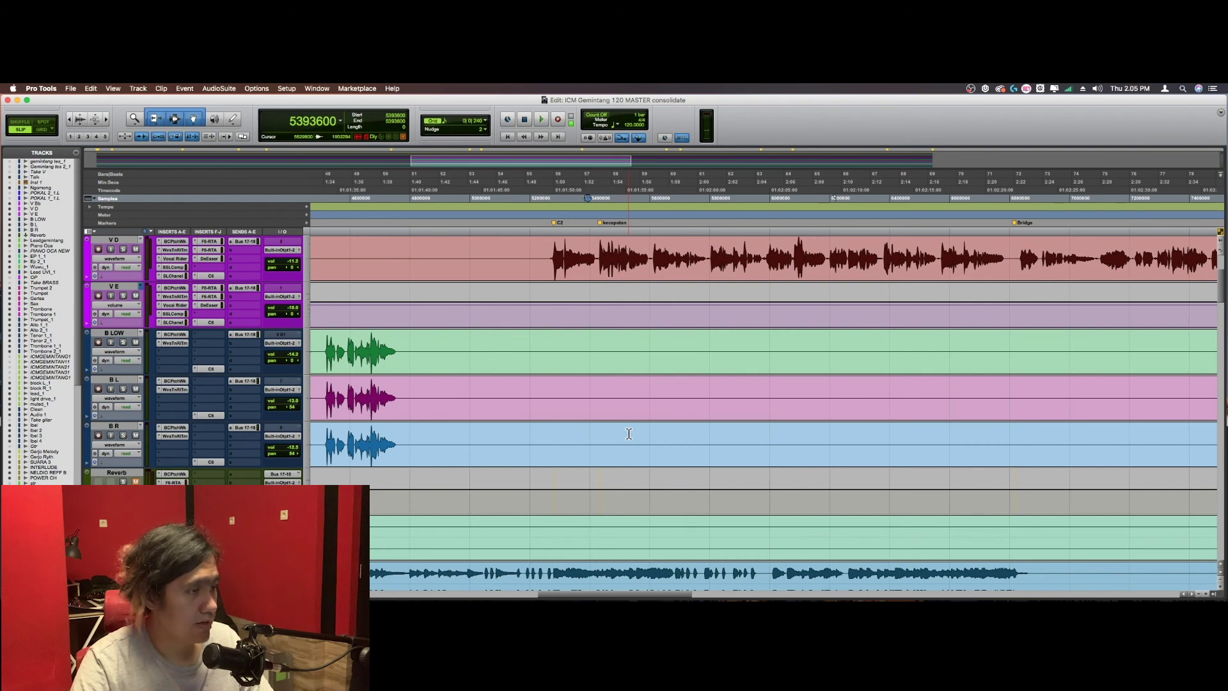
{"action": "key", "text": "KP_1"}
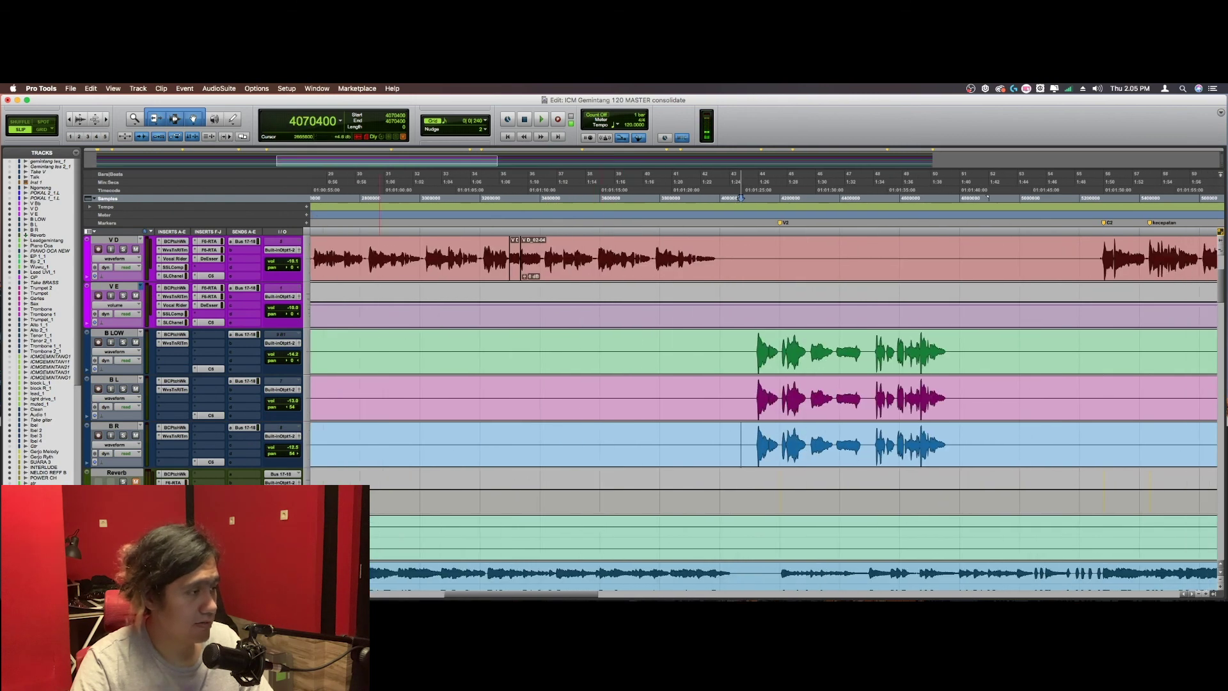
{"action": "left_click", "coordinate": [173, 474]}
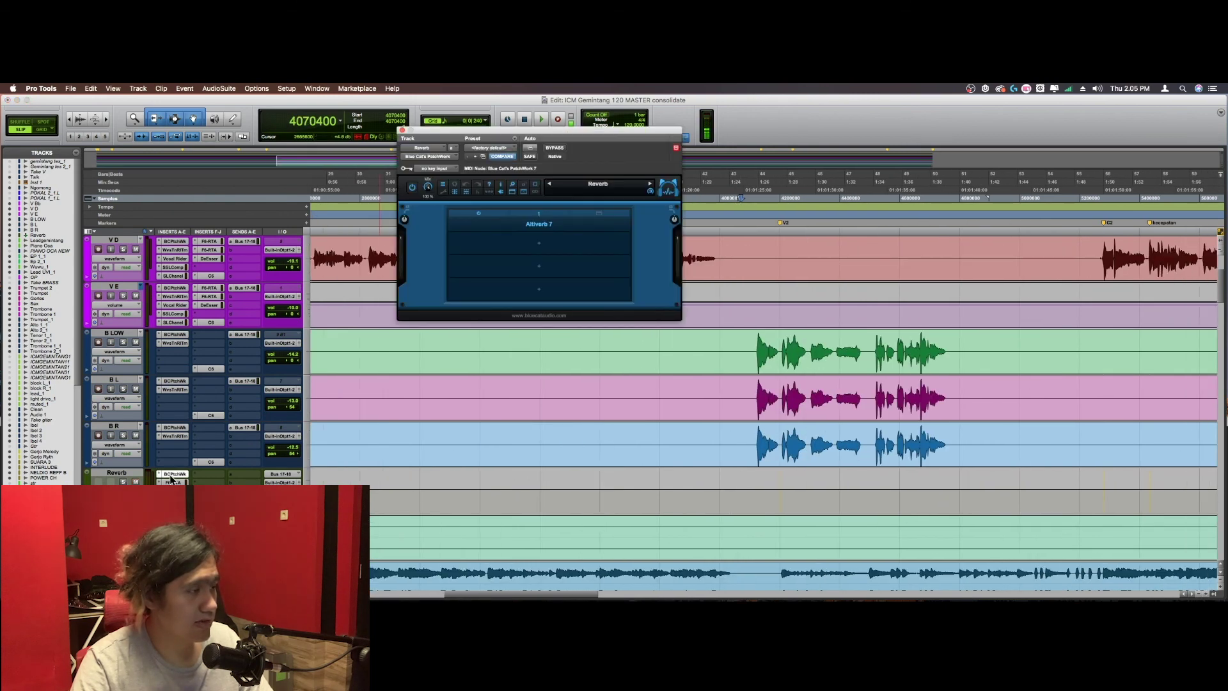
{"action": "left_click", "coordinate": [602, 216]}
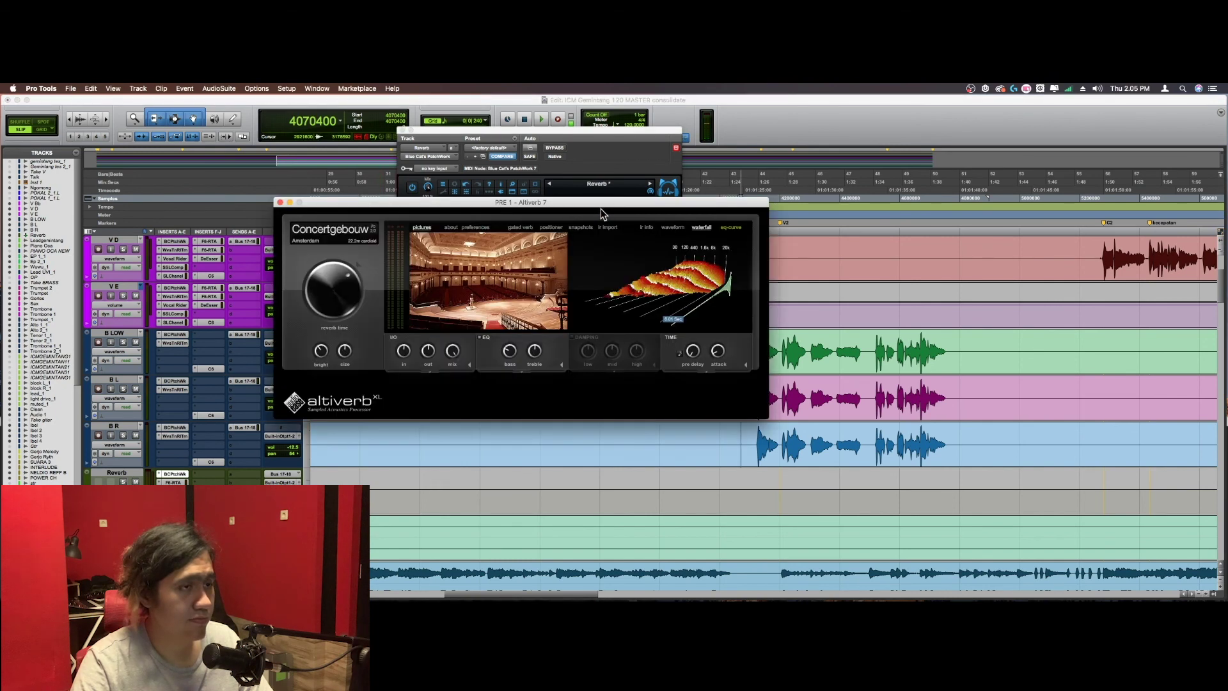
{"action": "left_click_drag", "start_coordinate": [600, 208], "coordinate": [658, 162]}
Step: Examine the Altiverb settings for the Concertgebouw hall and browse its concert hall impulse responses and category overview
{"action": "mouse_move", "coordinate": [700, 264]}
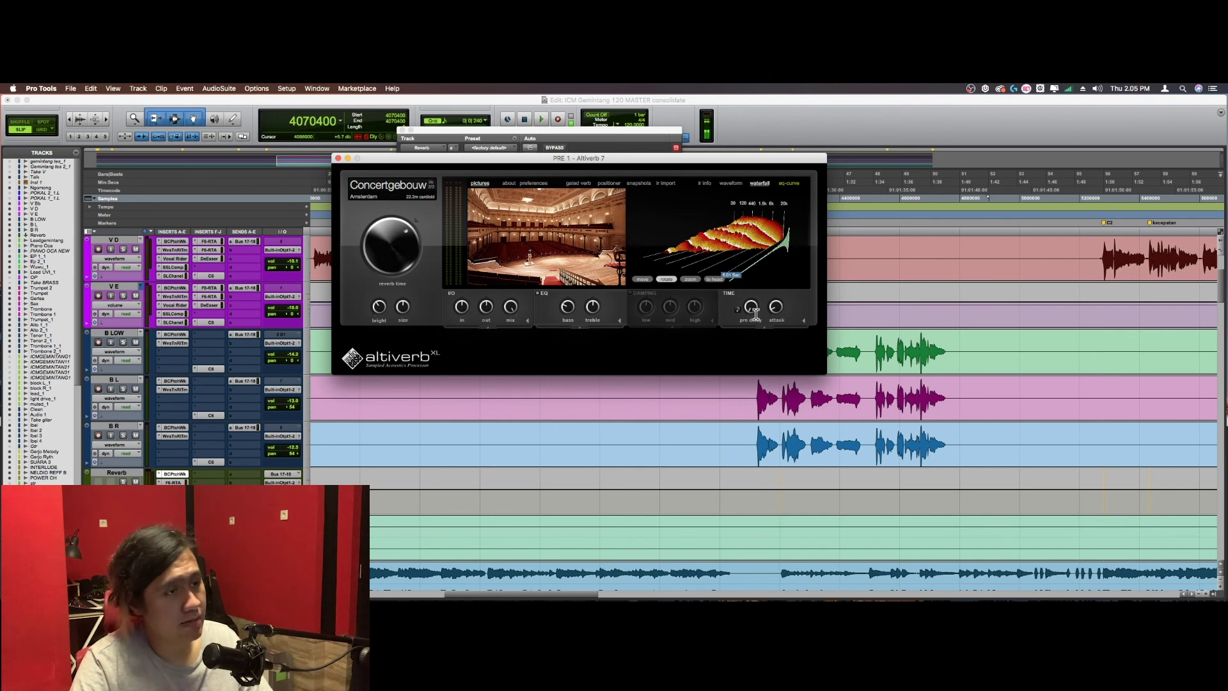
{"action": "left_click", "coordinate": [528, 185]}
{"action": "left_click", "coordinate": [485, 183]}
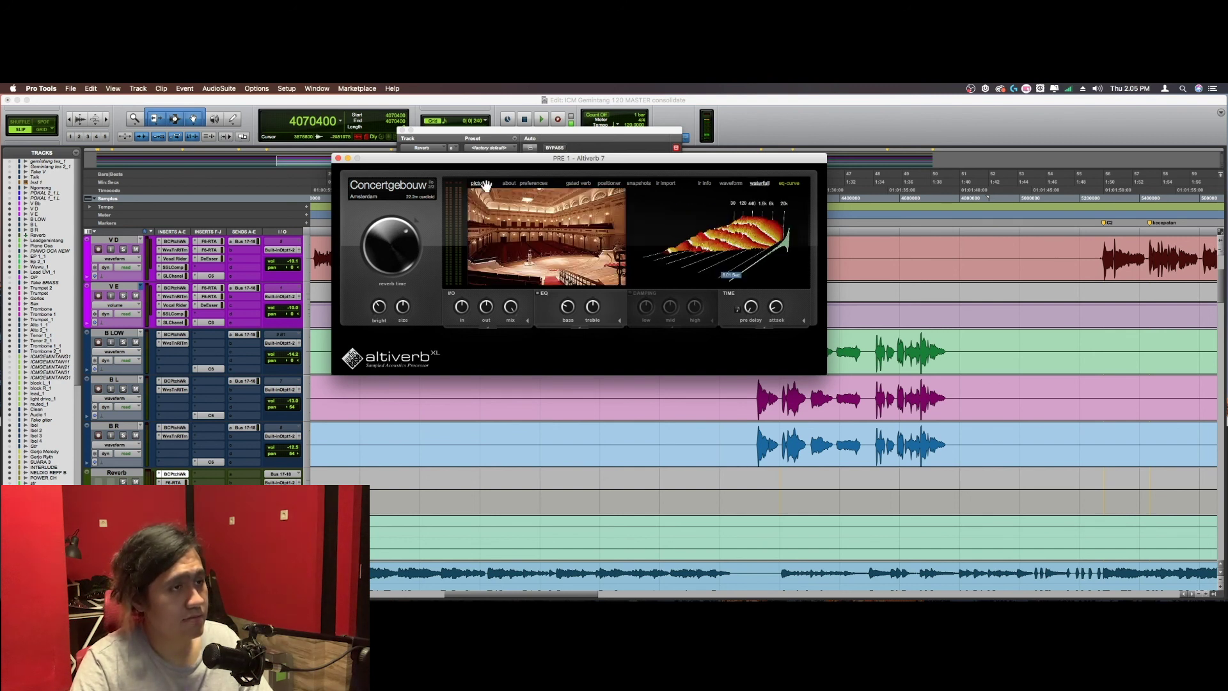
{"action": "mouse_move", "coordinate": [721, 276]}
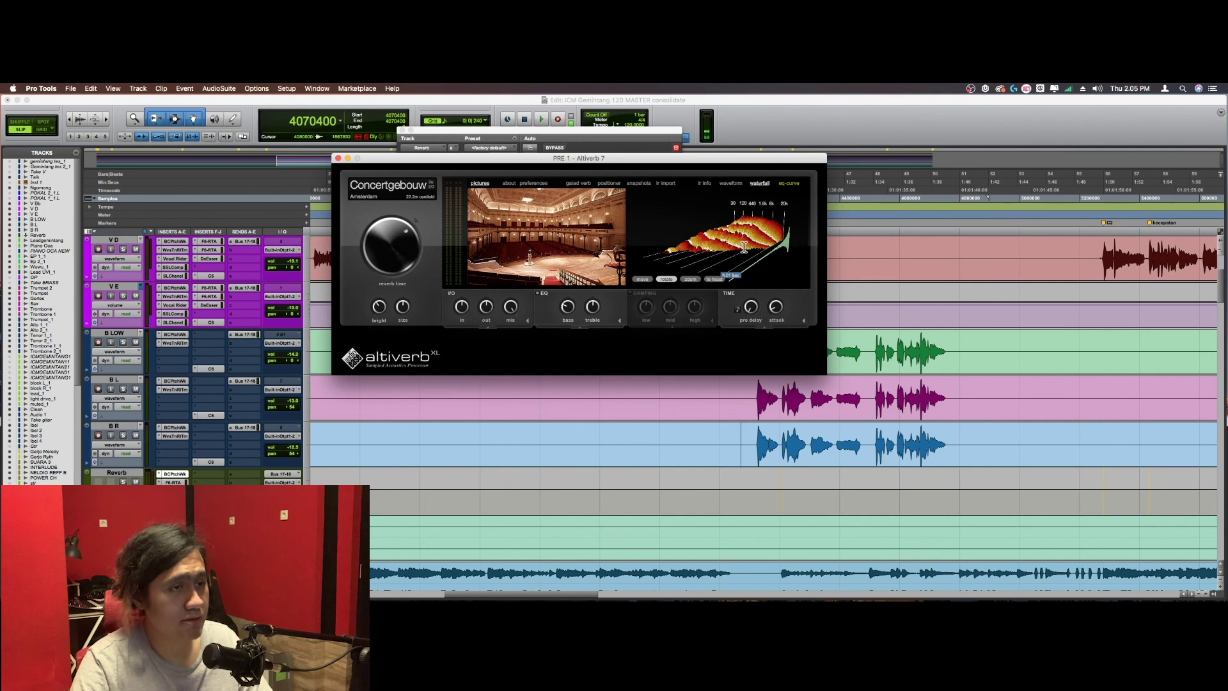
{"action": "left_click", "coordinate": [521, 246]}
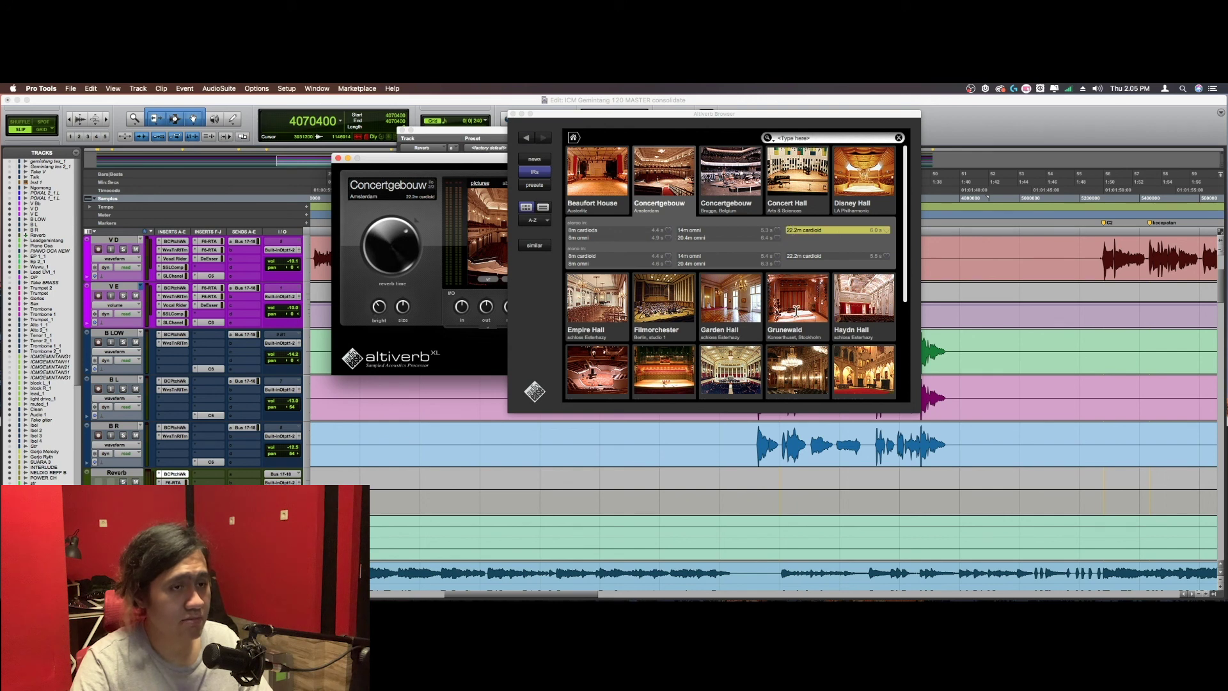
{"action": "scroll", "coordinate": [799, 312], "scroll_direction": "down", "scroll_amount": 5}
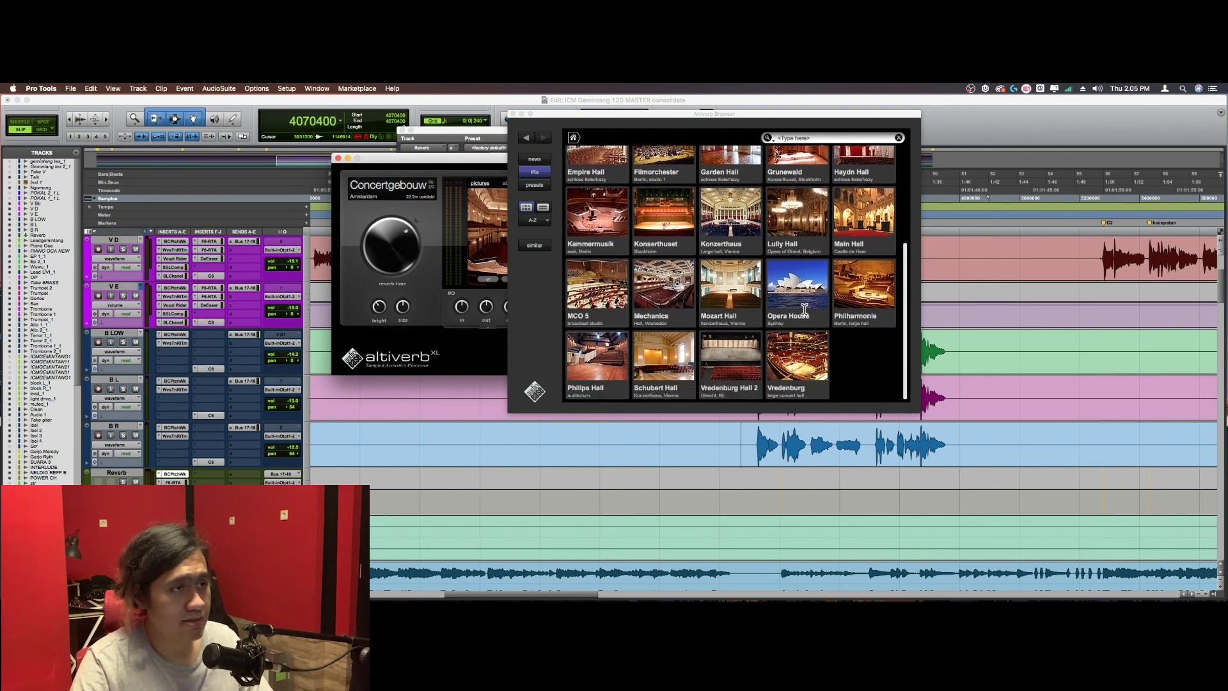
{"action": "scroll", "coordinate": [849, 345], "scroll_direction": "up", "scroll_amount": 5}
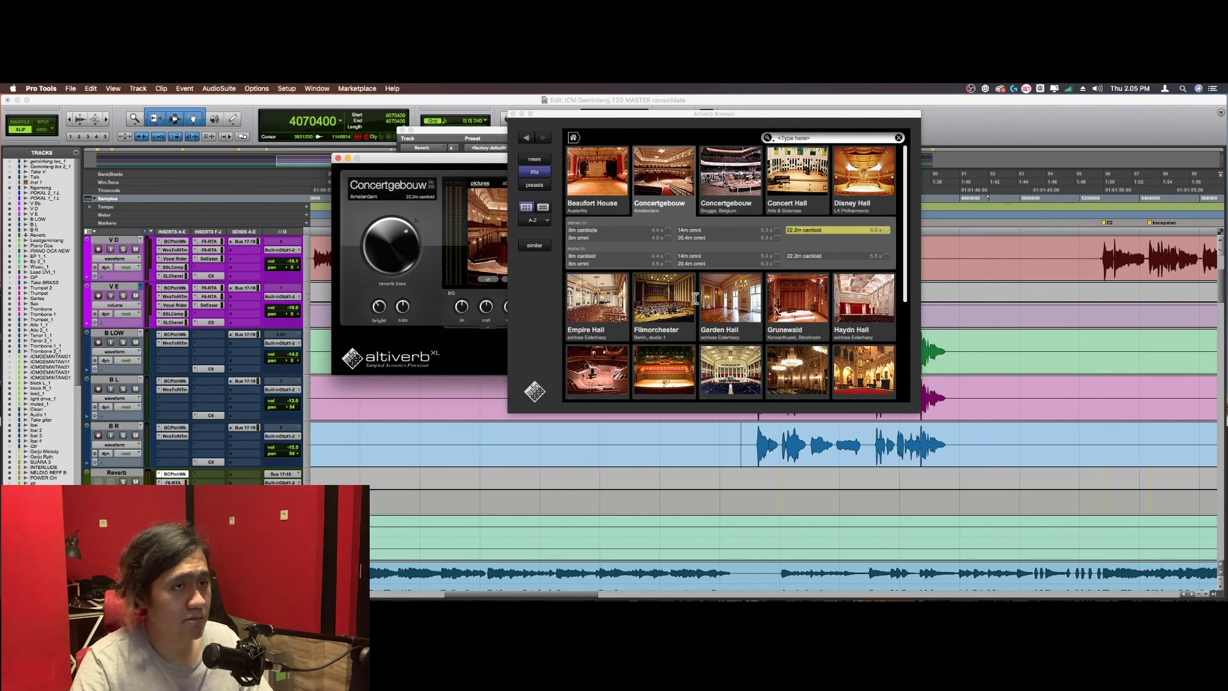
{"action": "left_click", "coordinate": [574, 137]}
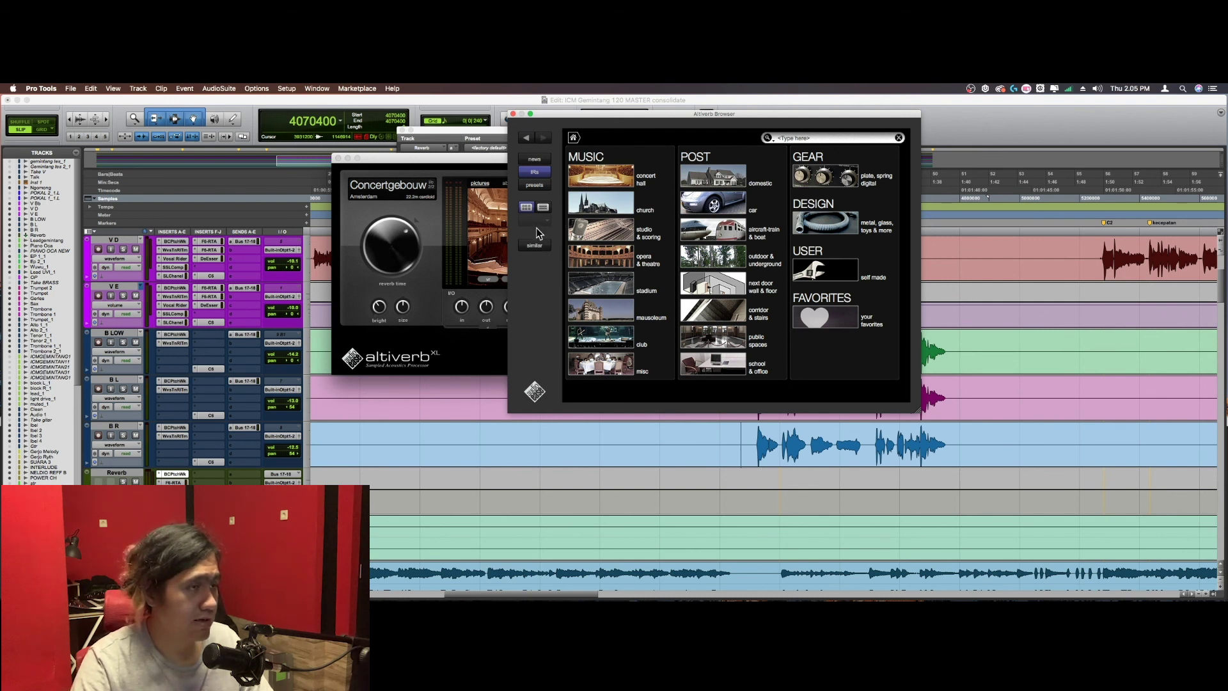
{"action": "left_click", "coordinate": [513, 114]}
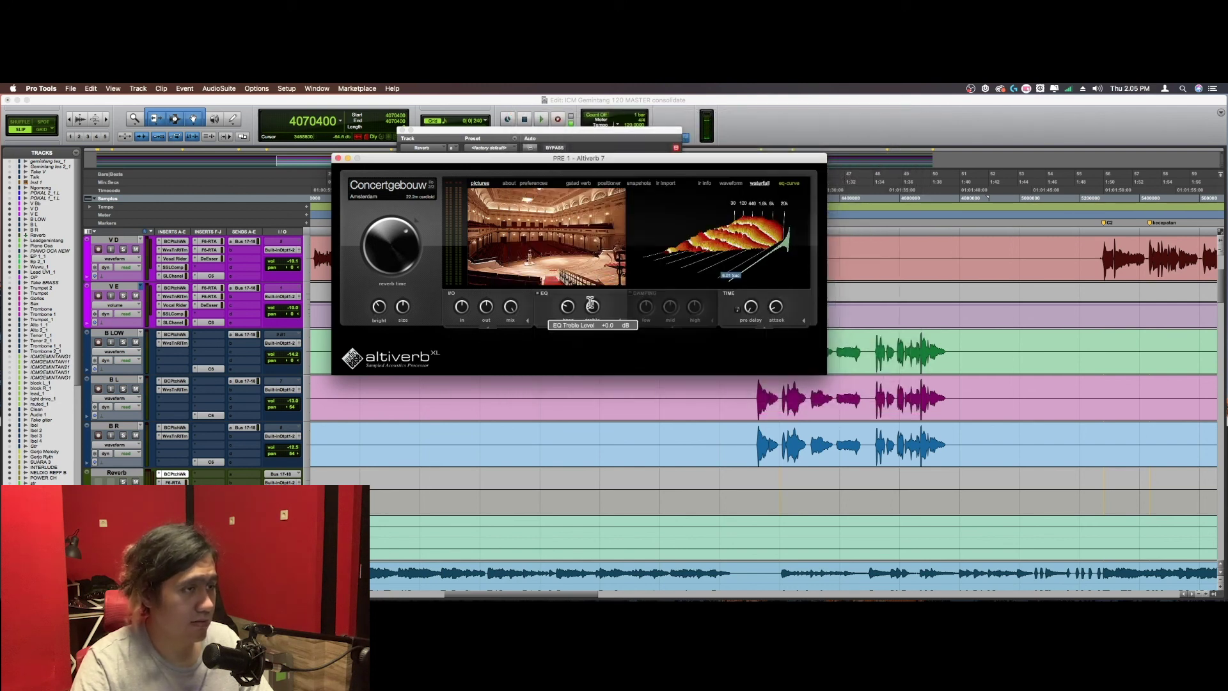
{"action": "mouse_move", "coordinate": [730, 284]}
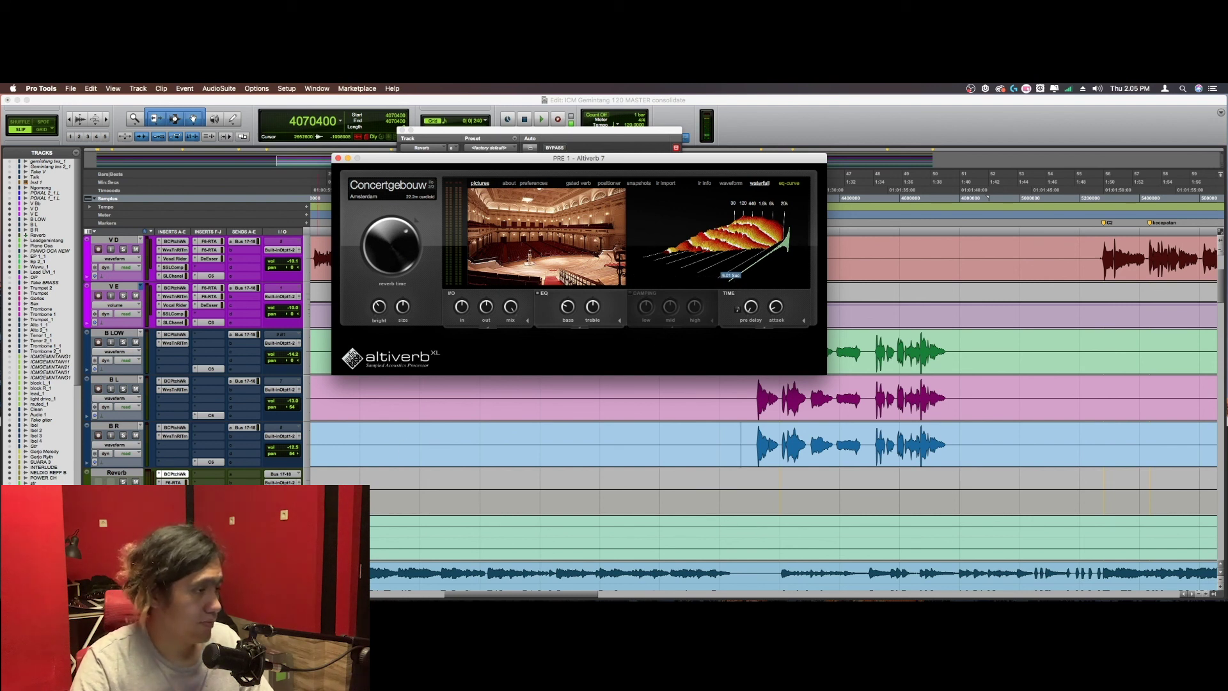
Step: Bypass the F6-RTA low-cut filter on the Reverb track and play the V D vocal soloed
{"action": "left_click", "coordinate": [174, 482]}
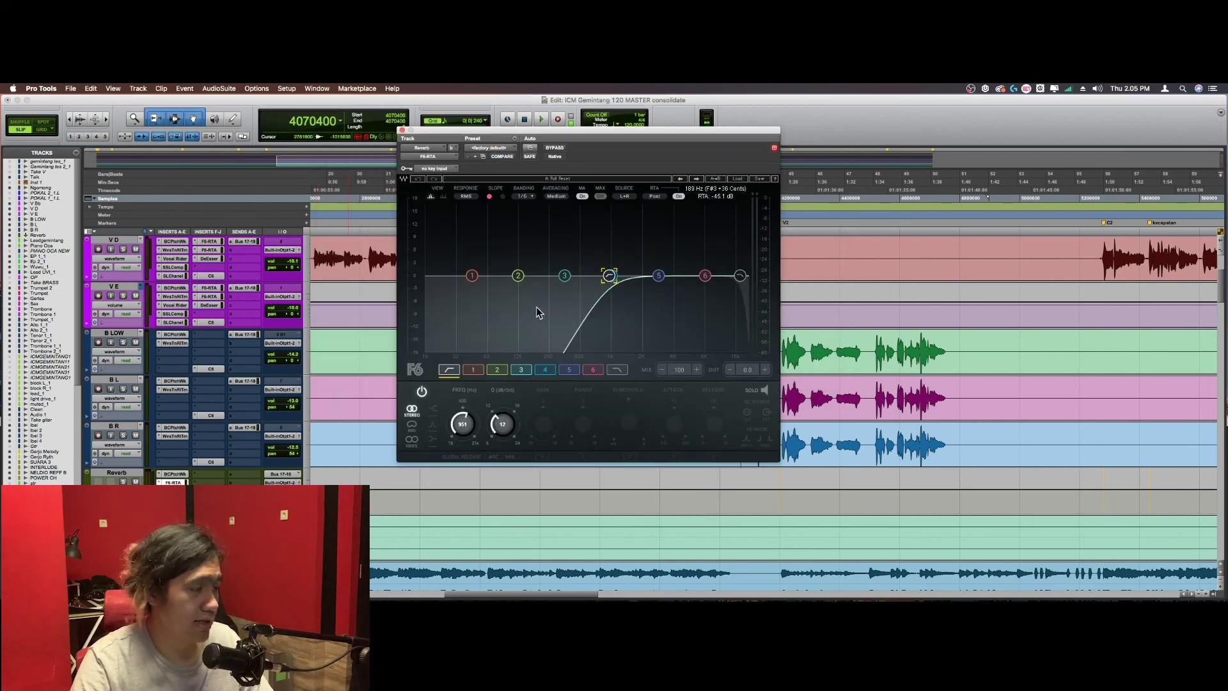
{"action": "left_click", "coordinate": [555, 148]}
{"action": "scroll", "coordinate": [254, 370], "scroll_direction": "up", "scroll_amount": 3}
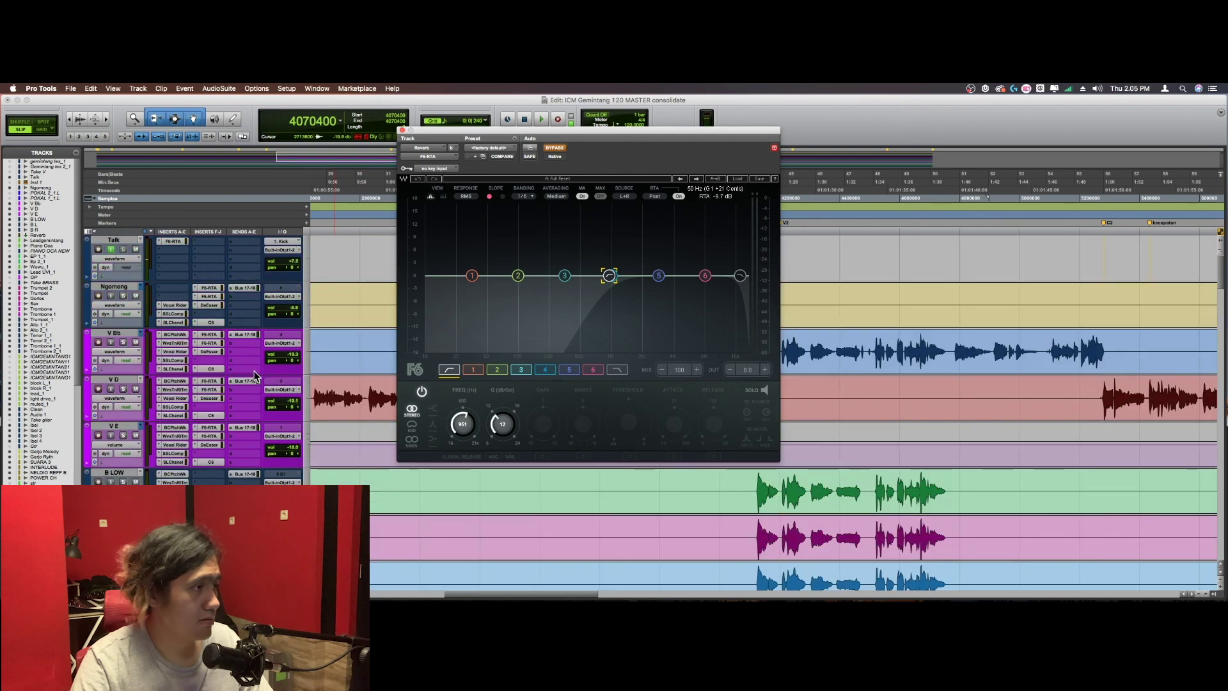
{"action": "left_click", "coordinate": [124, 389]}
{"action": "scroll", "coordinate": [381, 407], "scroll_direction": "down", "scroll_amount": 1}
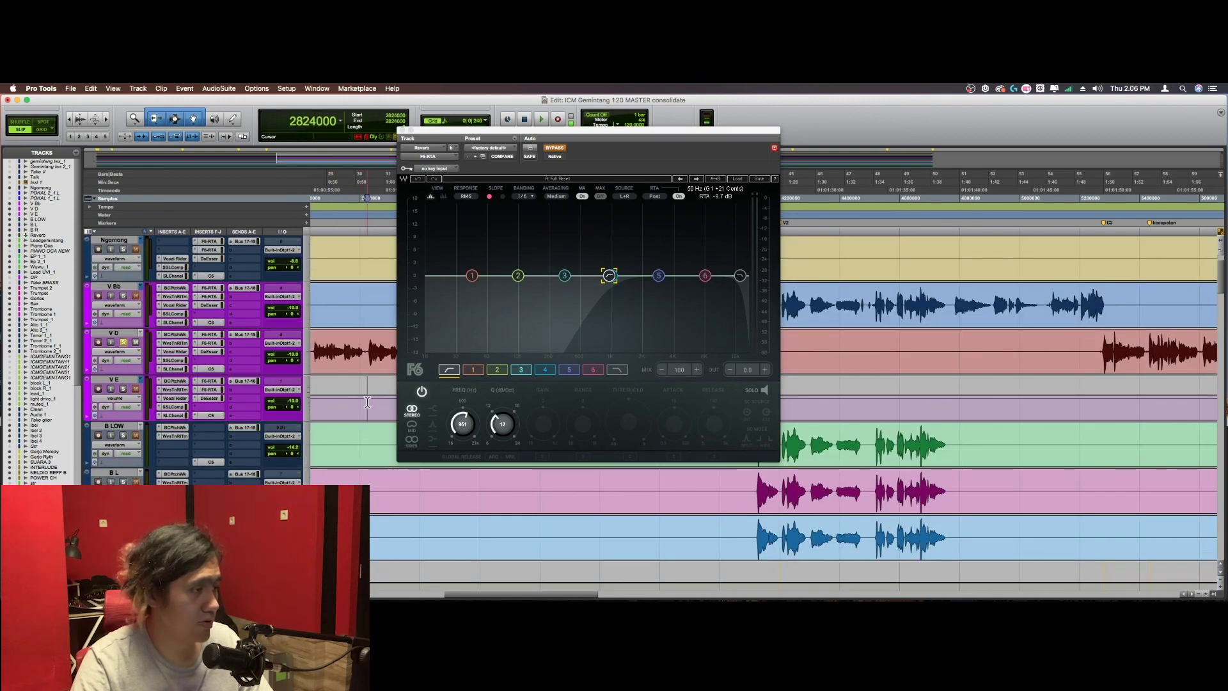
{"action": "scroll", "coordinate": [367, 401], "scroll_direction": "down", "scroll_amount": 1}
{"action": "key", "text": "space"}
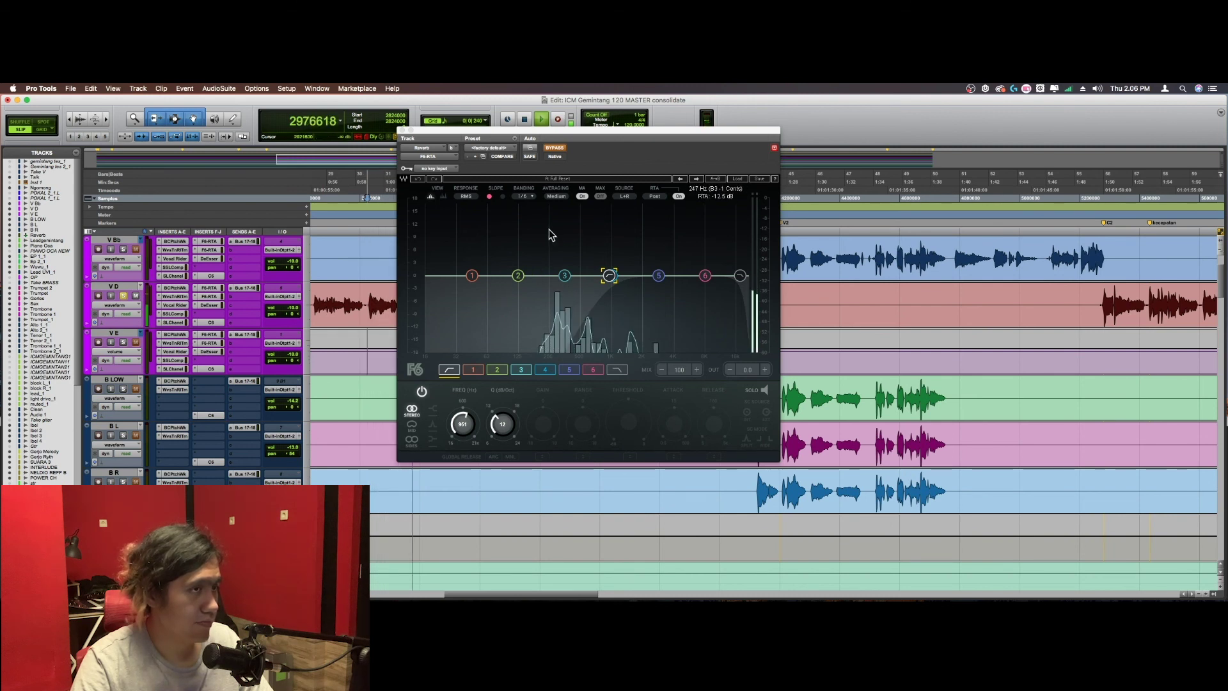
{"action": "key", "text": "space"}
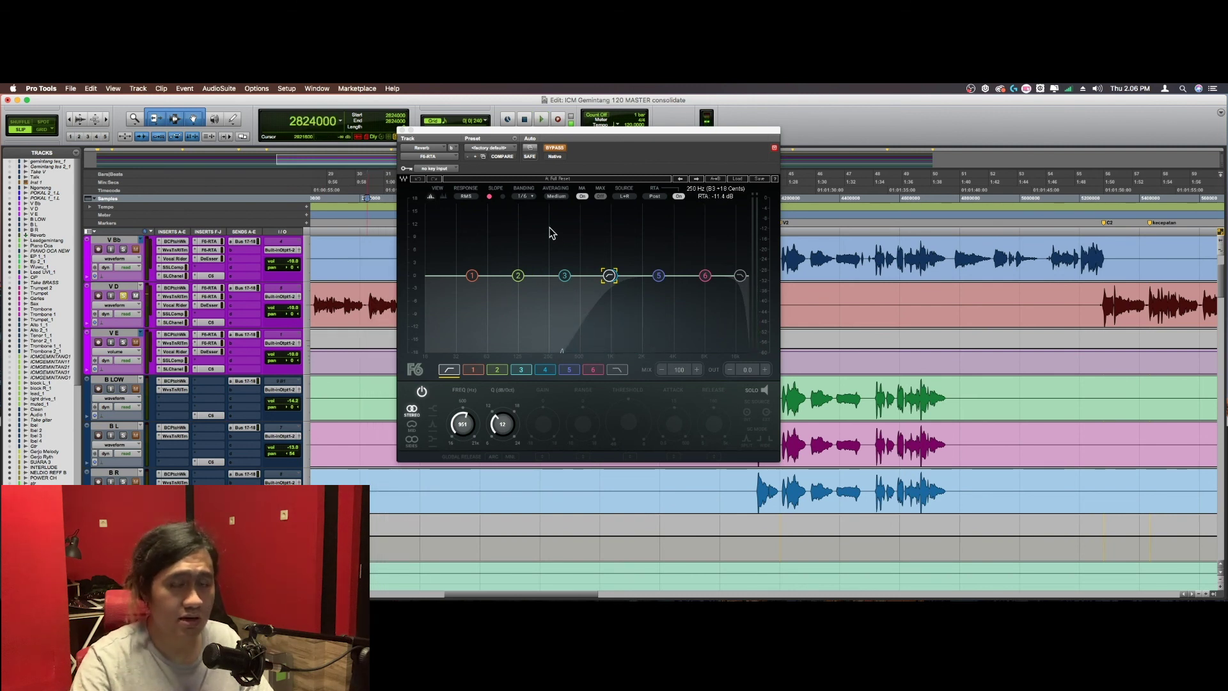
Step: Re-enable the Reverb track's F6-RTA filter and replay the same V D vocal phrase for comparison
{"action": "left_click", "coordinate": [554, 148]}
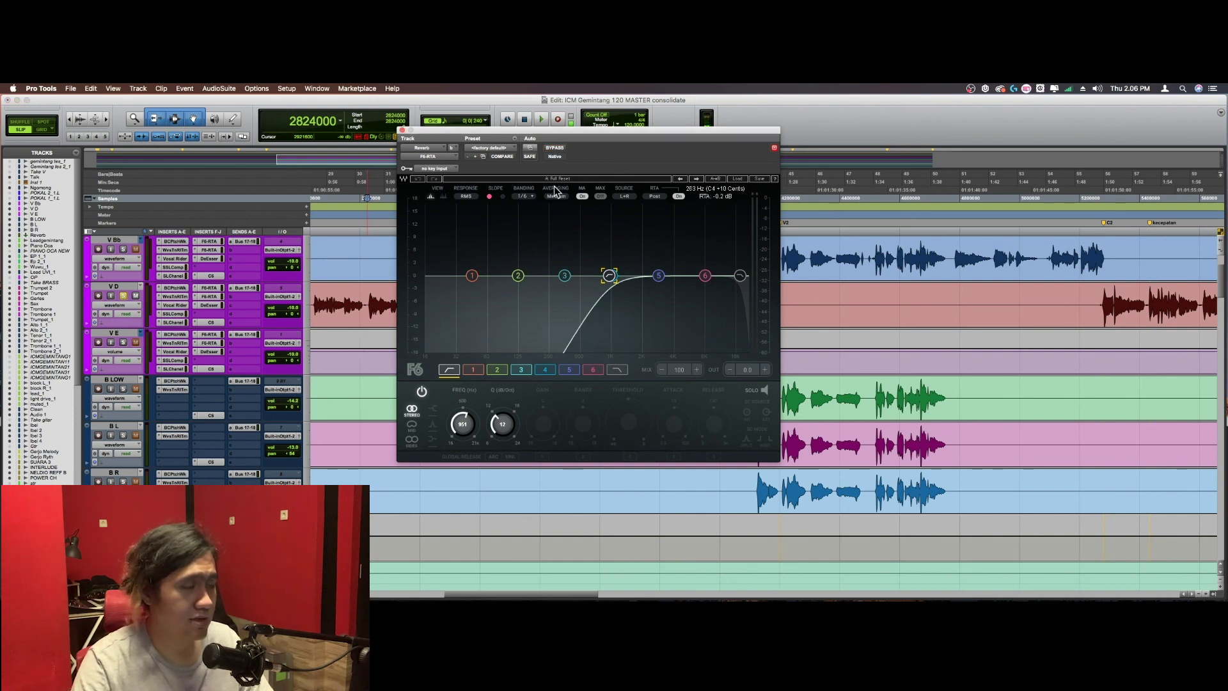
{"action": "key", "text": "space"}
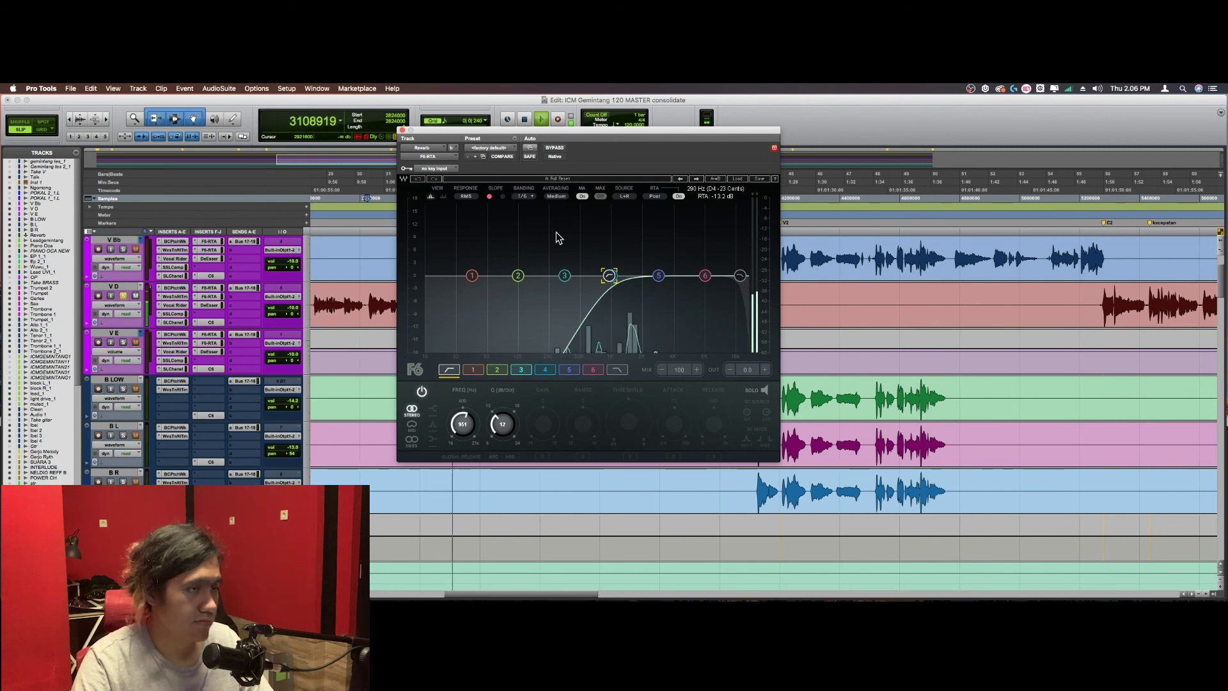
{"action": "key", "text": "space"}
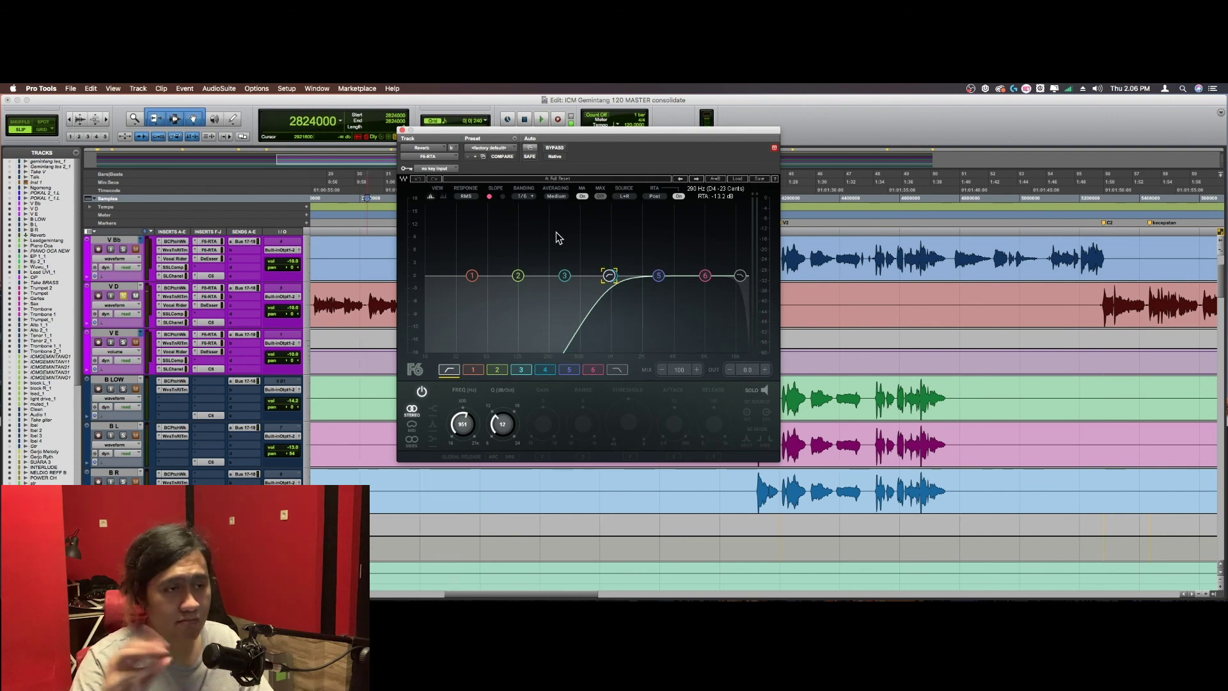
{"action": "left_click", "coordinate": [402, 130]}
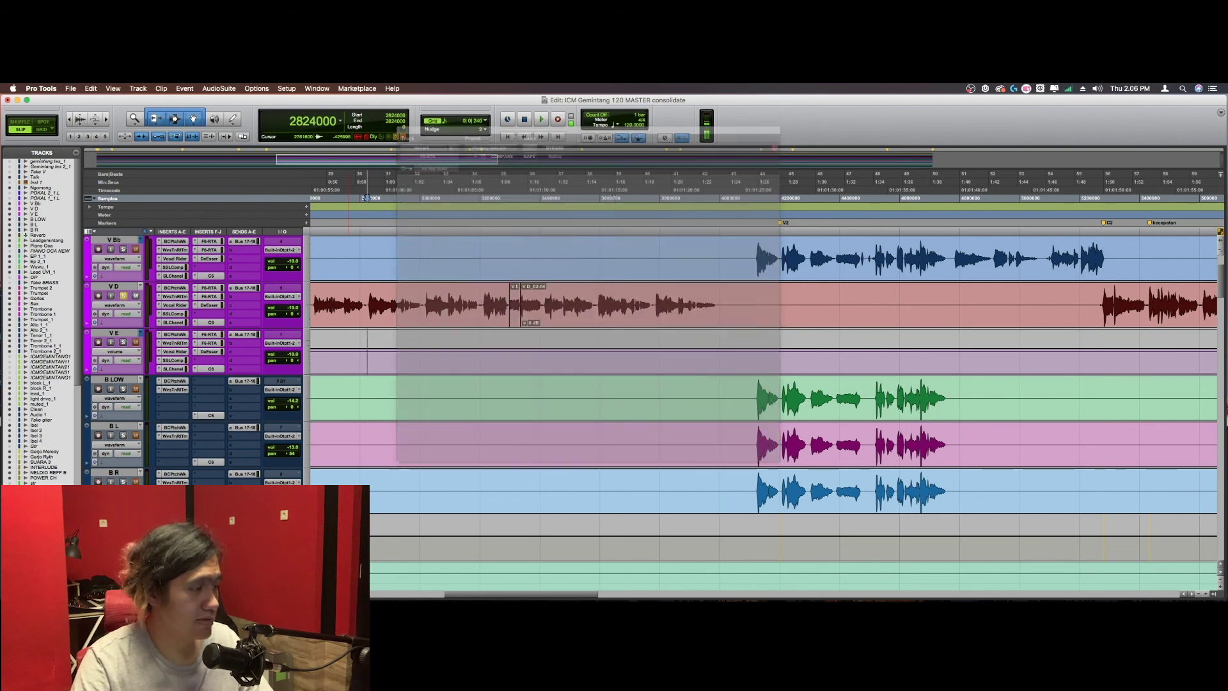
Step: Look over the tracks from the vocals to the drums across the full song length
{"action": "scroll", "coordinate": [424, 486], "scroll_direction": "up", "scroll_amount": 2}
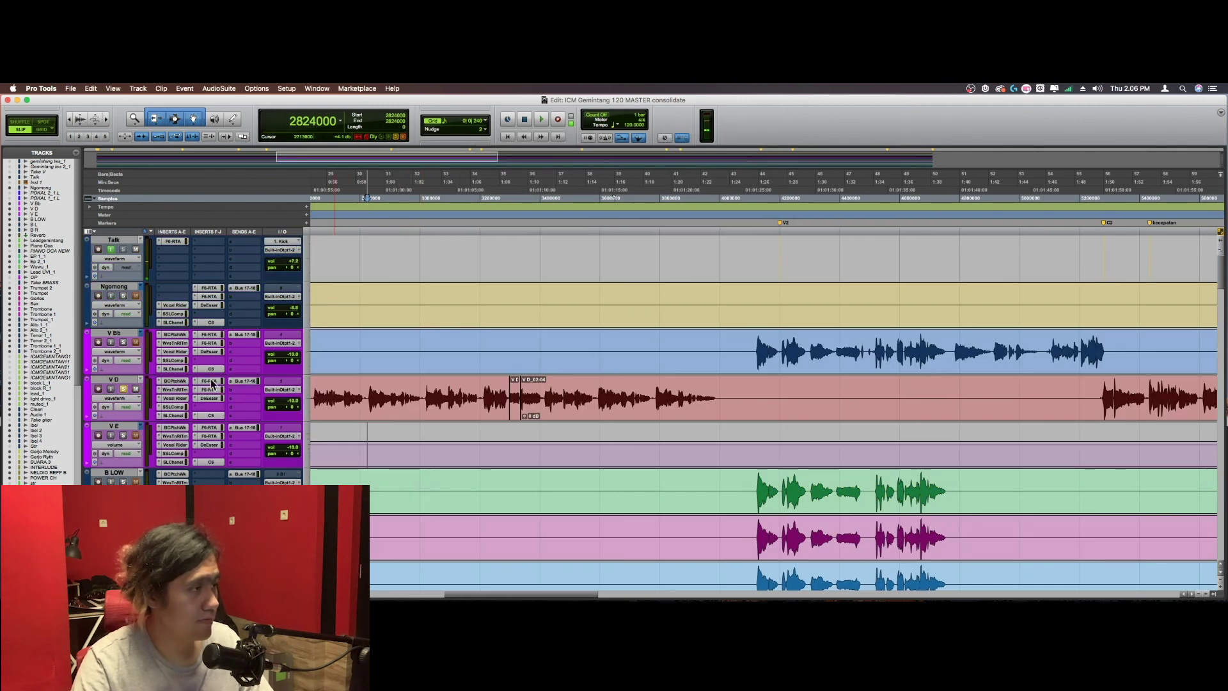
{"action": "scroll", "coordinate": [502, 404], "scroll_direction": "down", "scroll_amount": 8}
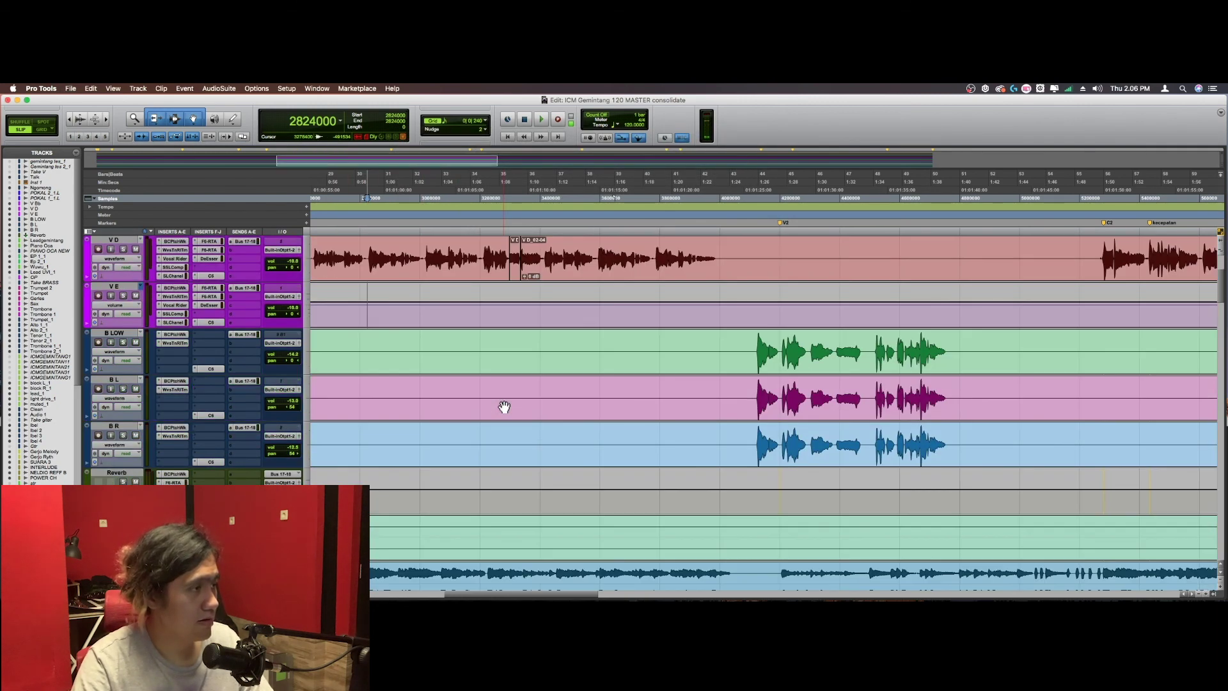
{"action": "scroll", "coordinate": [504, 407], "scroll_direction": "down", "scroll_amount": 15}
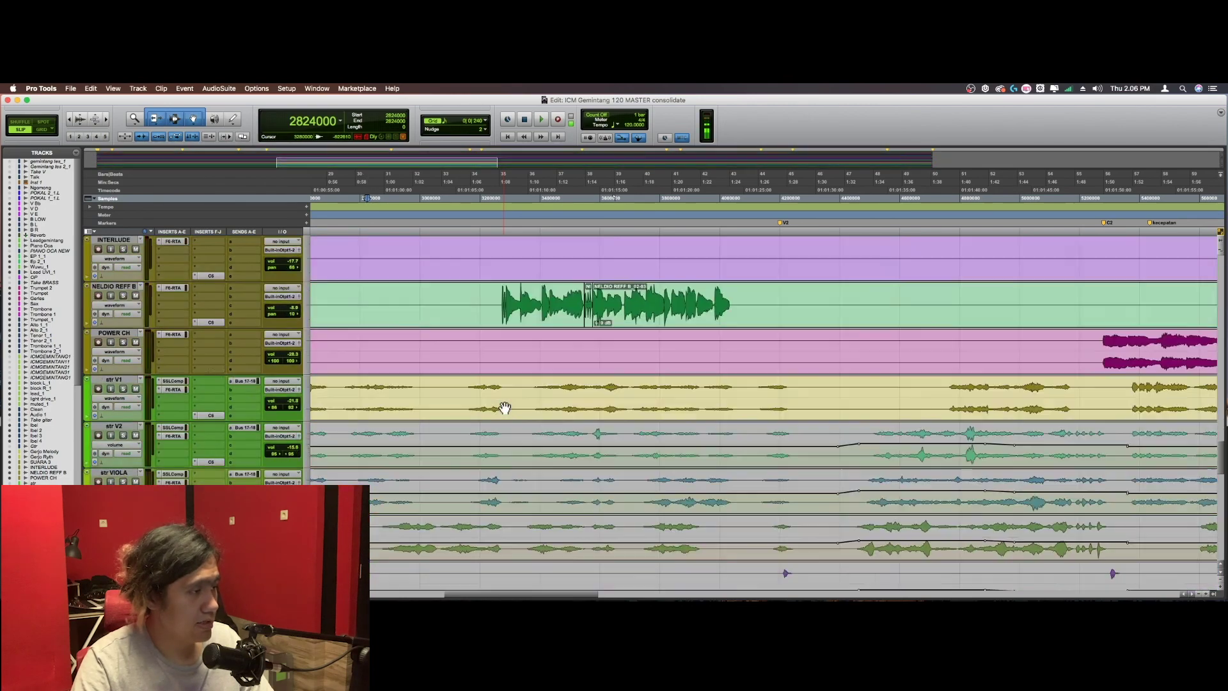
{"action": "scroll", "coordinate": [504, 408], "scroll_direction": "down", "scroll_amount": 5}
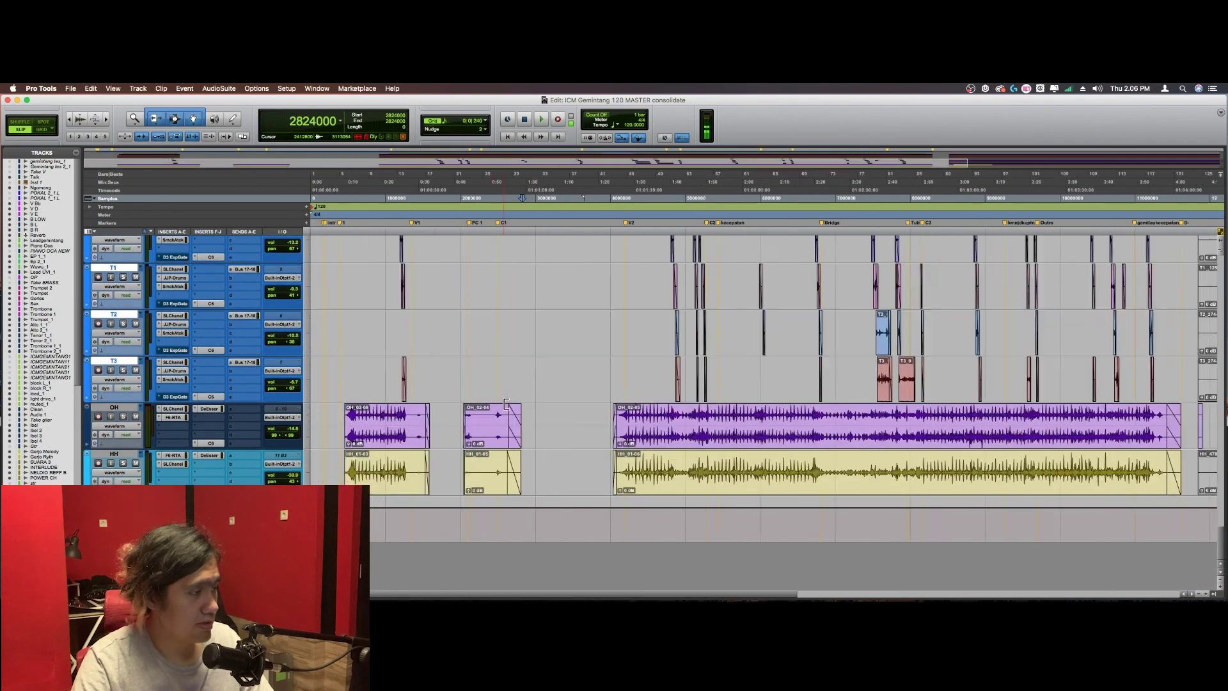
{"action": "scroll", "coordinate": [504, 404], "scroll_direction": "down", "scroll_amount": 15}
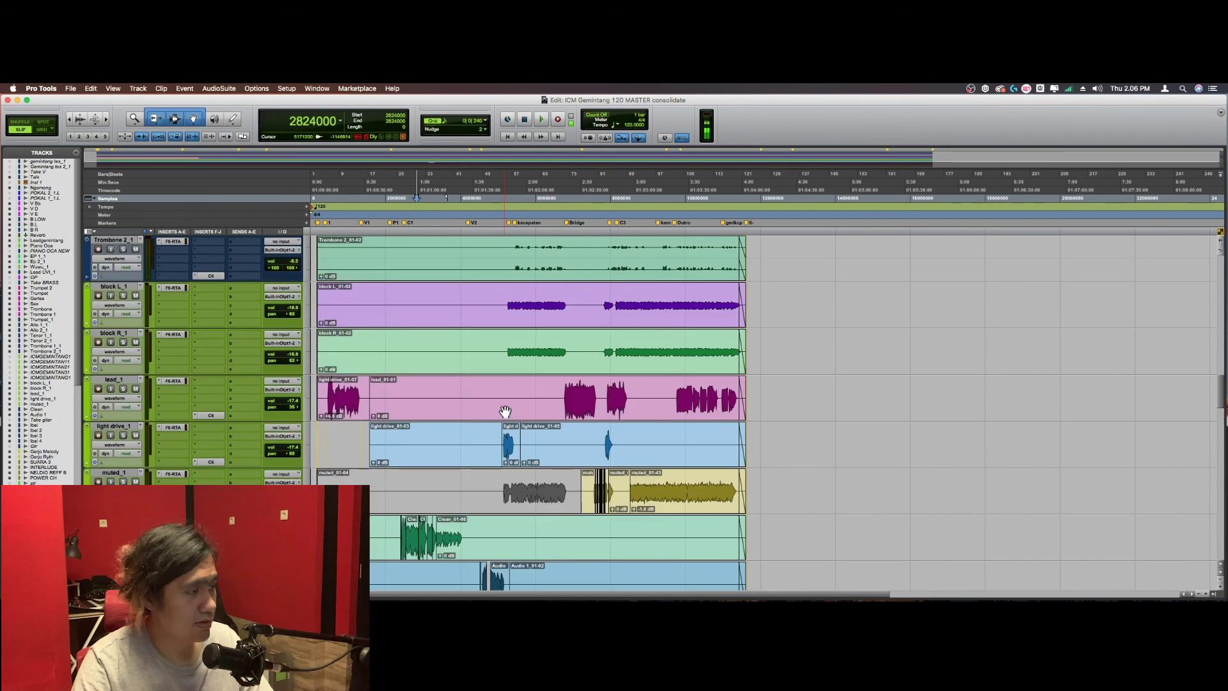
{"action": "scroll", "coordinate": [506, 412], "scroll_direction": "up", "scroll_amount": 6}
{"action": "scroll", "coordinate": [505, 412], "scroll_direction": "up", "scroll_amount": 6}
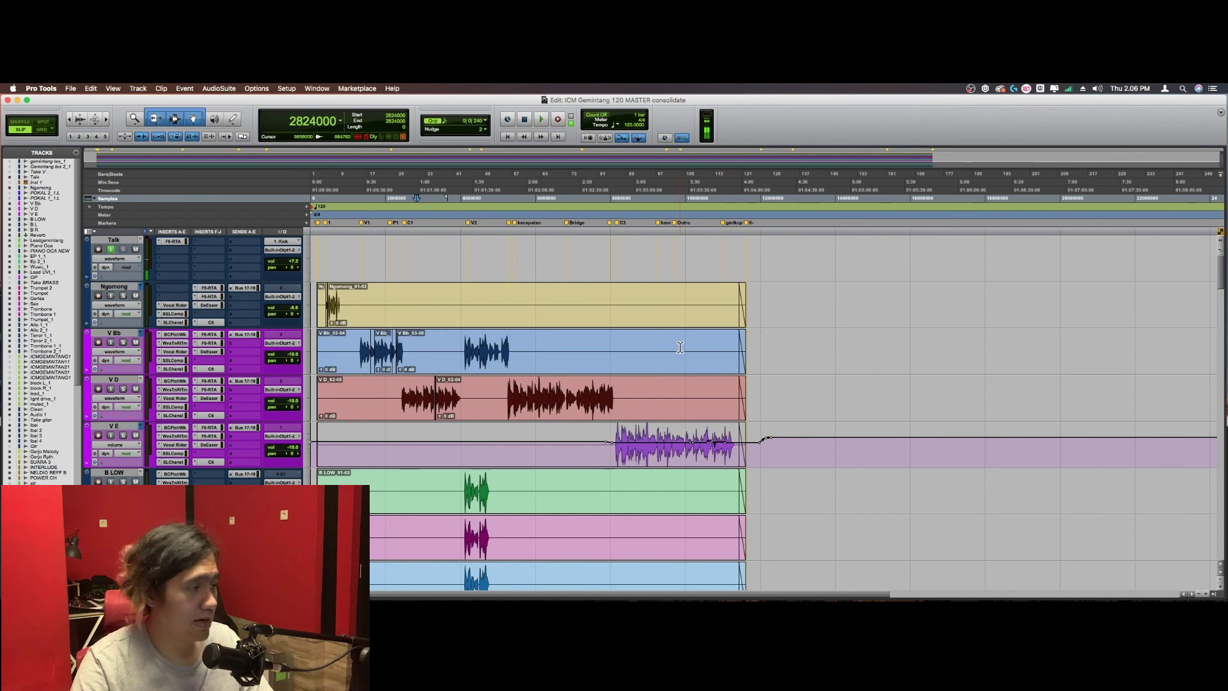
Step: Place the playback position near the end of the song and examine the brass, string and drum tracks there
{"action": "key", "text": "super+bracketright"}
{"action": "scroll", "coordinate": [681, 347], "scroll_direction": "down", "scroll_amount": 12}
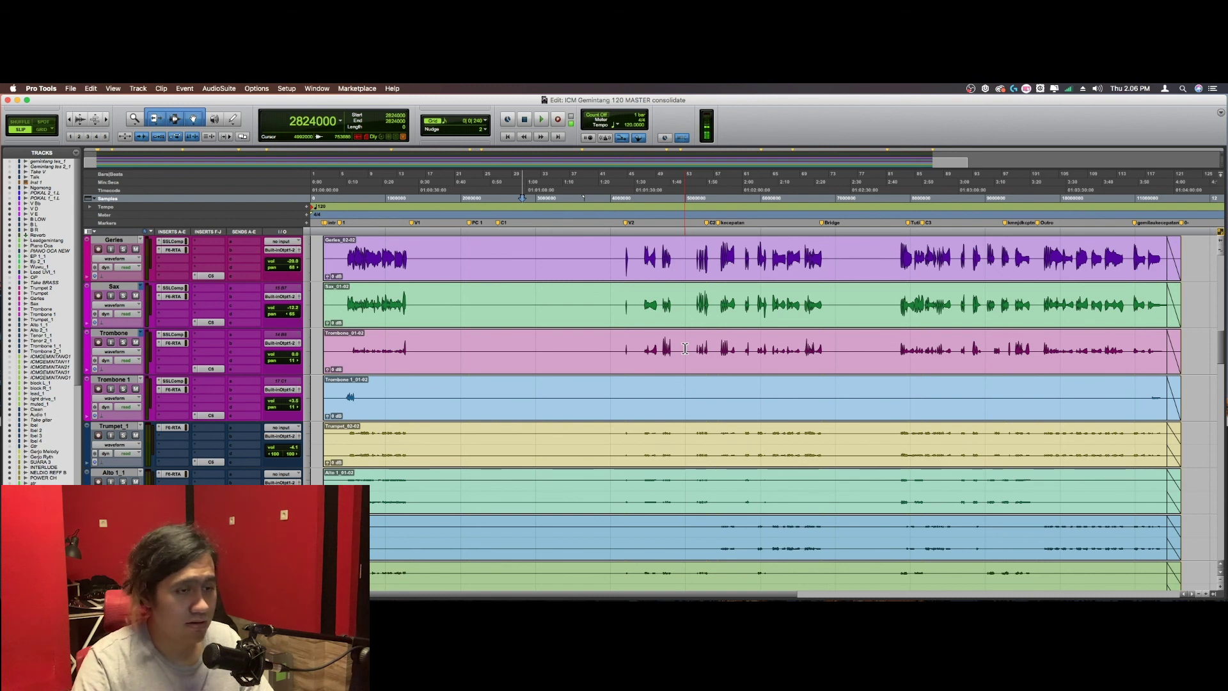
{"action": "scroll", "coordinate": [685, 348], "scroll_direction": "right", "scroll_amount": 5}
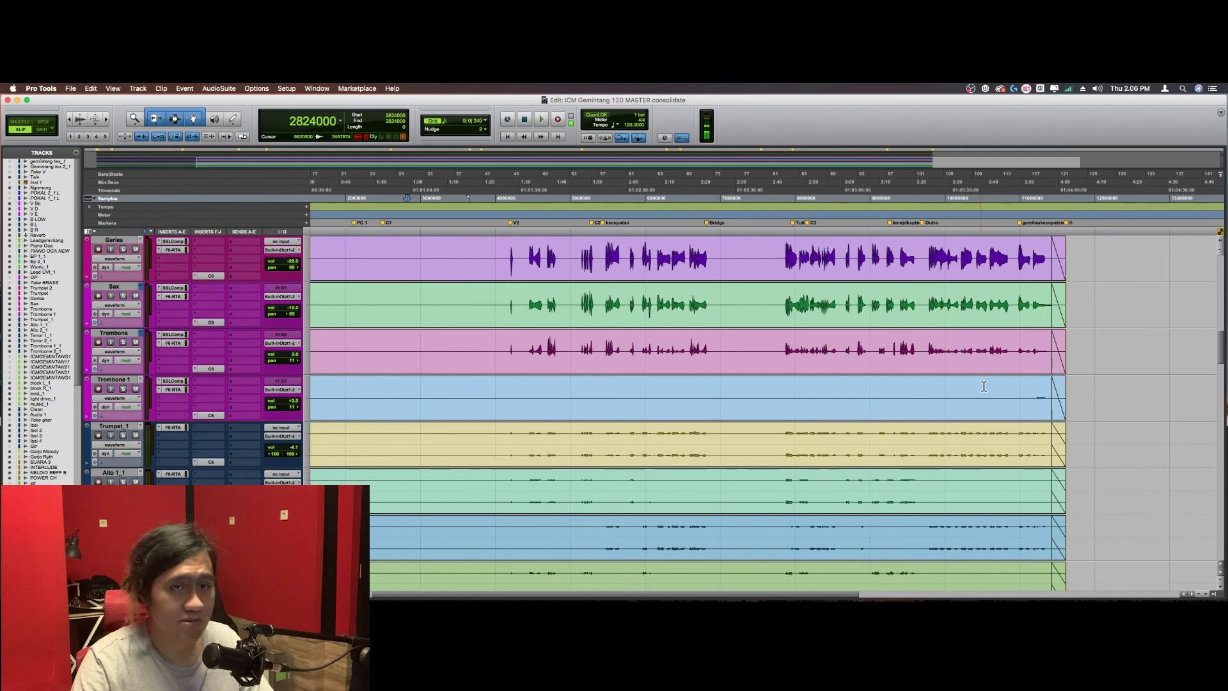
{"action": "scroll", "coordinate": [994, 388], "scroll_direction": "right", "scroll_amount": 1}
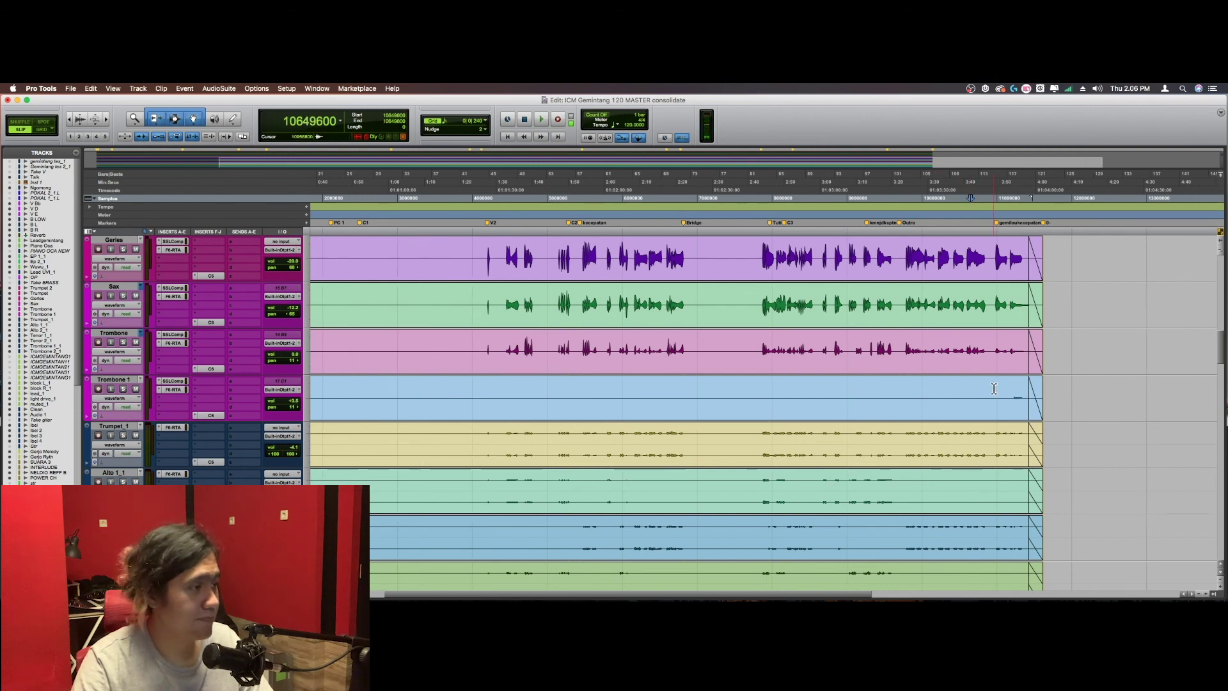
{"action": "scroll", "coordinate": [994, 389], "scroll_direction": "down", "scroll_amount": 15}
{"action": "scroll", "coordinate": [993, 391], "scroll_direction": "down", "scroll_amount": 10}
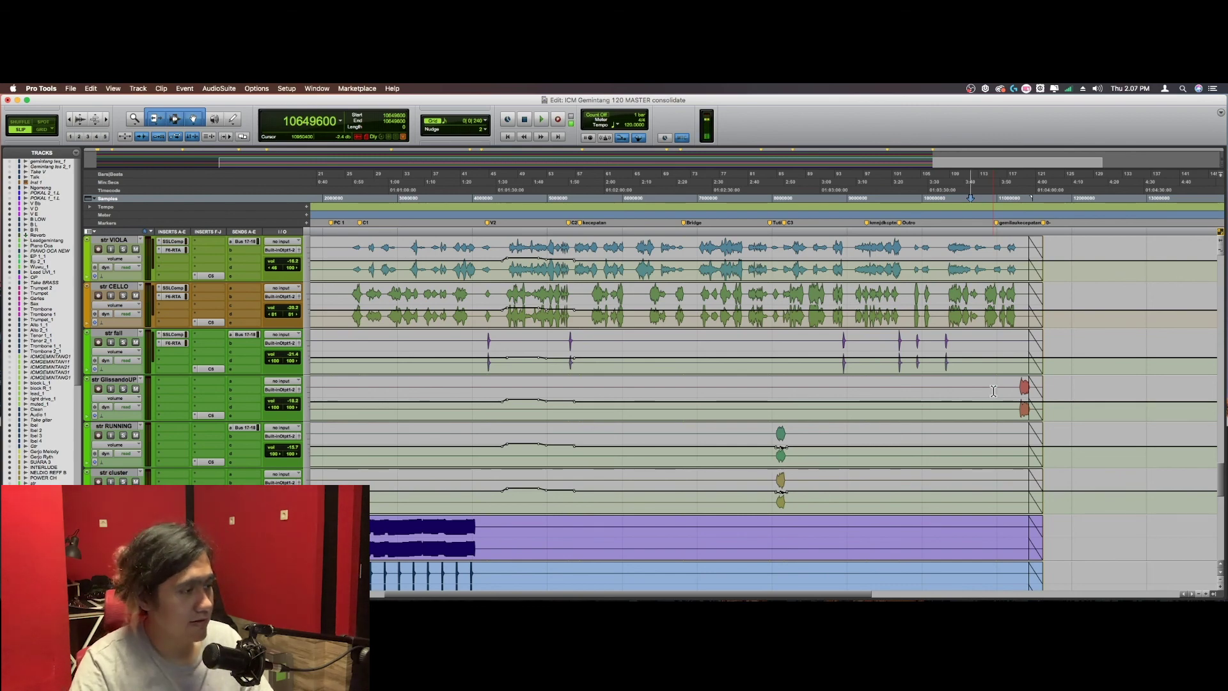
{"action": "scroll", "coordinate": [993, 390], "scroll_direction": "down", "scroll_amount": 15}
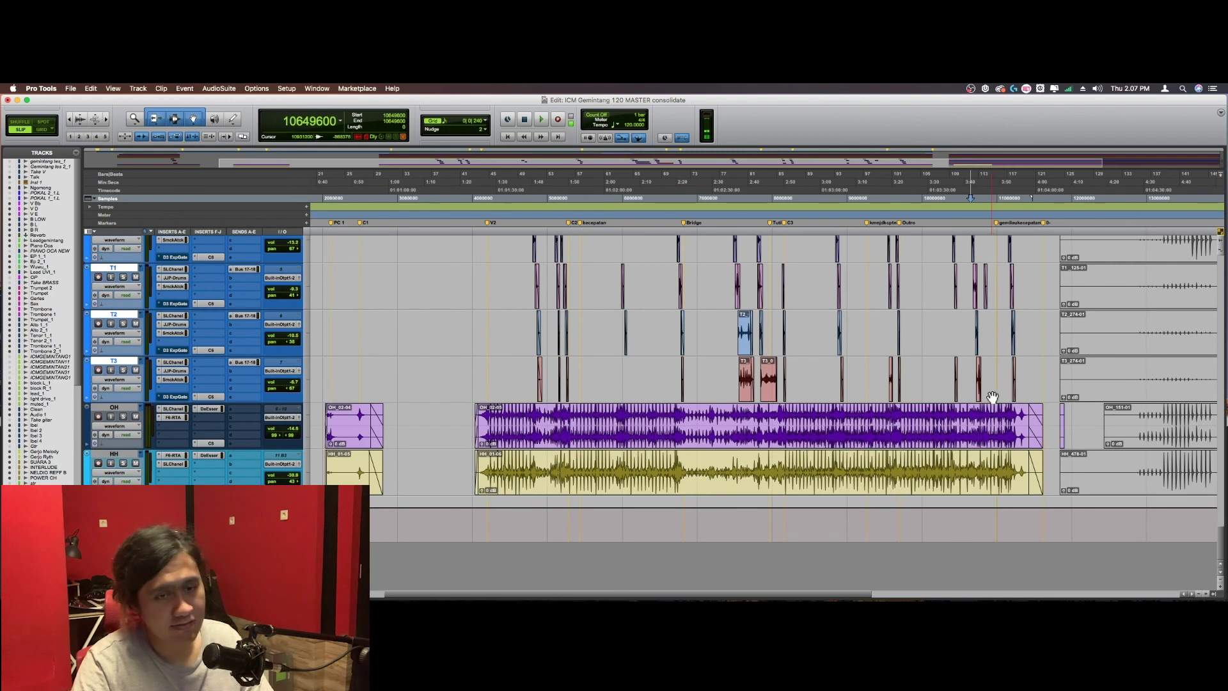